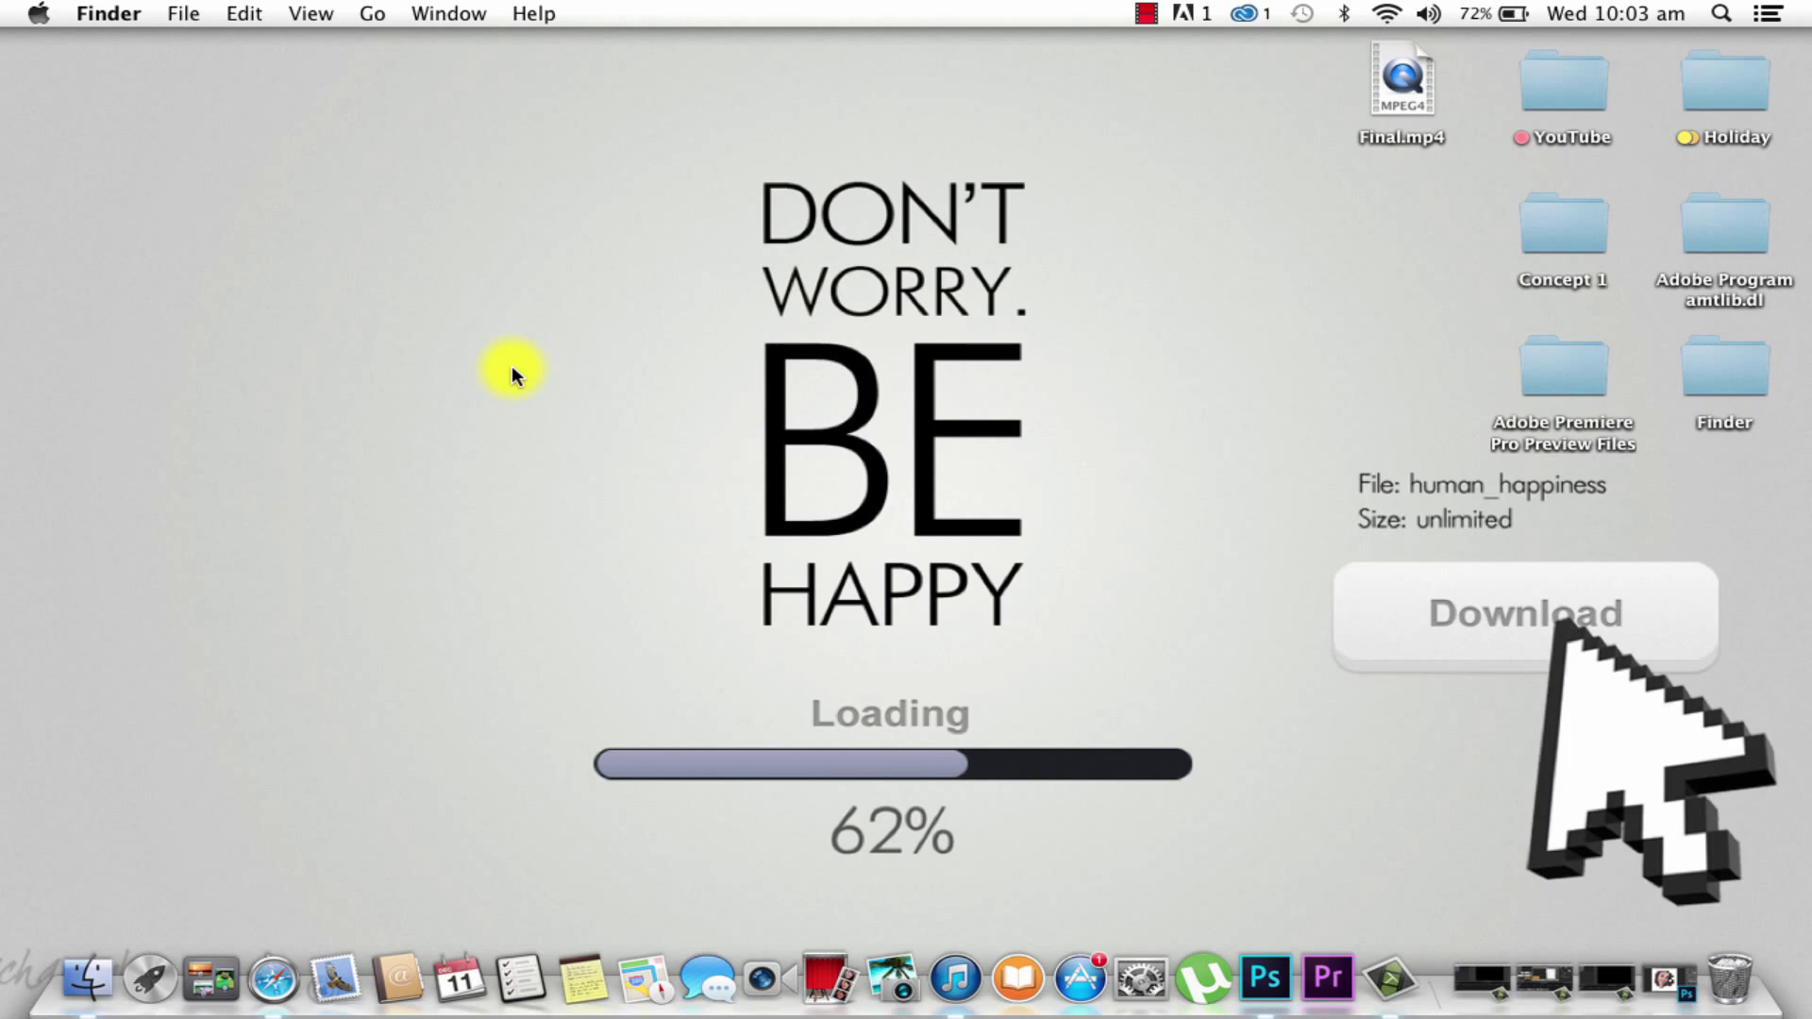
Launch Photoshop CC from the Dock, showing the photoshop-color-grid-effect.jpg sample
left_click(1261, 989)
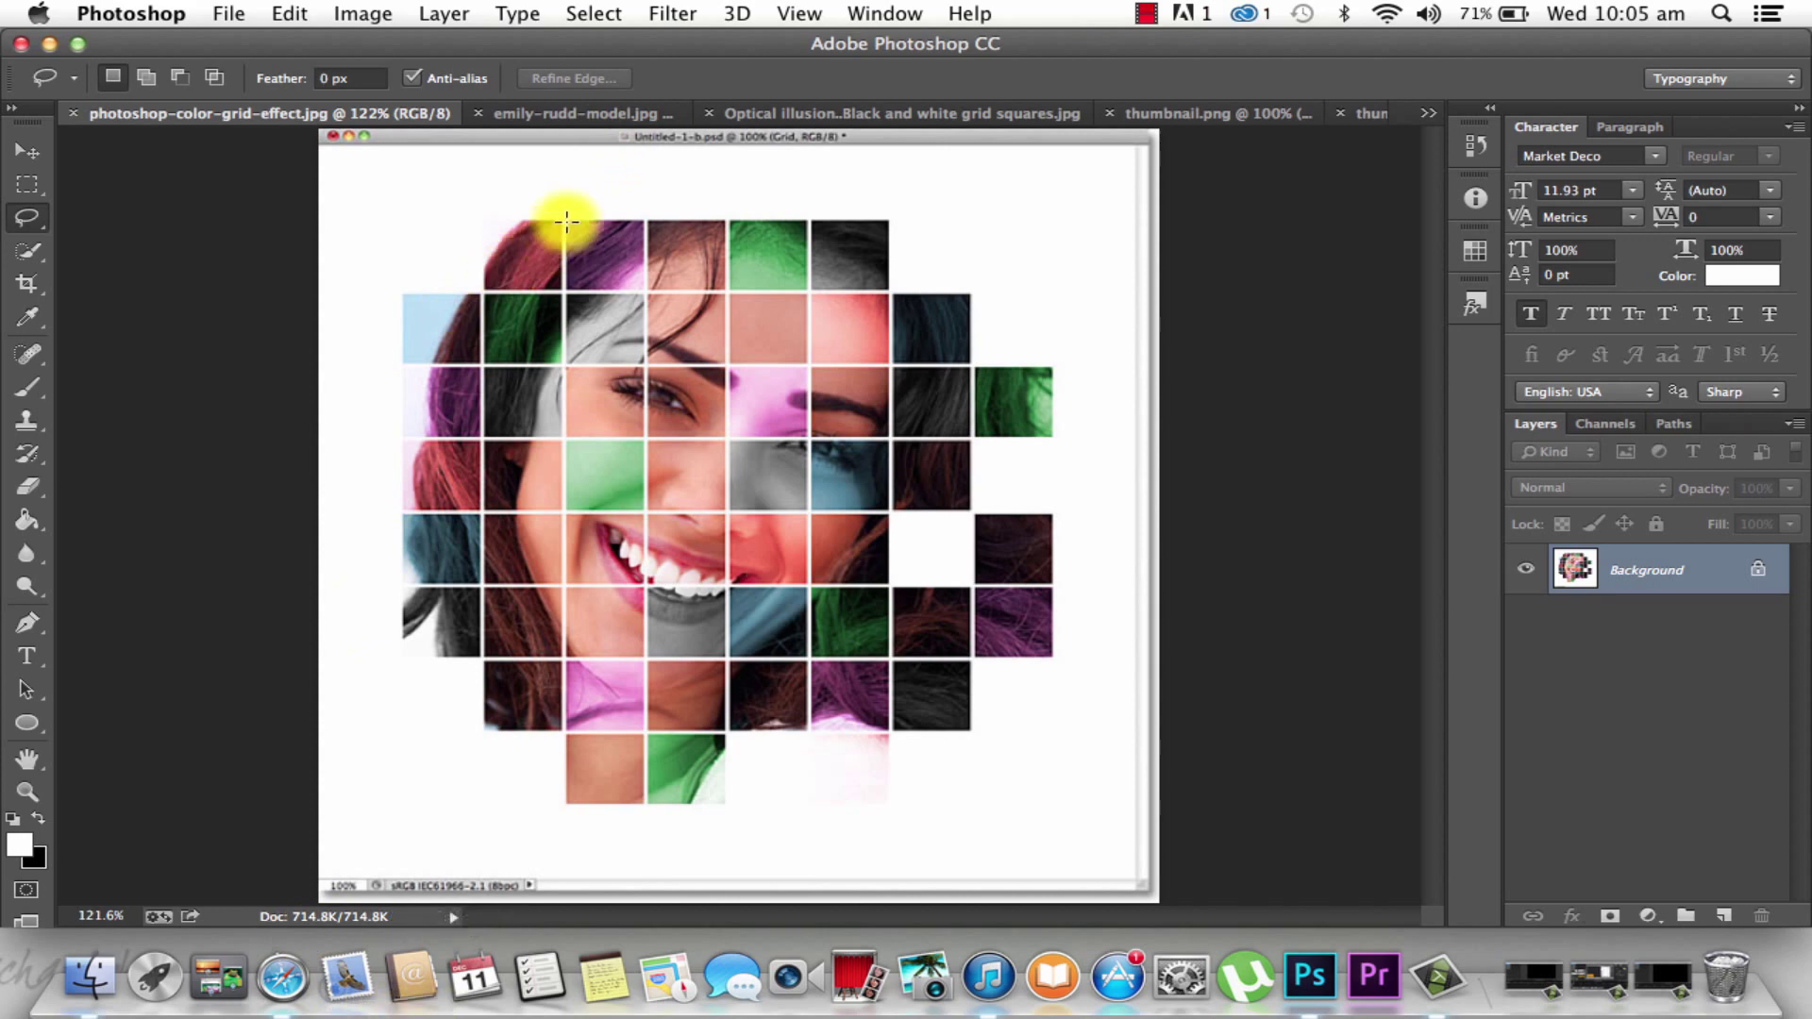
Bring the model's unedited close-up portrait document to the front
left_click(565, 115)
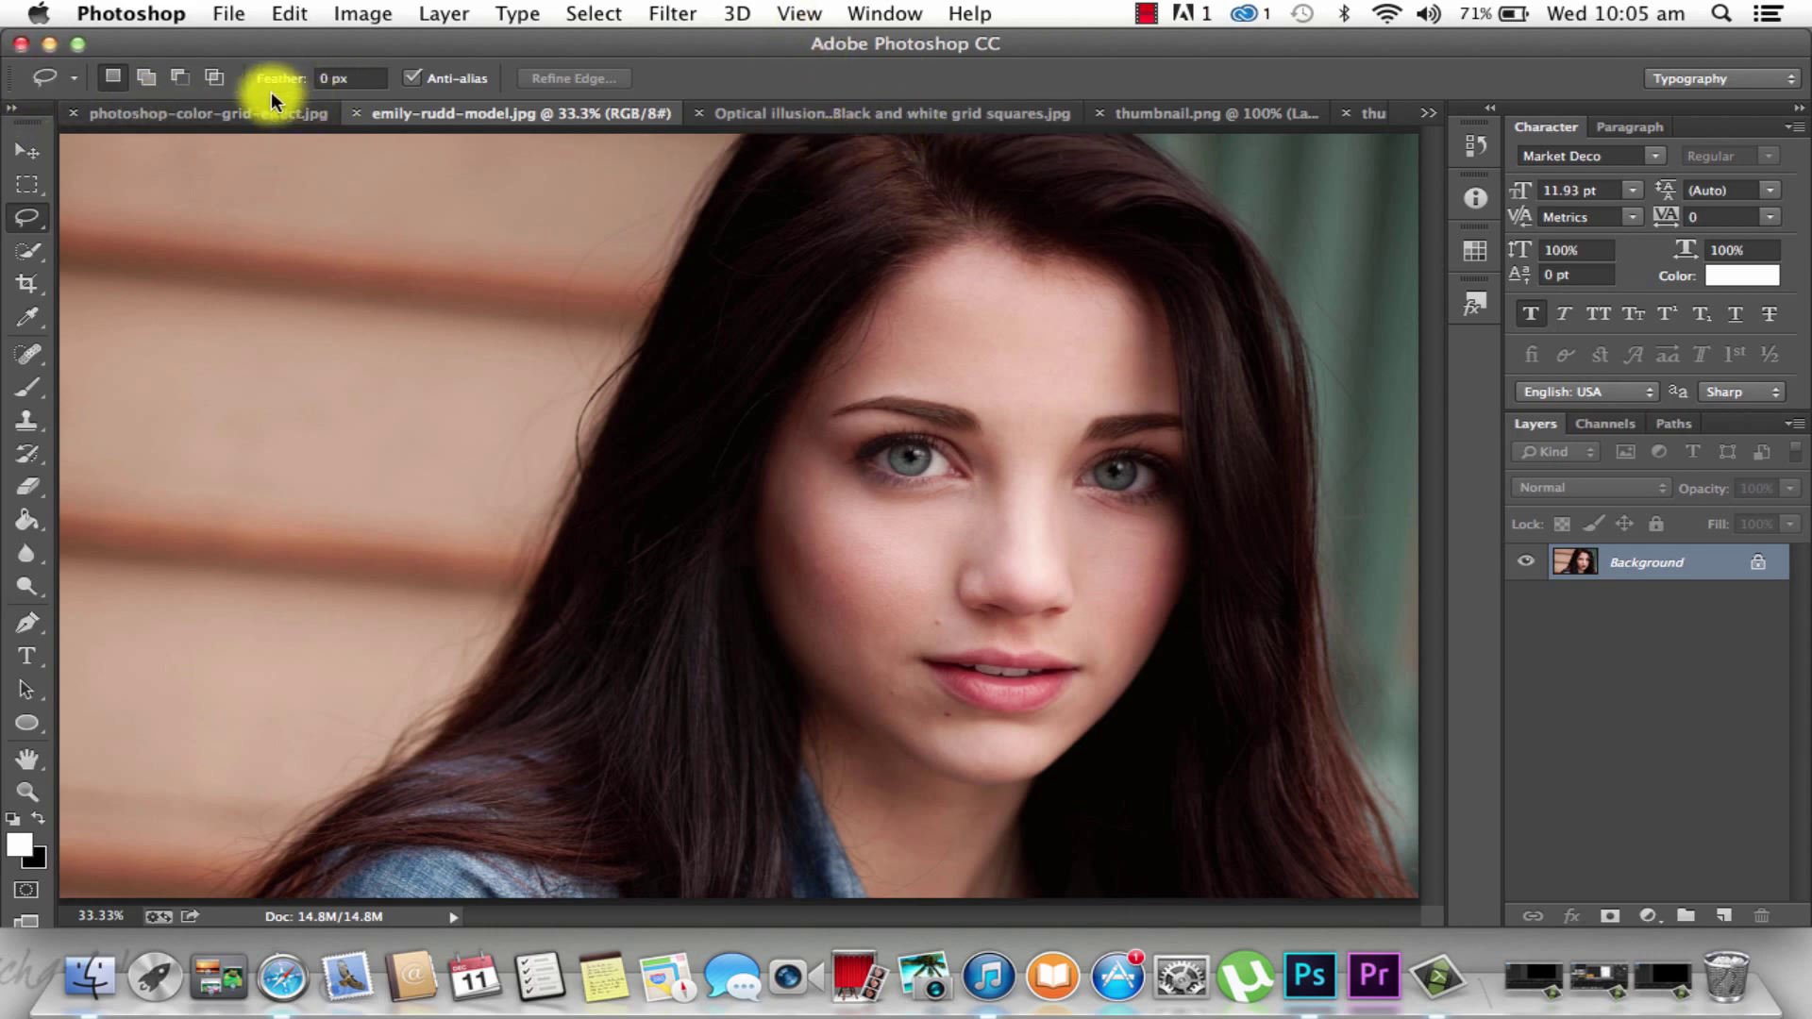
left_click(217, 110)
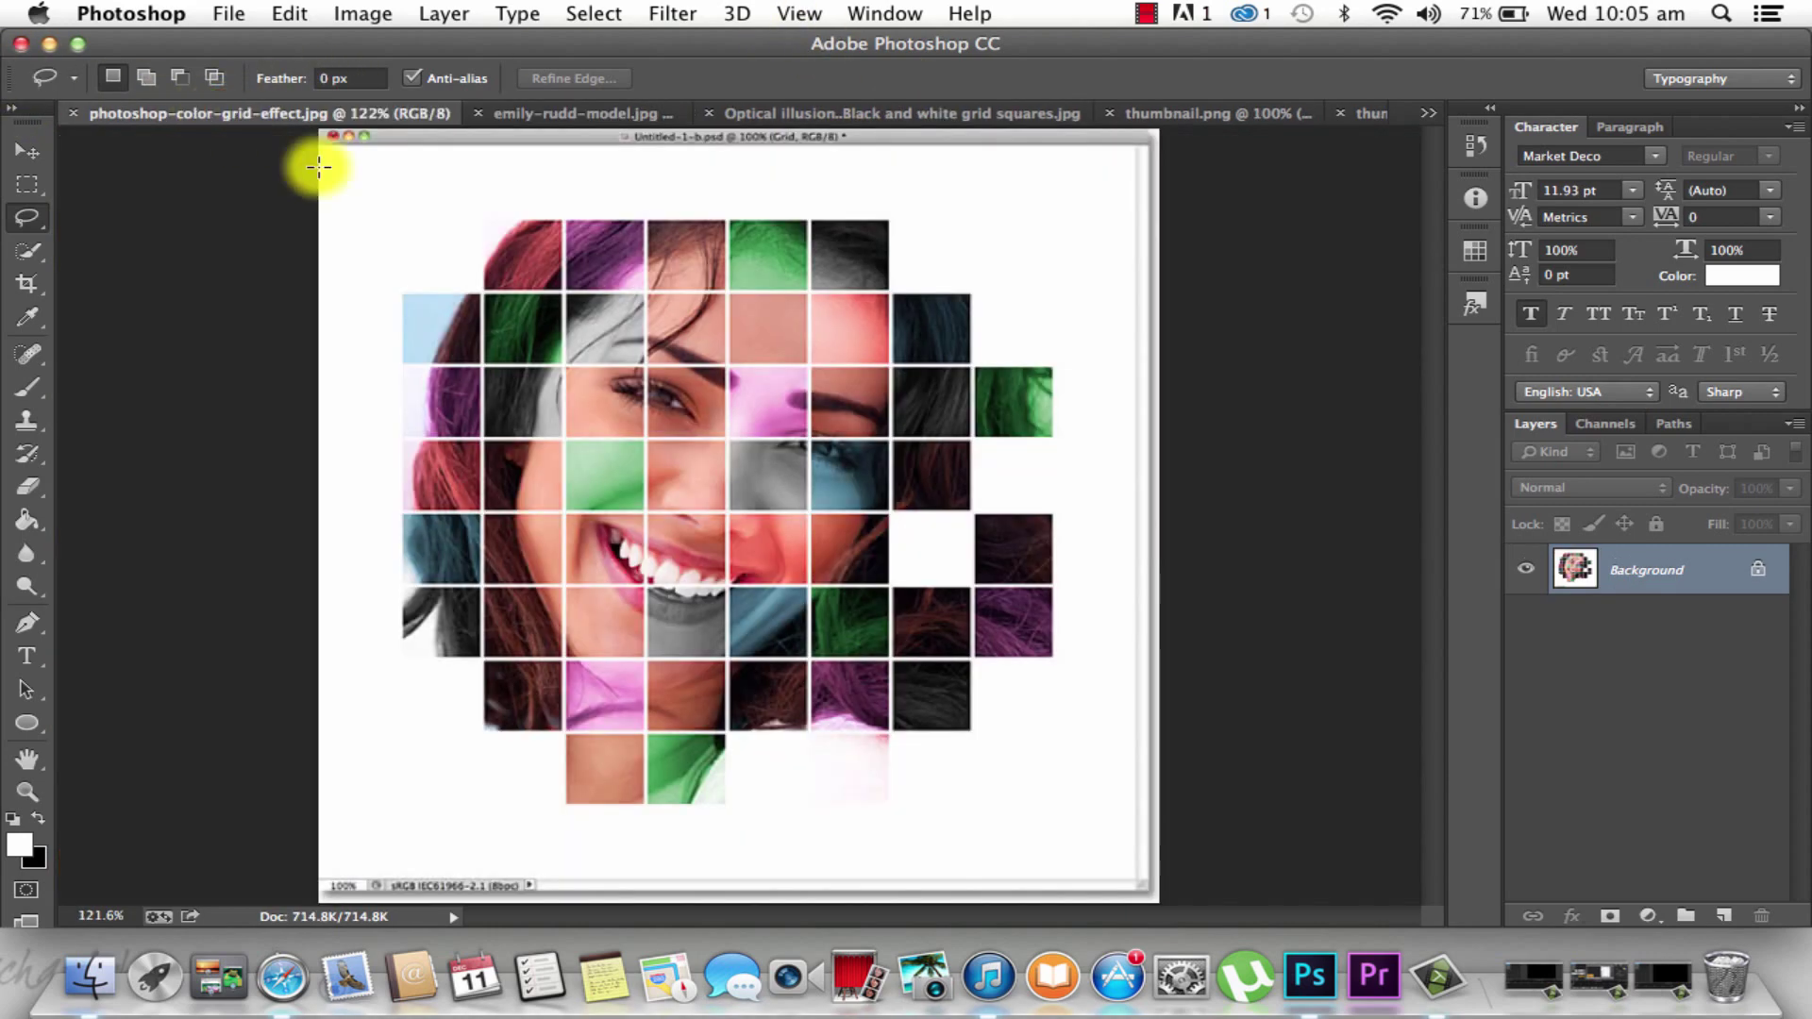
left_click(1152, 20)
left_click(1218, 77)
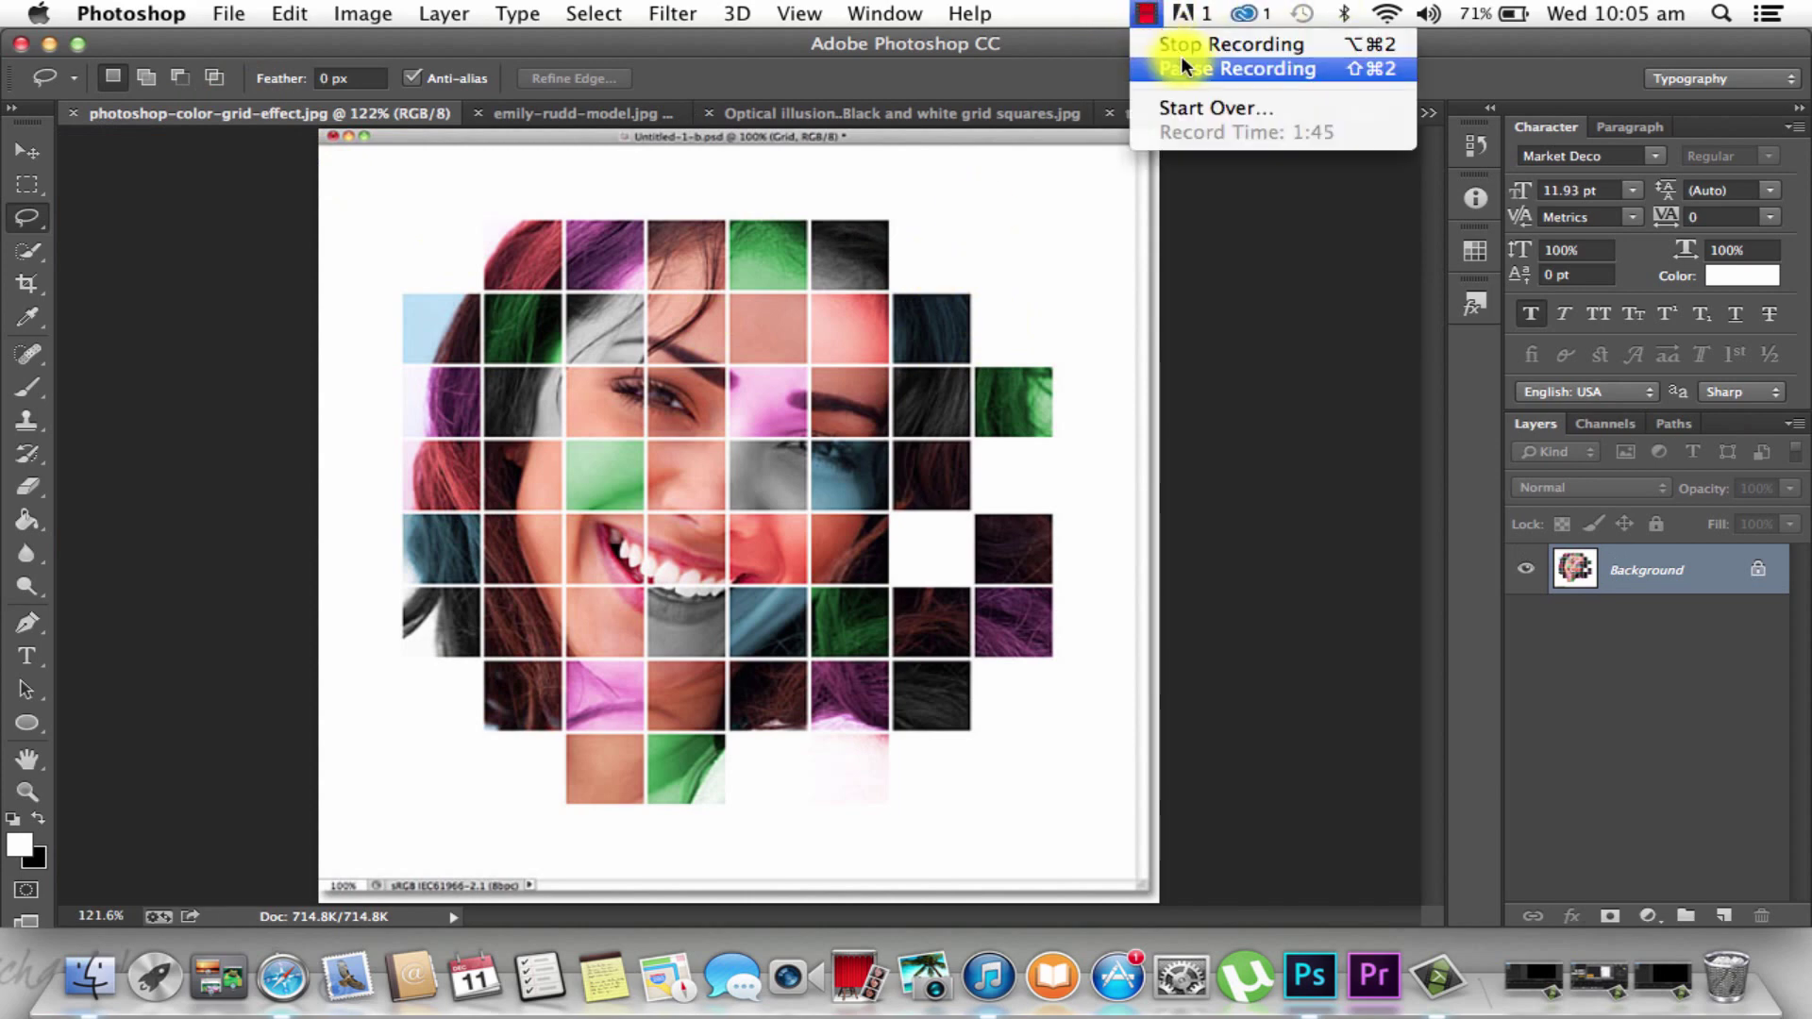
left_click(1218, 70)
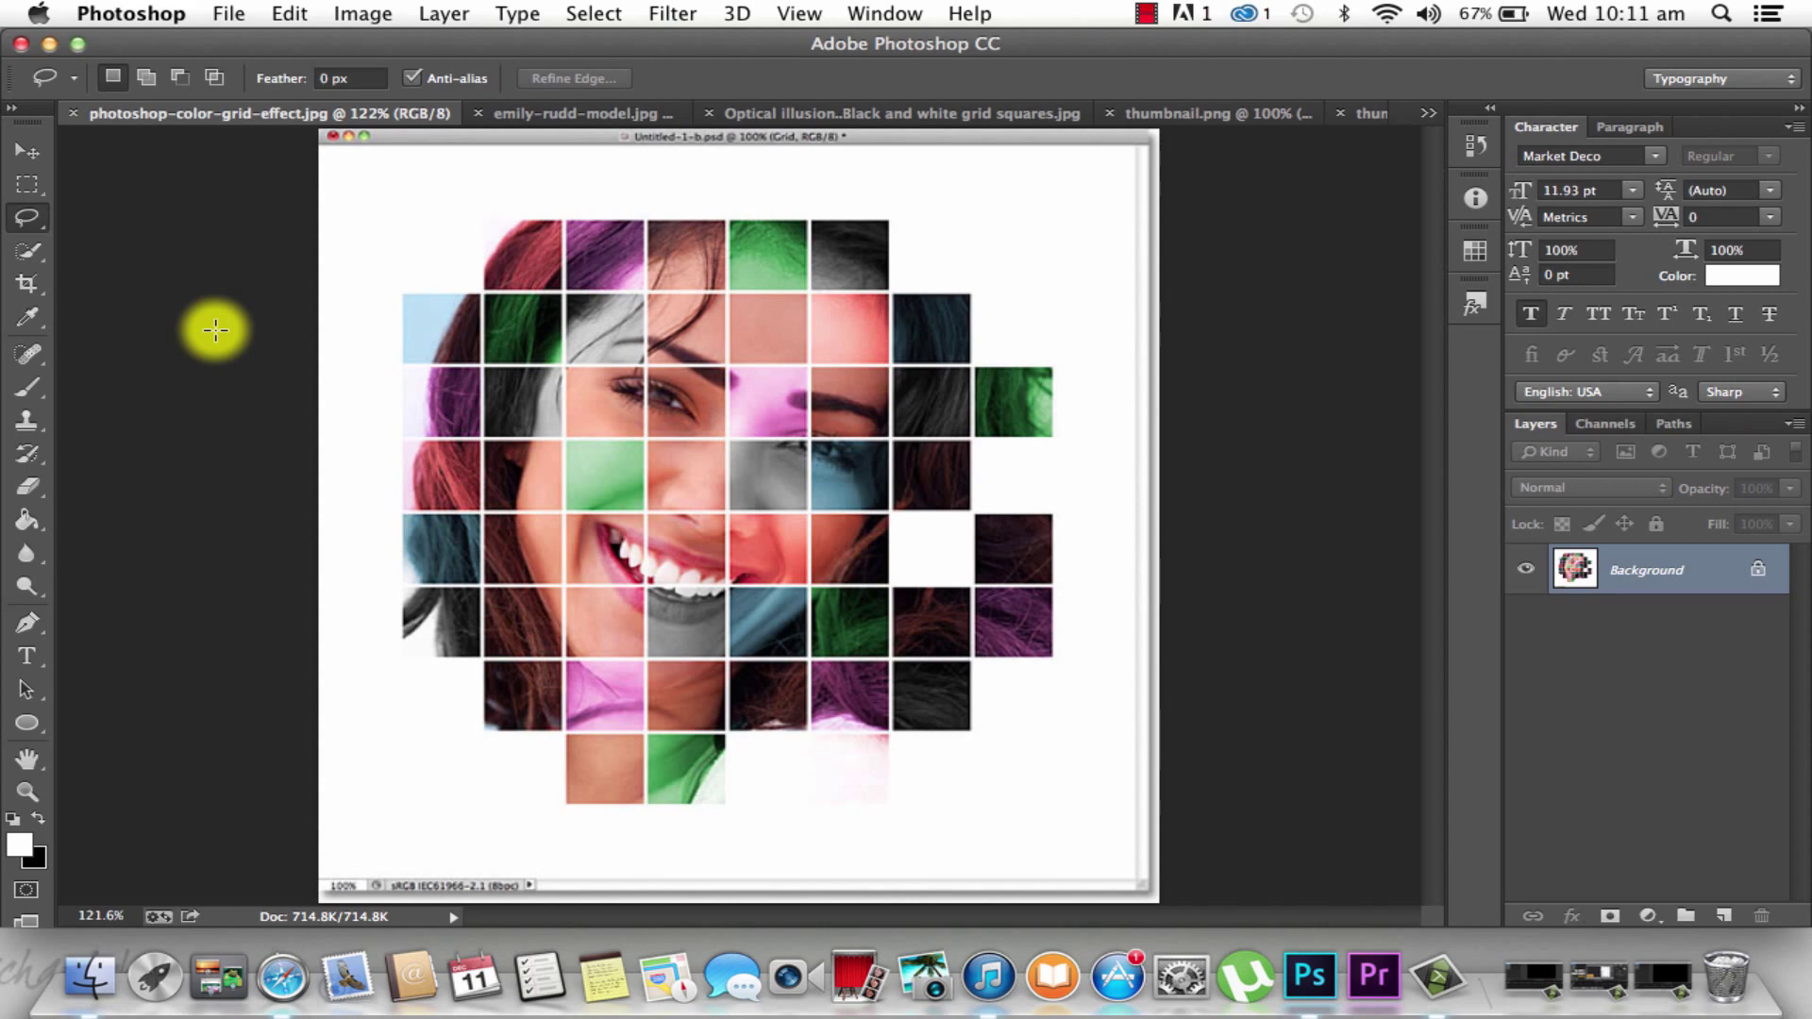
left_click(534, 115)
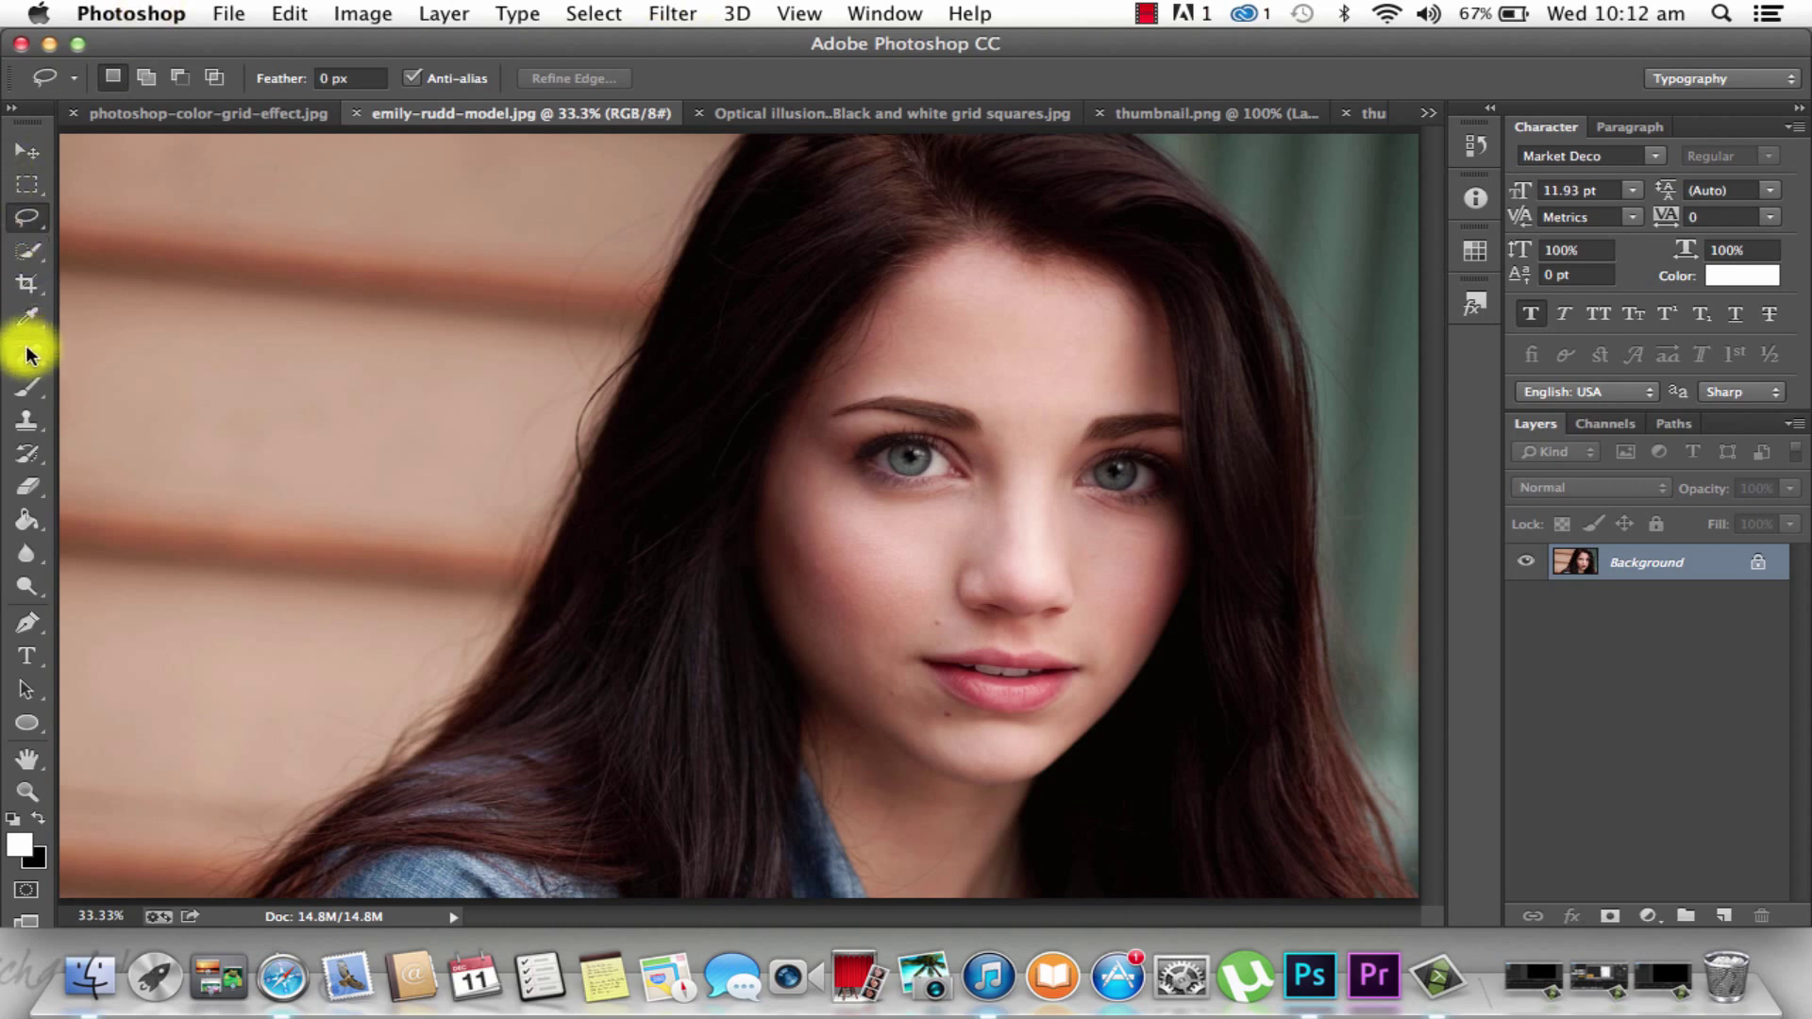
Undo the stray lasso selection and zoom in on the lips and chin for healing
left_click_drag(73, 384, 138, 404)
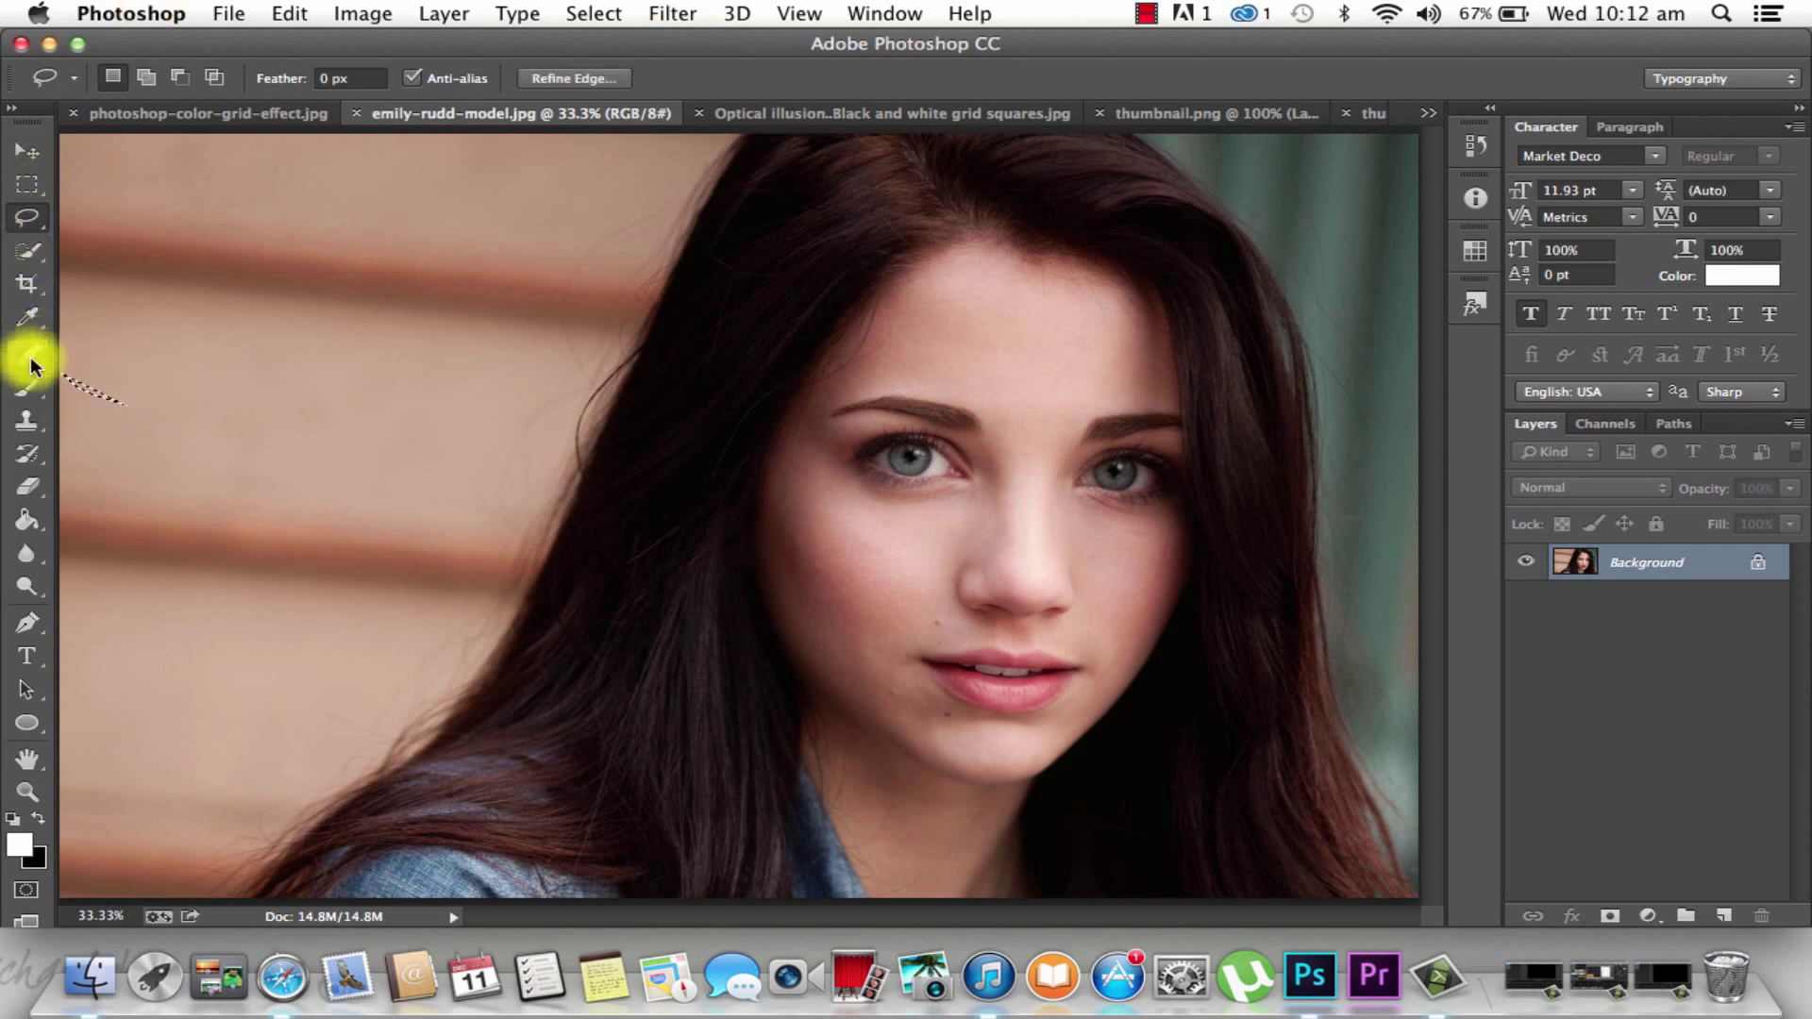
key("ctrl+z")
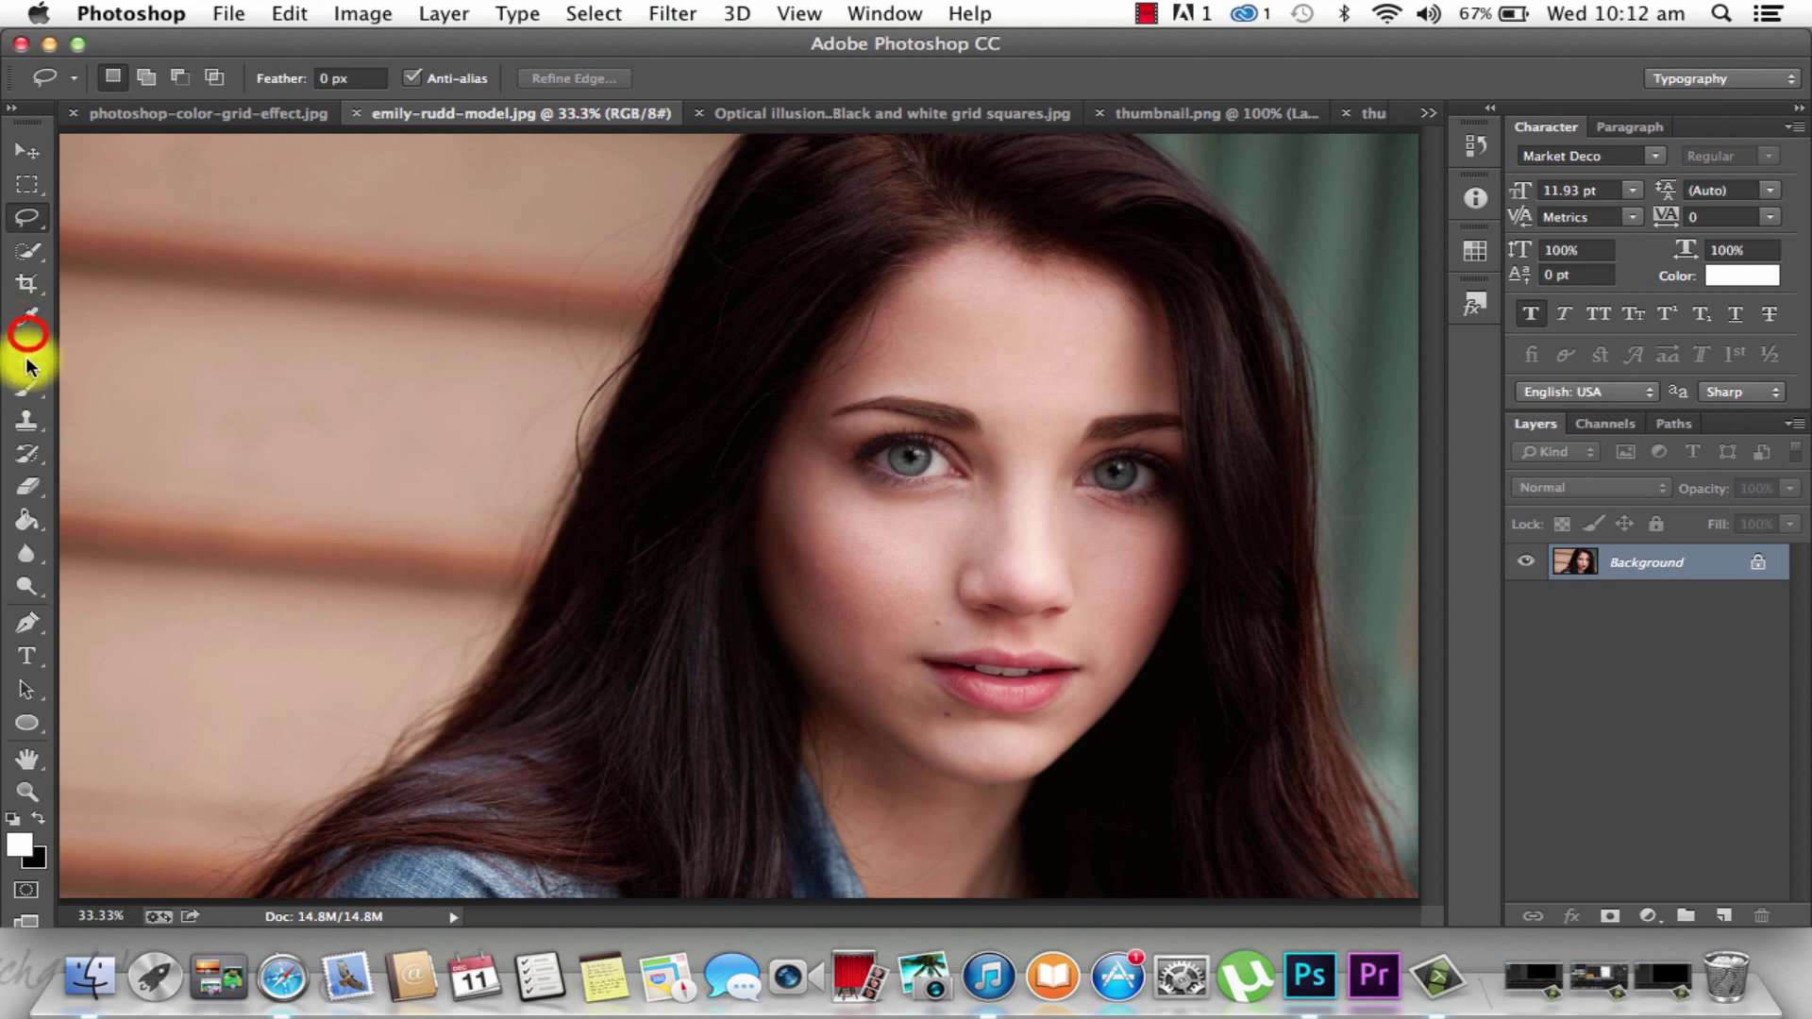
left_click(33, 366)
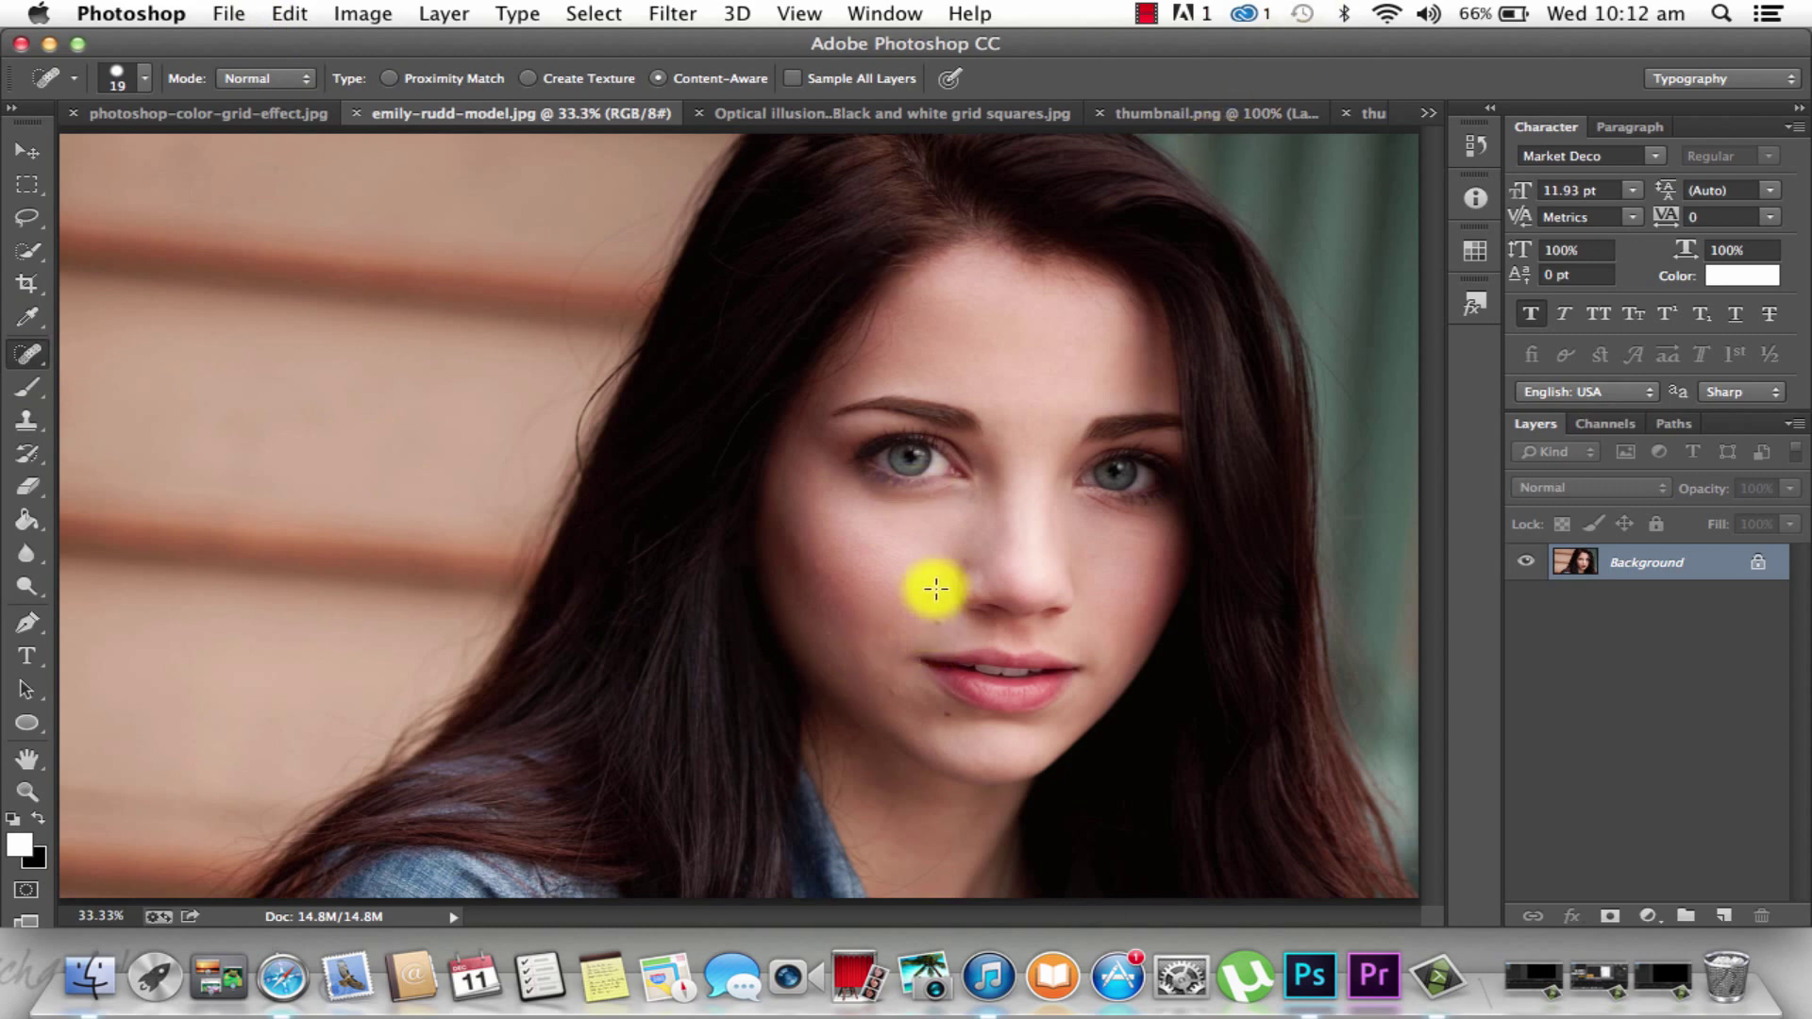
left_click(26, 791)
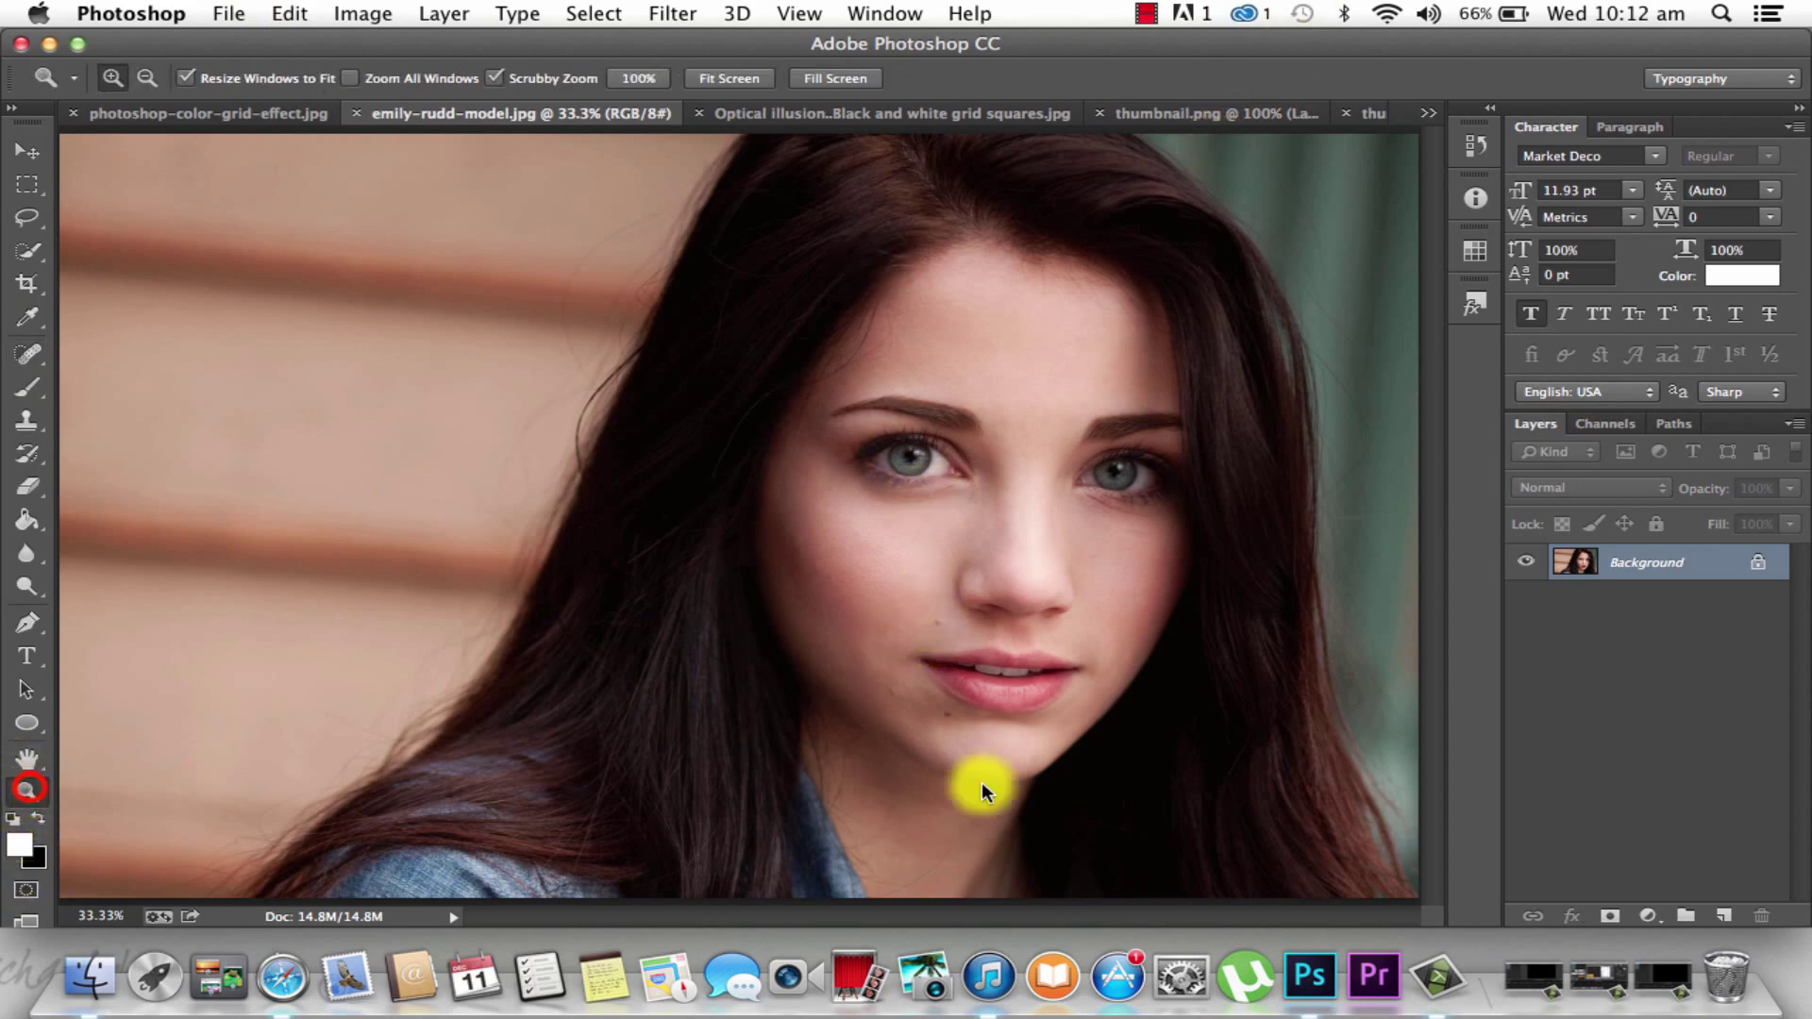
left_click_drag(847, 763, 919, 676)
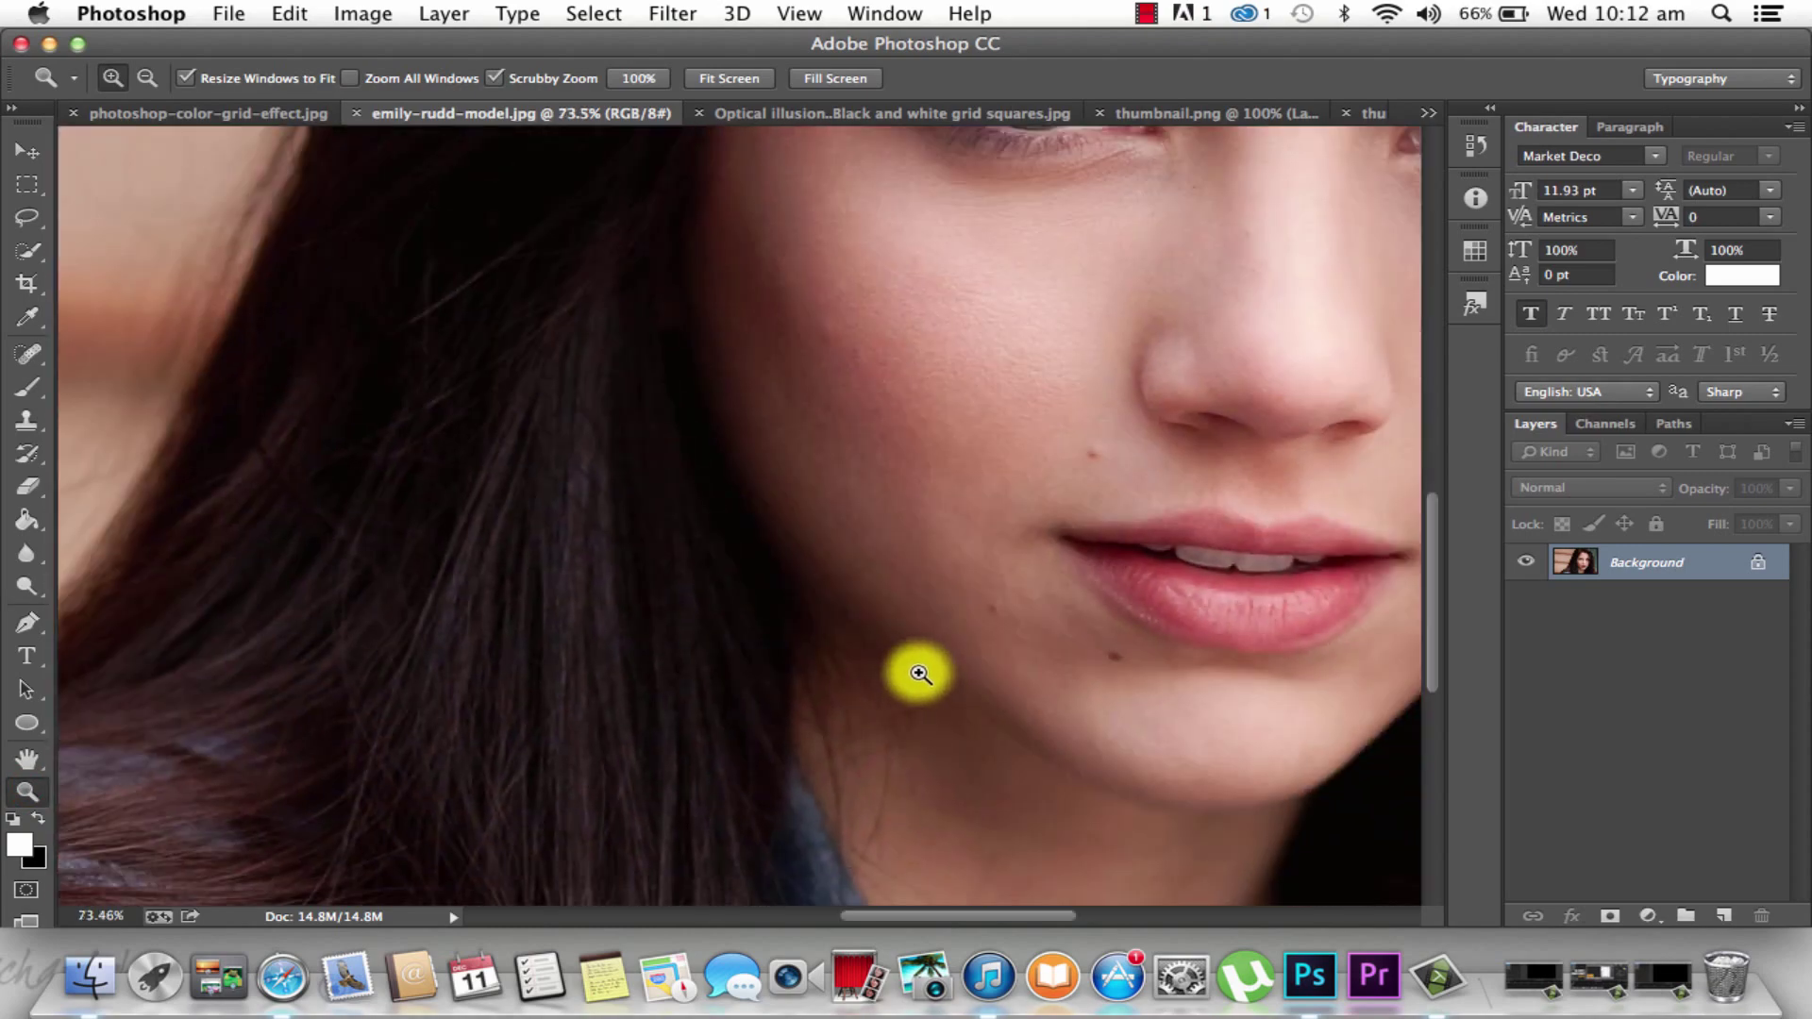
left_click(32, 354)
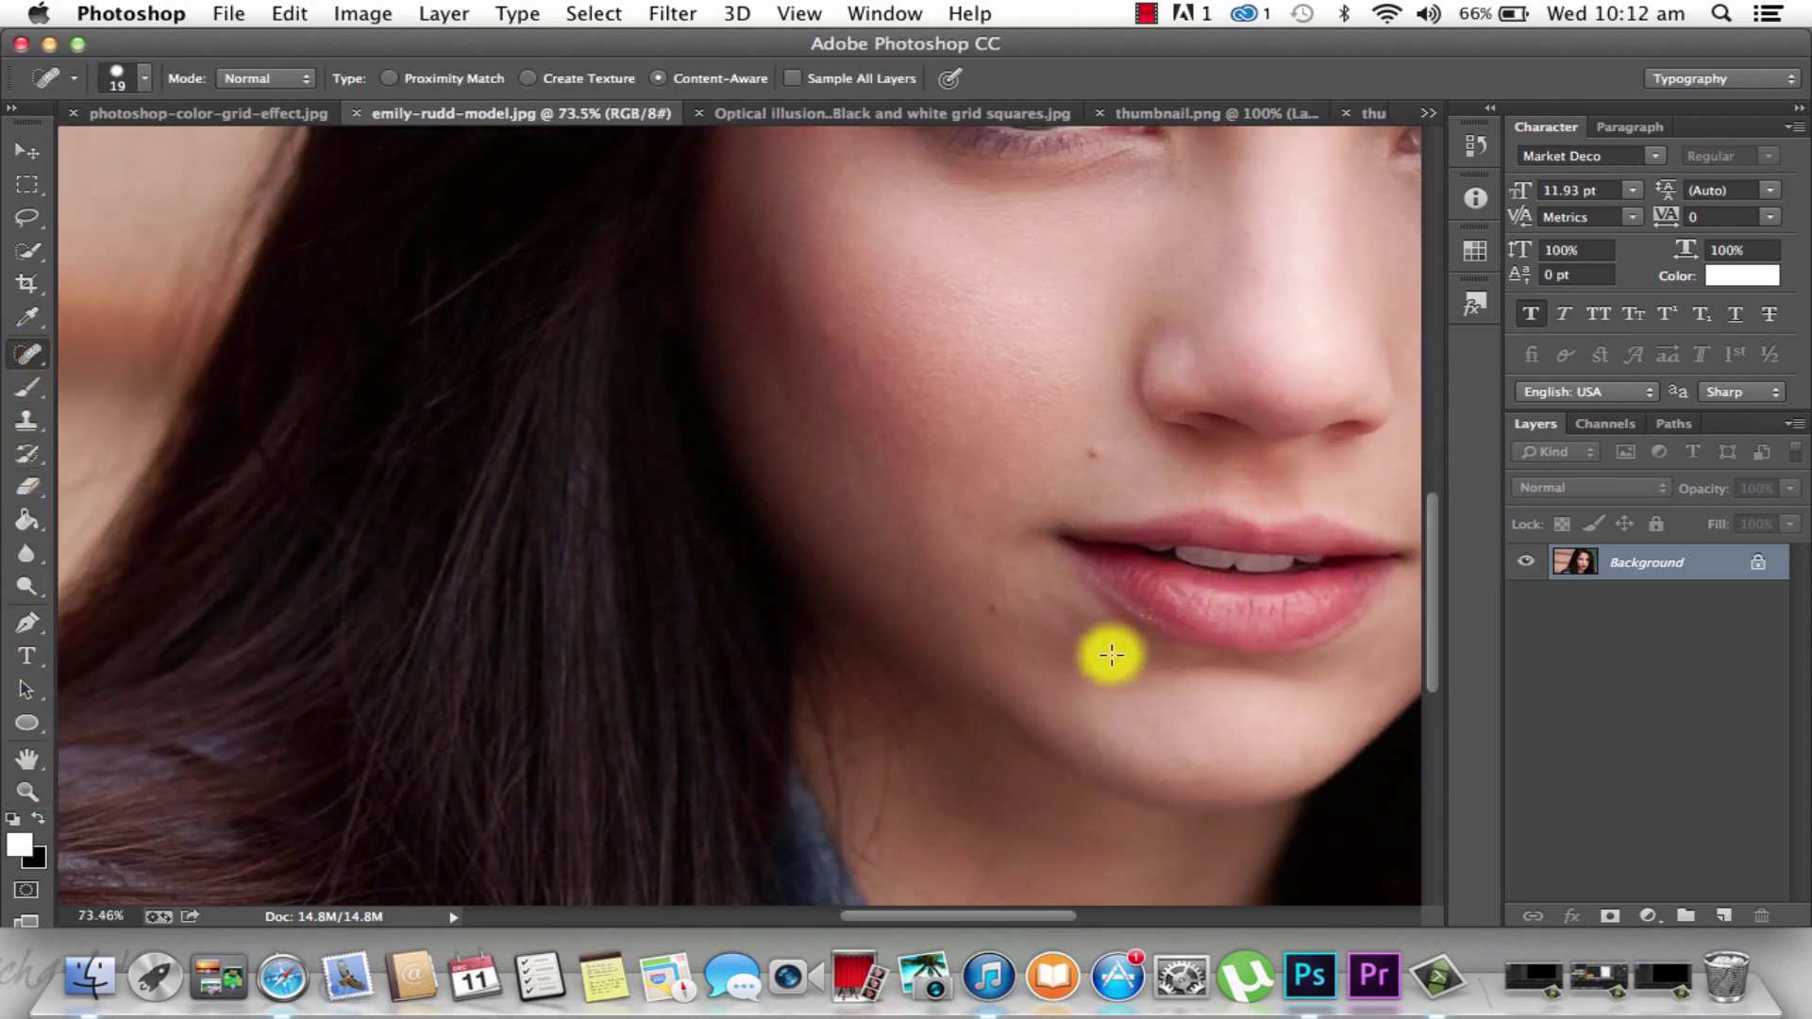
Spot-heal the blemish left of the lower lip and the moles beside the mouth and cheek
left_click_drag(1105, 650, 1075, 644)
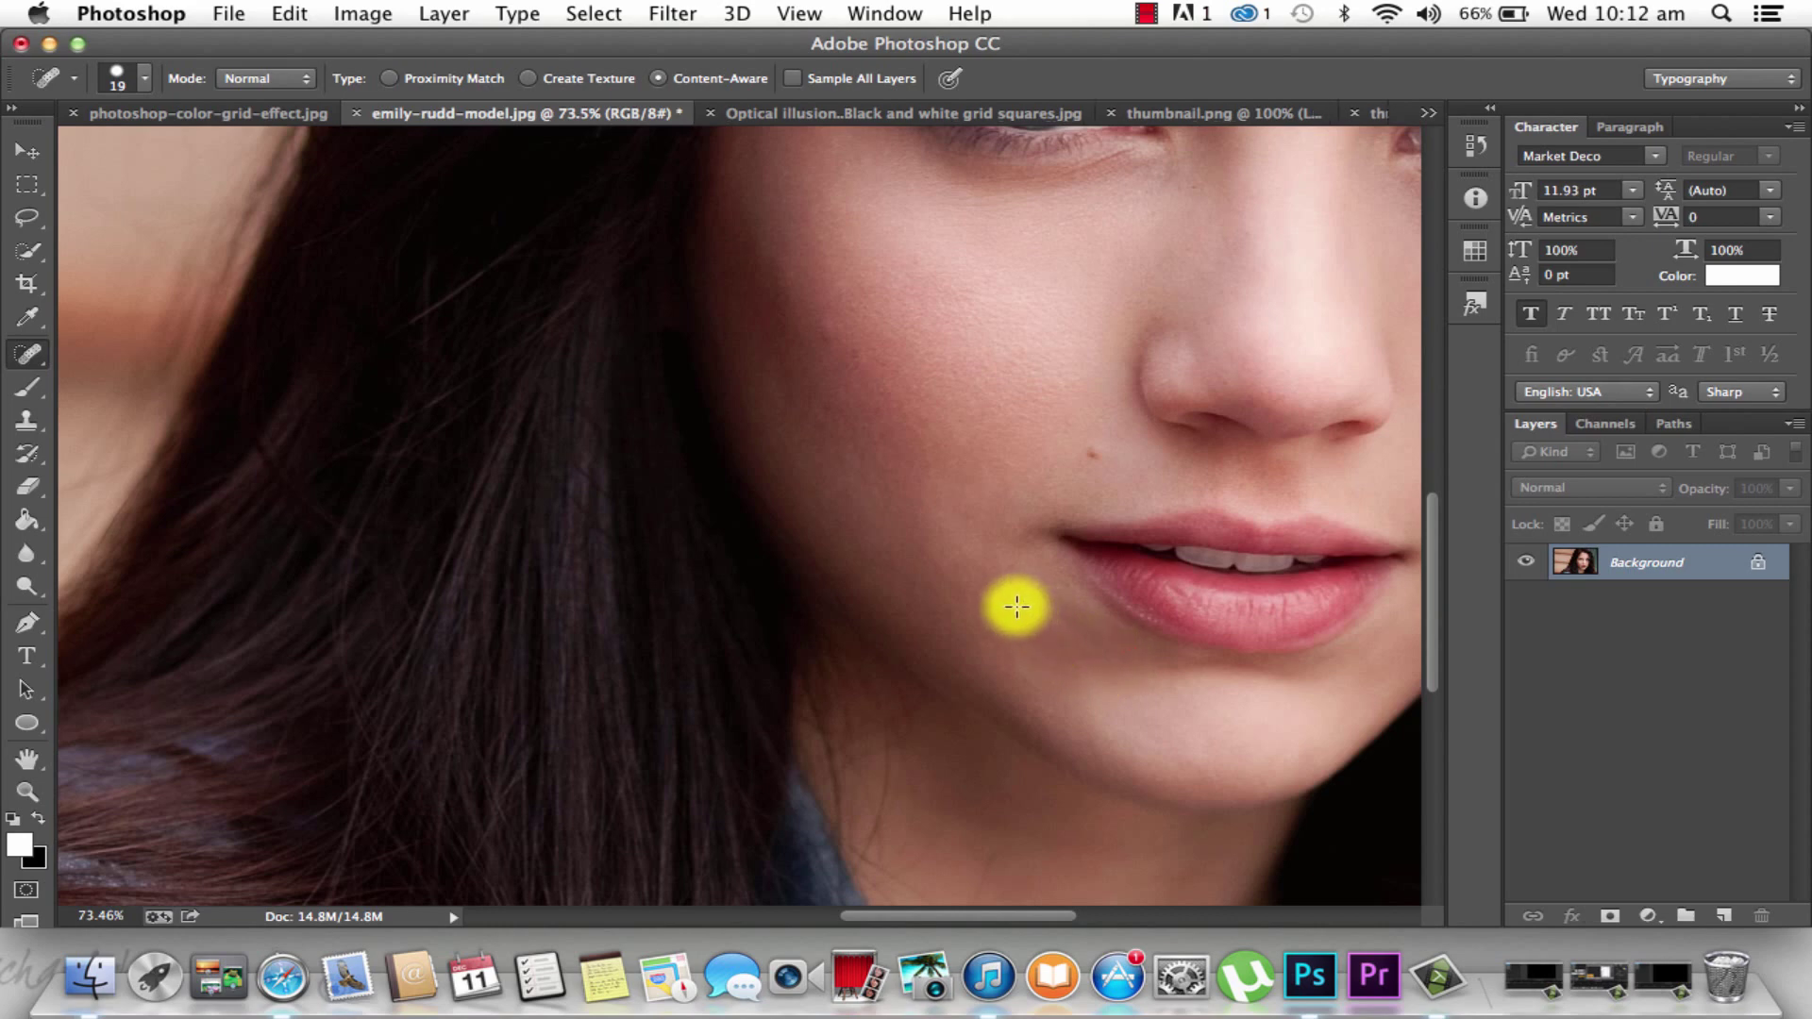
left_click(986, 609)
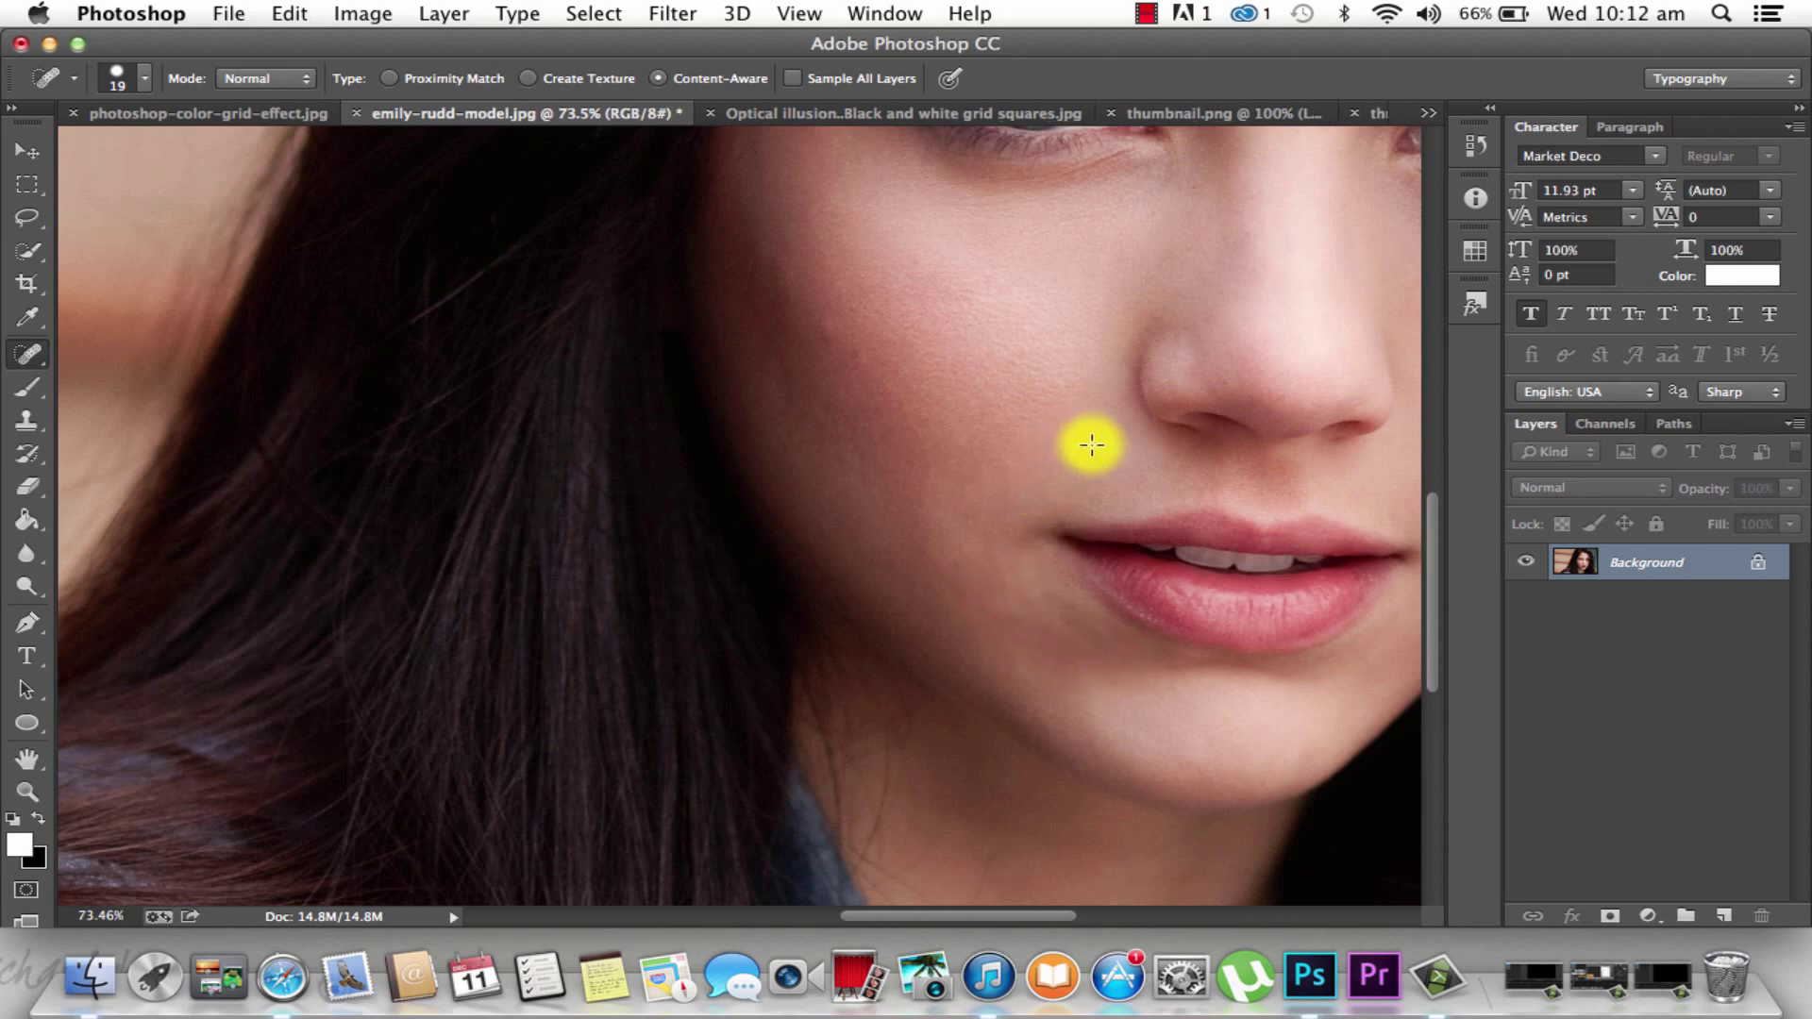
left_click(1090, 451)
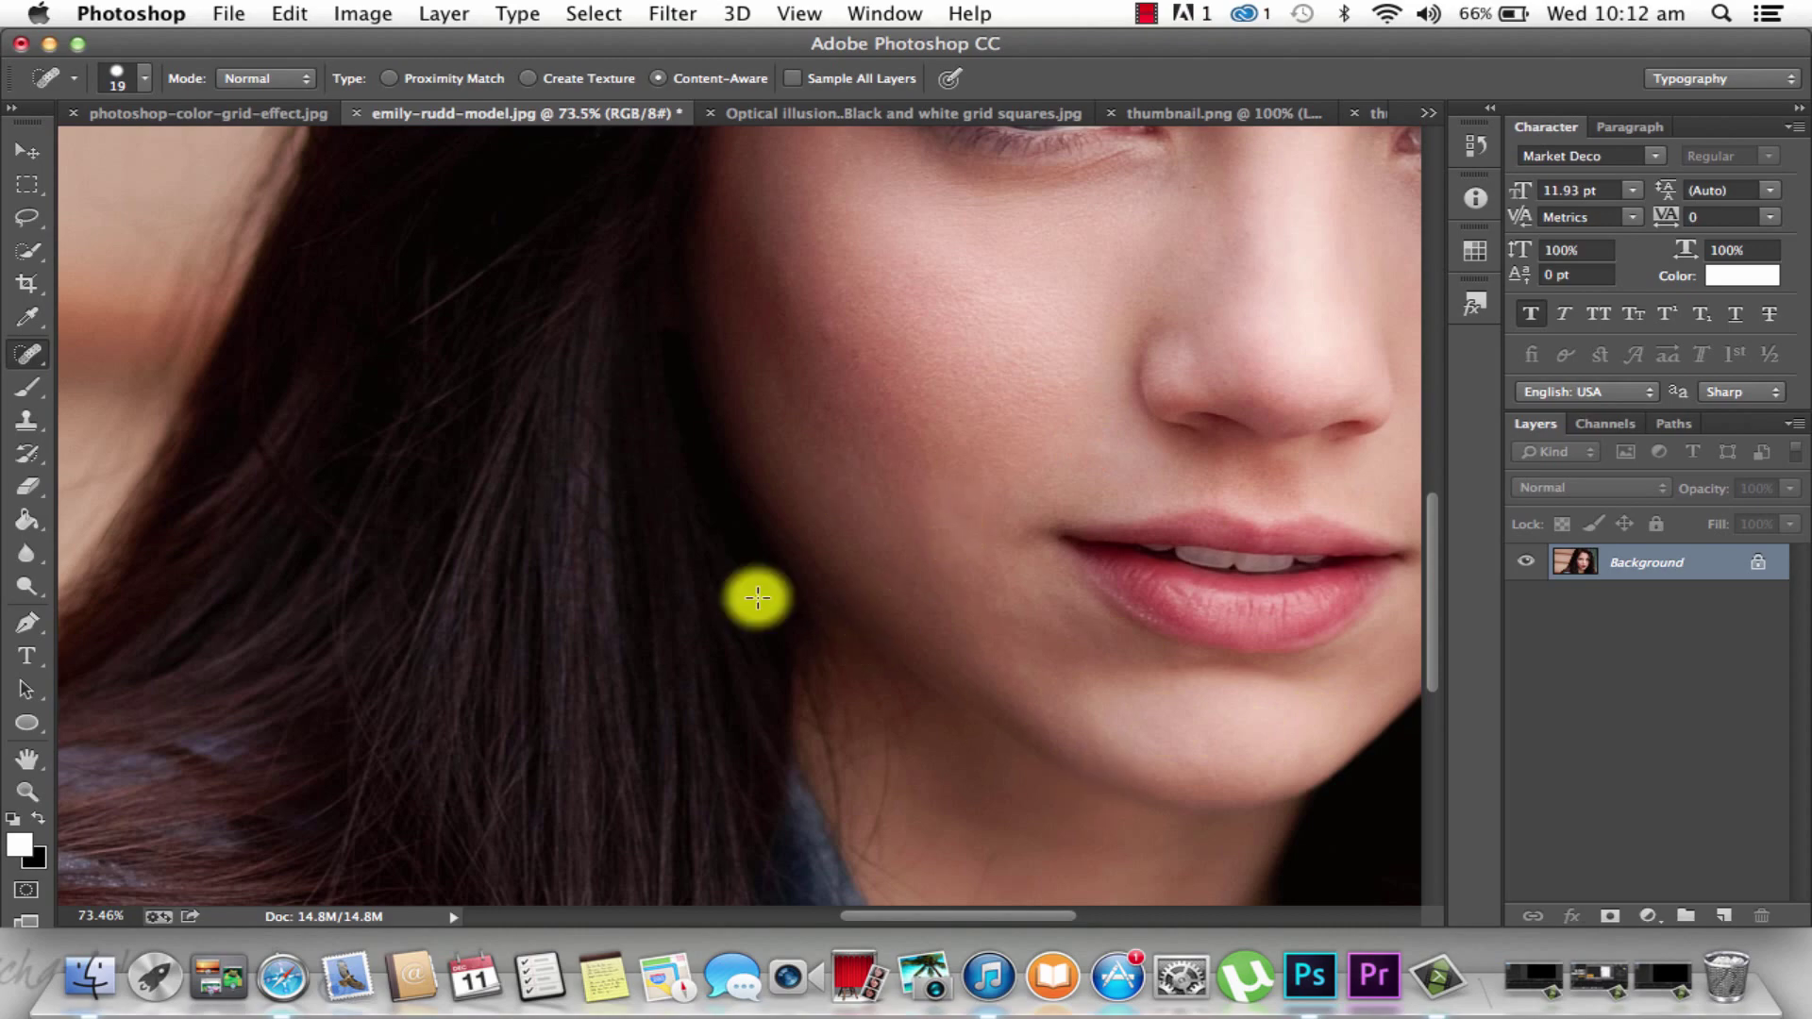
scroll(1029, 517, "down", 5)
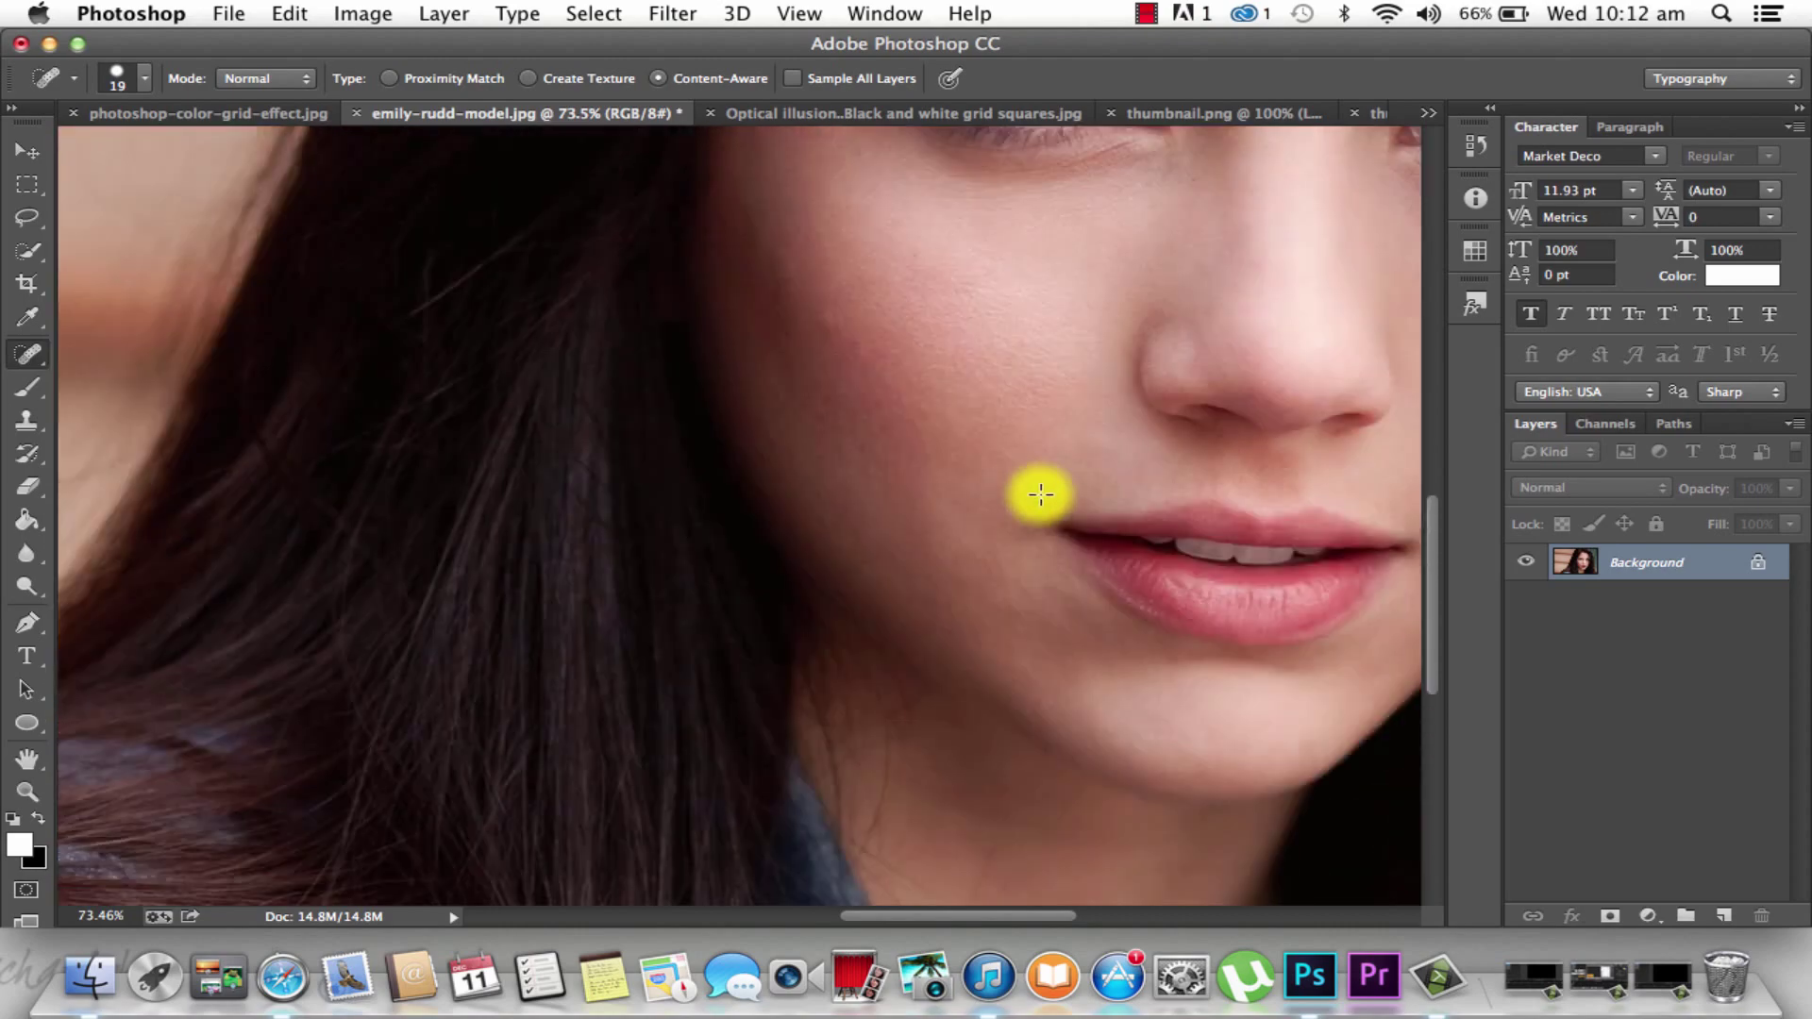
scroll(1040, 493, "up", 10)
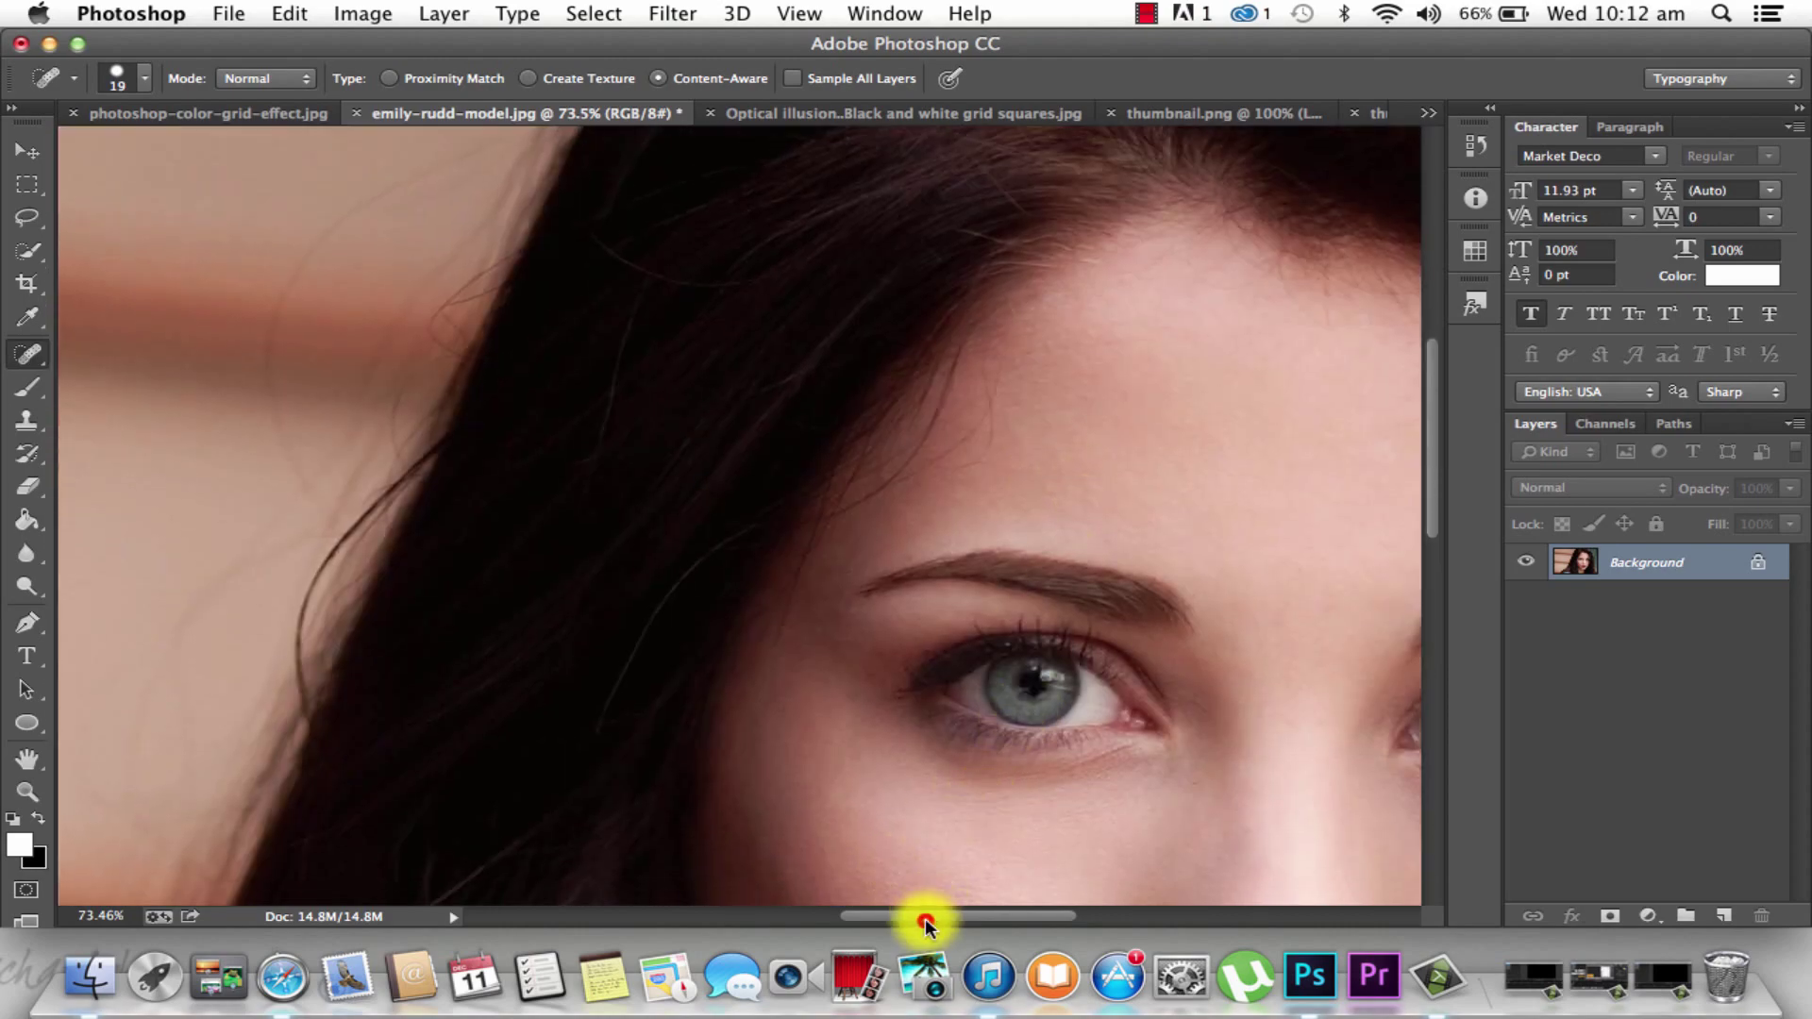
left_click_drag(925, 919, 995, 905)
scroll(961, 836, "up", 6)
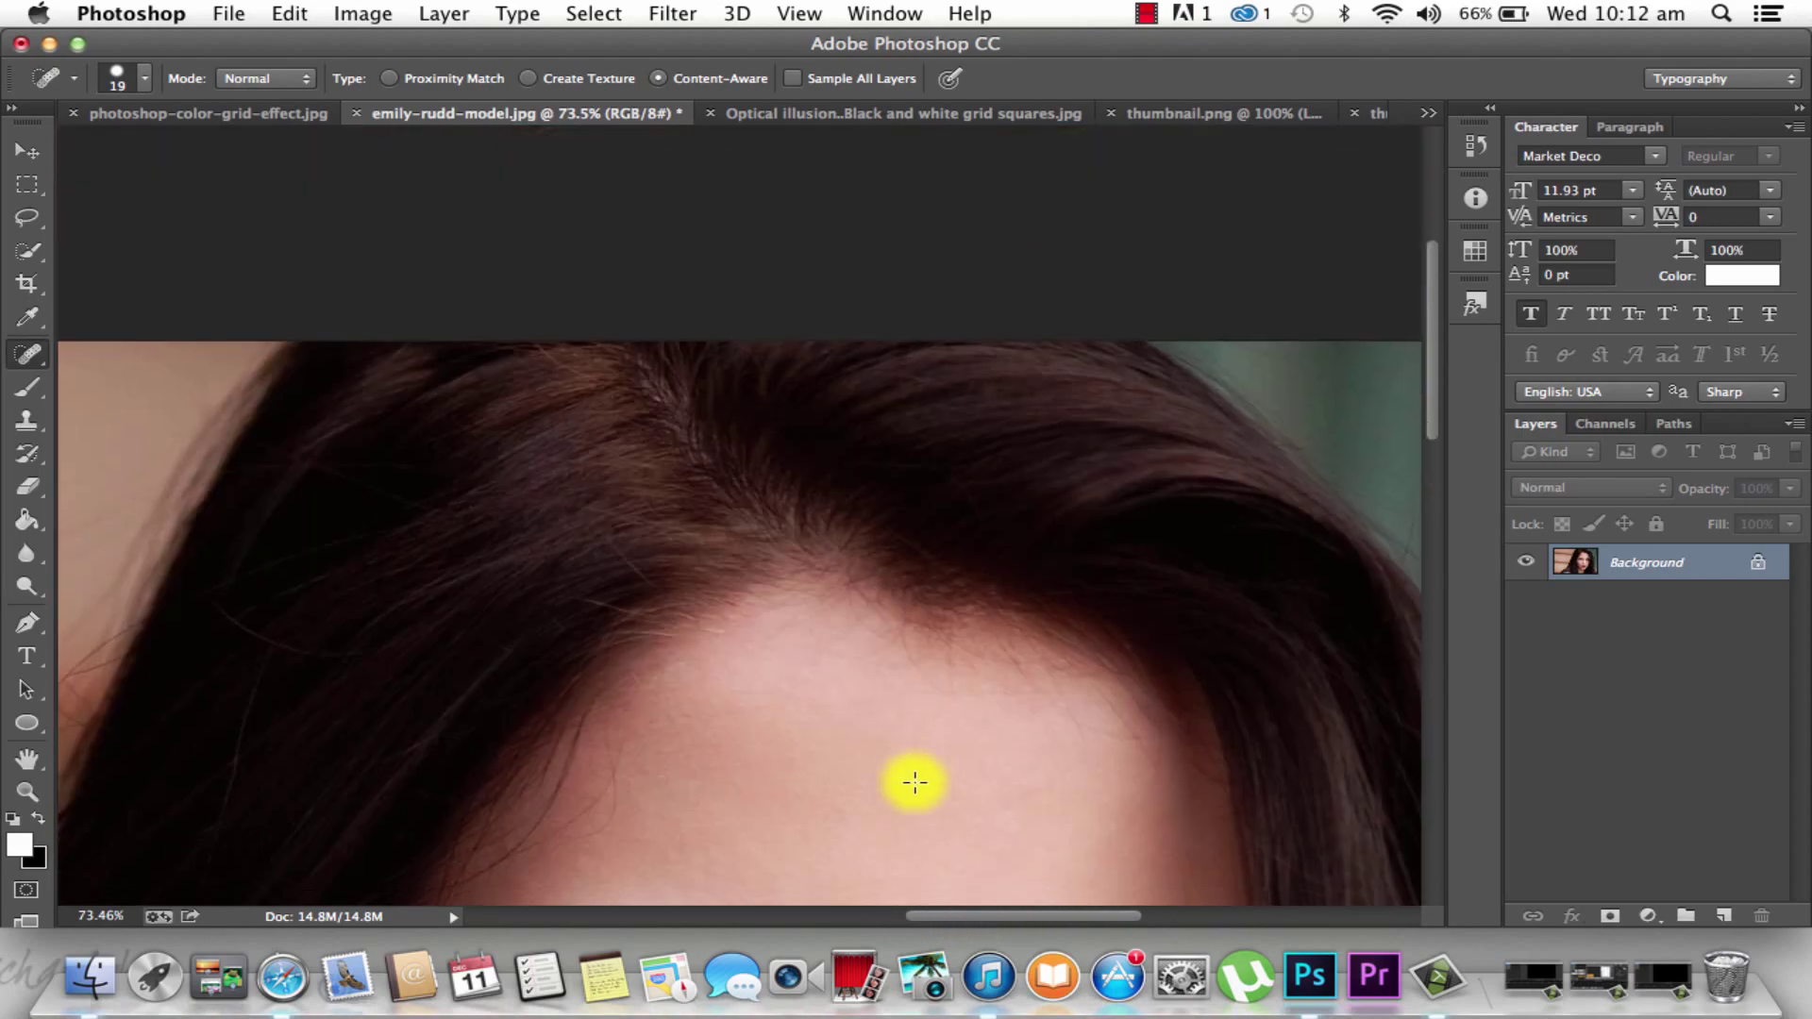
scroll(914, 782, "down", 8)
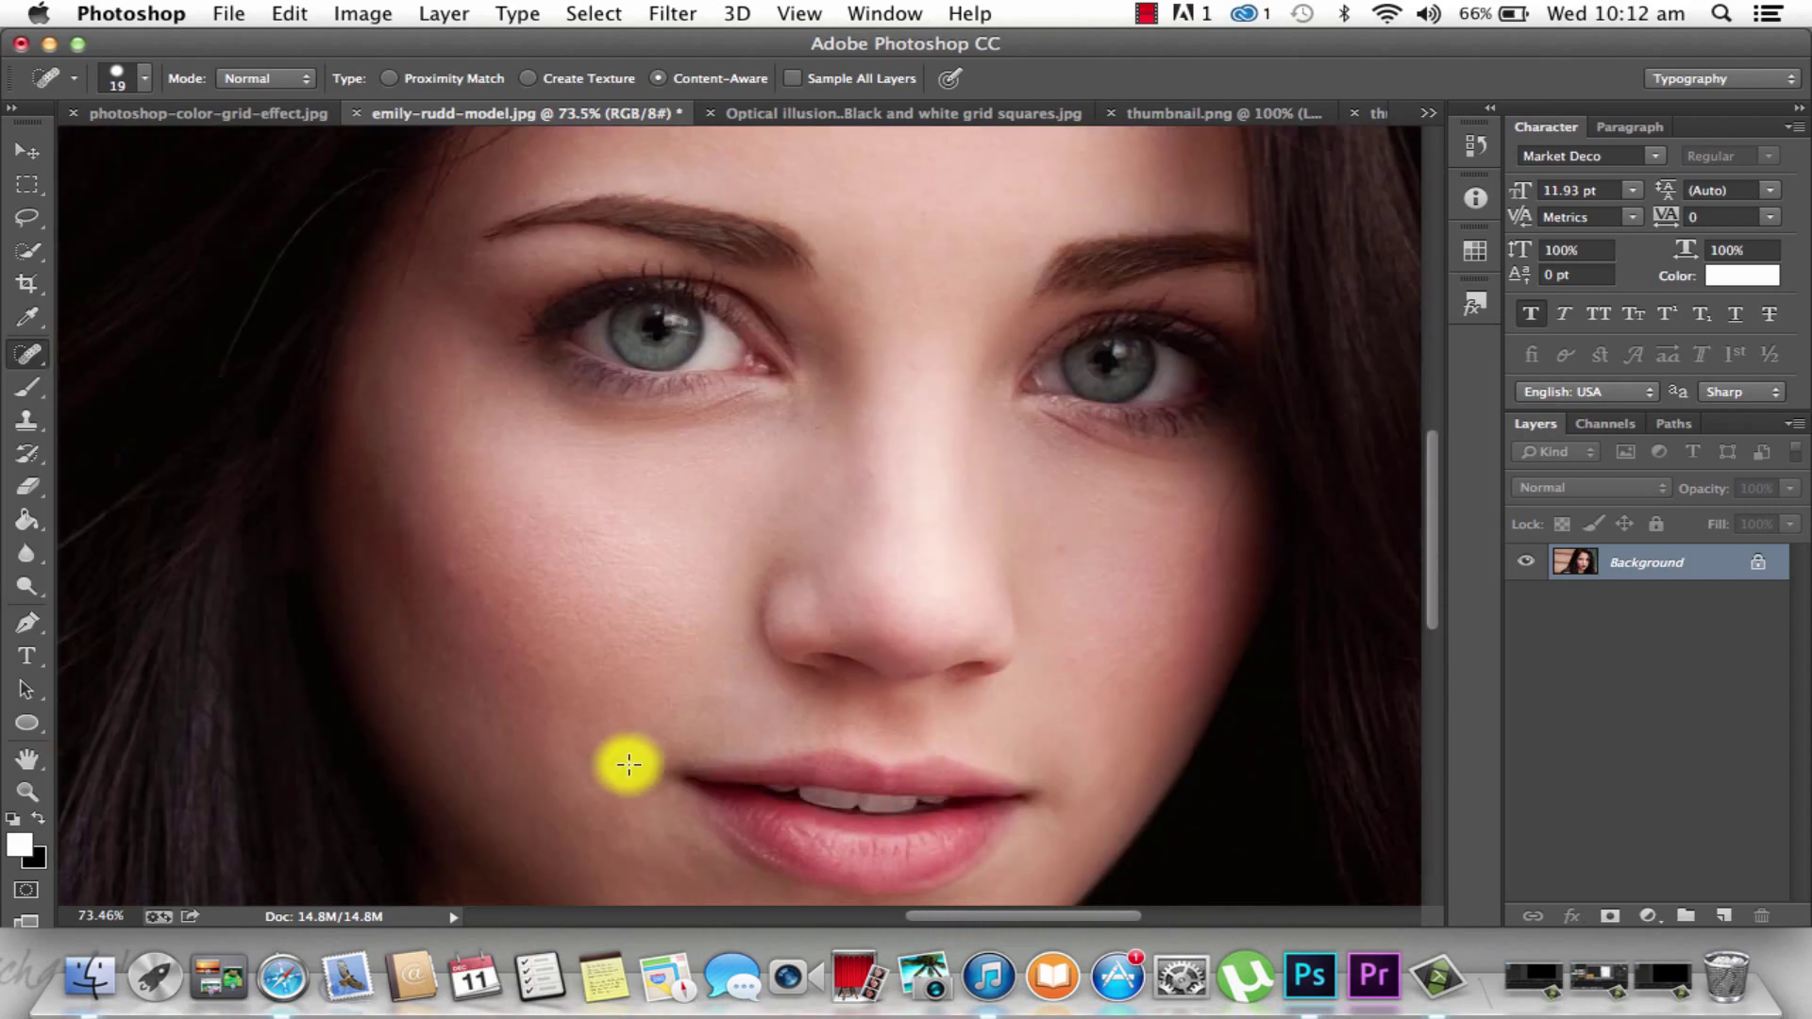
Spot-heal the remaining spots on both cheeks, then fit the photo on screen
mouse_move(449, 571)
left_mouse_down()
mouse_move(494, 610)
mouse_move(472, 595)
left_mouse_up()
left_click(450, 574)
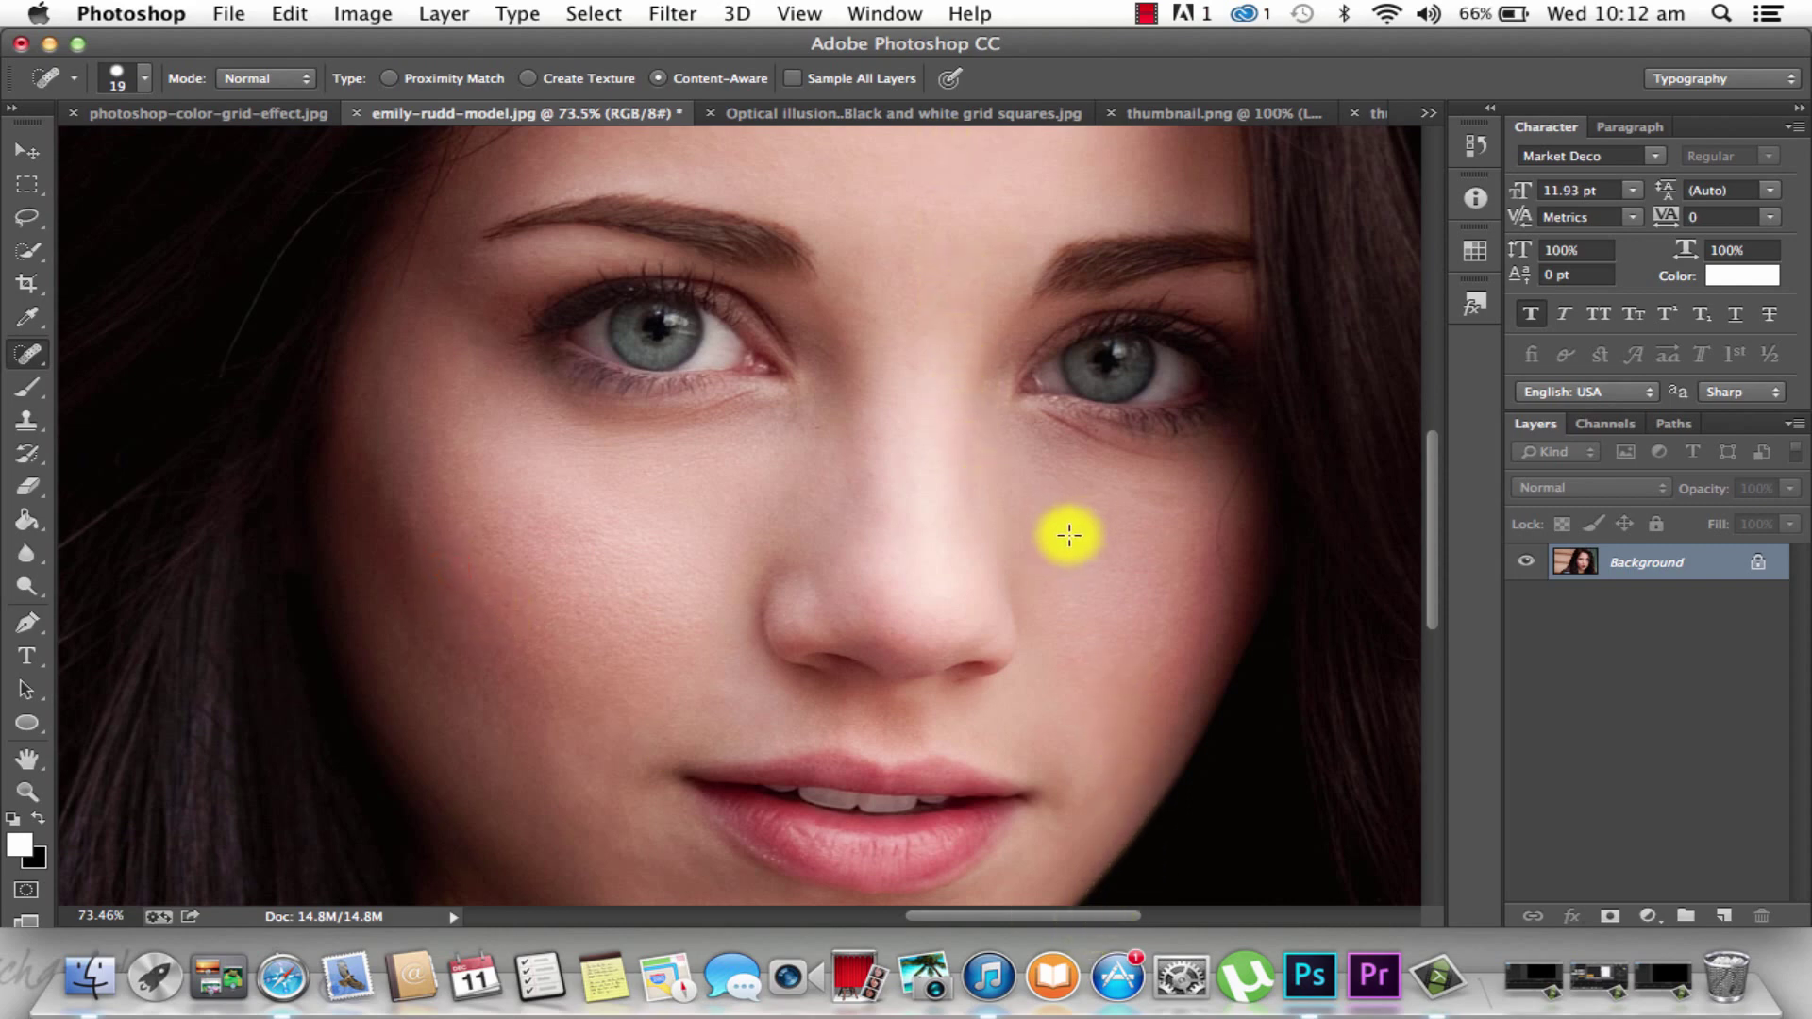
left_click(1136, 493)
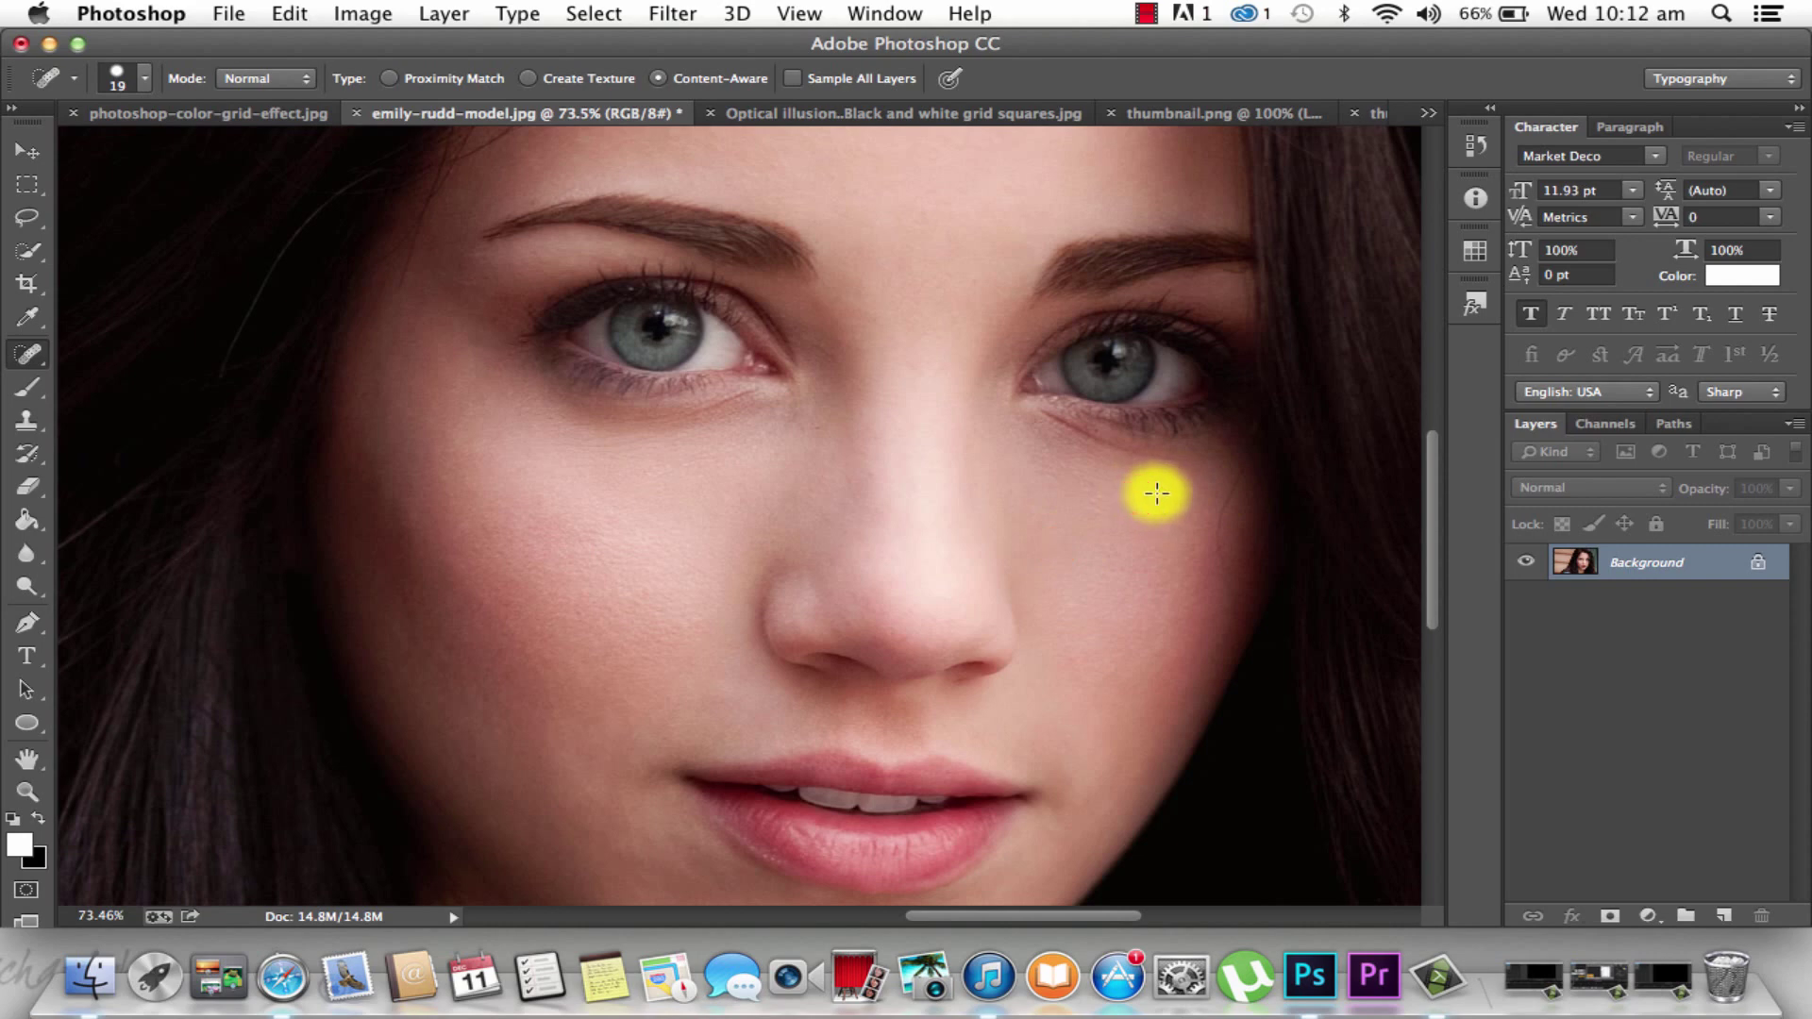
left_click(1155, 496)
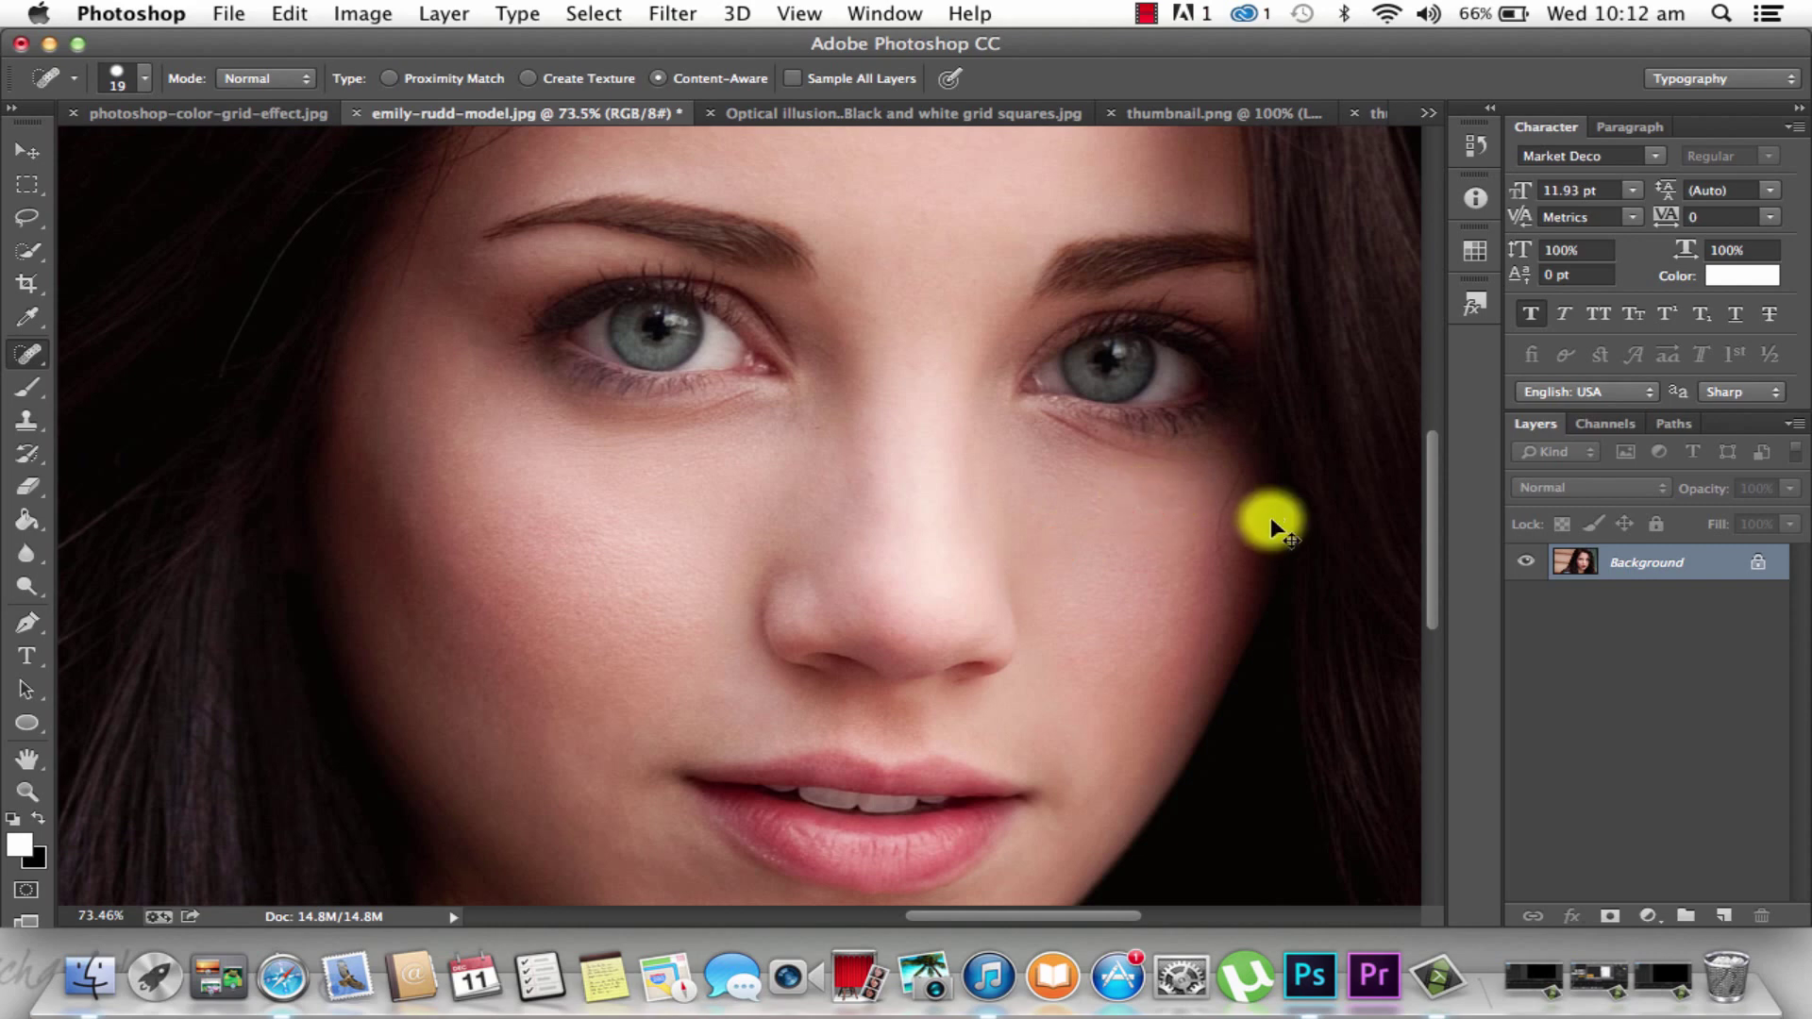
key("super+0")
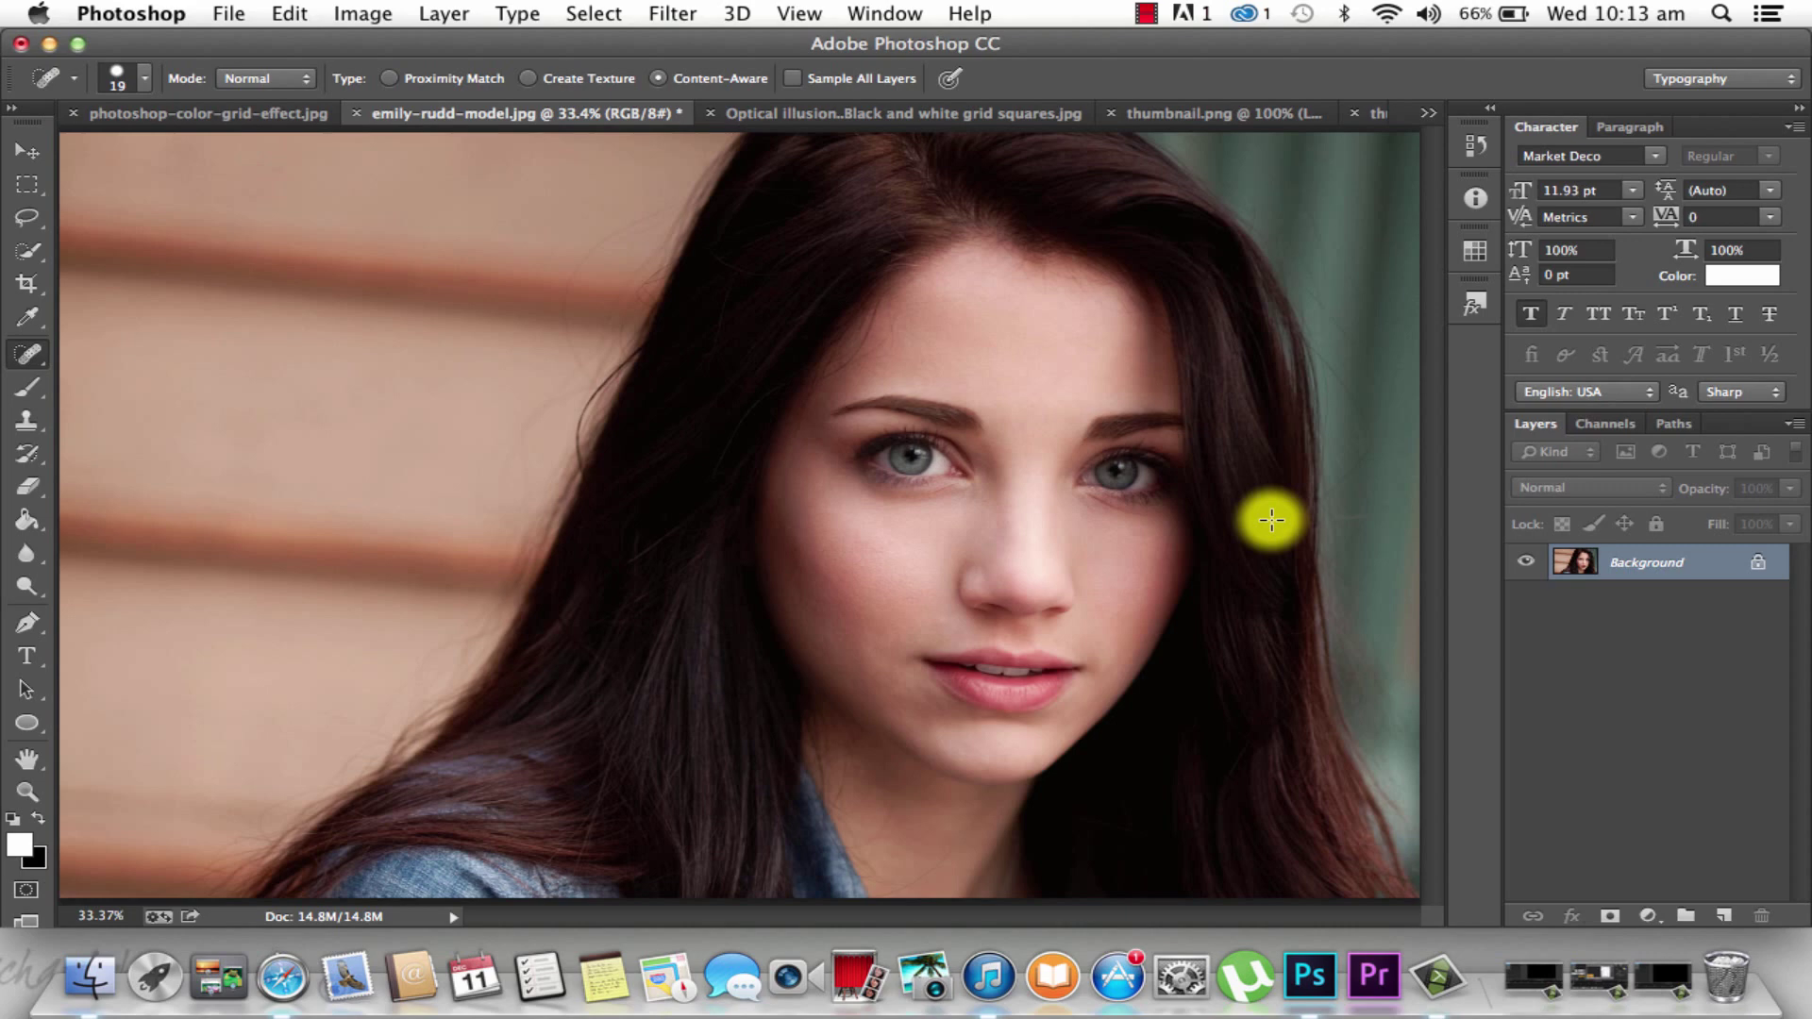
Convert the locked Background into a regular layer named 'Model/background'
double_click(1716, 563)
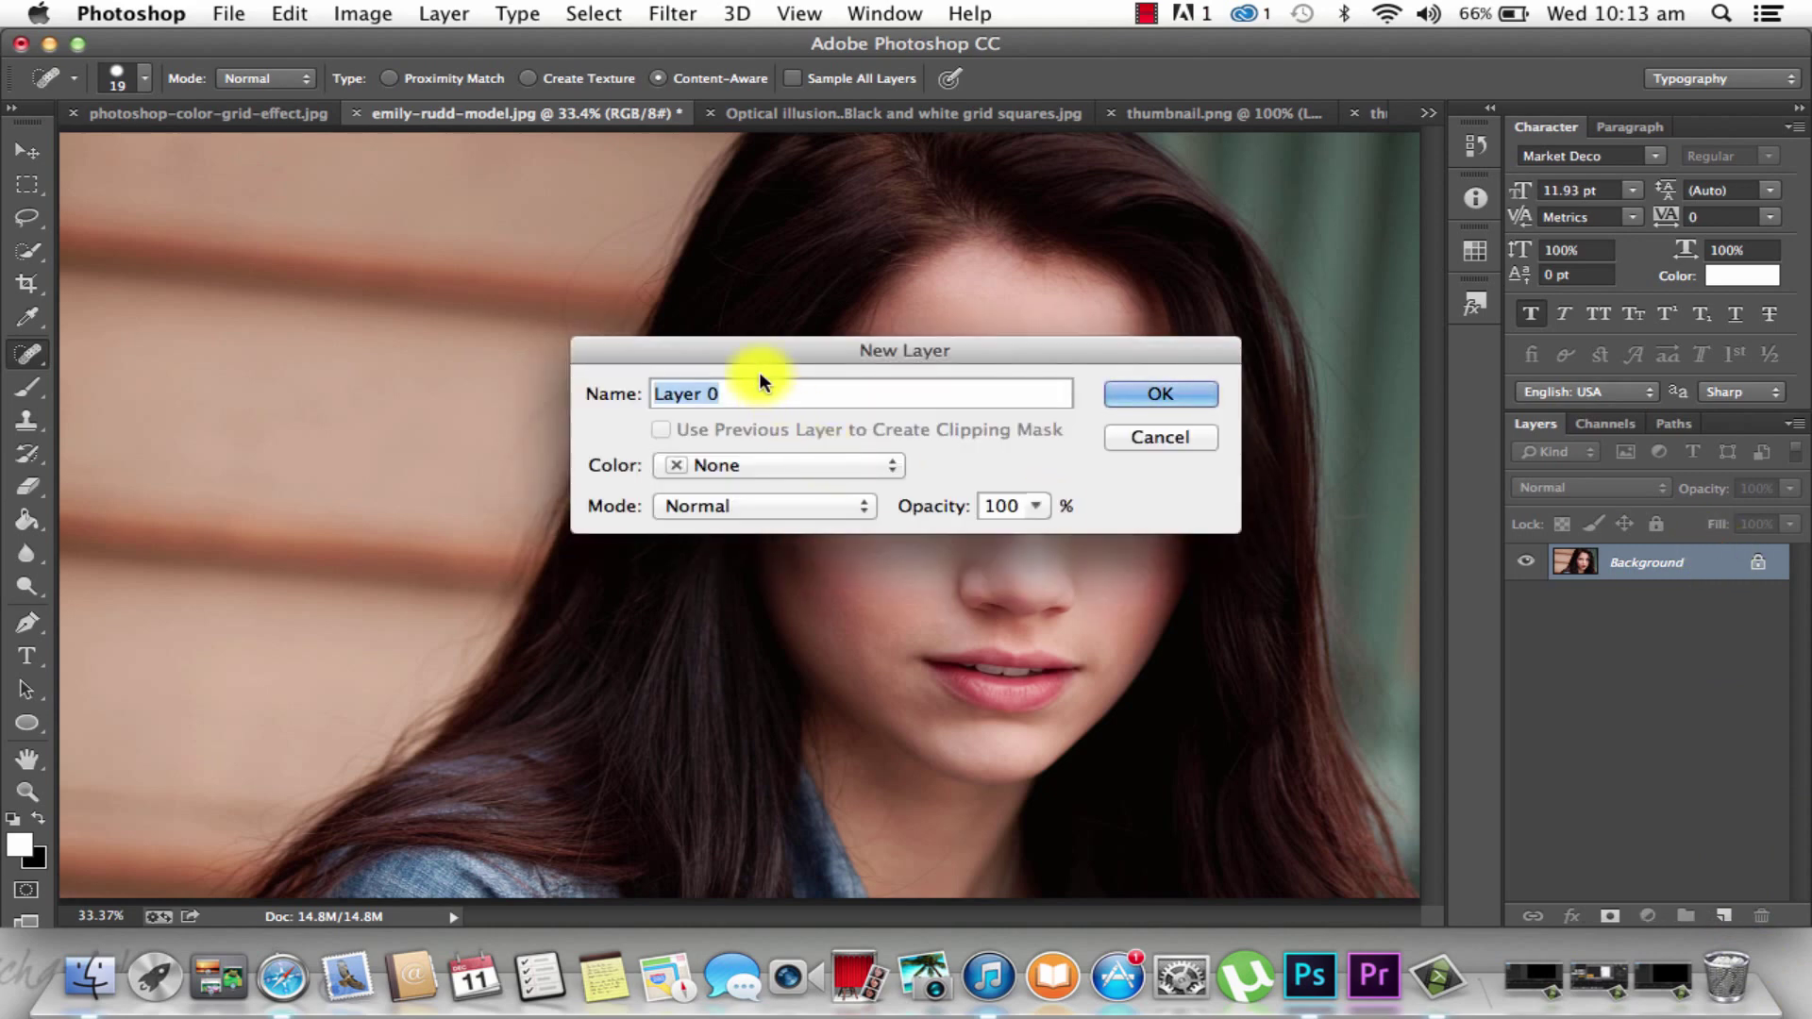
type("Model/background")
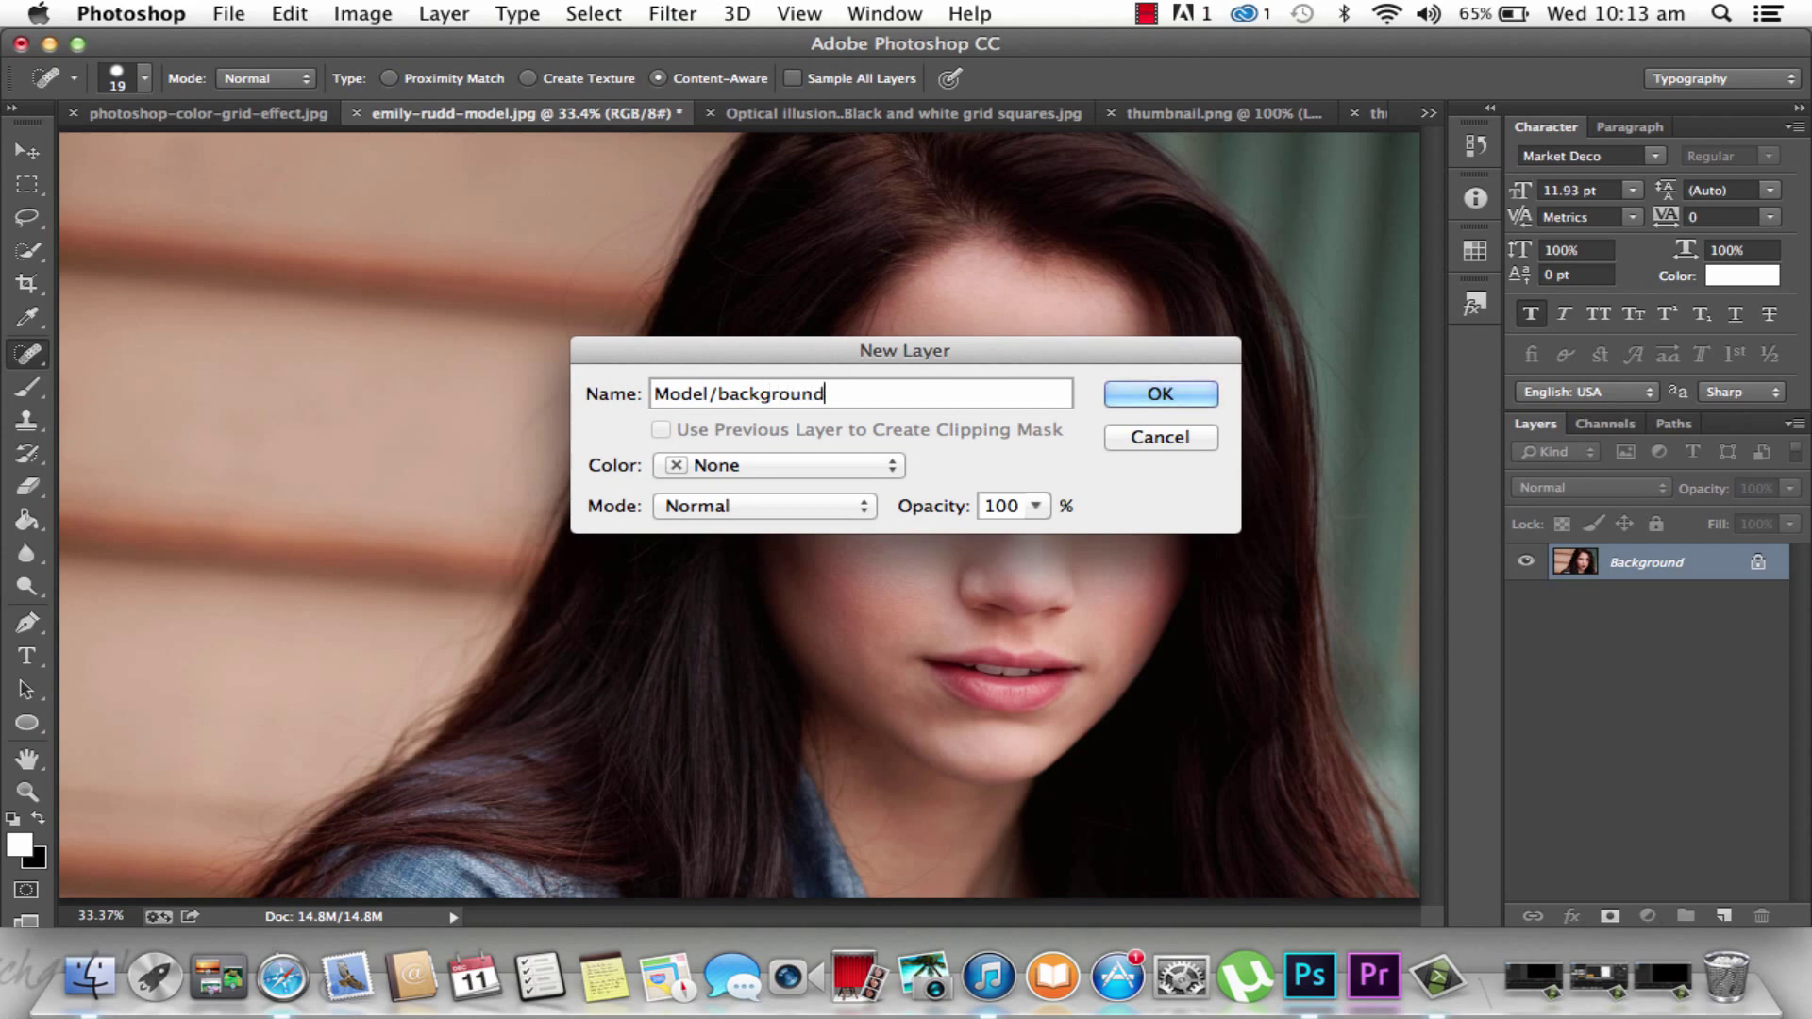
key("Return")
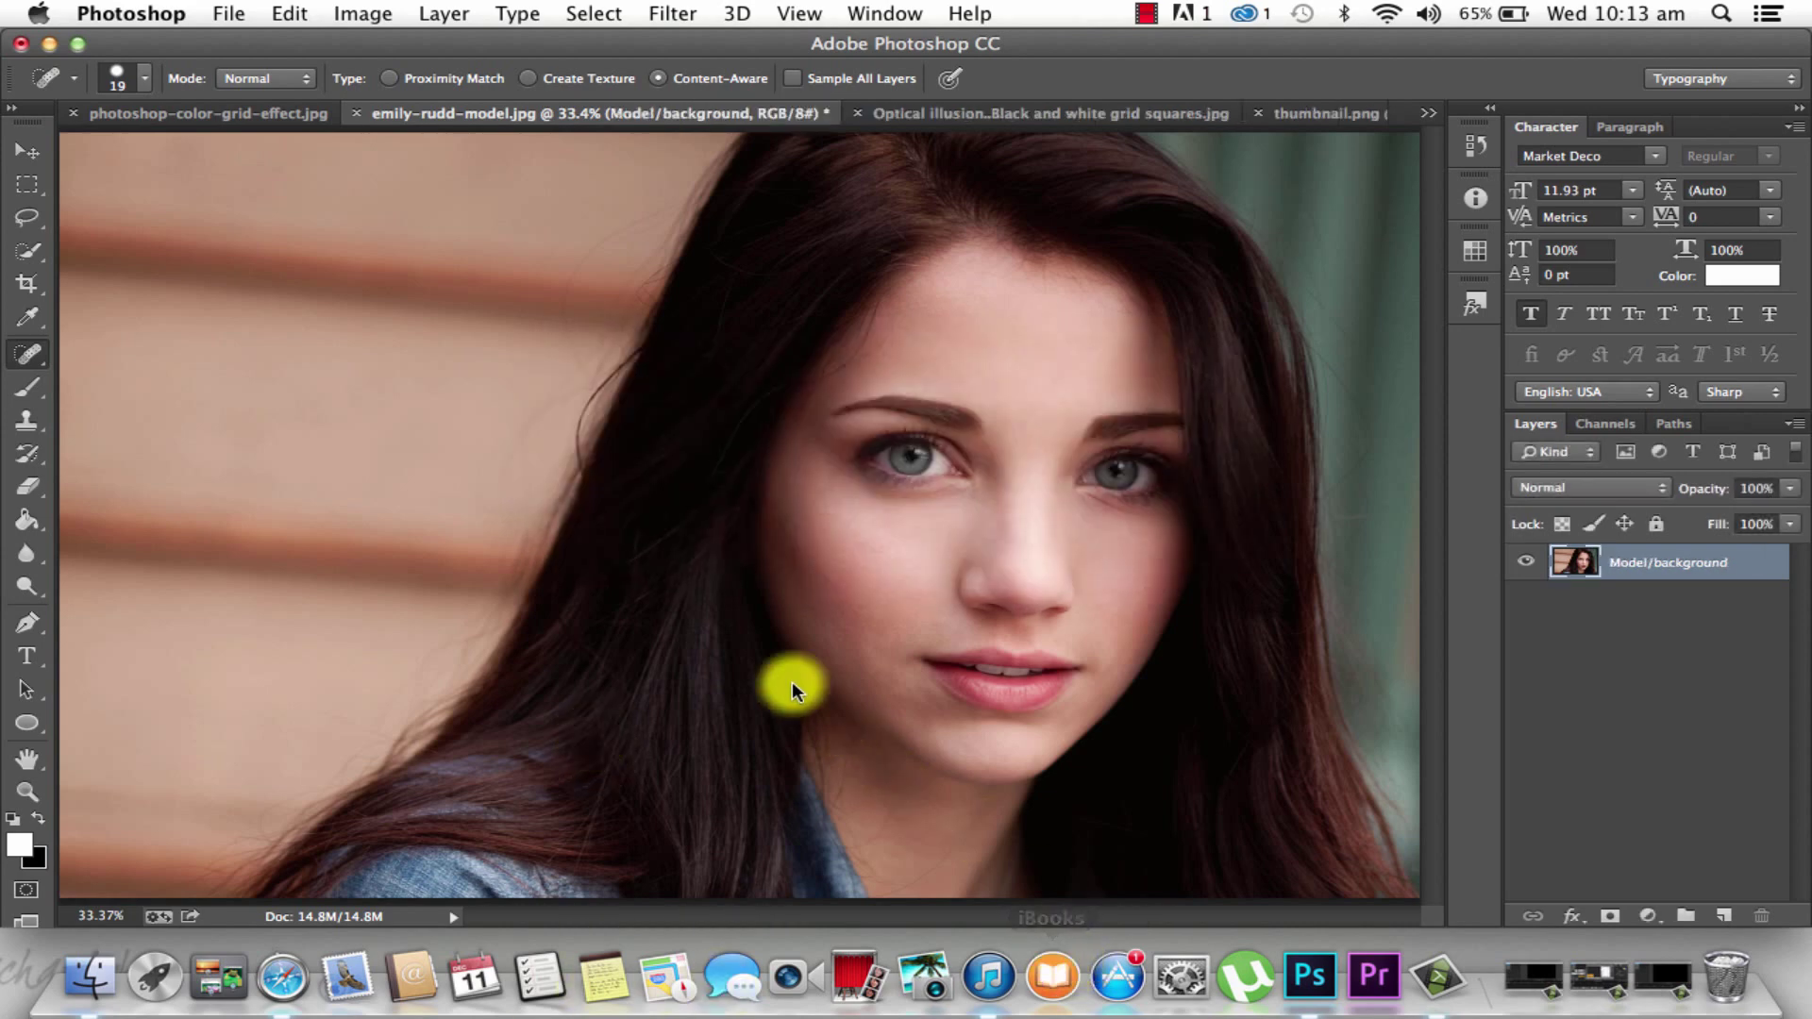
left_click(28, 252)
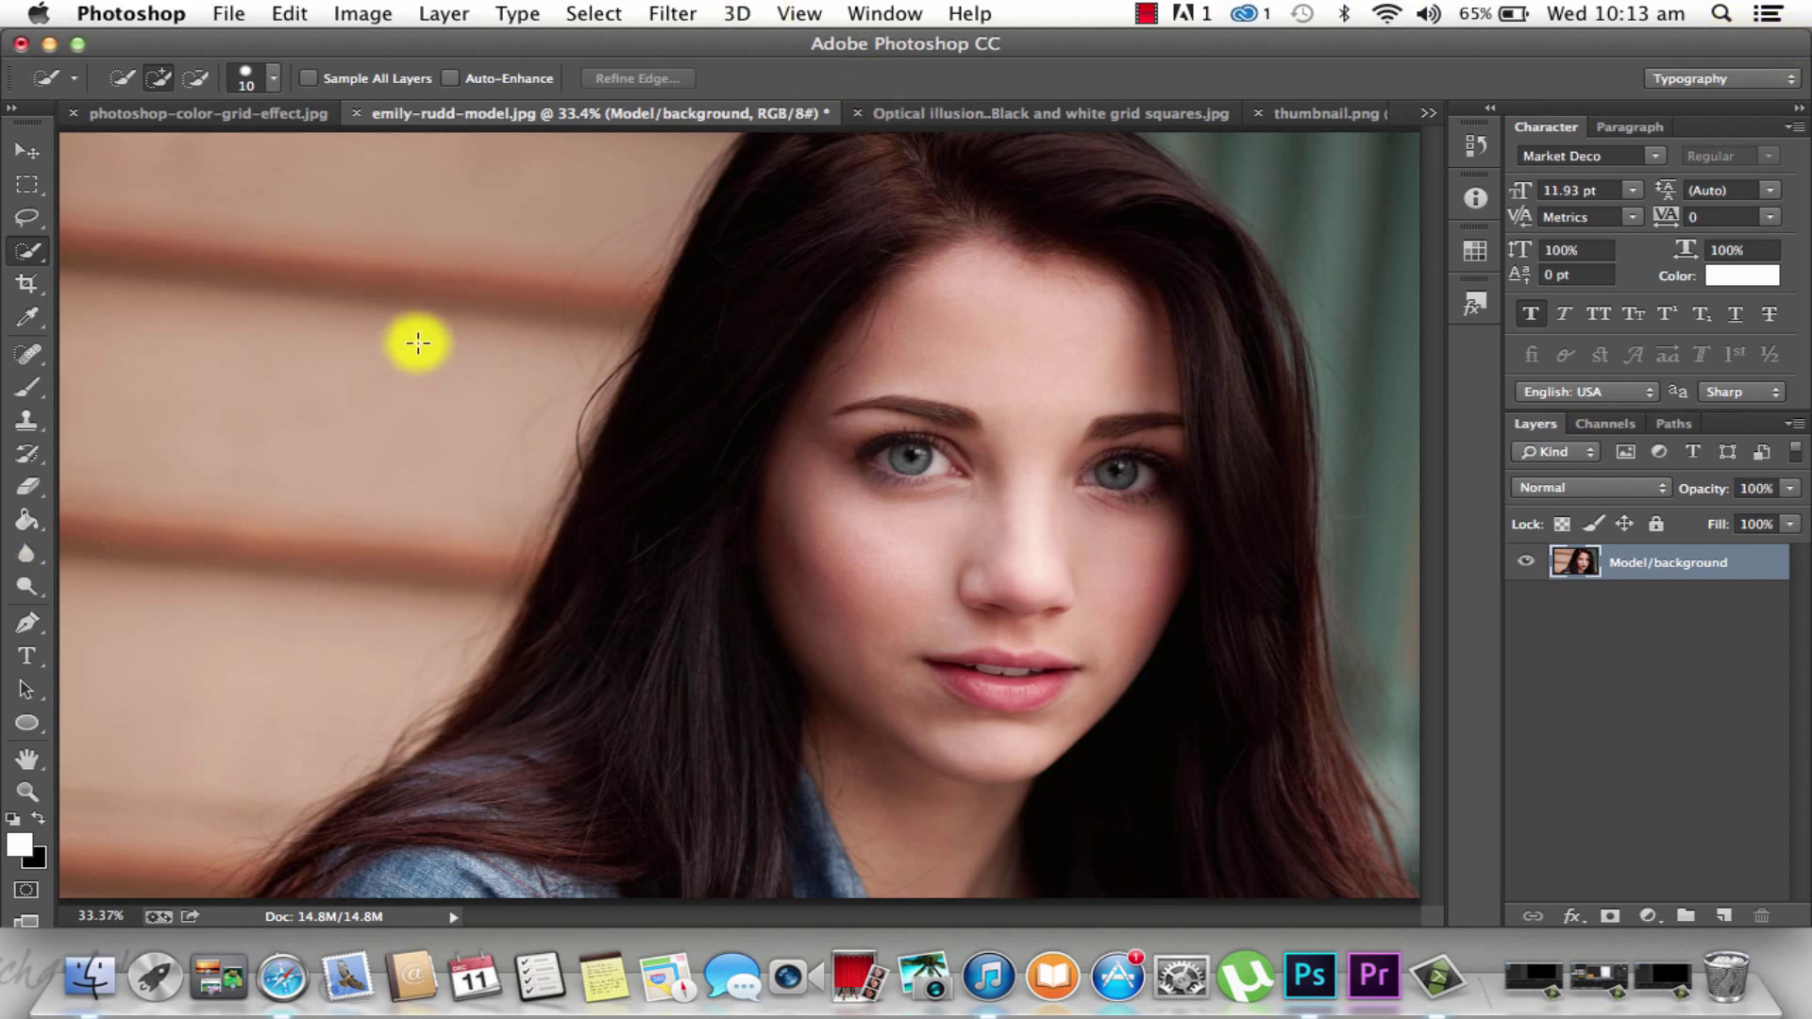
Quick-select the wall on both sides of the model, delete it, and deselect
mouse_move(409, 359)
left_mouse_down()
mouse_move(297, 557)
mouse_move(393, 242)
left_mouse_up()
left_click(1325, 202)
left_click_drag(1451, 578, 1353, 379)
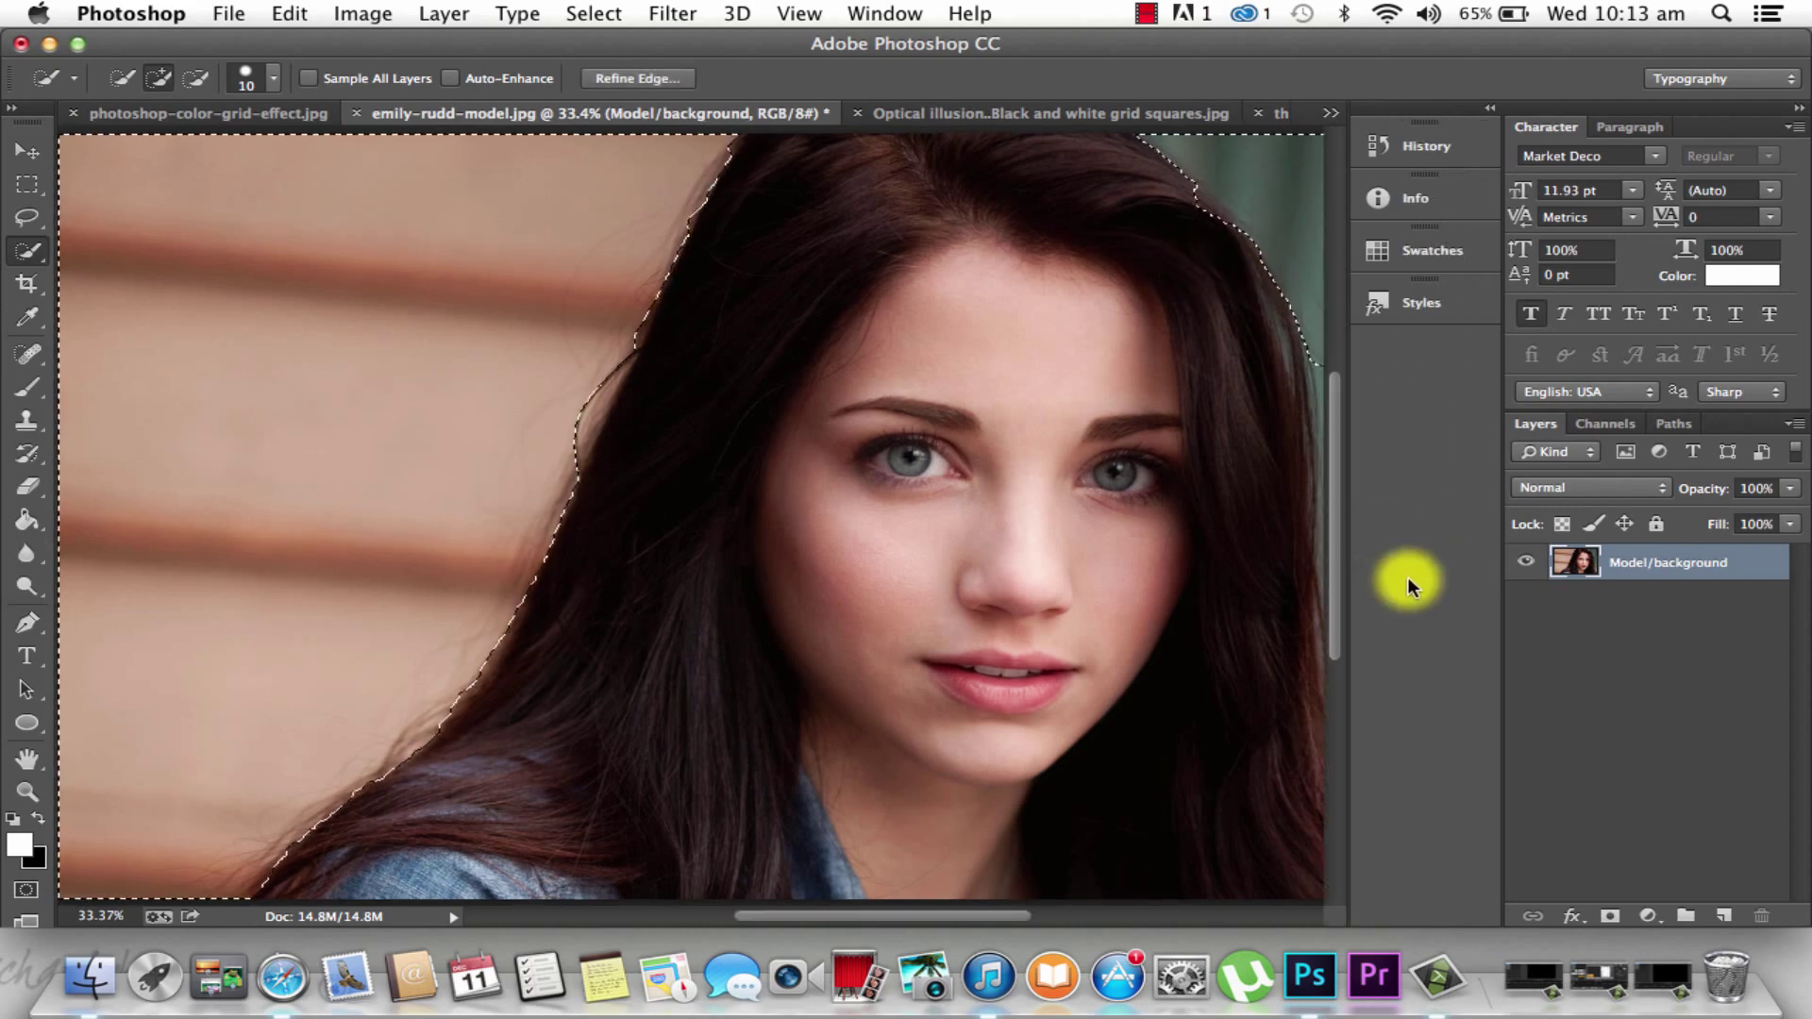
left_click(1489, 107)
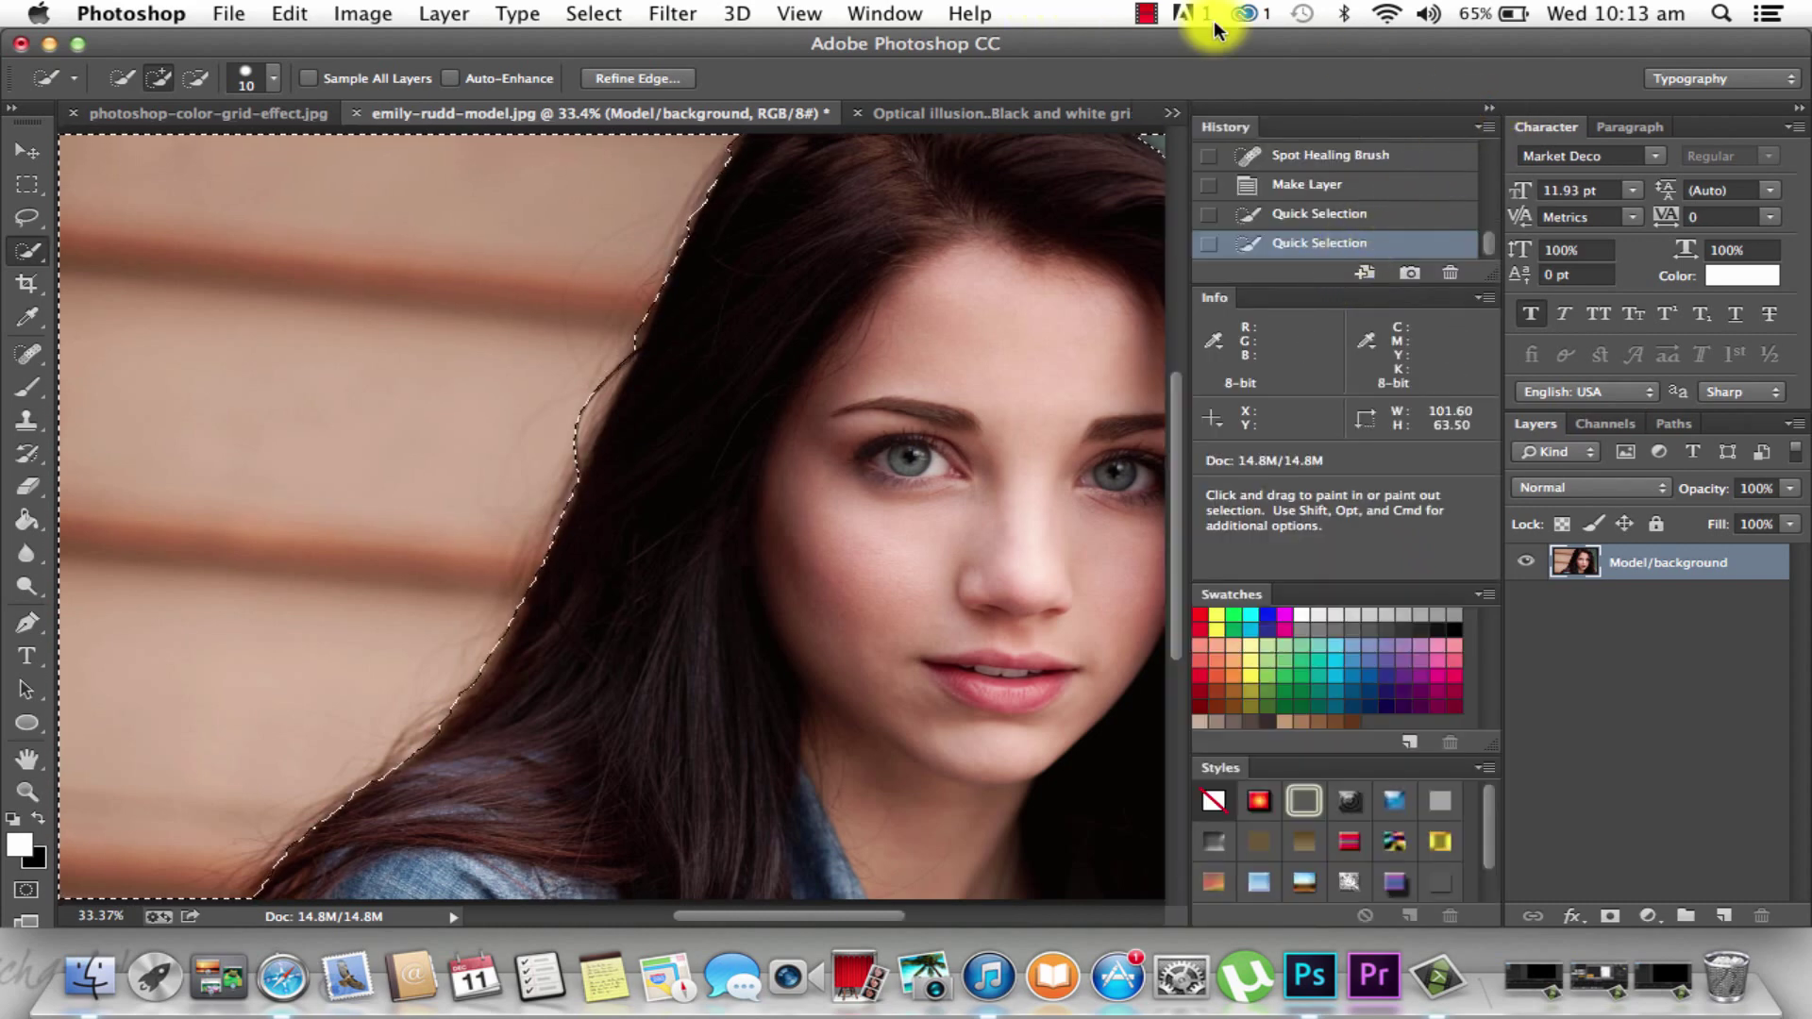
left_click(1144, 17)
left_click(1142, 64)
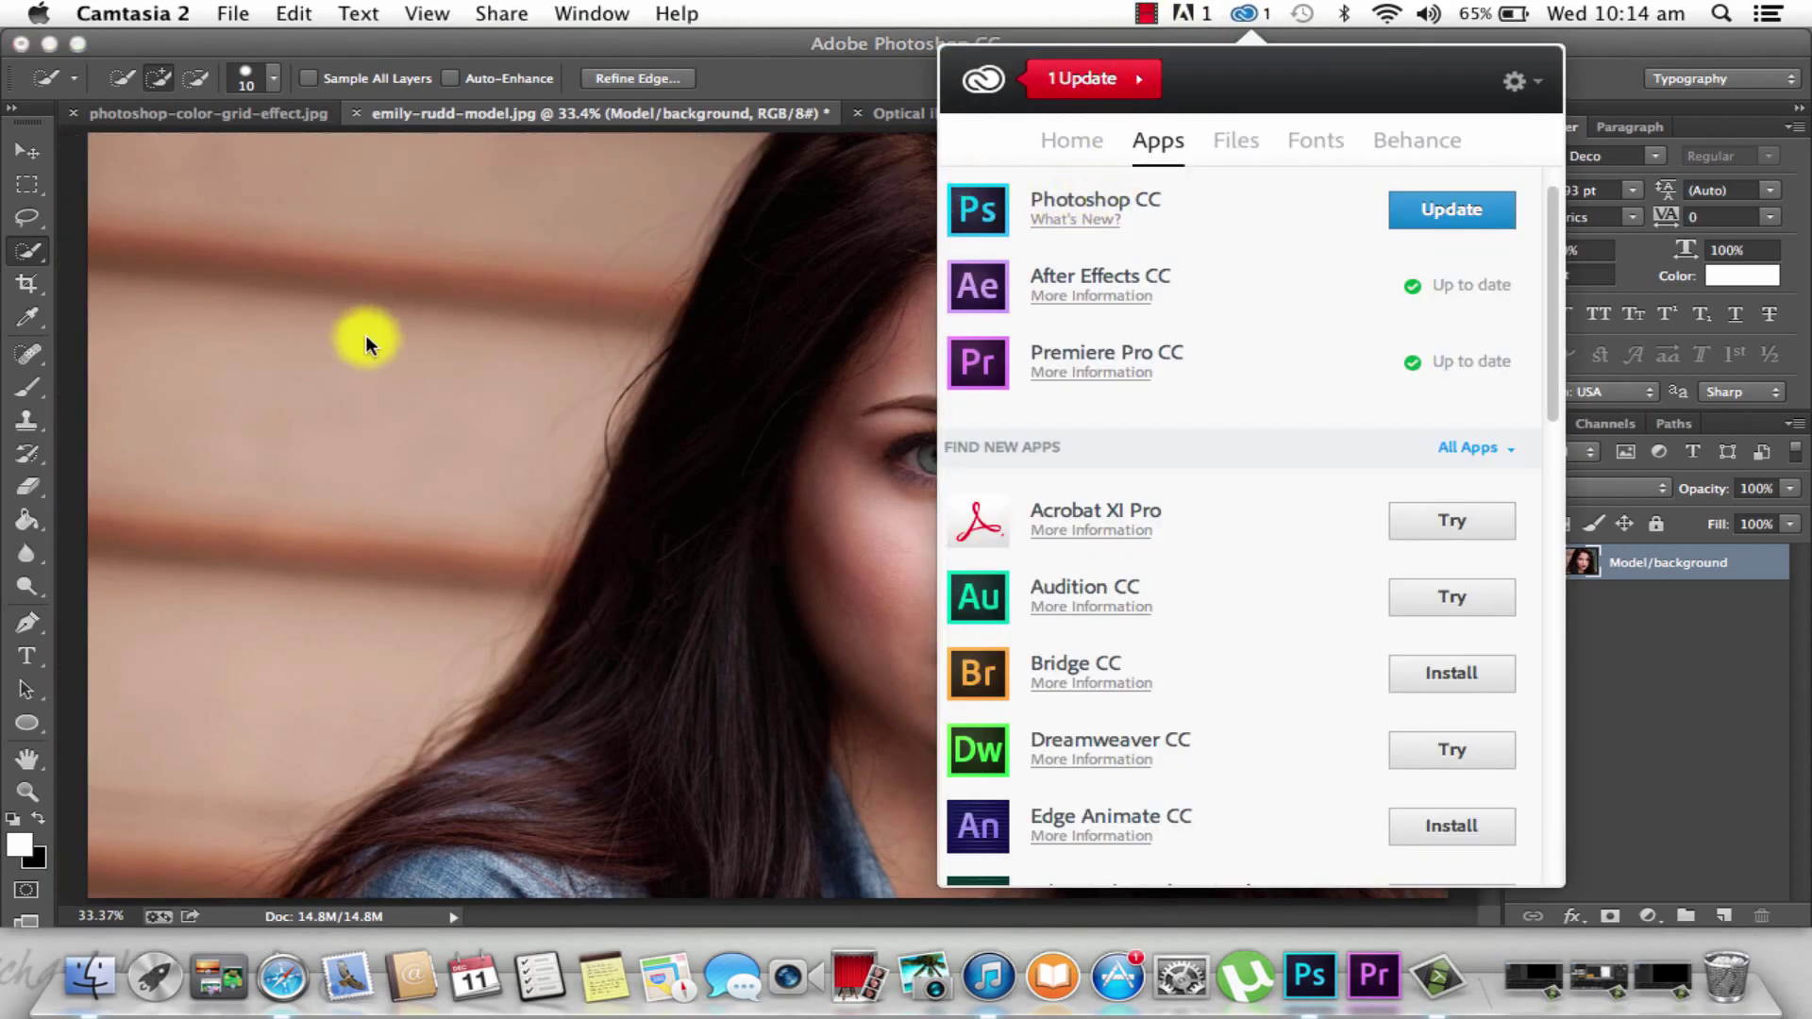
left_click(369, 332)
mouse_move(1386, 404)
left_mouse_down()
mouse_move(1388, 377)
mouse_move(1416, 853)
mouse_move(1441, 869)
mouse_move(1371, 500)
left_mouse_up()
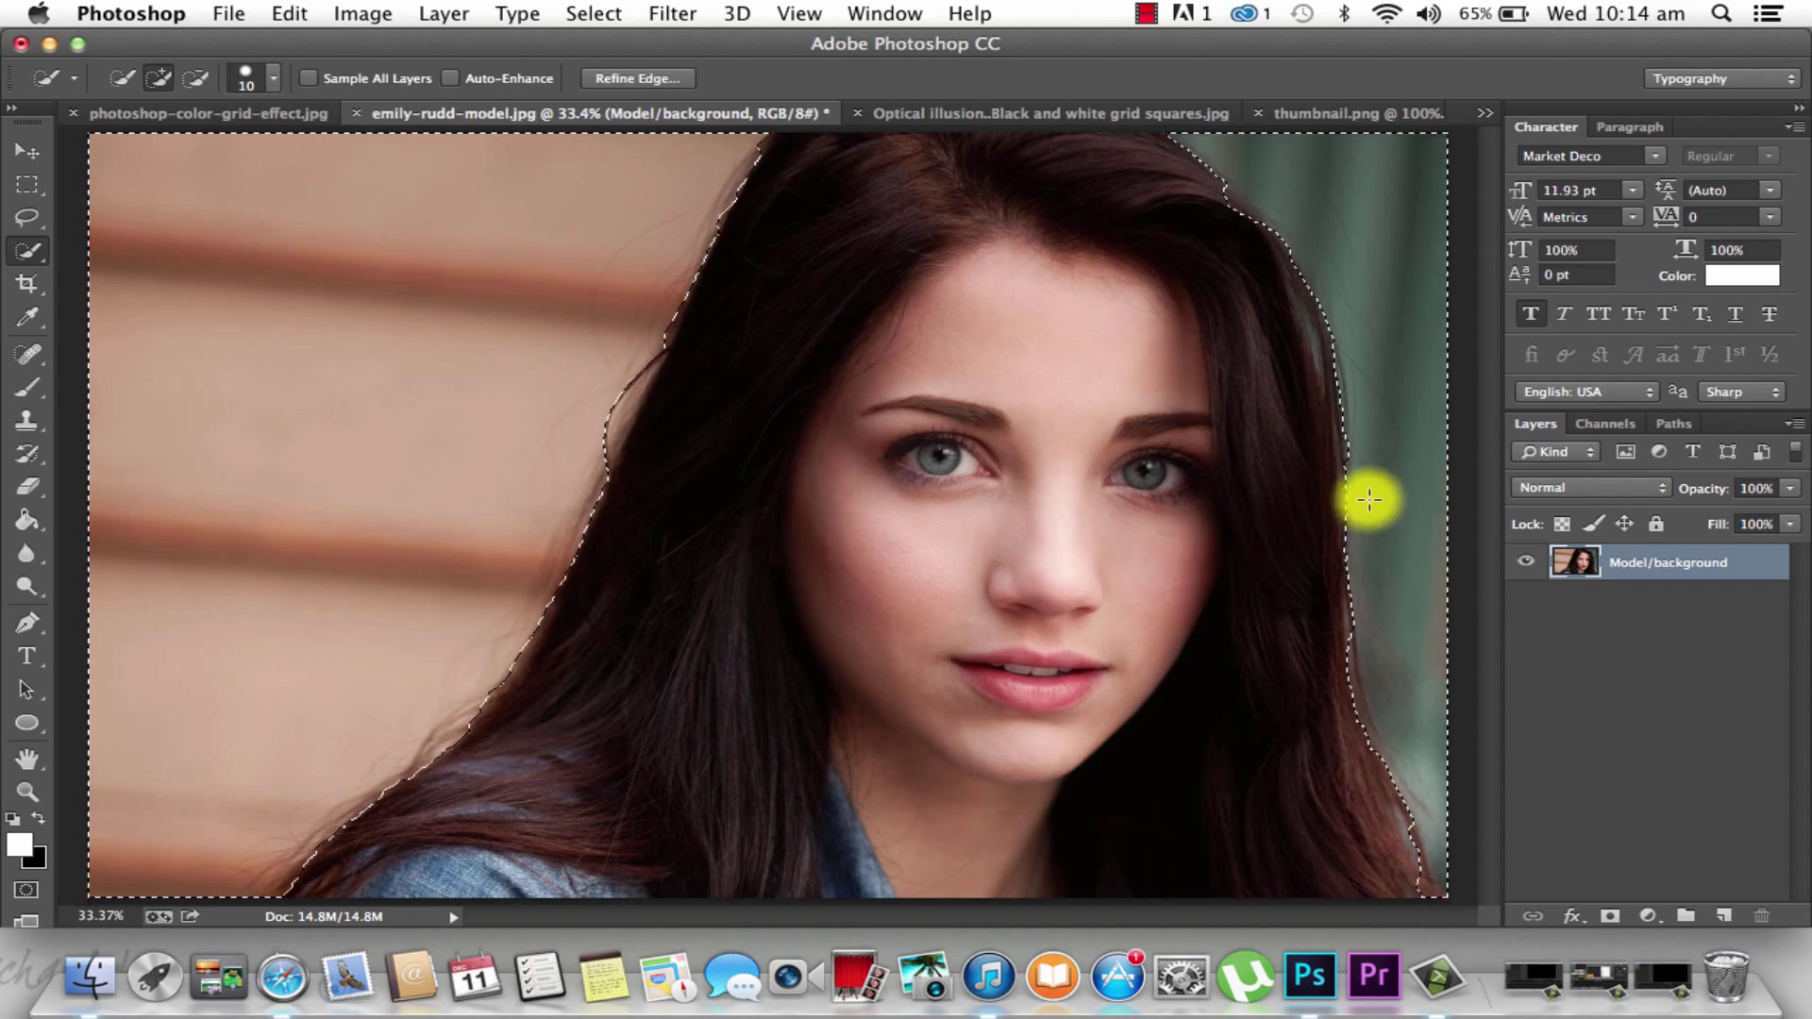
key("Delete")
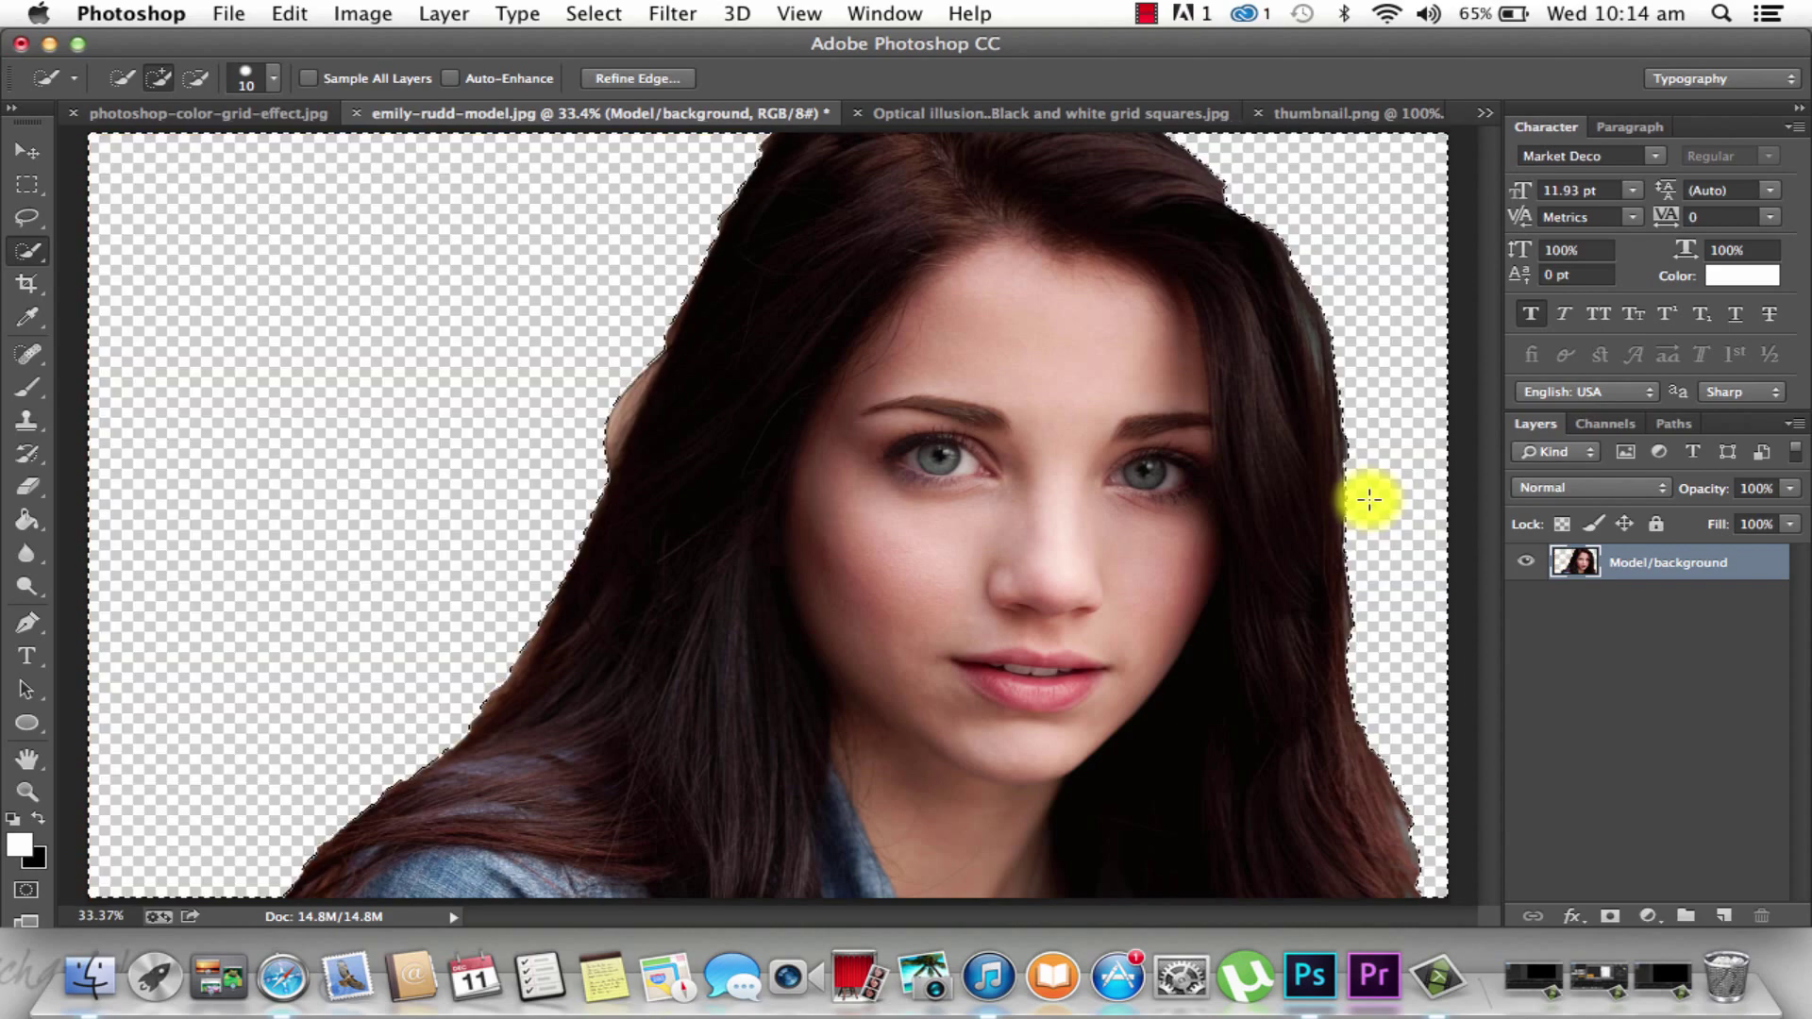
key("super+d")
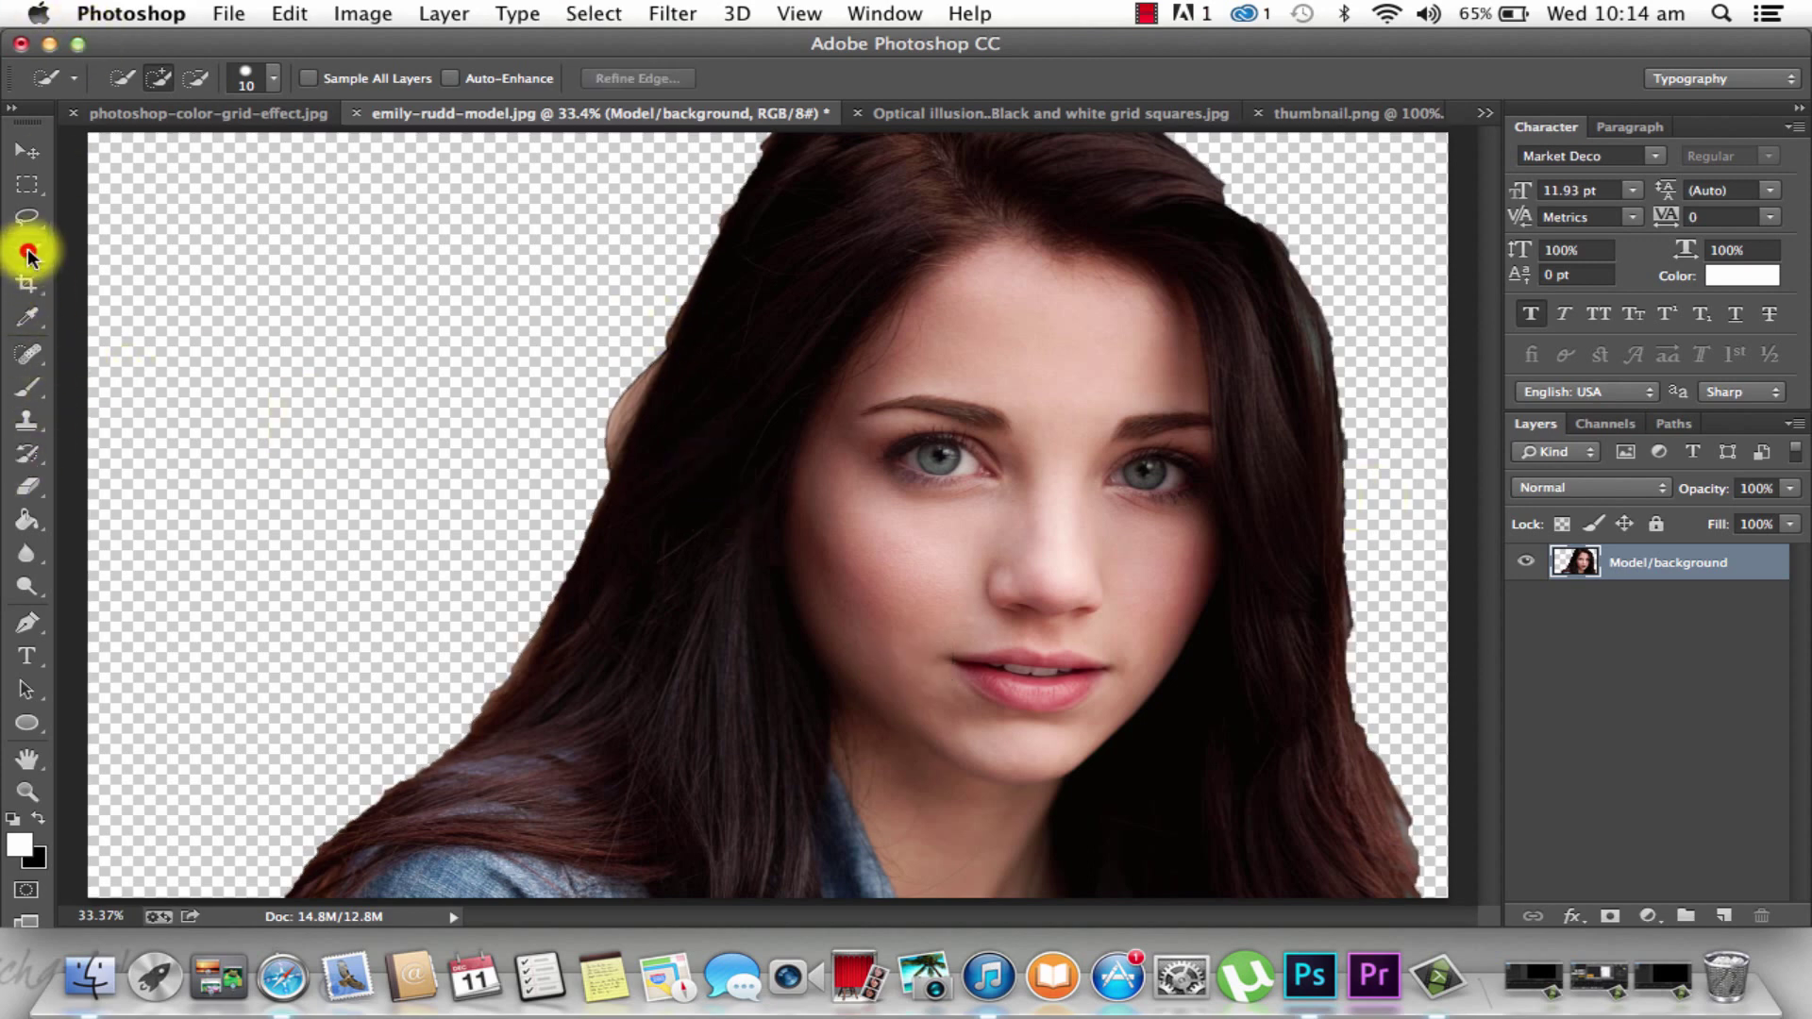
Erase the pale leftover fringe along the left edge of the model's hair
left_click_drag(32, 251, 64, 274)
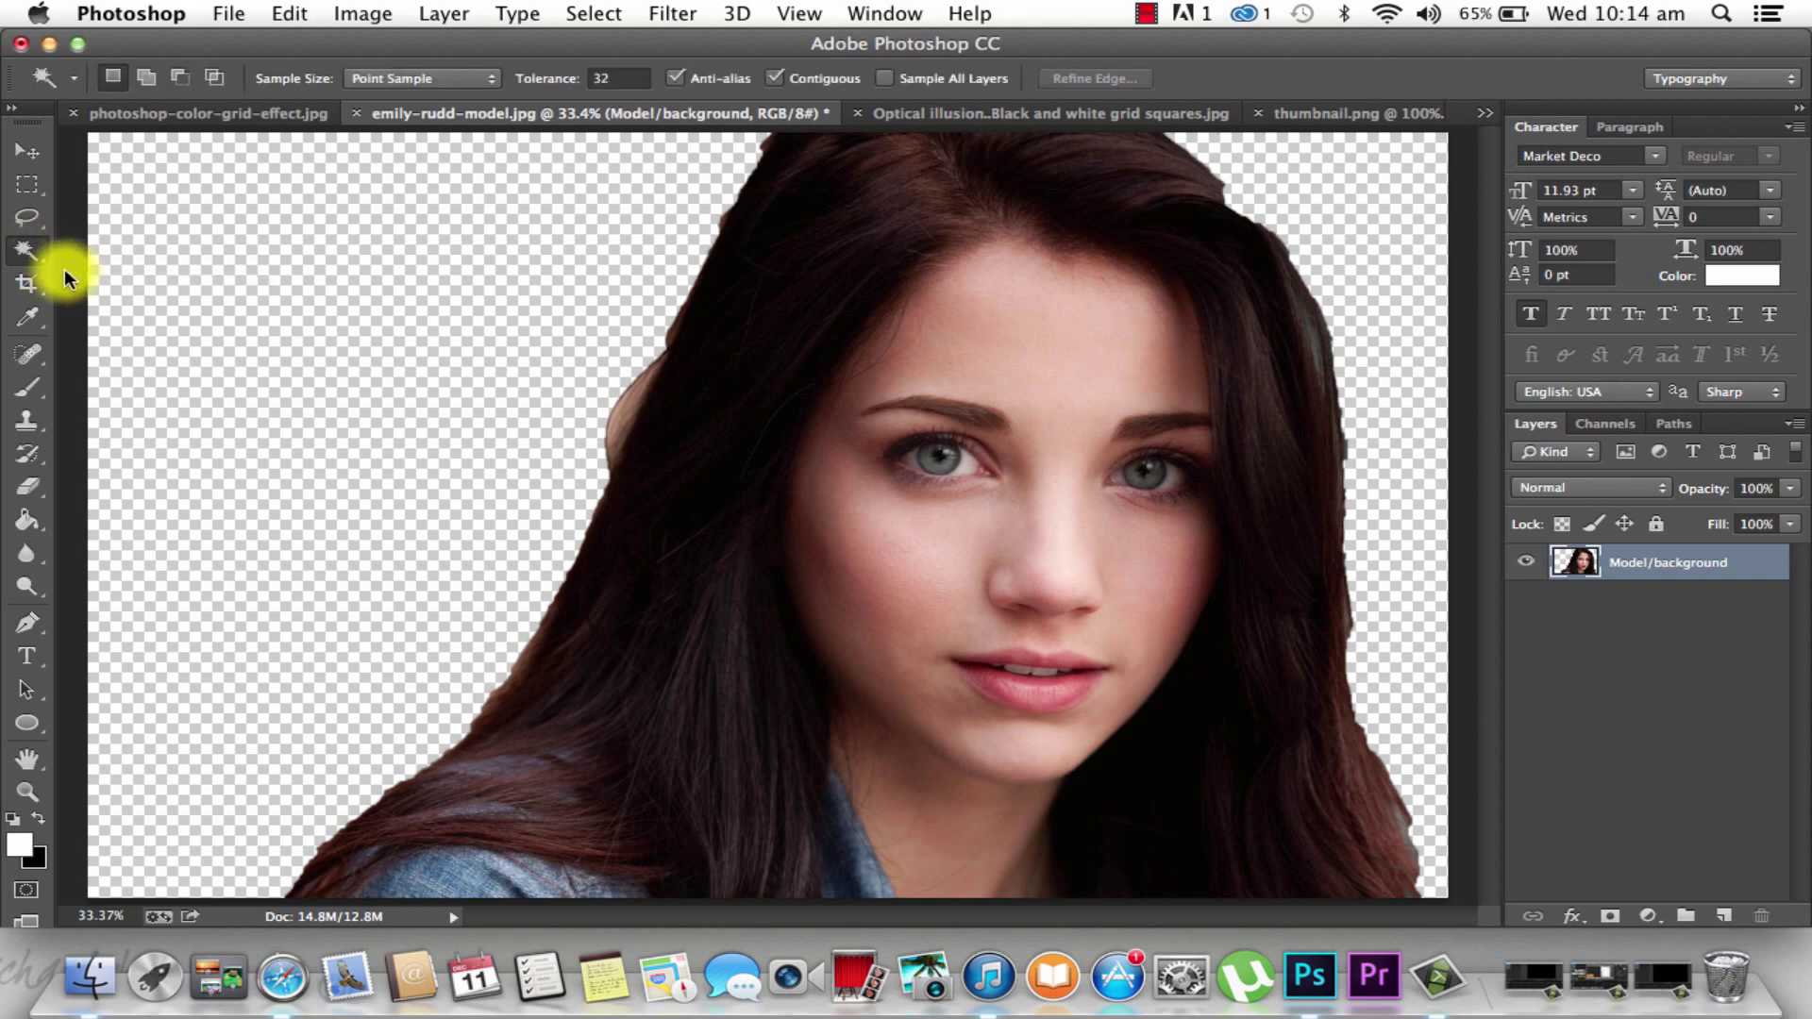
left_click(609, 433)
left_click(611, 455)
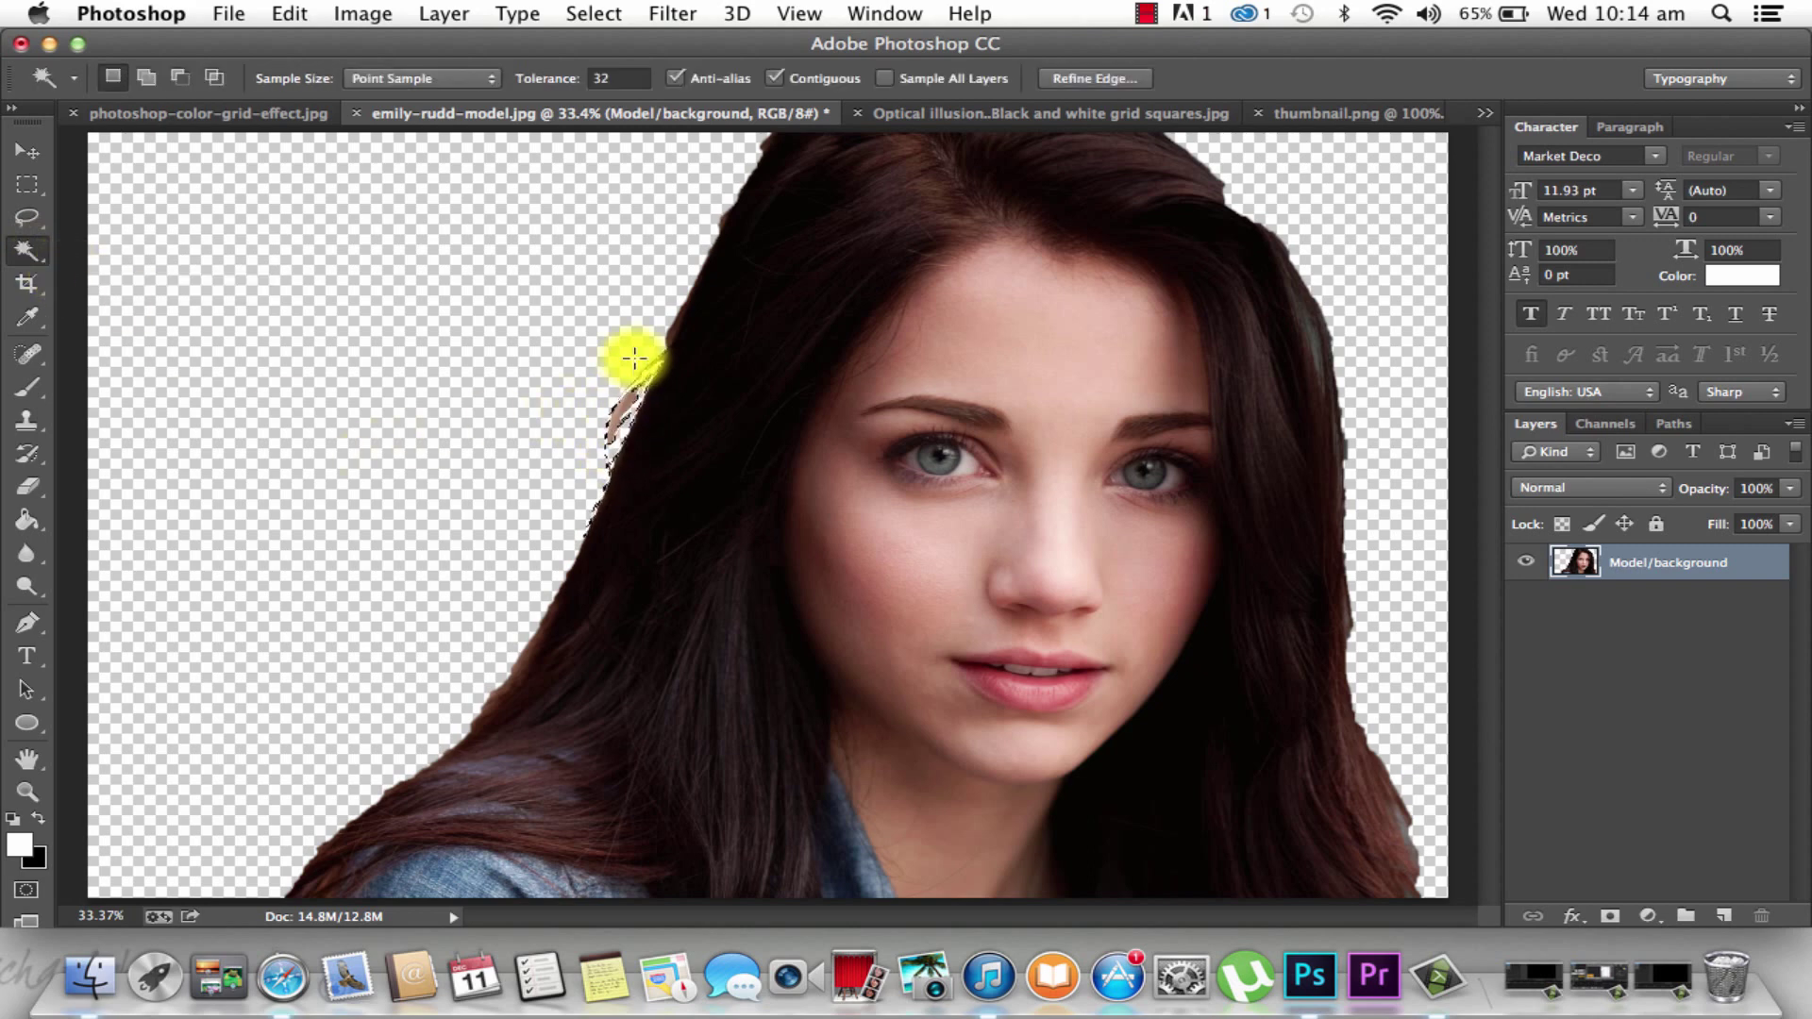
key("super+d")
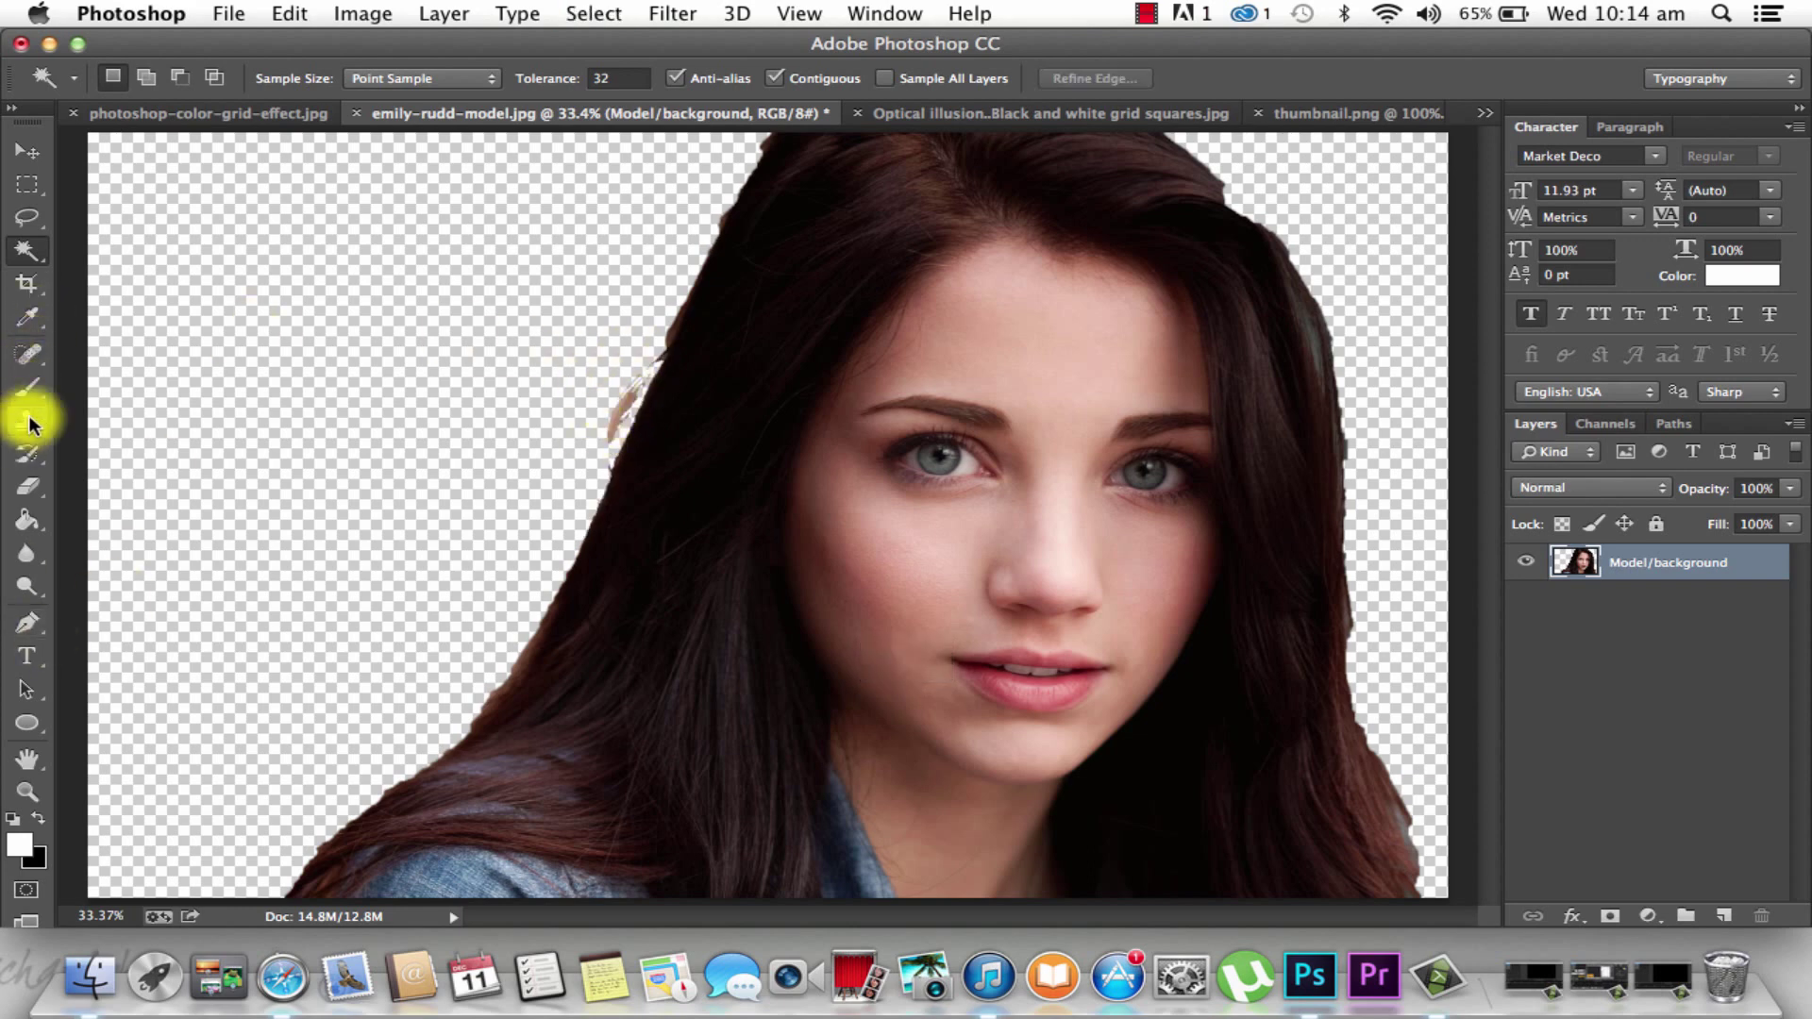
left_click(30, 489)
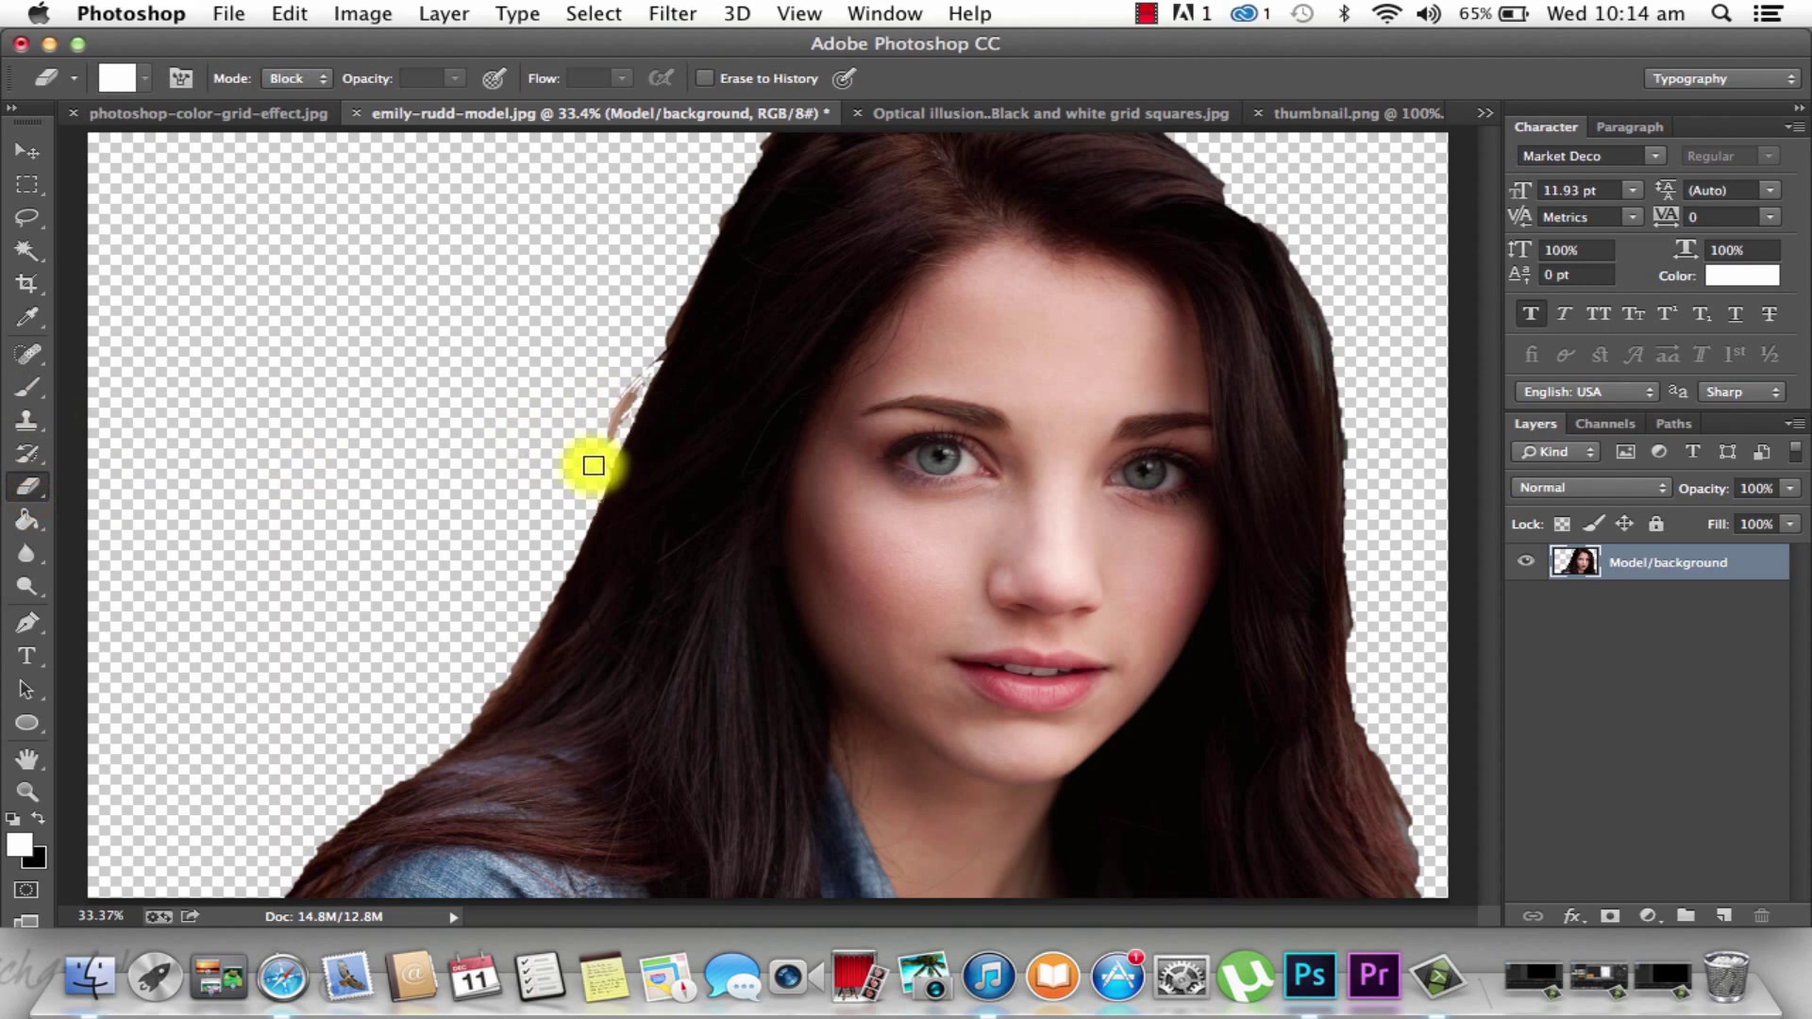
left_click_drag(593, 465, 636, 383)
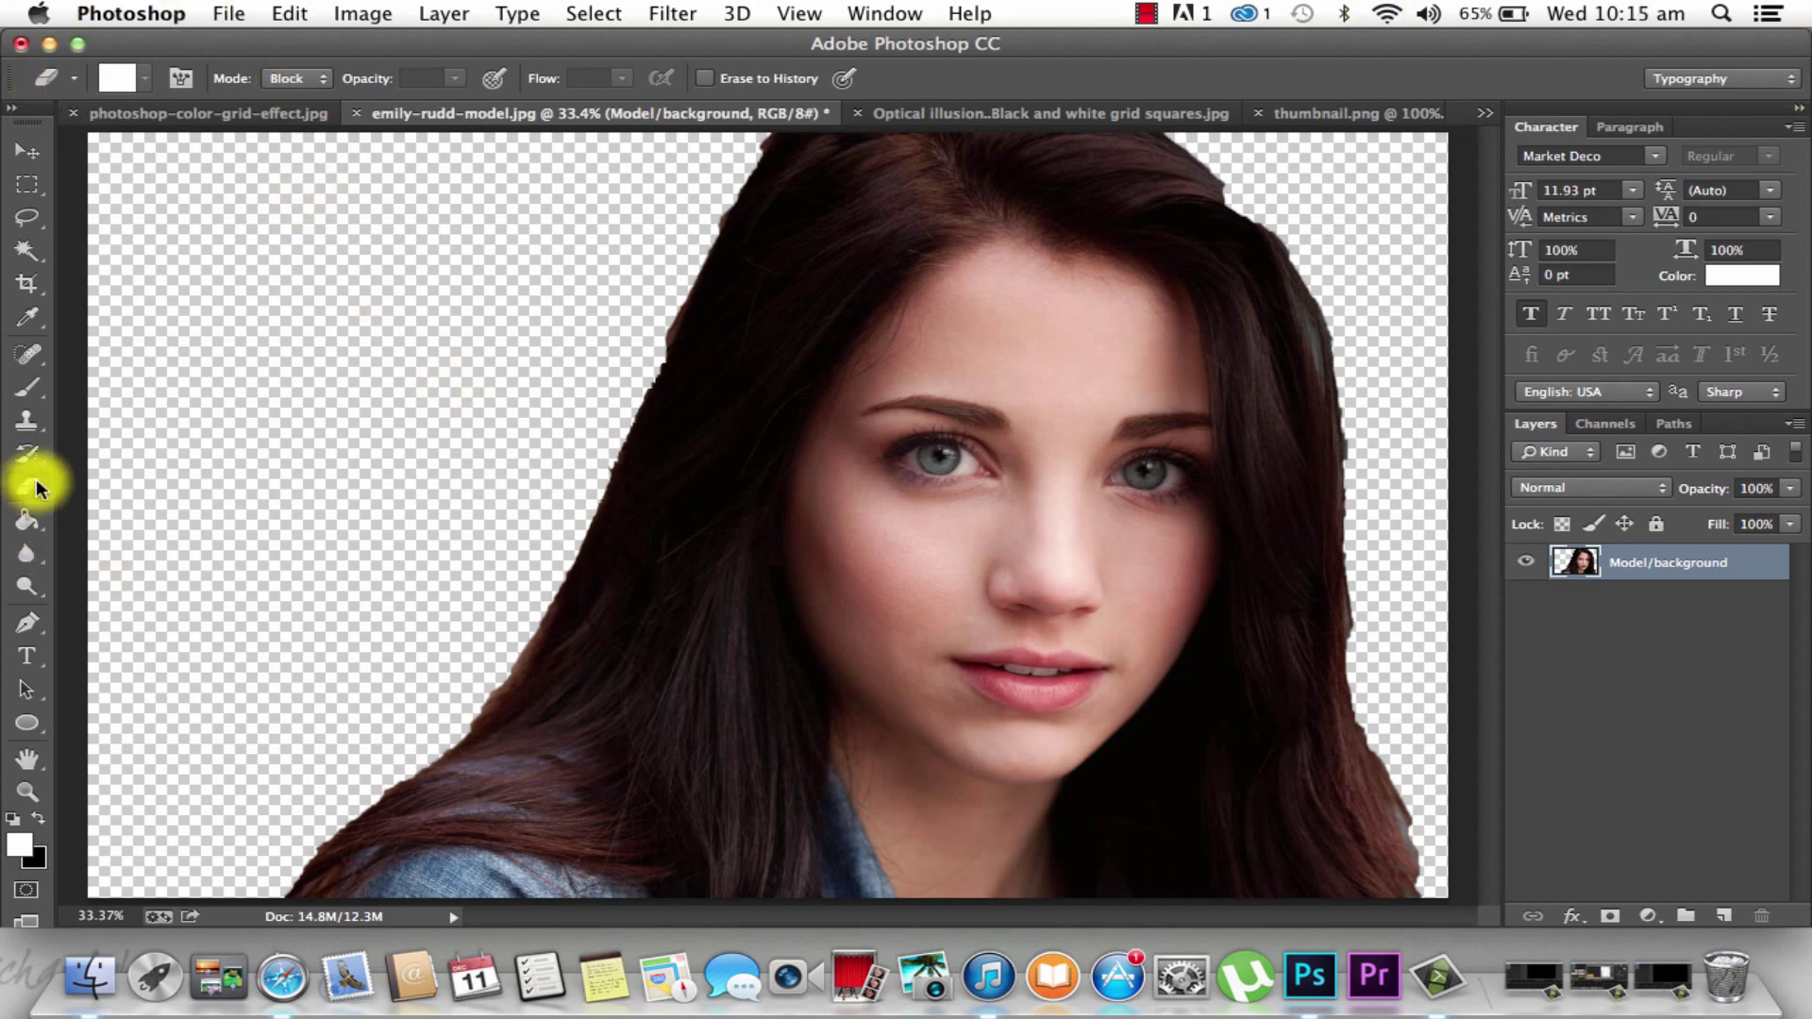
key("super+0")
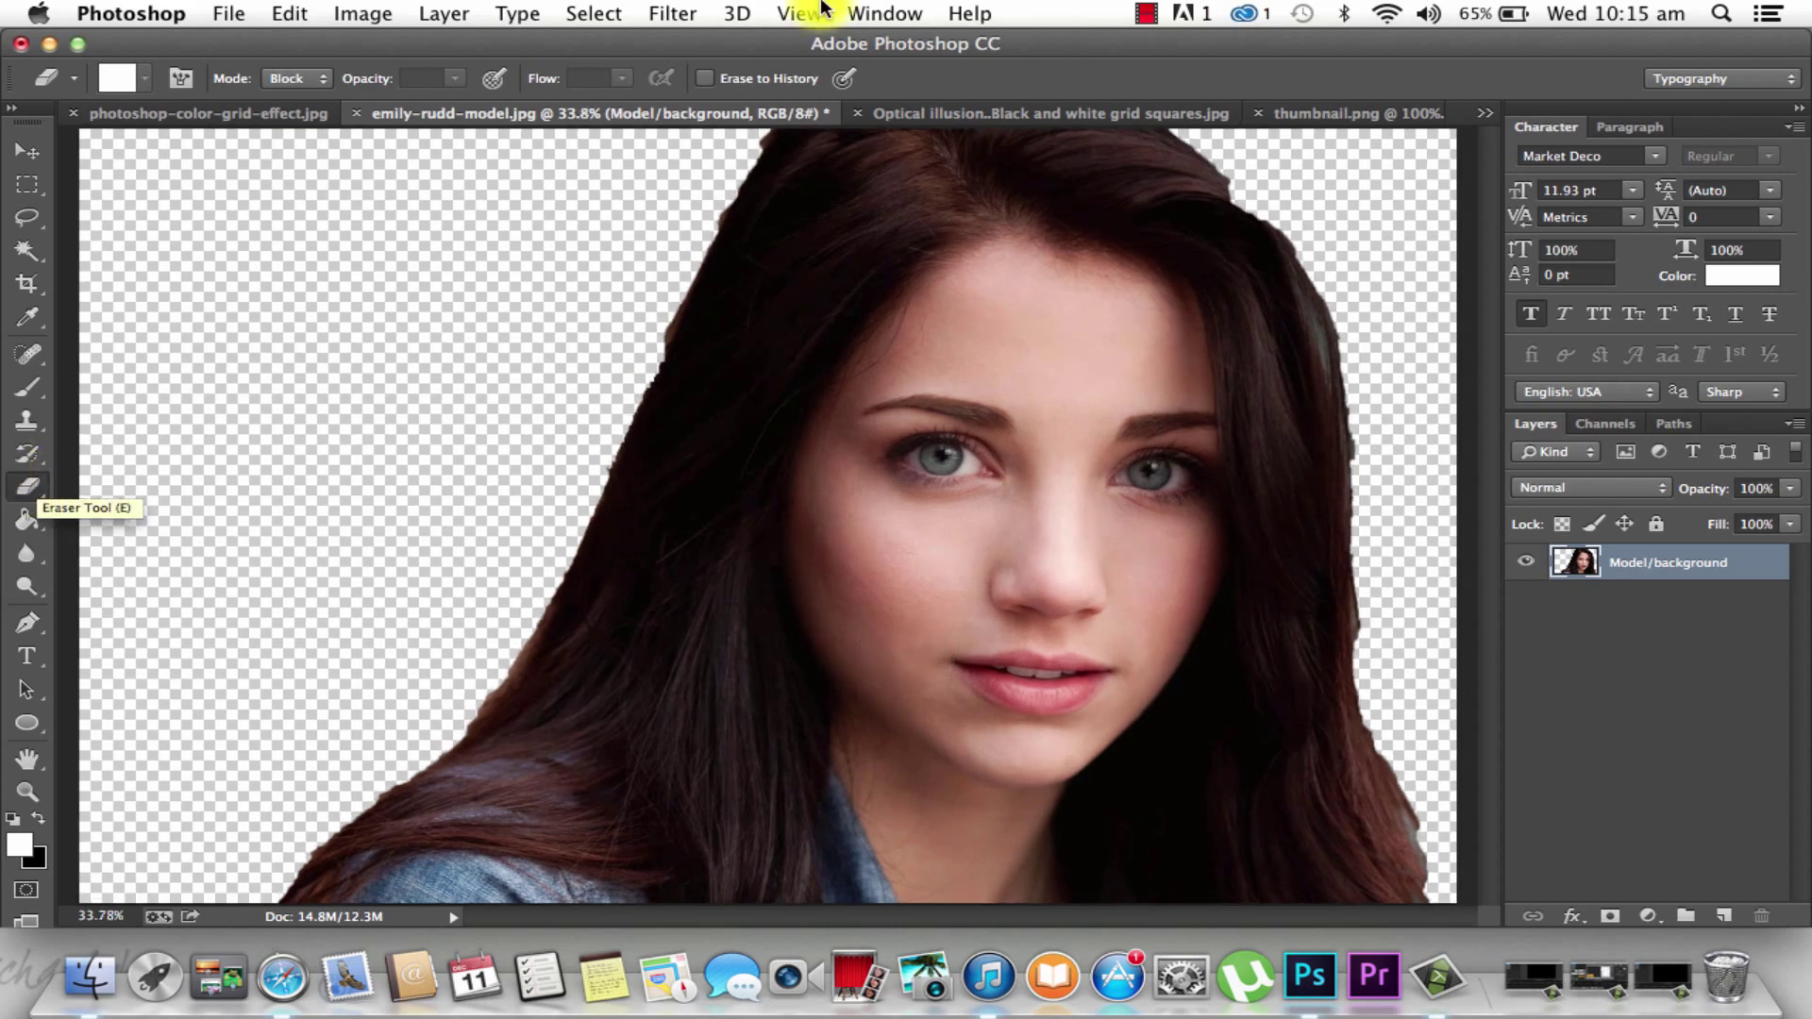
Check the portrait's Image Size, 2880 × 1800 pixels, without changing it
left_click(27, 154)
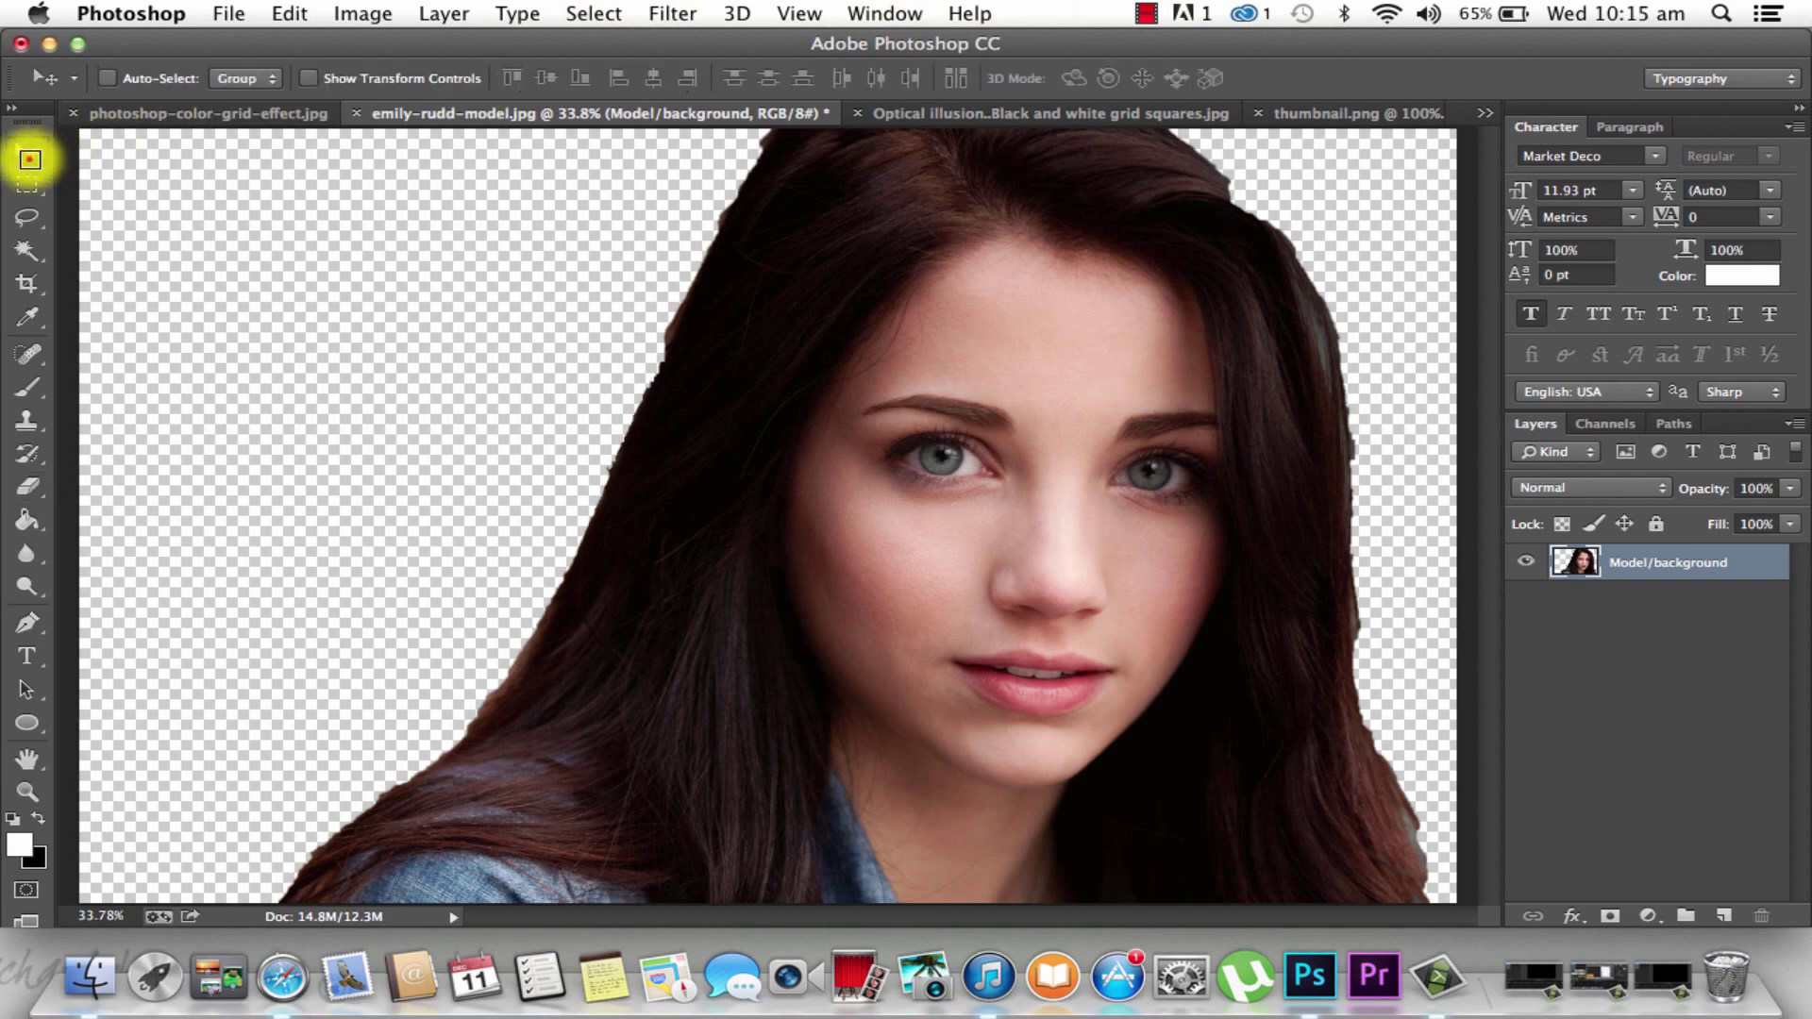
left_click(230, 13)
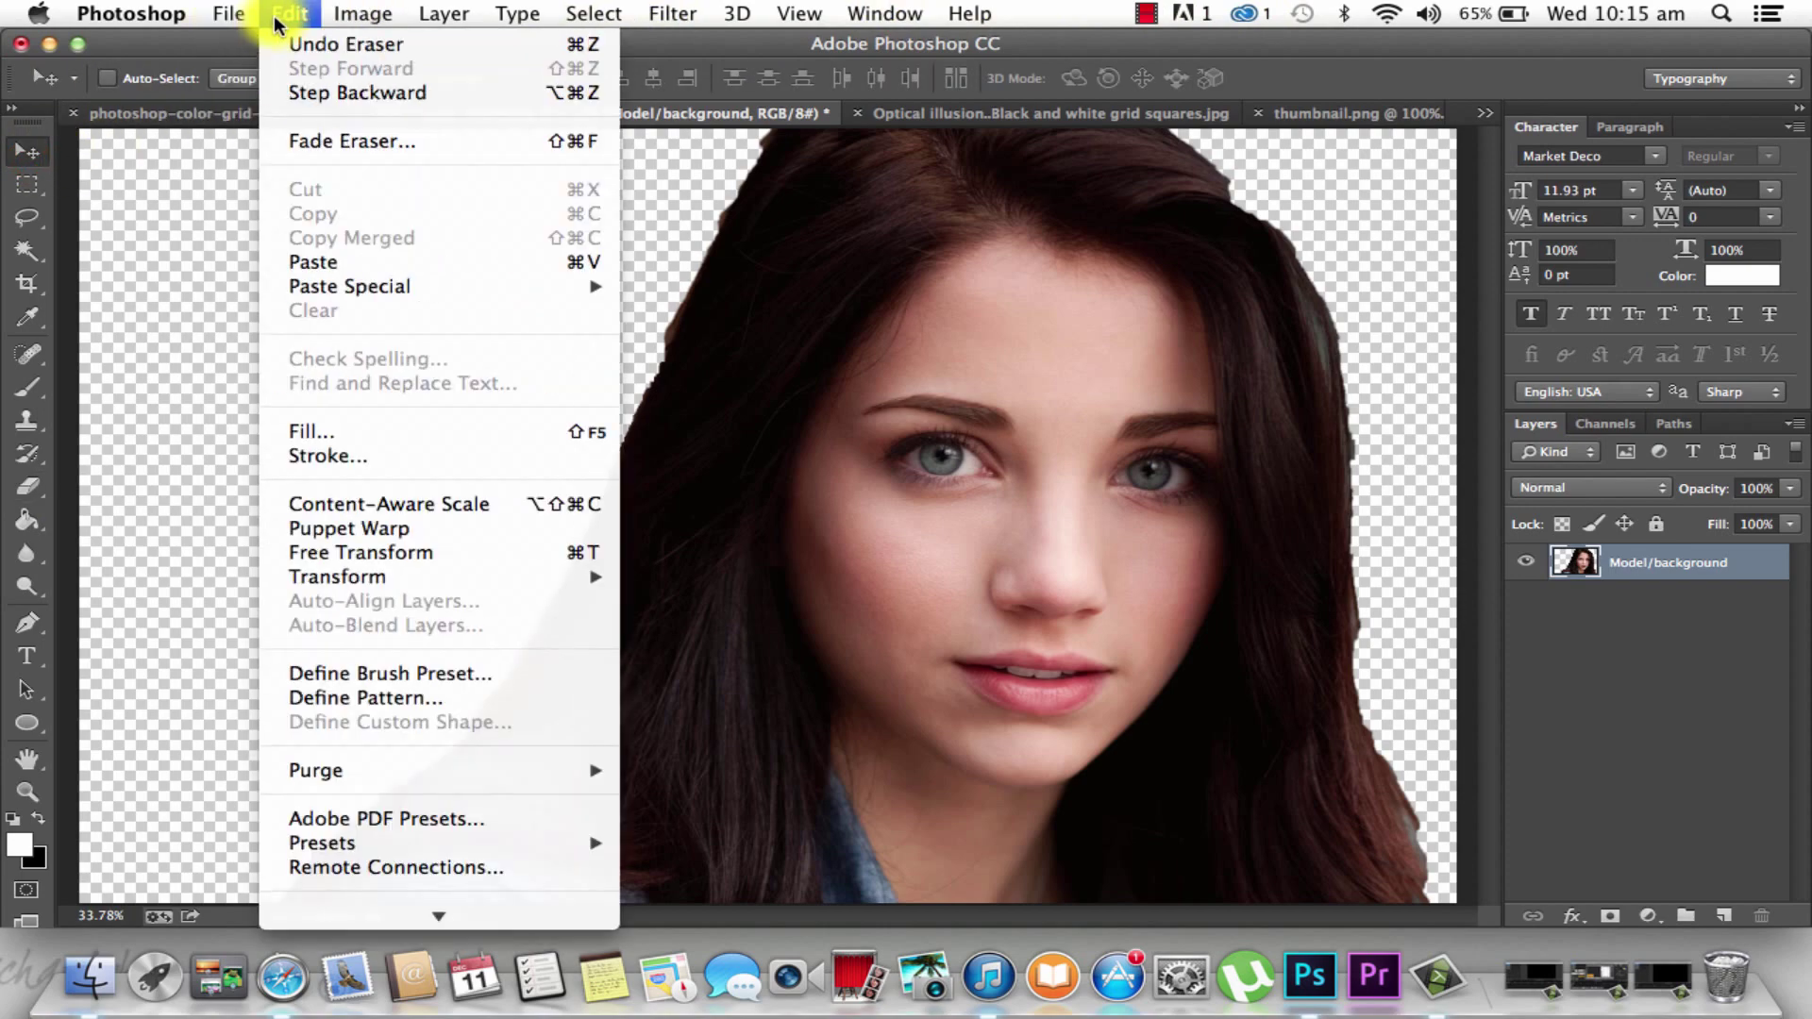
left_click(275, 14)
left_click(277, 14)
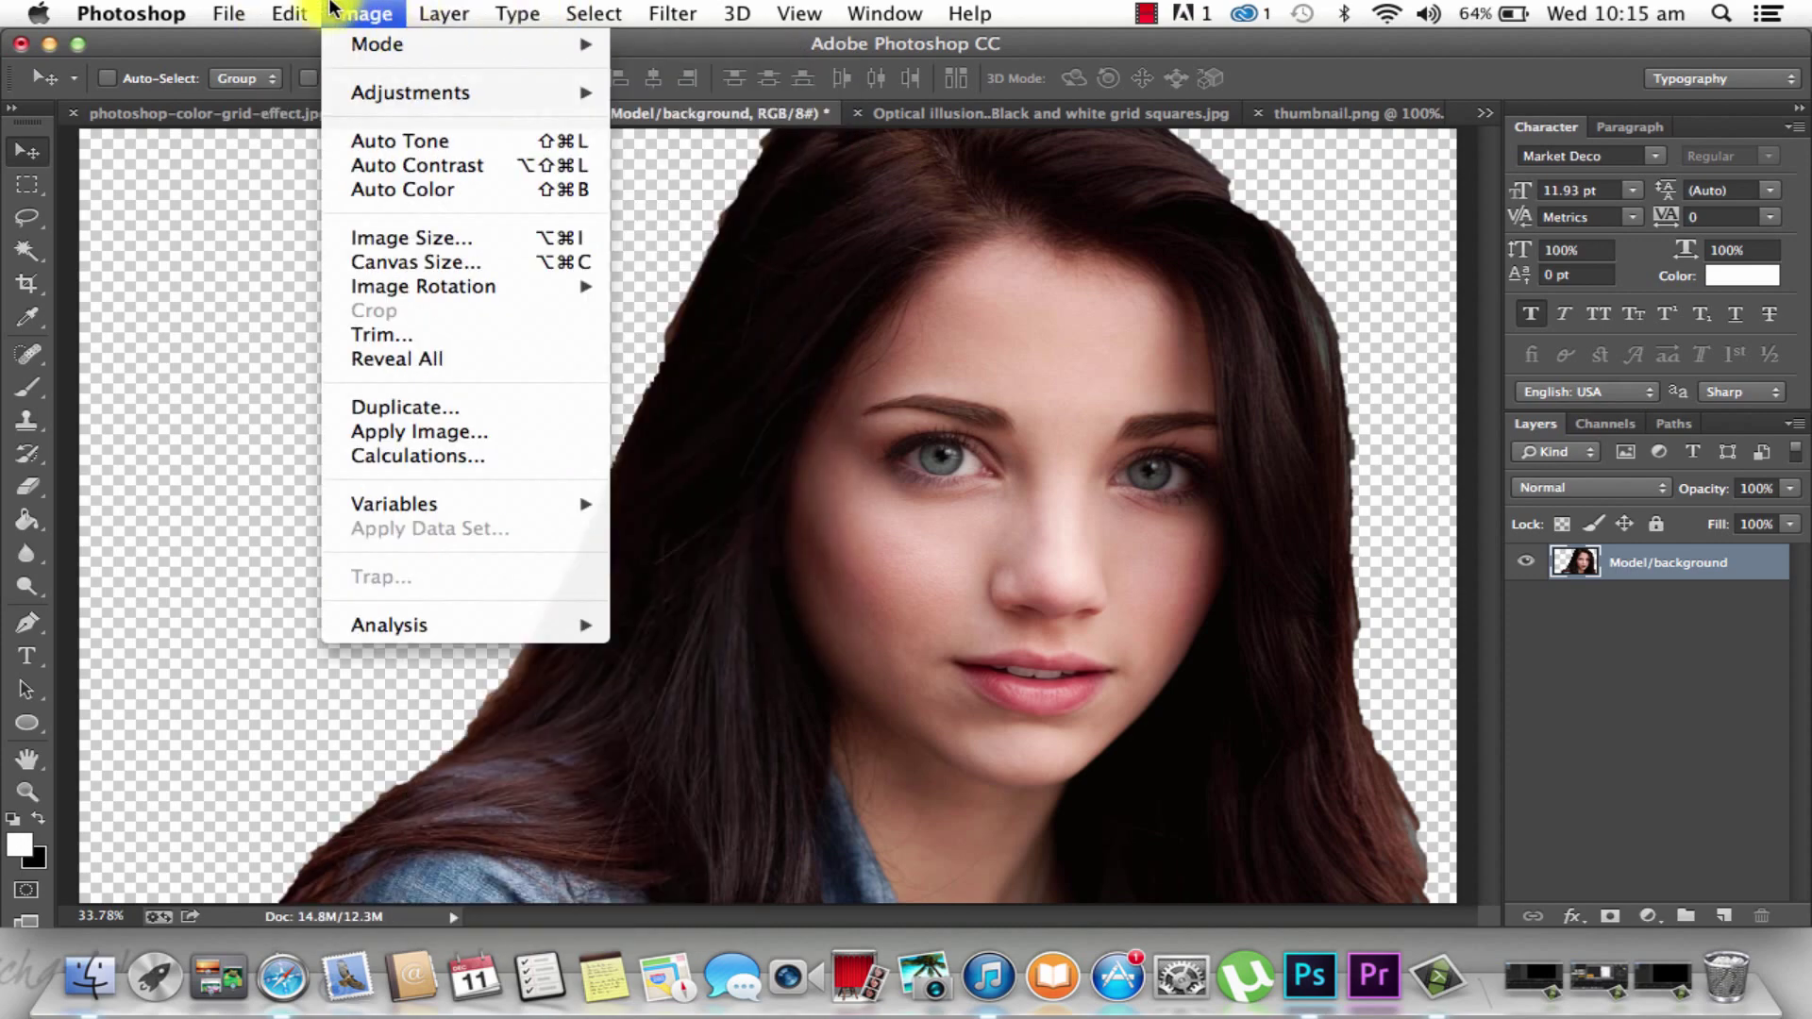
left_click(382, 231)
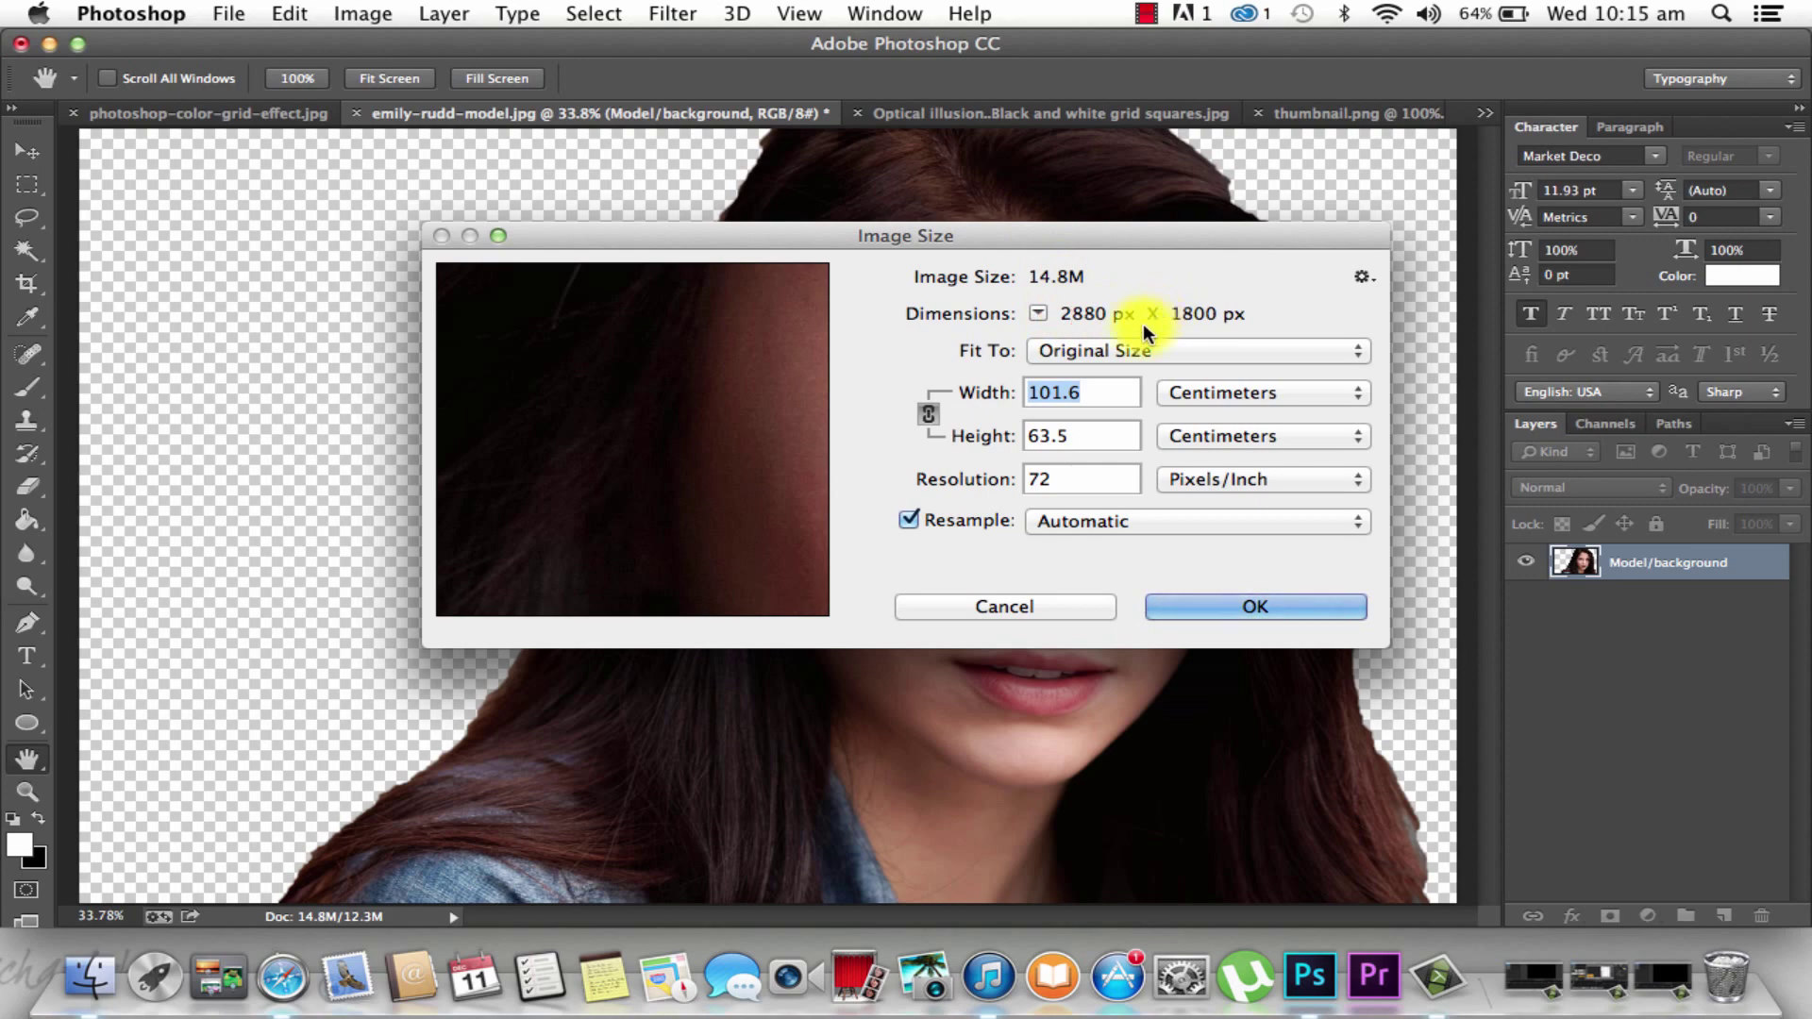
left_click(1266, 604)
Start a new document with a width of 2880 pixels
left_click(249, 13)
left_click(225, 43)
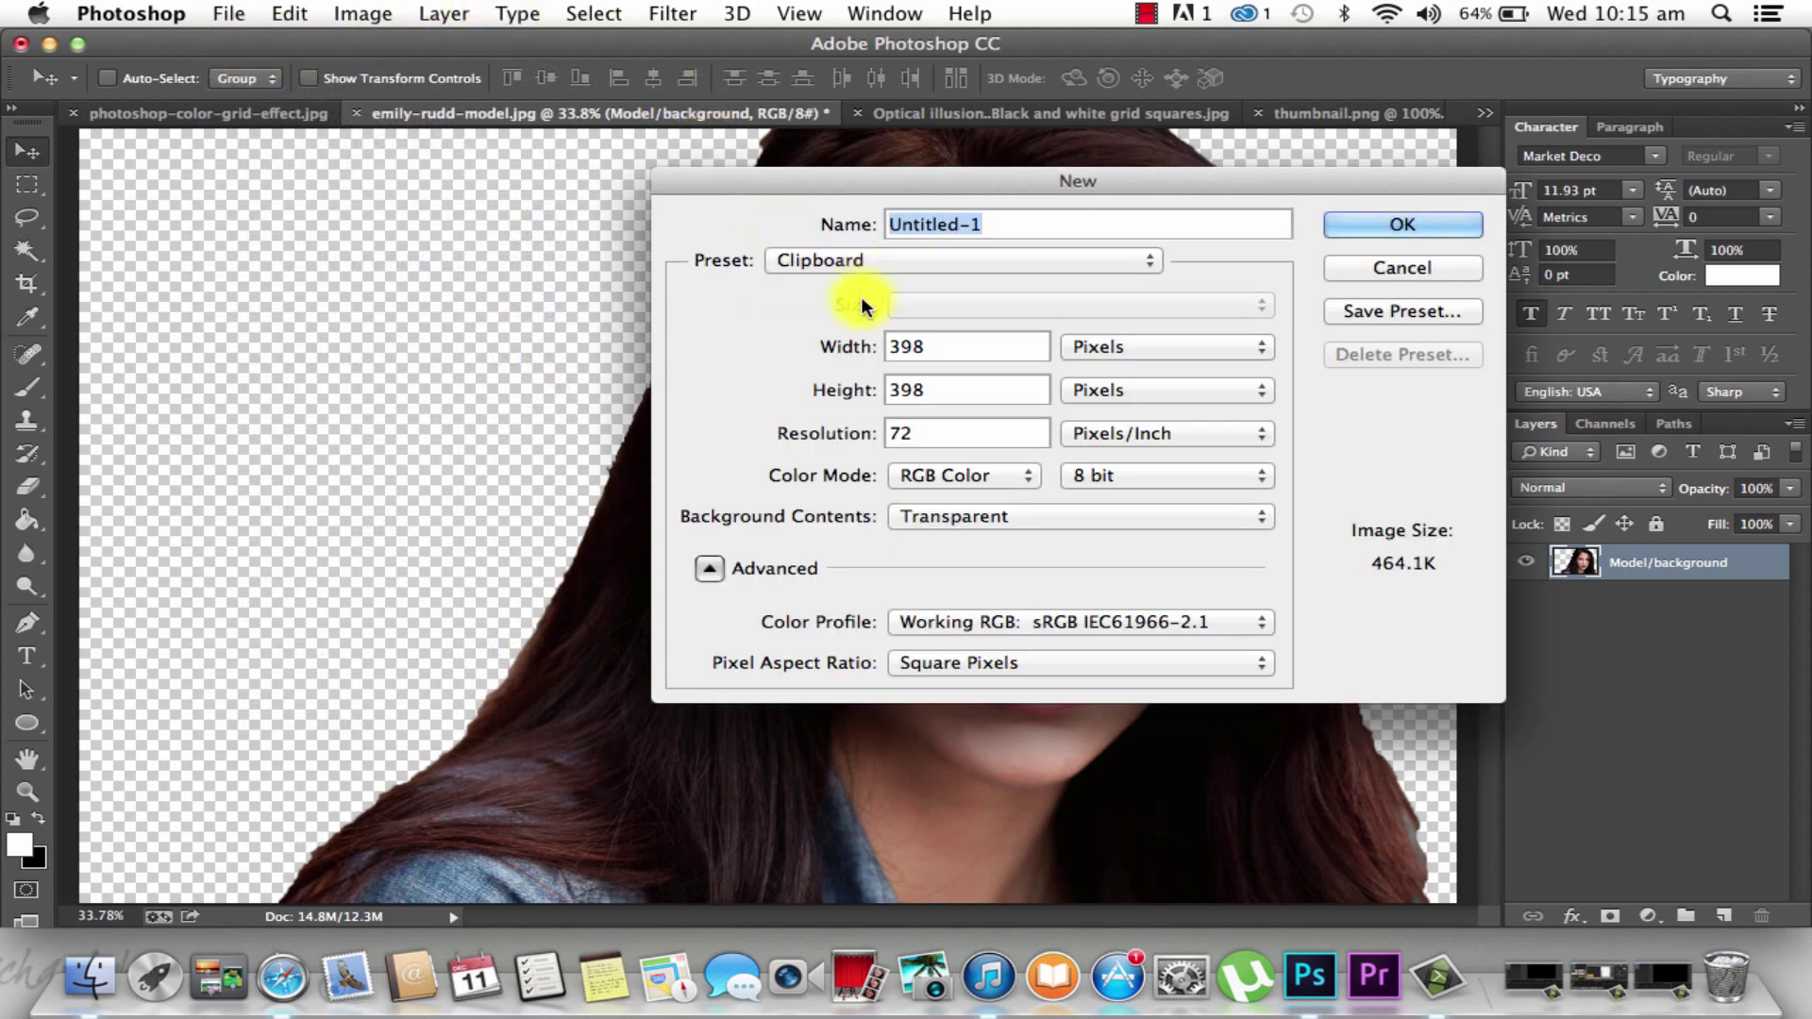
left_click(982, 345)
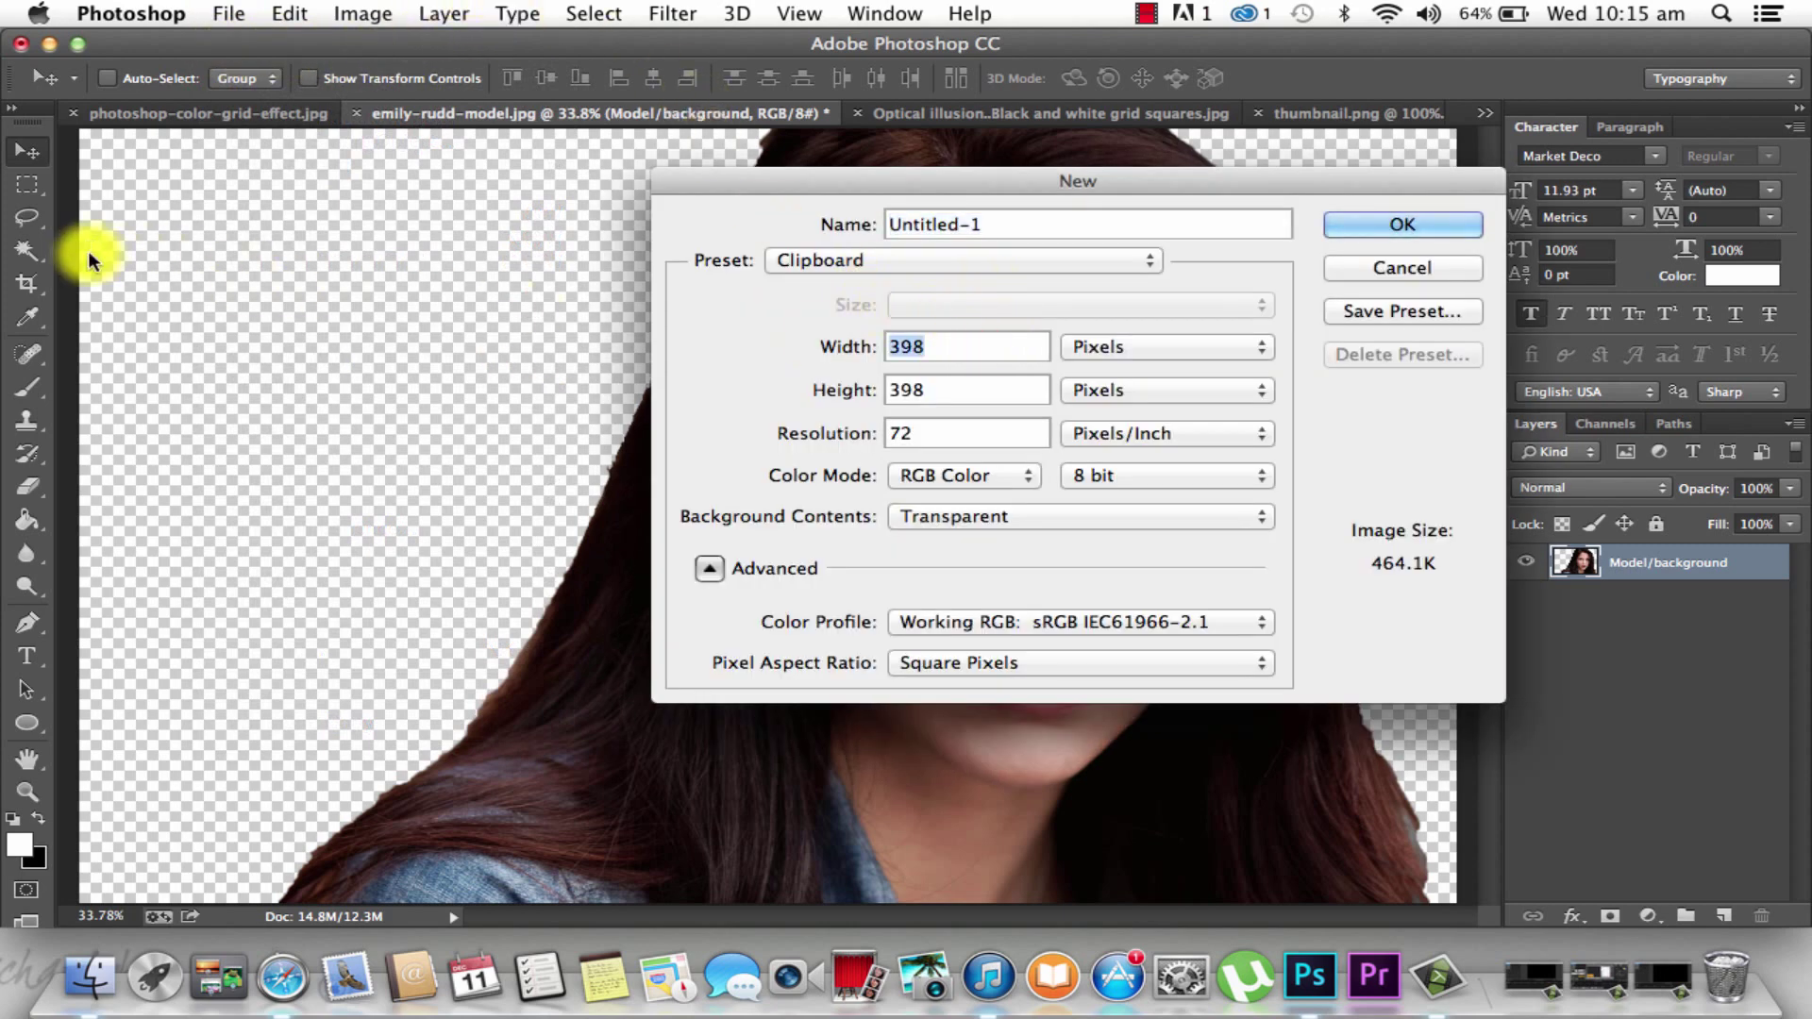
type("2880")
key("Tab")
Create the 2880 × 1800 document and fill its Layer 1 with white
type("1800")
key("Return")
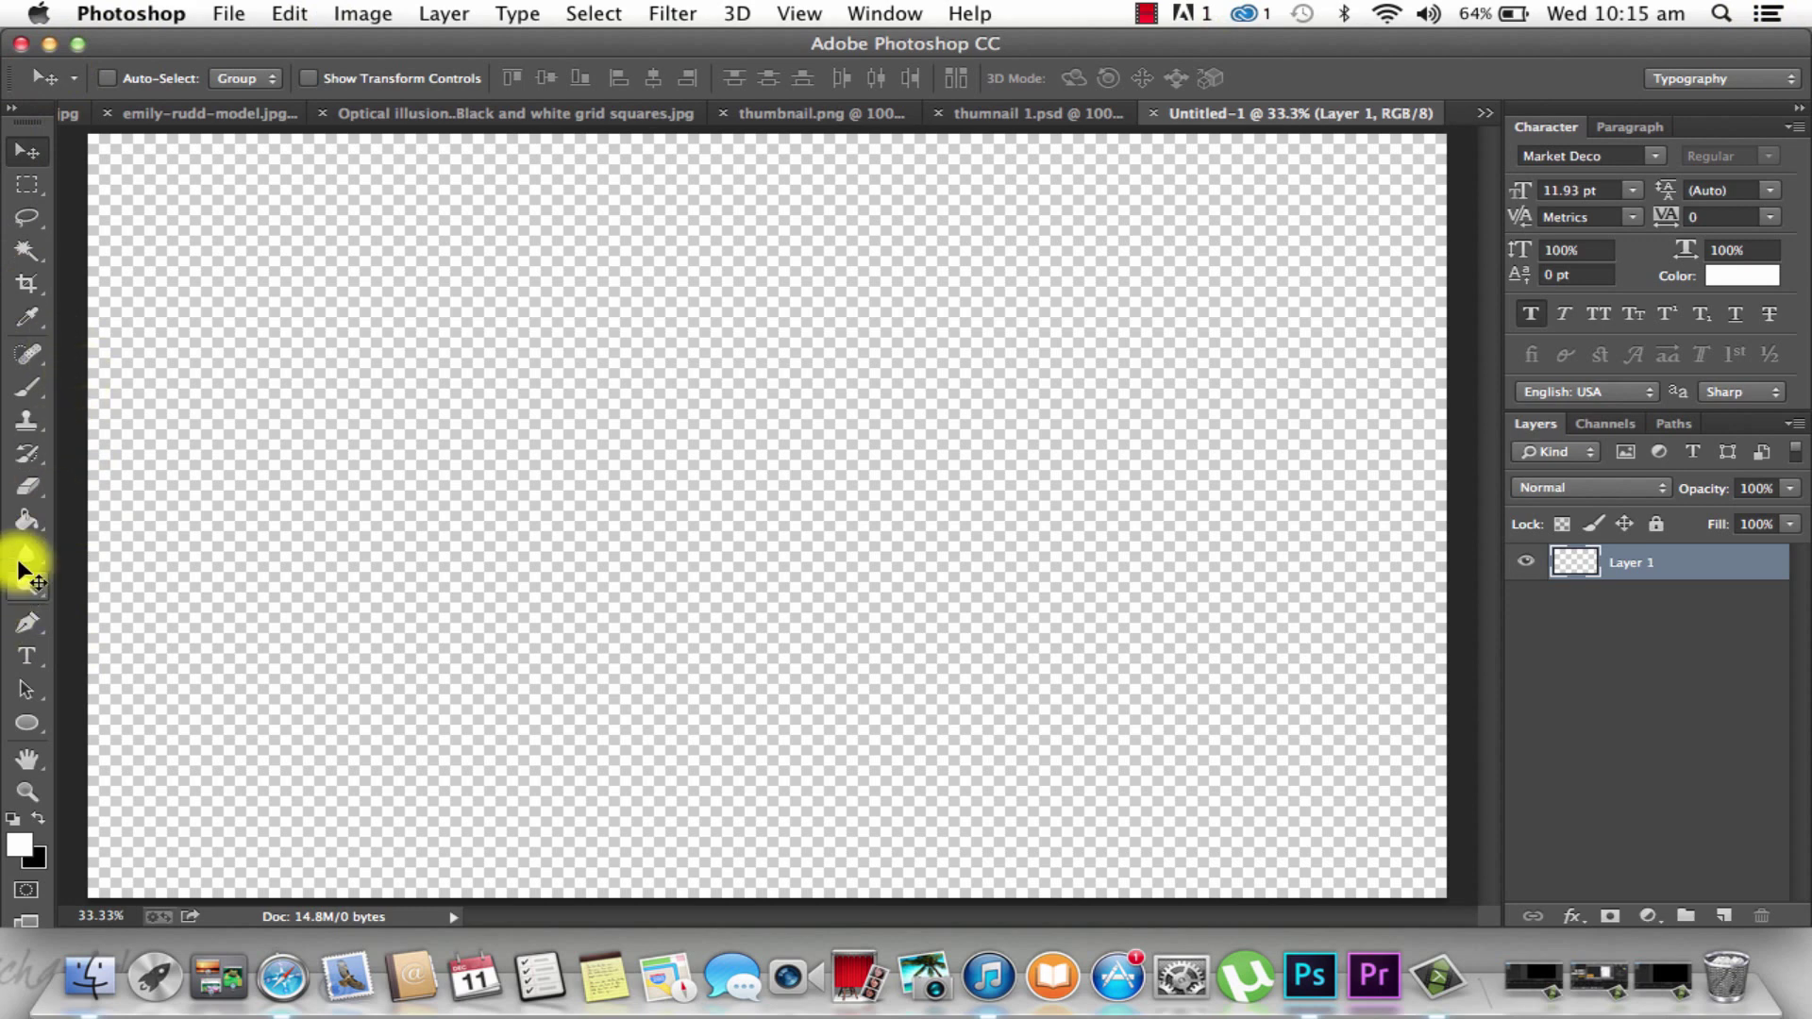
left_click(24, 521)
left_click(534, 372)
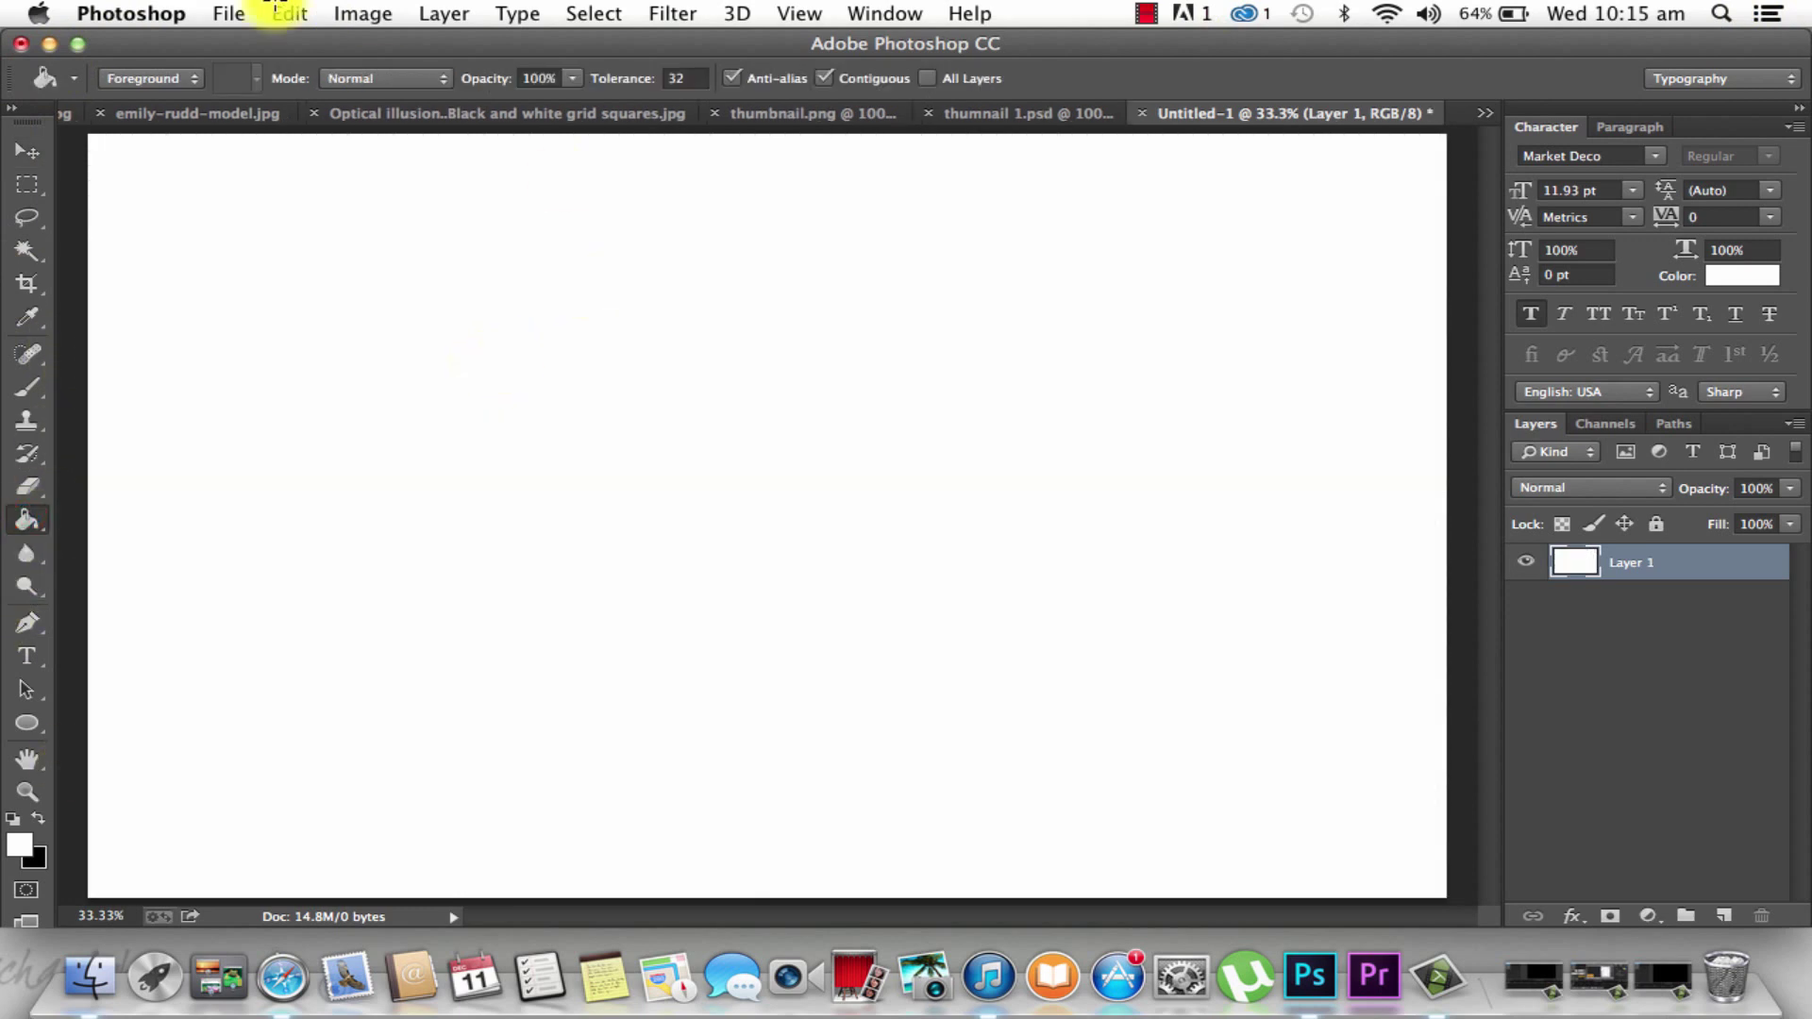
Fill the transparent areas left and right of the model's hair with white
left_click(394, 116)
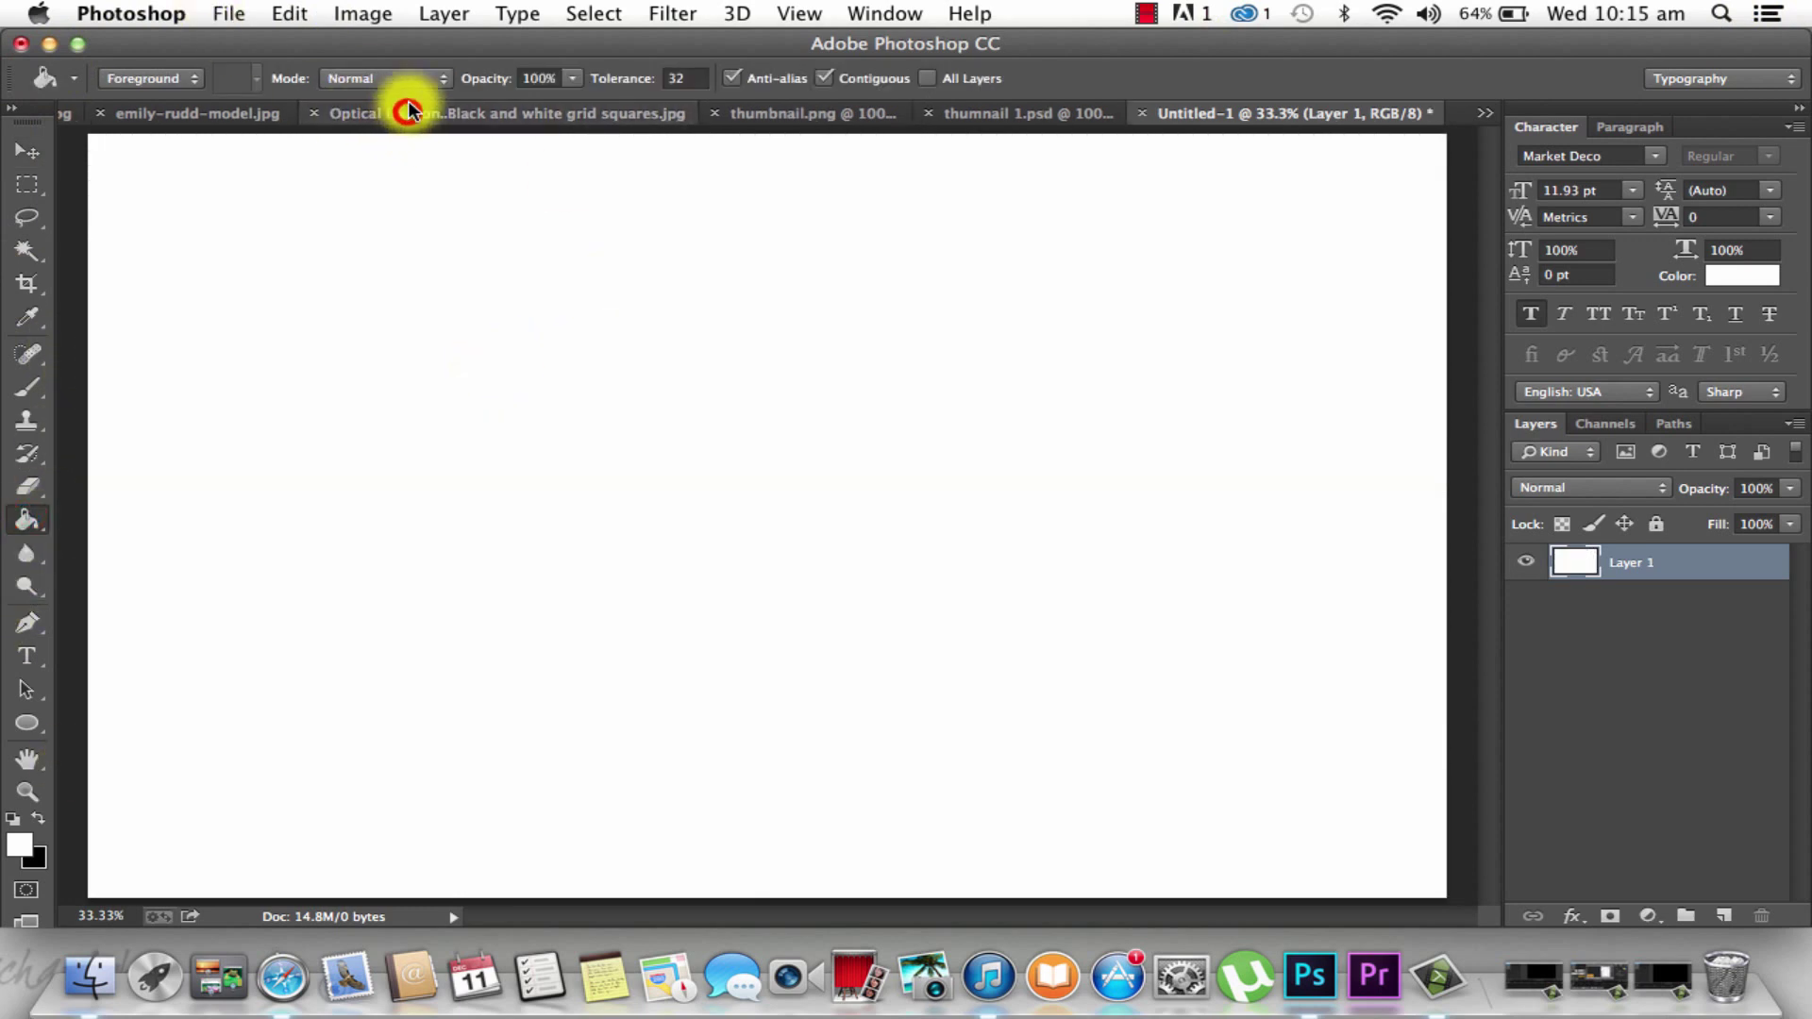
left_click(409, 111)
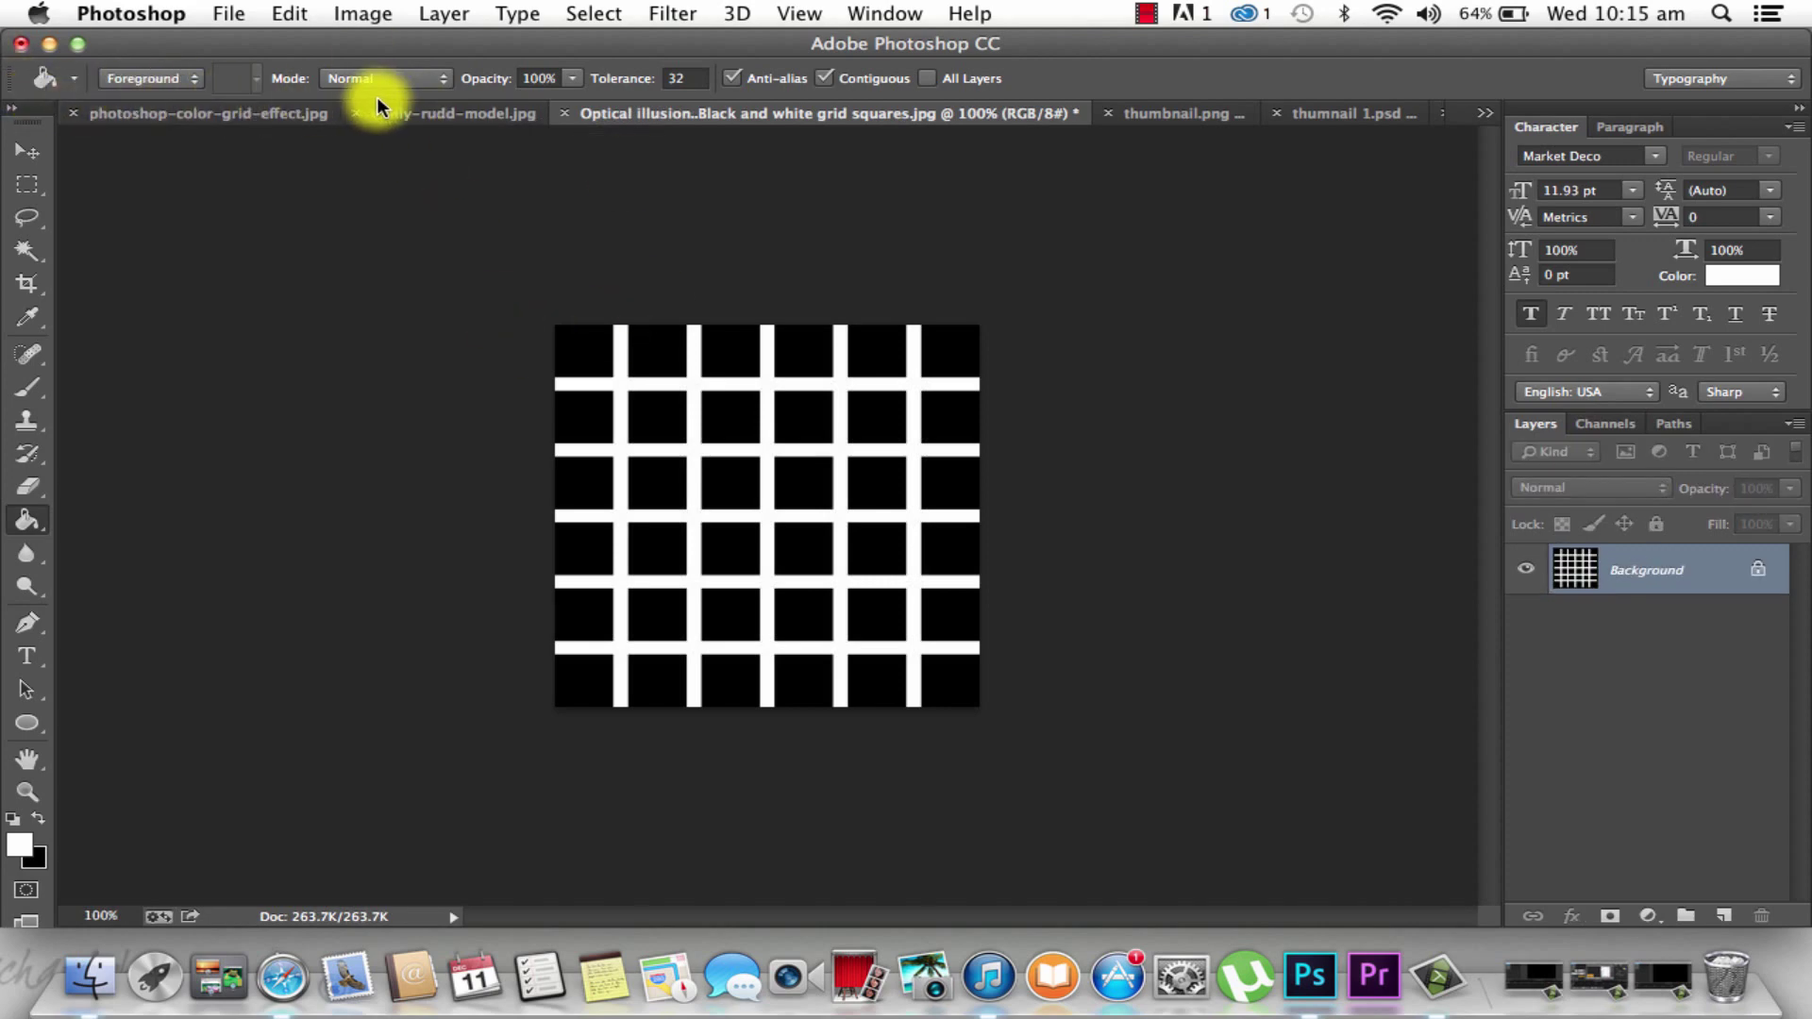
left_click(427, 111)
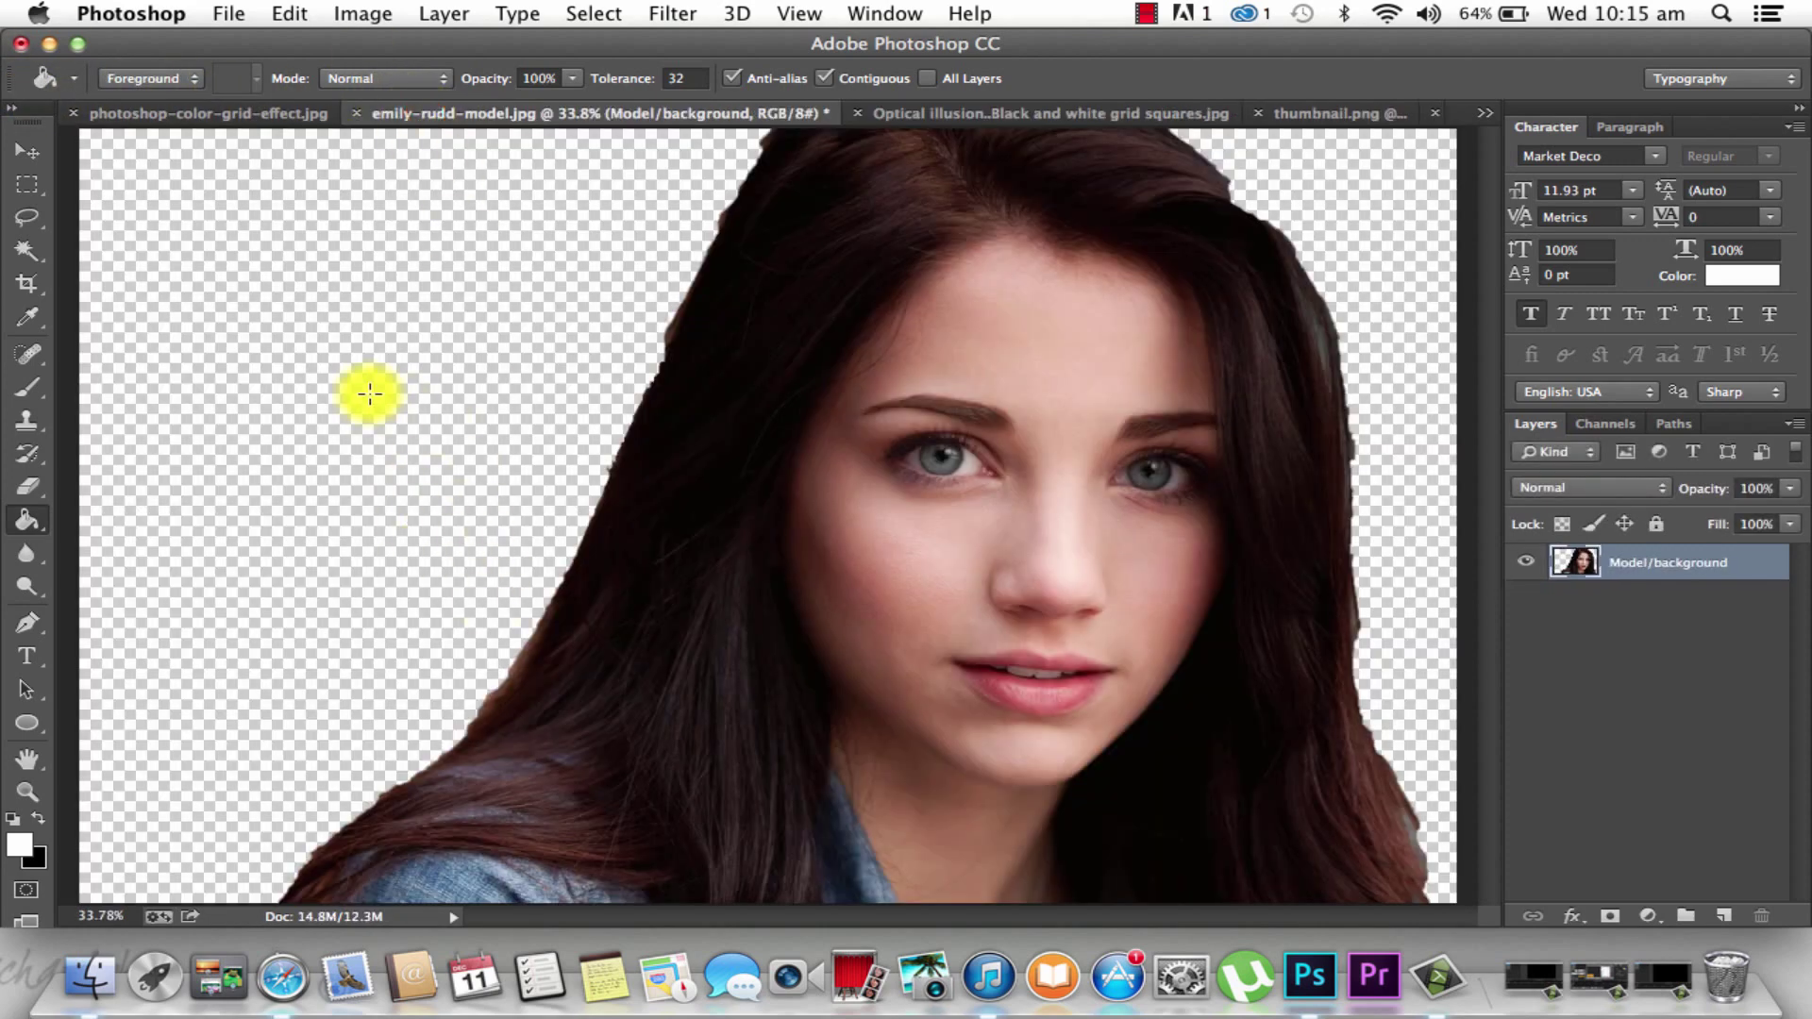
left_click(295, 303)
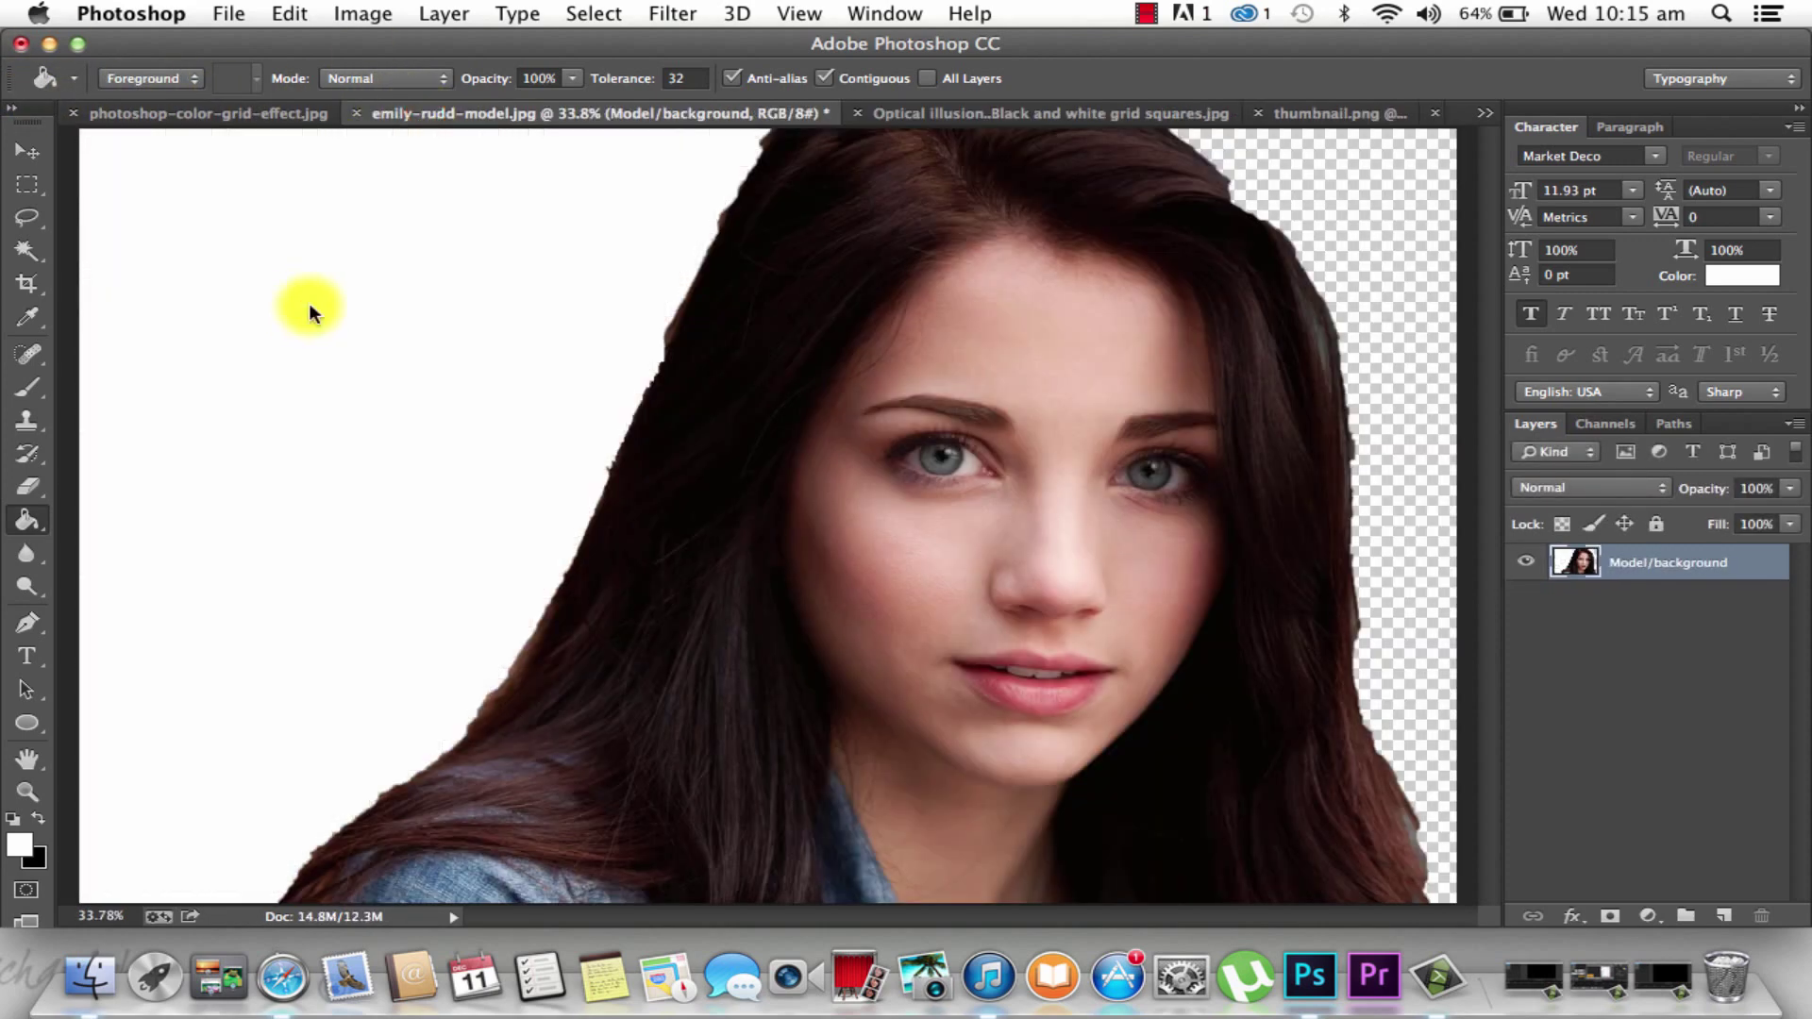
left_click(1347, 181)
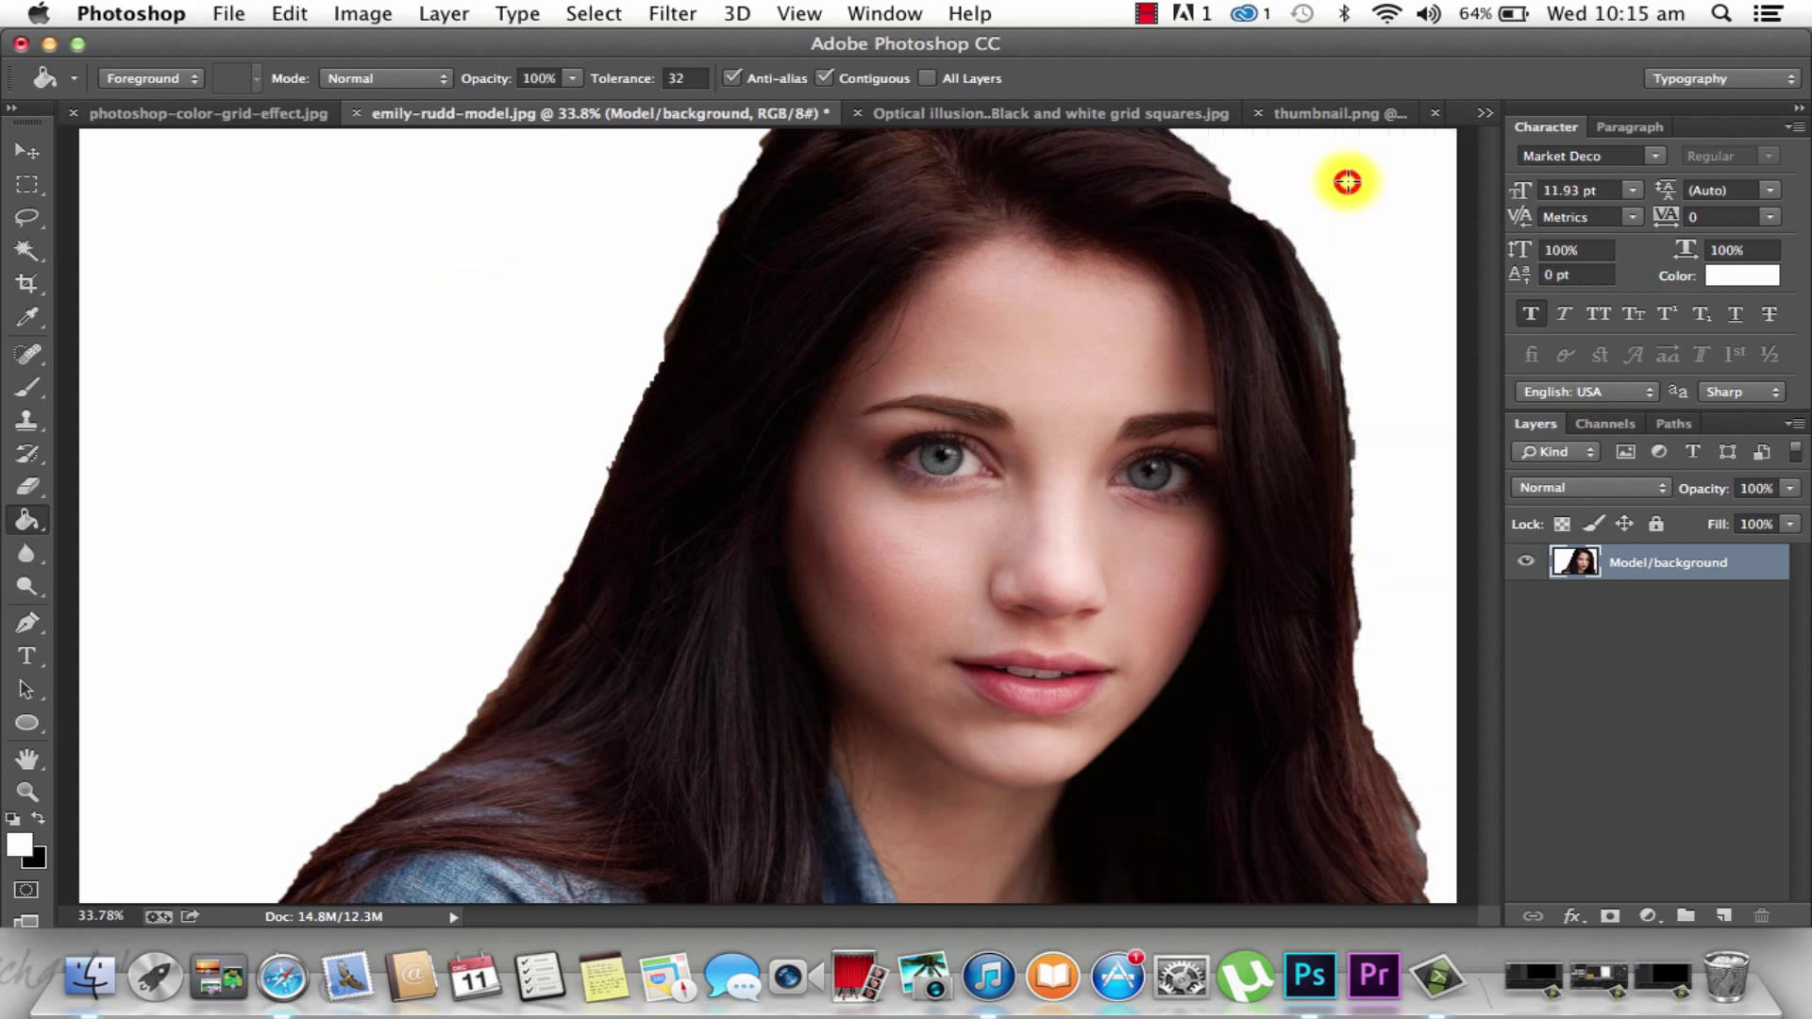
Trace a 30 px feathered Magnetic Lasso selection around the model's head, hair and shoulders
left_click(32, 252)
left_click(28, 223)
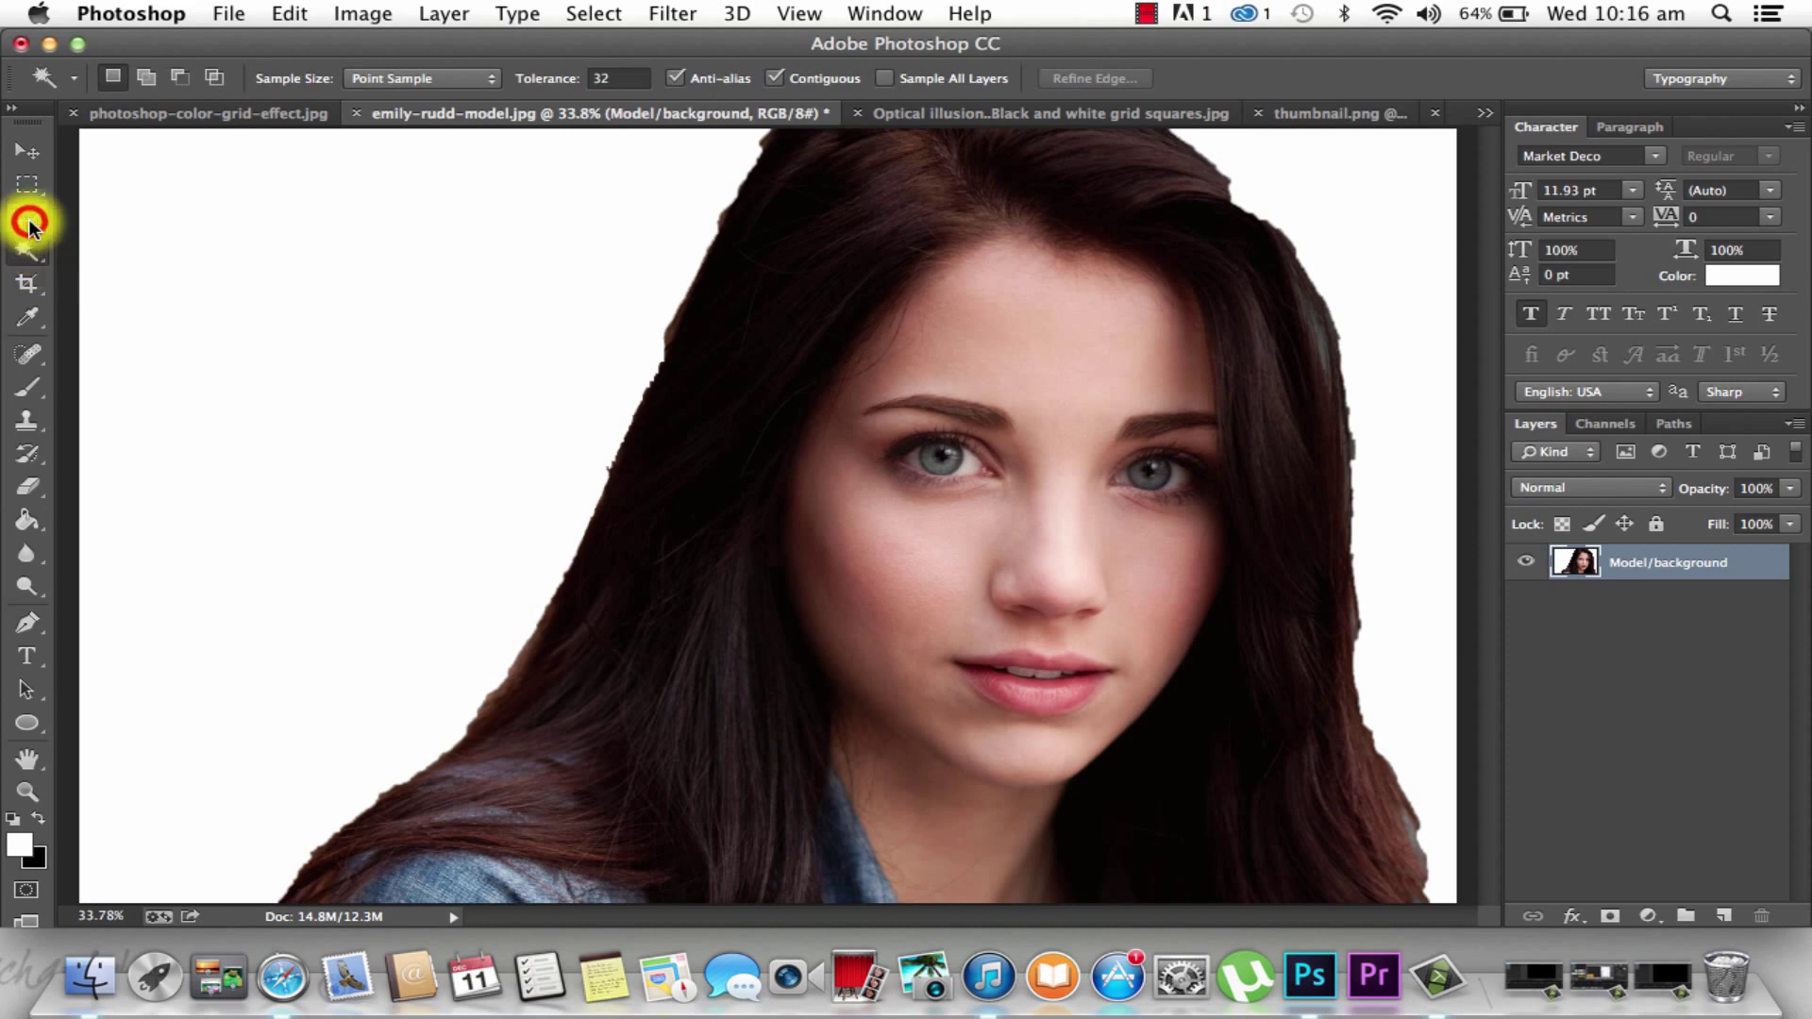
left_click_drag(28, 219, 81, 258)
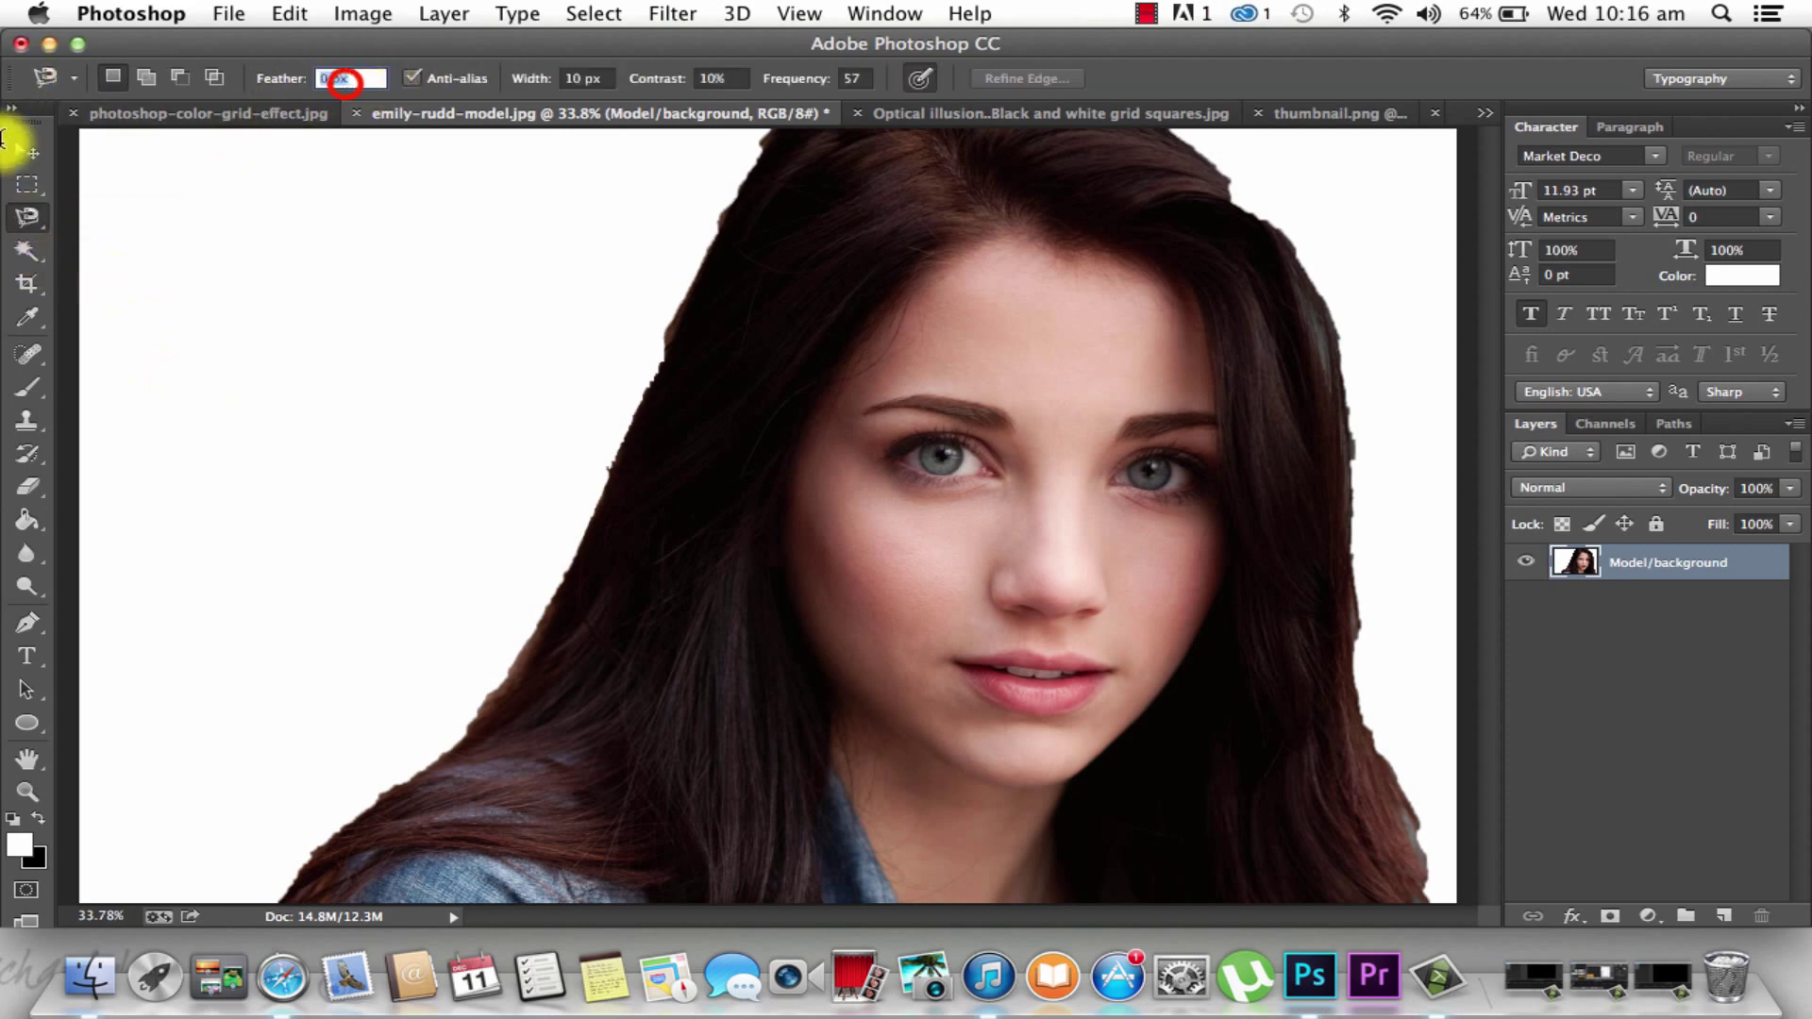
key("Return")
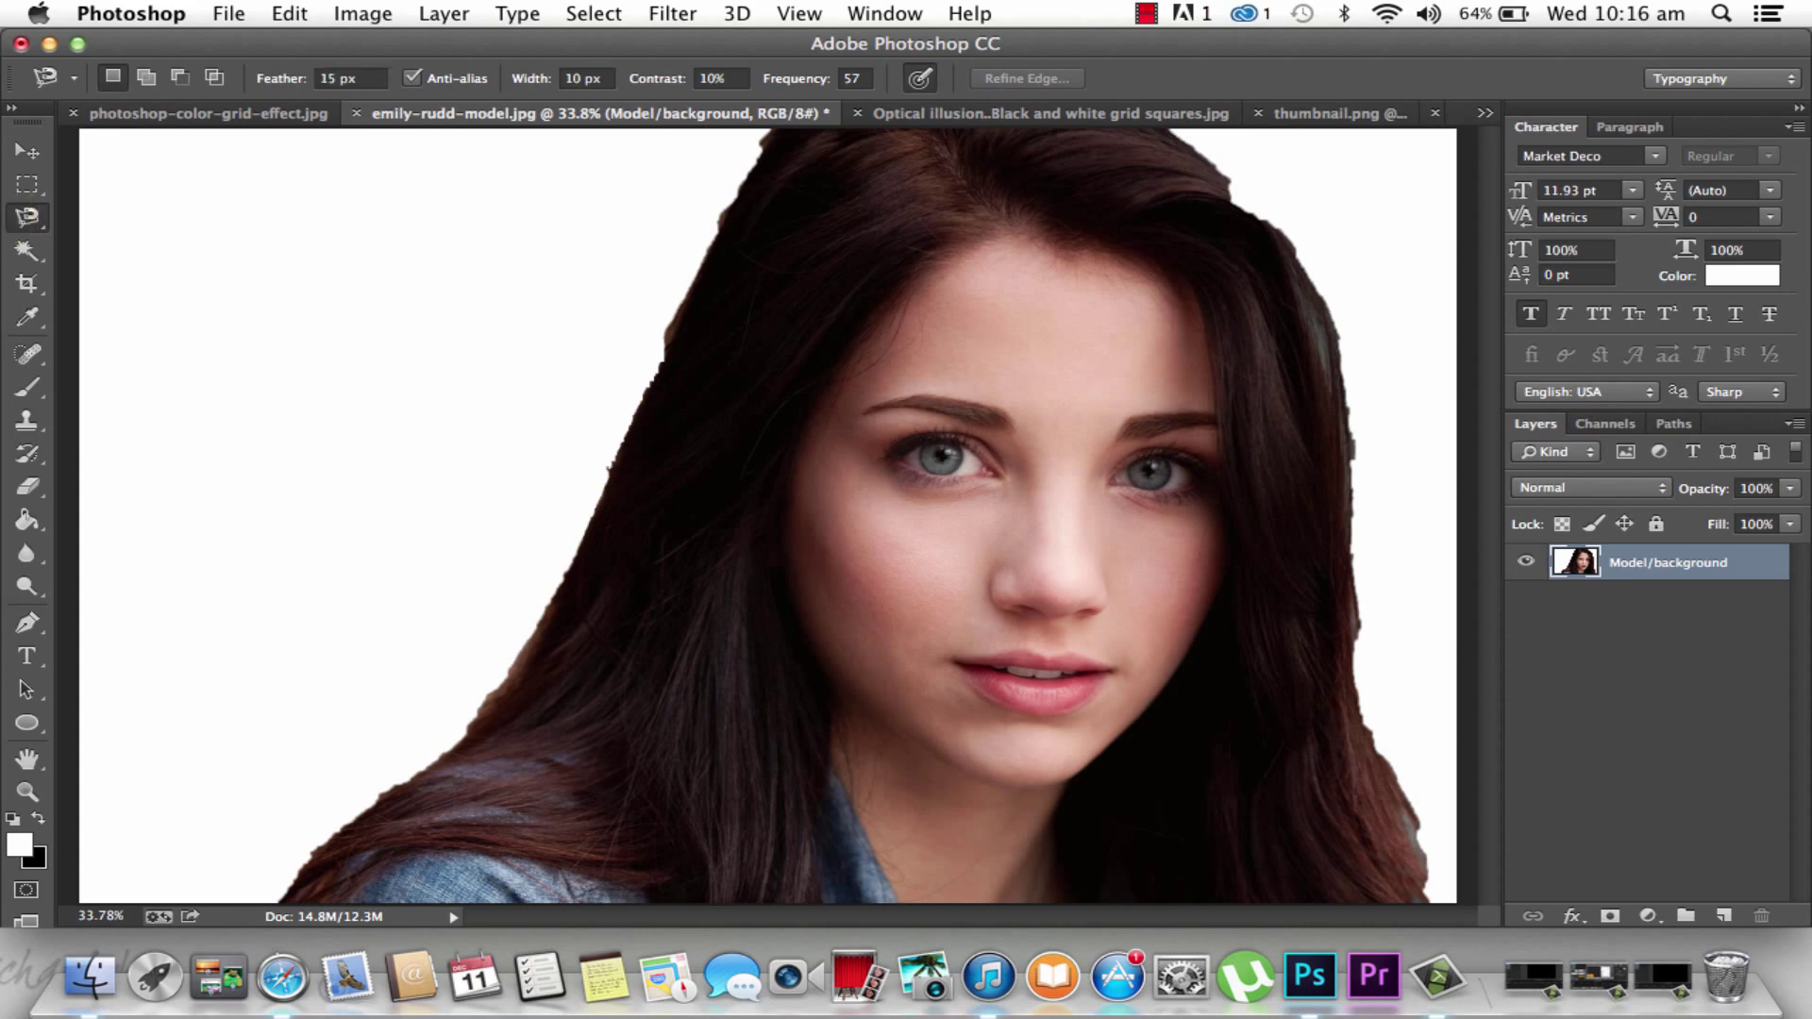
left_click(283, 892)
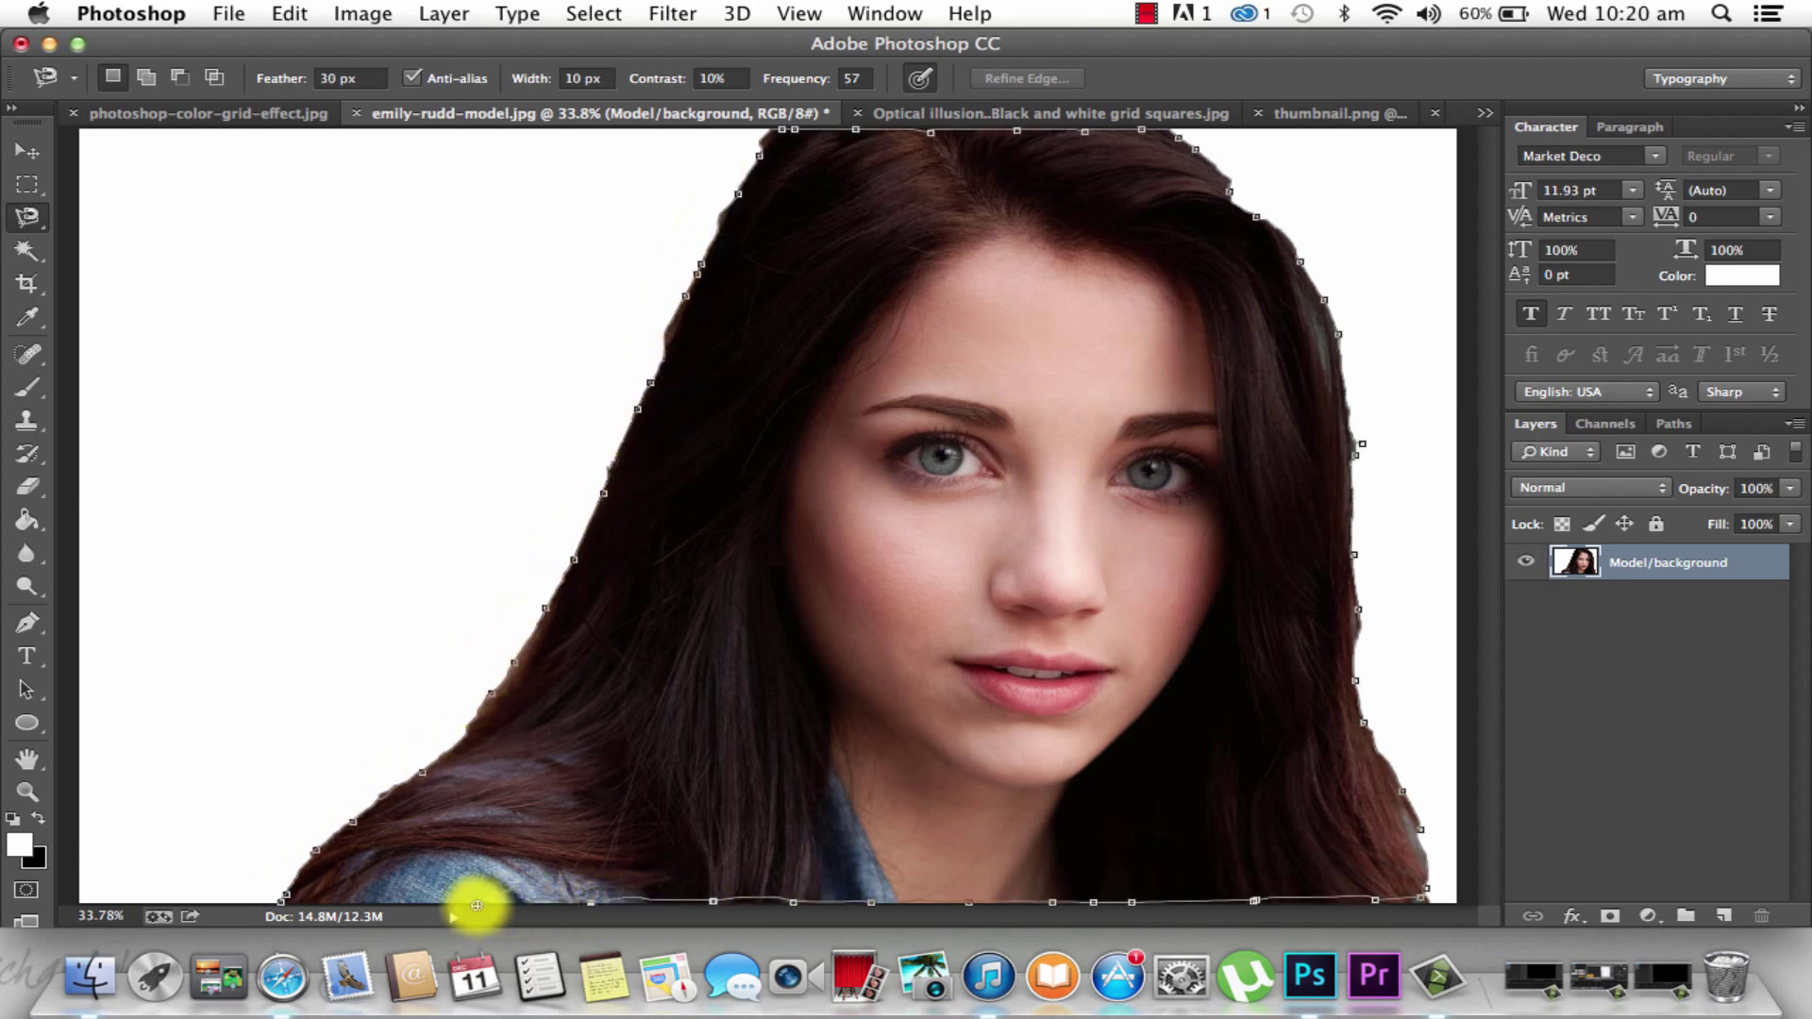
left_click(281, 904)
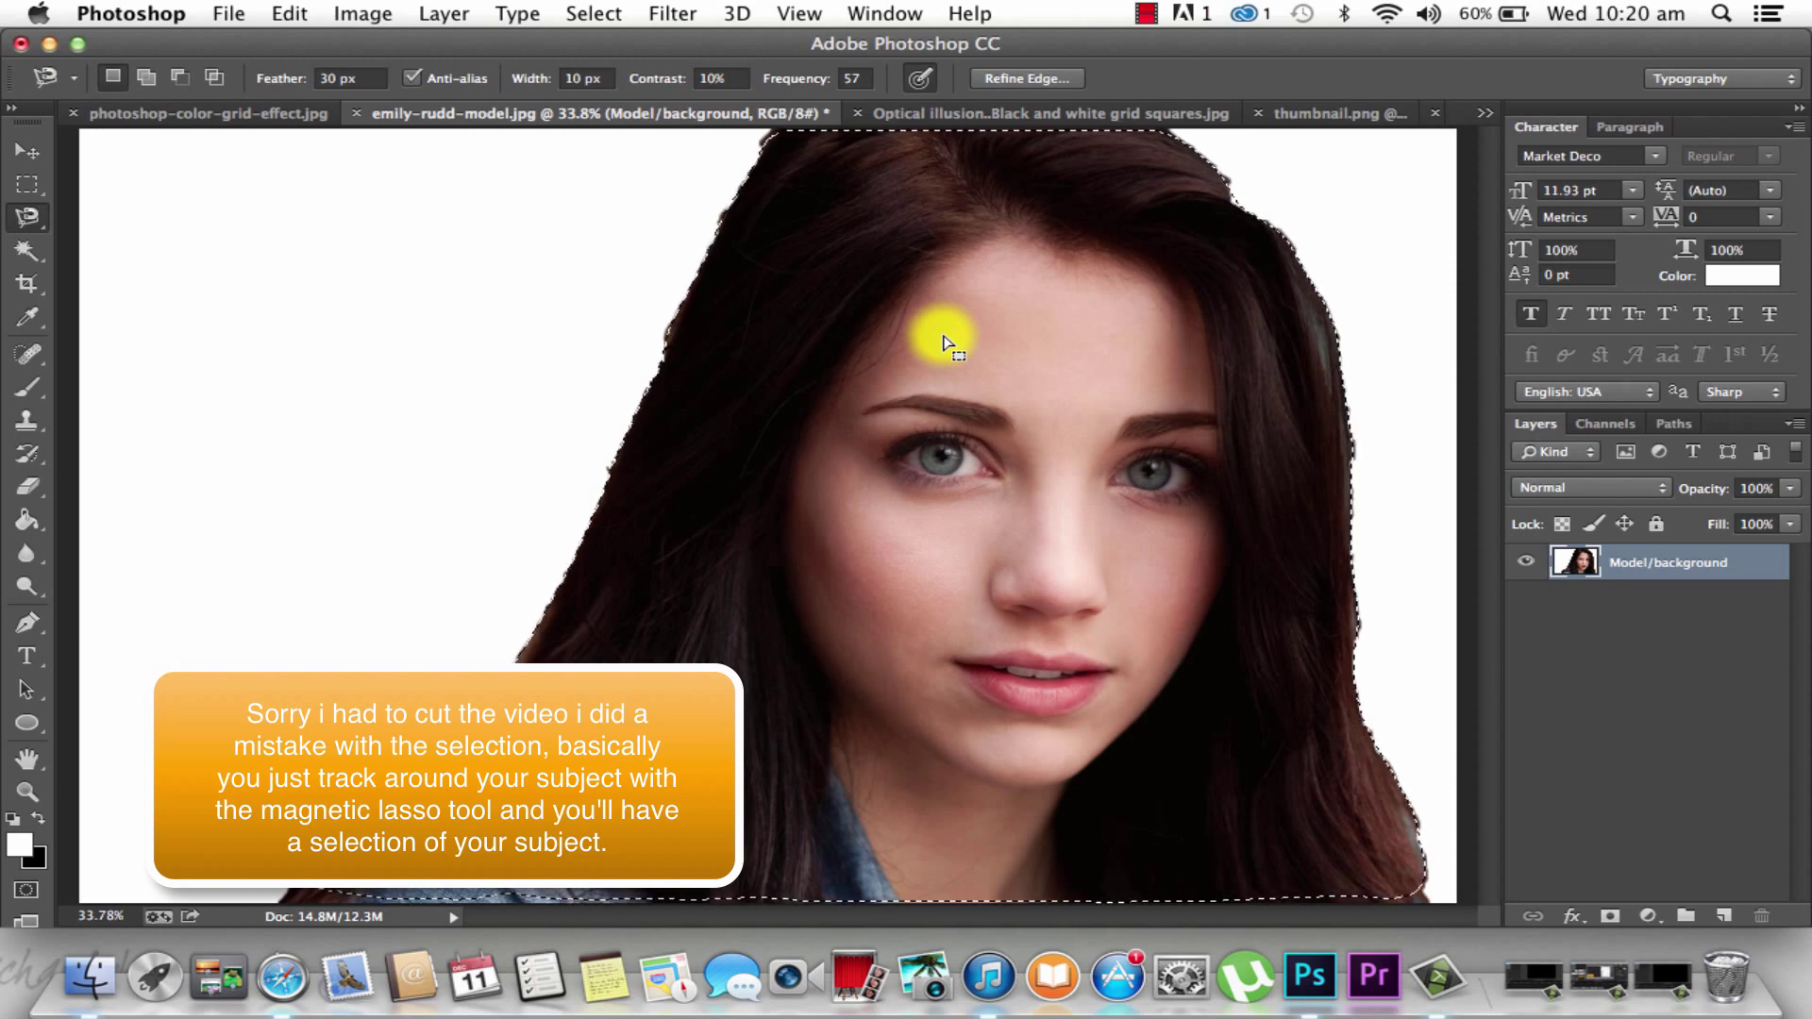
Copy the feathered portrait and paste it into Untitled-1 as Layer 2
key("super+c")
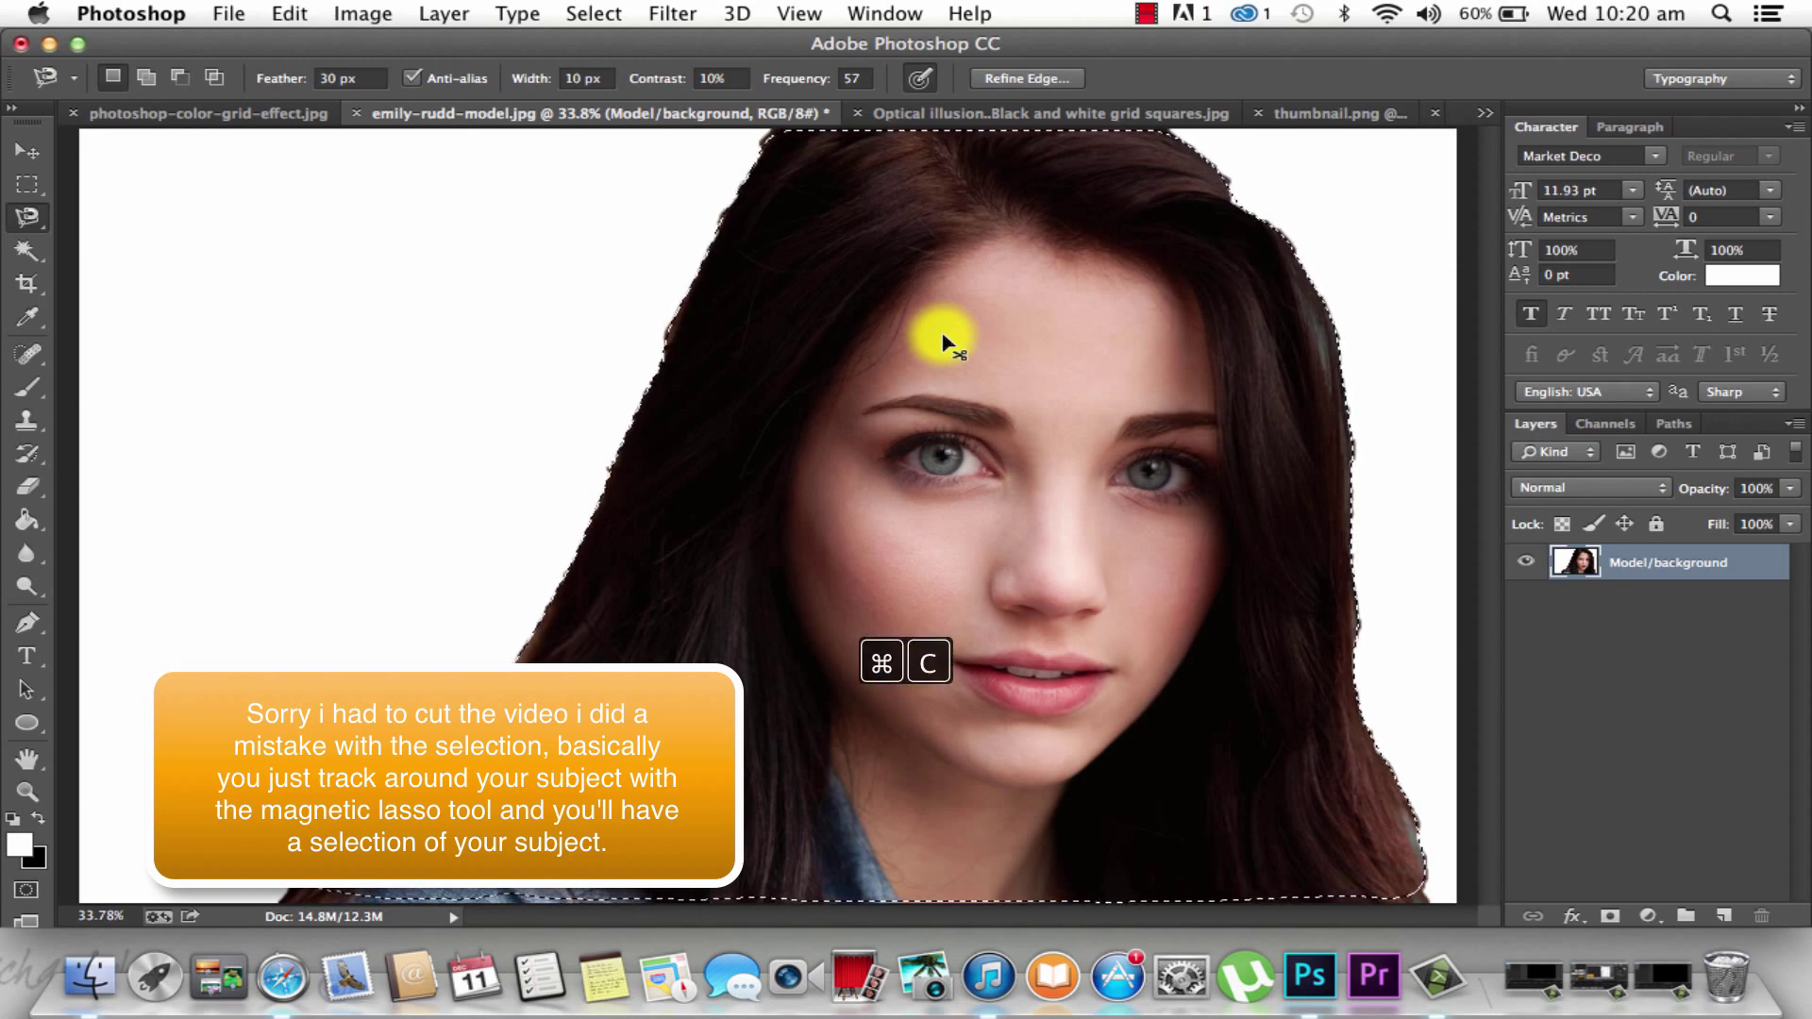
left_click(1301, 115)
left_click(1369, 115)
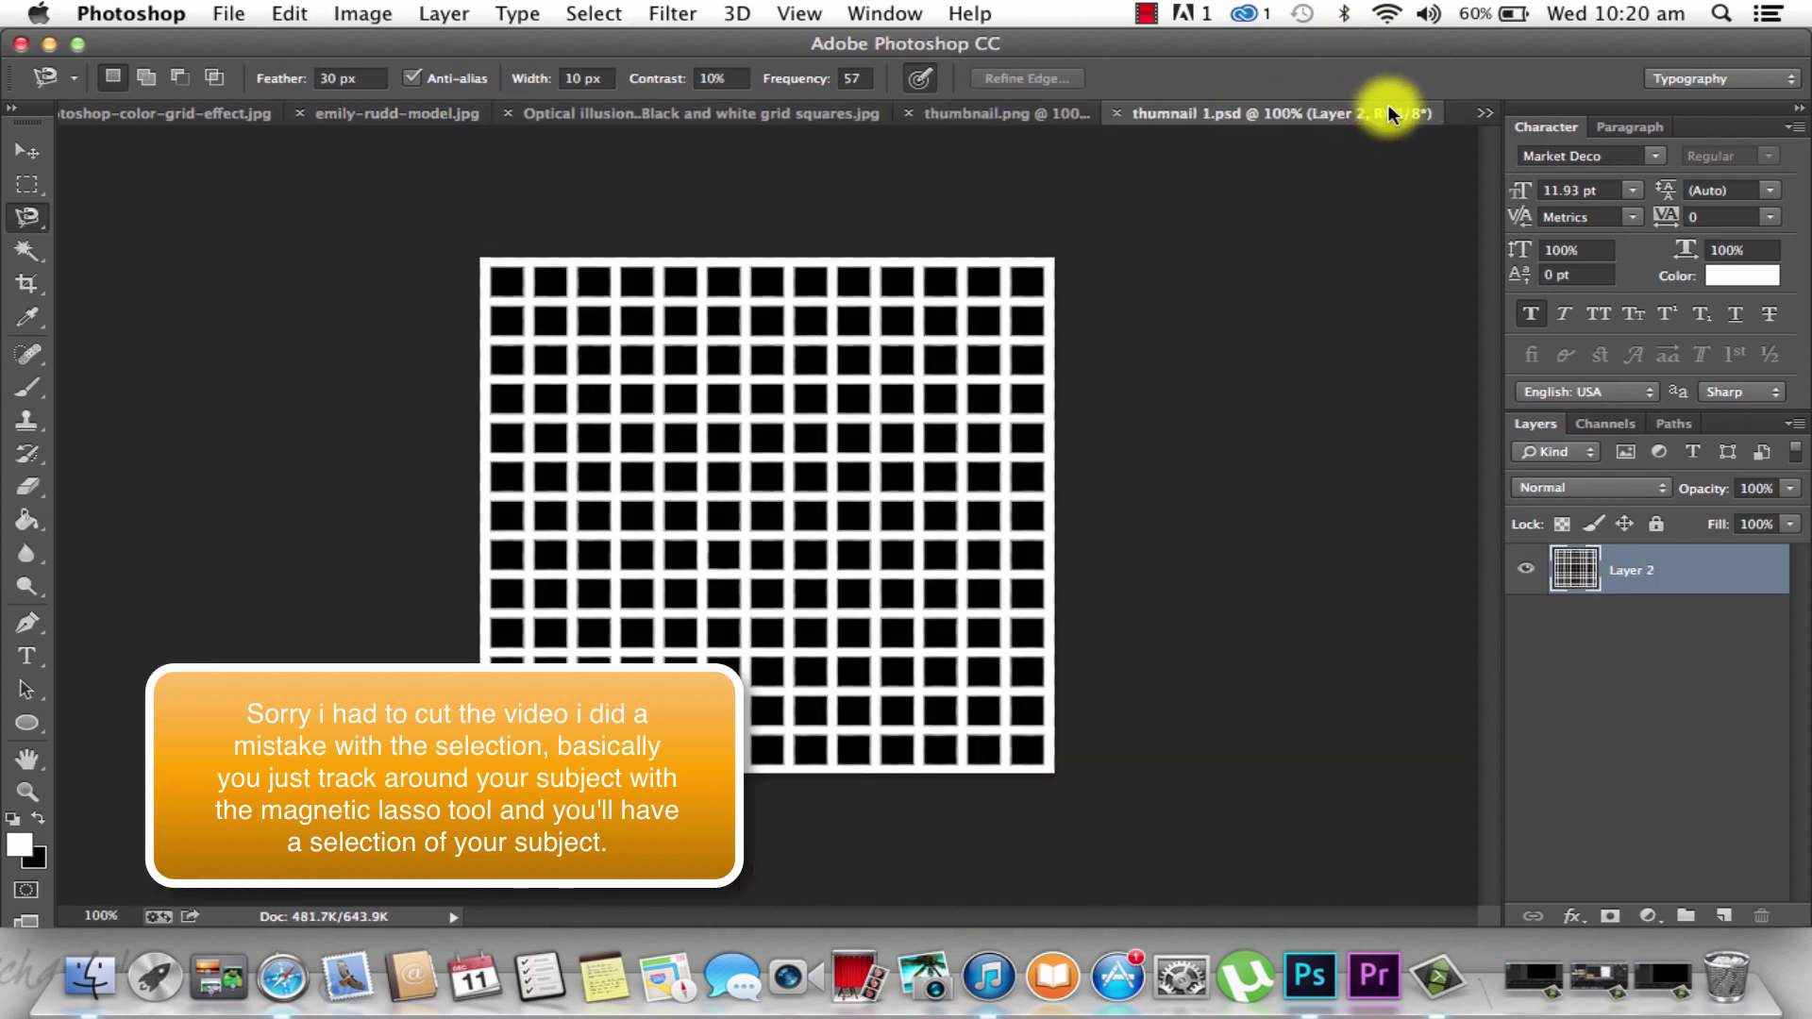
left_click(1487, 110)
left_click(1344, 238)
key("super+v")
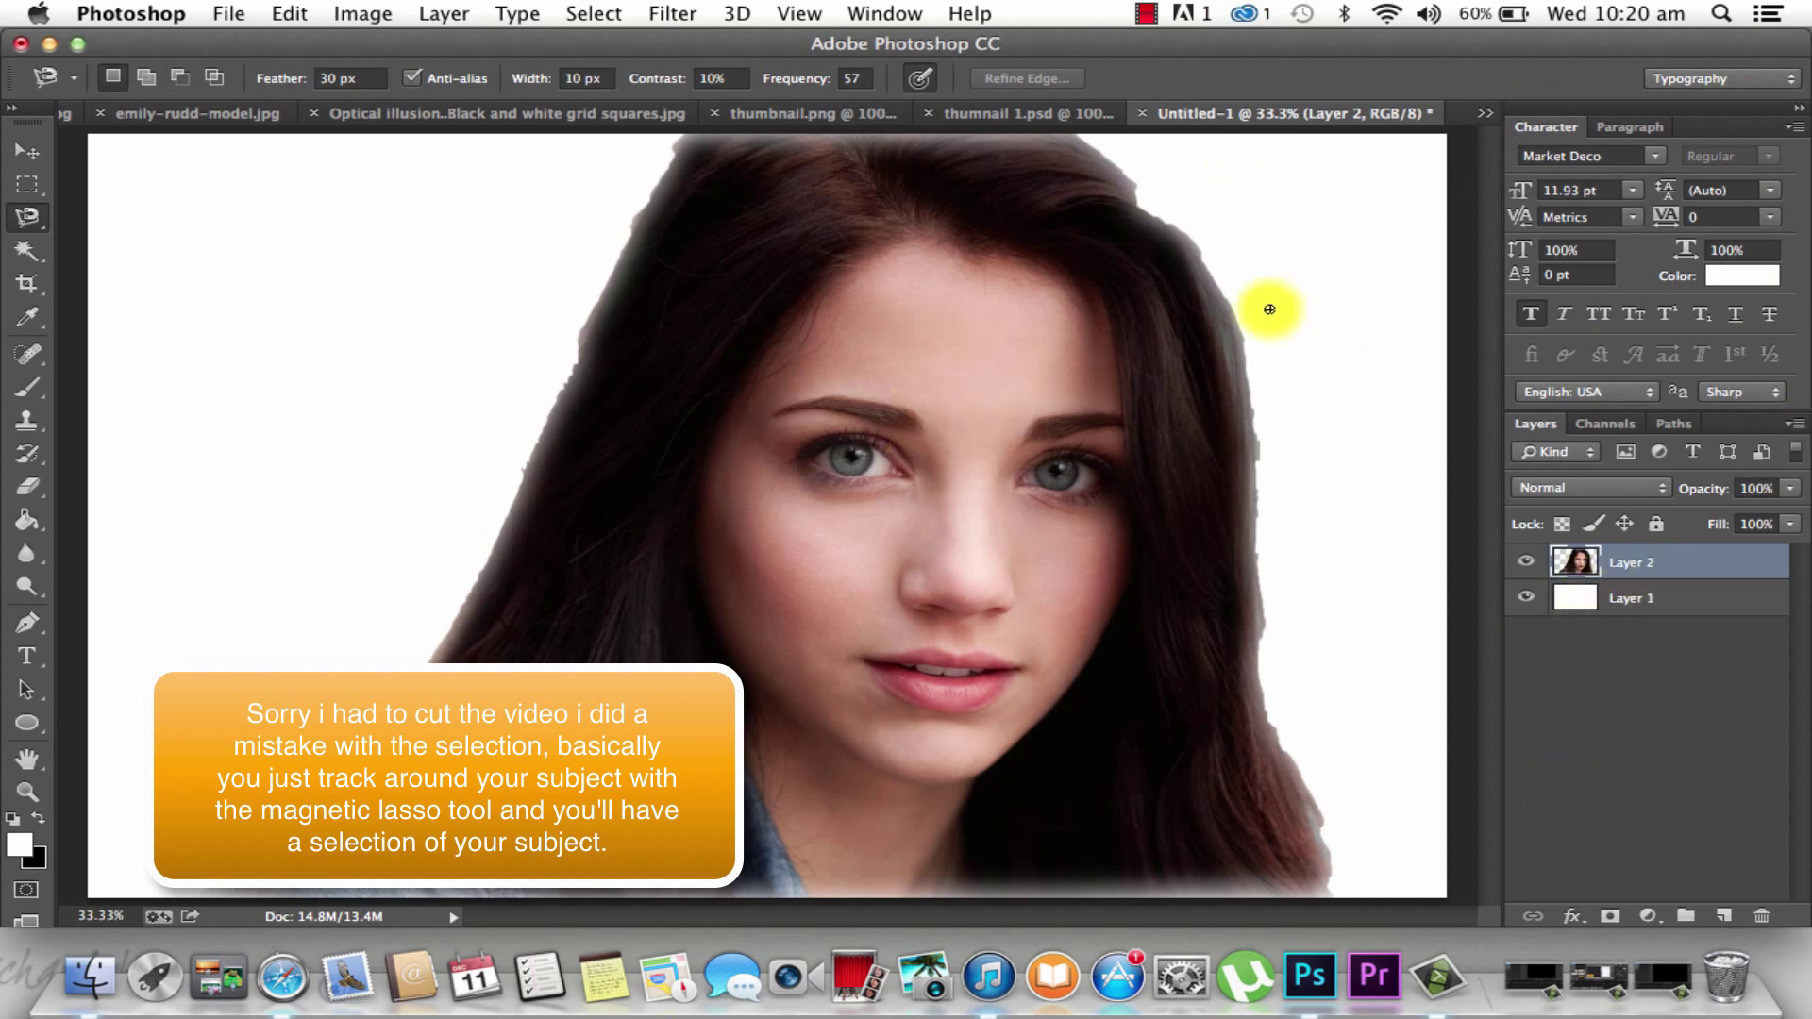
Close the finished colour-grid example document without saving
left_click(405, 113)
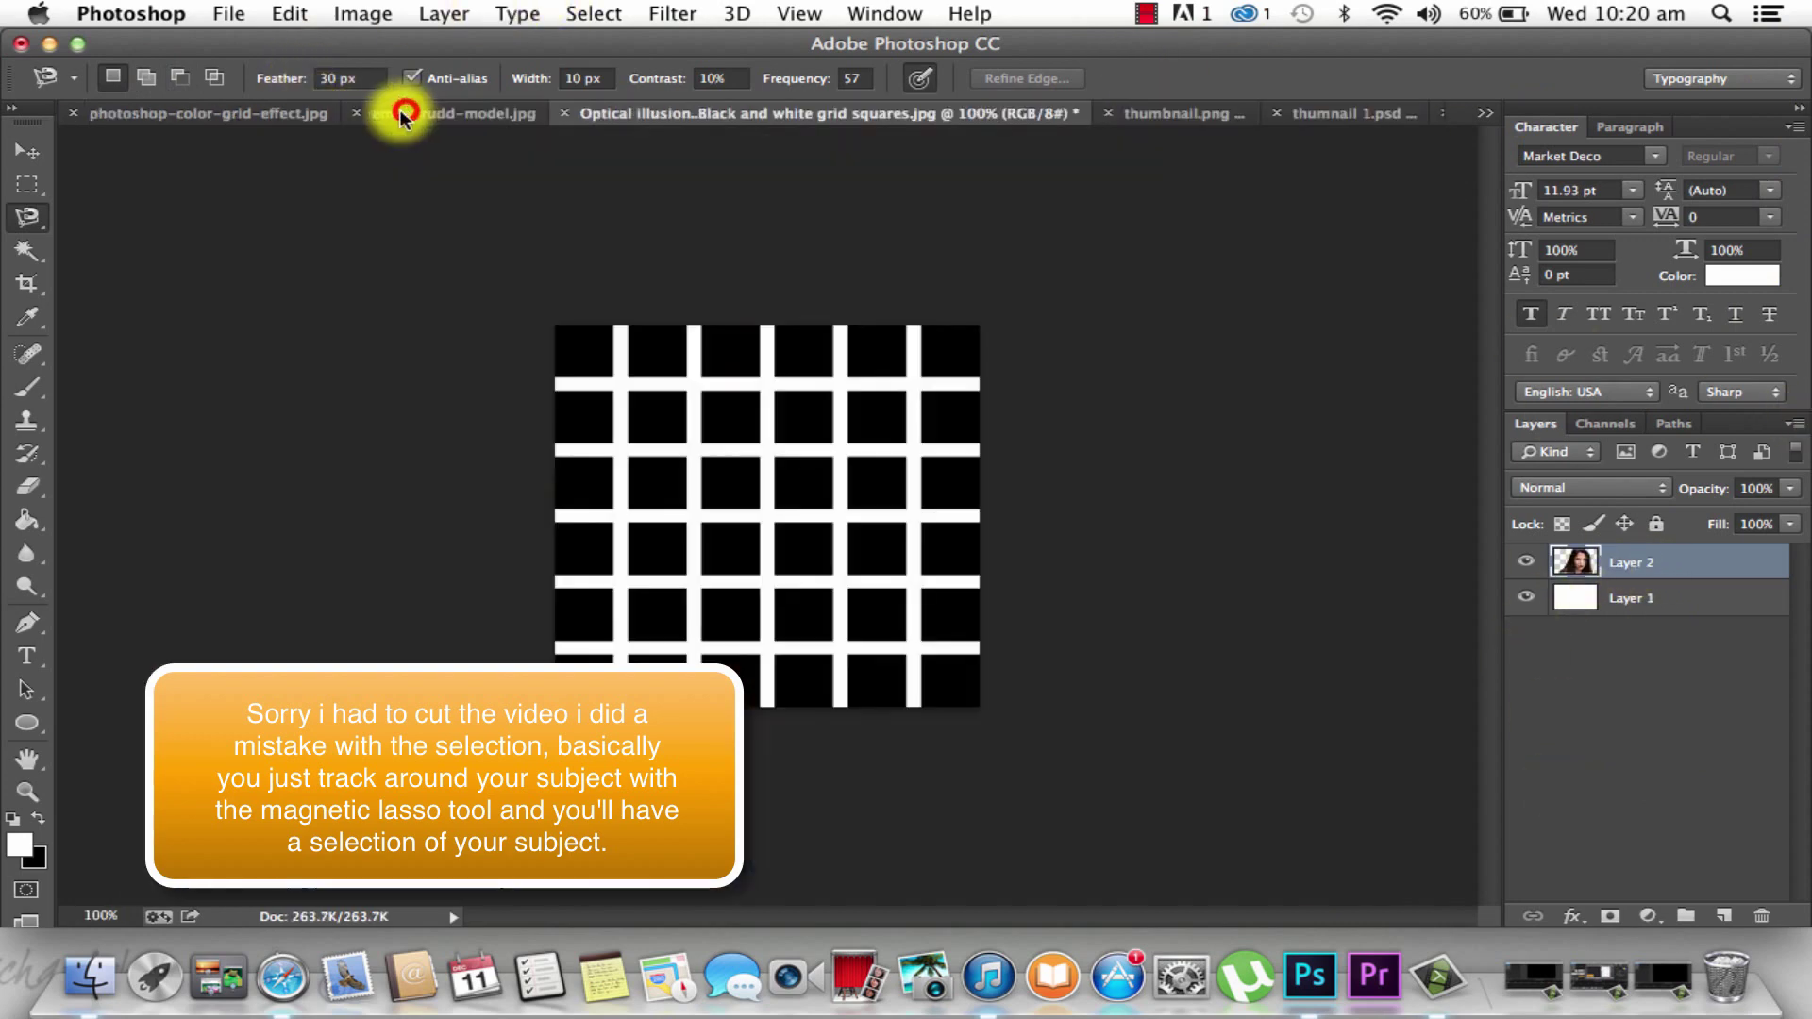
left_click(277, 113)
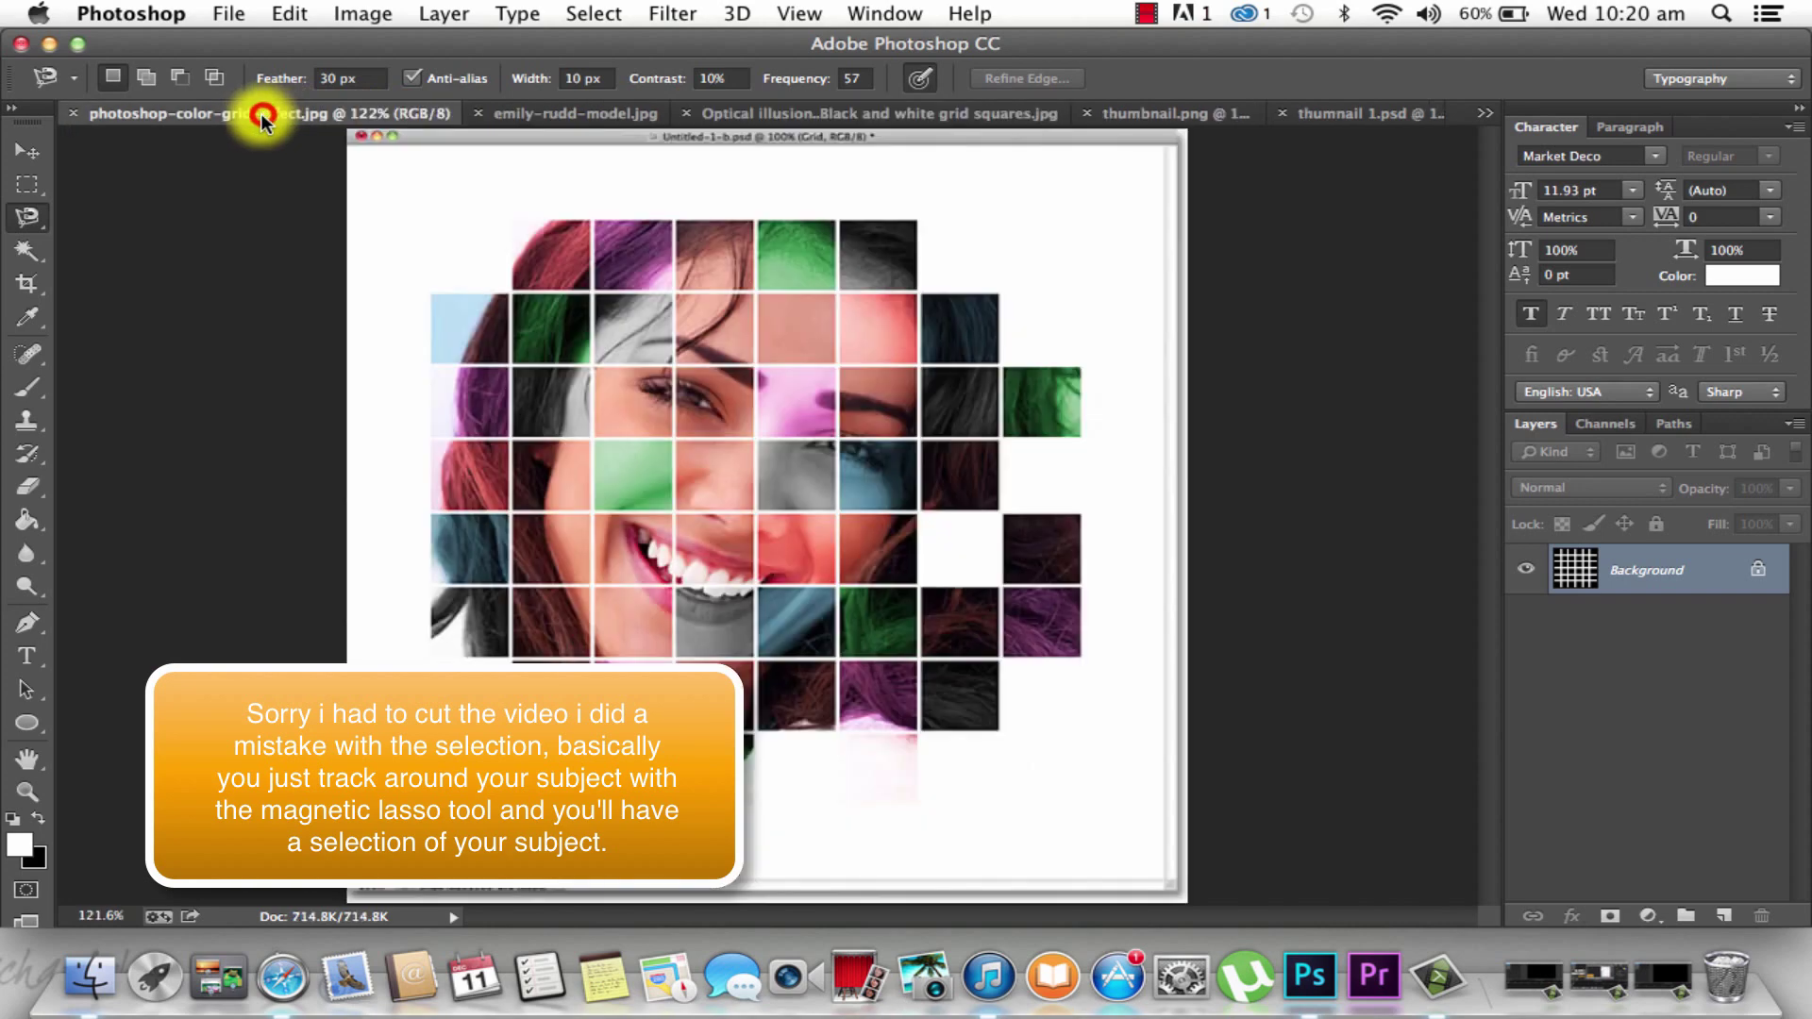
left_click(543, 110)
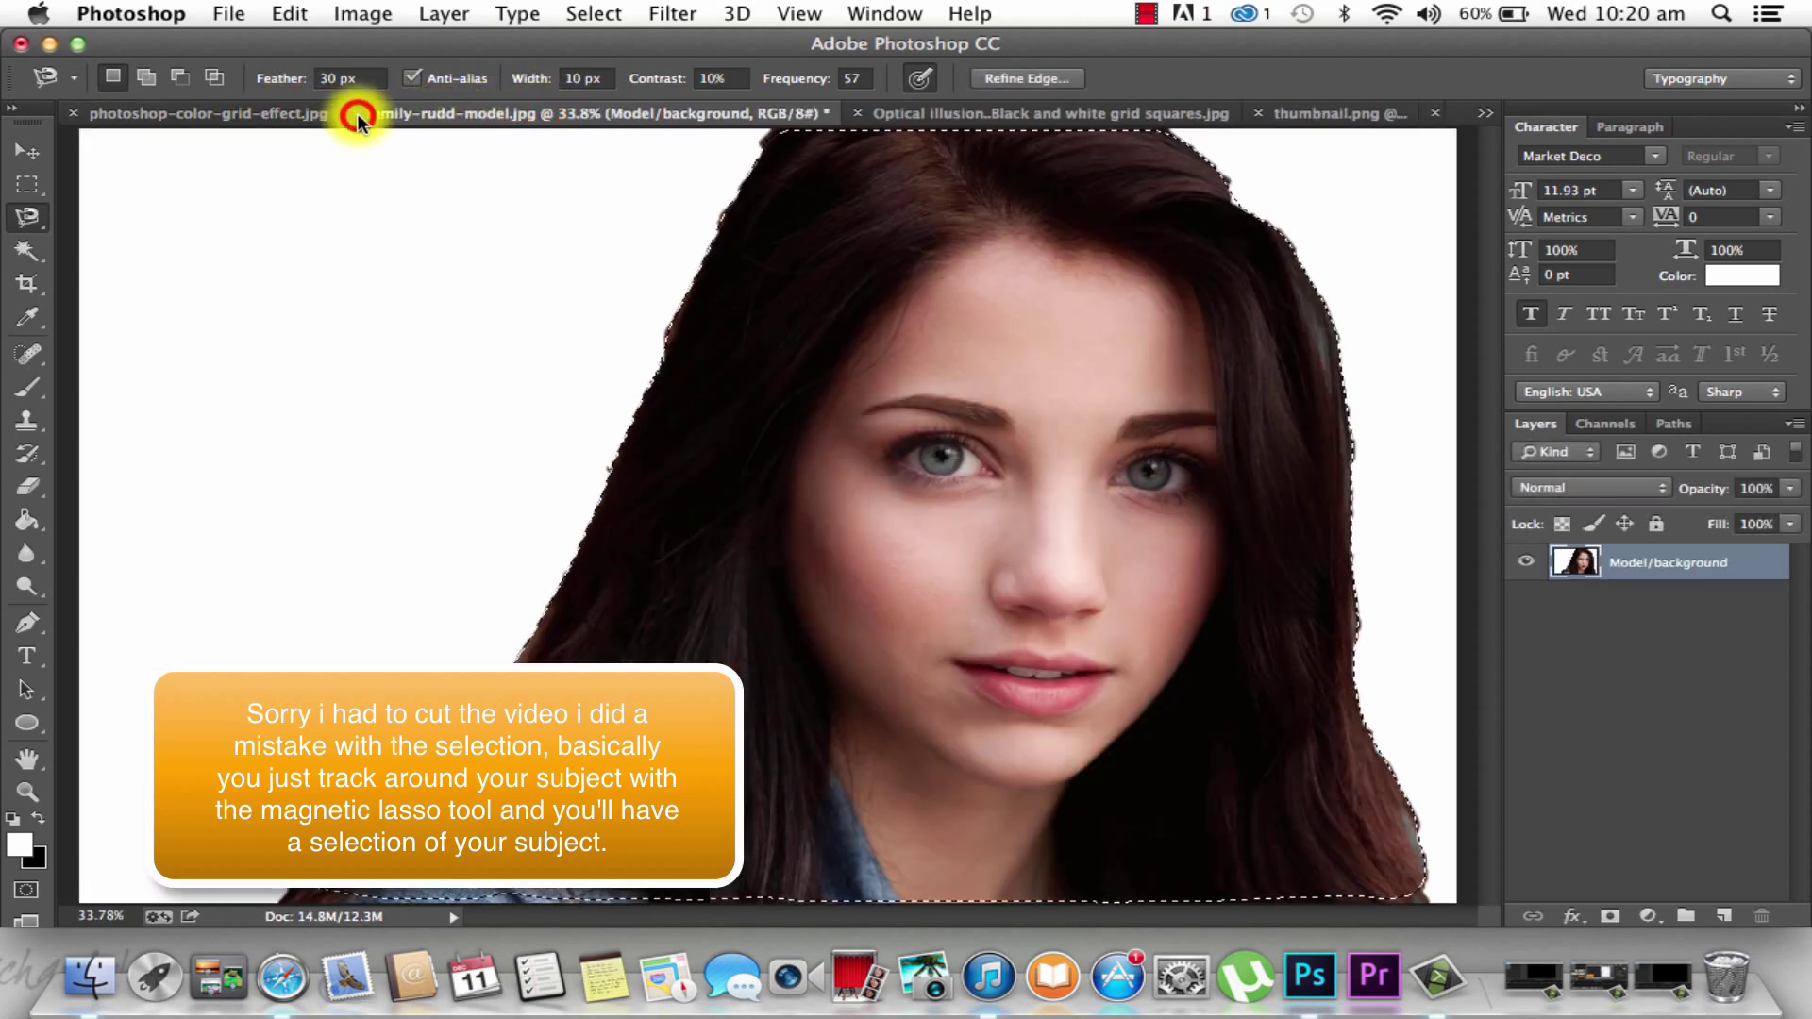
key("super+w")
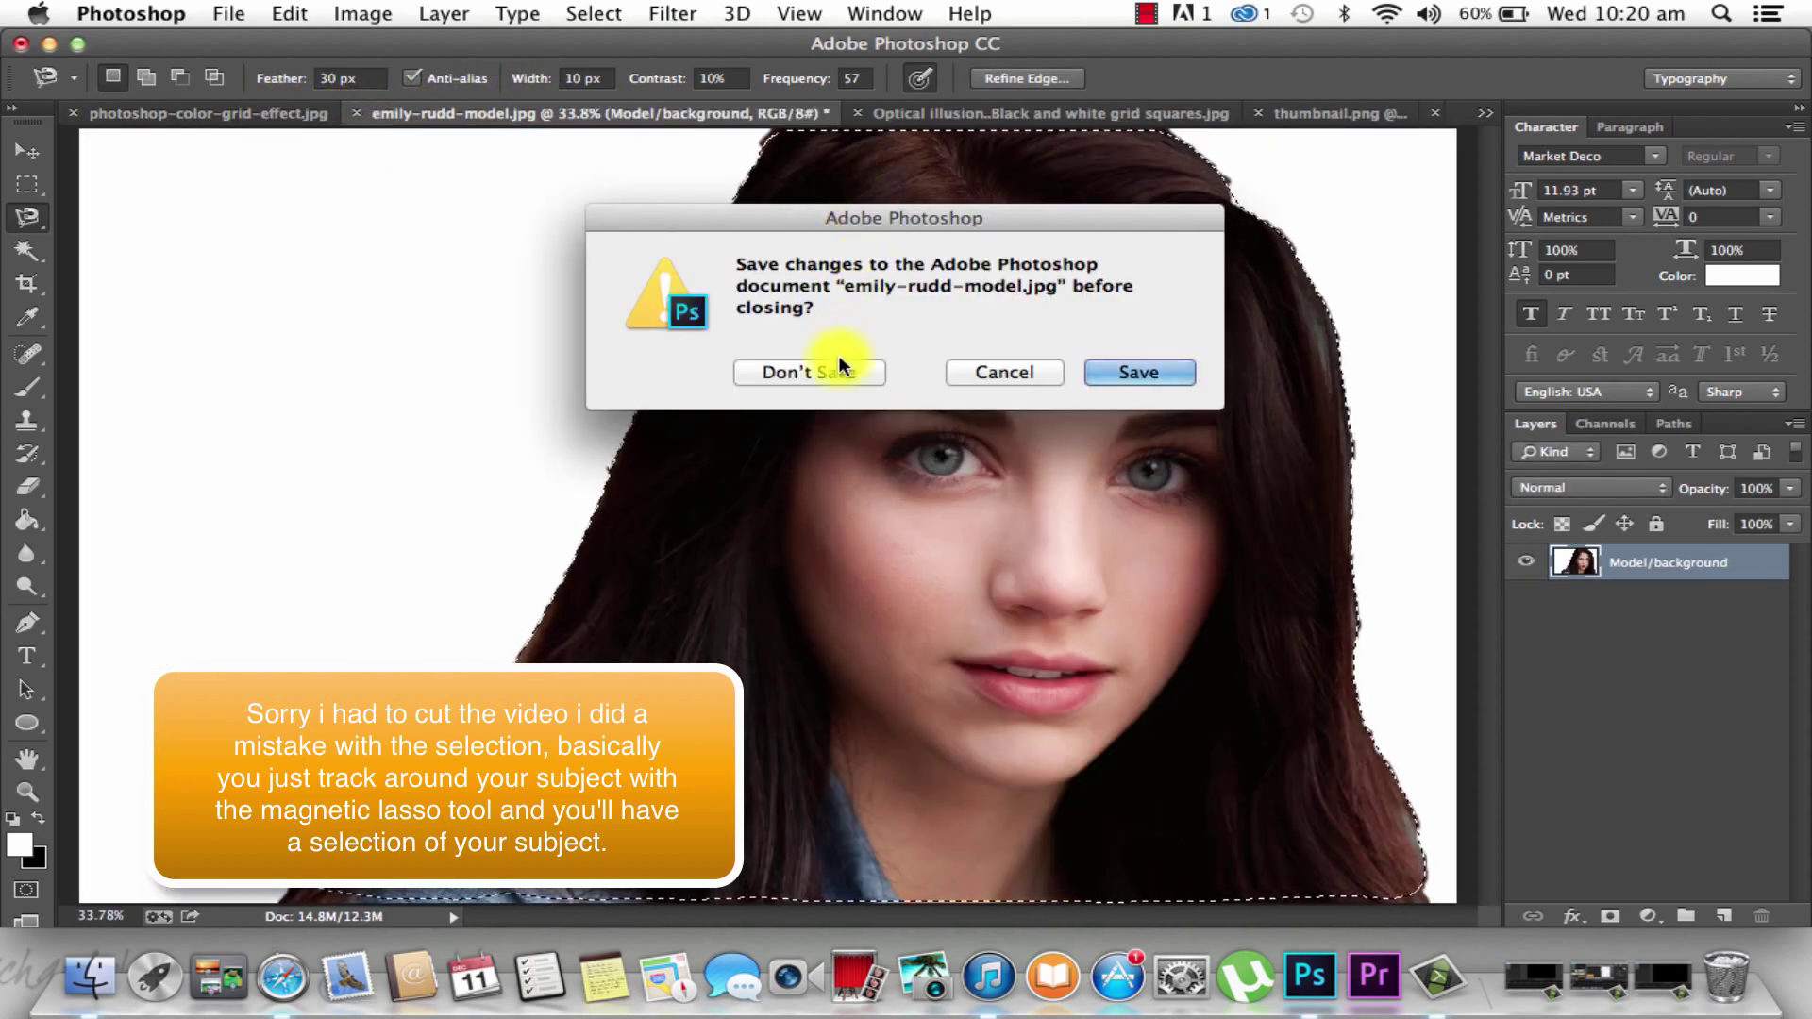
left_click(817, 383)
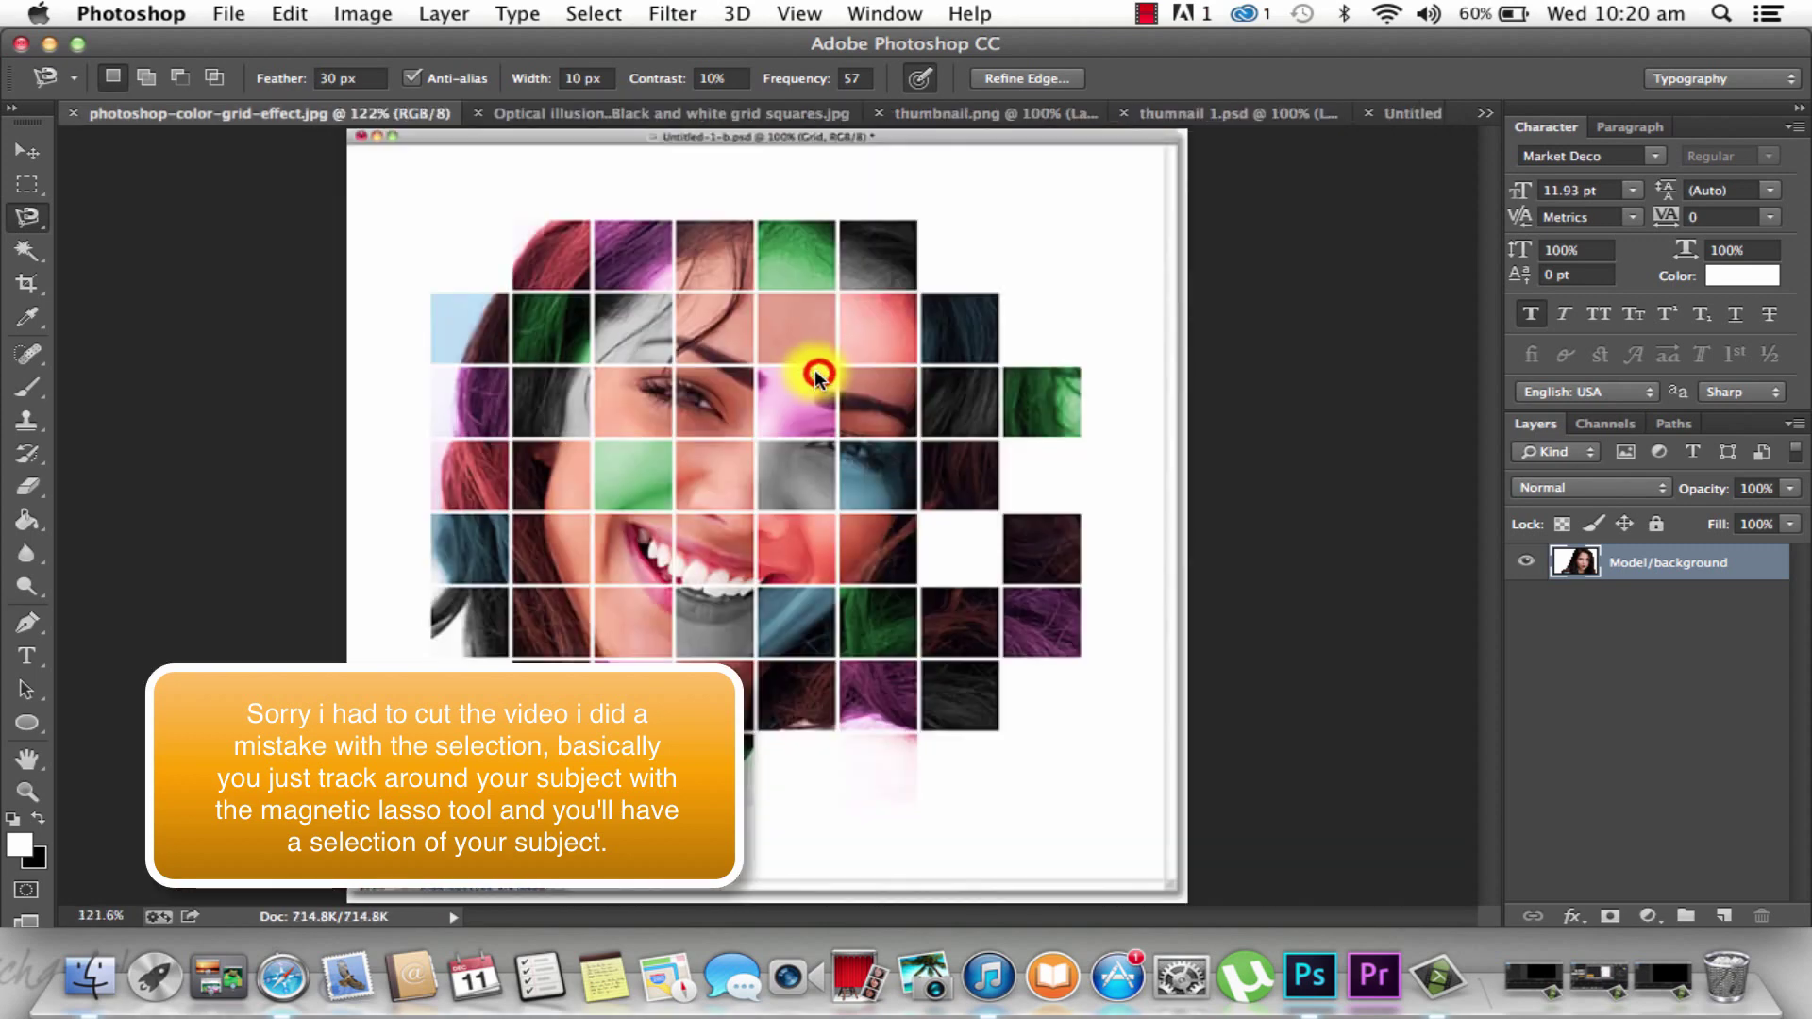
Cycle through the open documents to reach the Untitled-1 portrait
left_click(667, 120)
left_click(1203, 114)
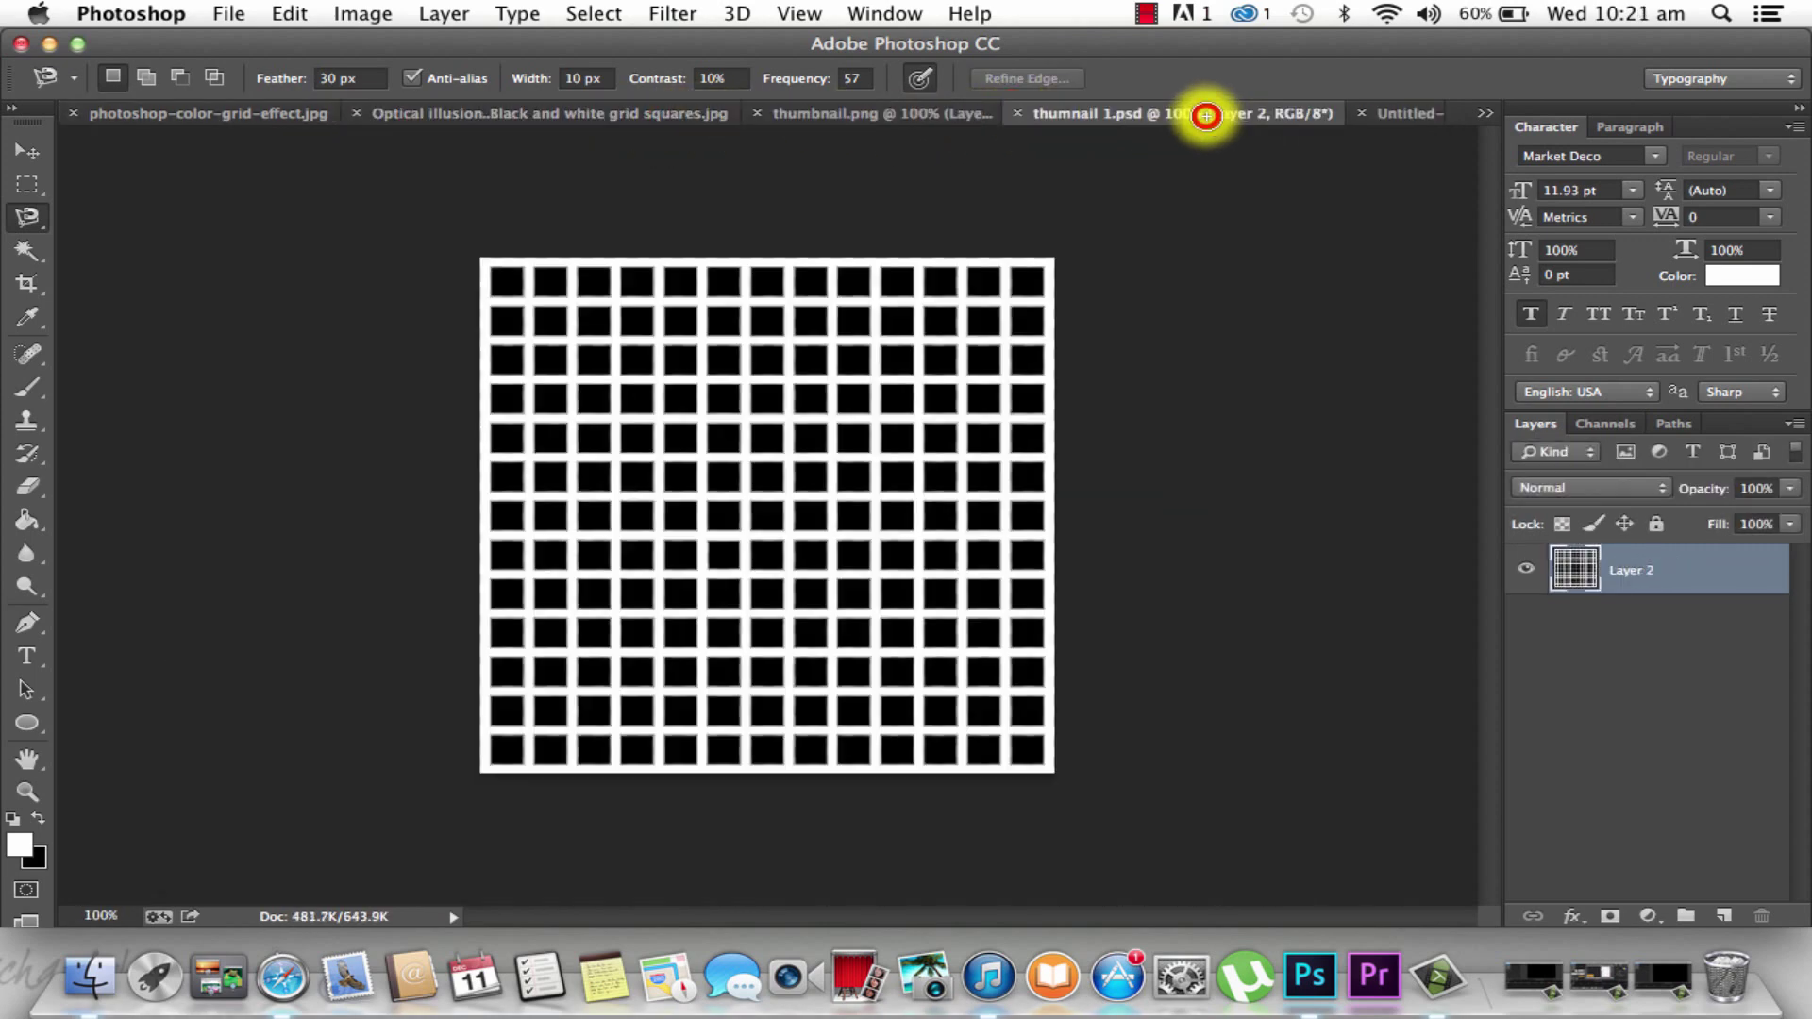
left_click(871, 117)
left_click(1188, 114)
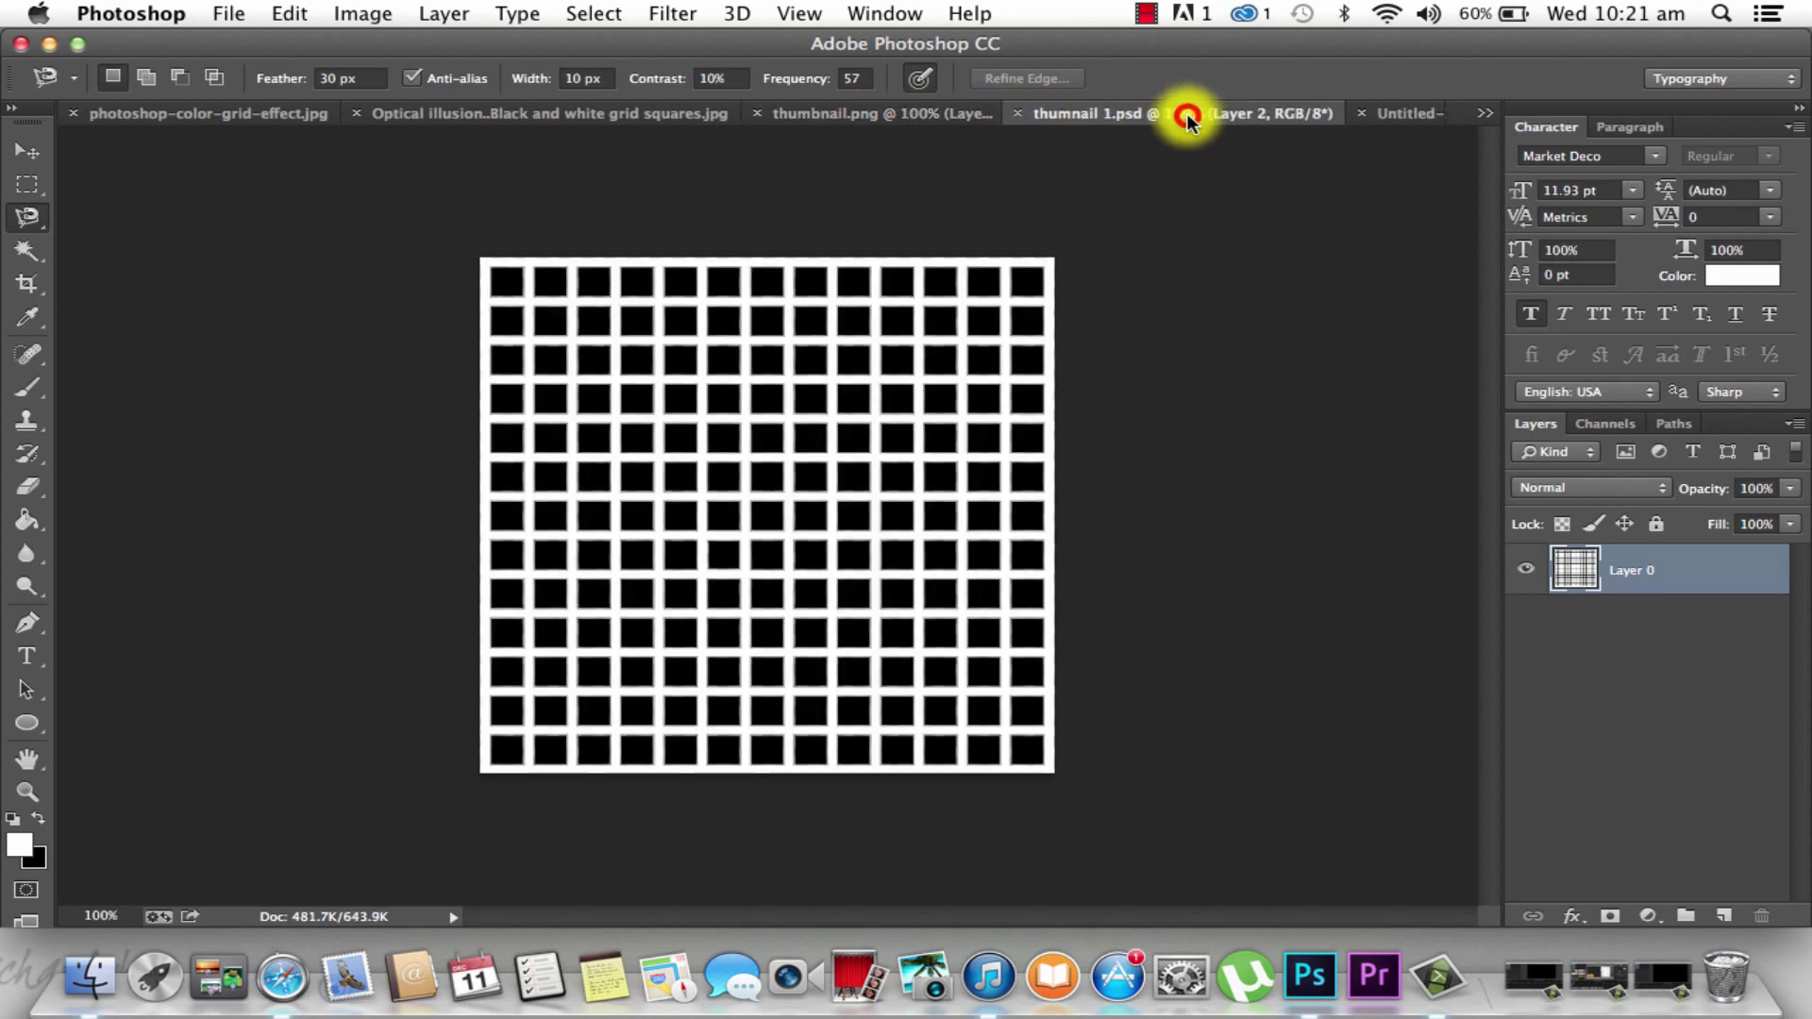
left_click(1387, 115)
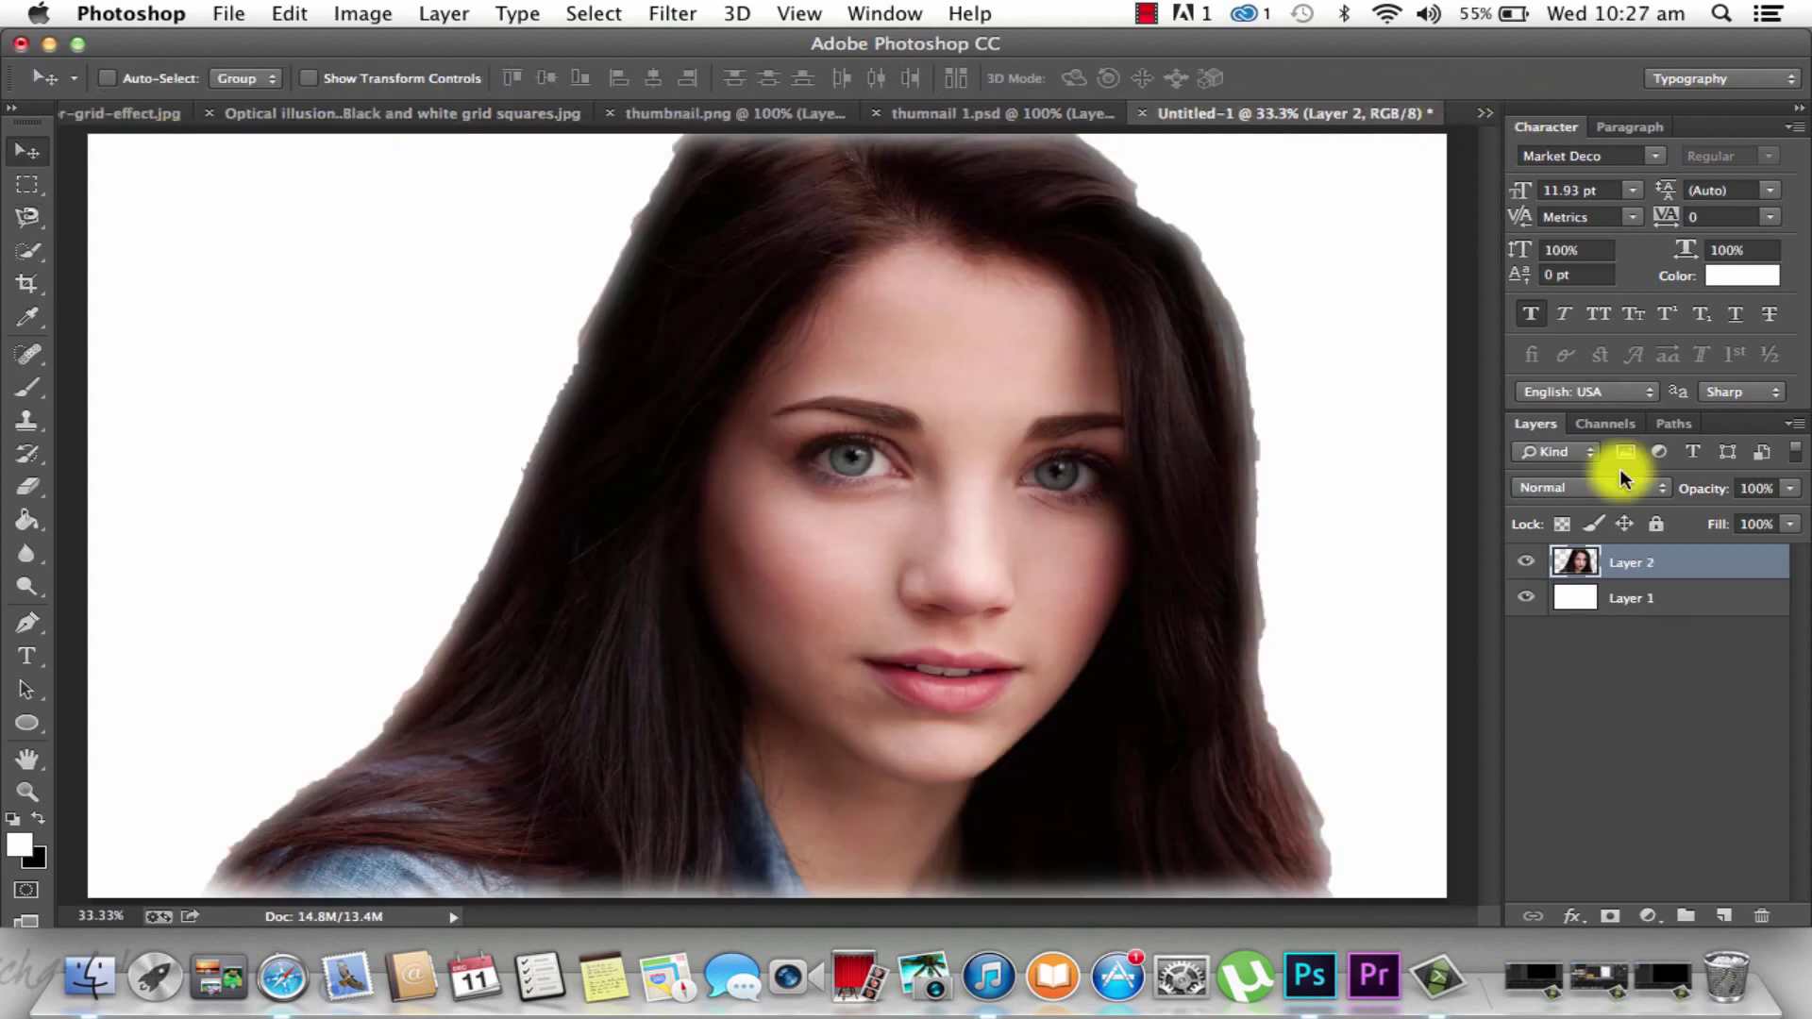
Drag the black-and-white grid into Untitled-1 and scale it to about 446% over the face
left_click(297, 118)
left_click_drag(659, 648, 919, 475)
key("super+t")
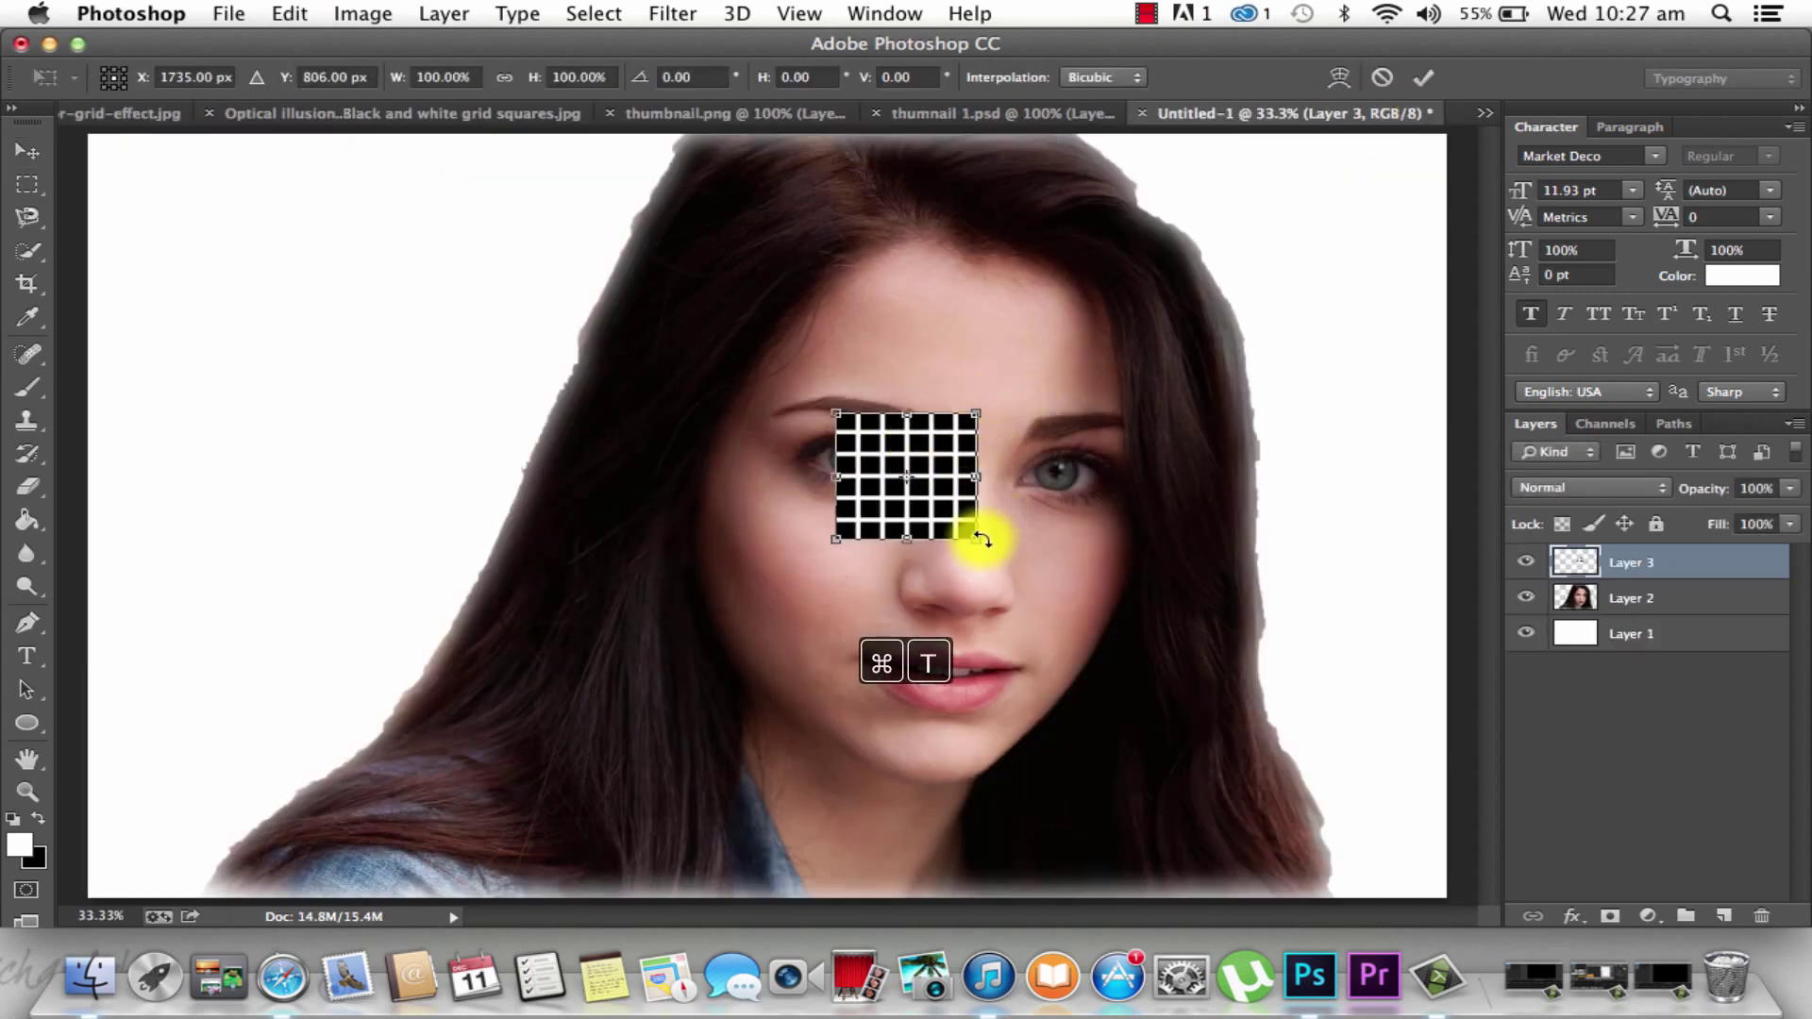
left_click_drag(981, 539, 1359, 740)
left_click_drag(1153, 708, 944, 546)
left_click_drag(1064, 632, 1286, 769)
left_click_drag(1086, 694, 1127, 681)
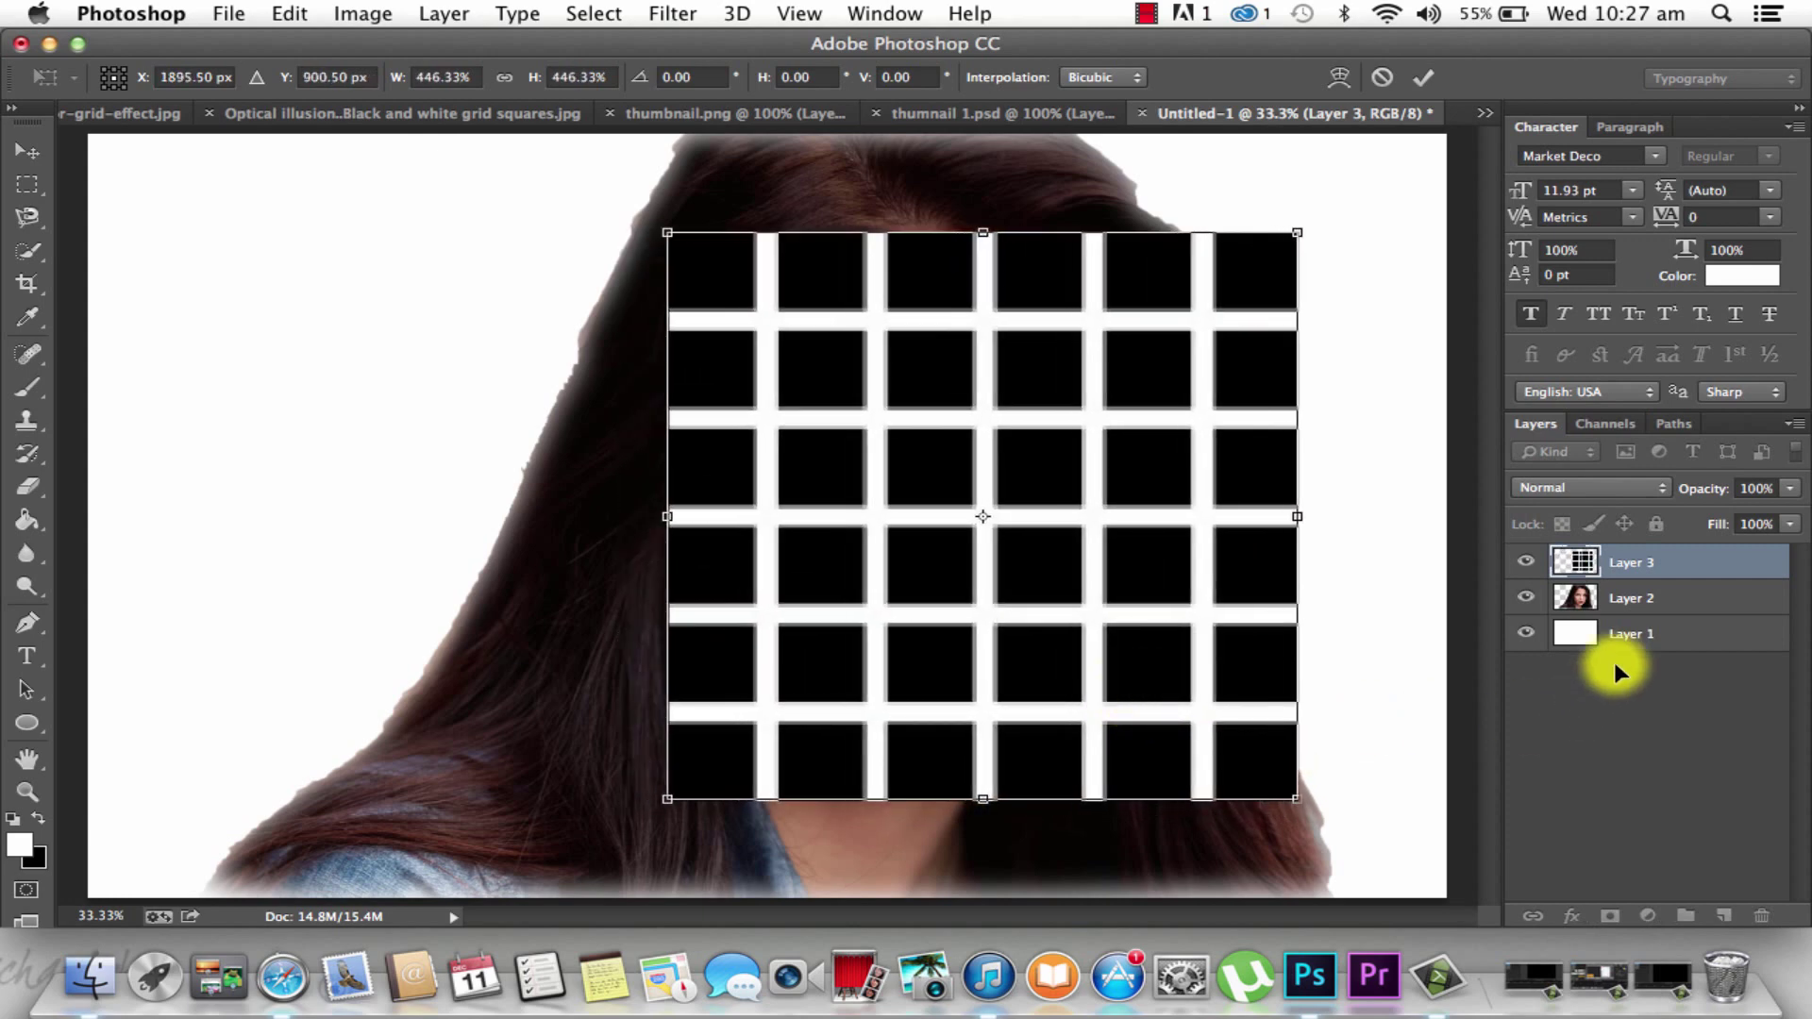
Set the grid layer to Overlay and enlarge it to about 510% over the face
left_click(1622, 485)
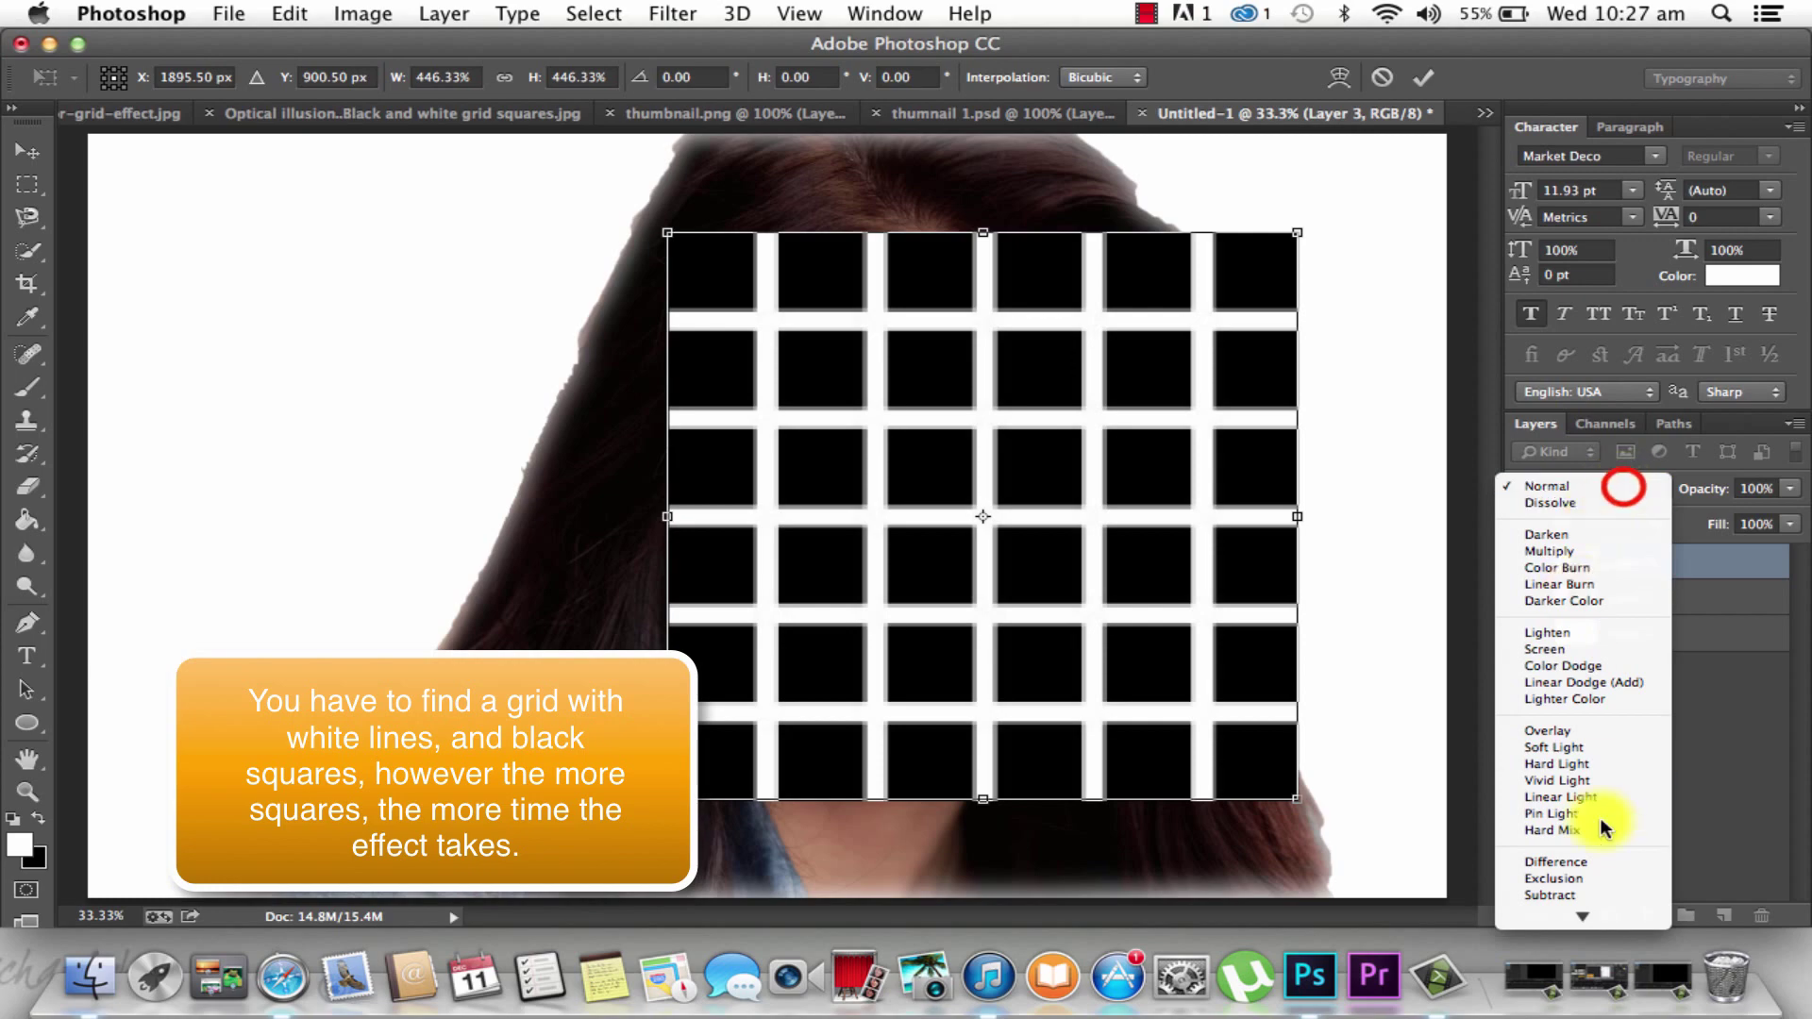
left_click(1571, 731)
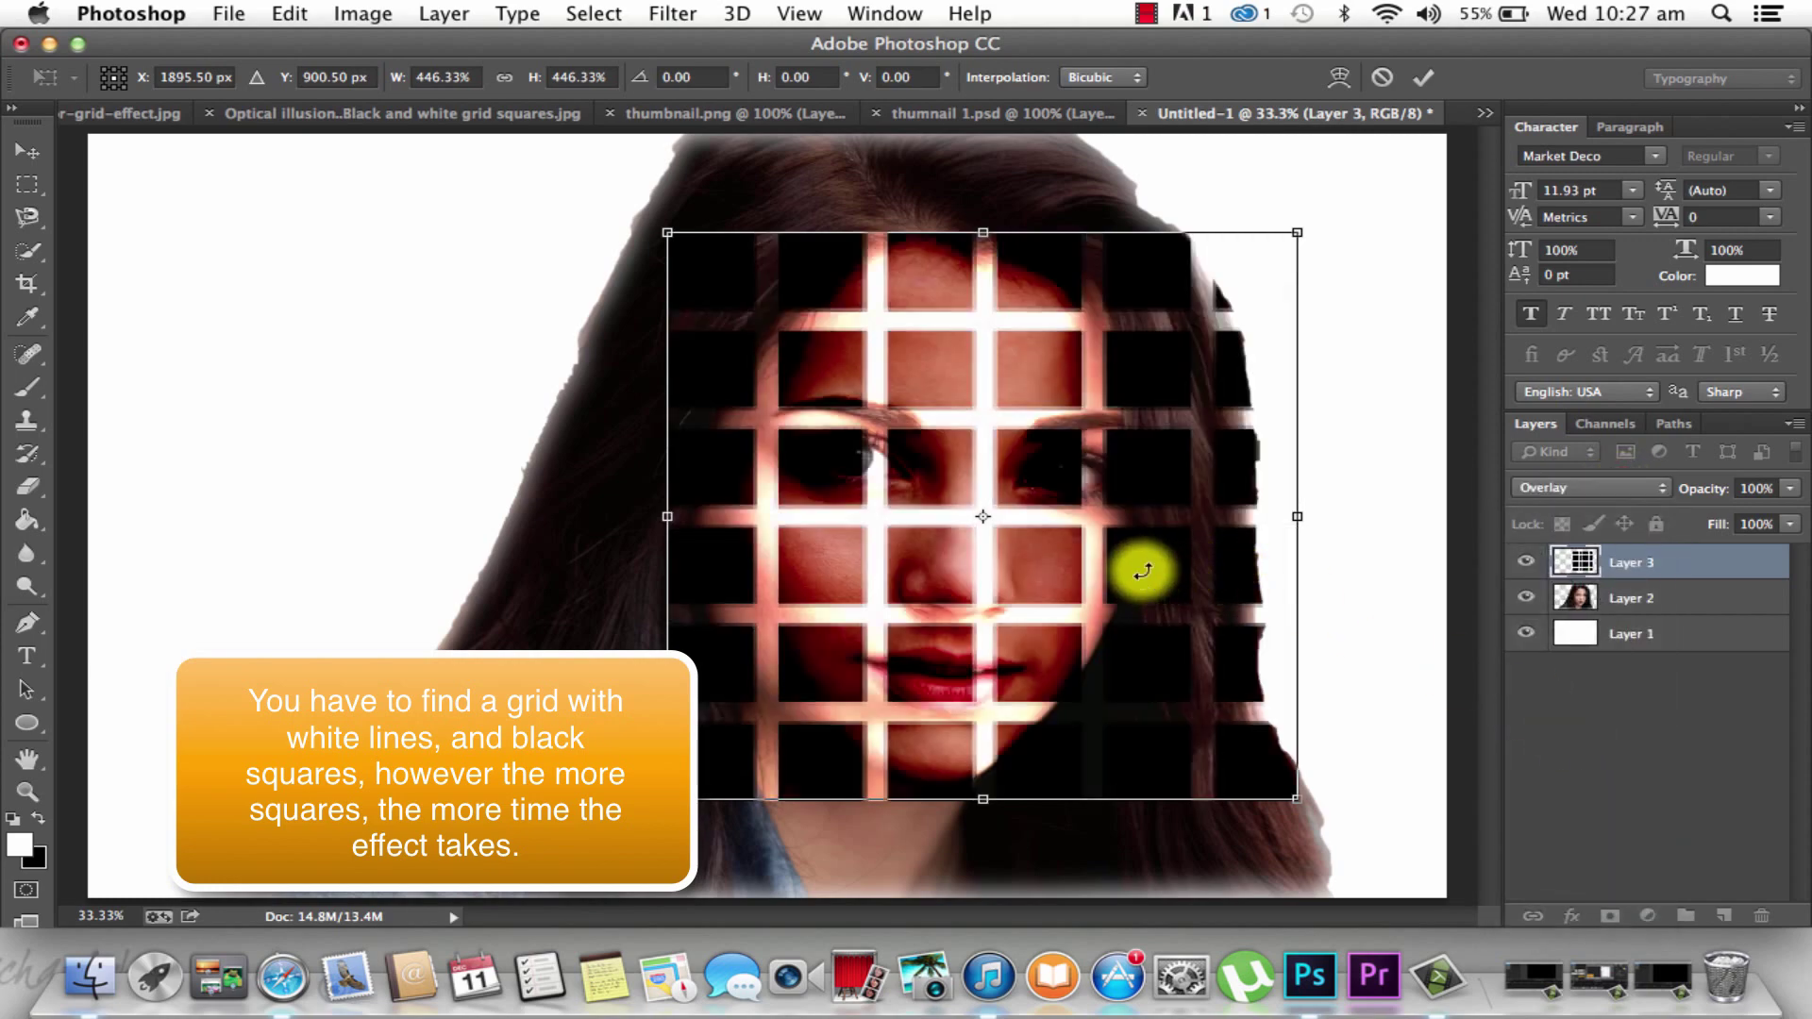
mouse_move(1142, 571)
left_mouse_down()
mouse_move(1163, 512)
mouse_move(952, 505)
mouse_move(1063, 564)
mouse_move(1136, 547)
left_mouse_up()
left_click_drag(661, 211, 492, 186)
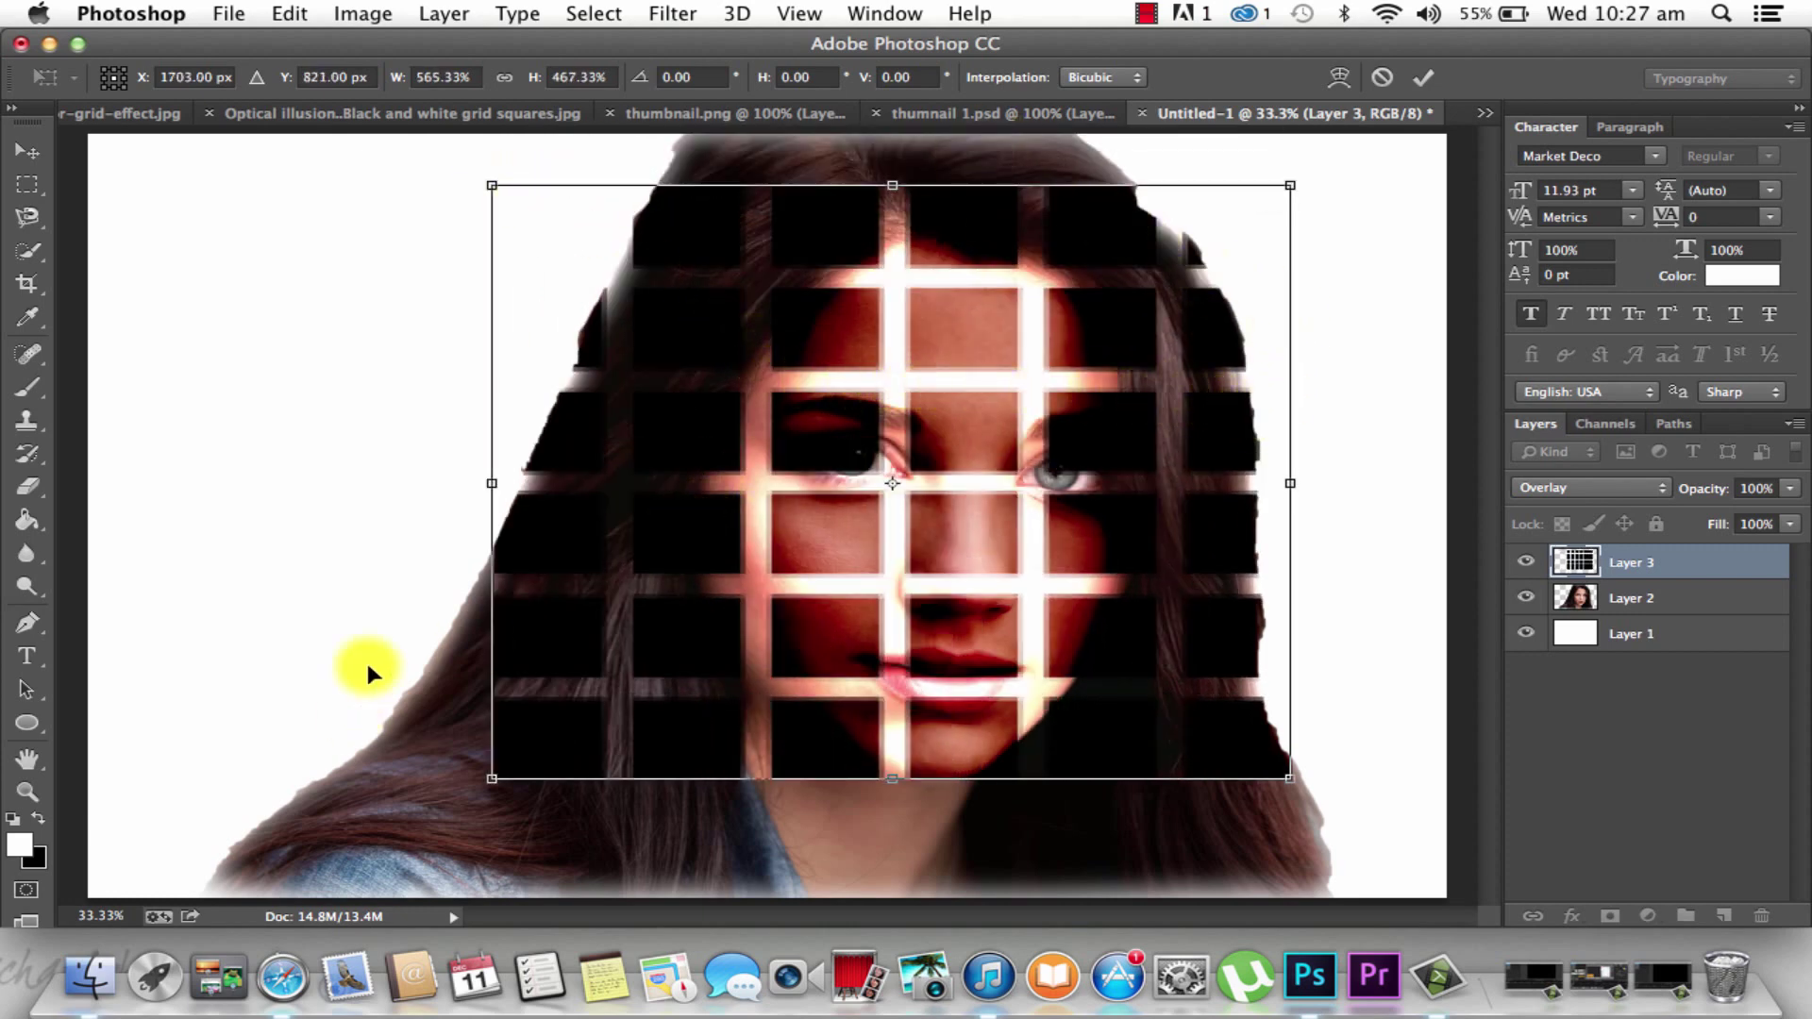
Commit the grid's new size and position and return it to Normal blending
left_click(1425, 80)
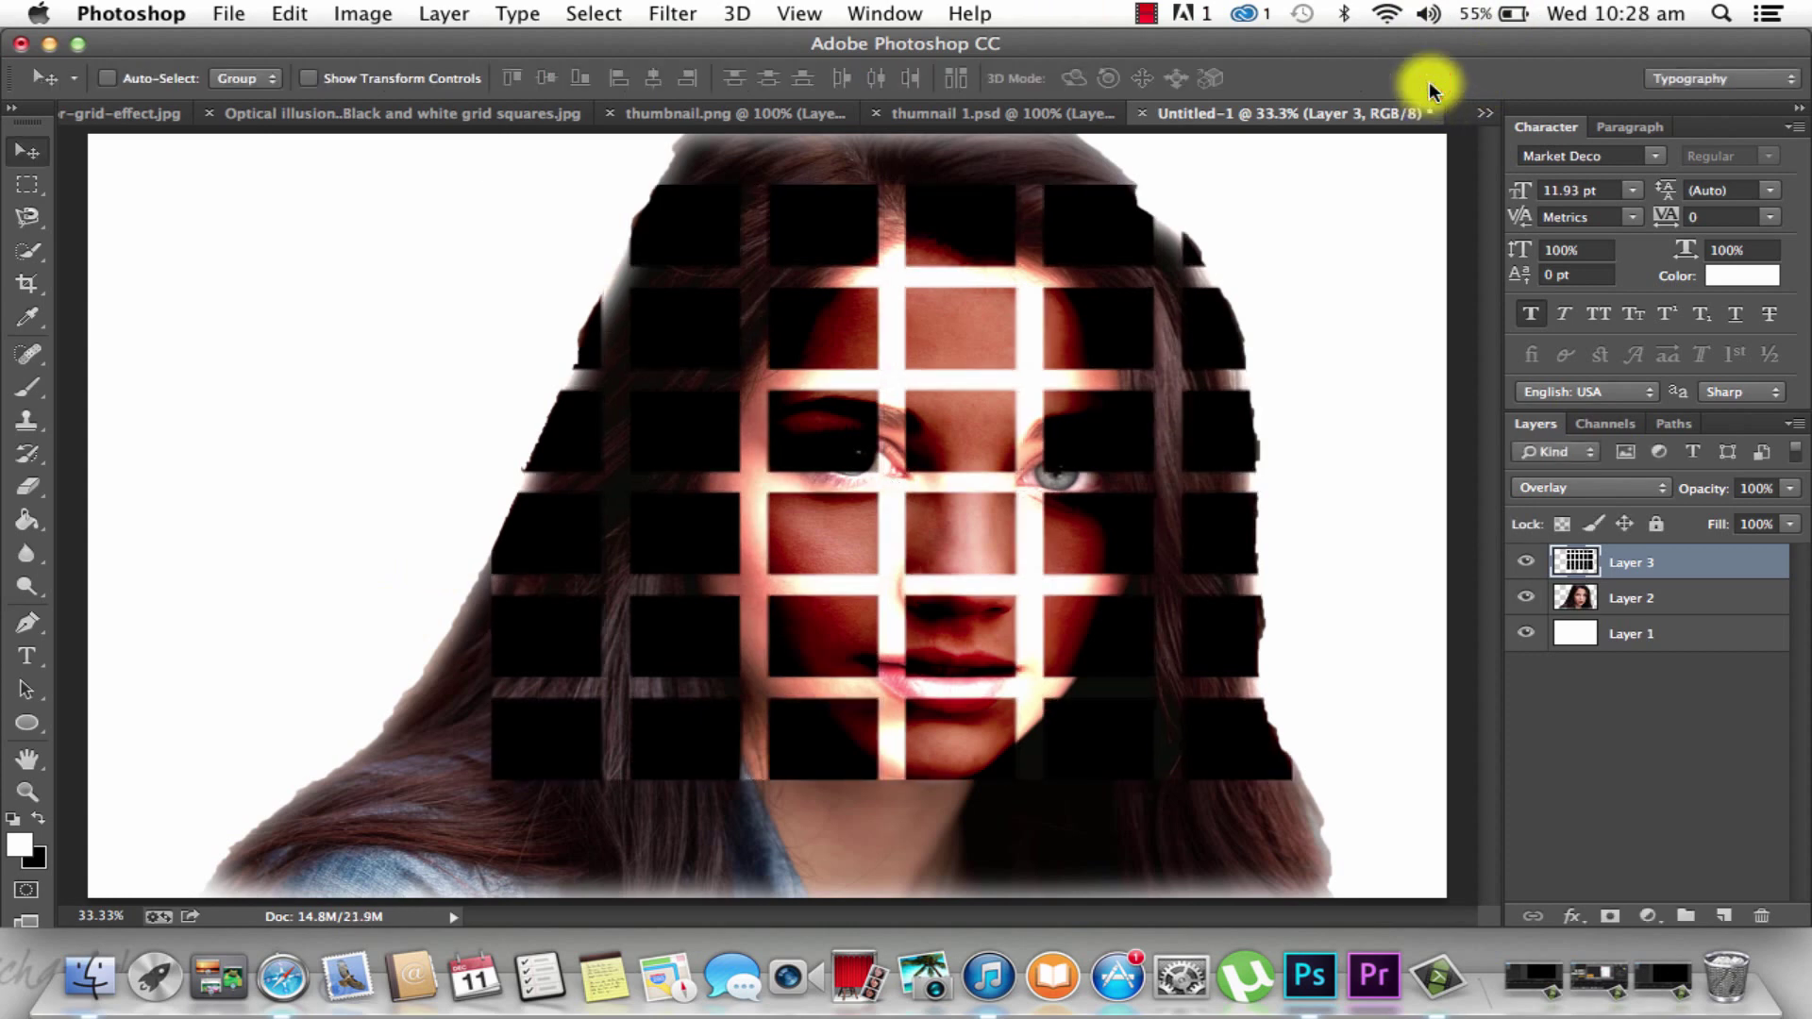
left_click(1635, 487)
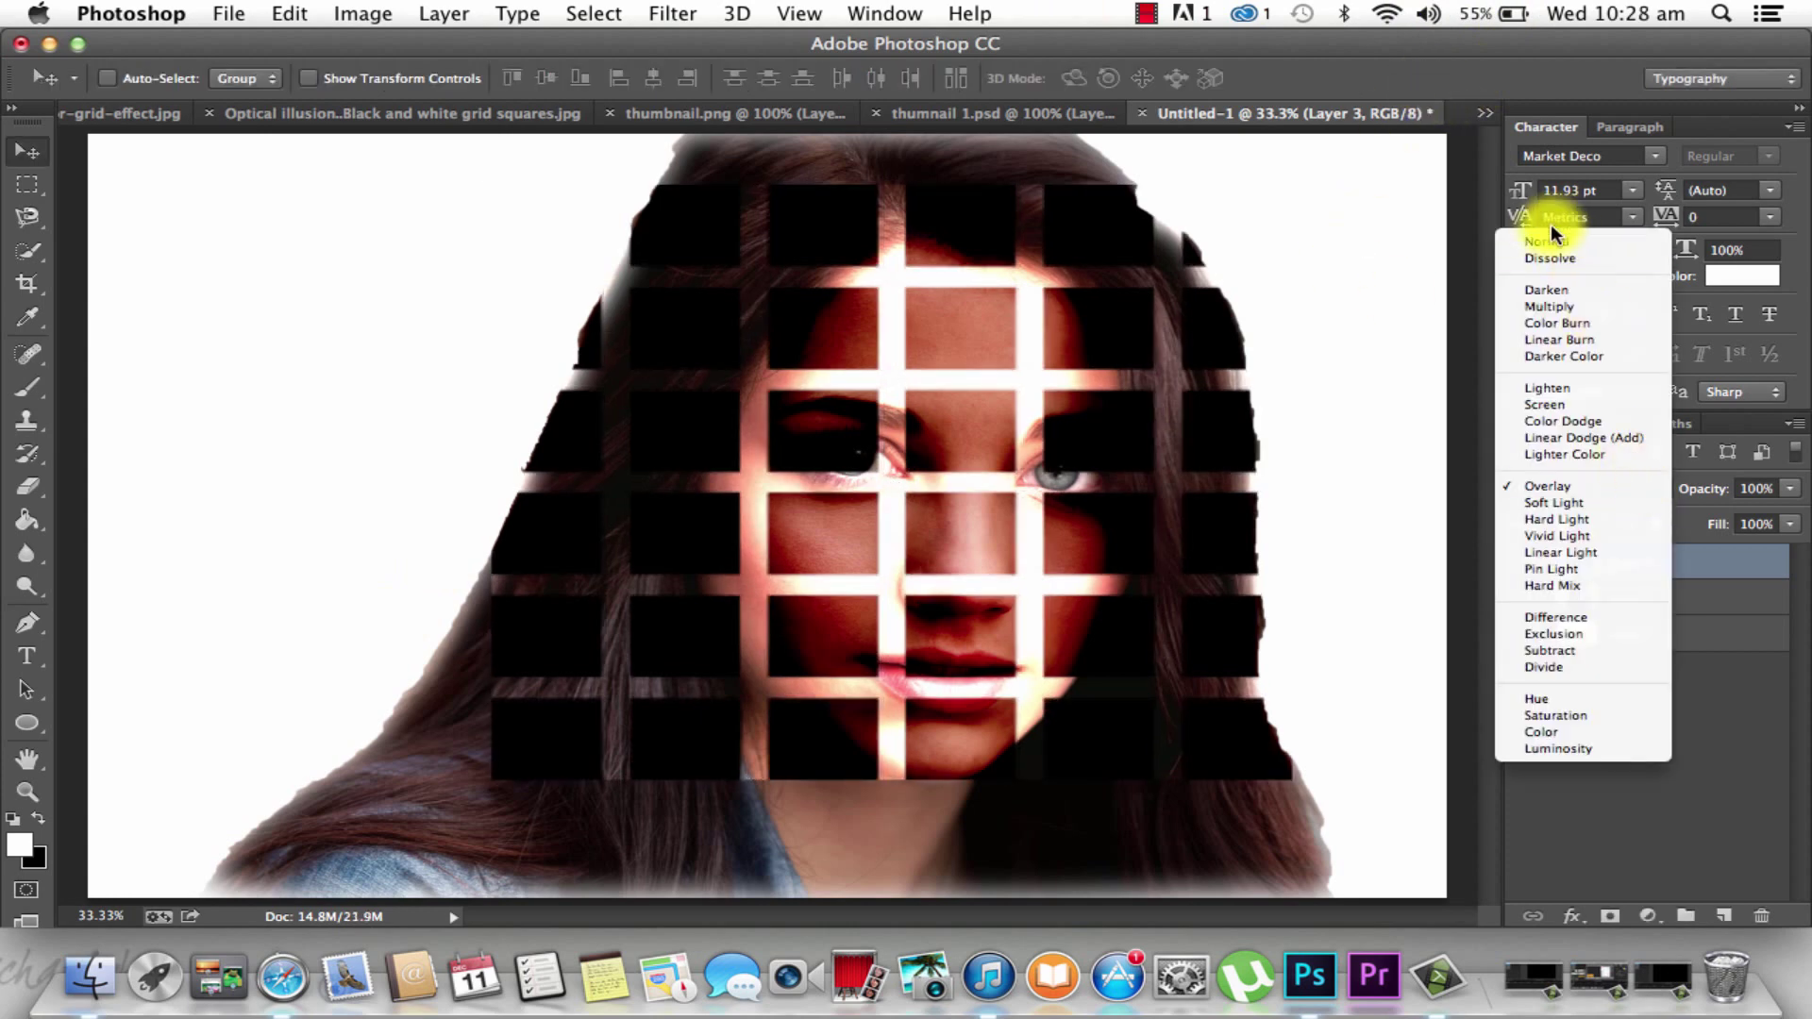
left_click(1549, 242)
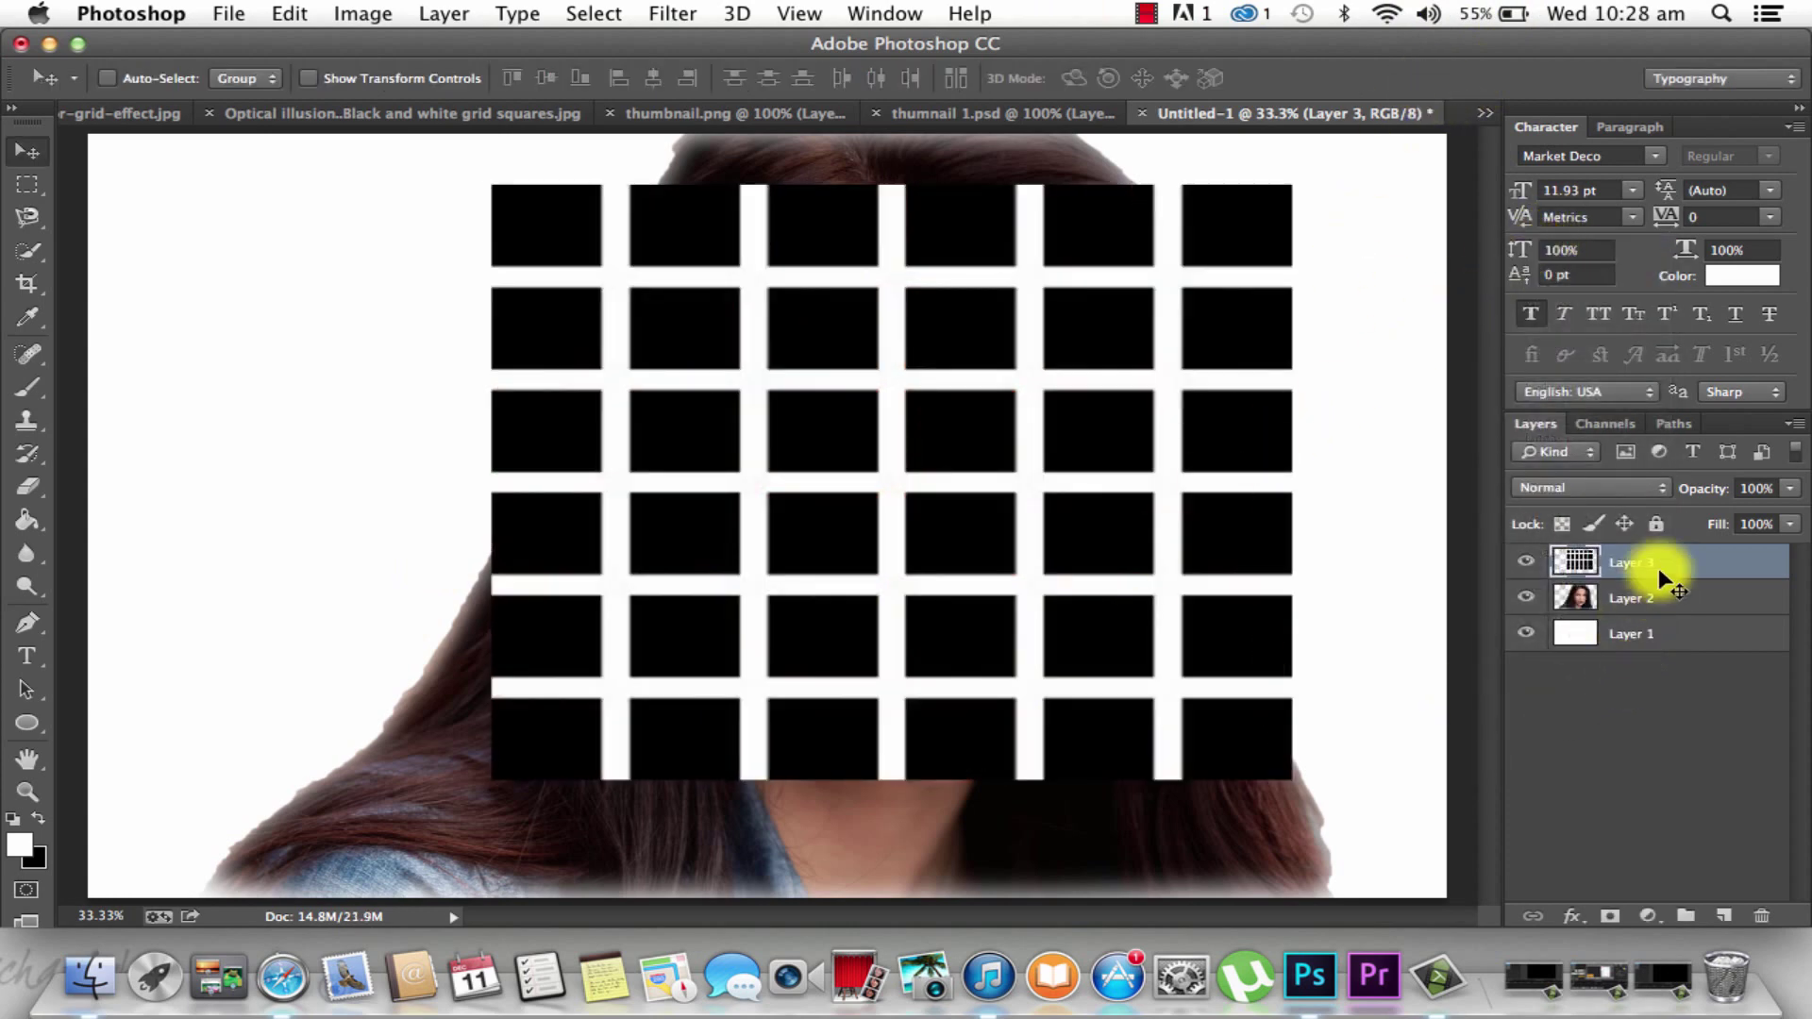
Merge the portrait into the white background layer and name it 'Model/background\'
left_click(1645, 633)
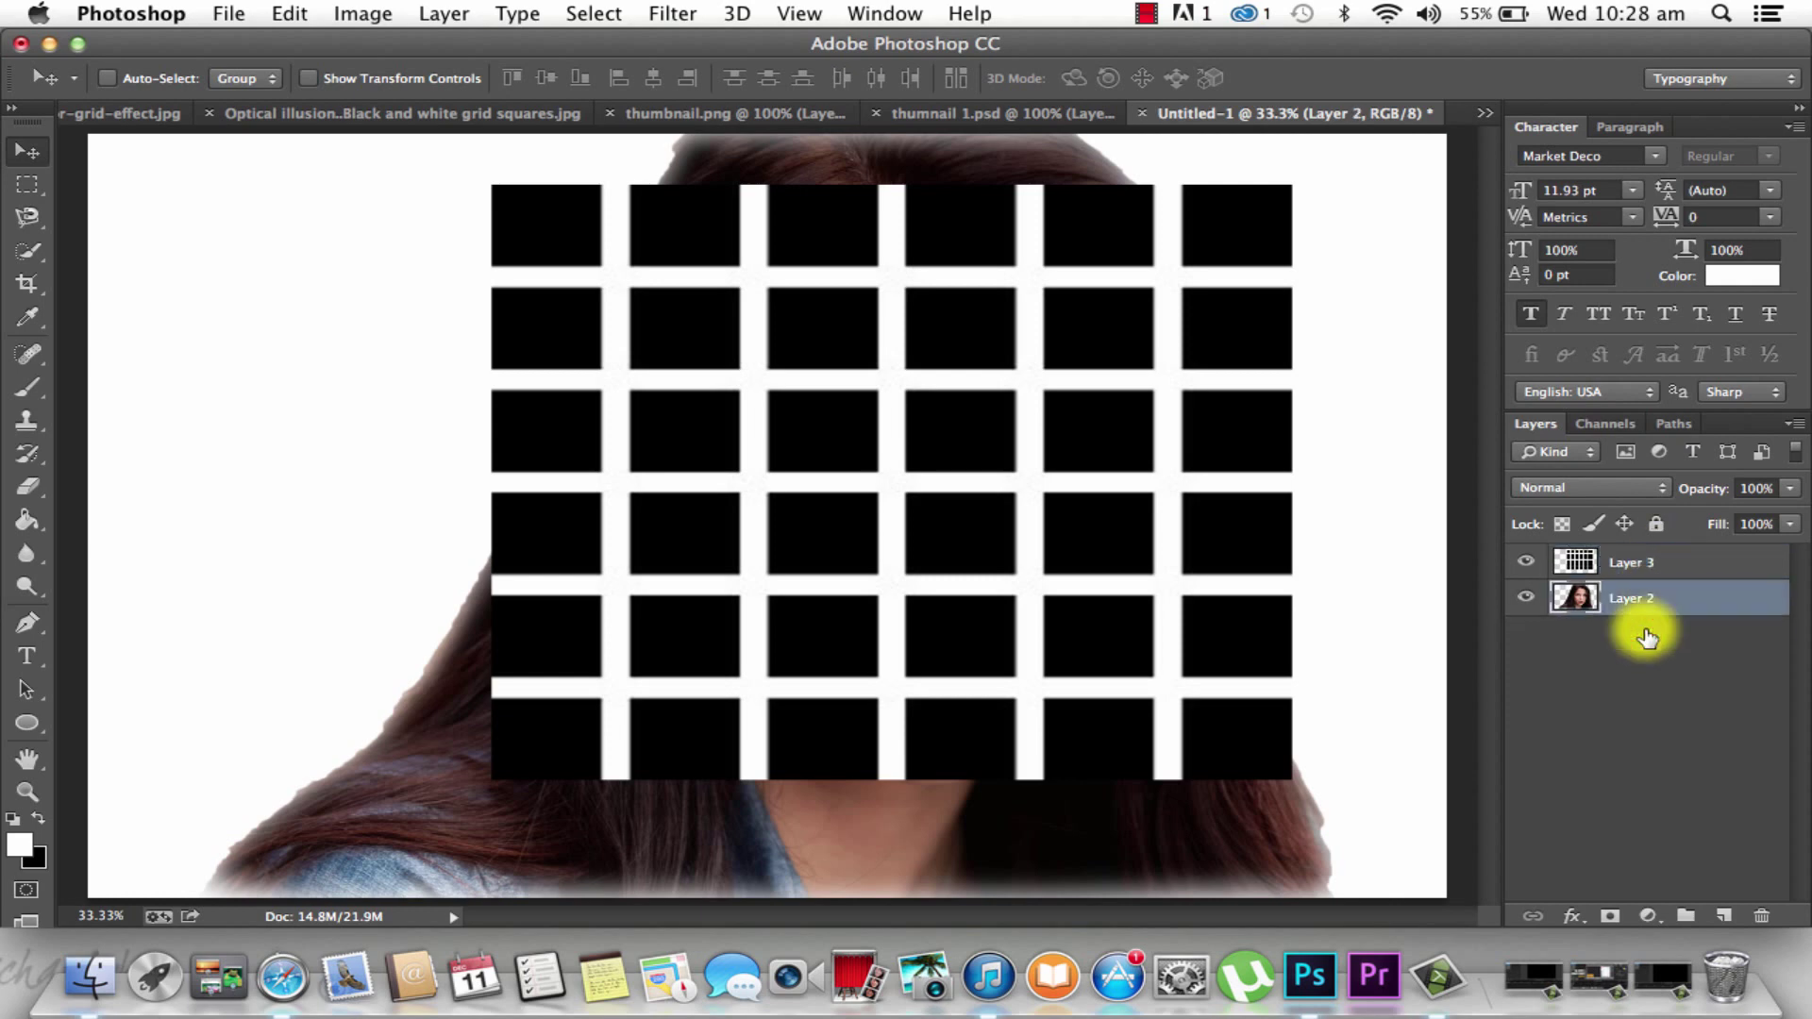
key("BackSpace")
key("super+z")
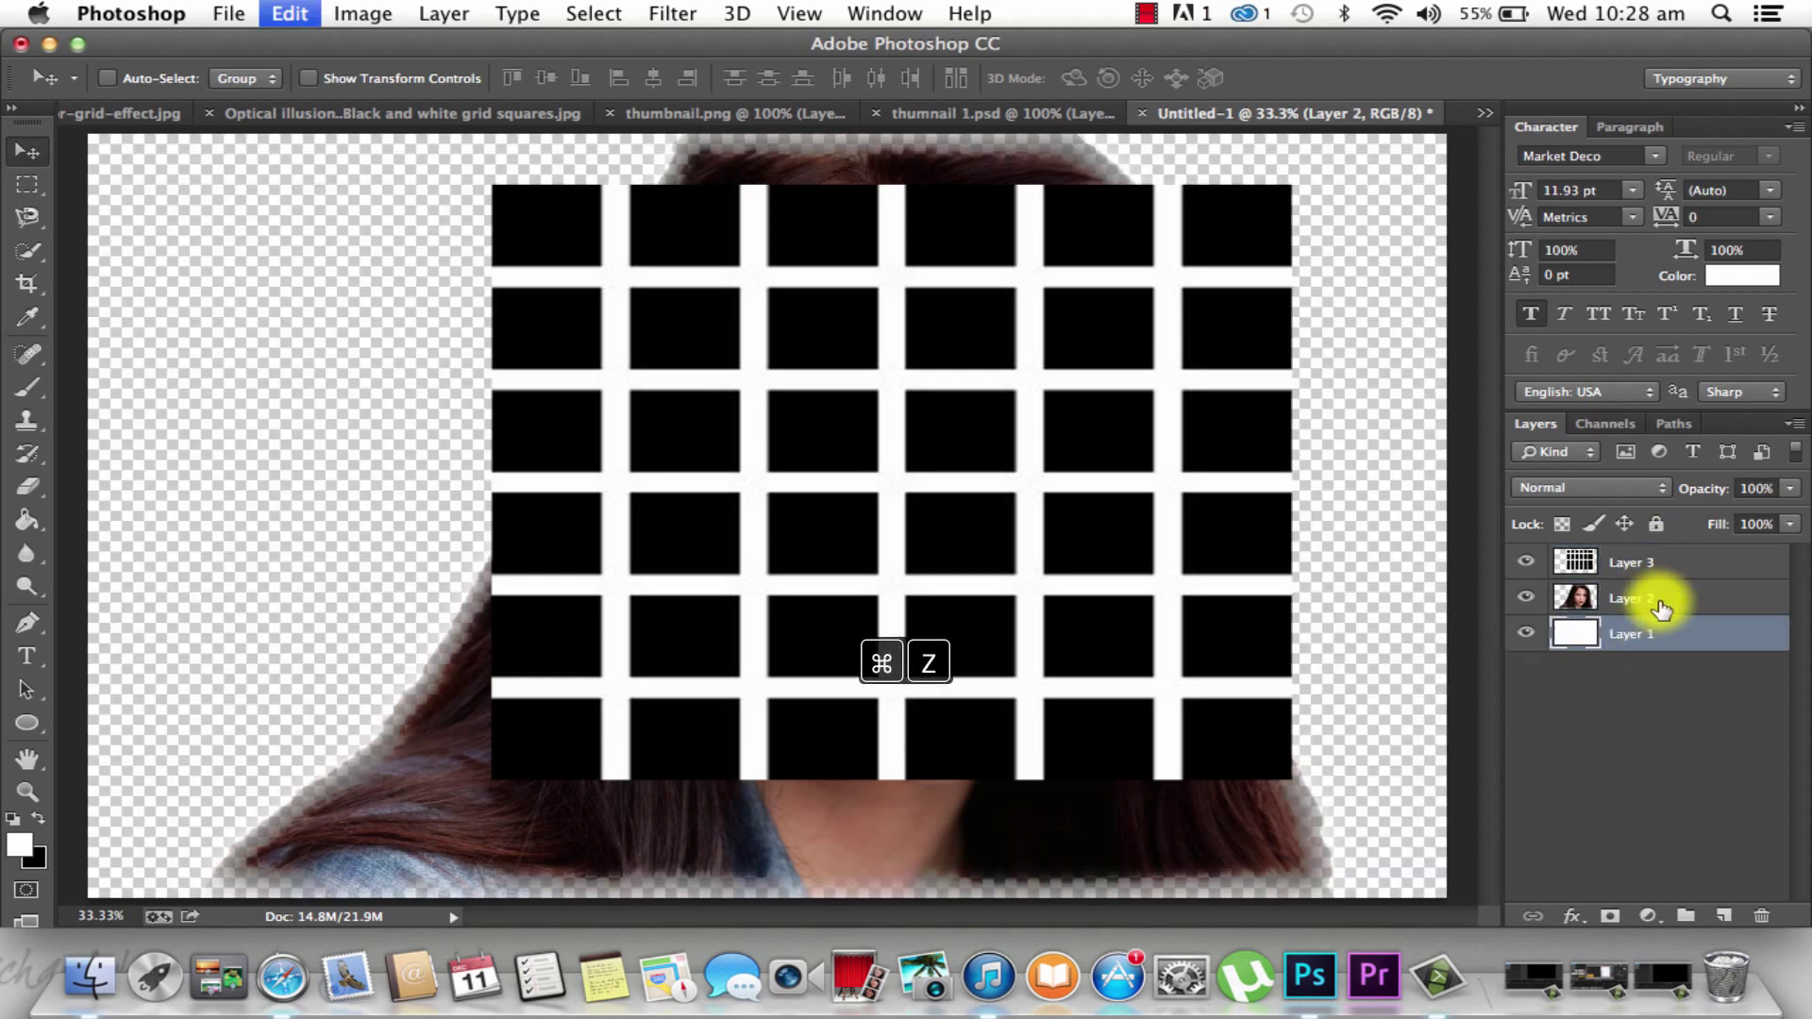
left_click(1663, 601)
key("super+e")
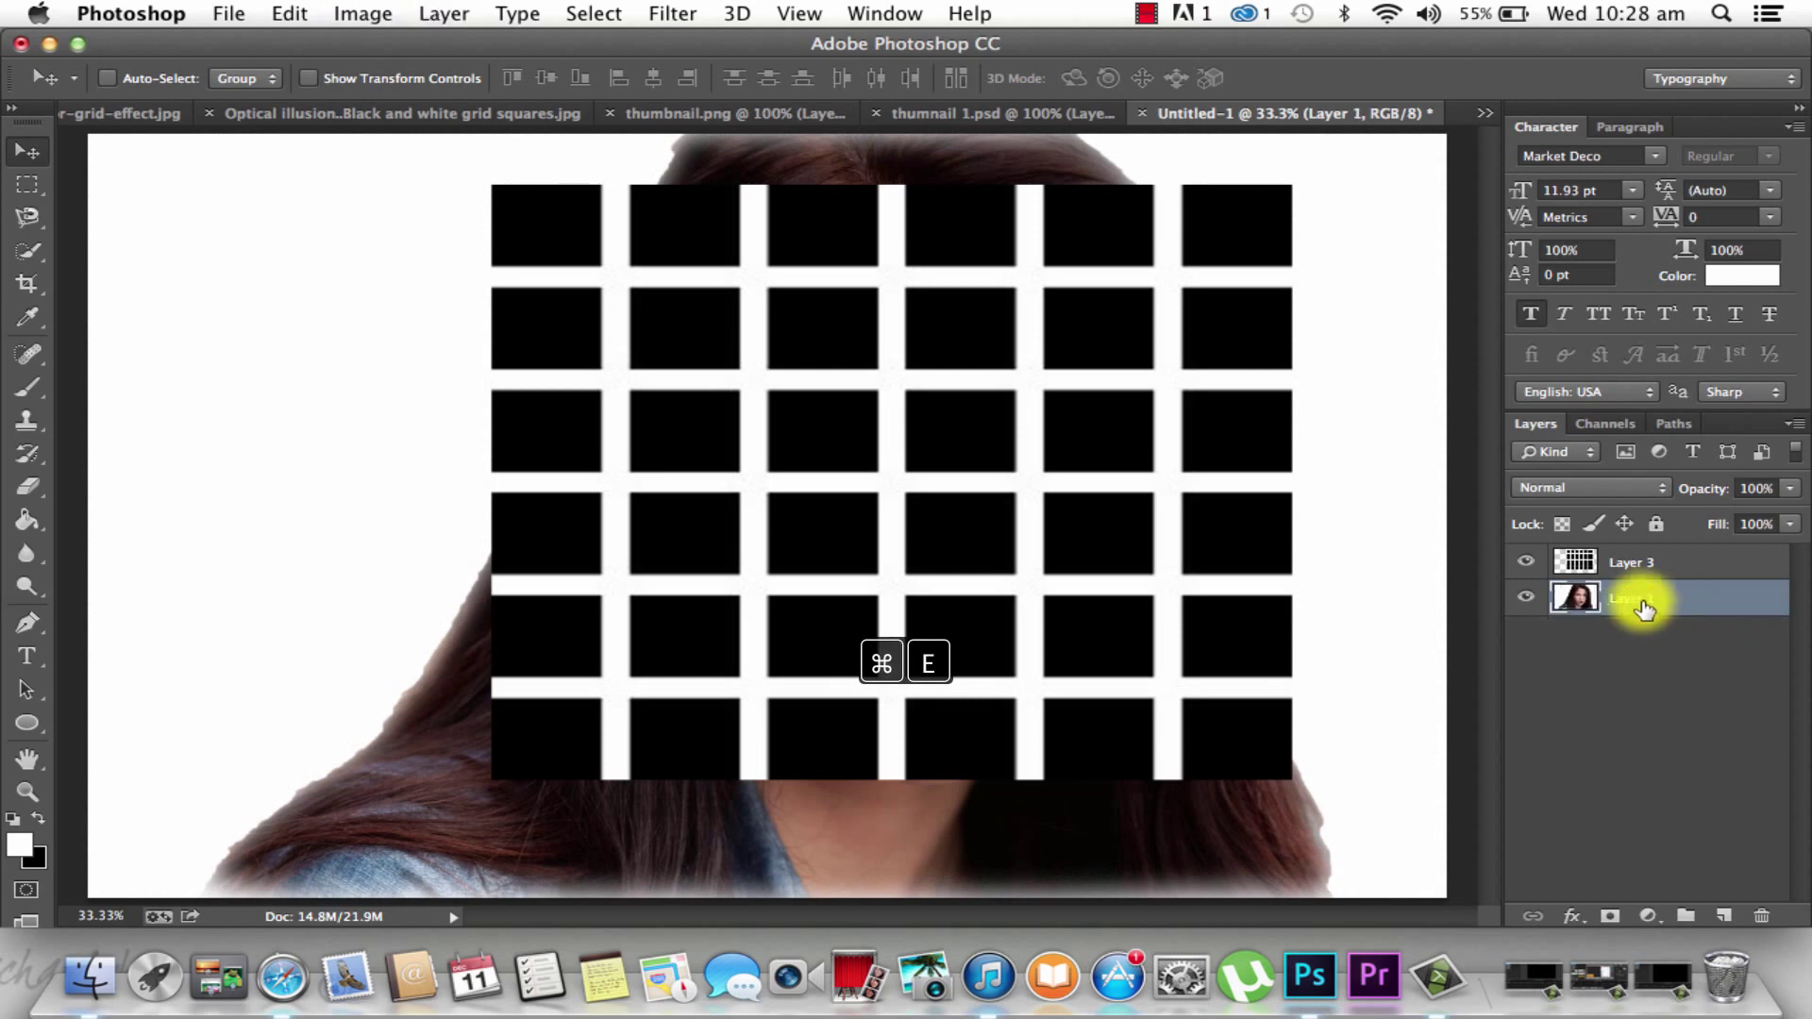
double_click(1632, 601)
type("Model/background")
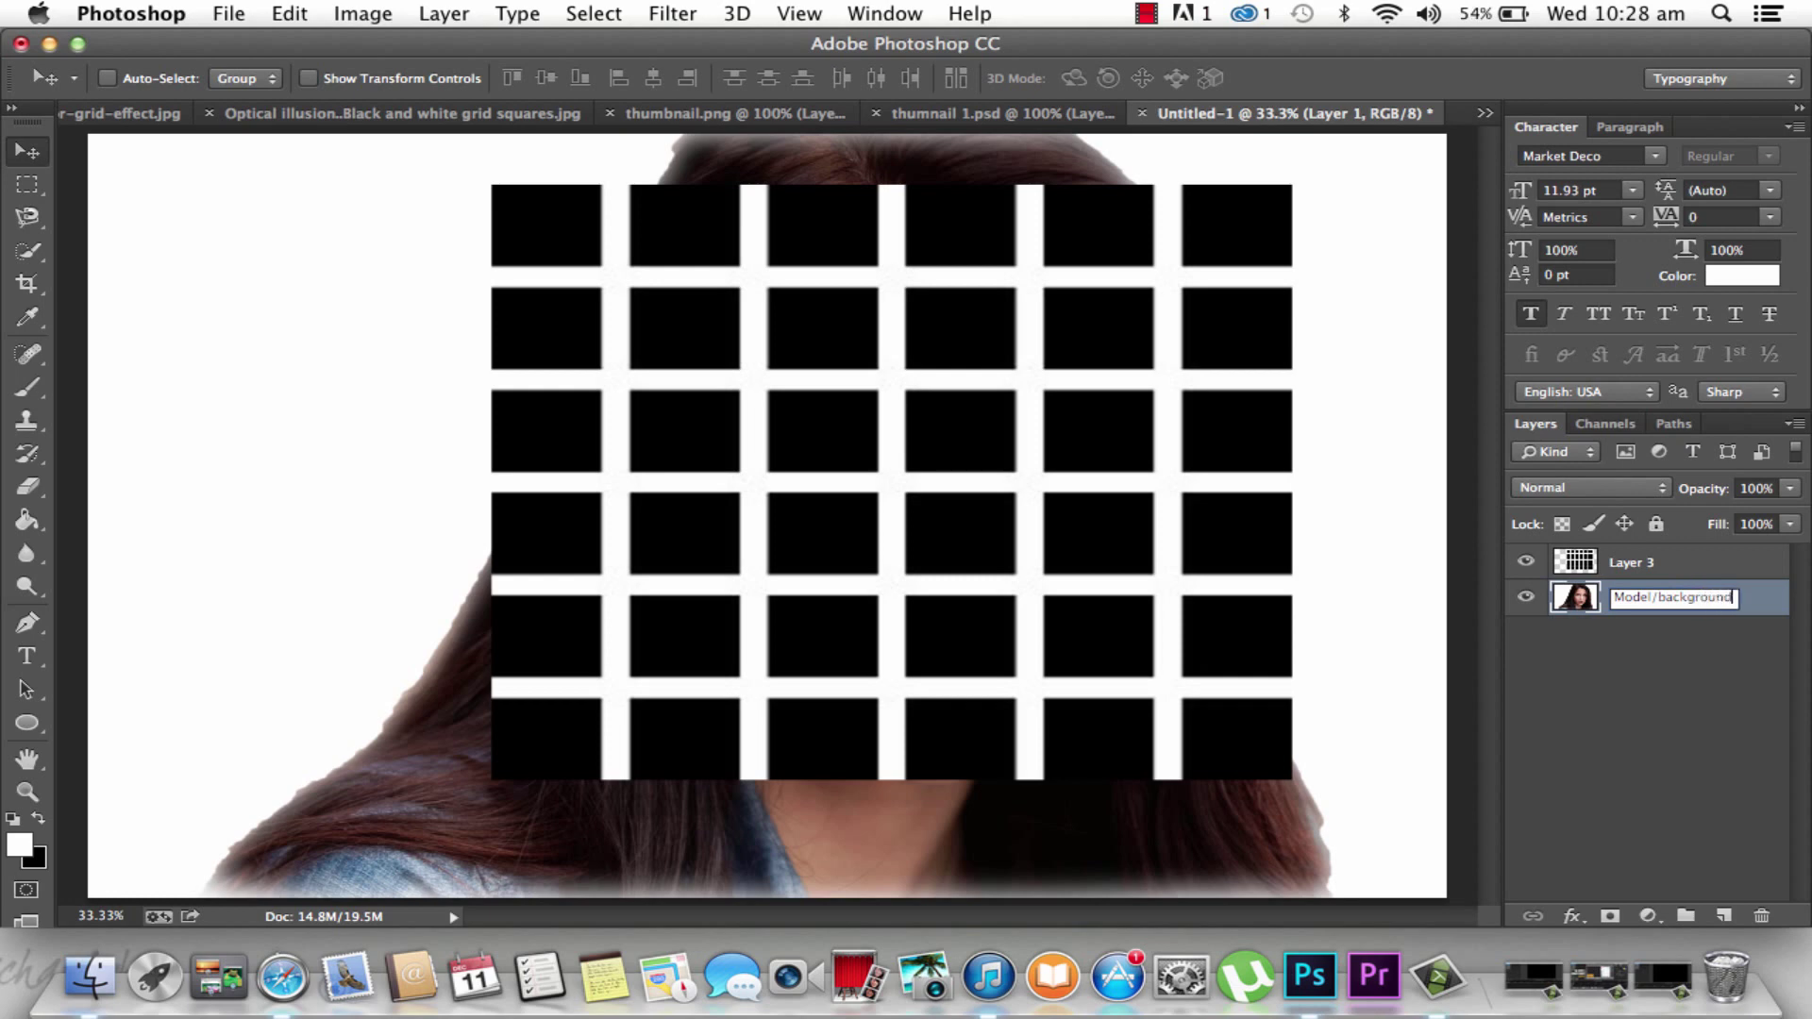
type("\\")
key("Return")
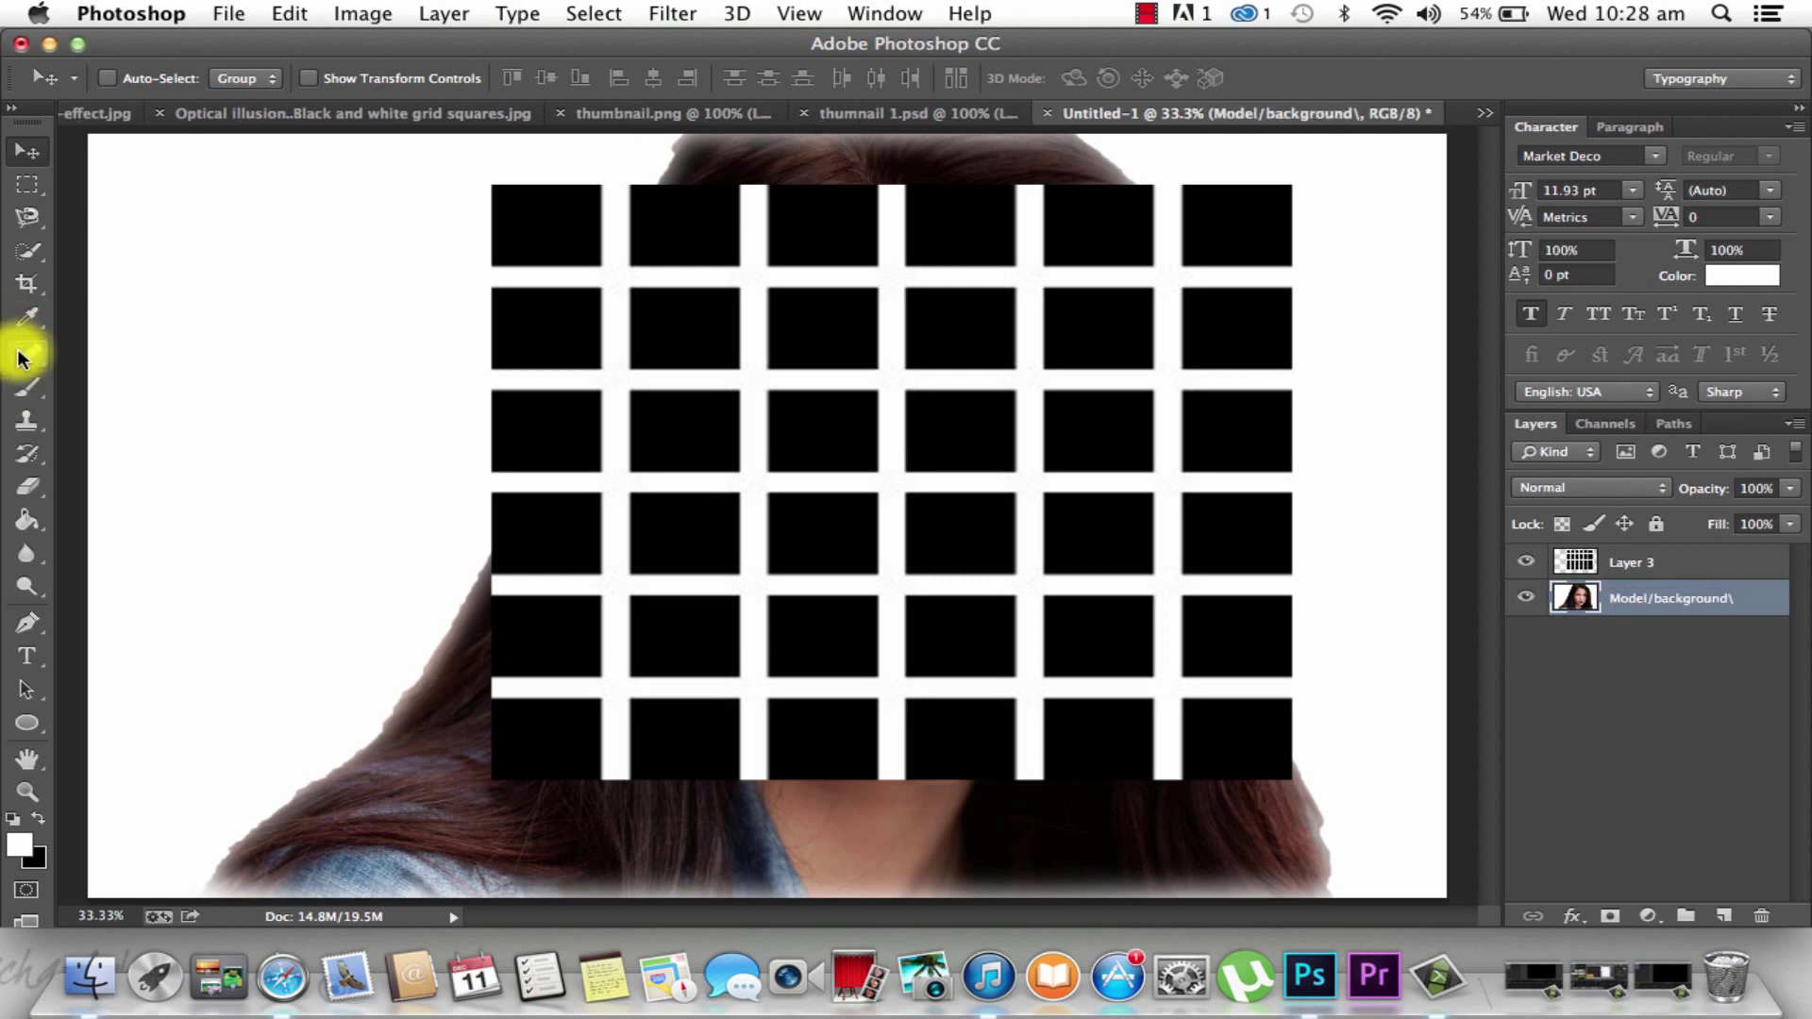
Rename Layer 3 to 'square grid' and Quick-Select one third-row black square
left_click(27, 249)
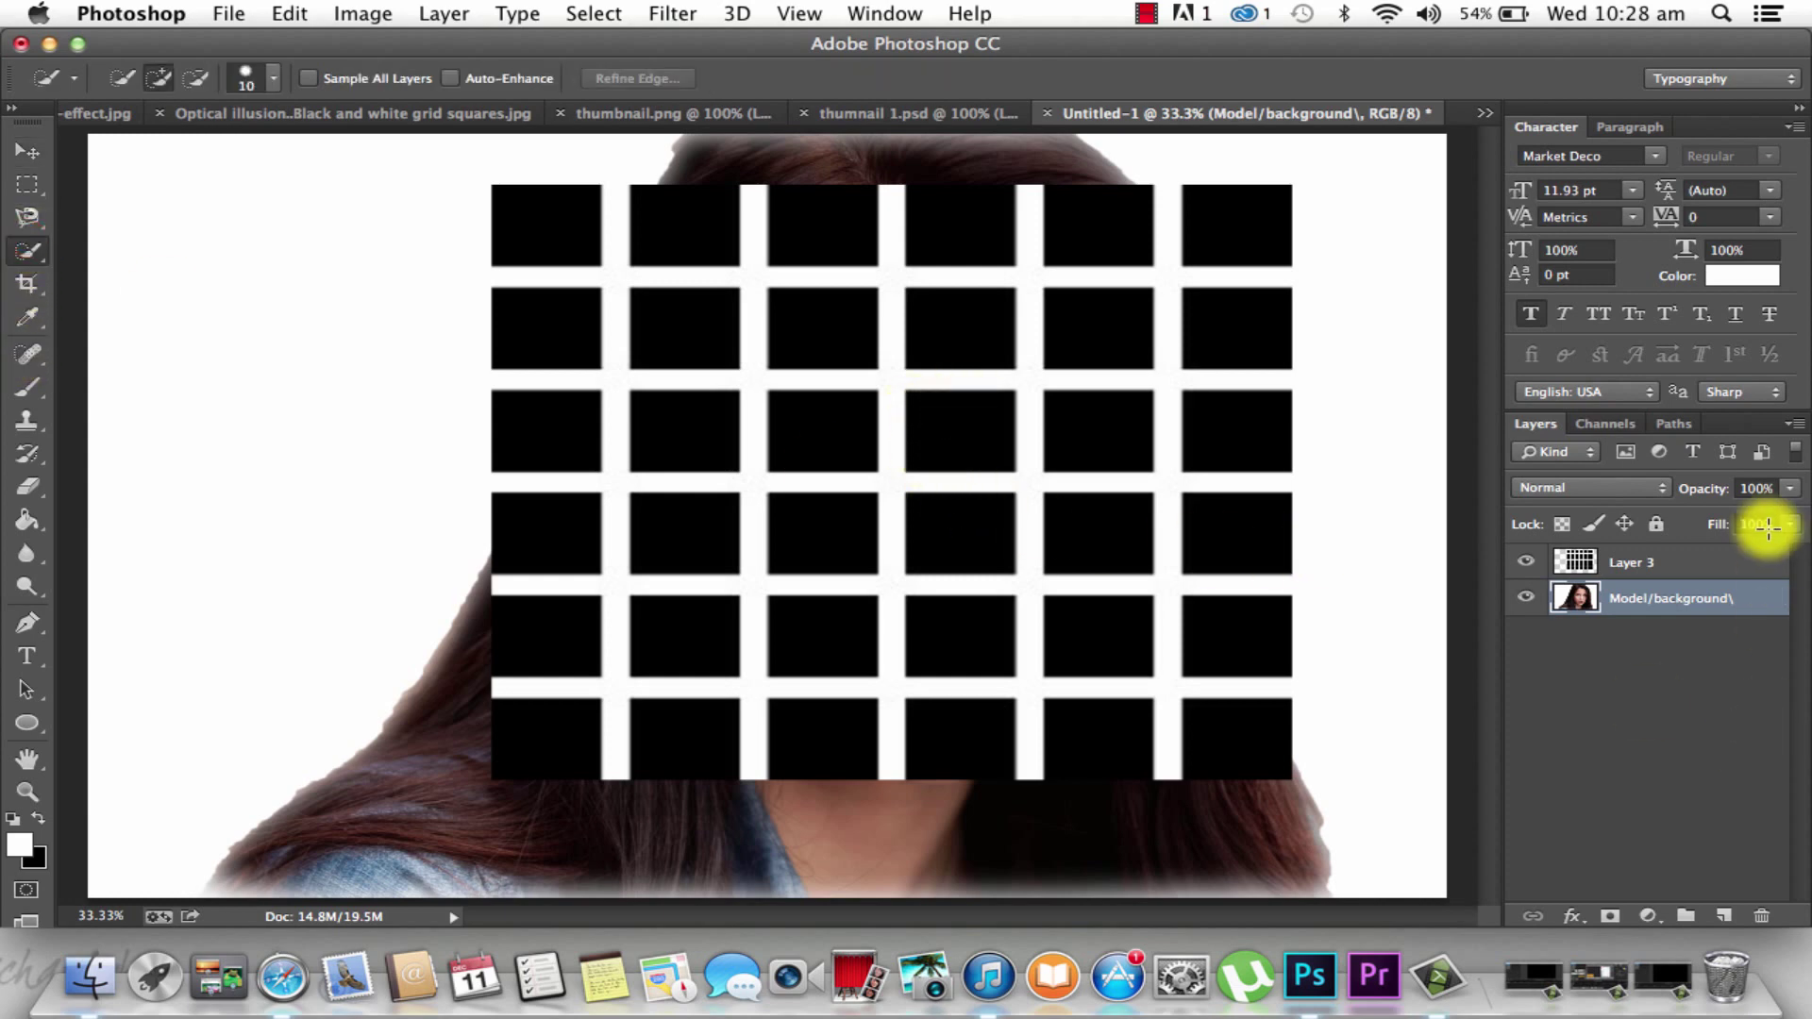
left_click(1721, 567)
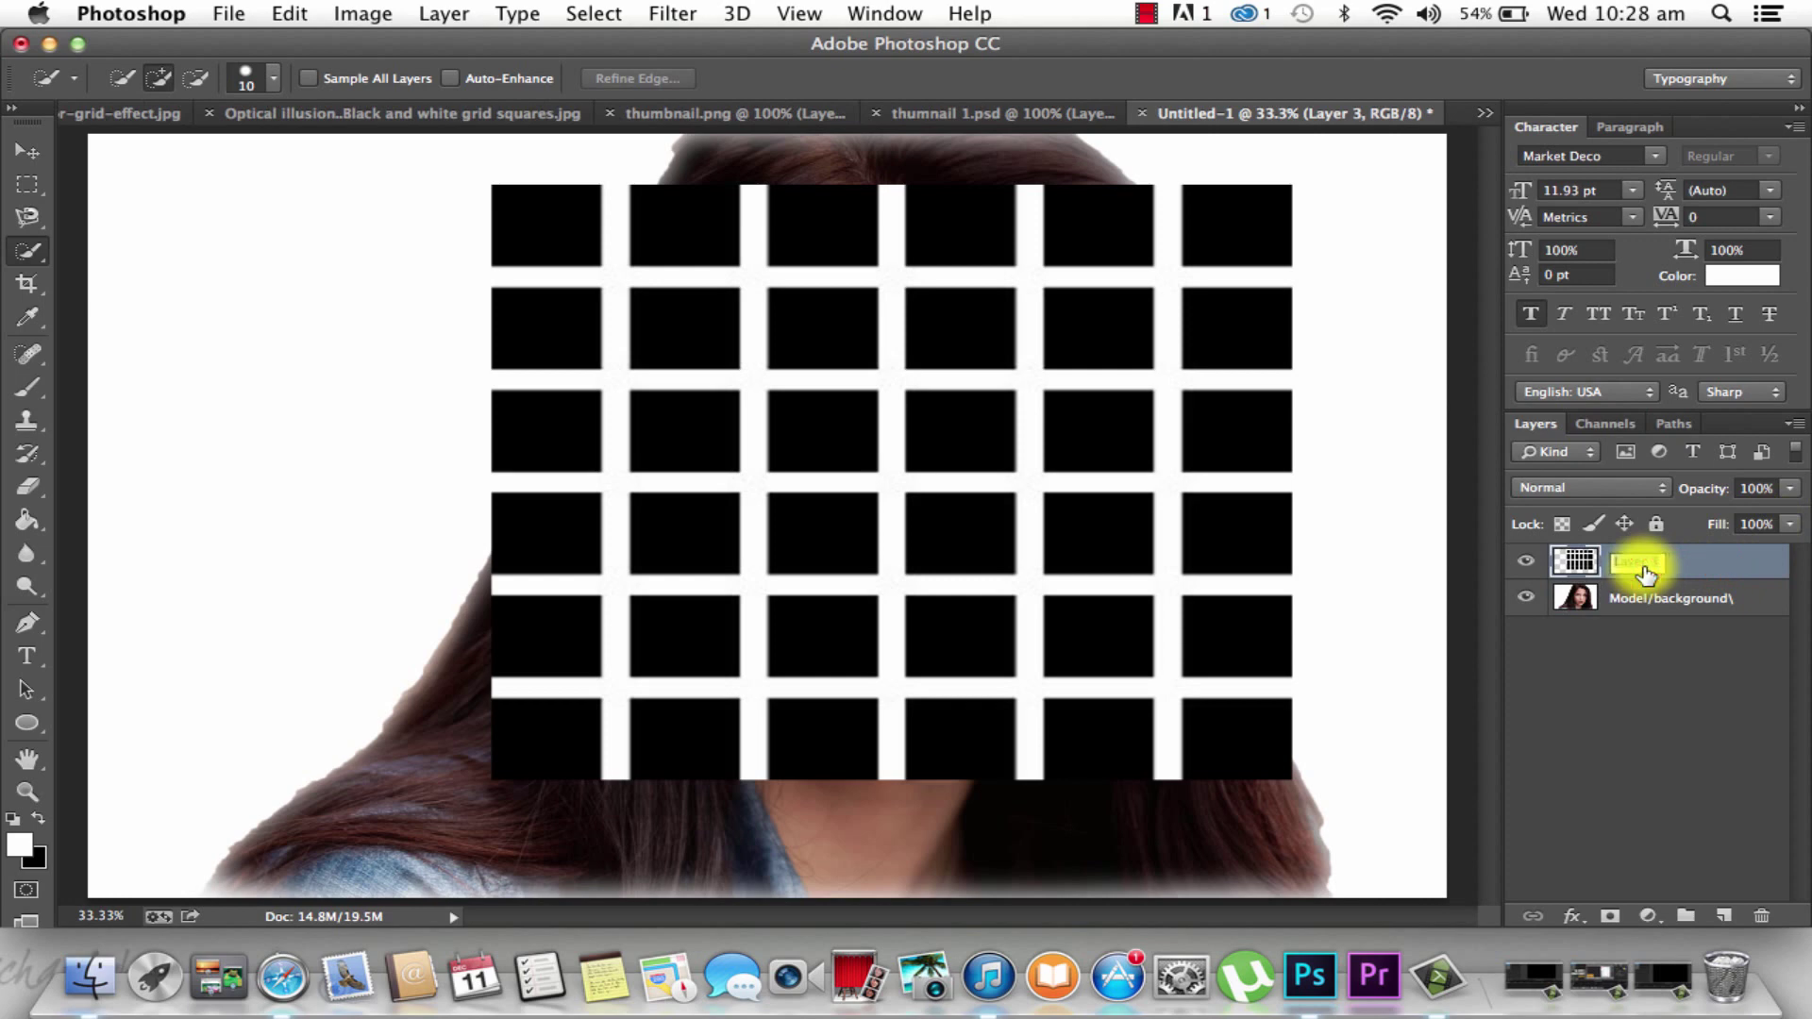
type("square grid")
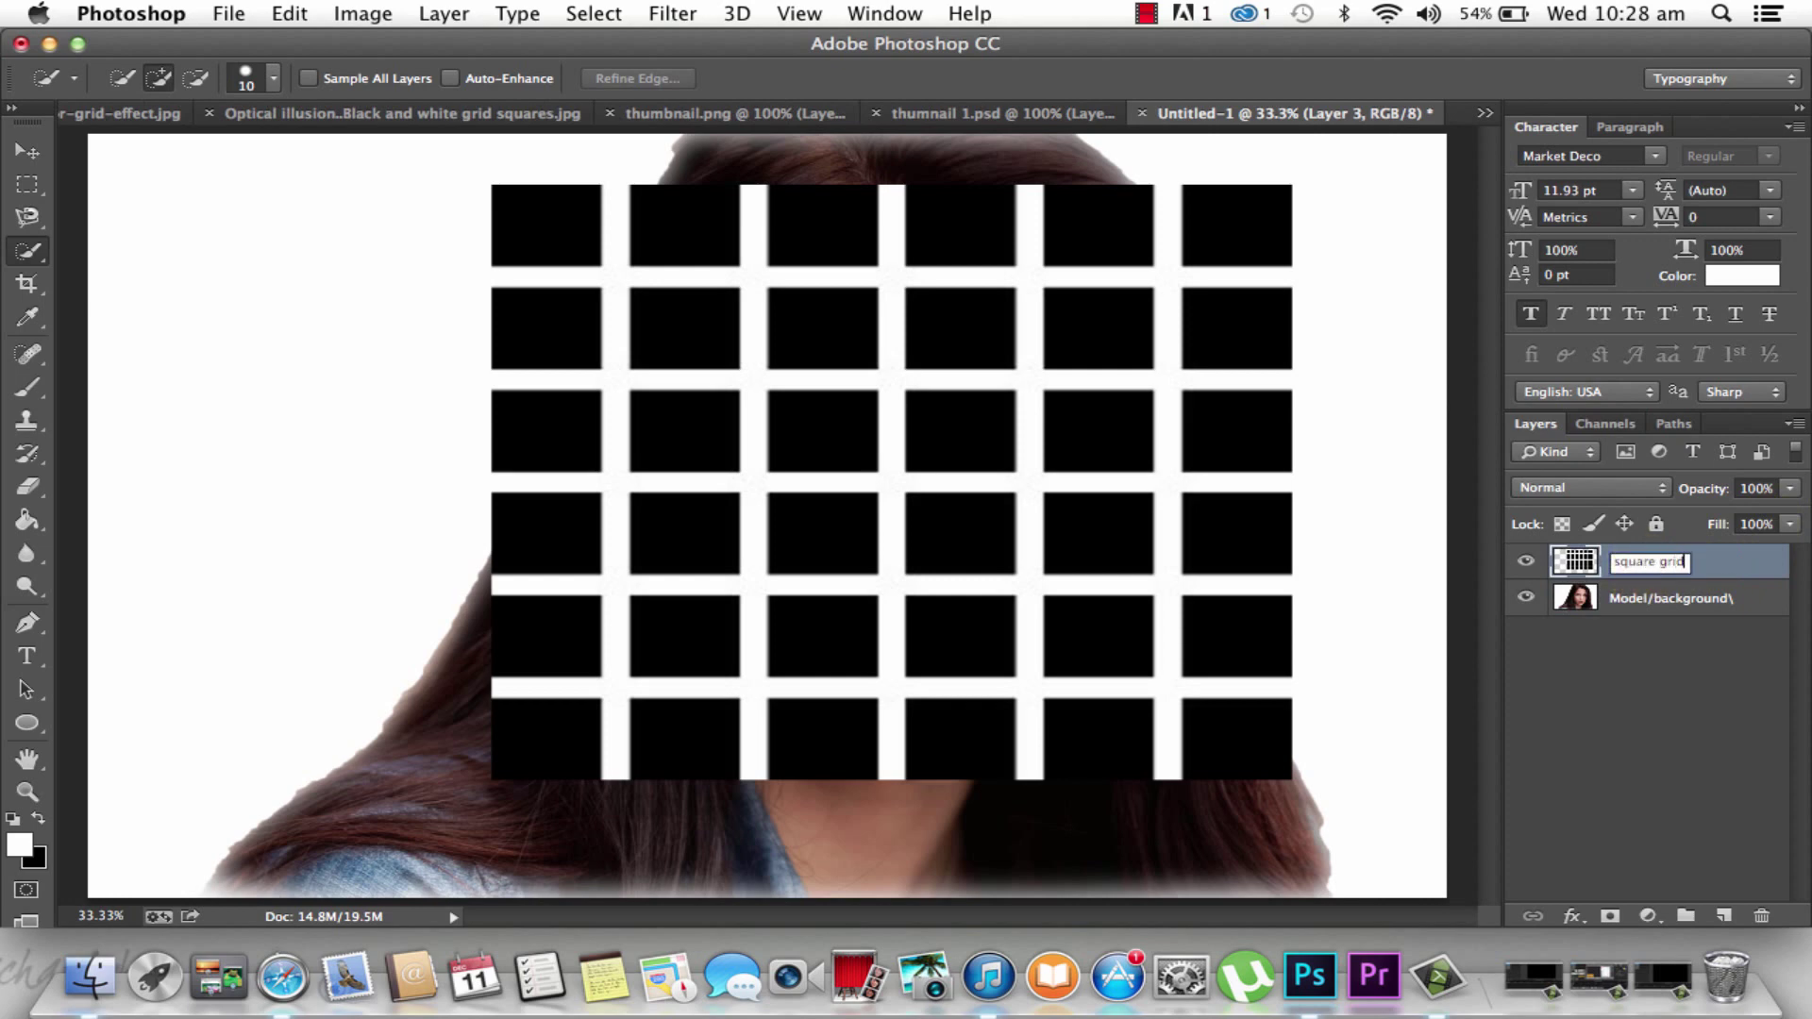
key("Return")
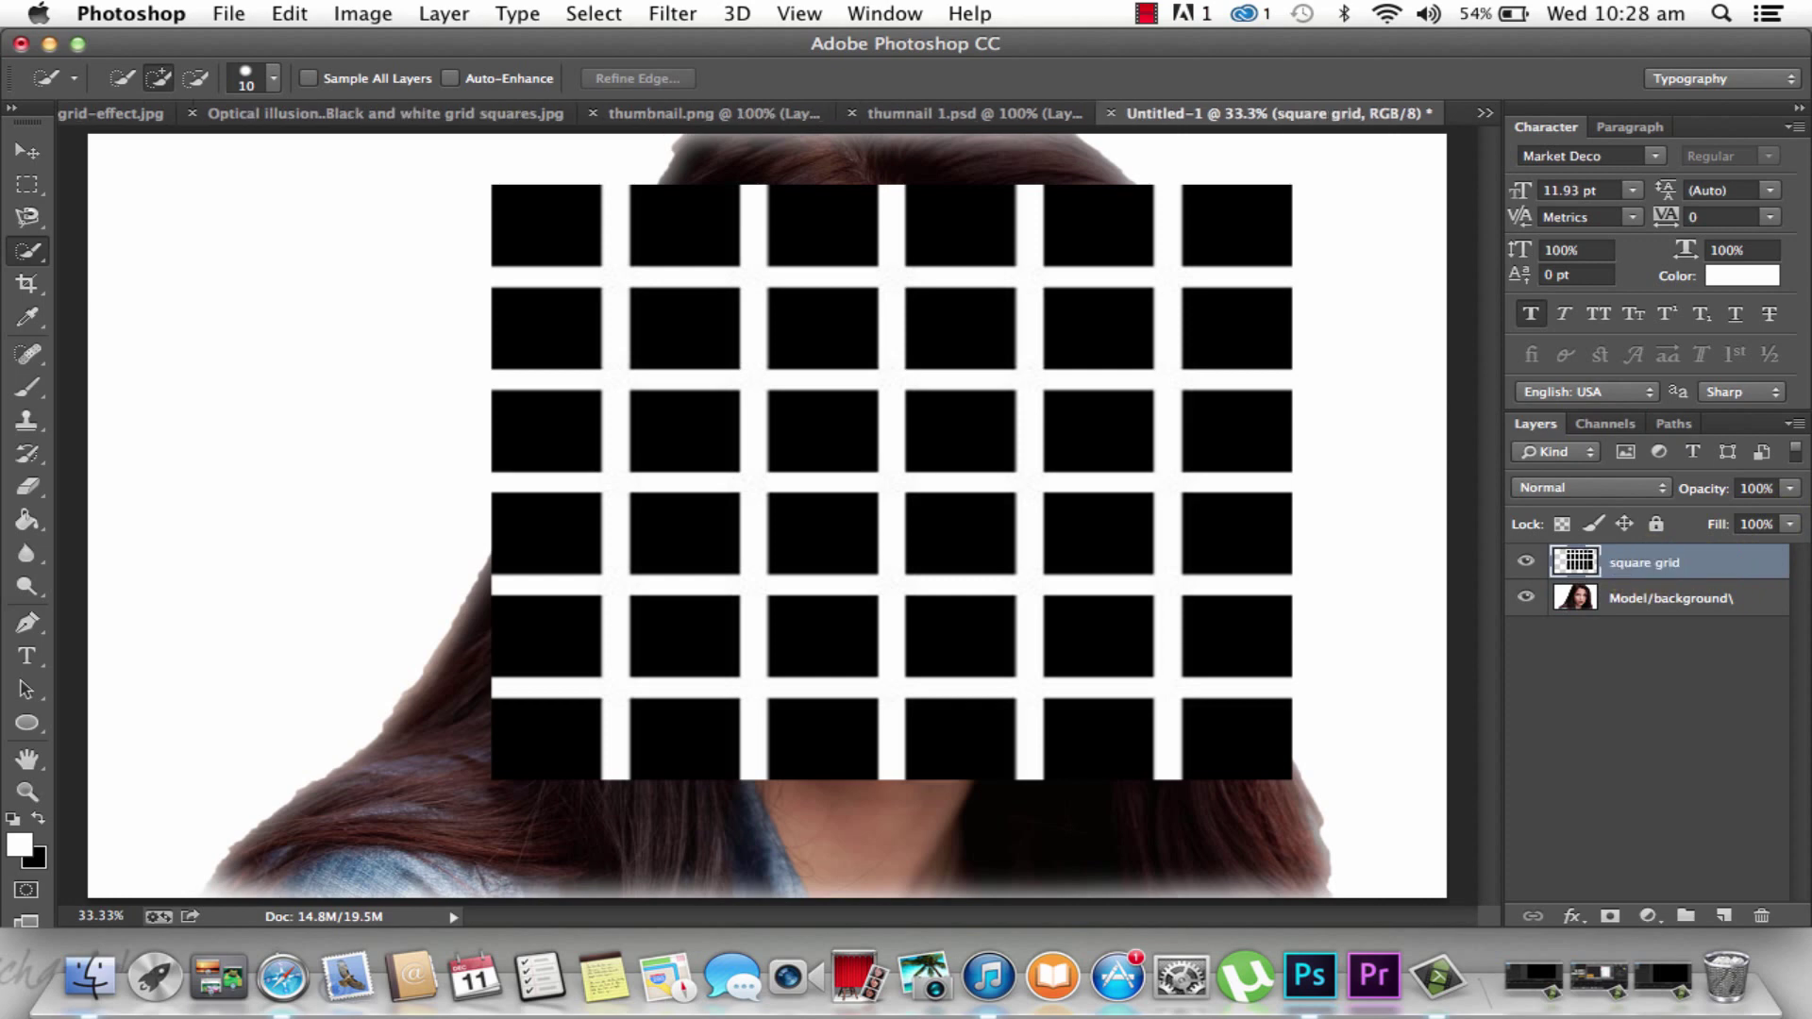
left_click(962, 406)
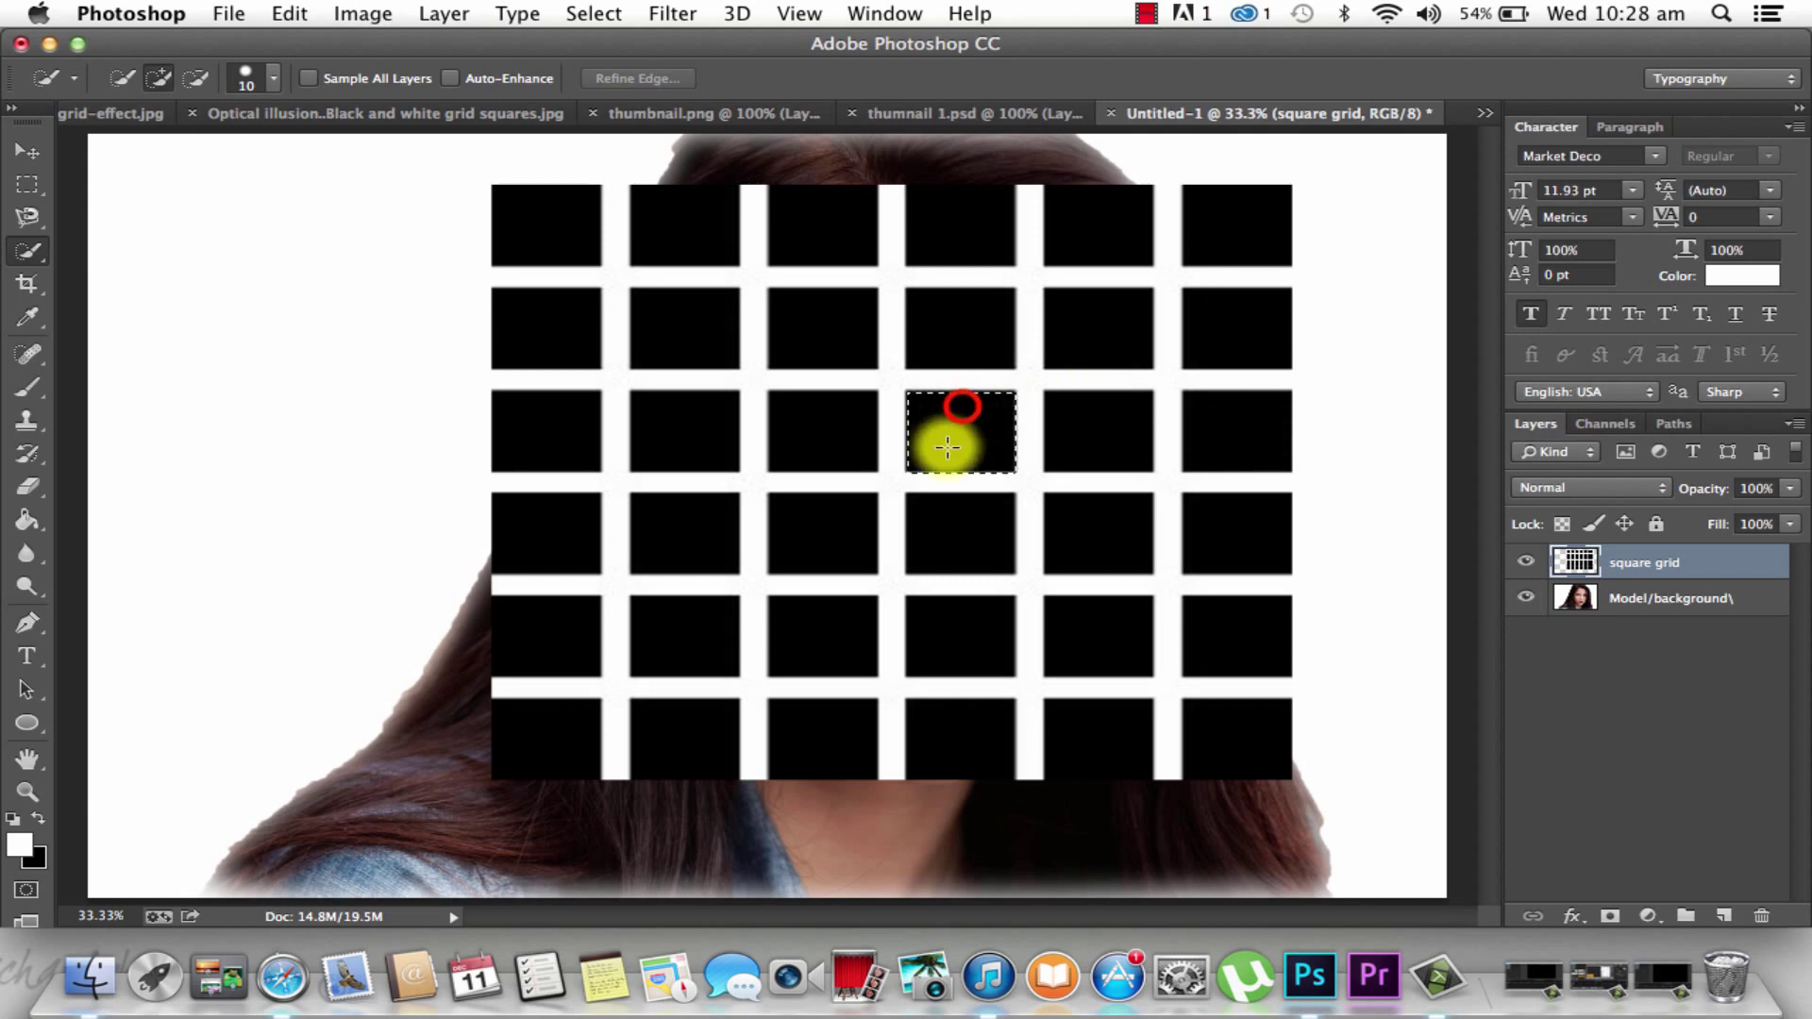
Cut the selected grid square onto its own Layer 1 and reselect it
right_click(982, 409)
left_click(1159, 612)
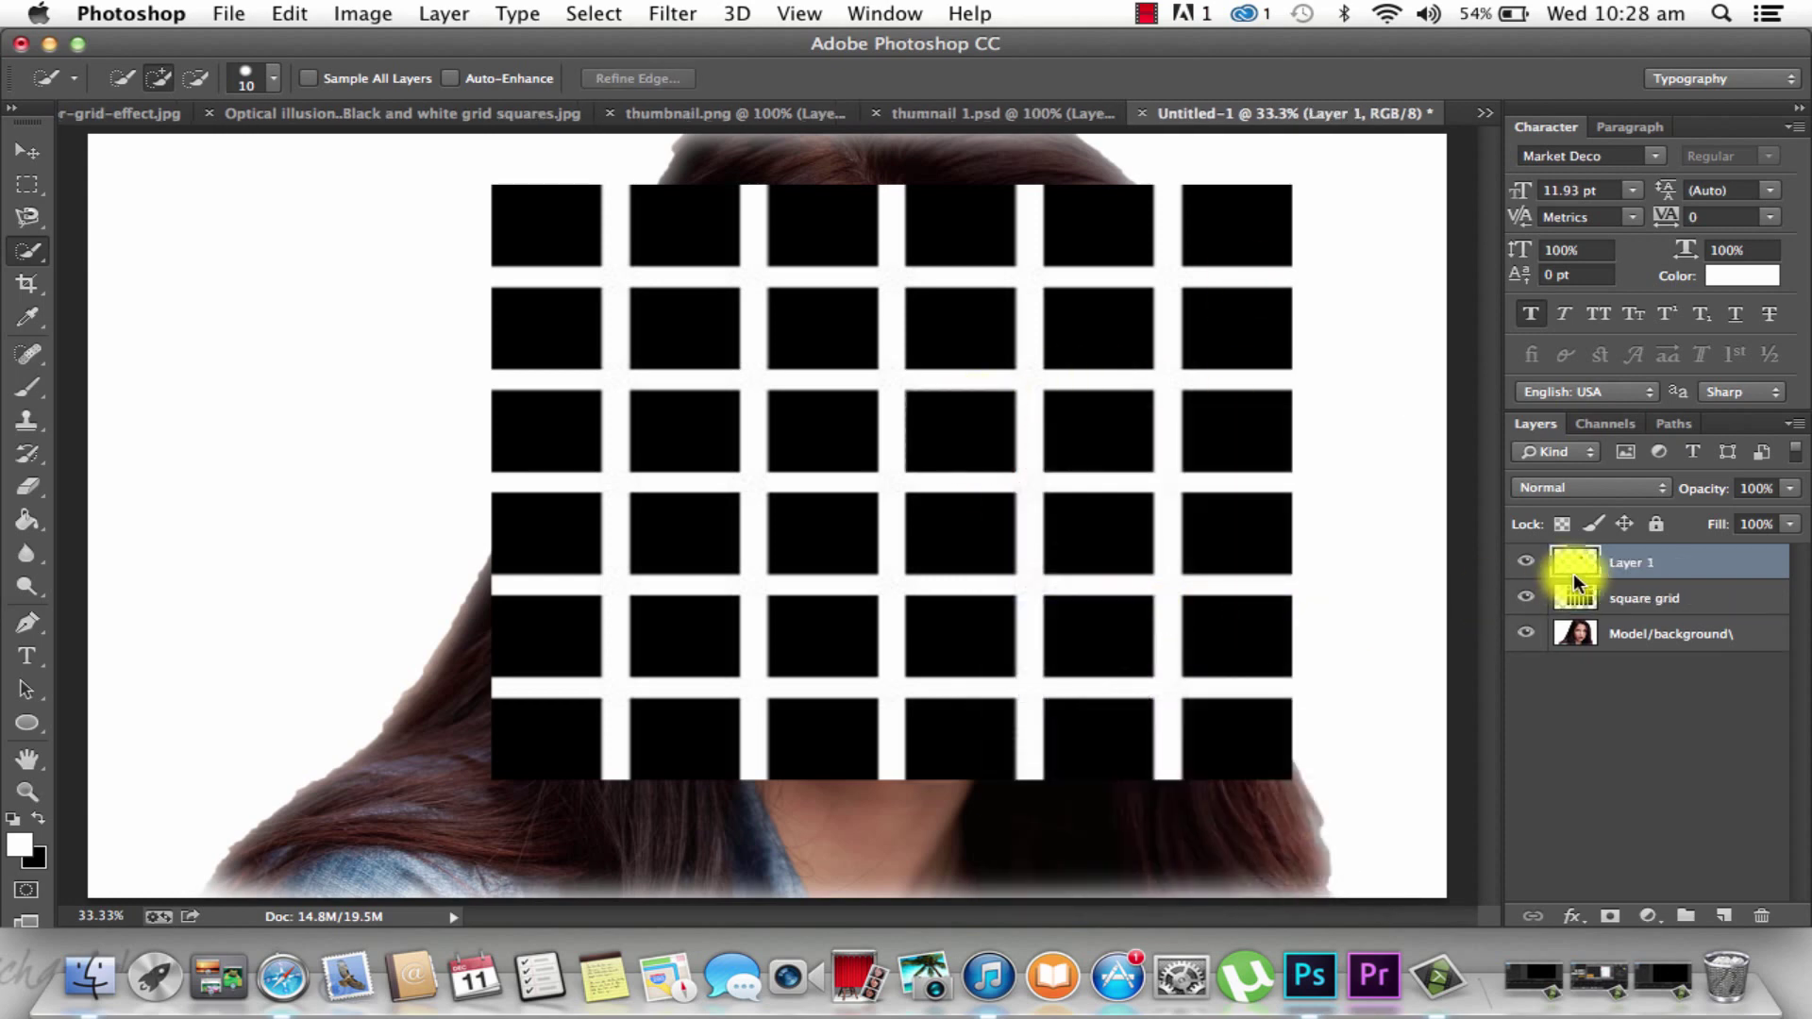
left_click(959, 433)
right_click(959, 432)
left_click(972, 448)
right_click(961, 436)
left_click(954, 430)
left_click(954, 430)
right_click(952, 424)
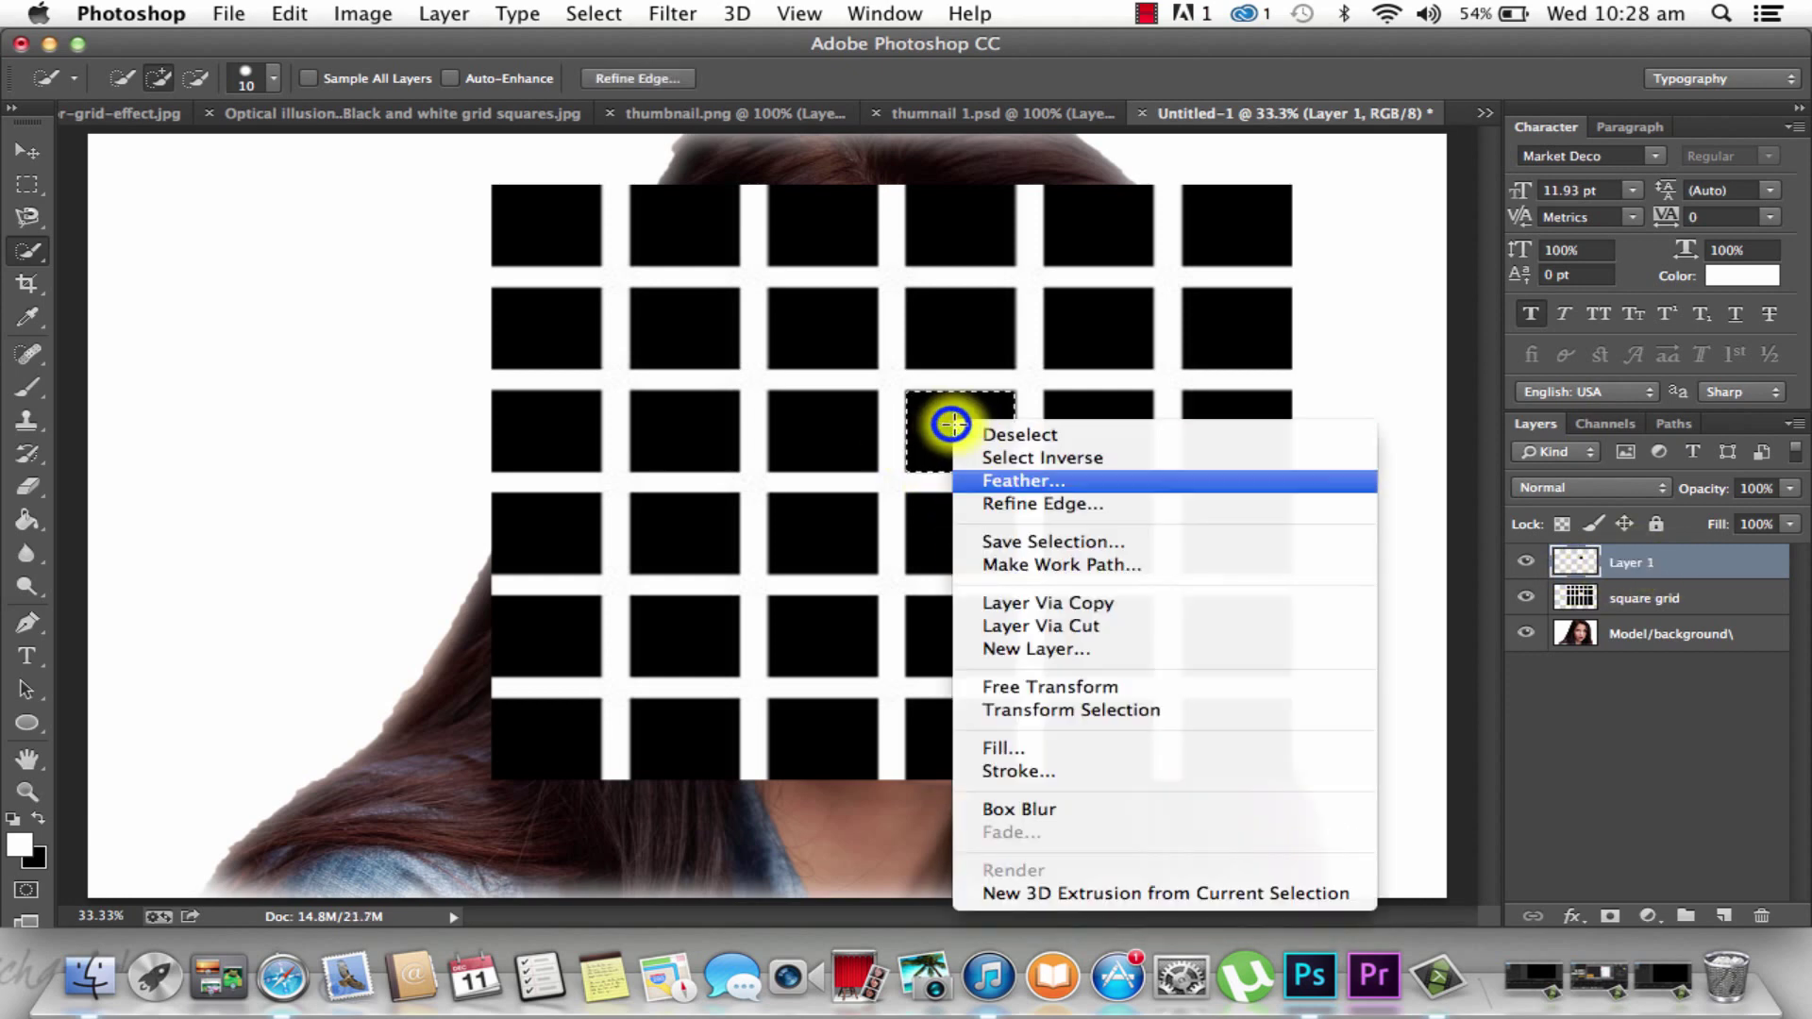
Fill the selected square with pure red as the foreground colour
left_click(1064, 753)
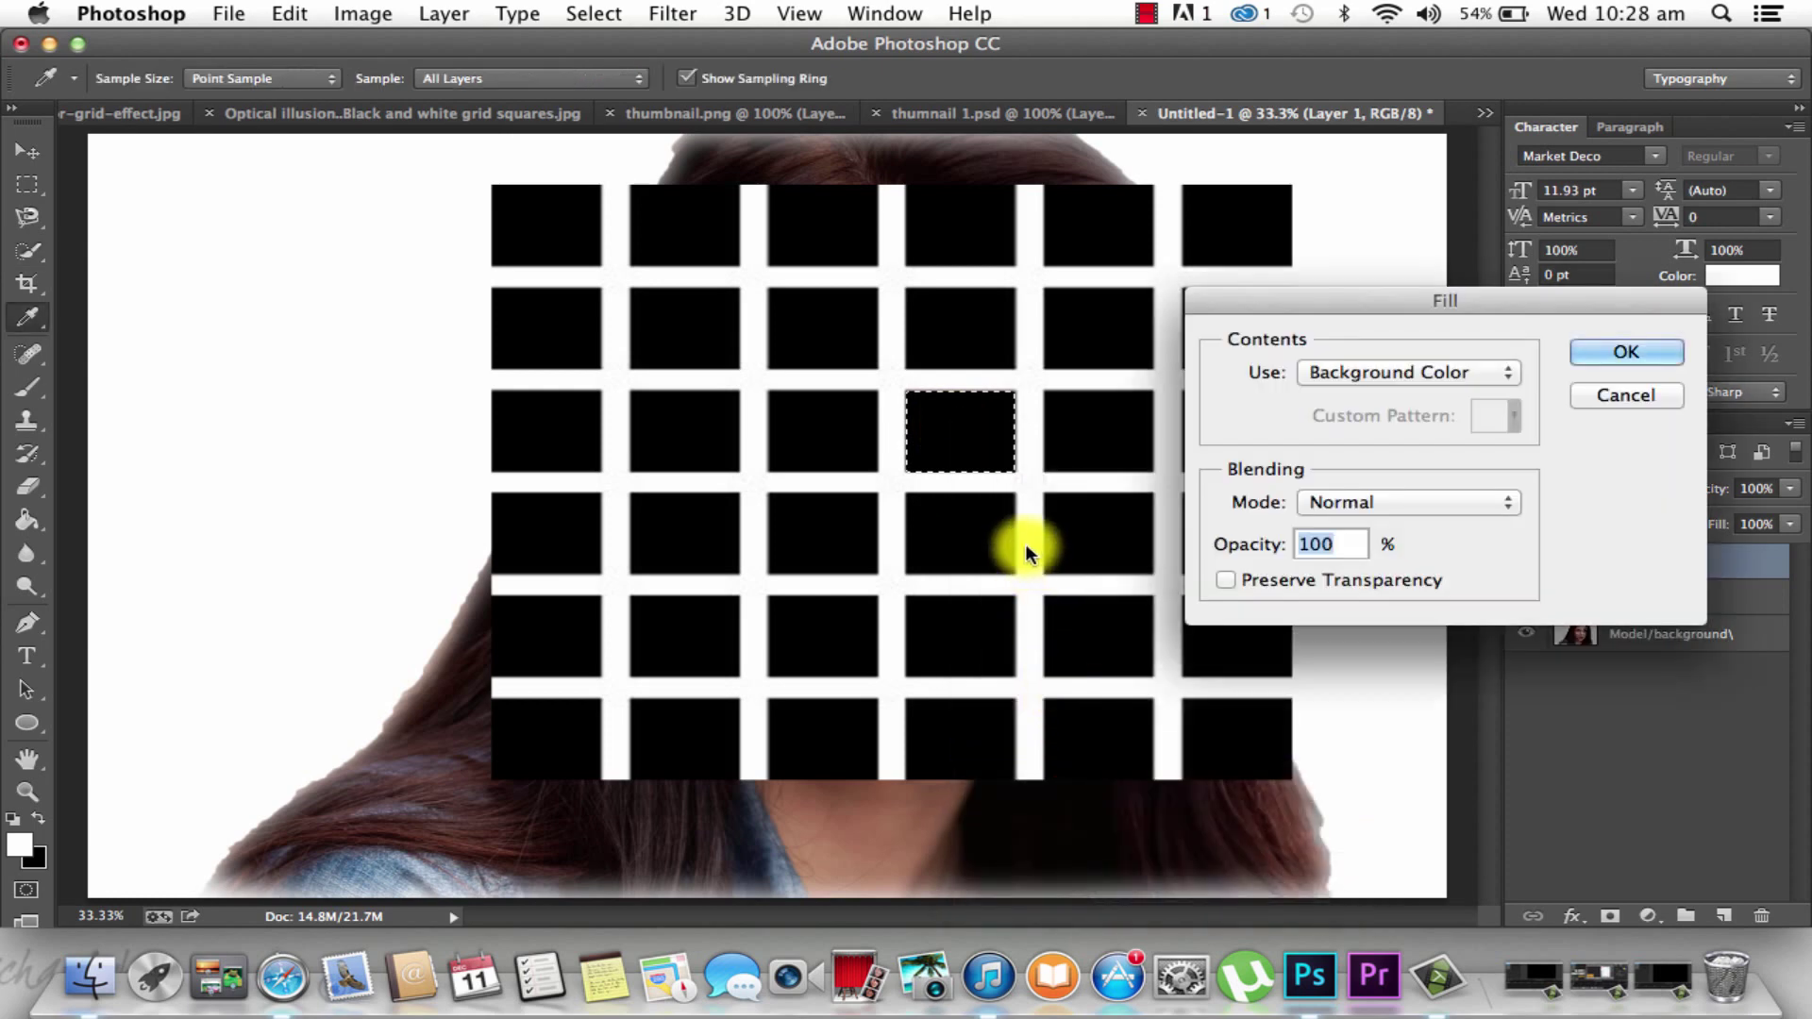
left_click(1581, 398)
left_click(16, 847)
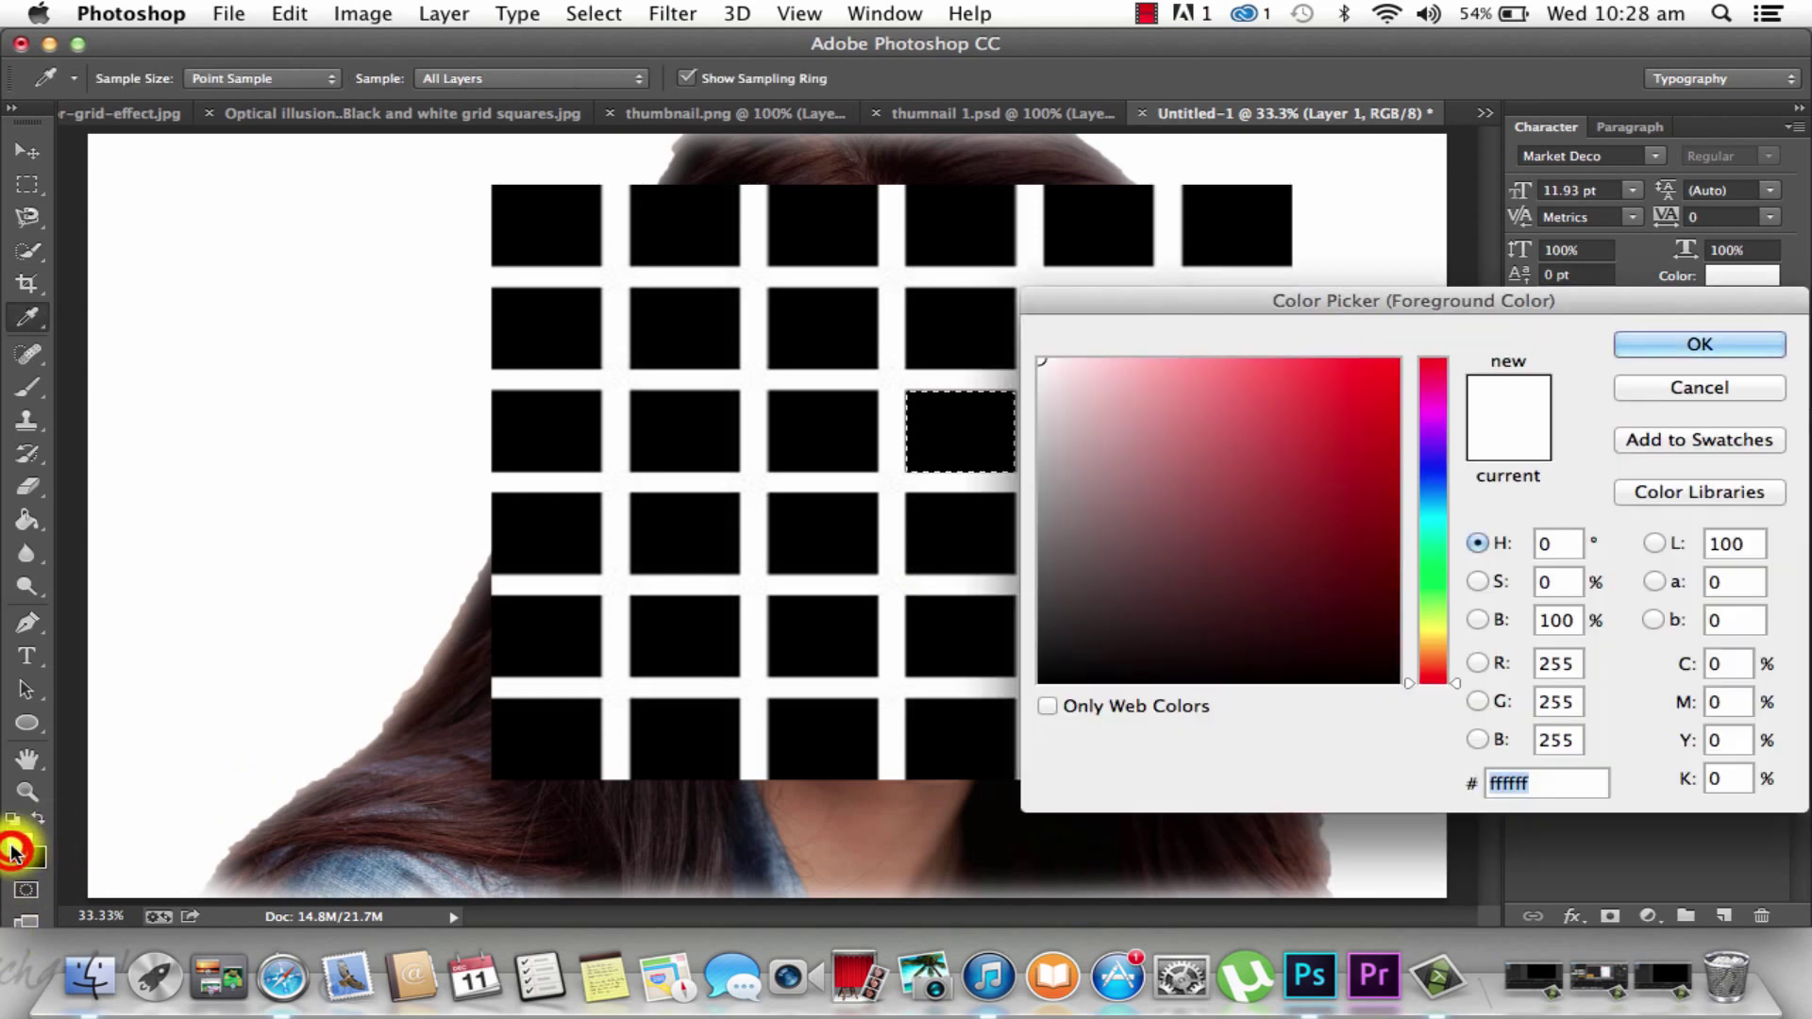
left_click_drag(1068, 591, 1419, 356)
left_click(1658, 343)
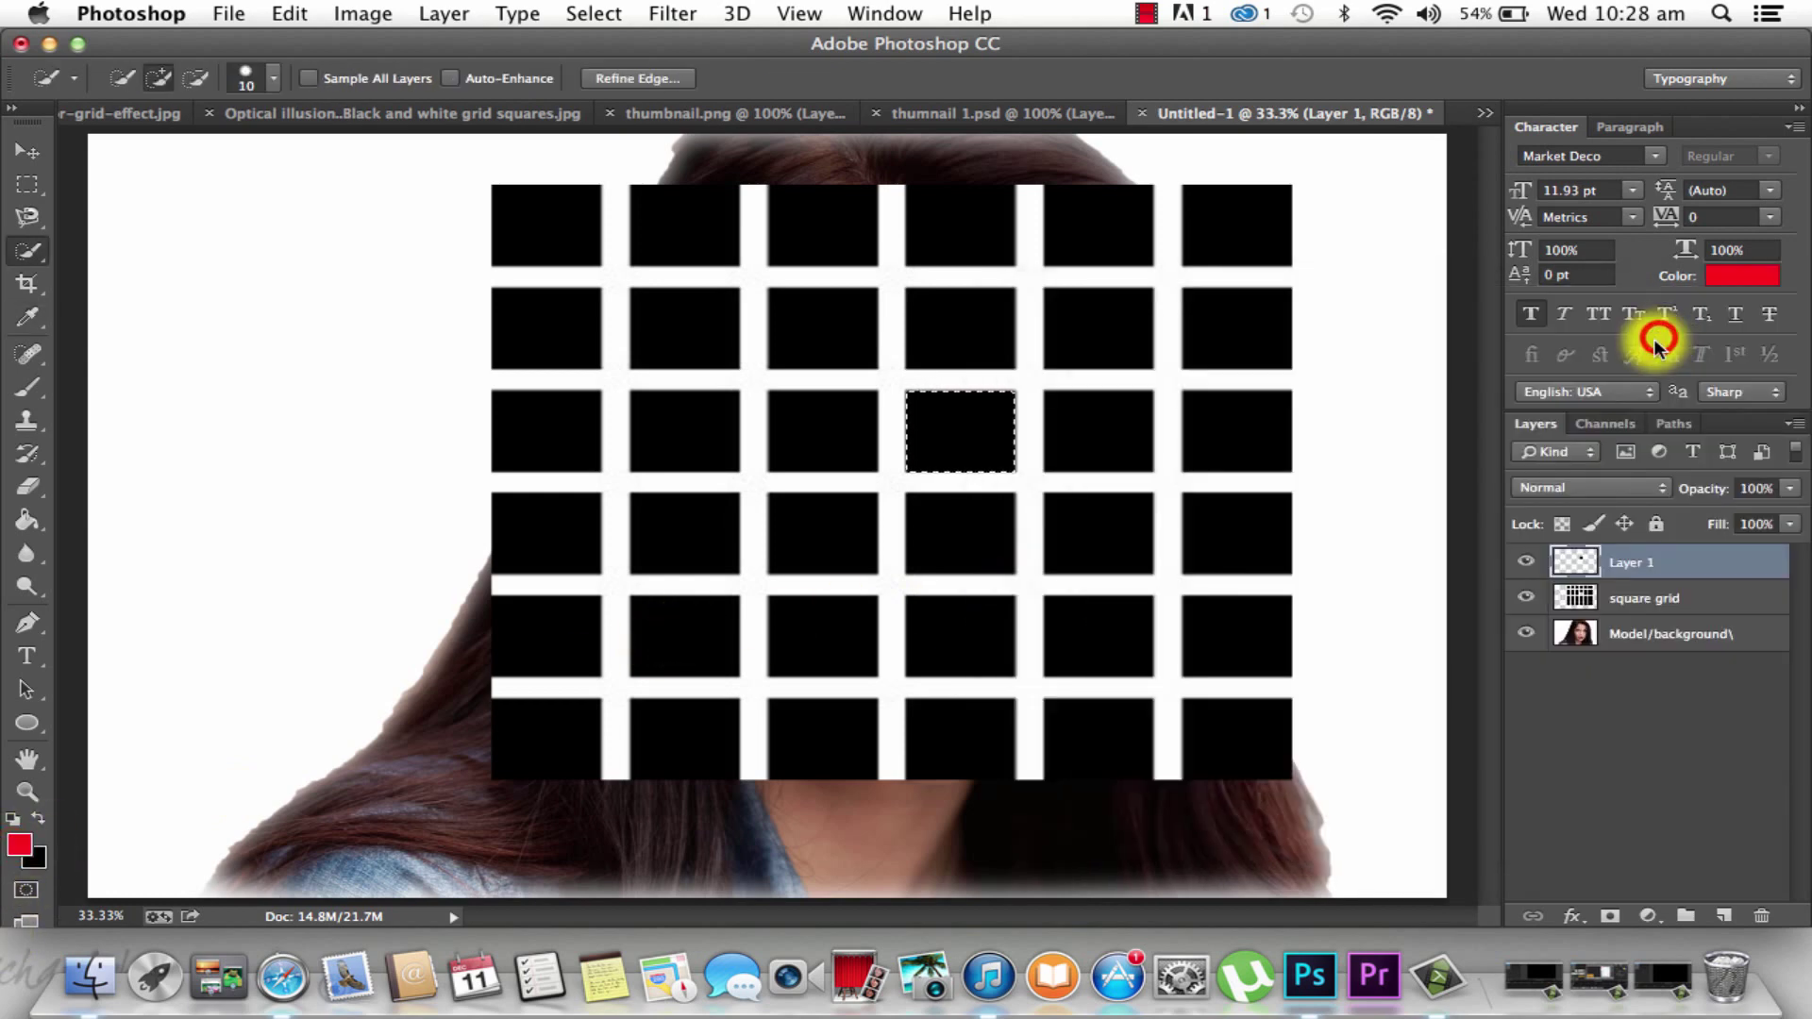
right_click(989, 430)
left_click(1048, 751)
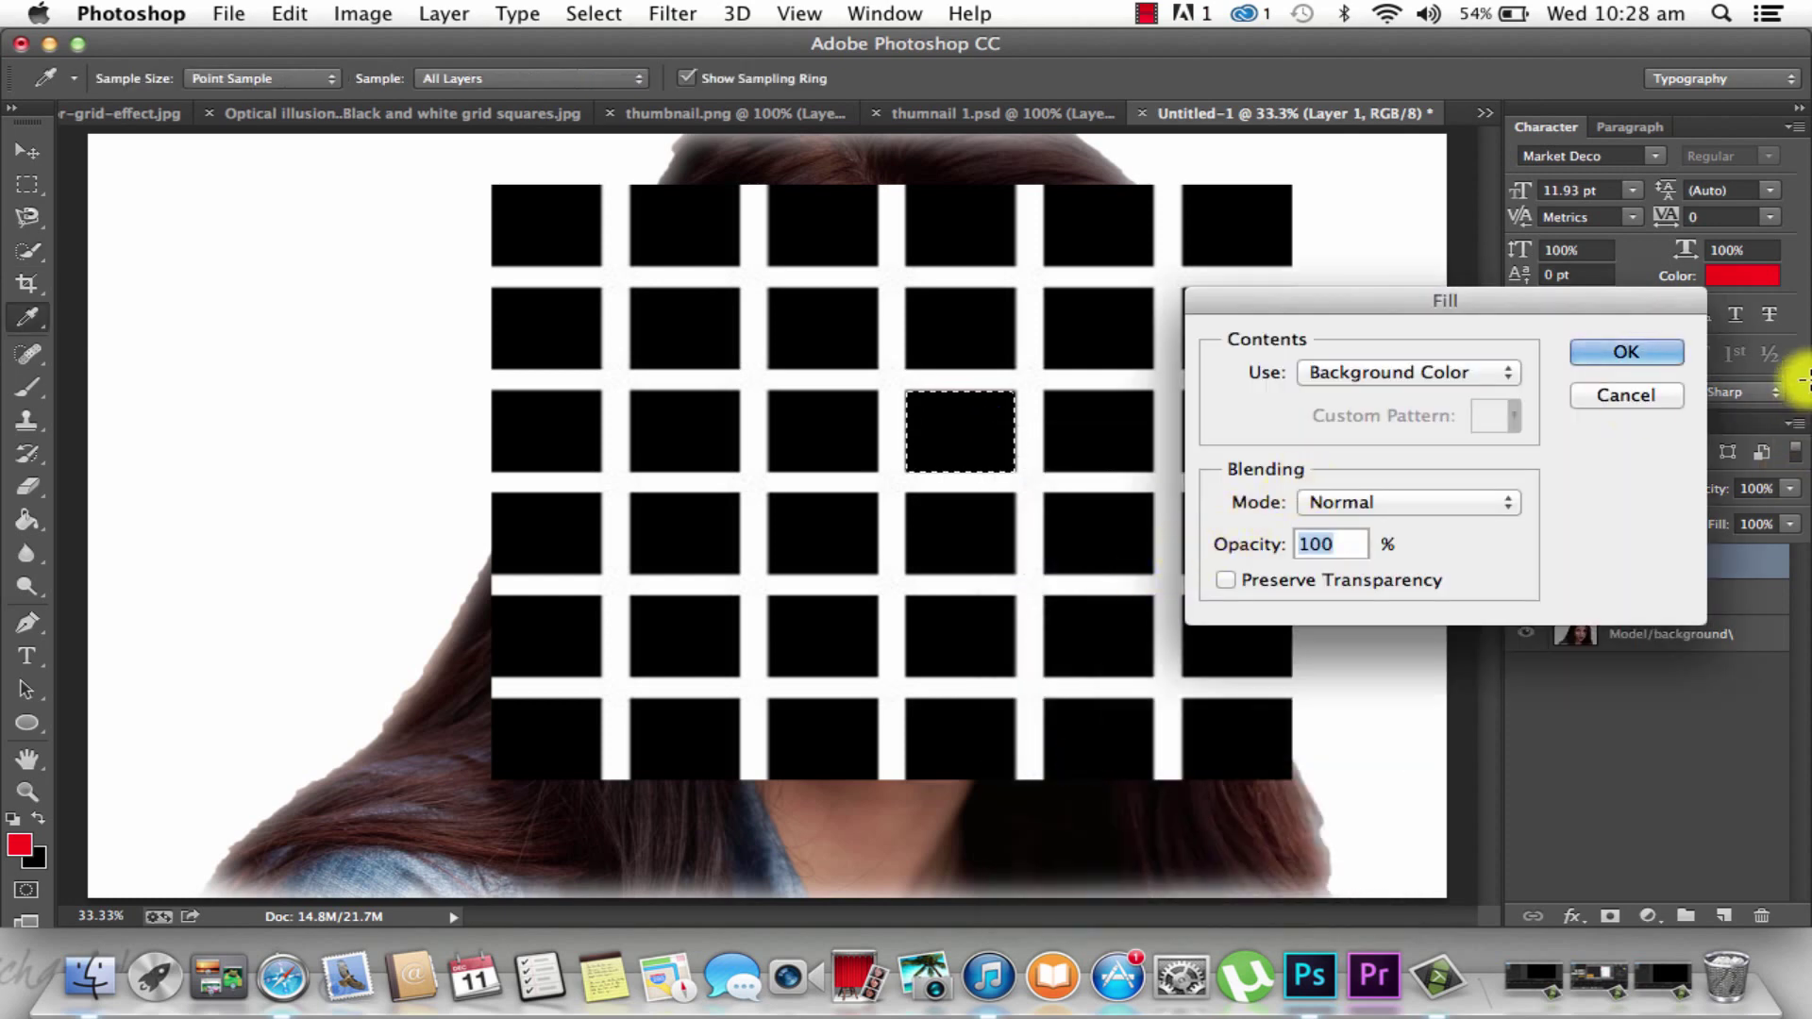
left_click(1442, 370)
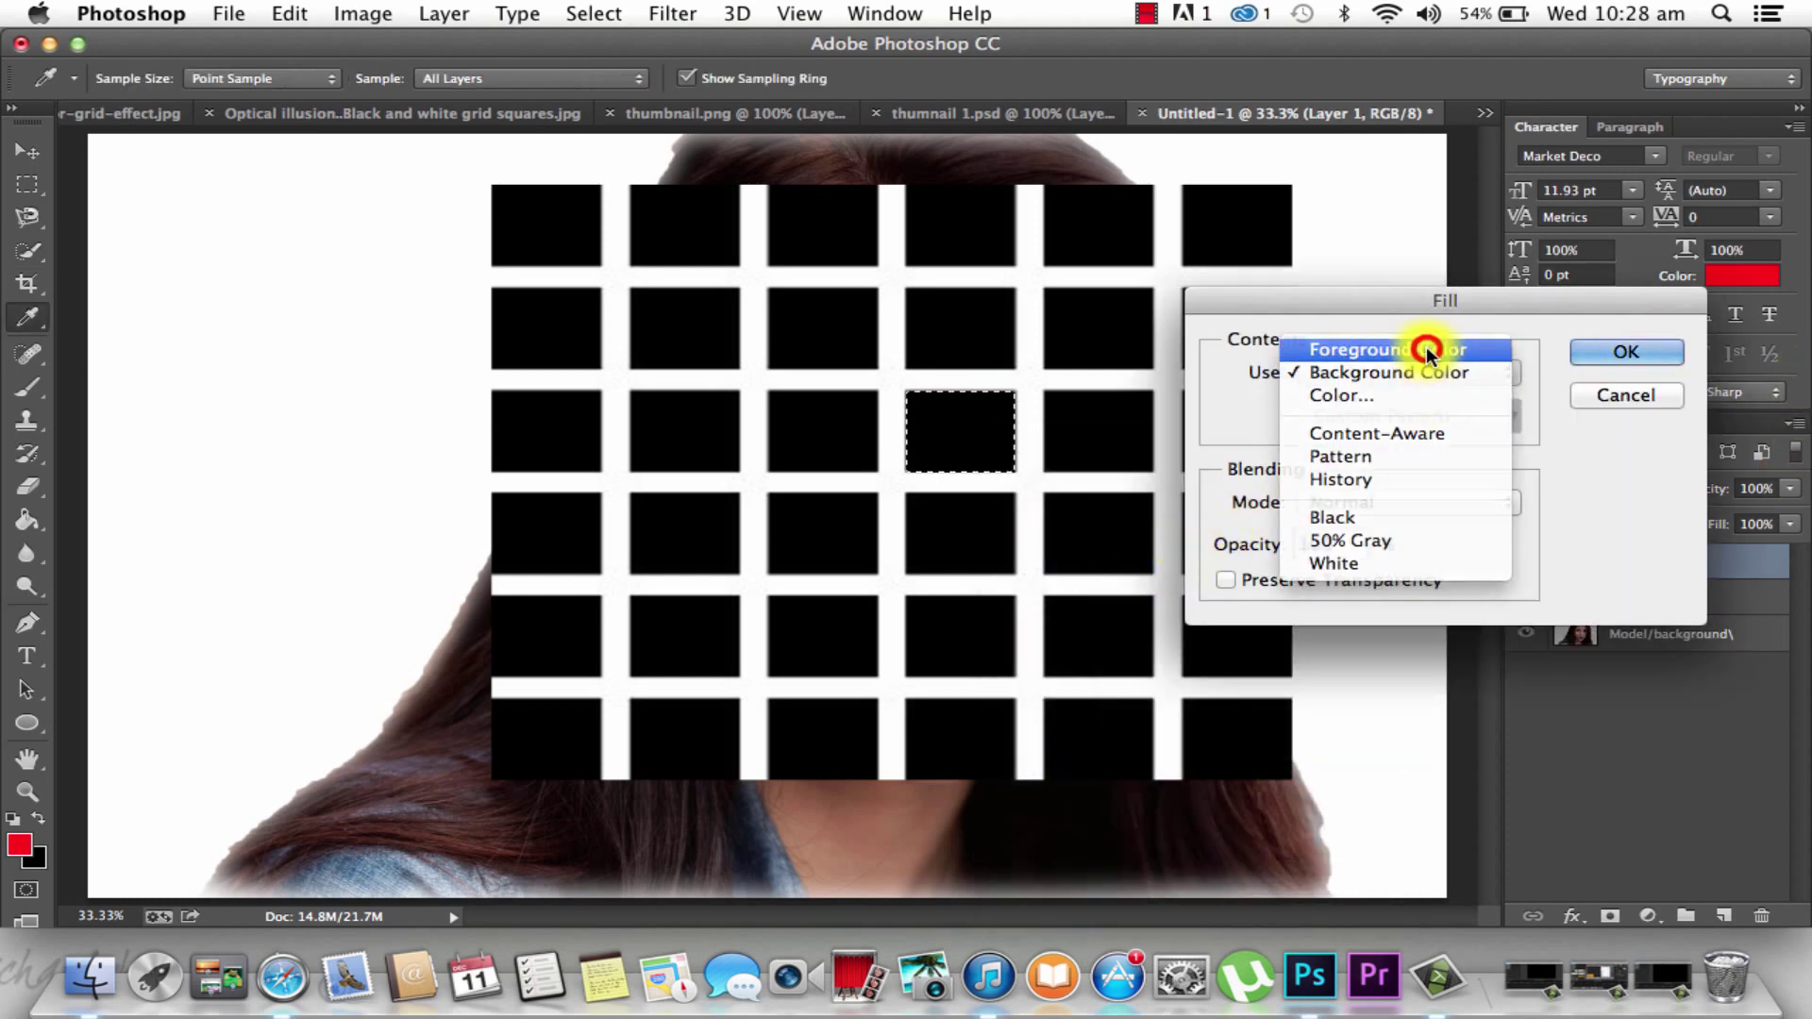
left_click(1427, 351)
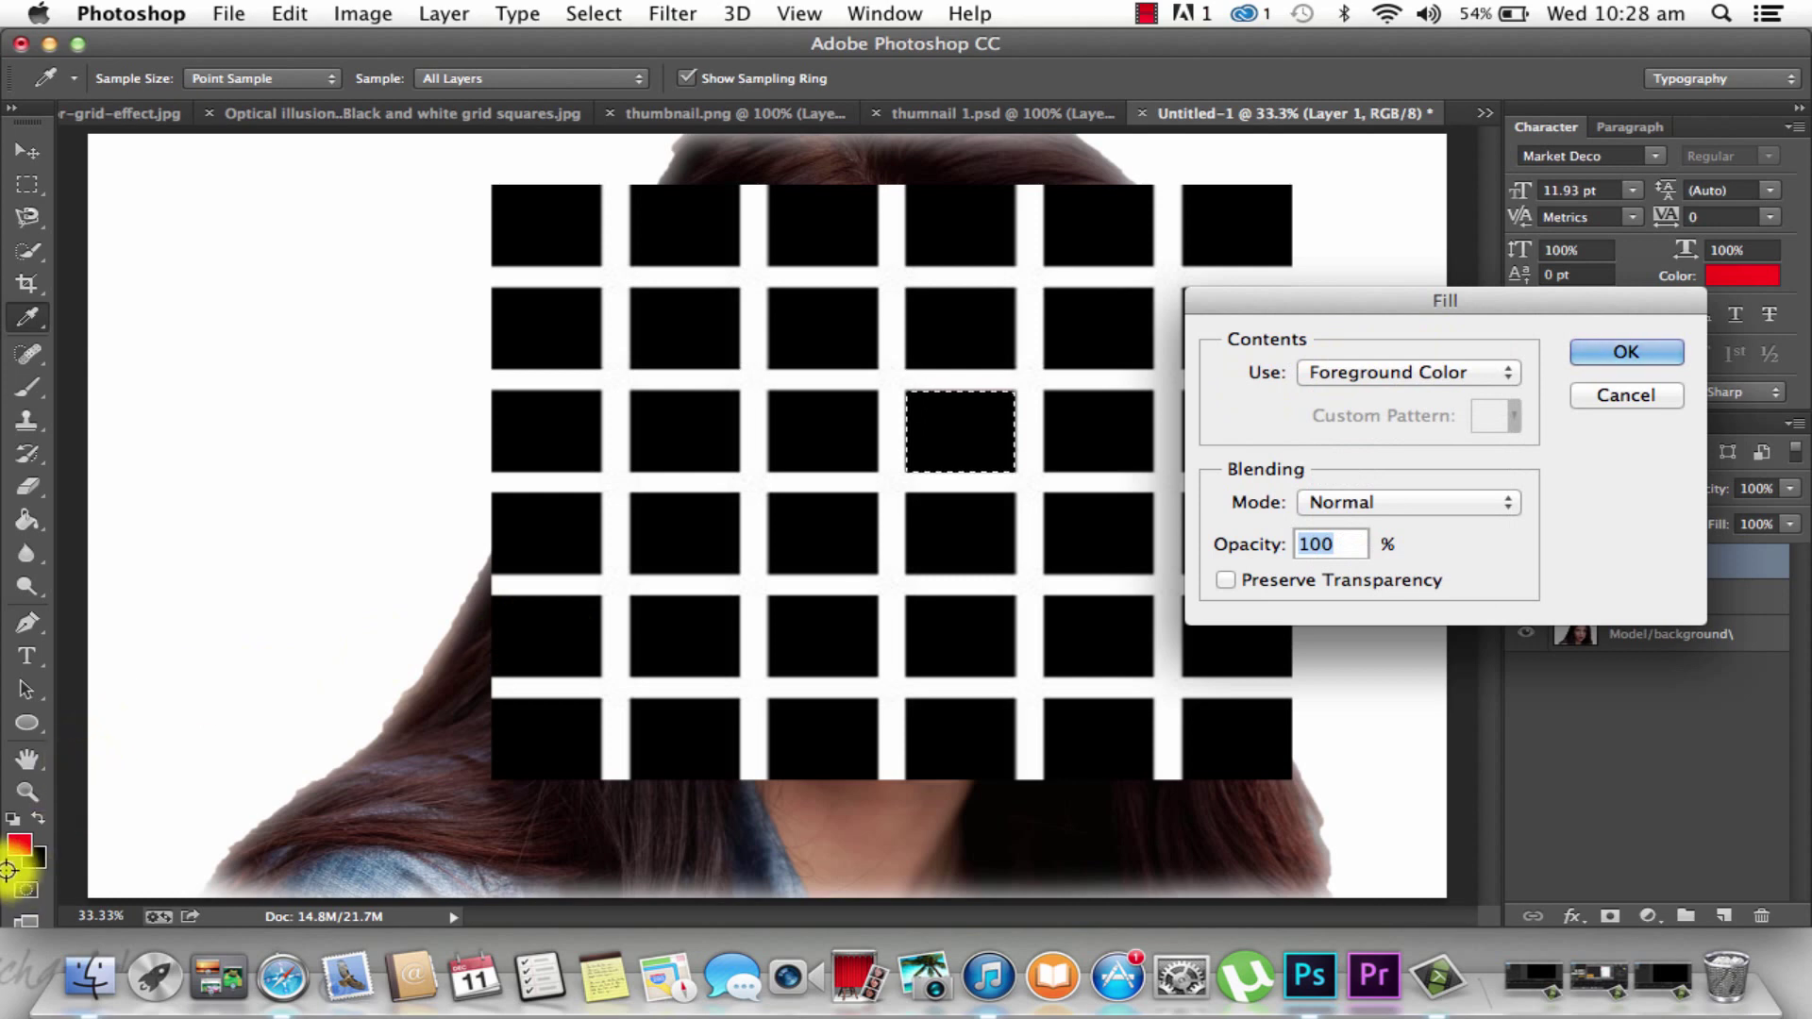
left_click(1608, 351)
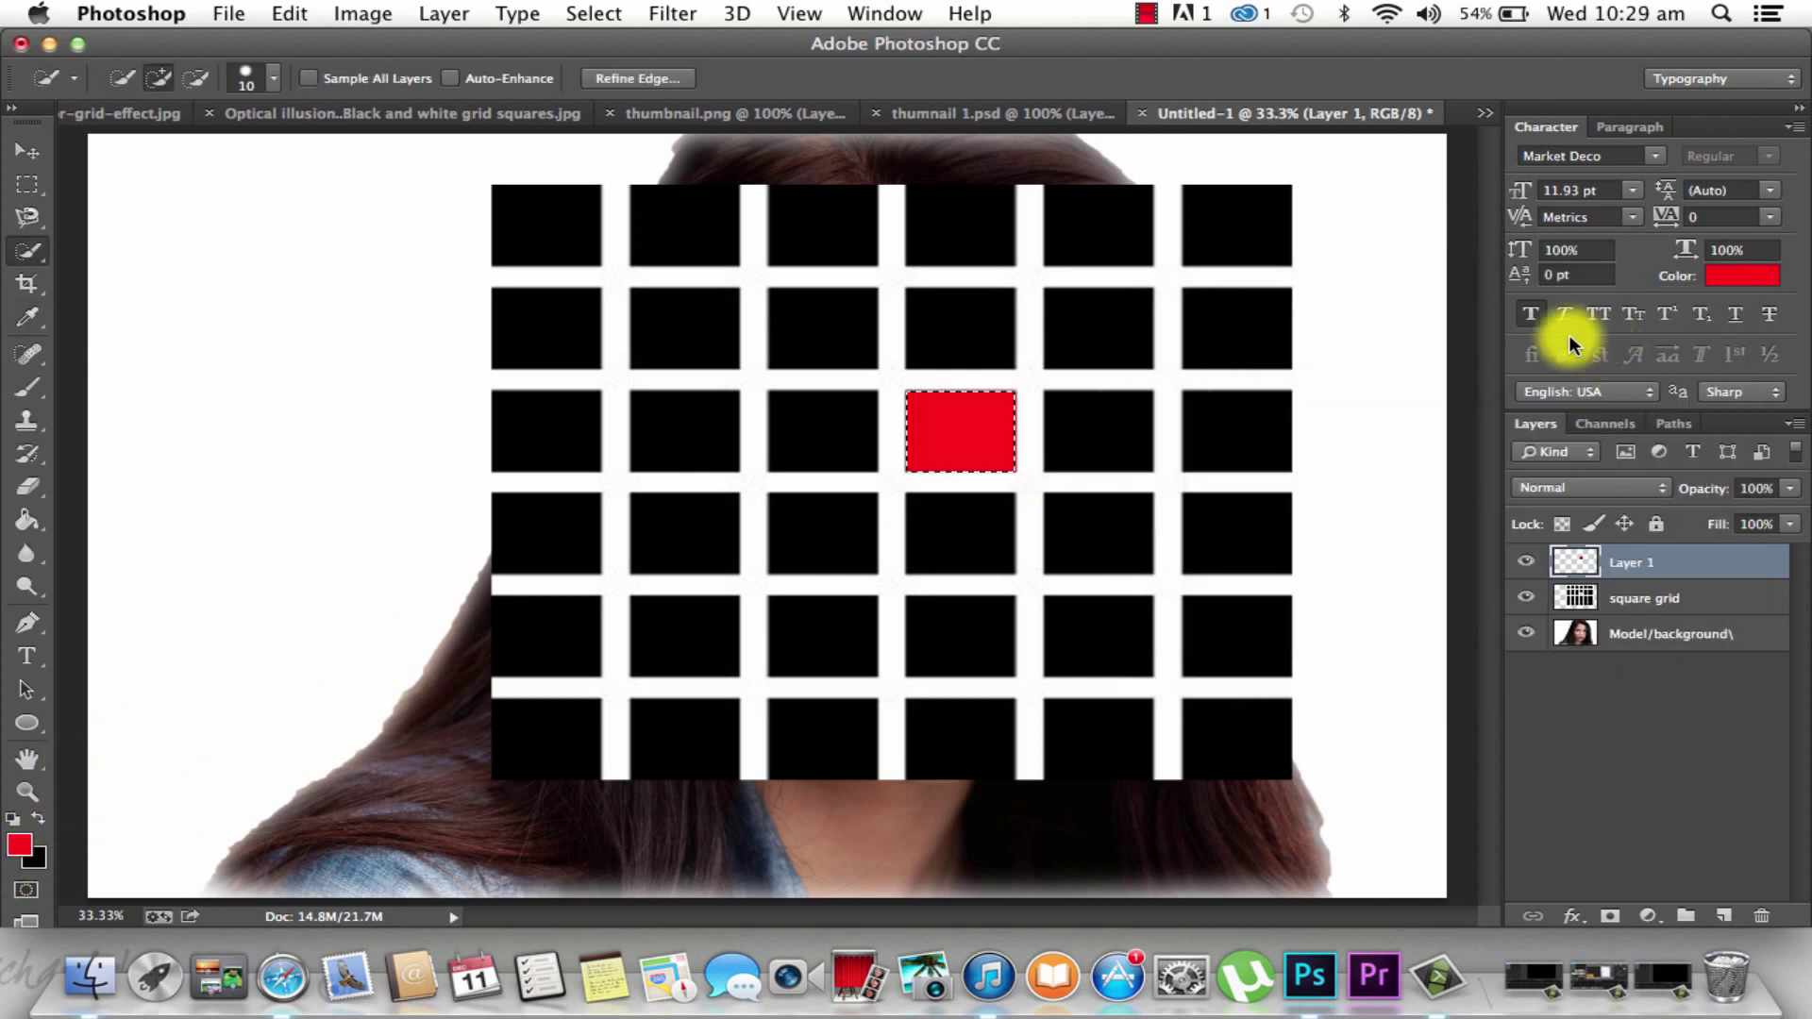
Set the red square's layer to Soft Light and deselect
left_click(1656, 488)
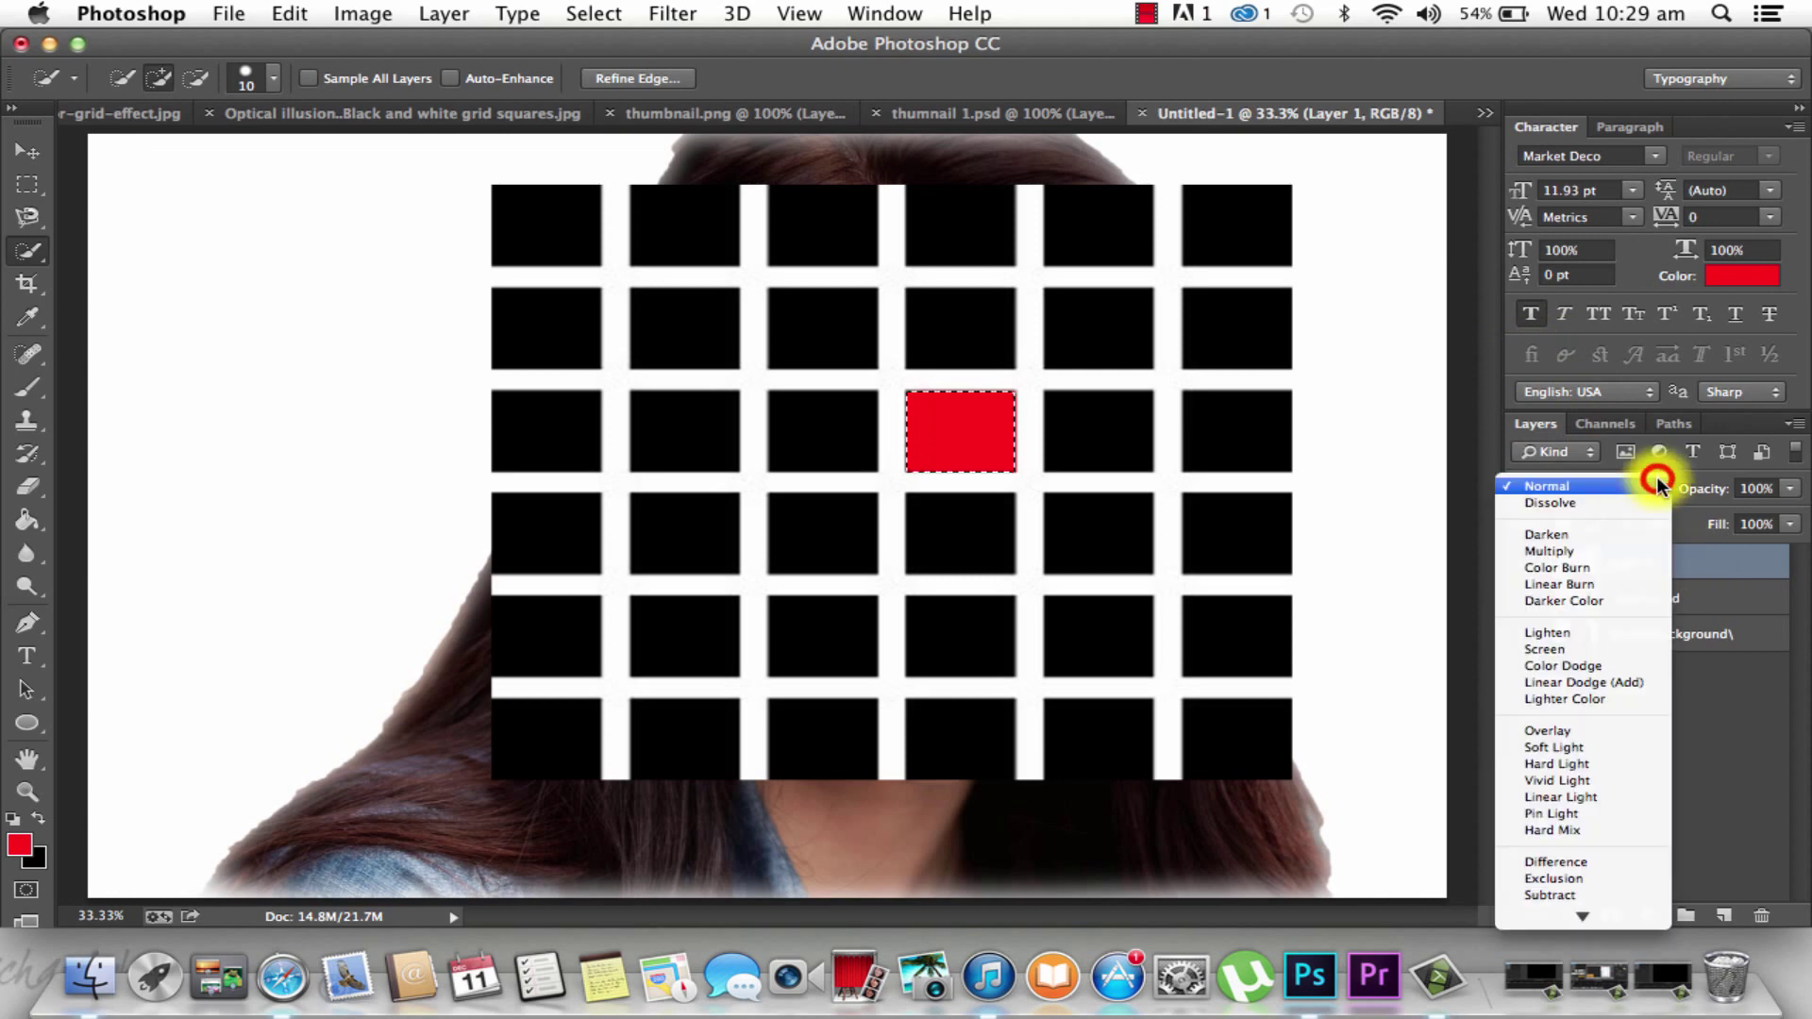
left_click(1569, 745)
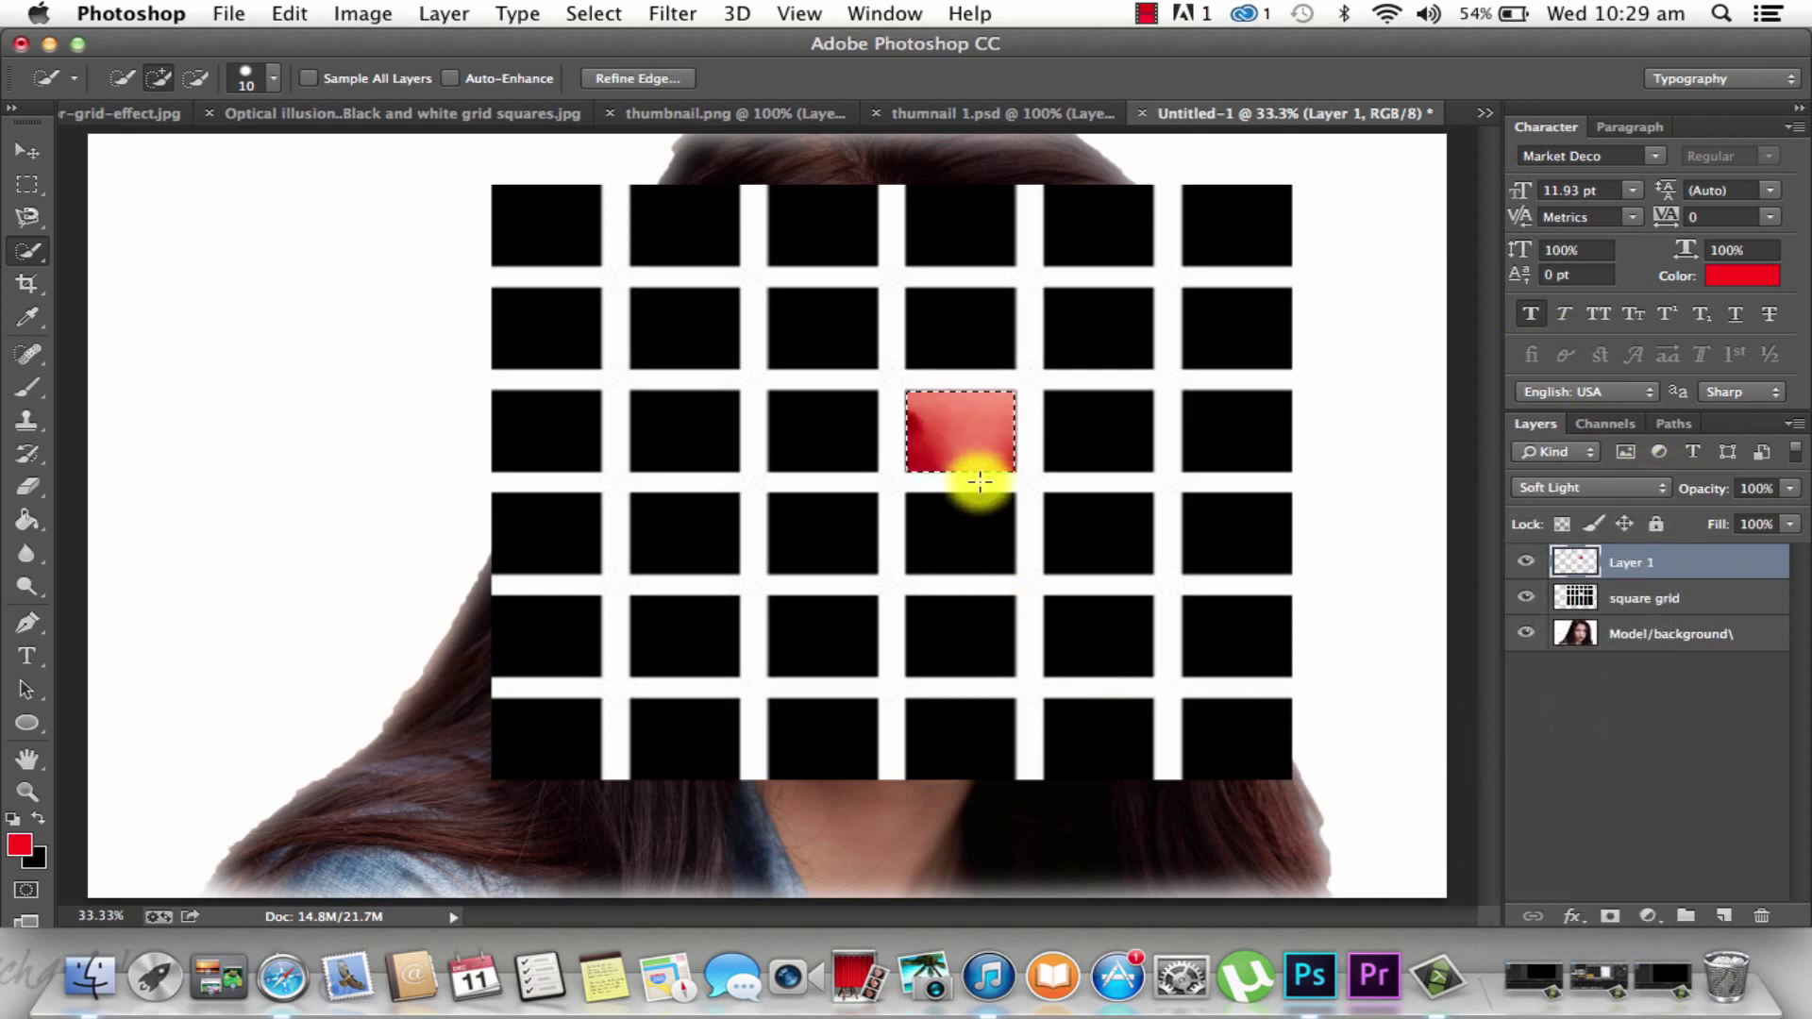
key("super+d")
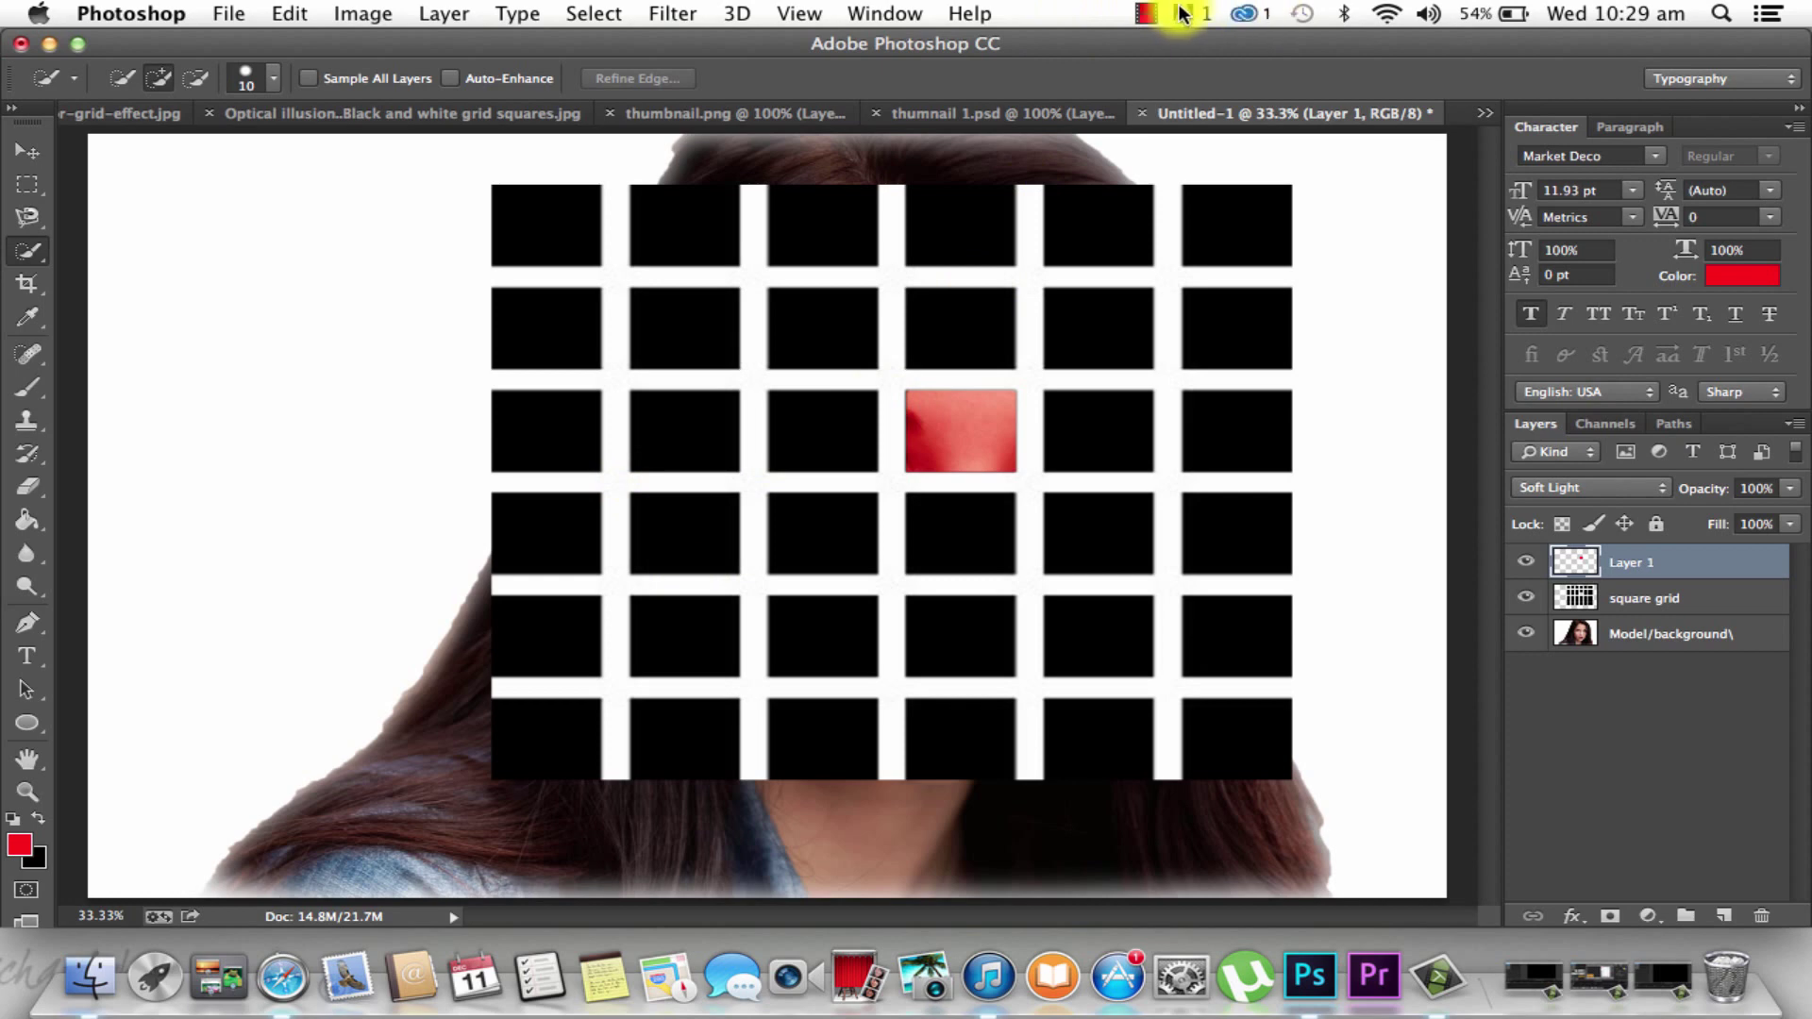
Clear the column-four black squares in rows four, five and the bottom row from the grid
left_click(1146, 13)
left_click(1151, 68)
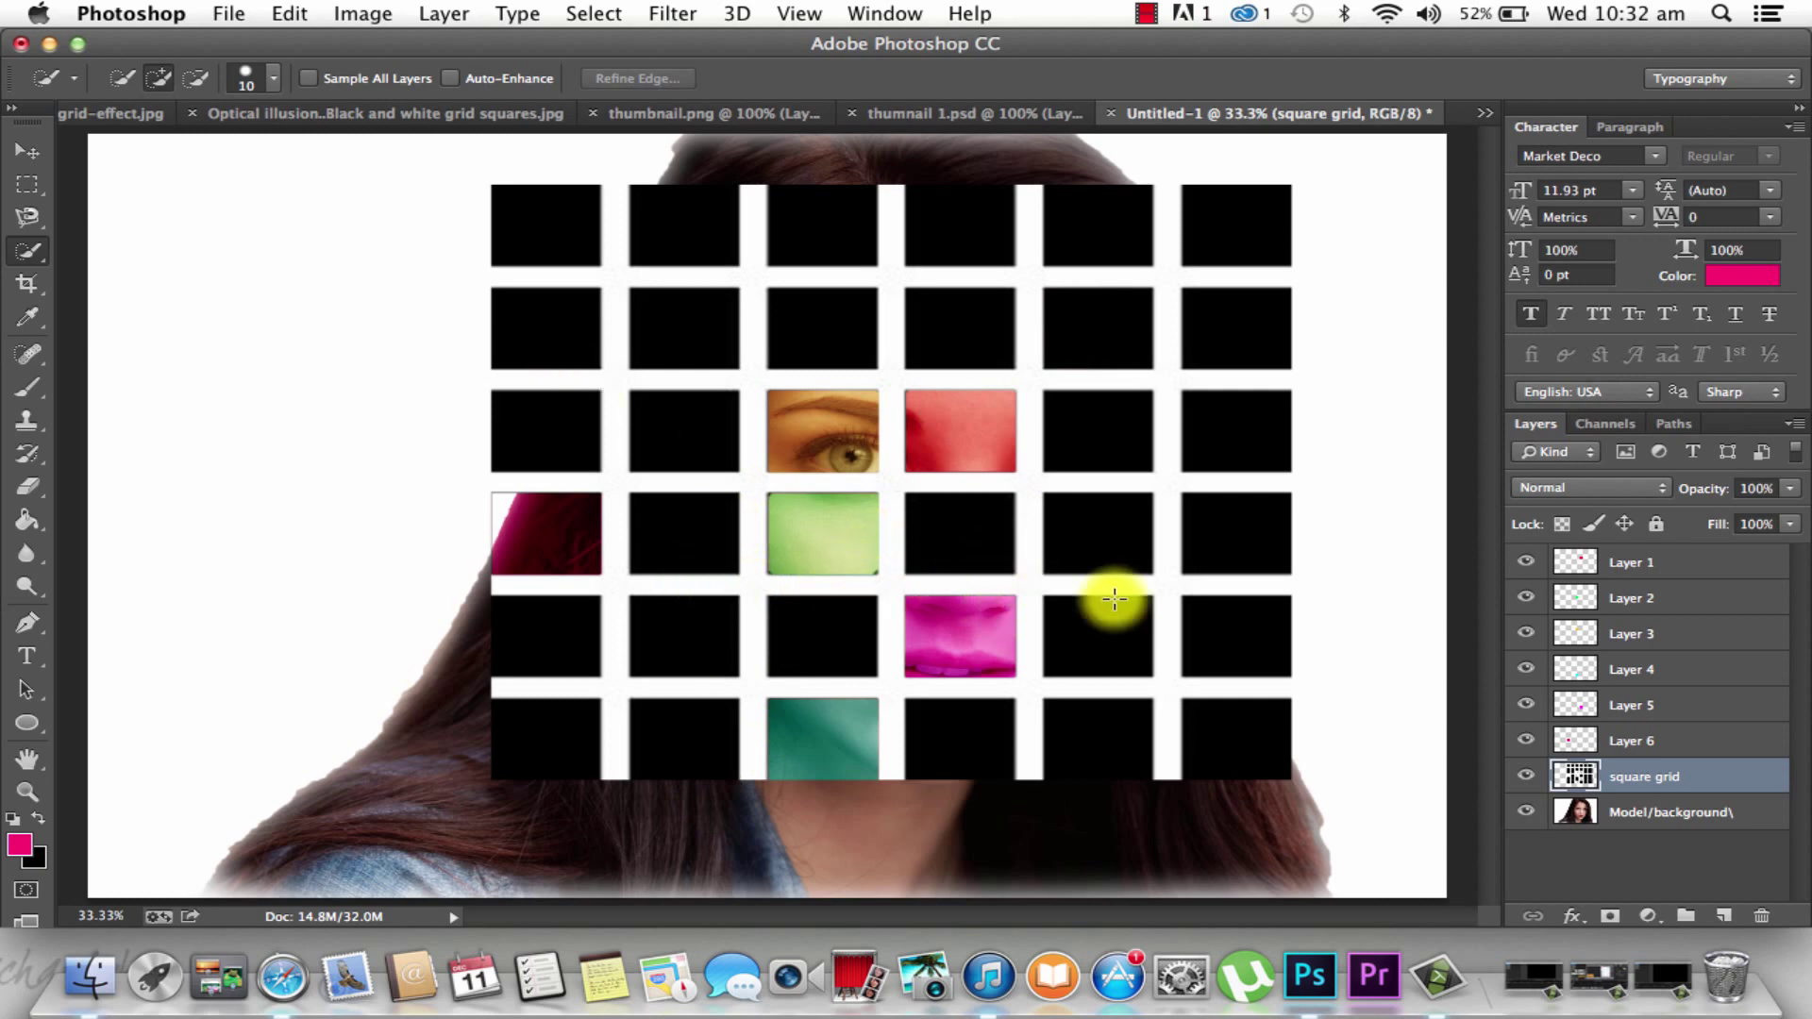
left_click(978, 511)
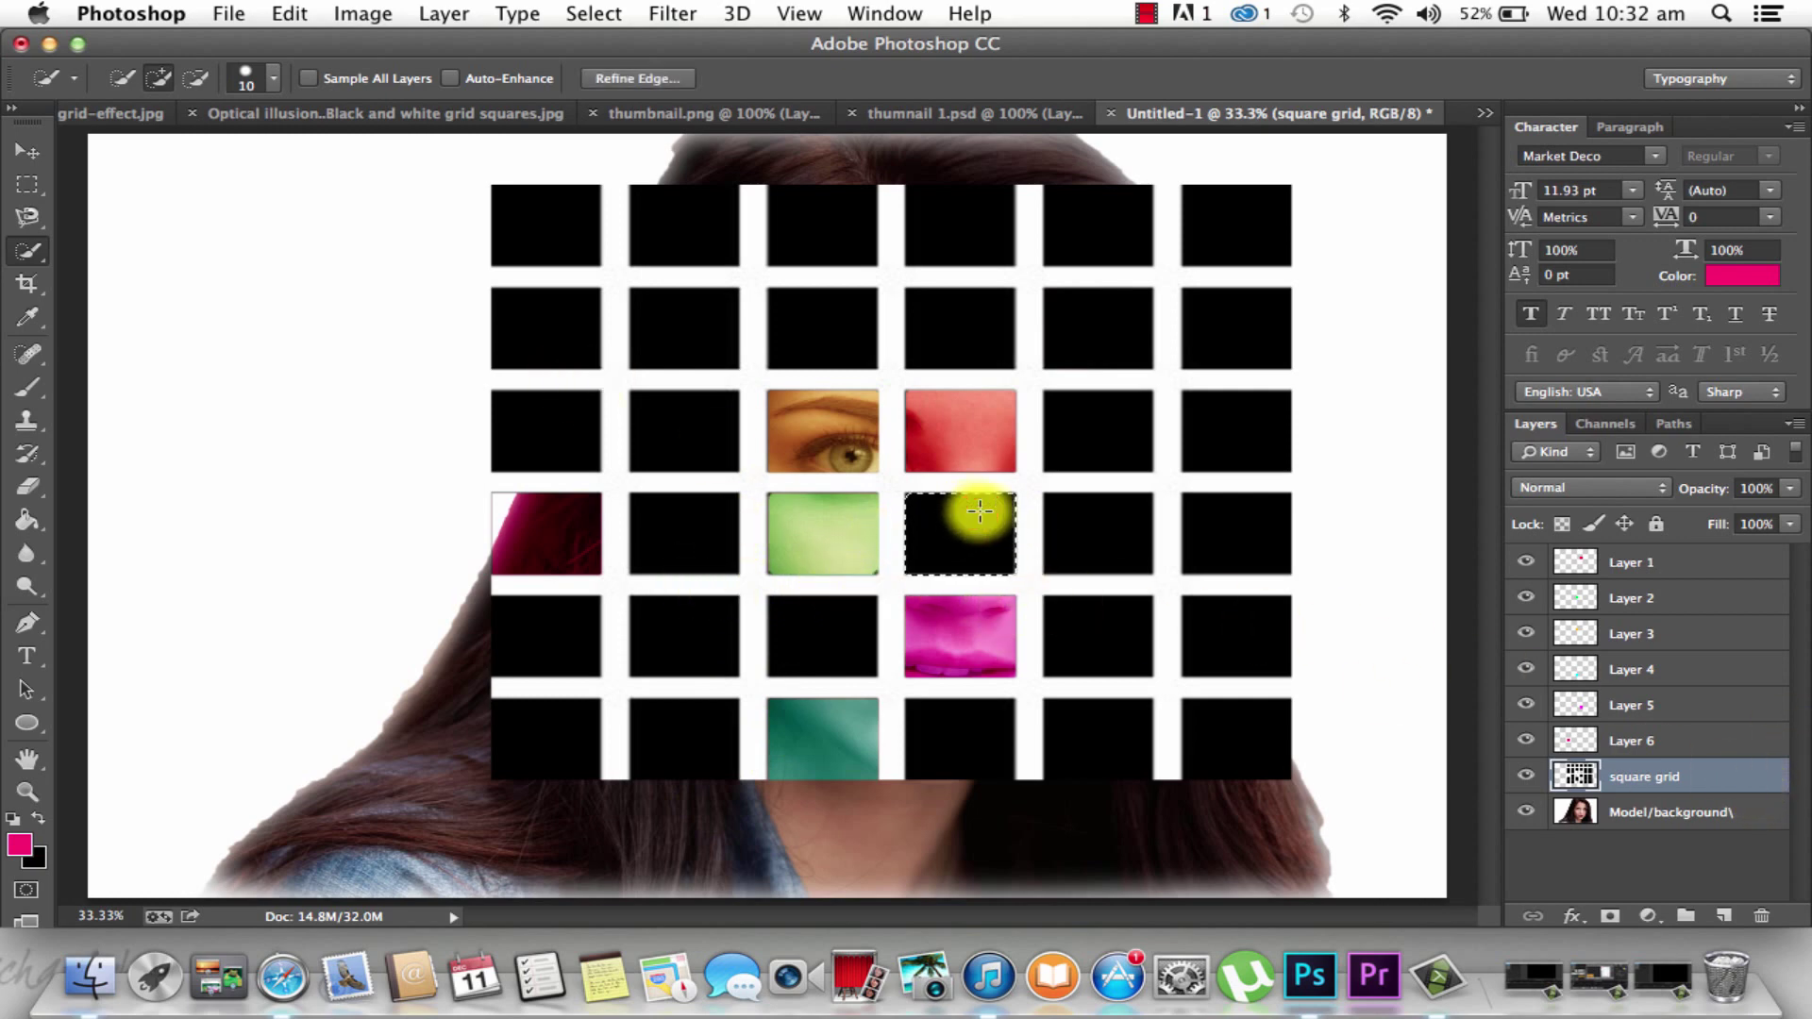
key("Delete")
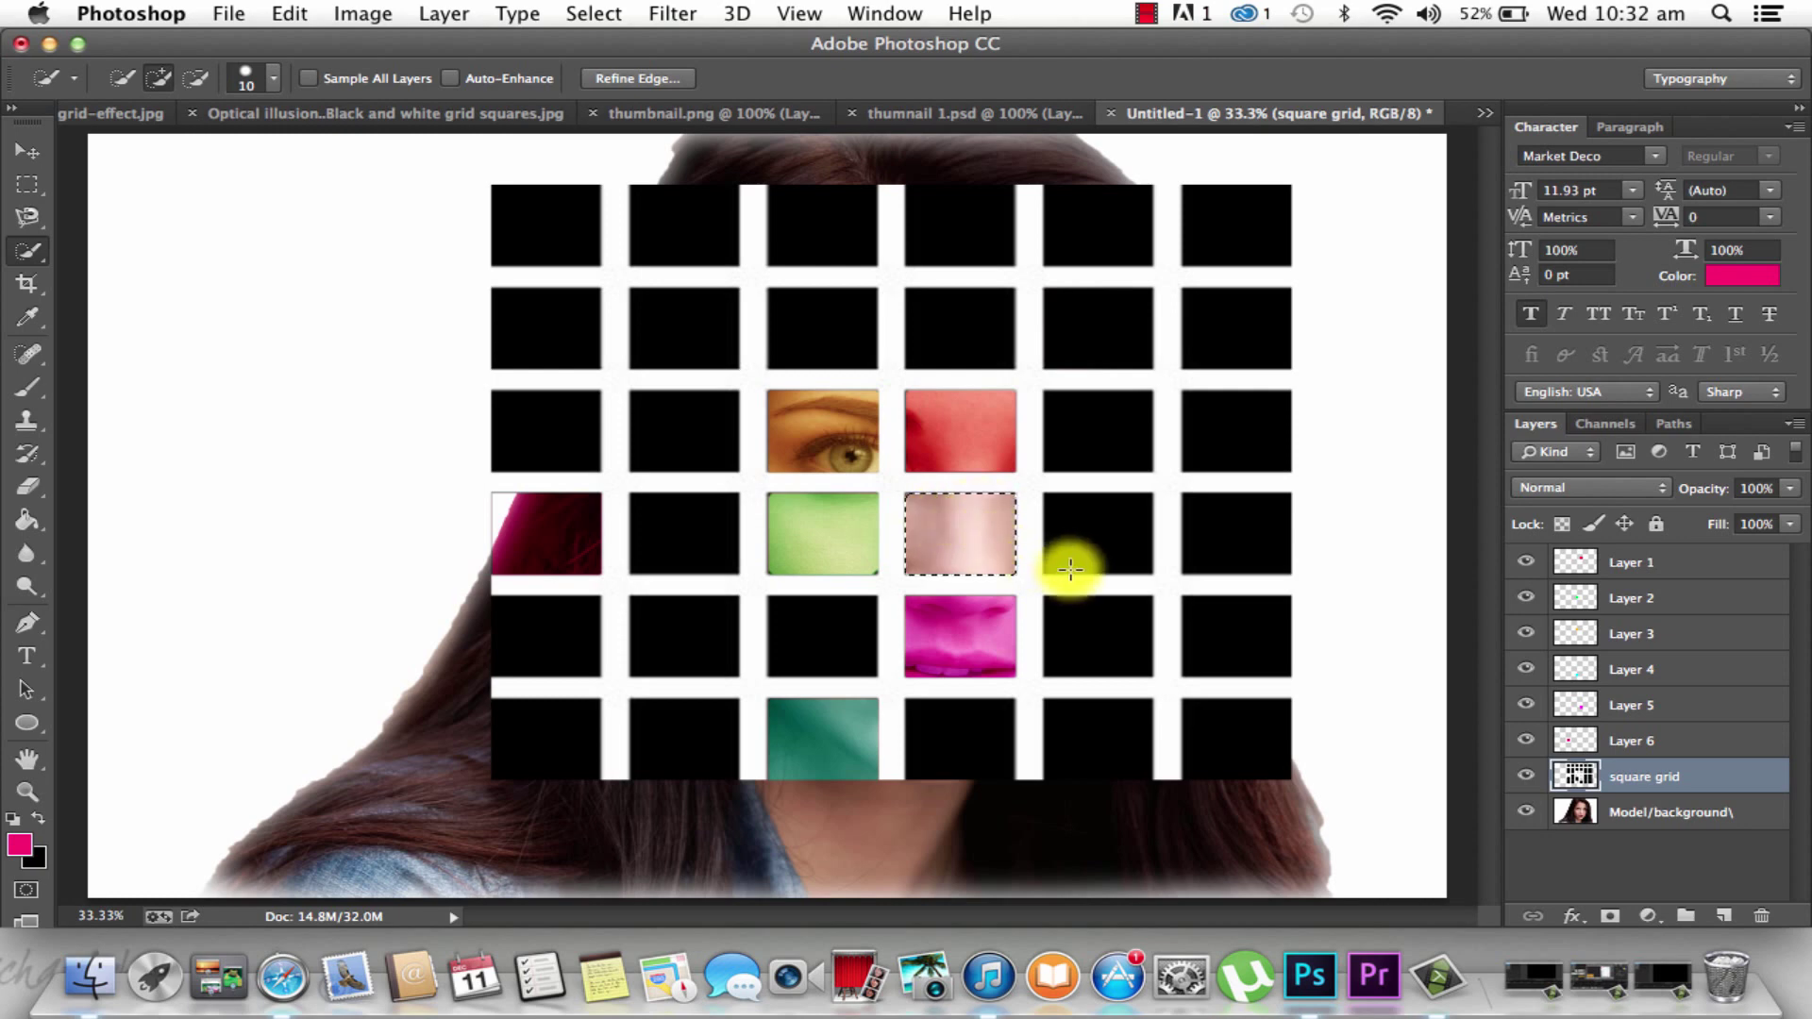
key("ctrl+d")
left_click(984, 744)
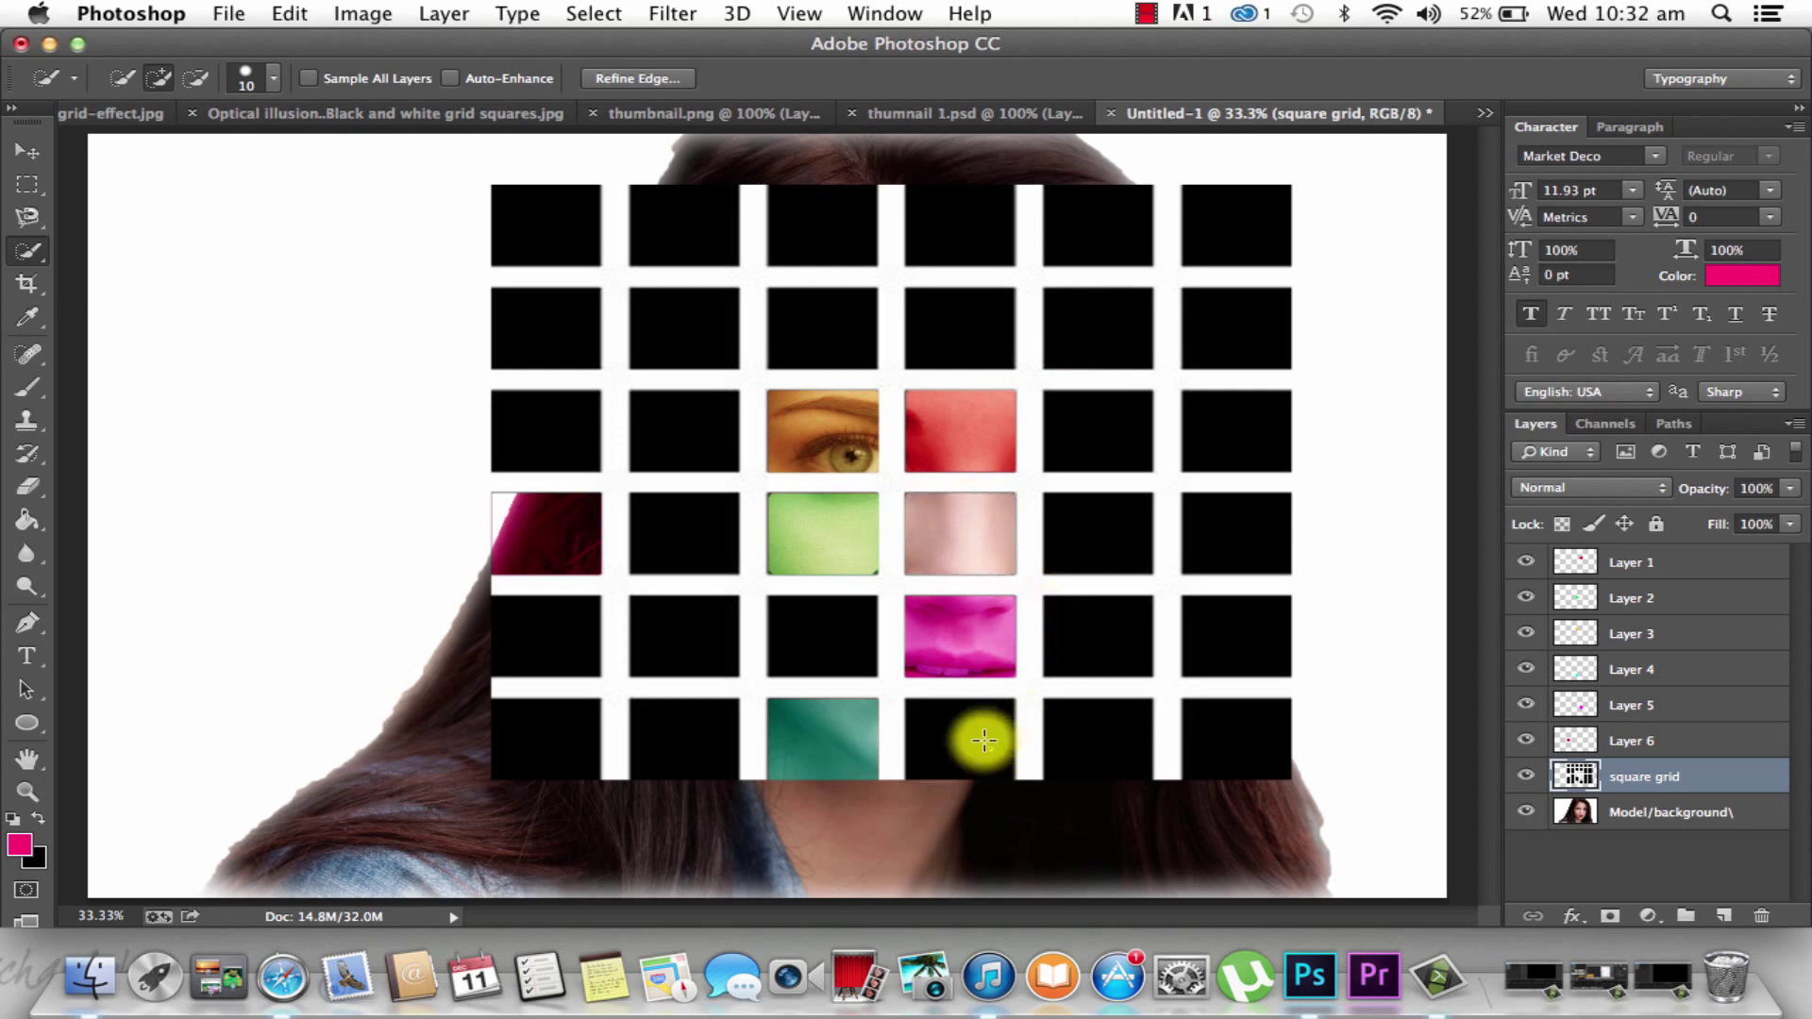
left_click(986, 731)
key("Delete")
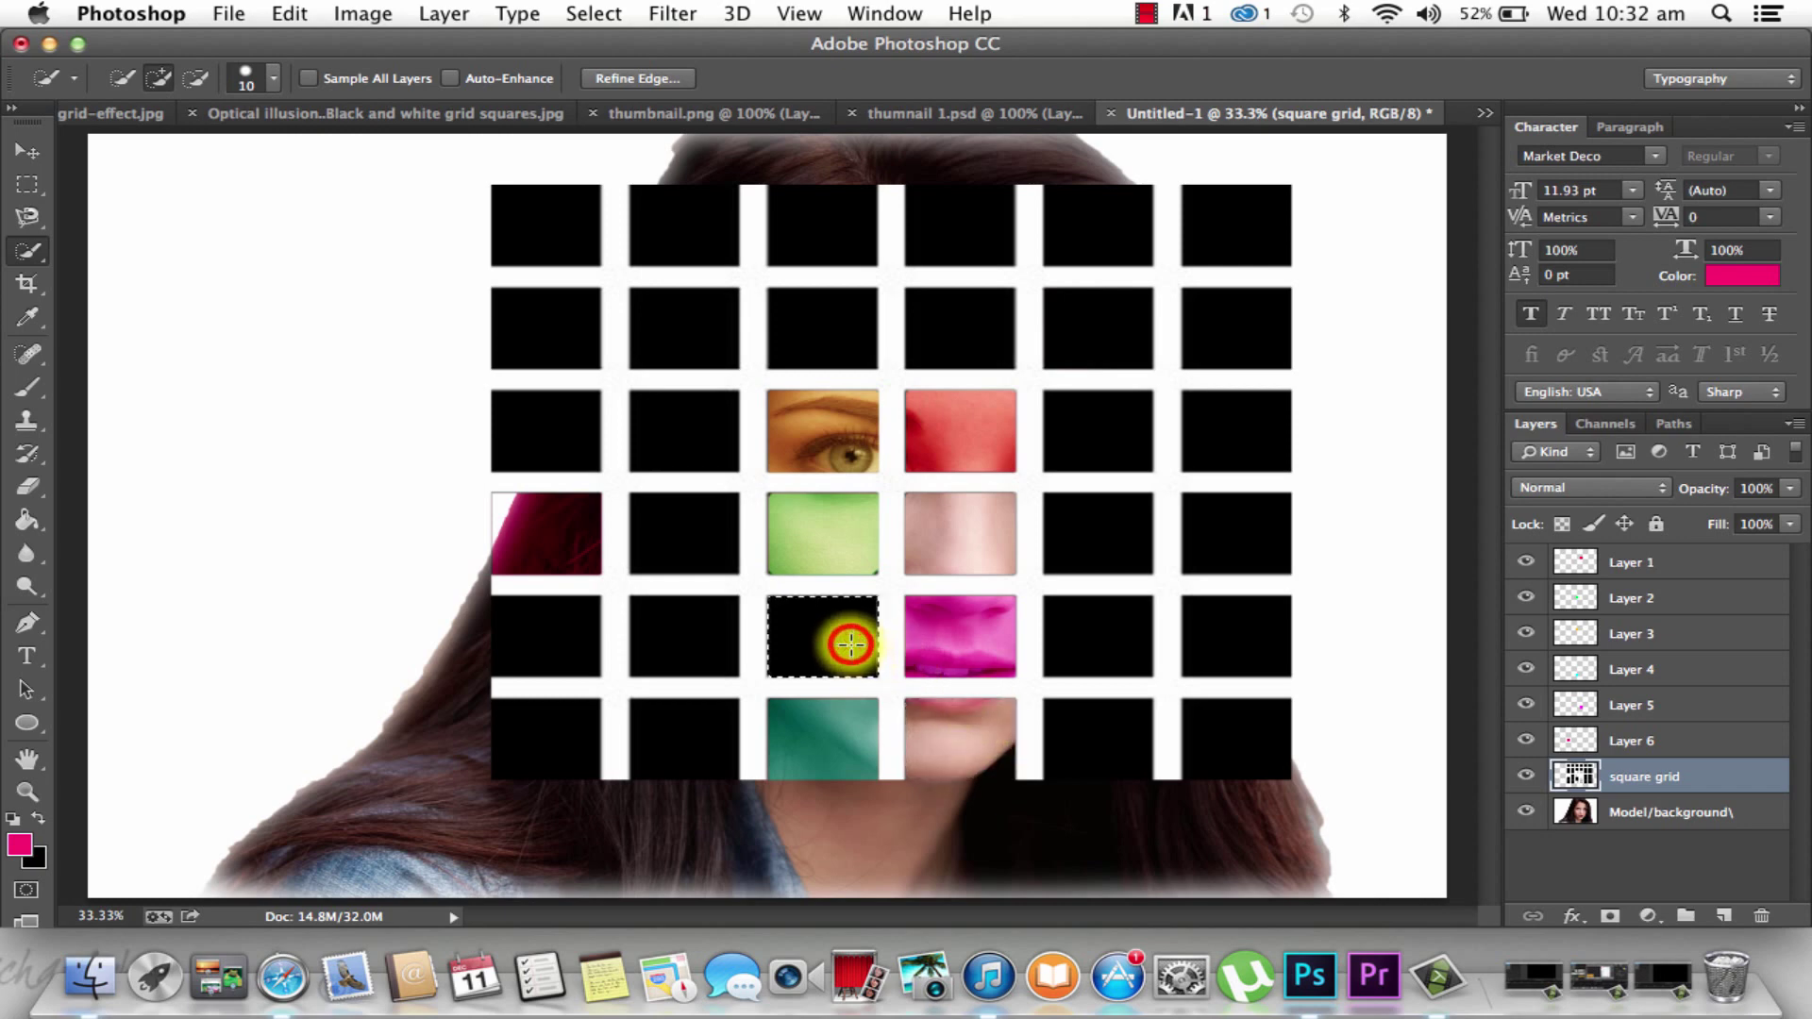
key("Delete")
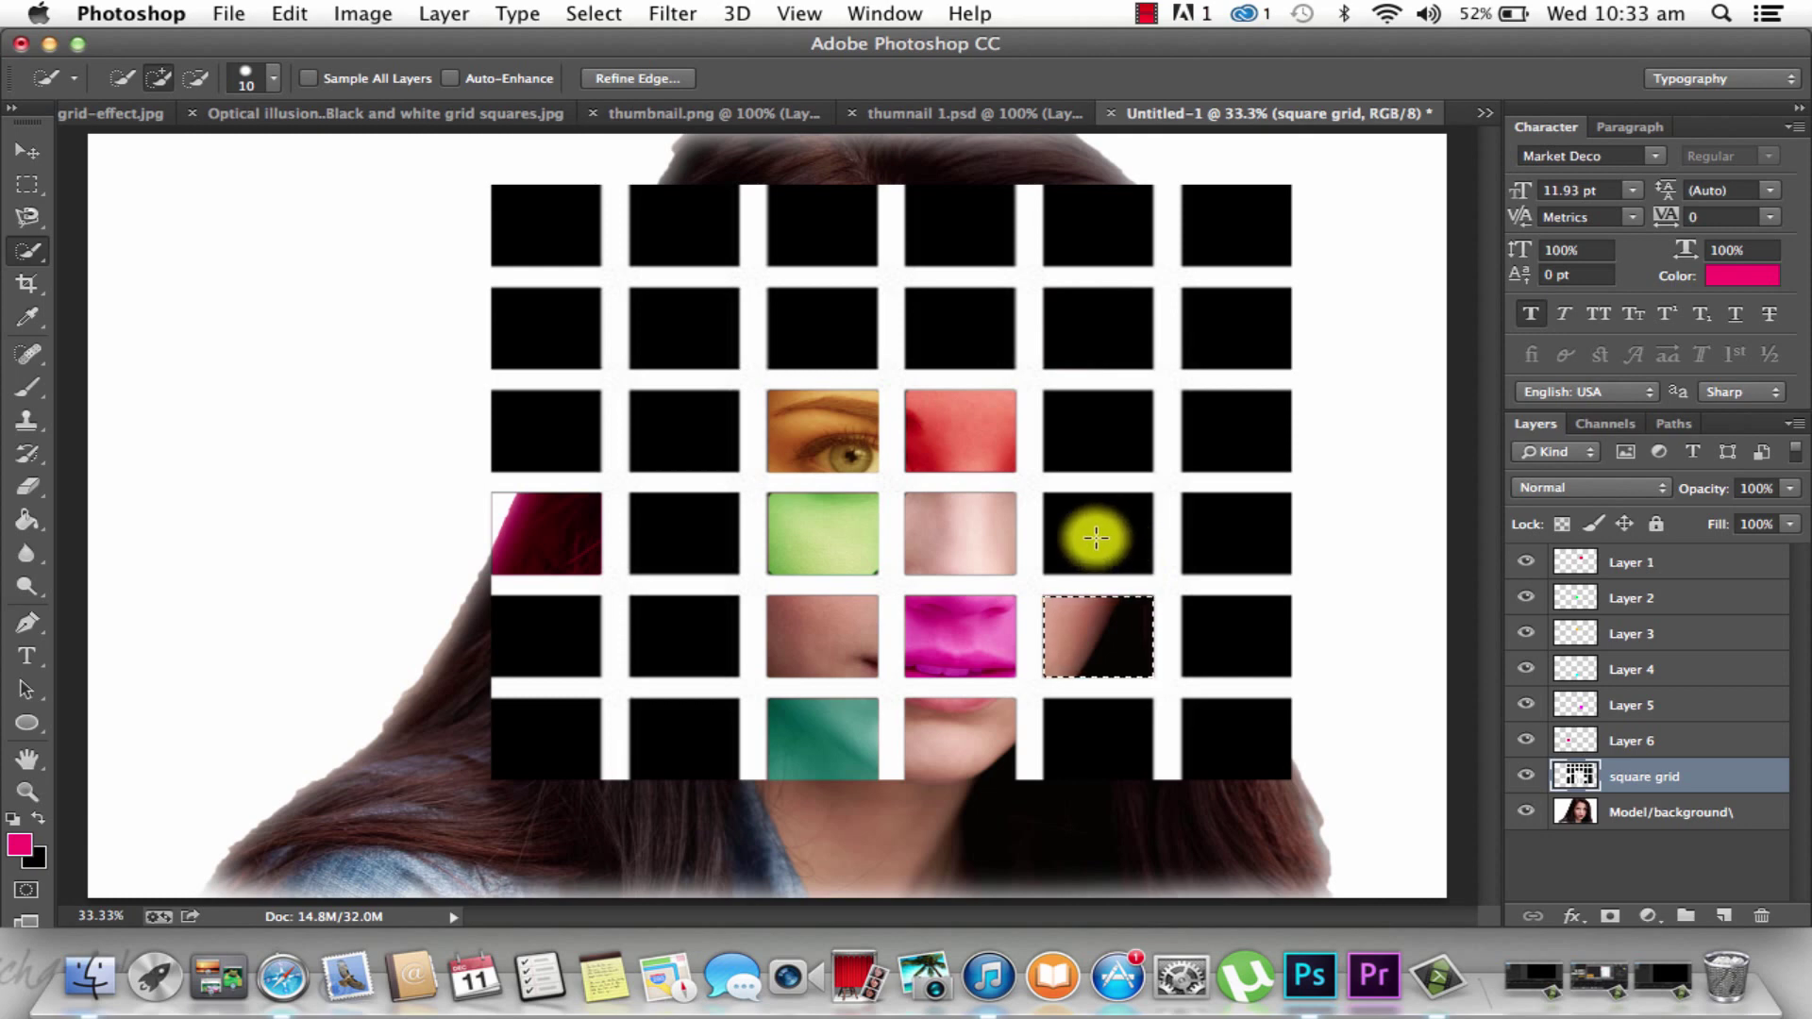
key("super+d")
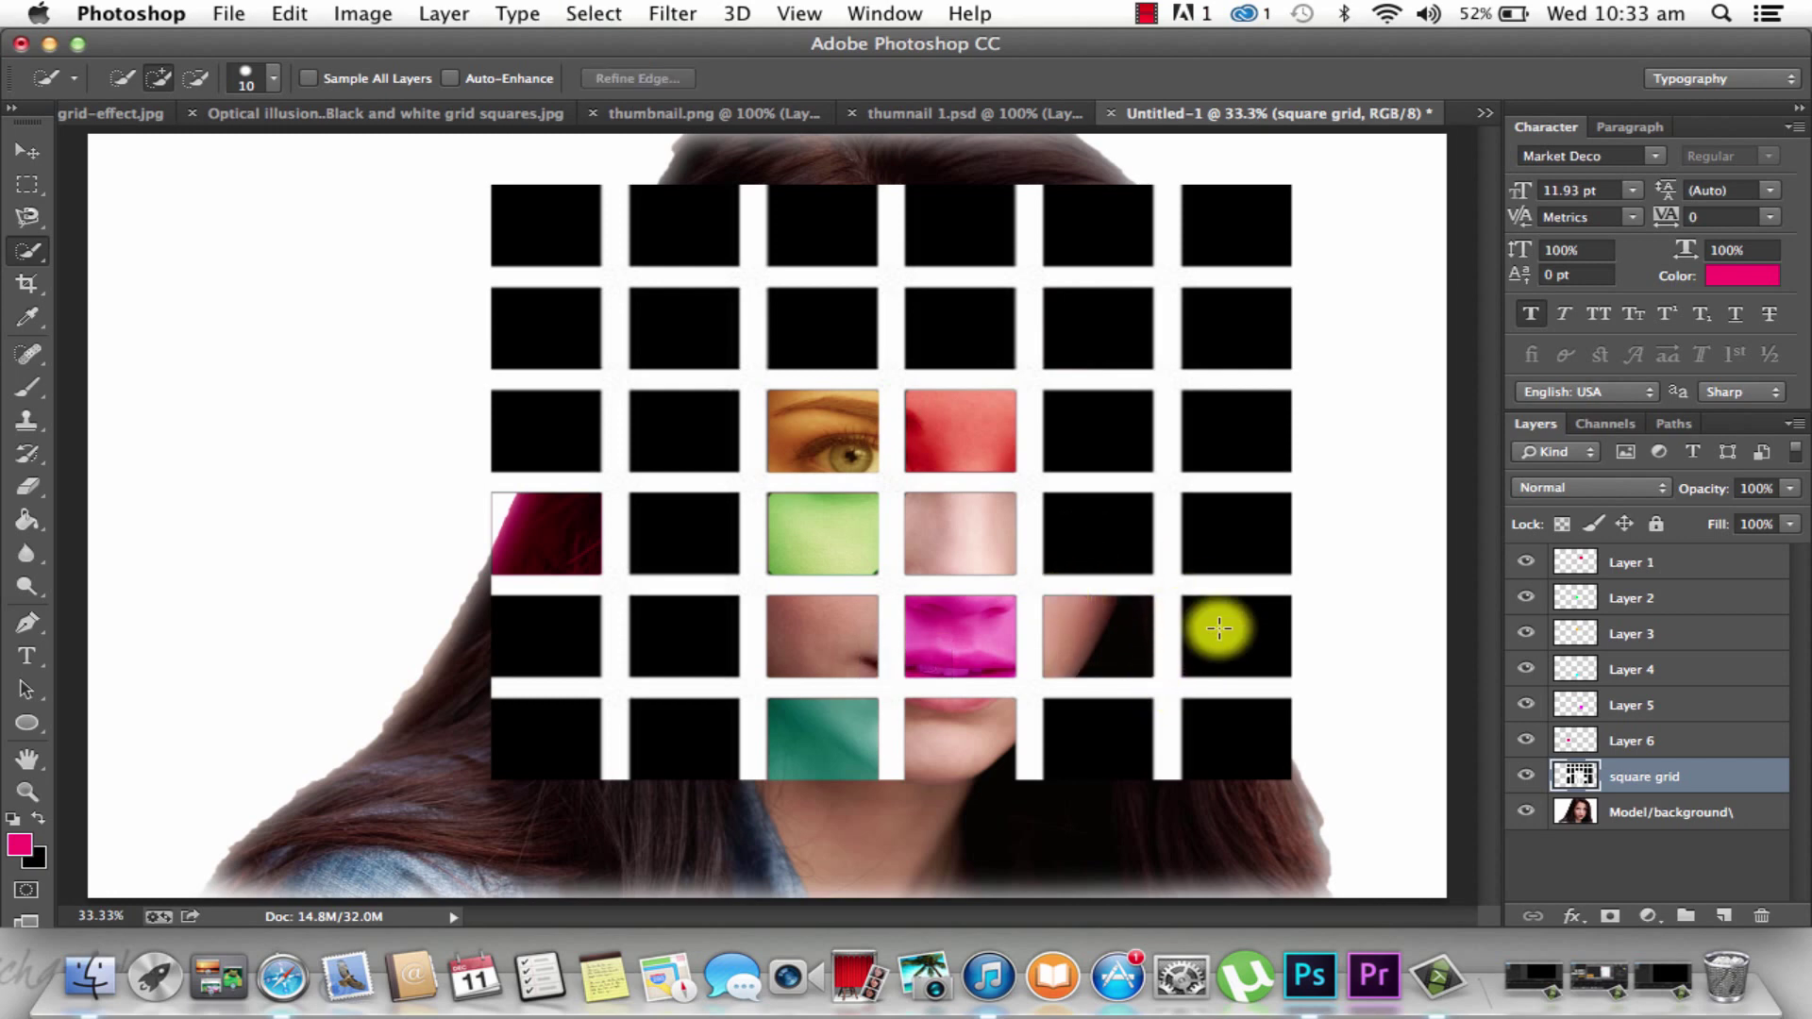
Cut the square in row four, column five onto its own Layer 7
left_click(1074, 526)
right_click(1064, 529)
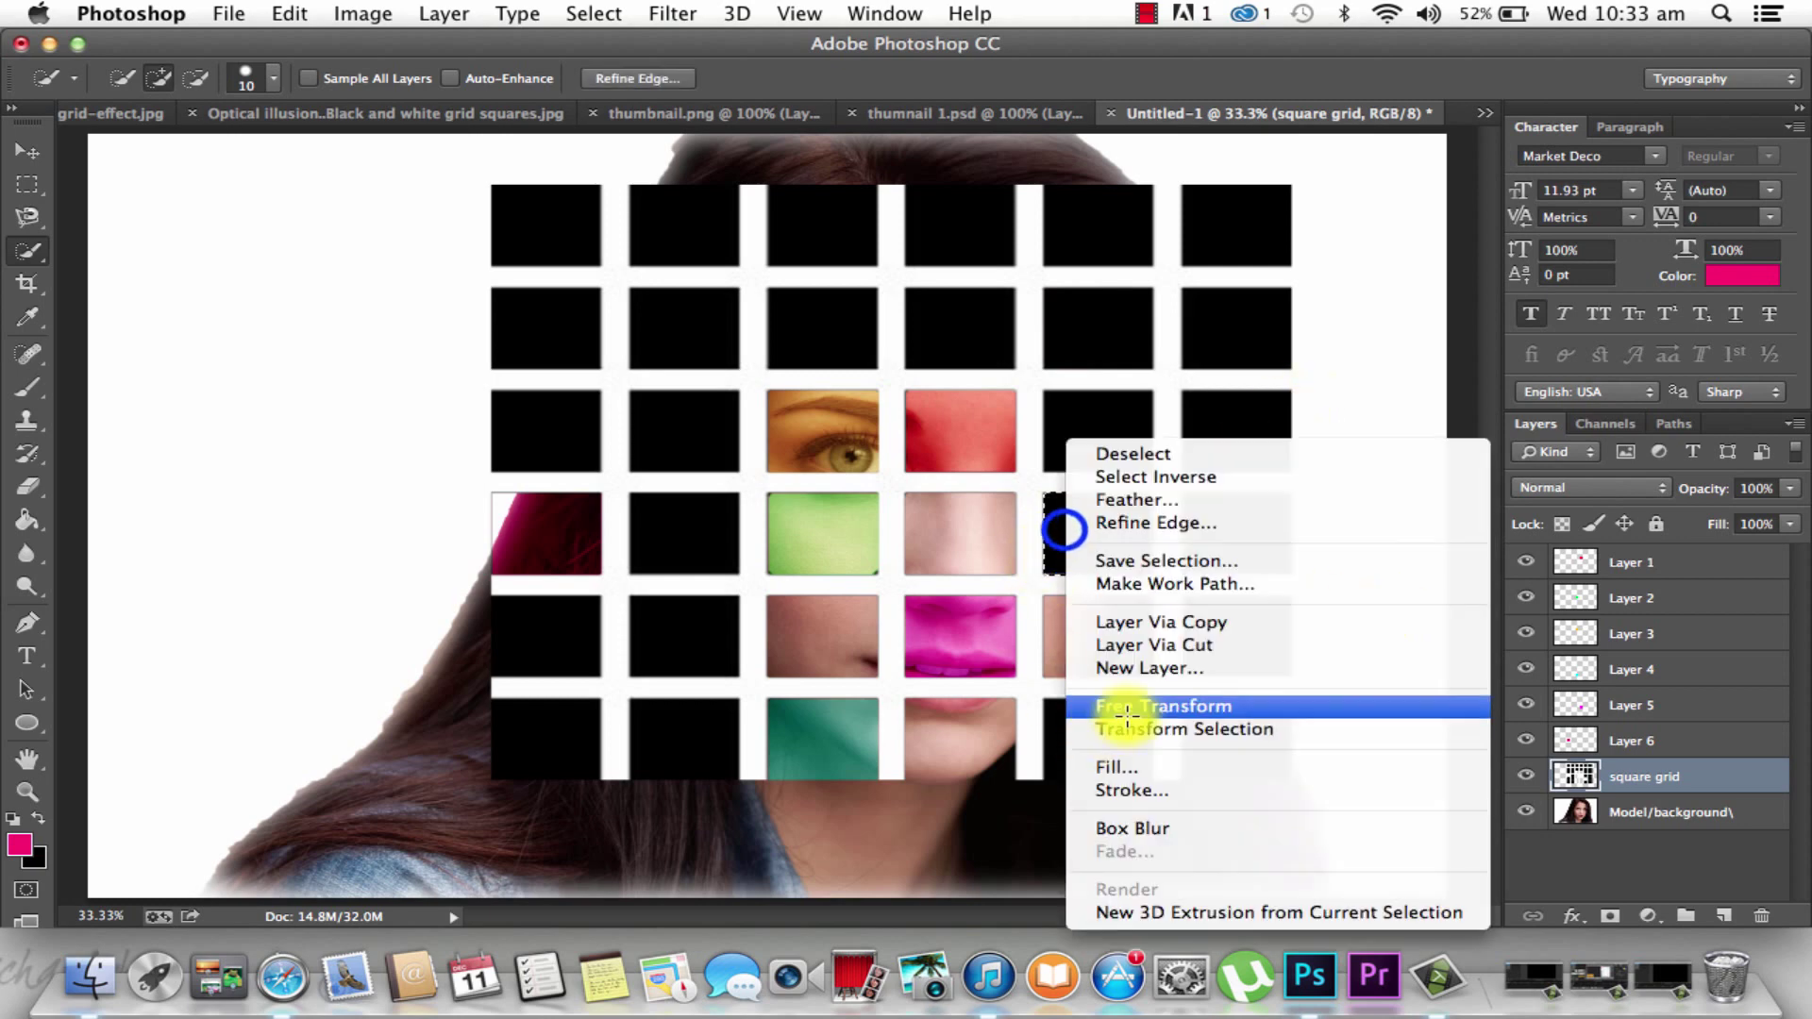
left_click(1150, 644)
Pick blue as the foreground colour and fill the square with it
left_click(17, 843)
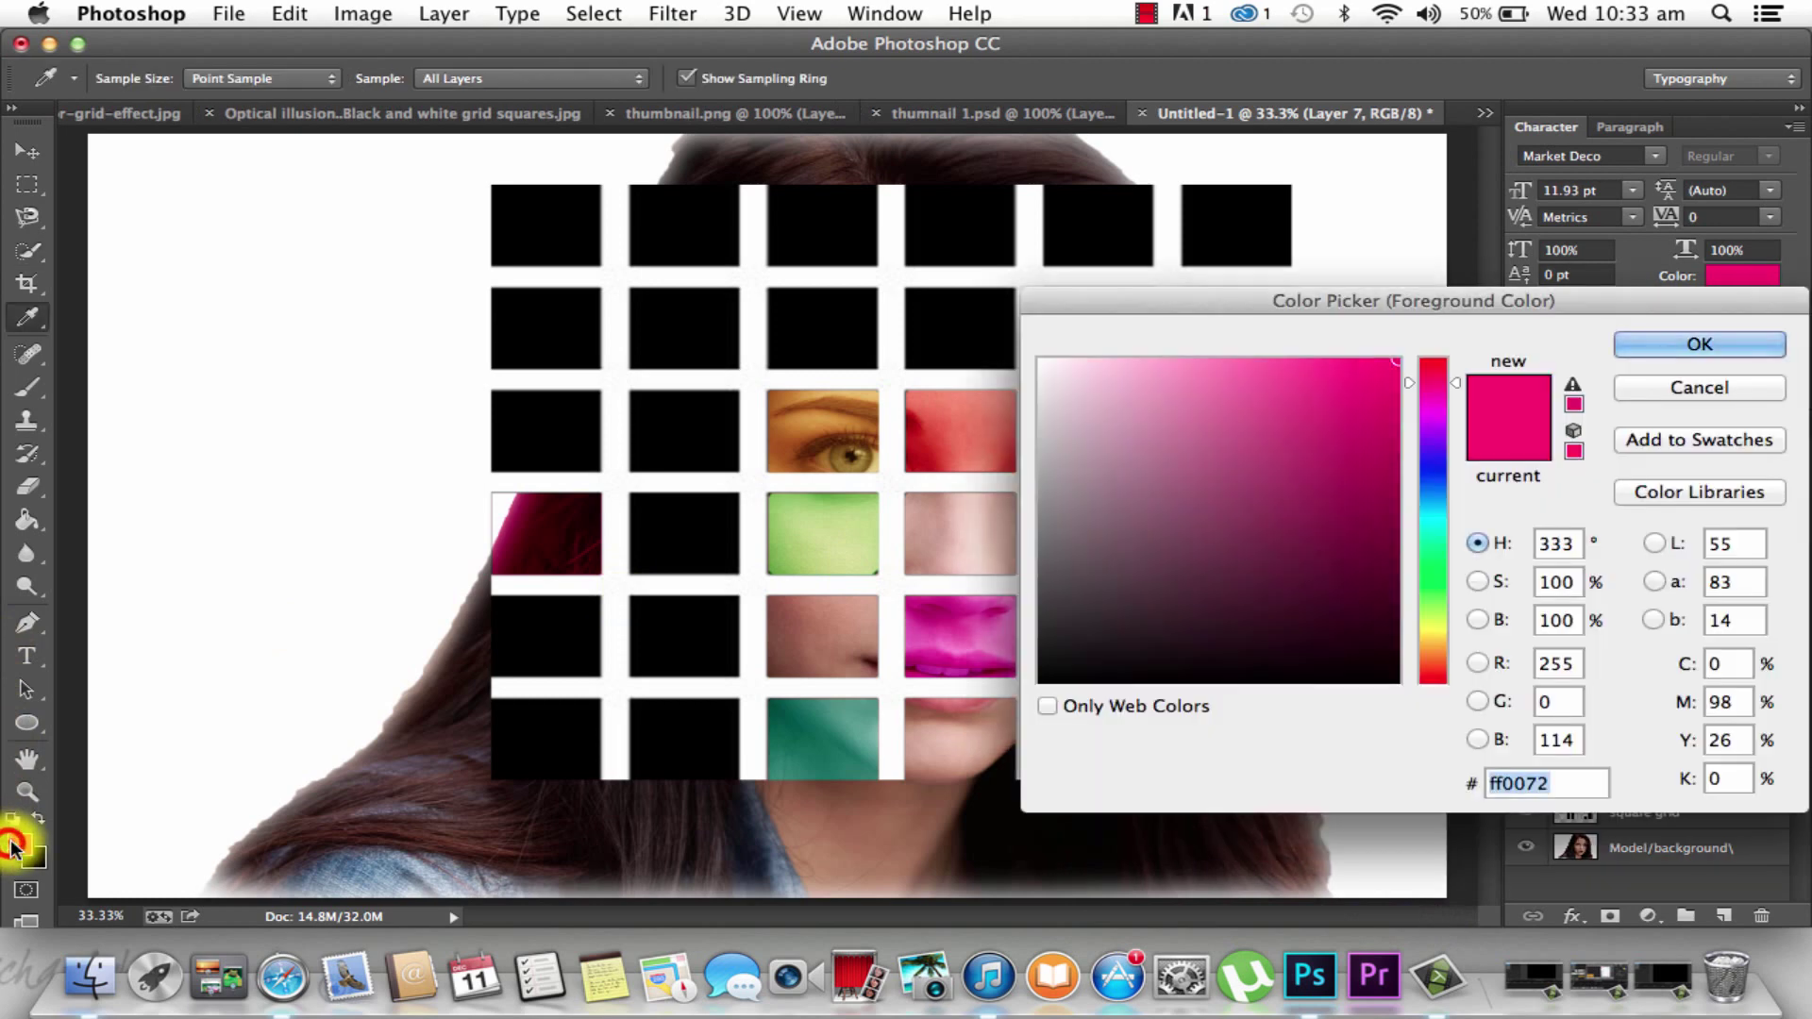
left_click_drag(1443, 538, 1443, 464)
left_click(1652, 346)
right_click(1142, 532)
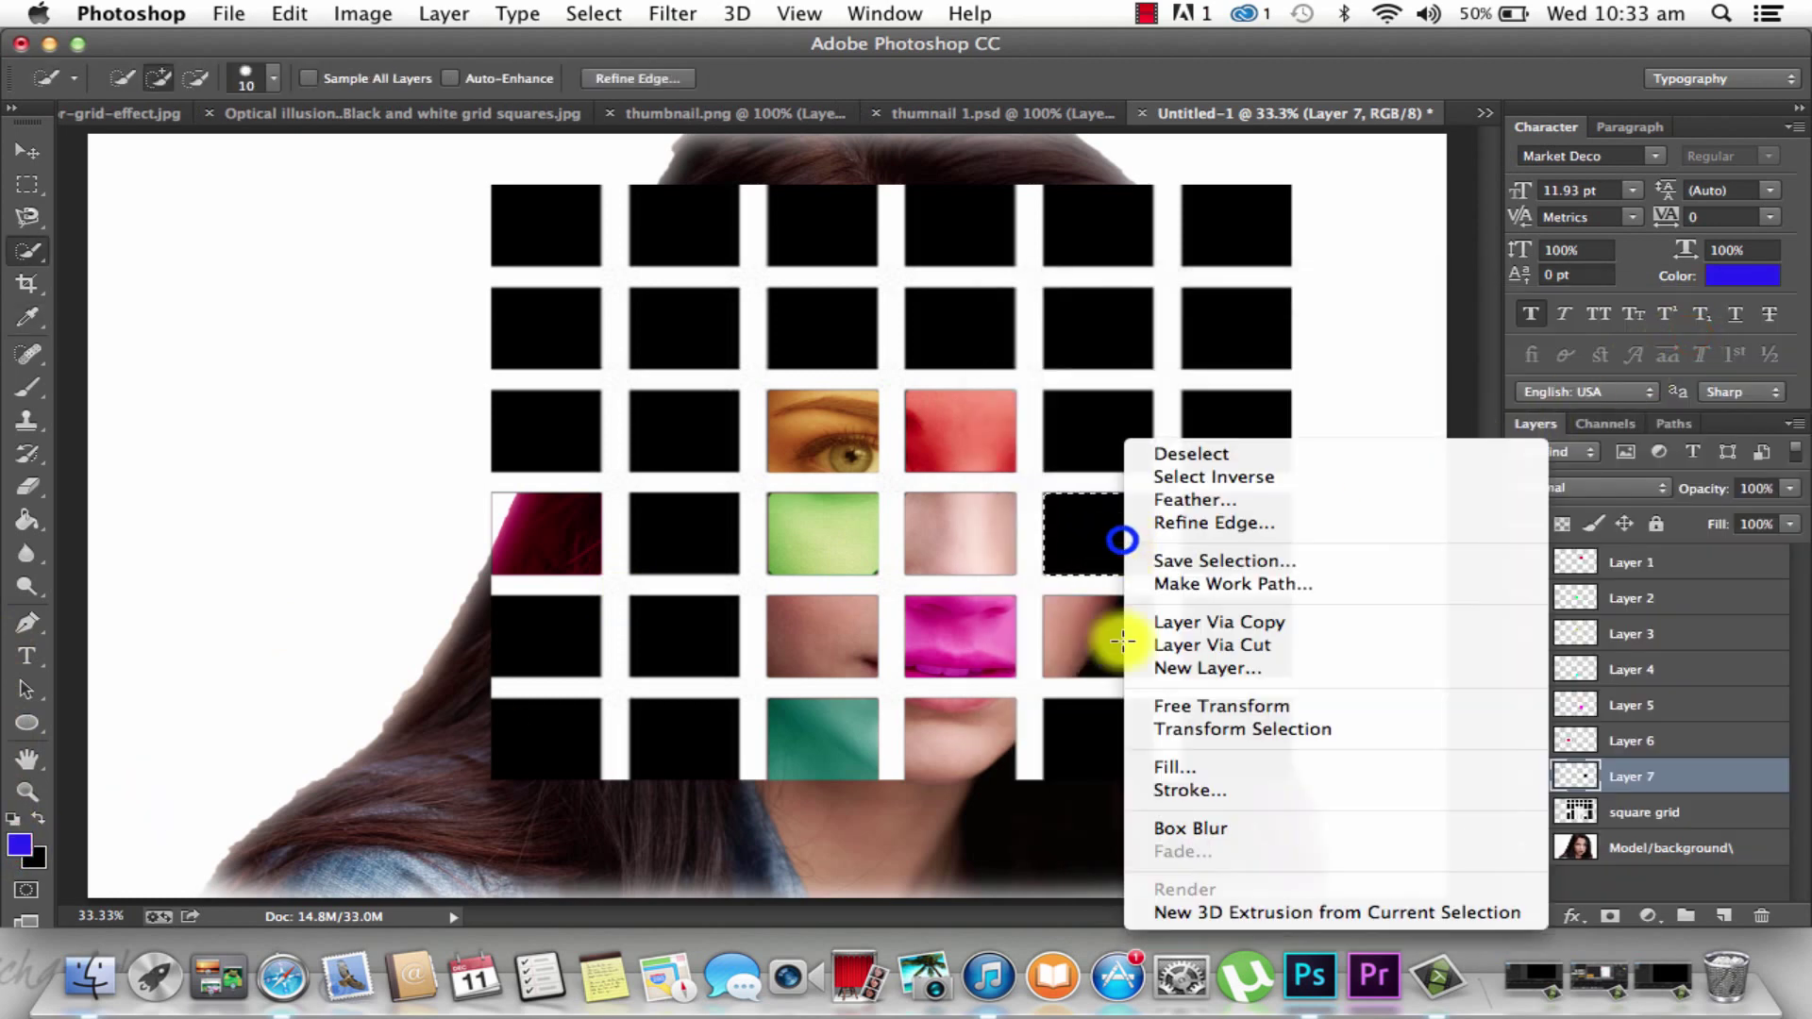
left_click(1133, 733)
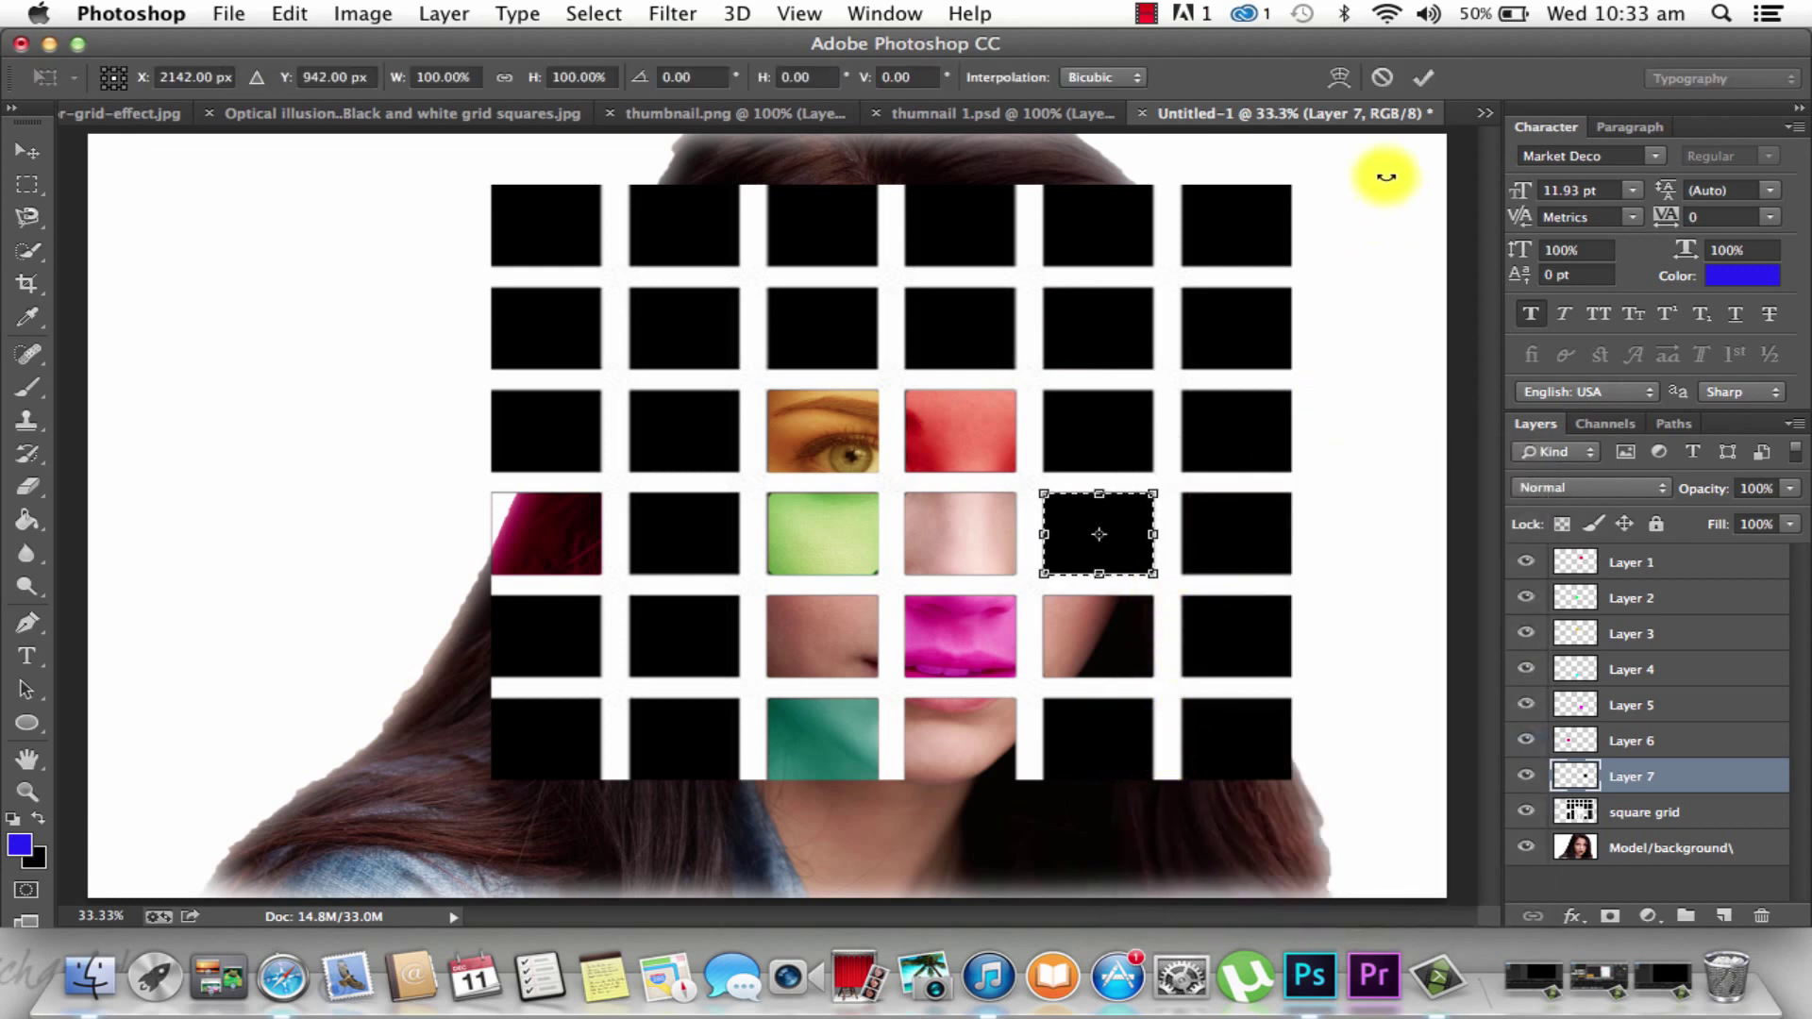
left_click(1424, 78)
right_click(1108, 525)
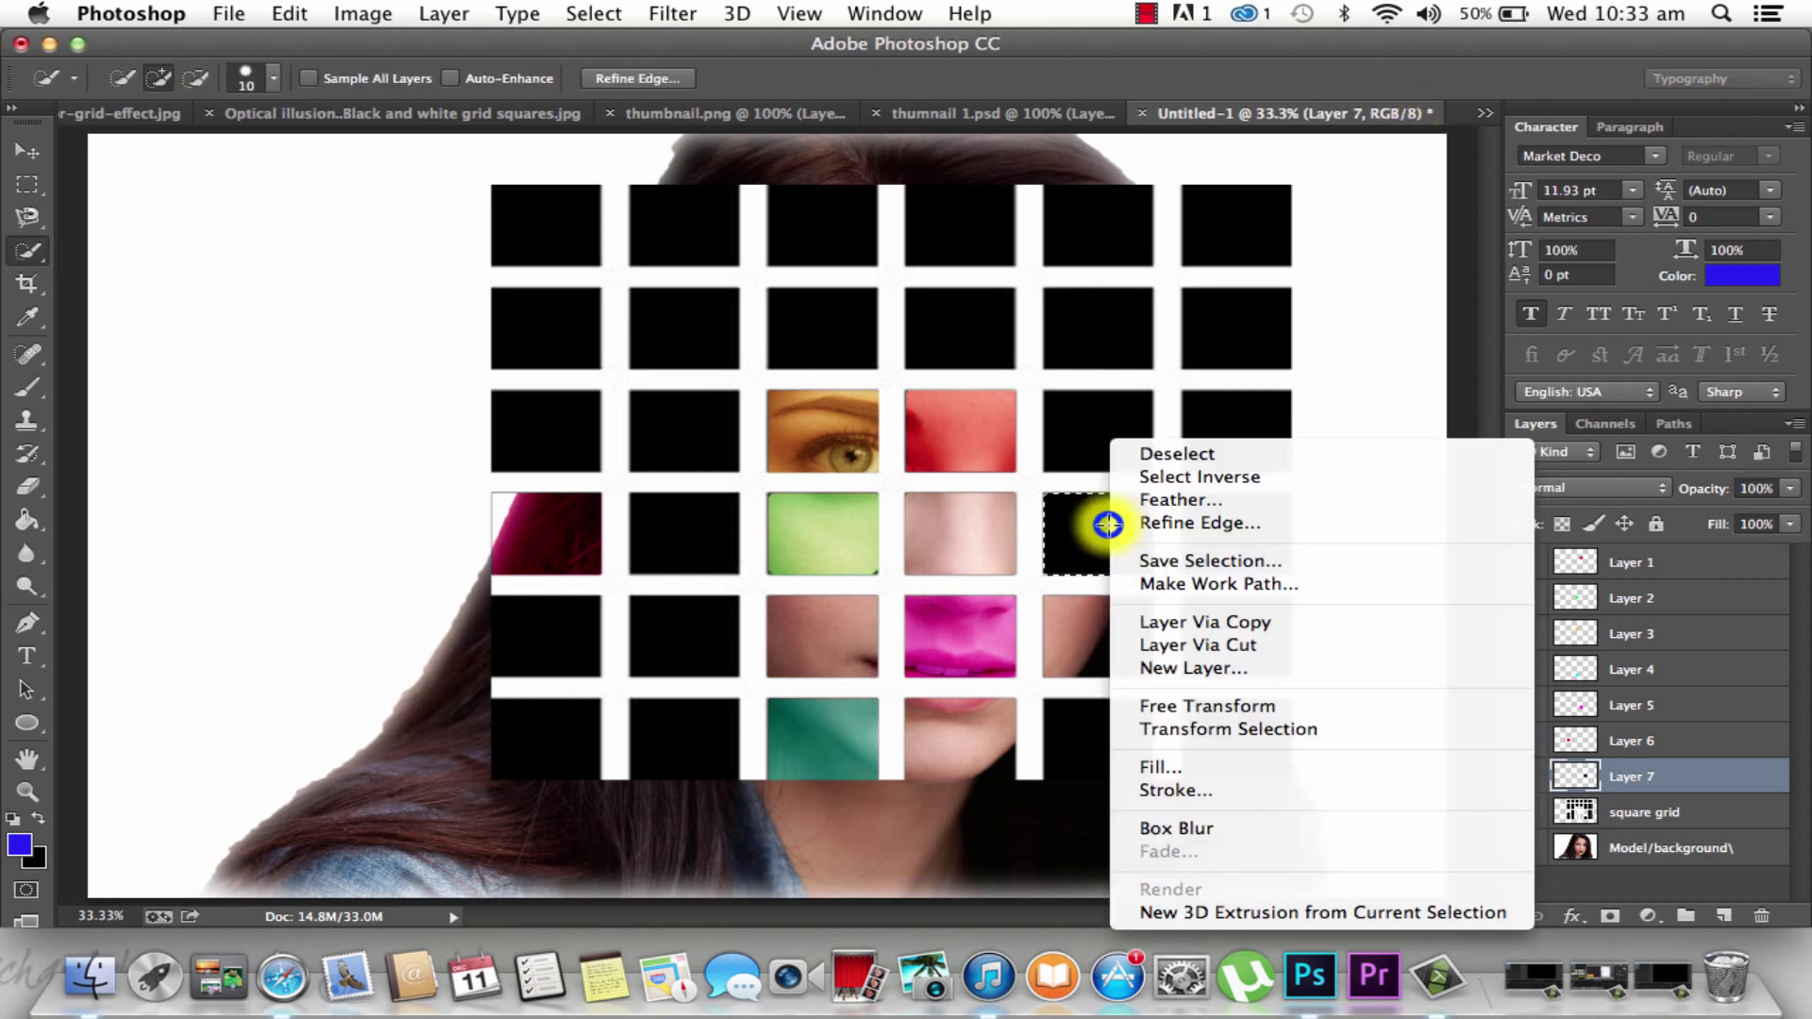
left_click(1163, 768)
key("Return")
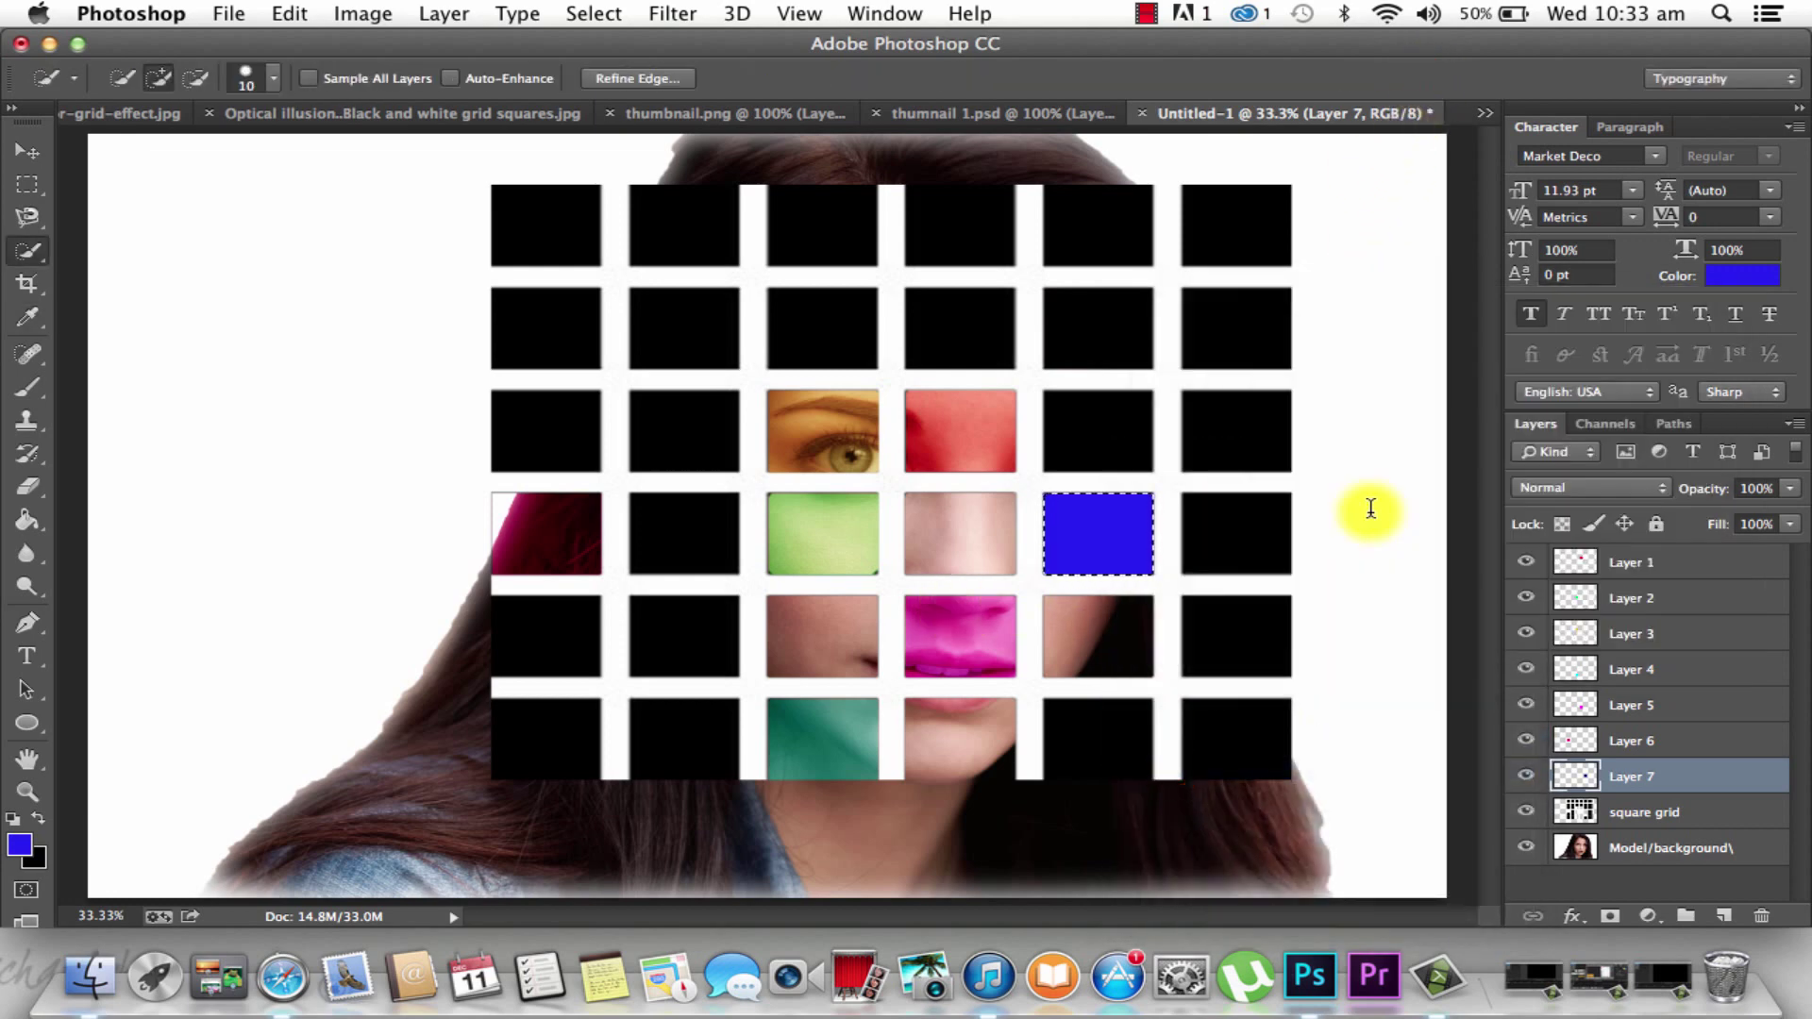
Blend the blue square layer in Soft Light and deselect
left_click(1553, 488)
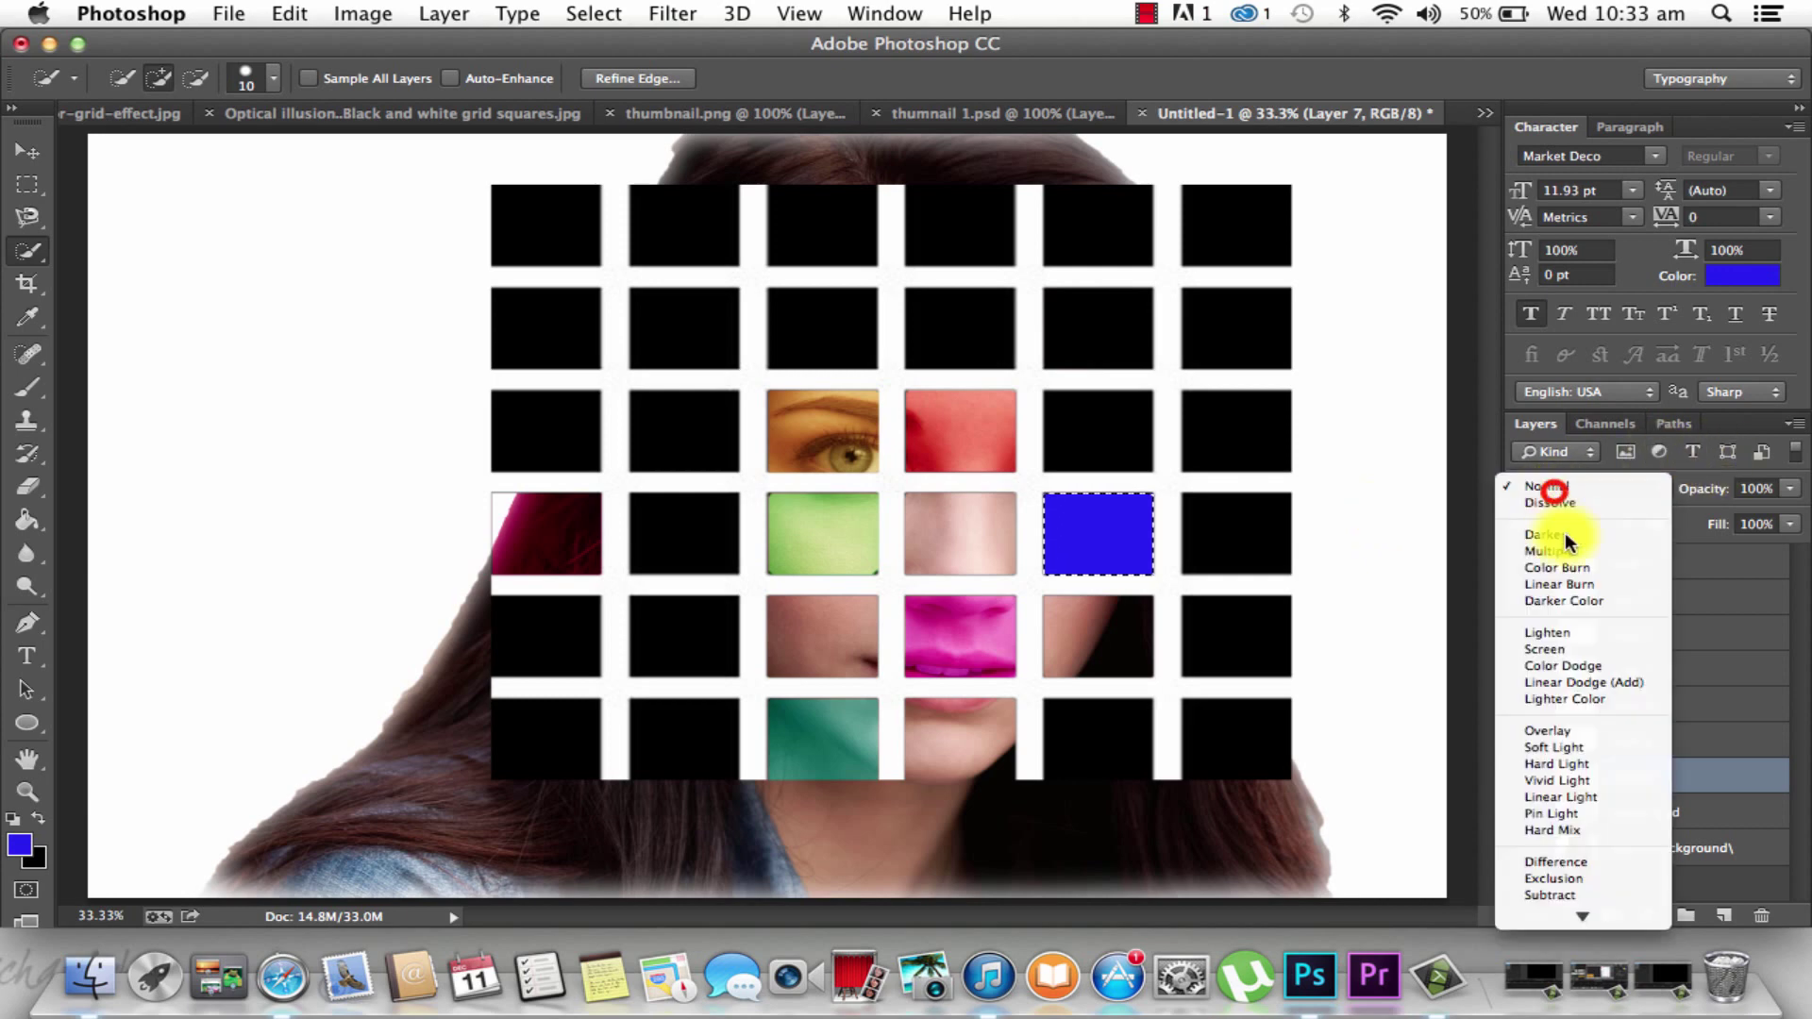
left_click(1545, 747)
key("super+d")
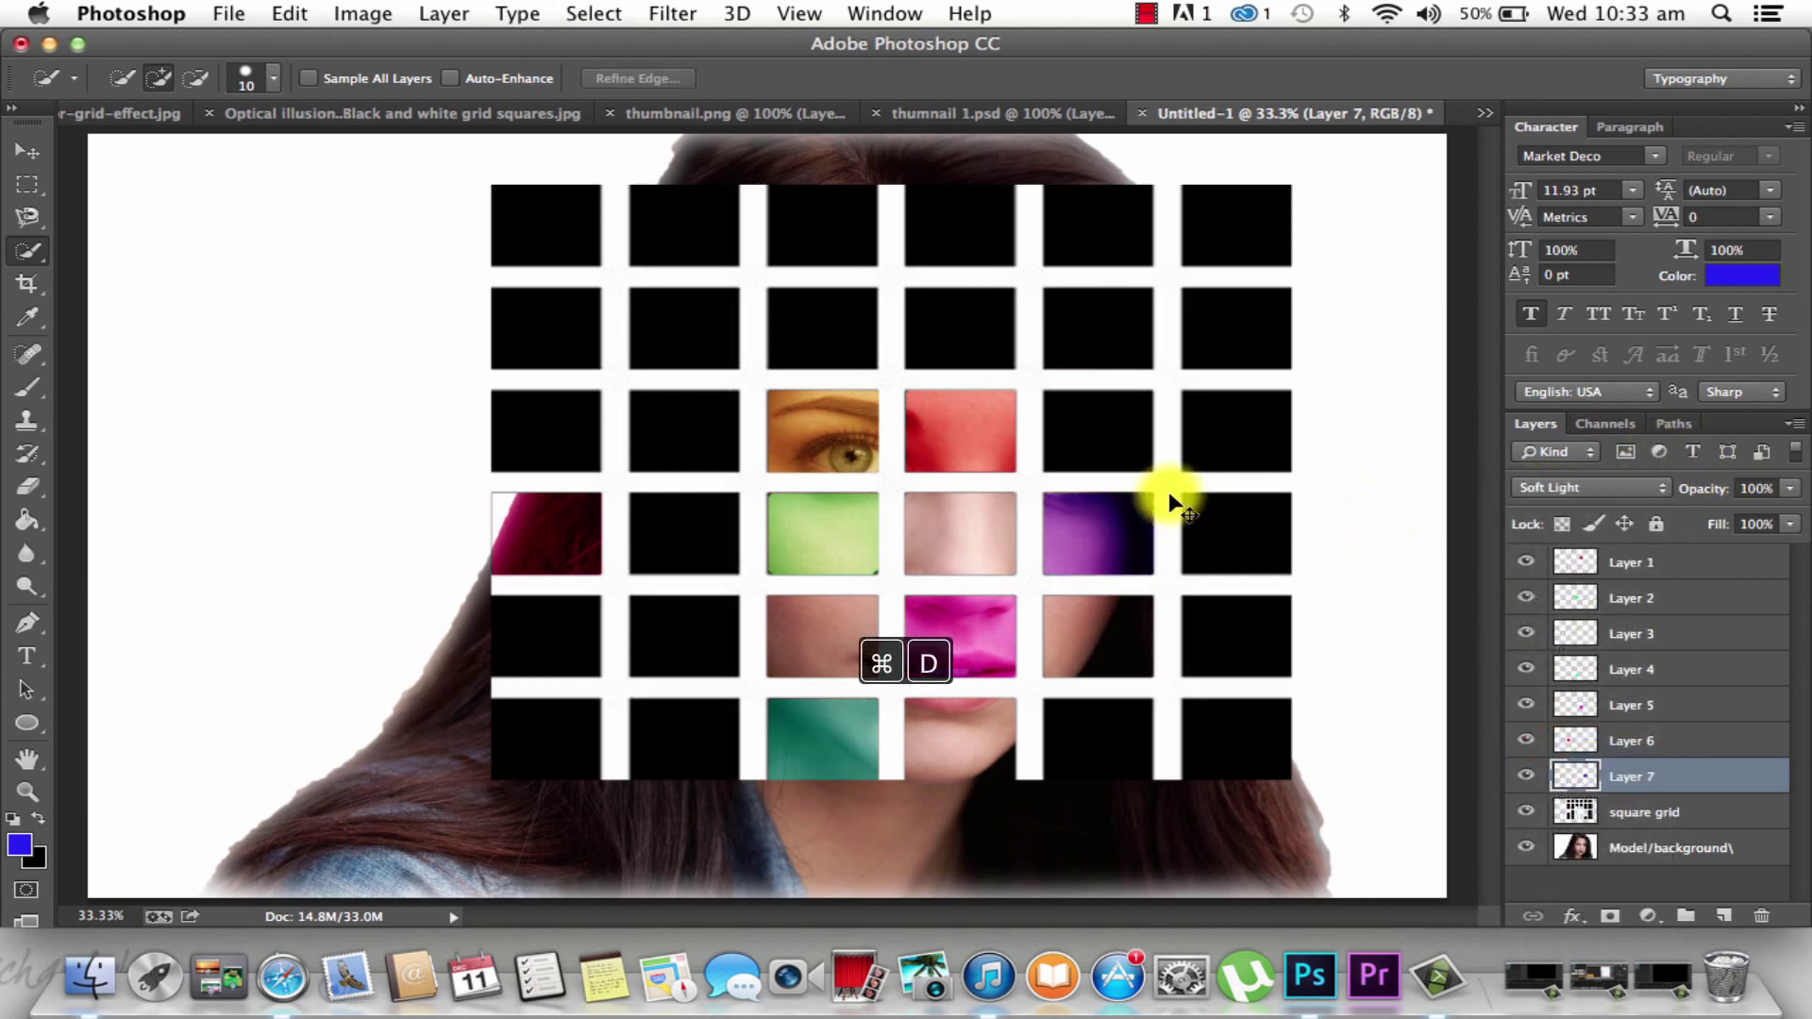
On the square grid layer, clear the row-four column-two square and the top-left and top-right corners
left_click(1605, 809)
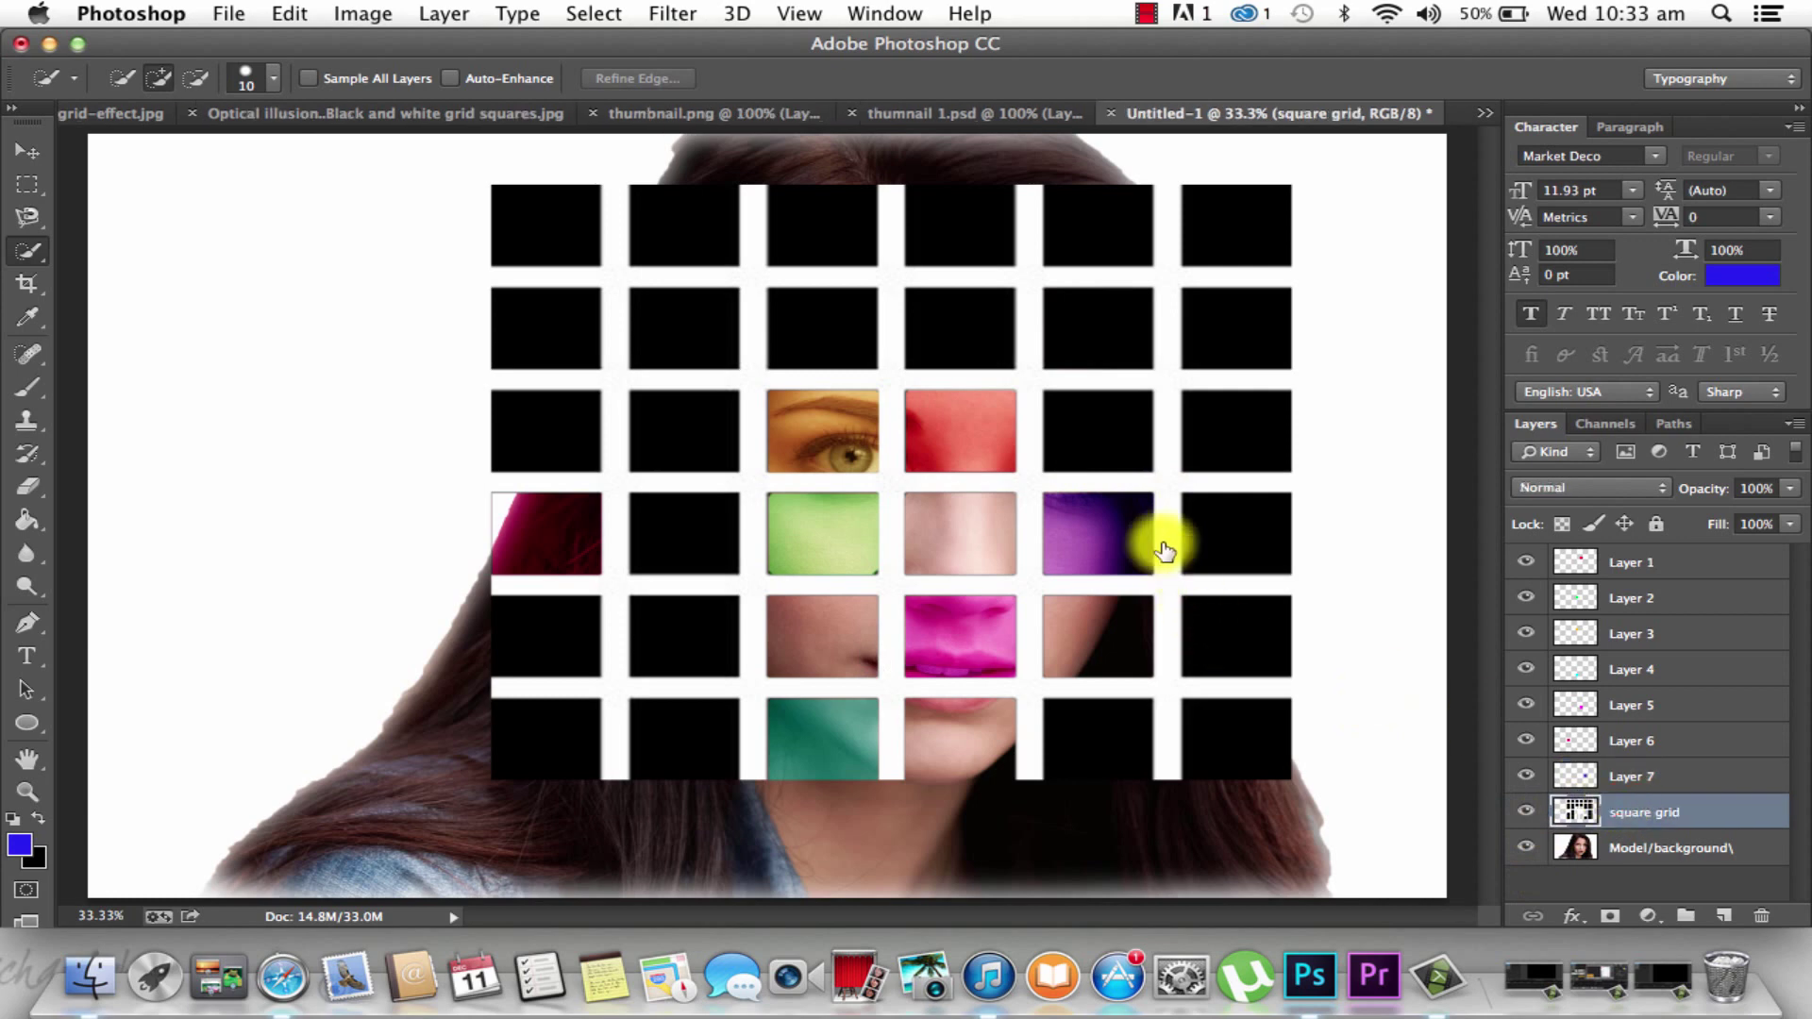
left_click(1130, 440)
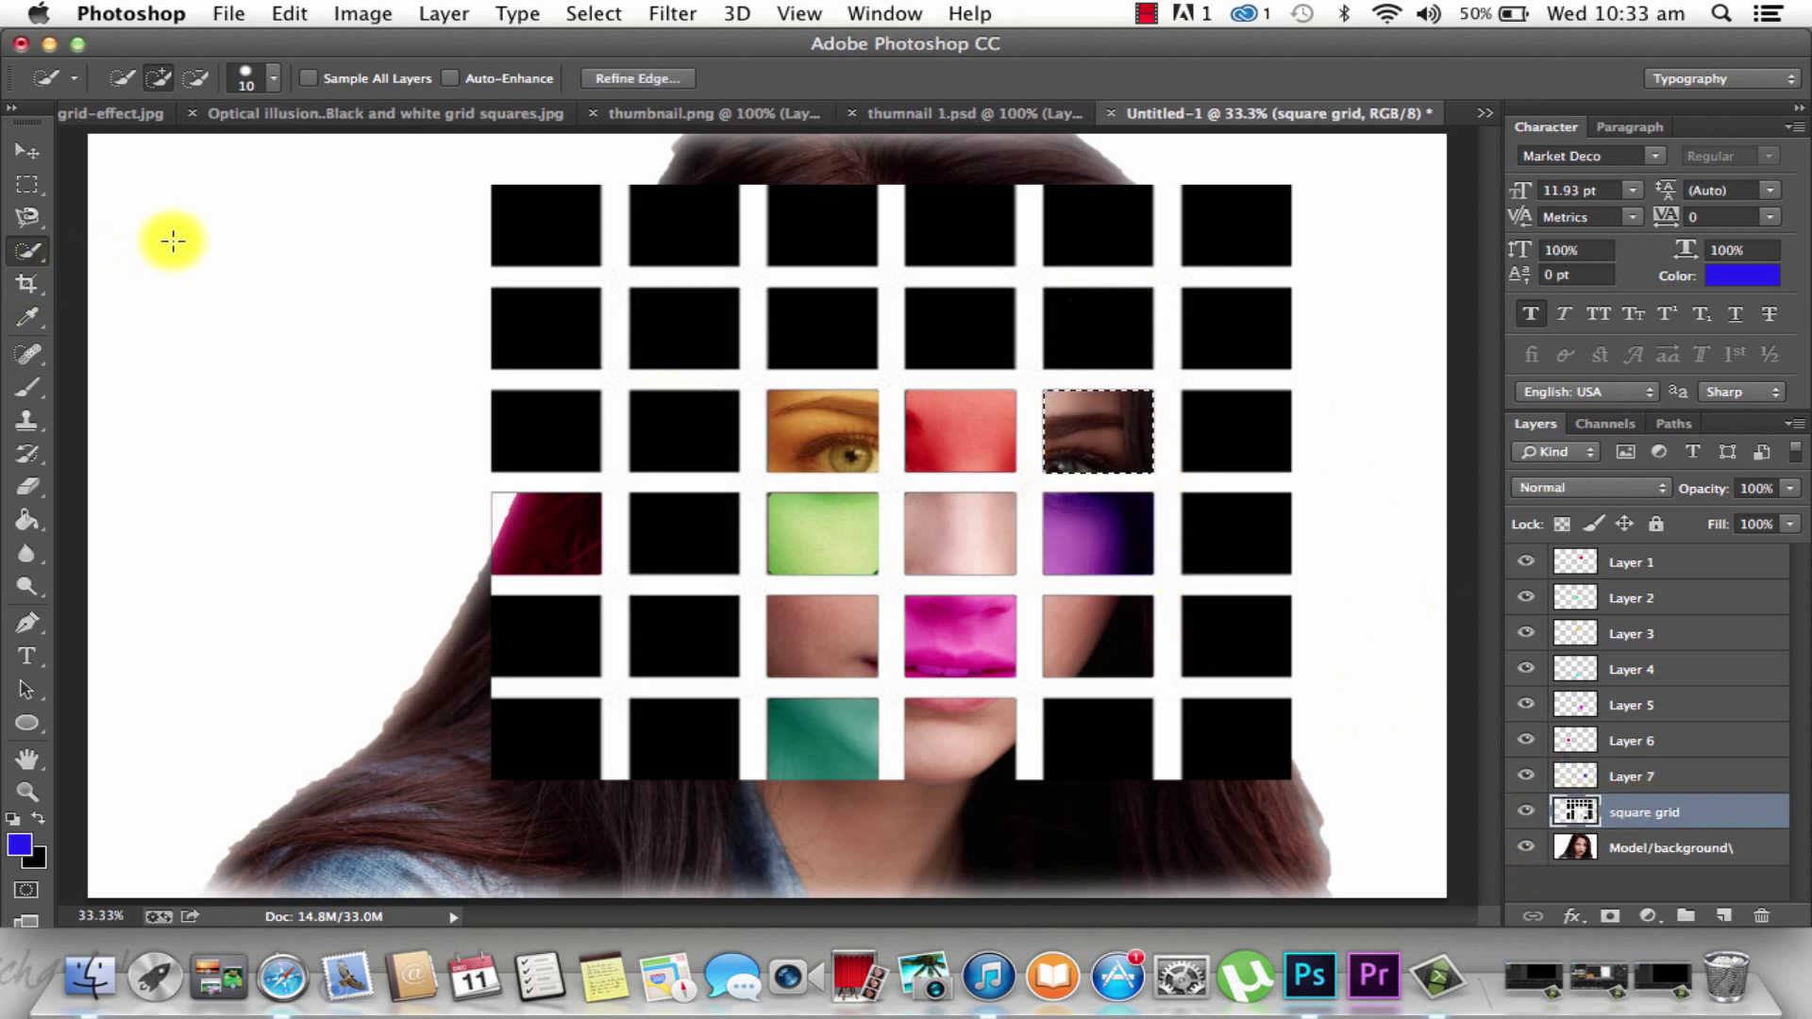
key("super+d")
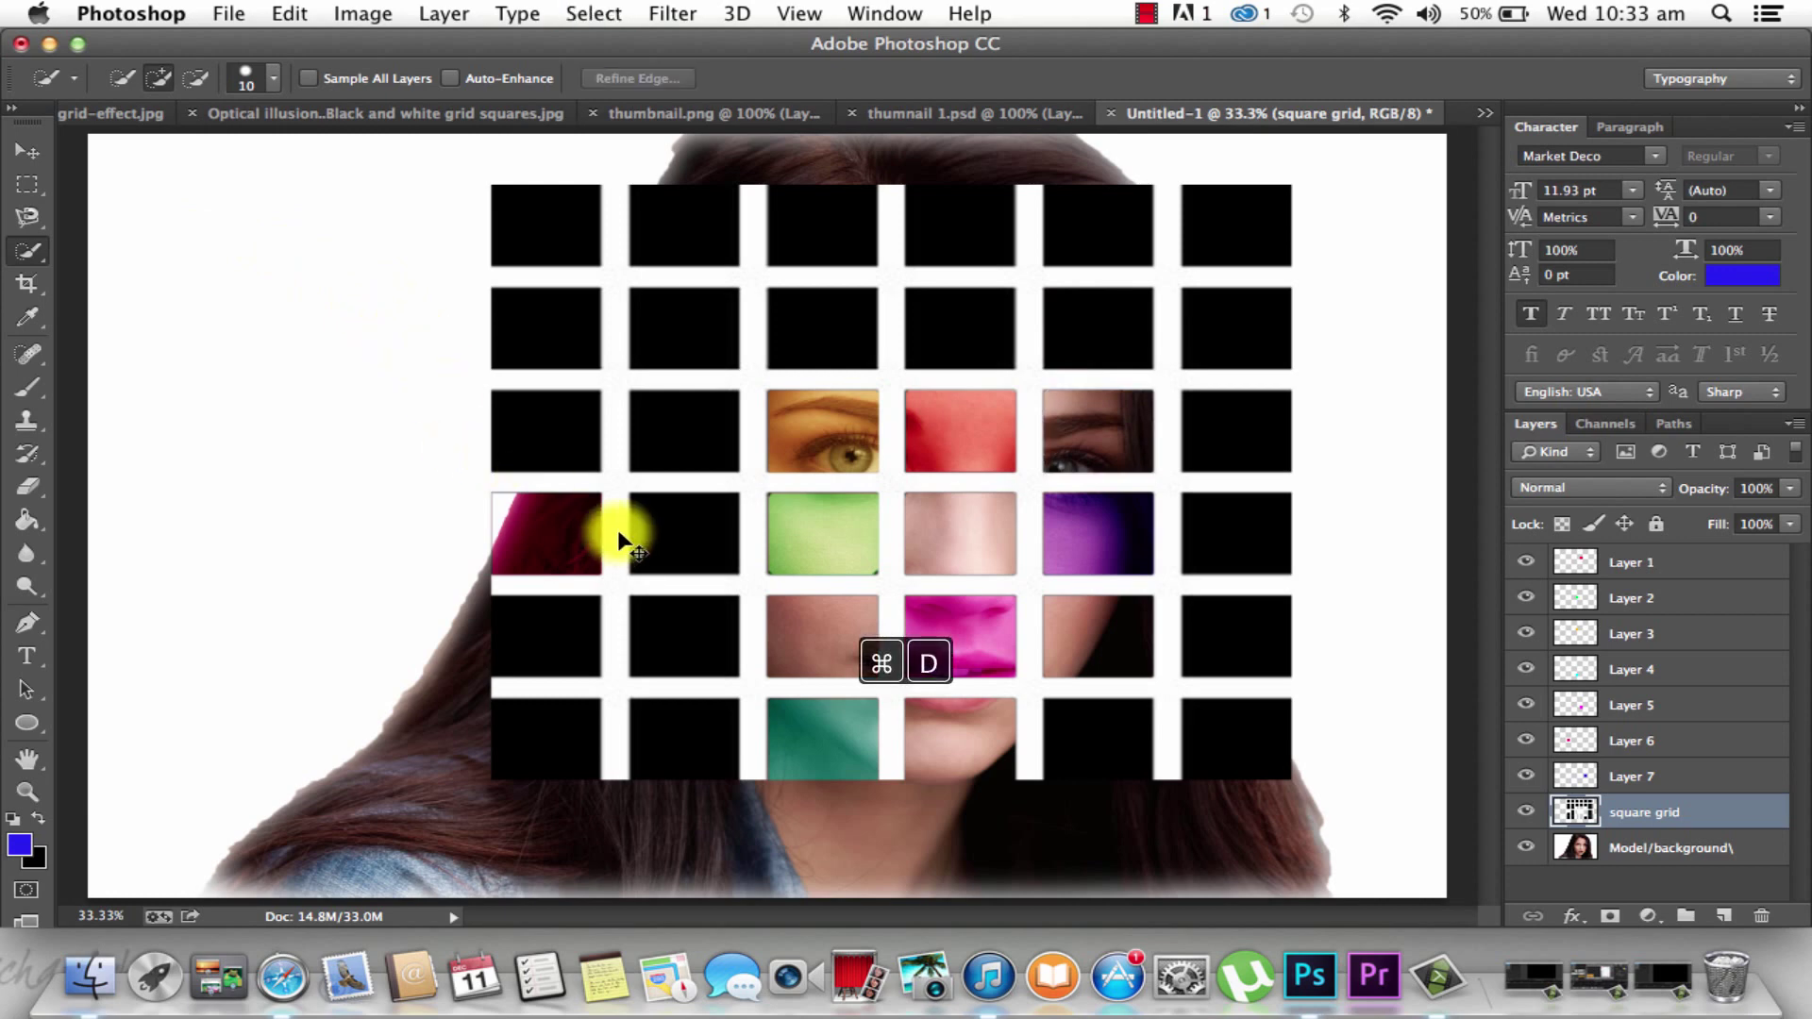
left_click(661, 527)
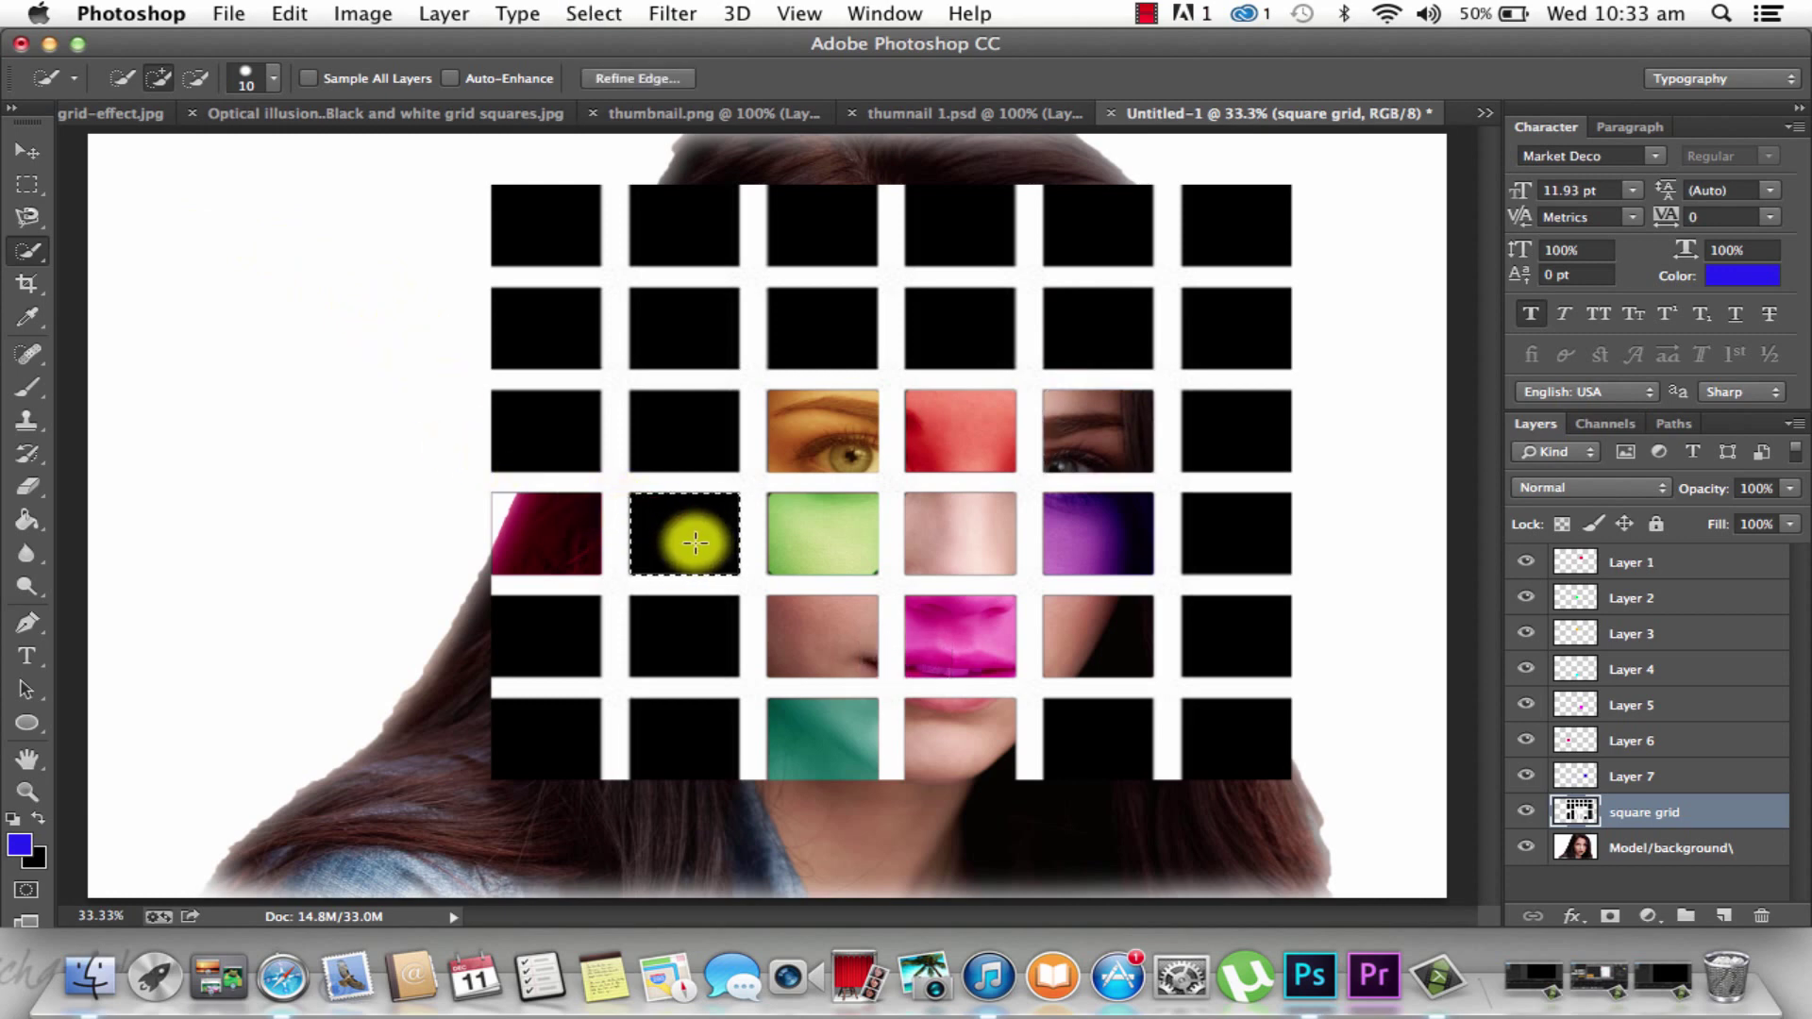
key("Delete")
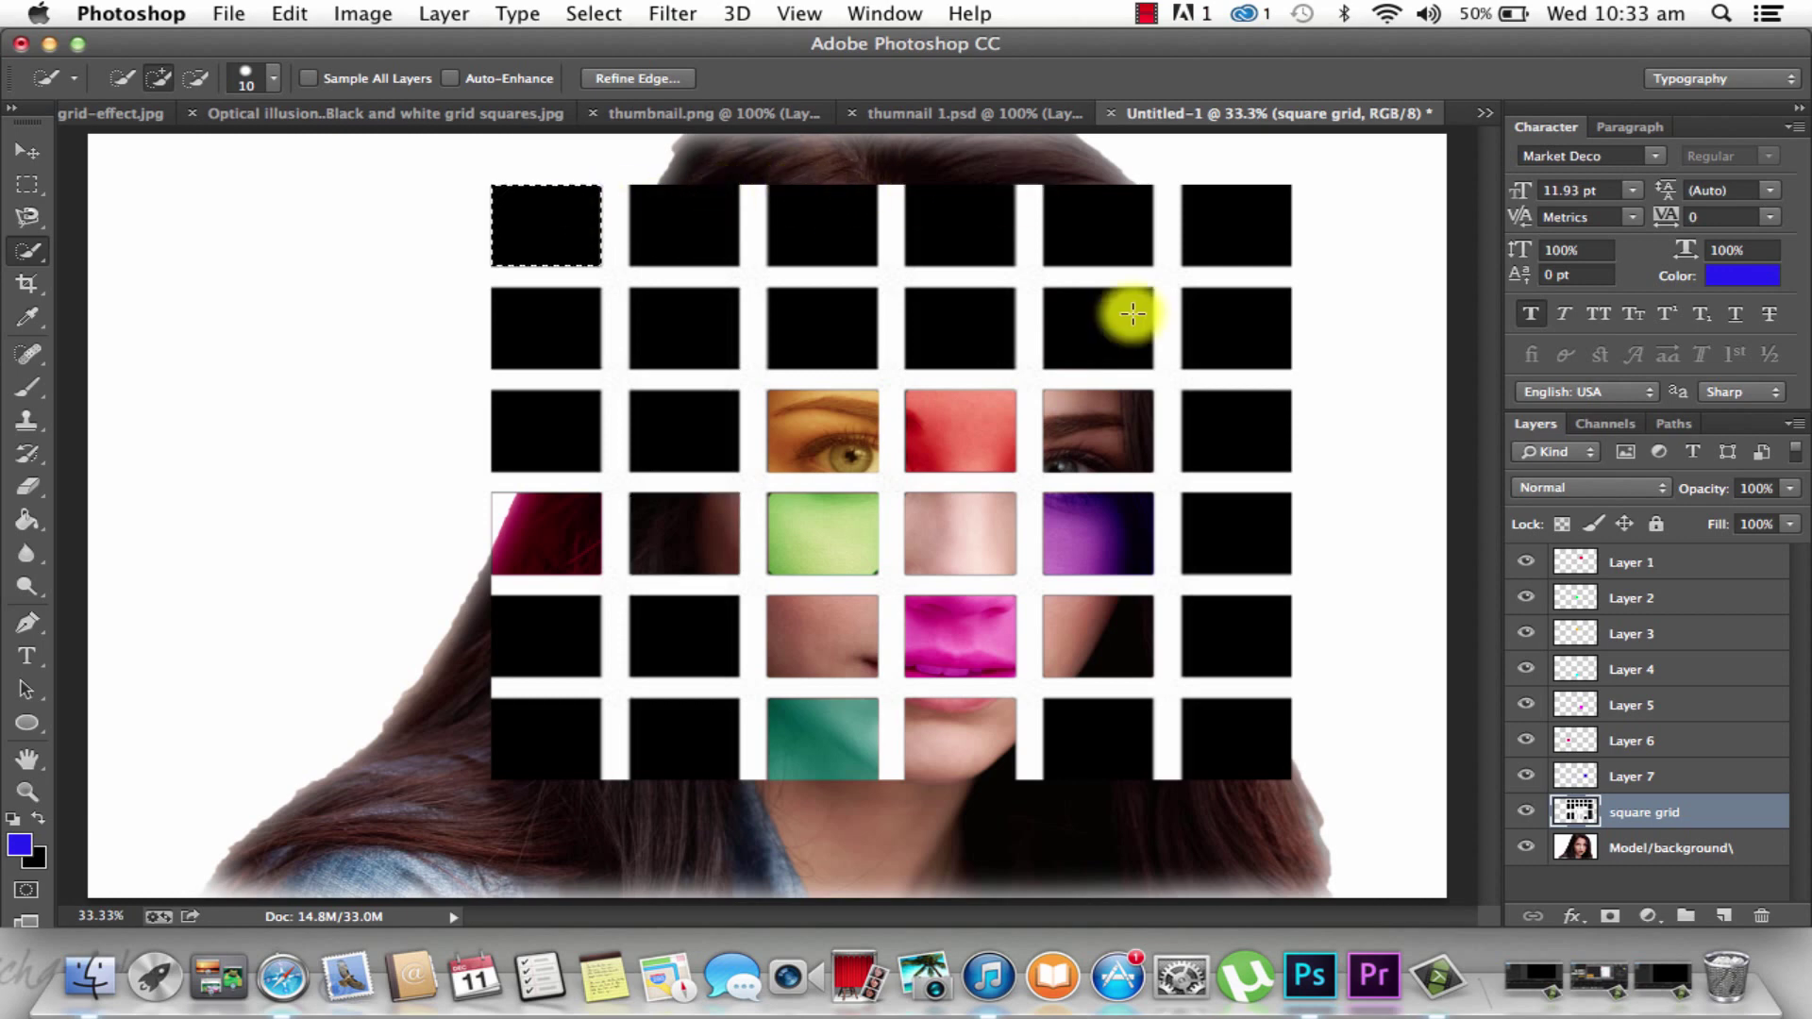
key("Delete")
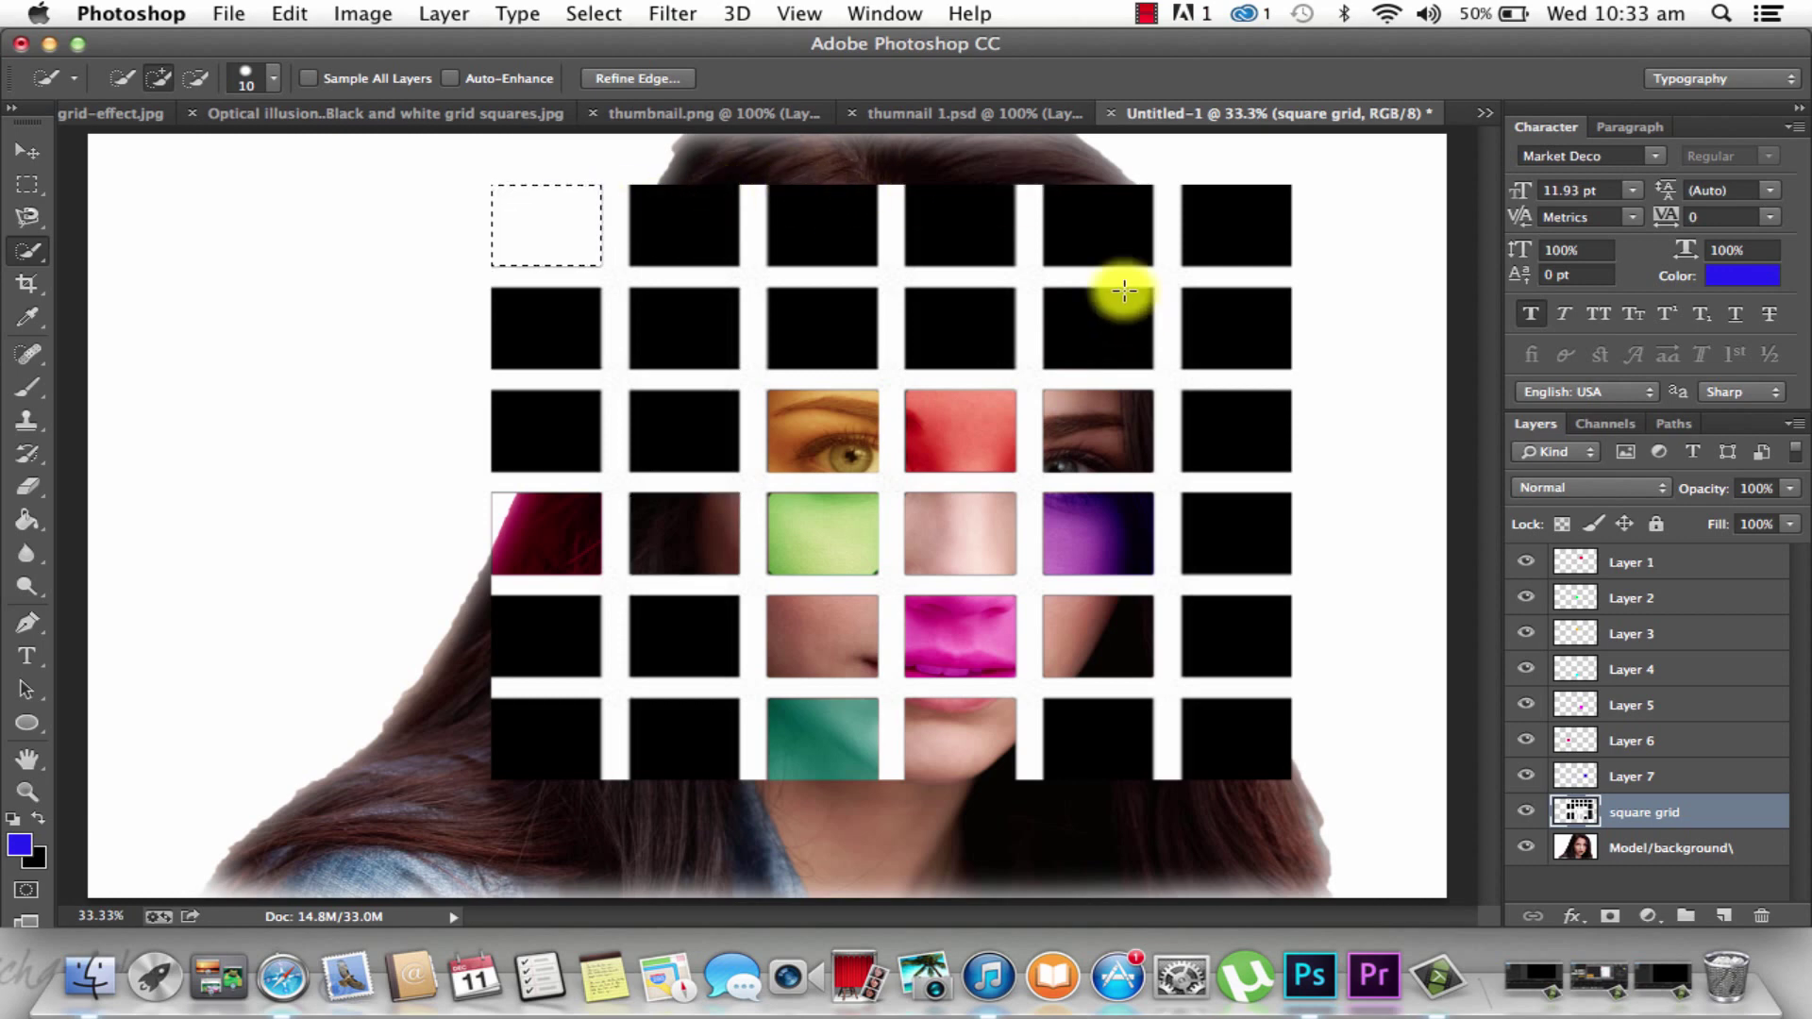
left_click(1232, 227)
key("Delete")
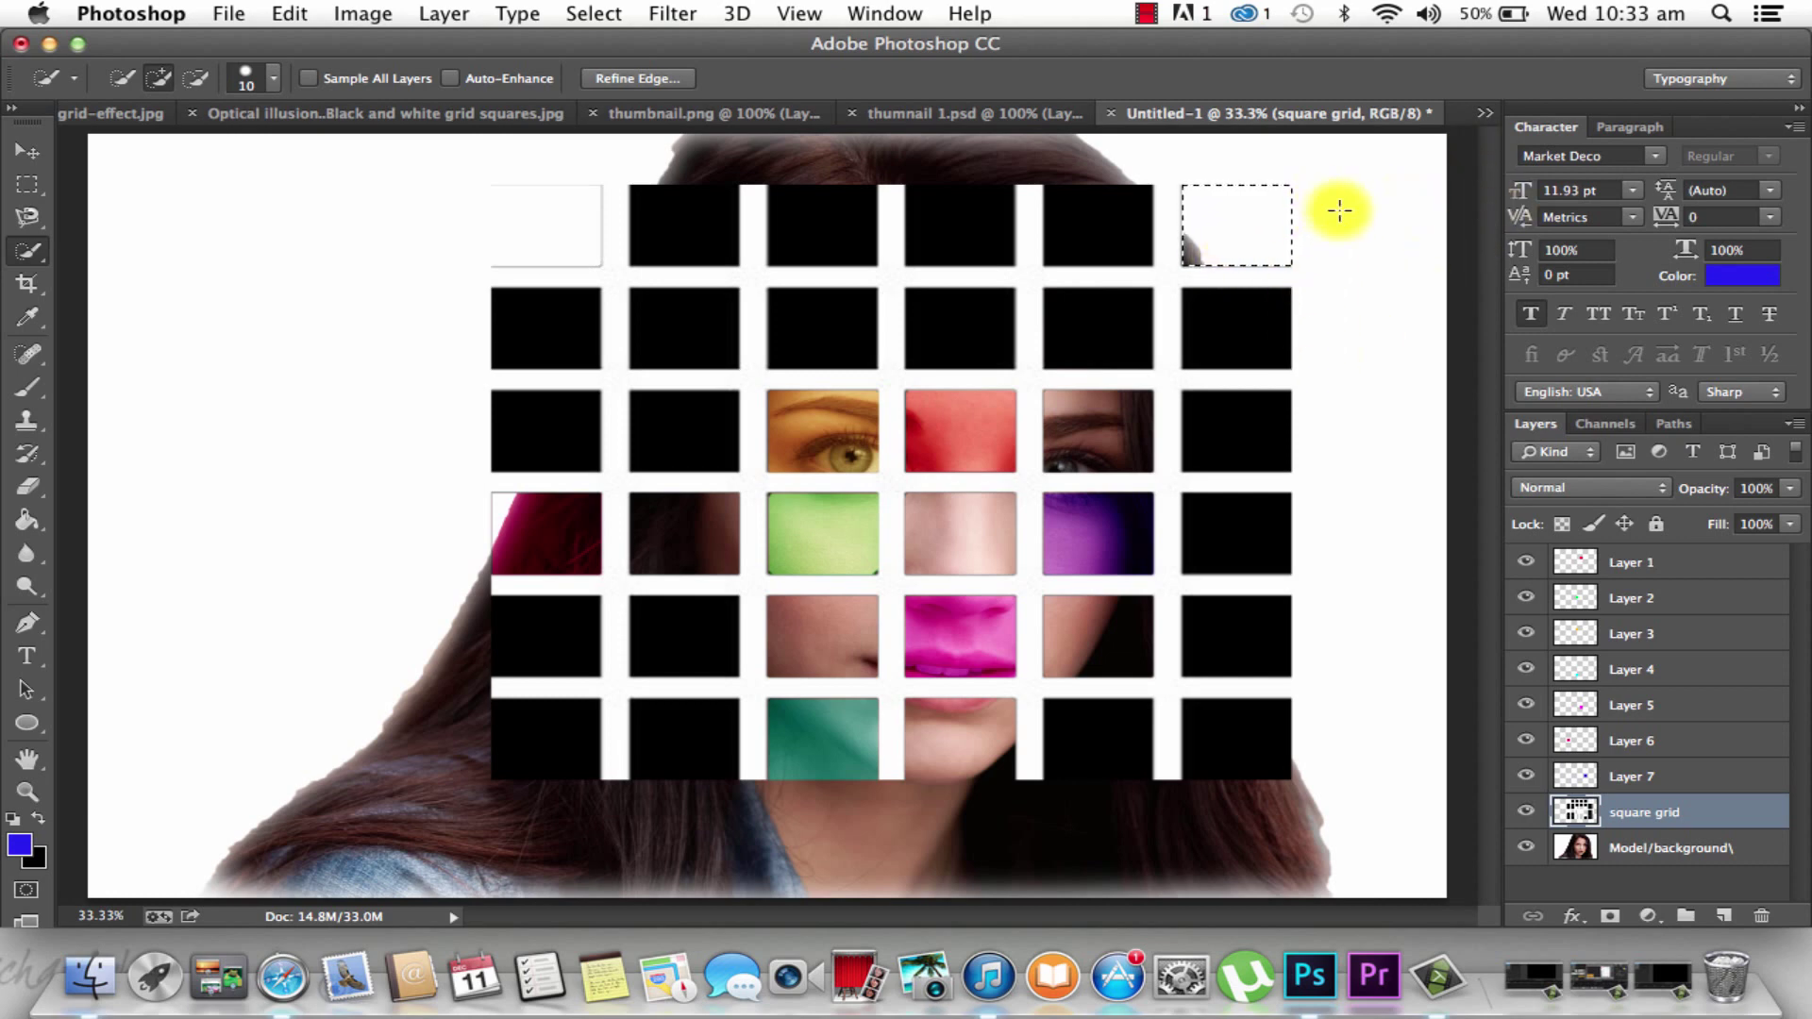
Clear the row-four column-six square, both bottom corners and several top-row squares
left_click(1273, 542)
key("Delete")
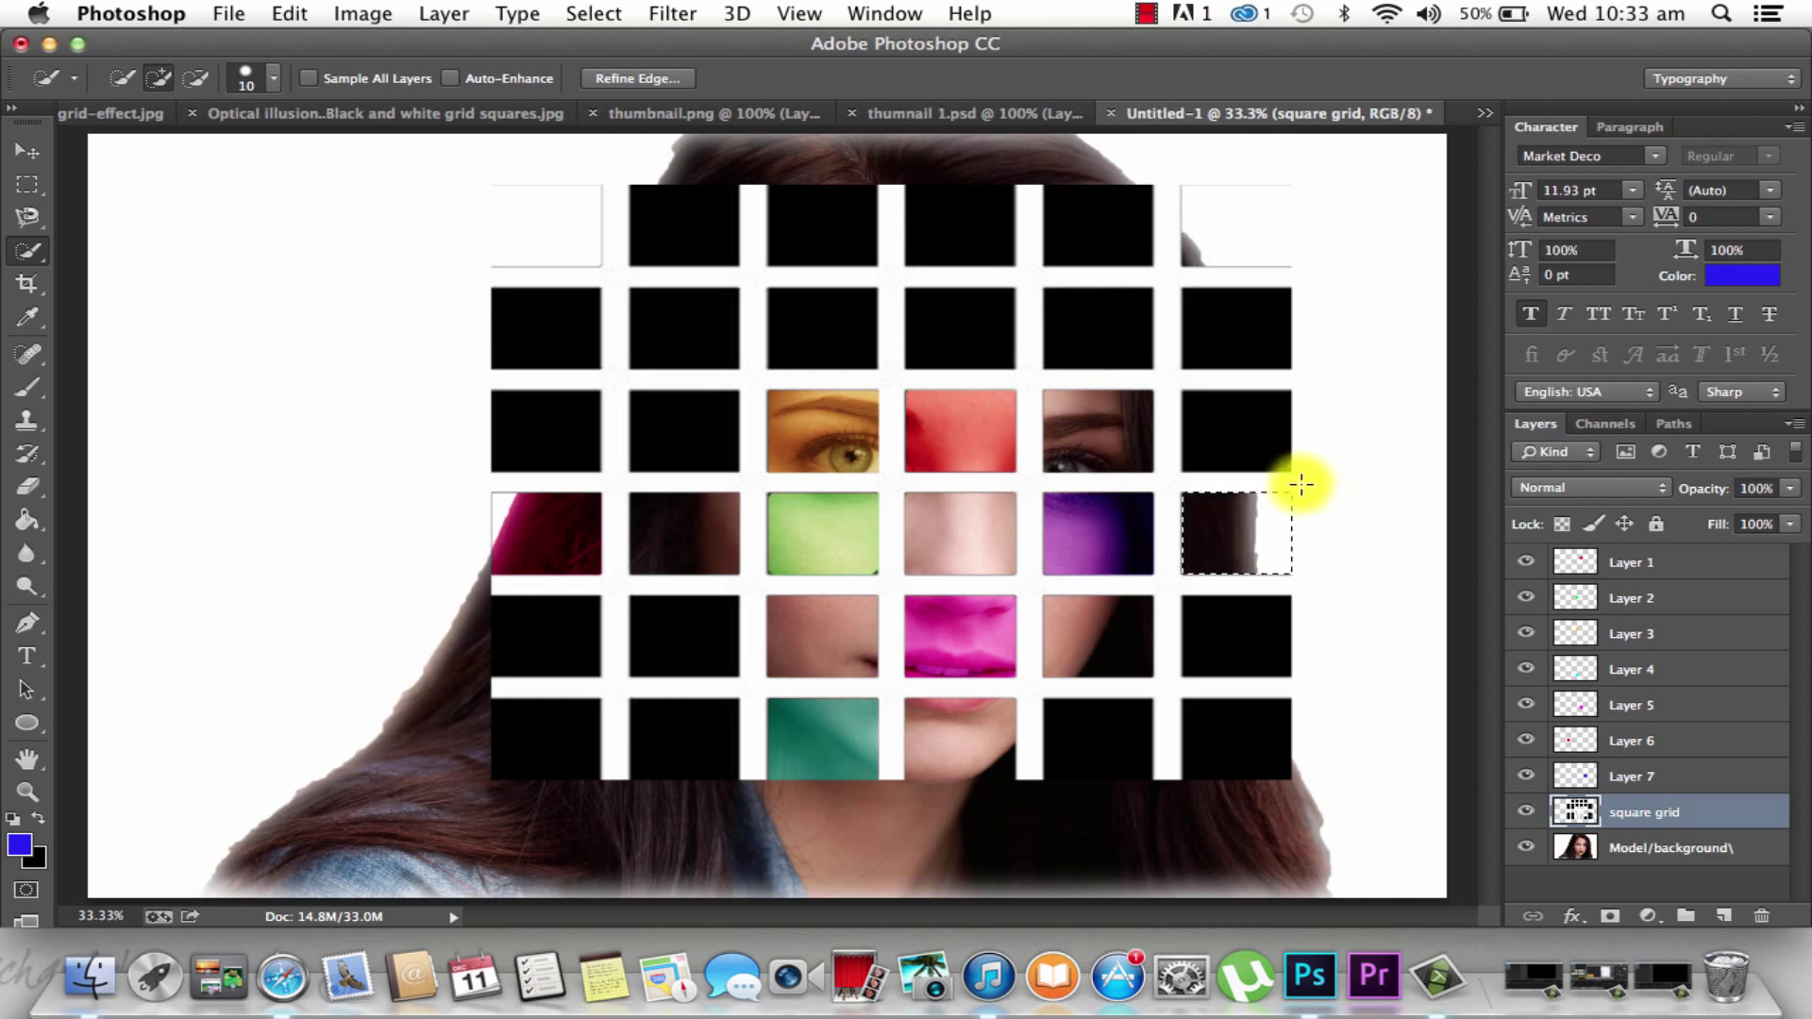
left_click(1258, 760)
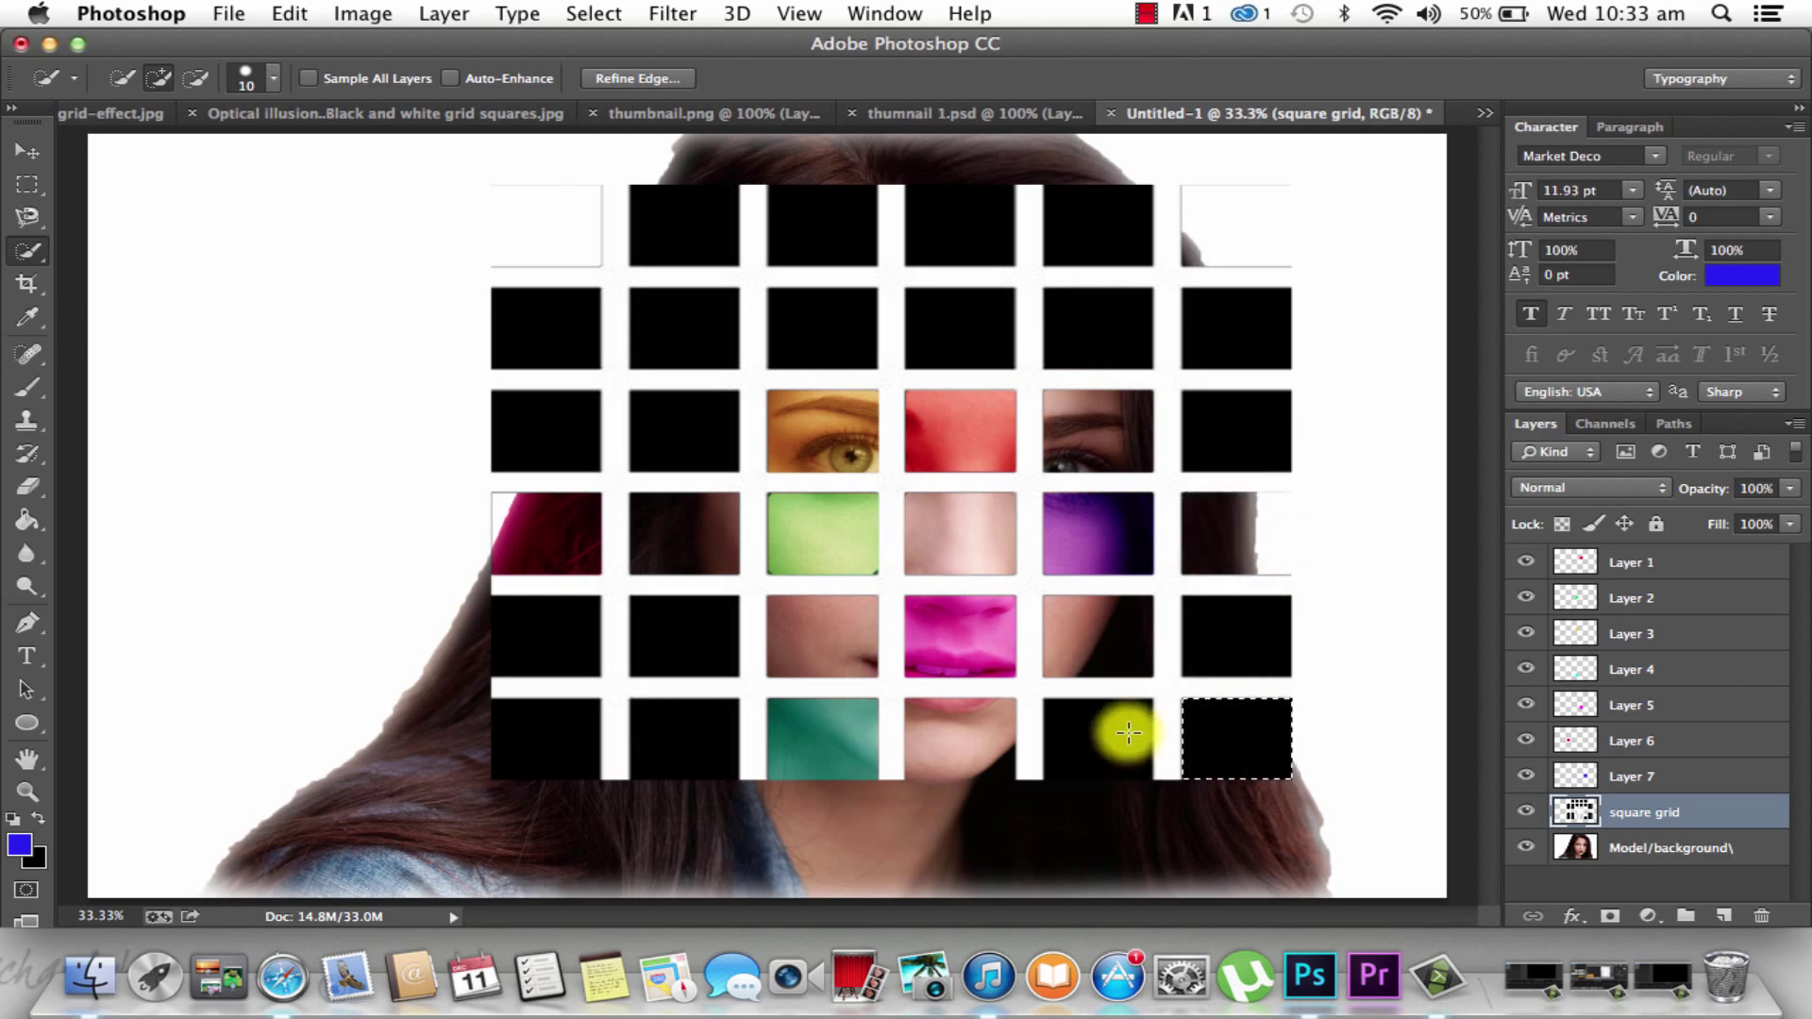
key("Delete")
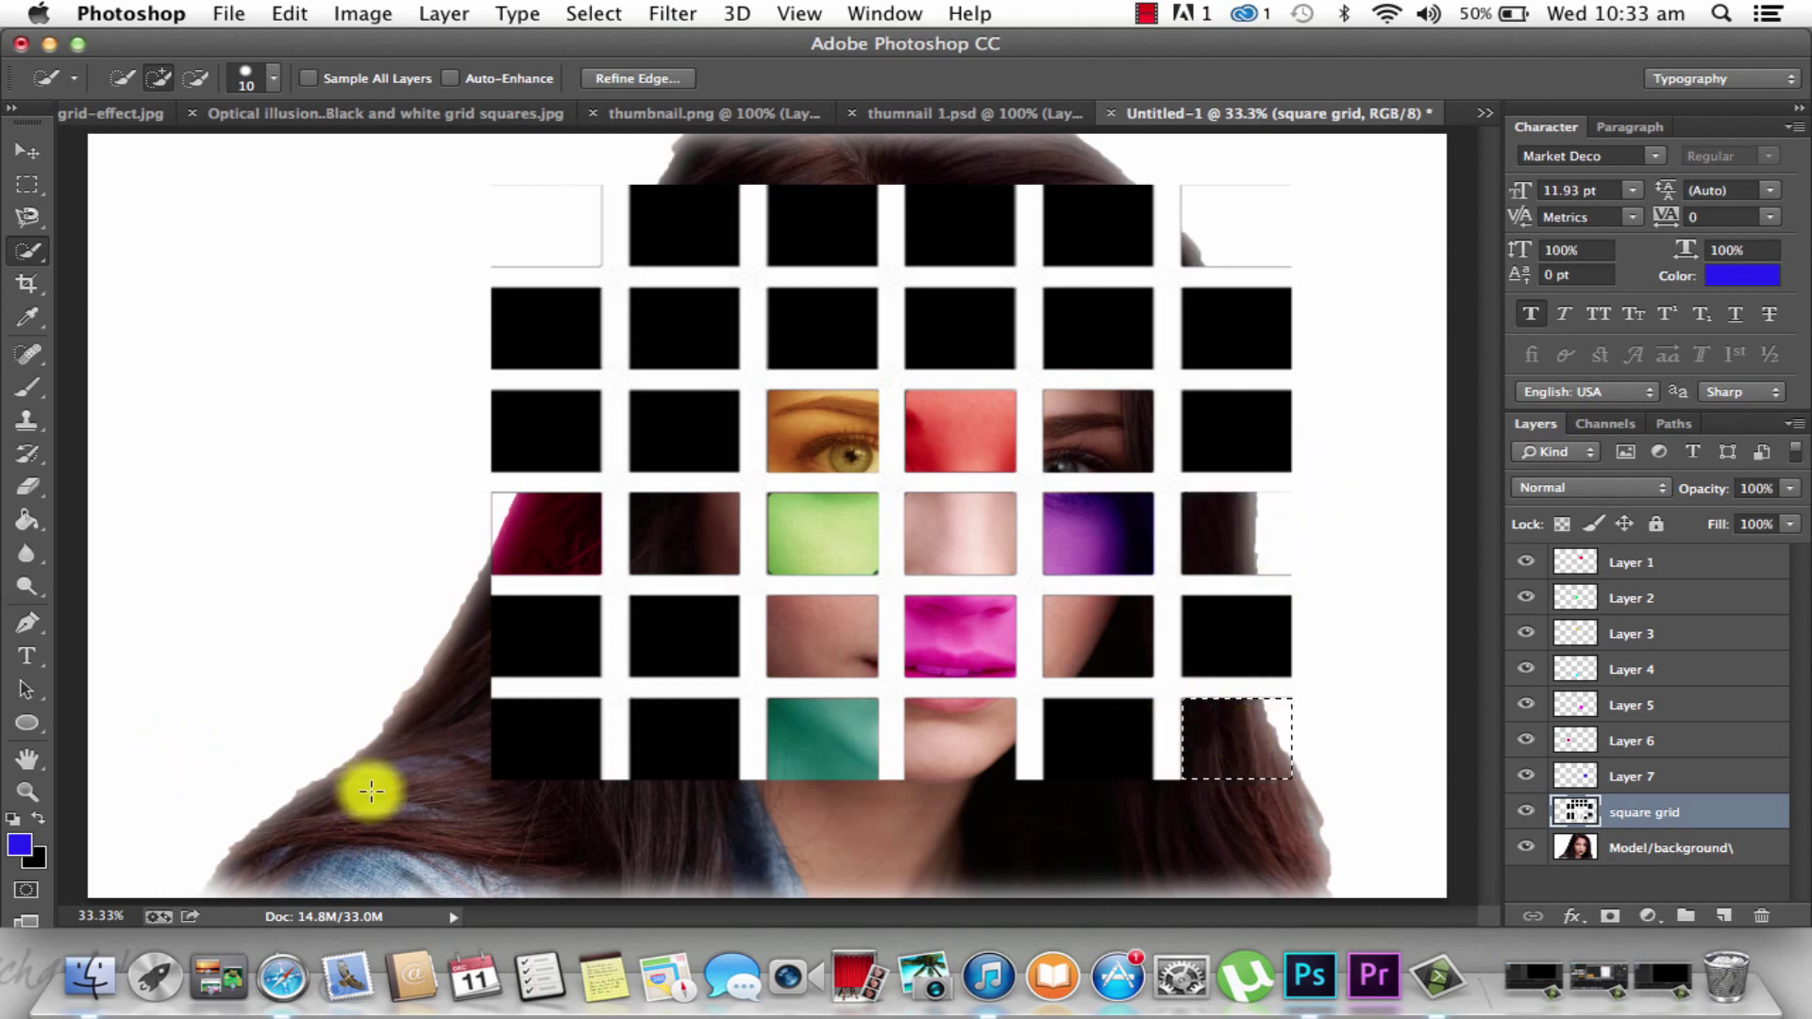
left_click(514, 739)
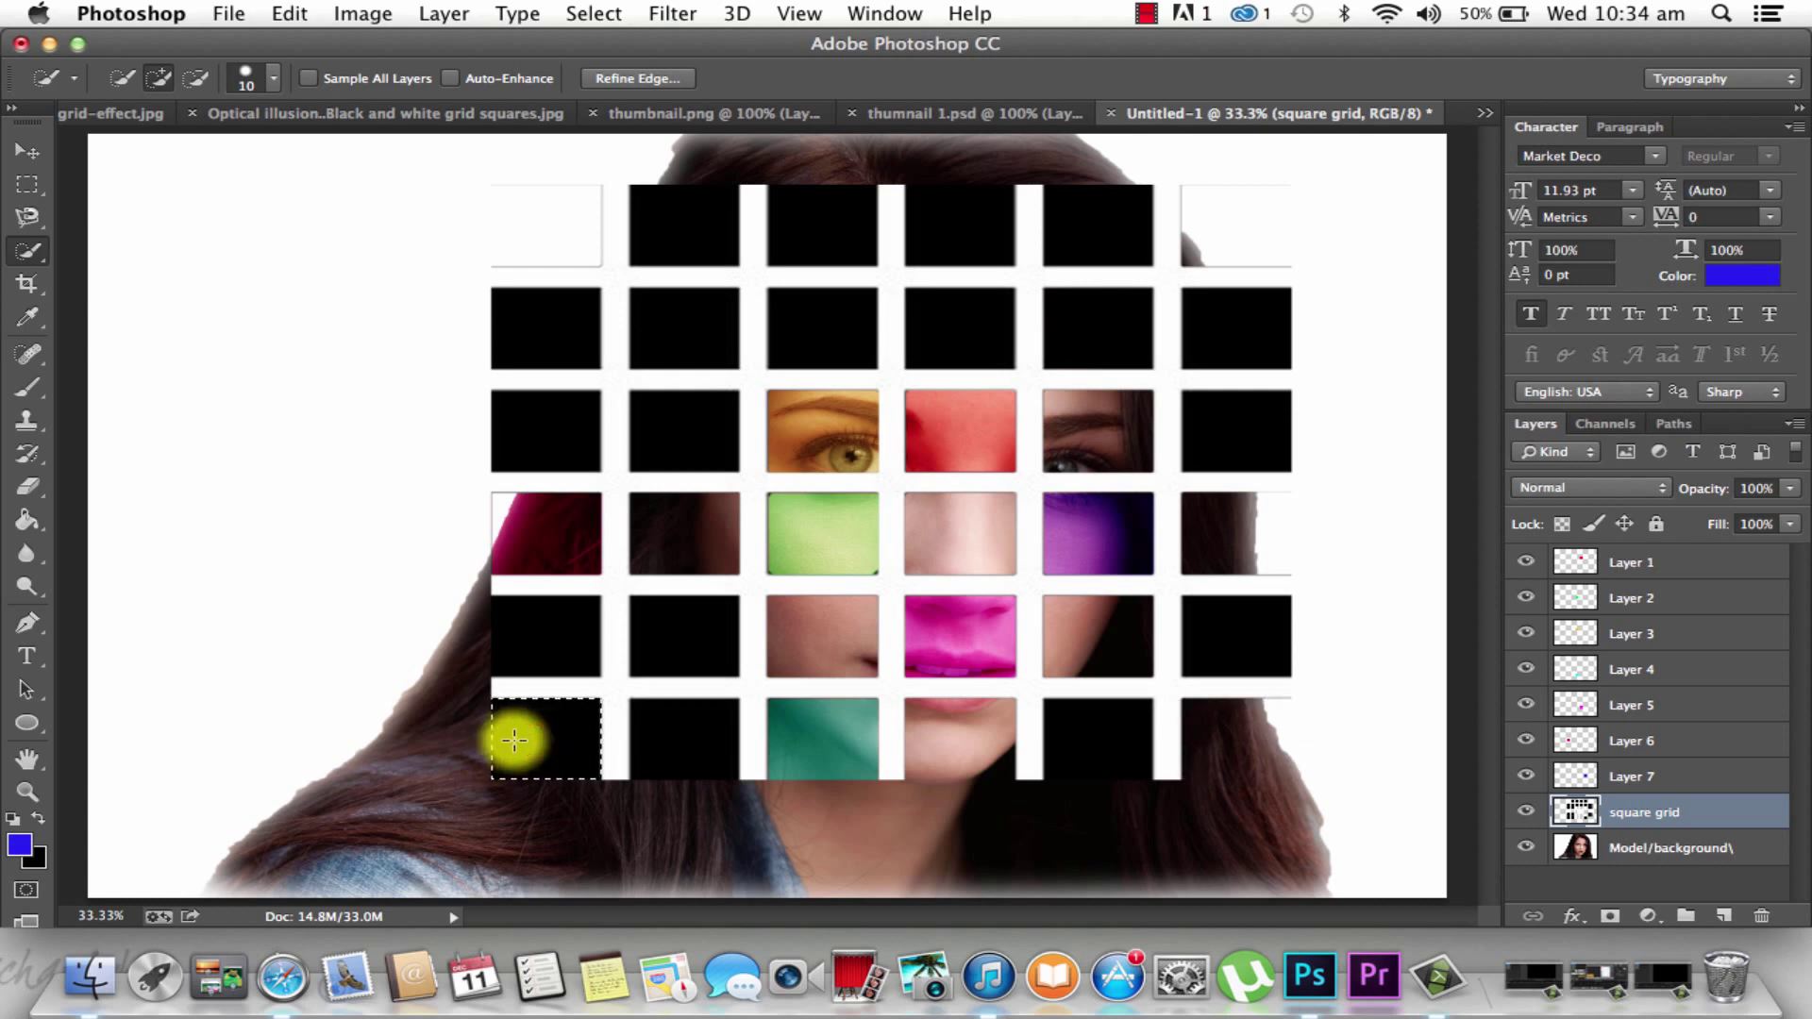
key("Delete")
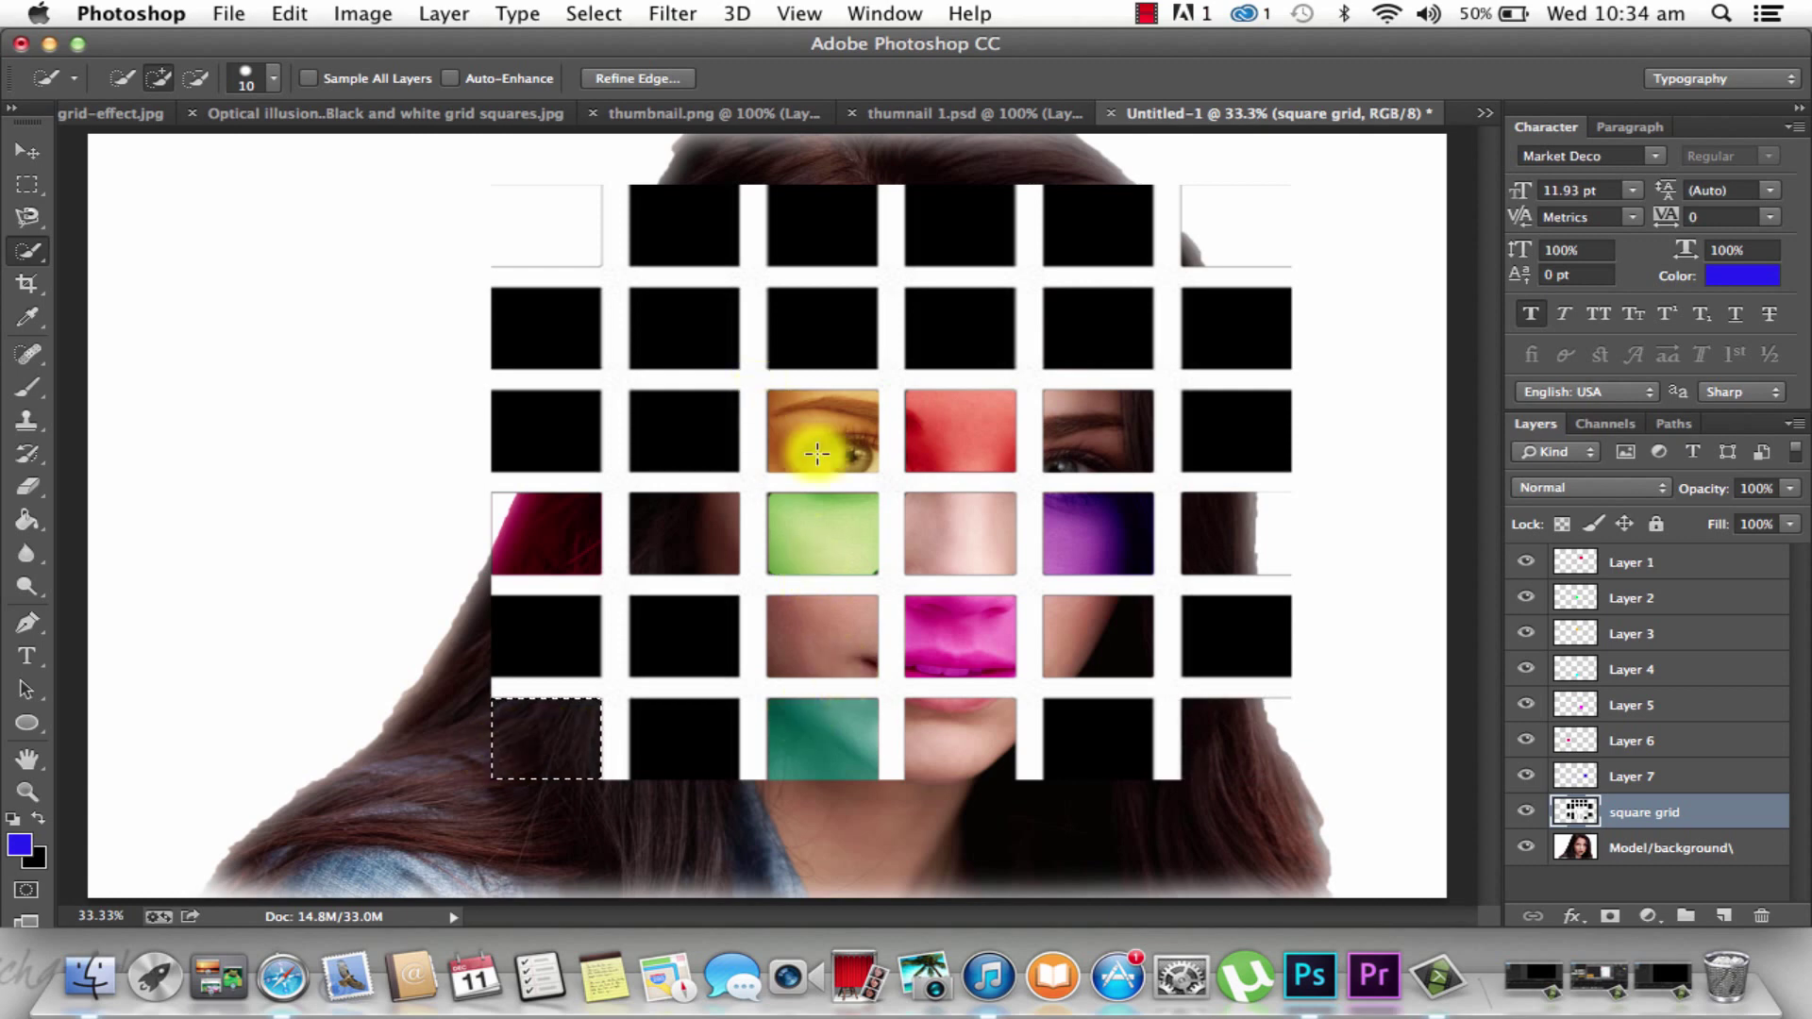
left_click(836, 239)
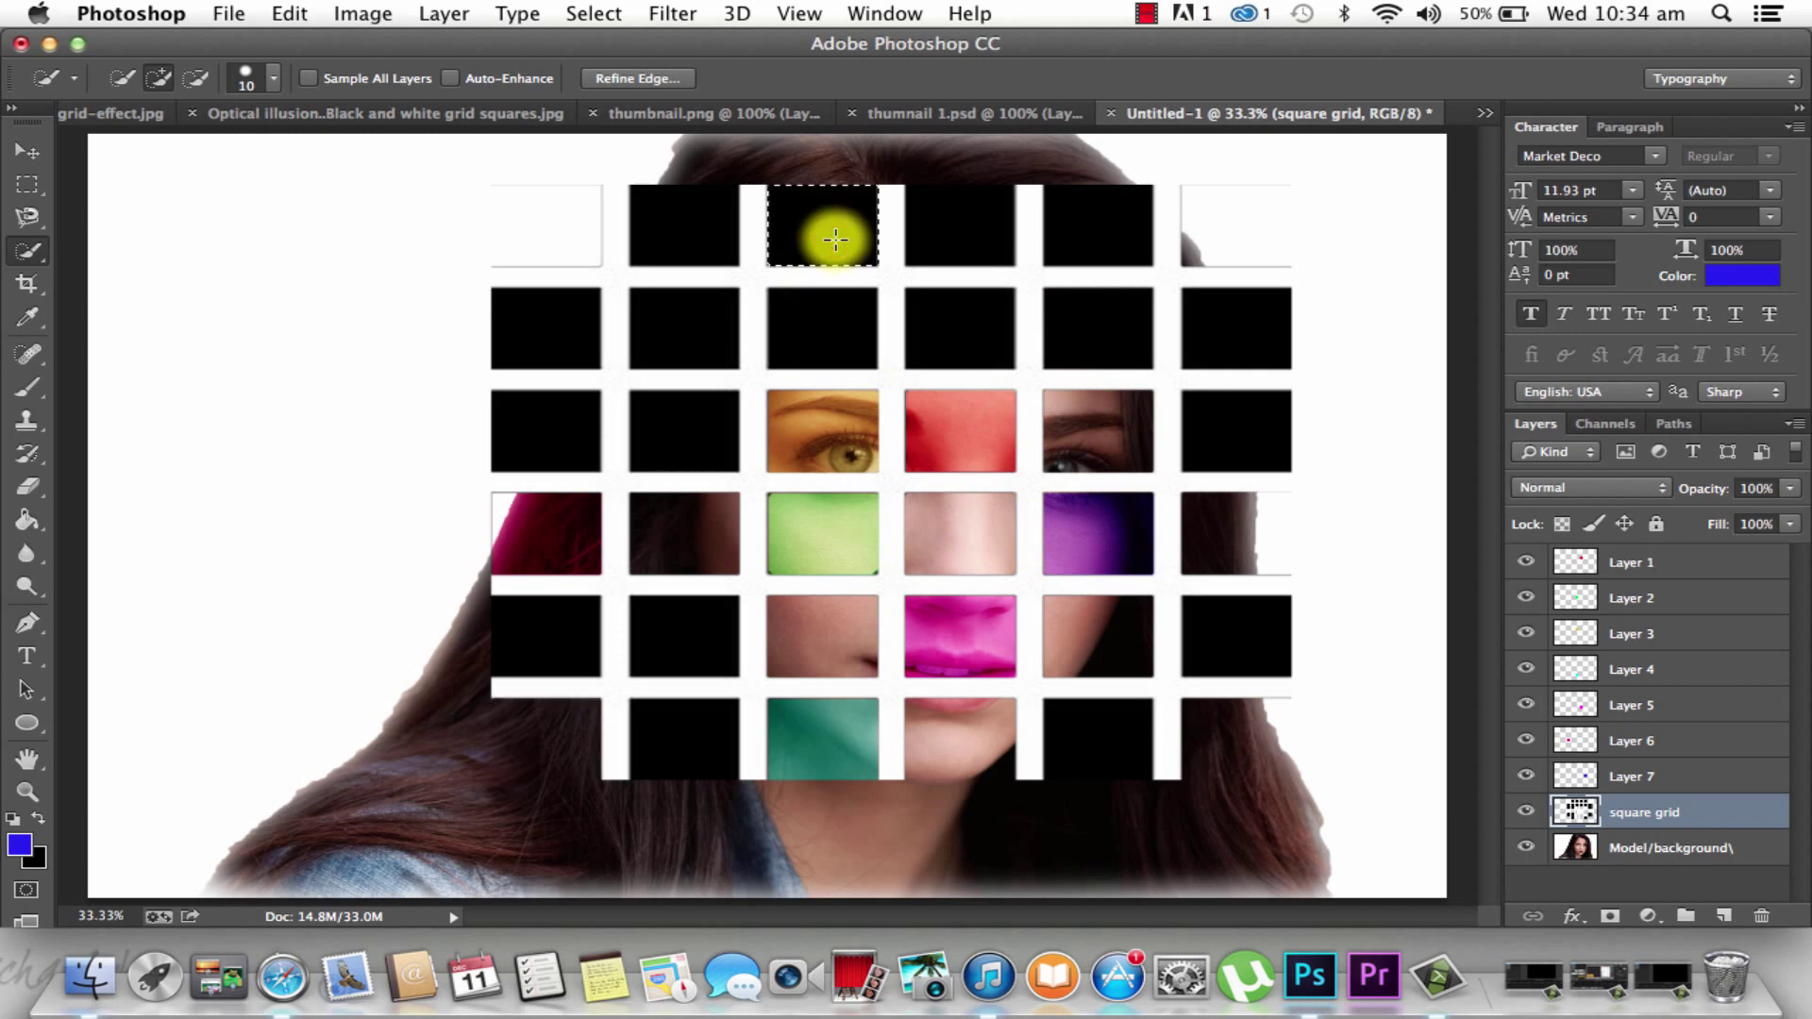
key("Delete")
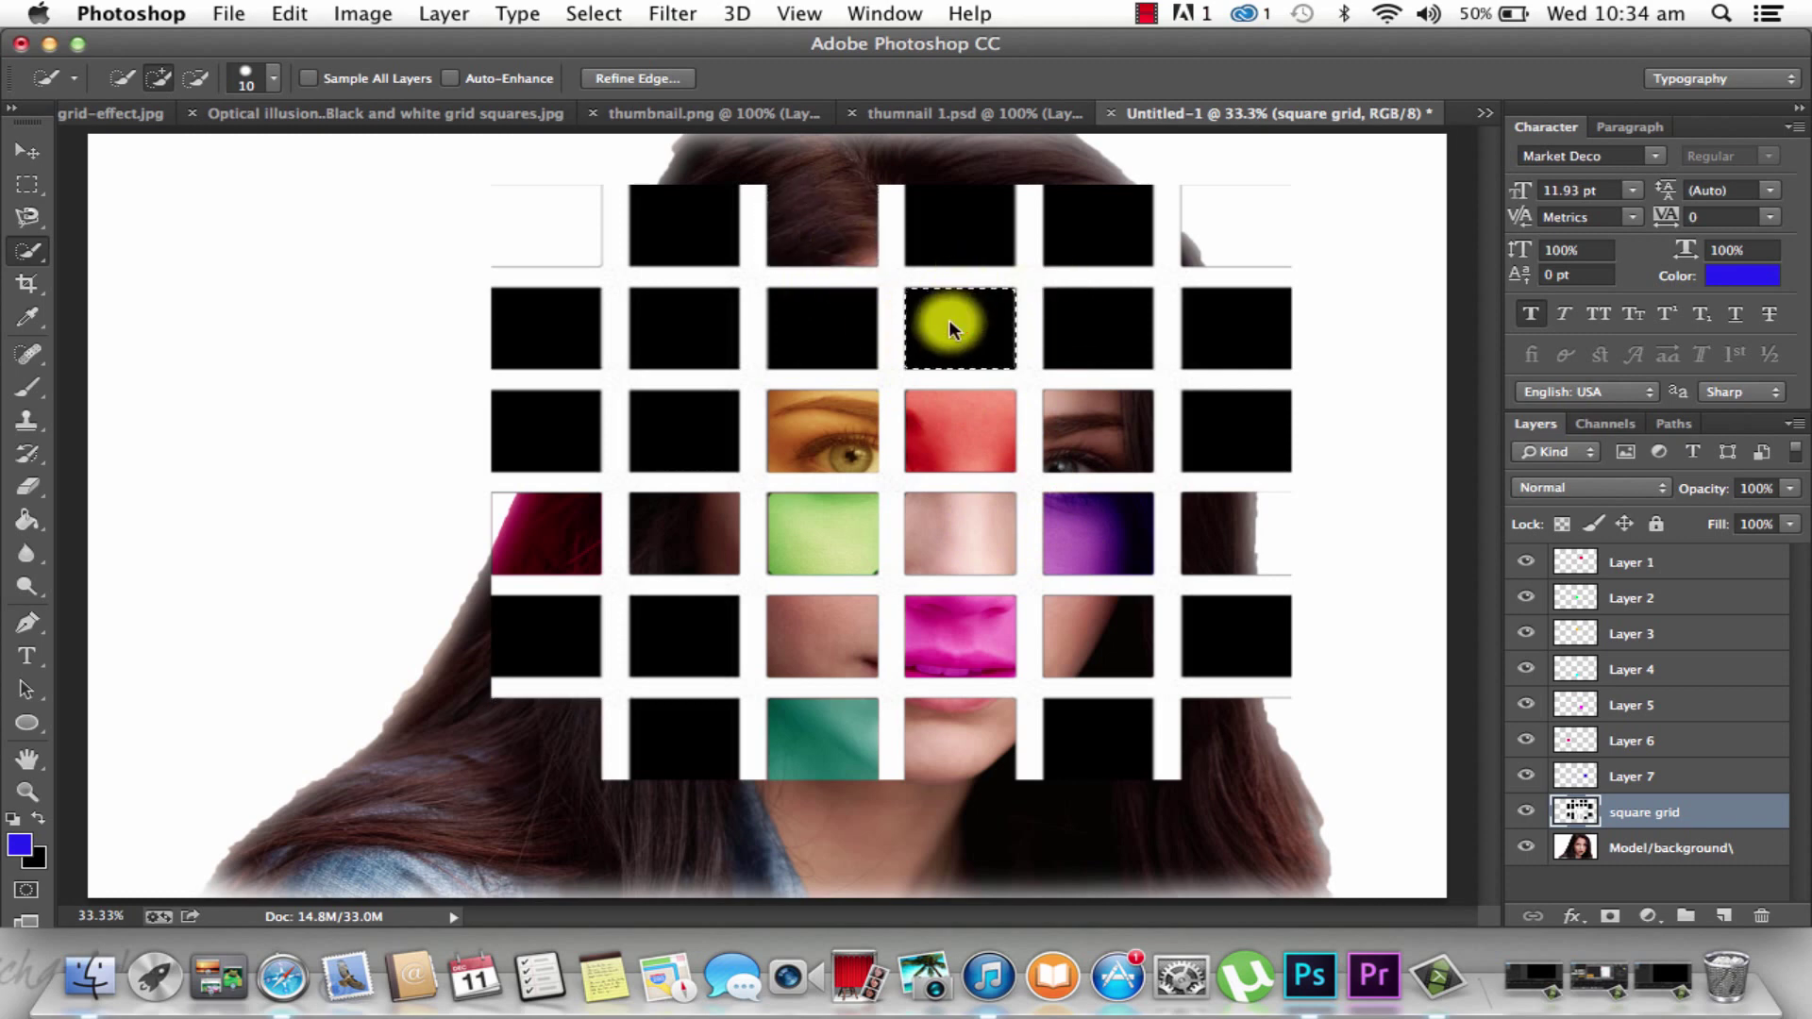
key("Delete")
left_click(1078, 216)
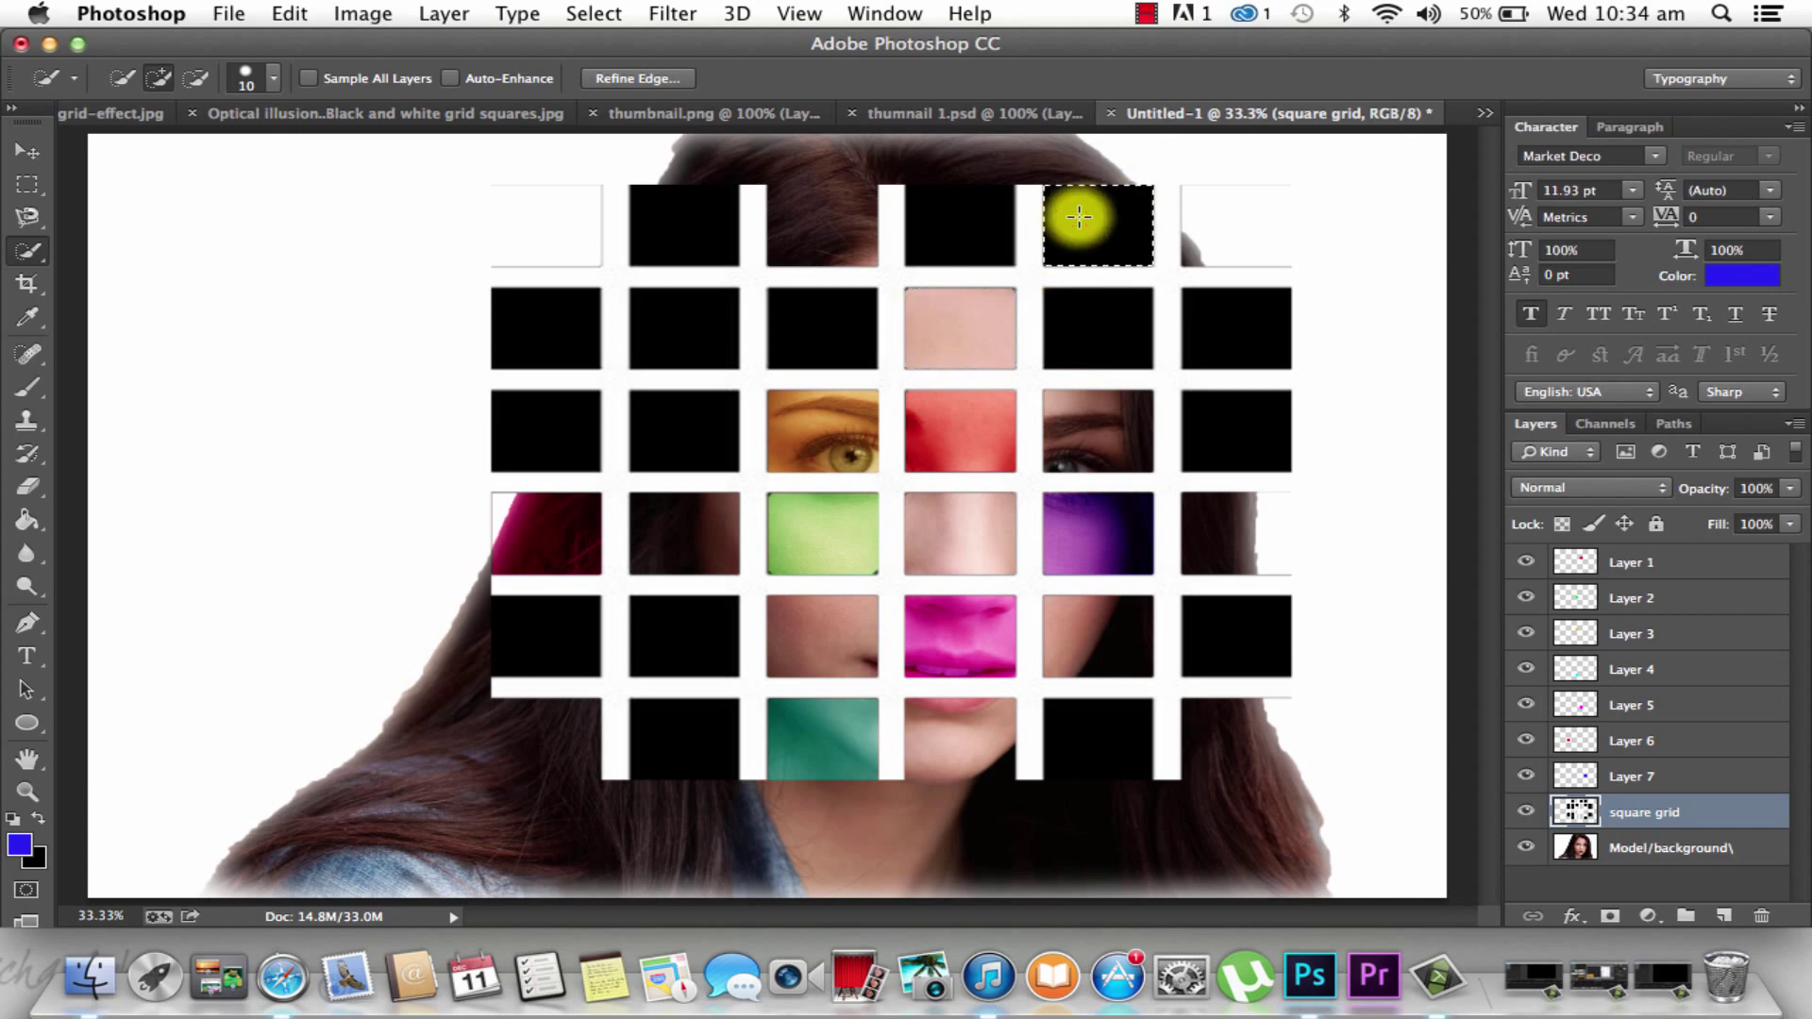
key("Delete")
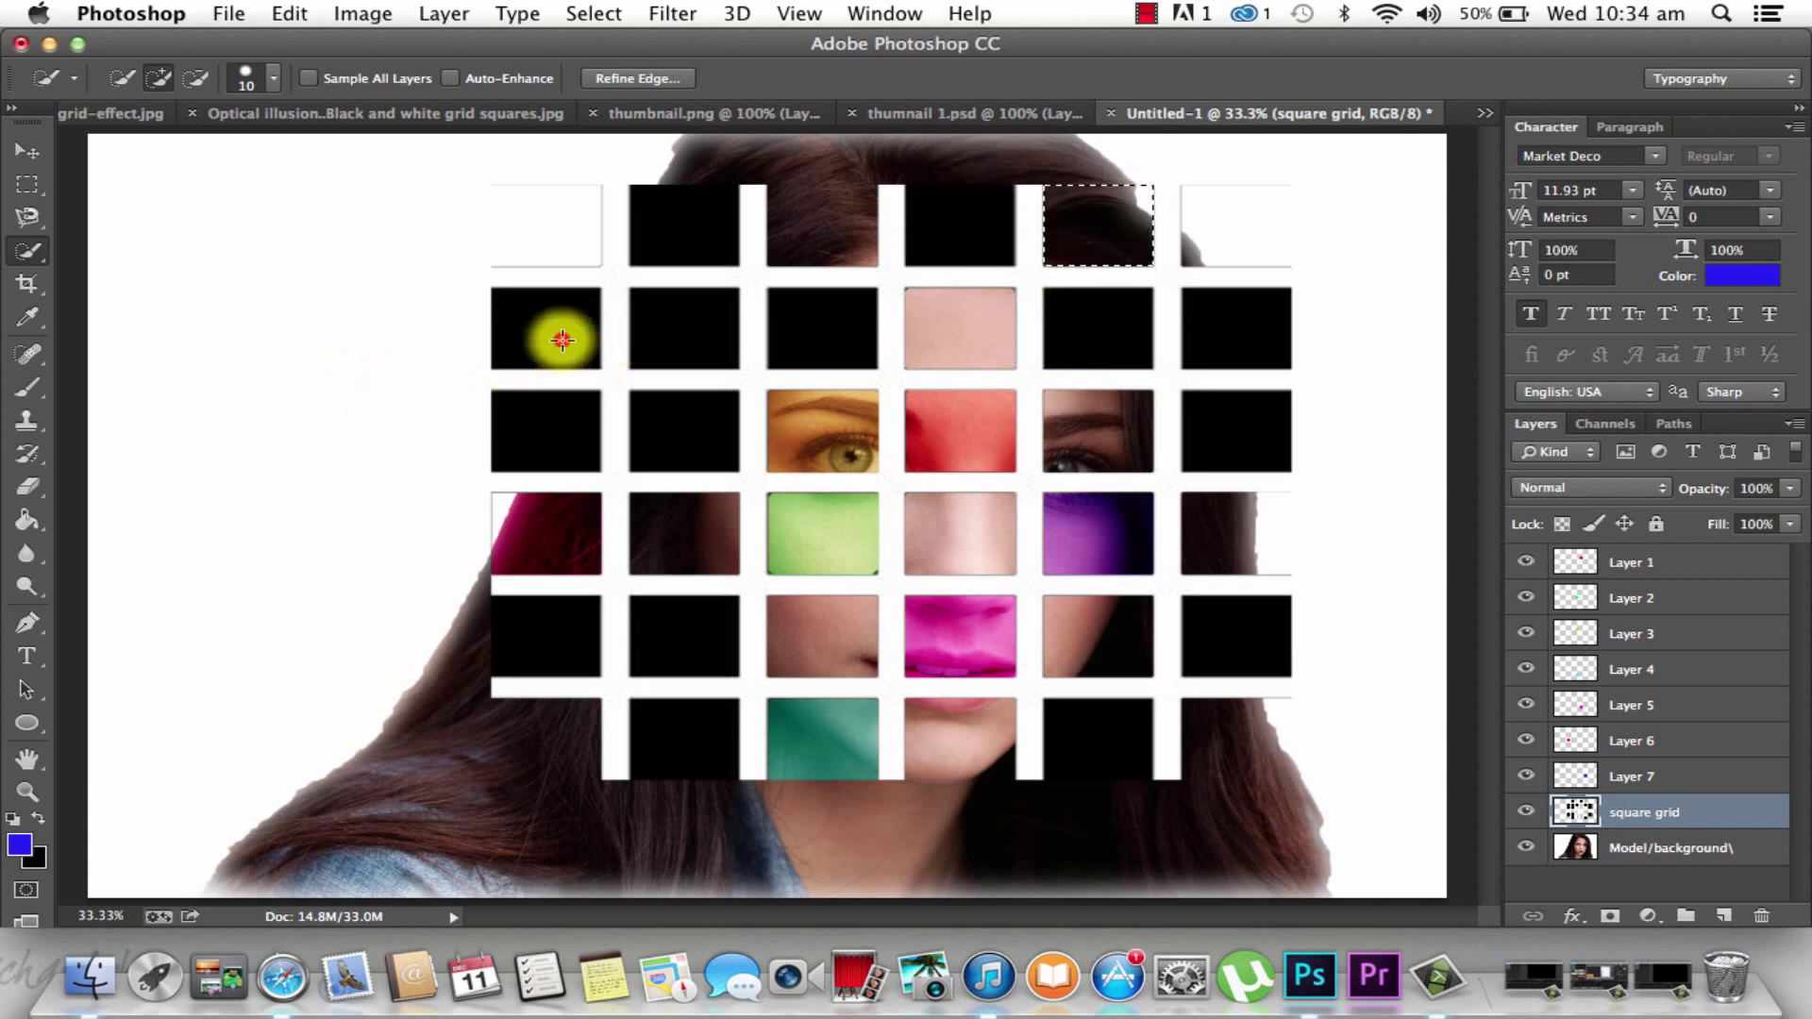
key("super+d")
Clear the third-row left tile to reveal the photo, after undoing a misstep
left_click(562, 431)
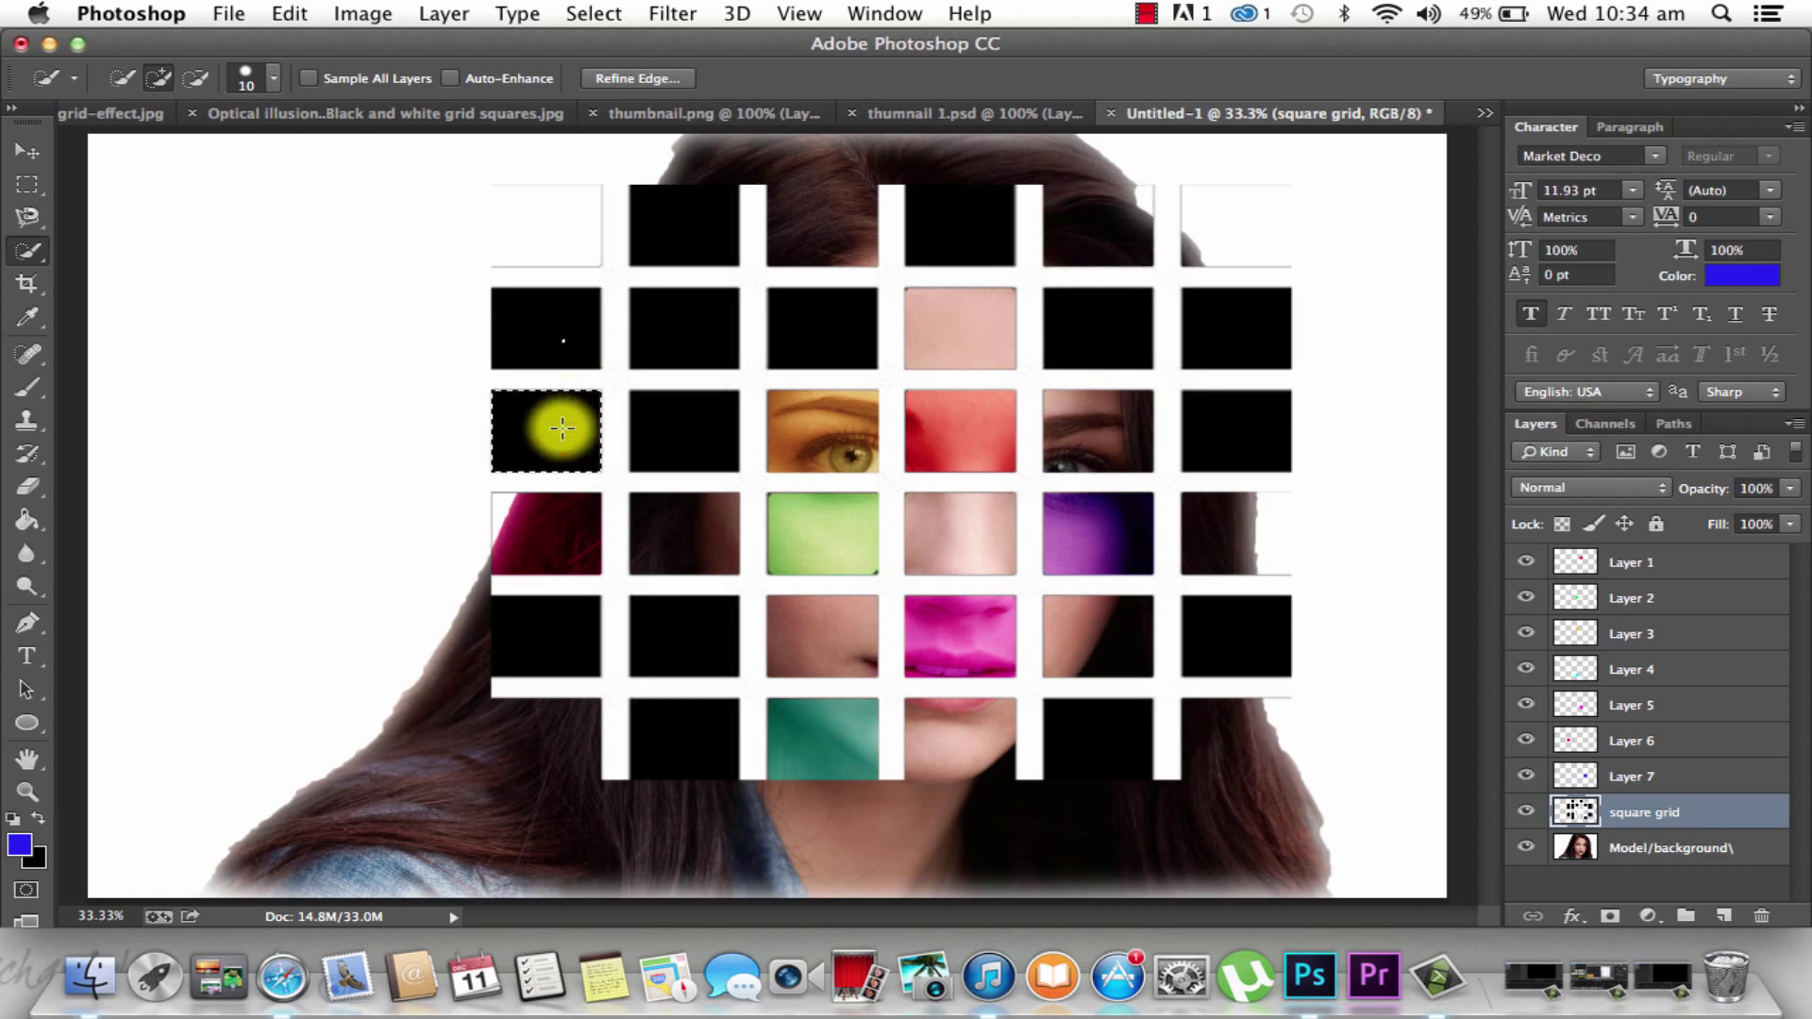
key("Delete")
key("super+d")
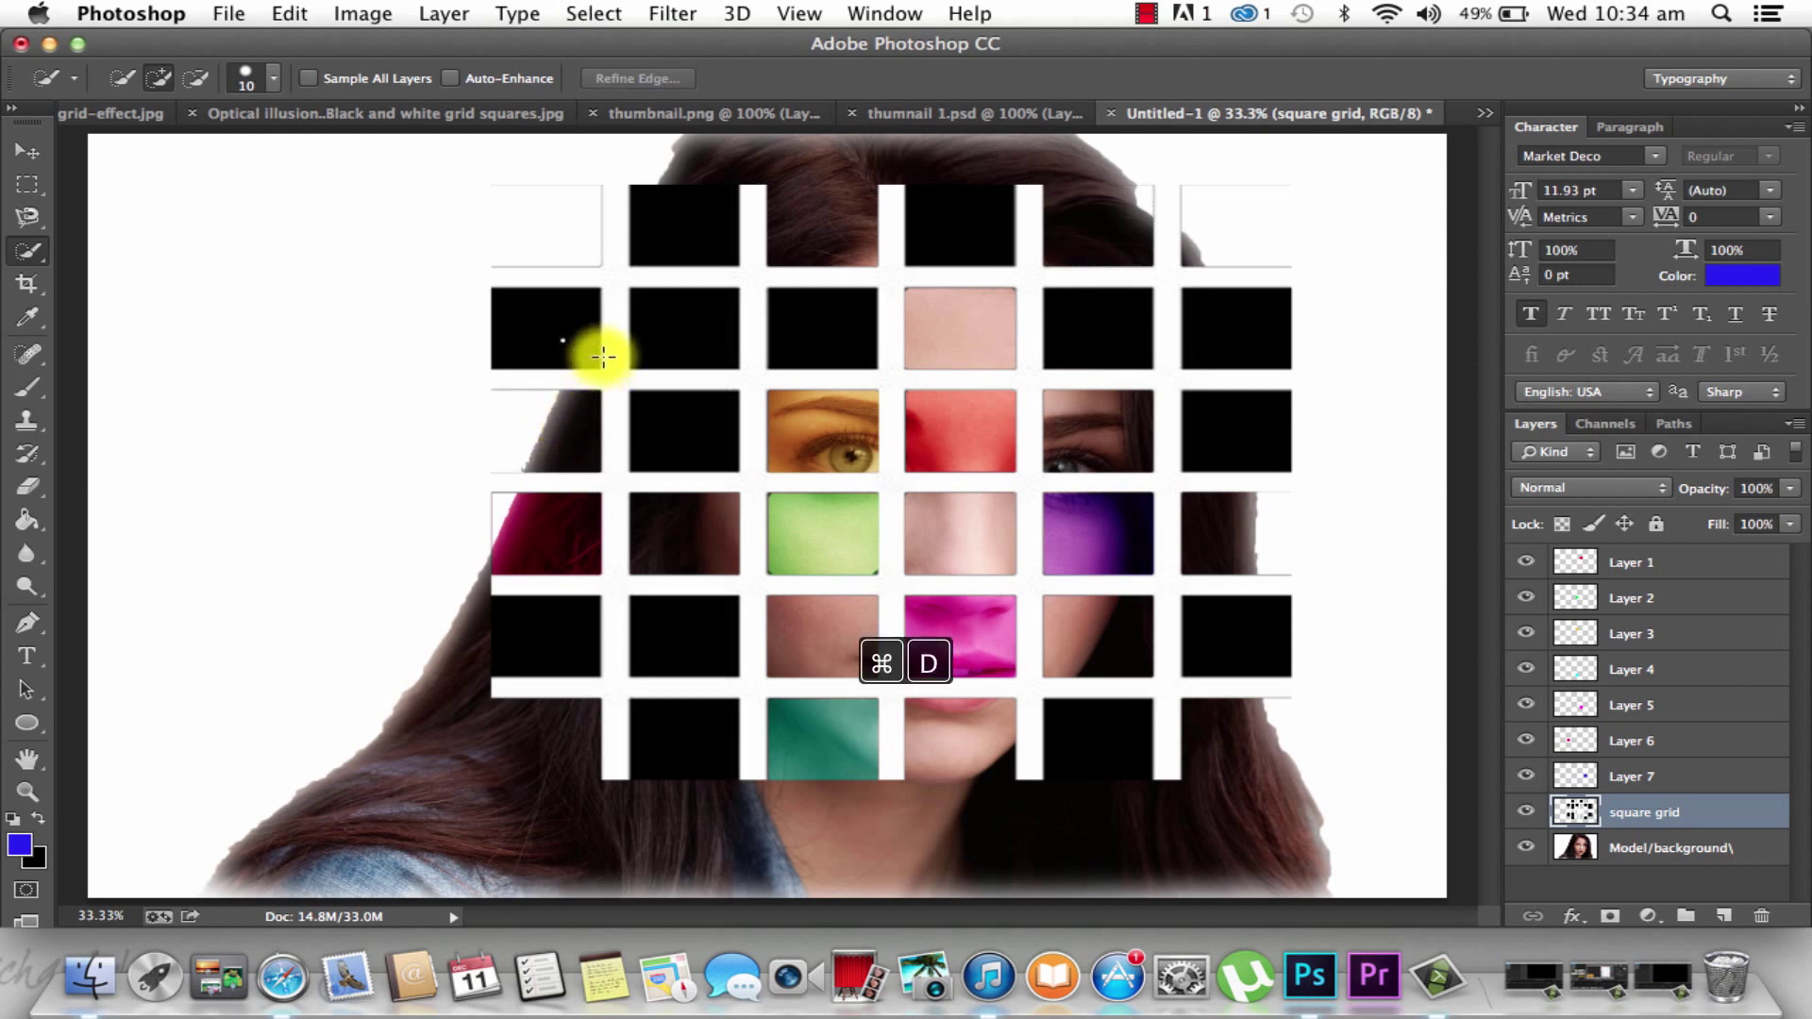
key("super+z")
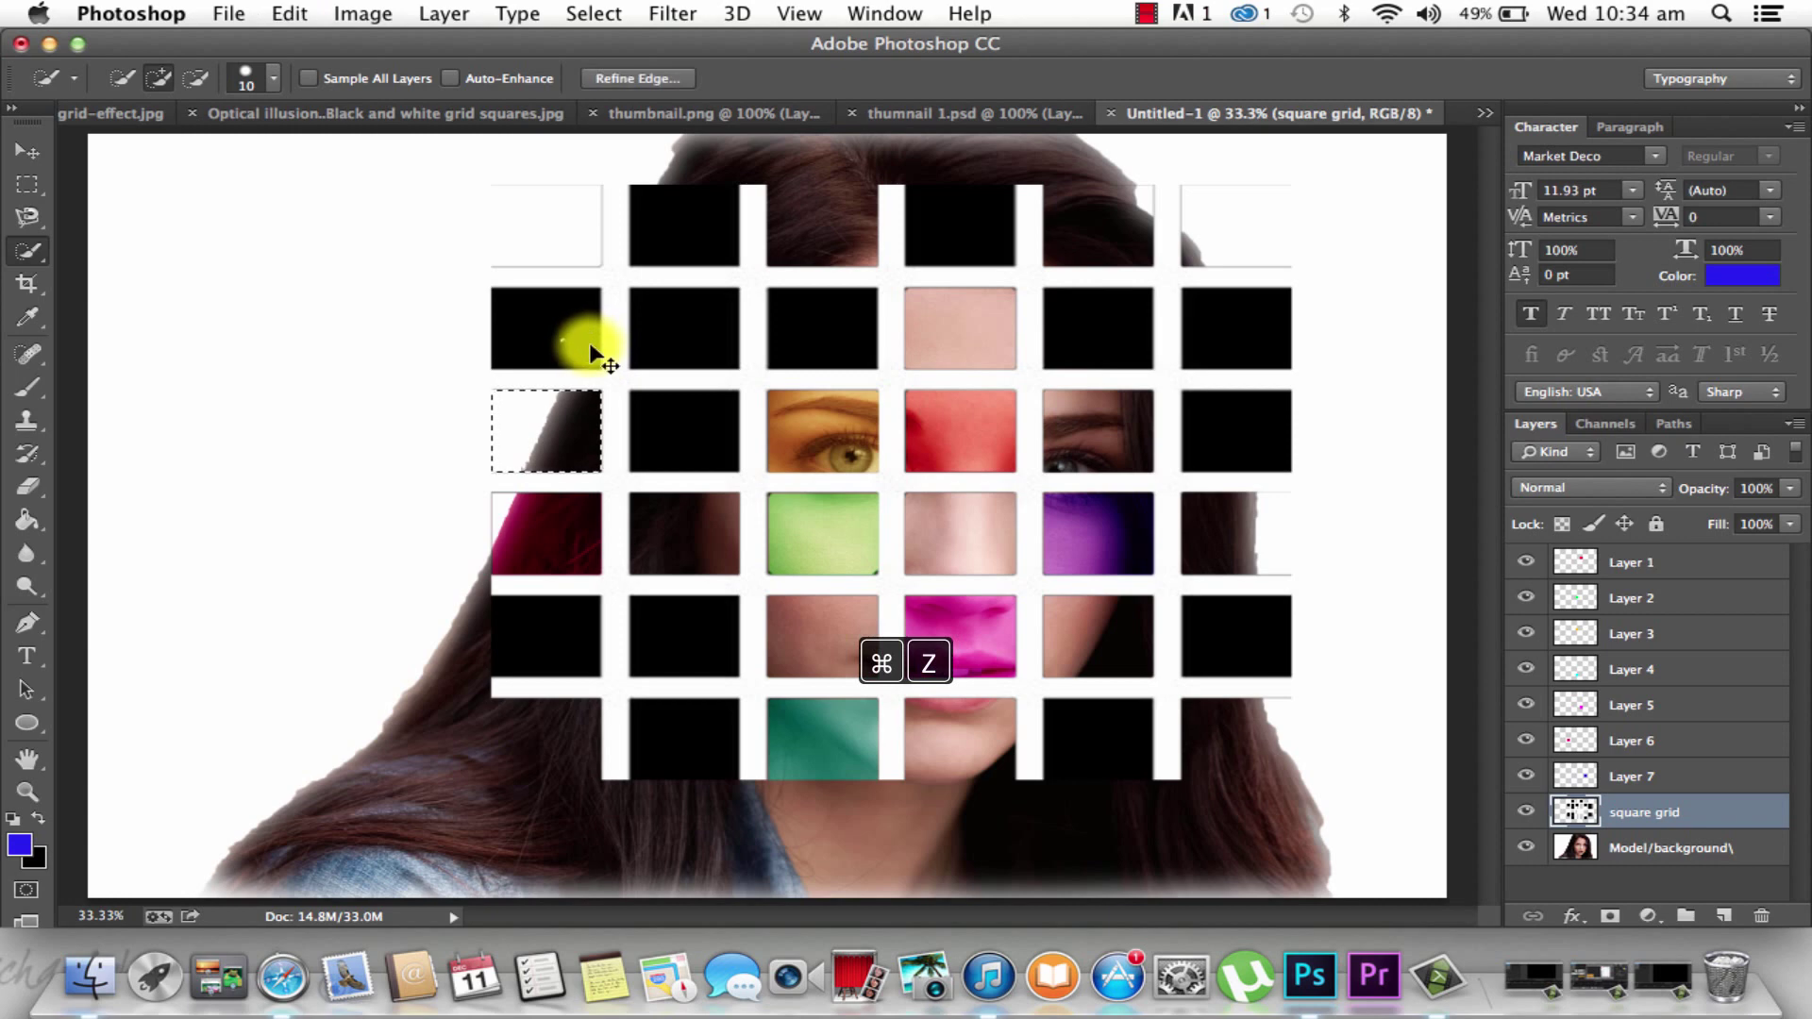
key("super+d")
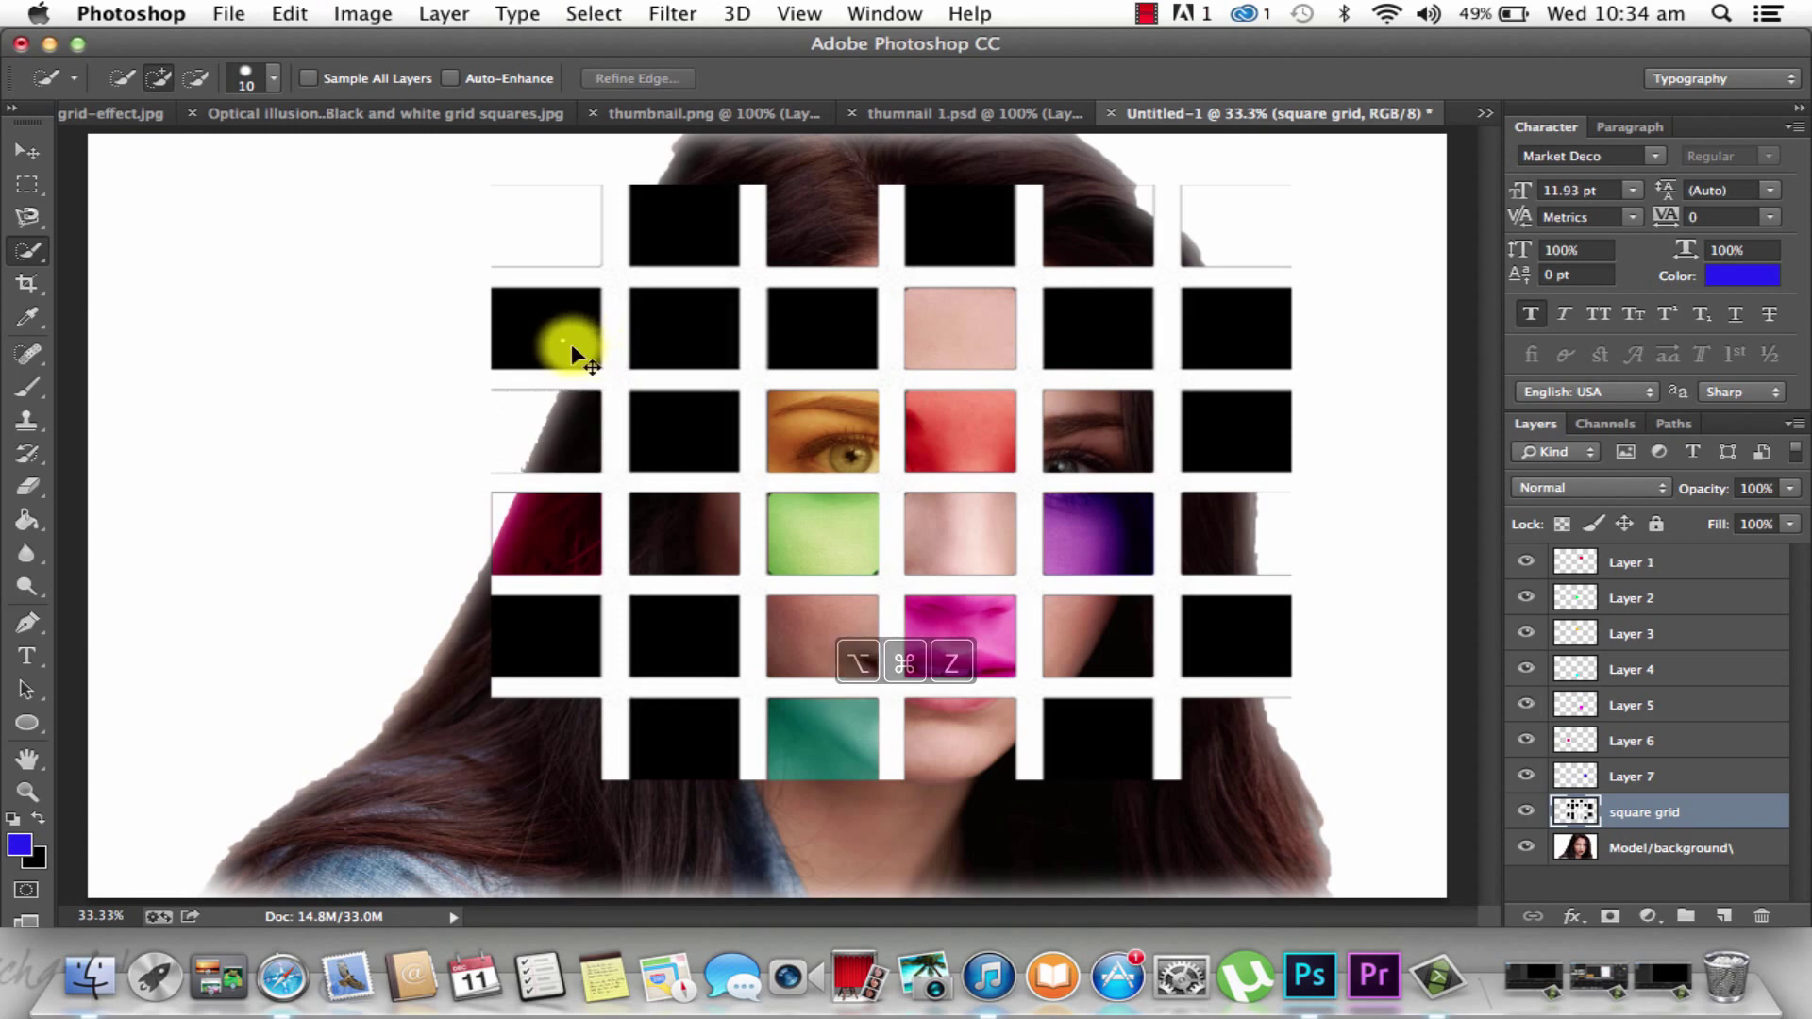
key("super+z")
key("super+d")
key("alt+super+z")
key("alt+super+z")
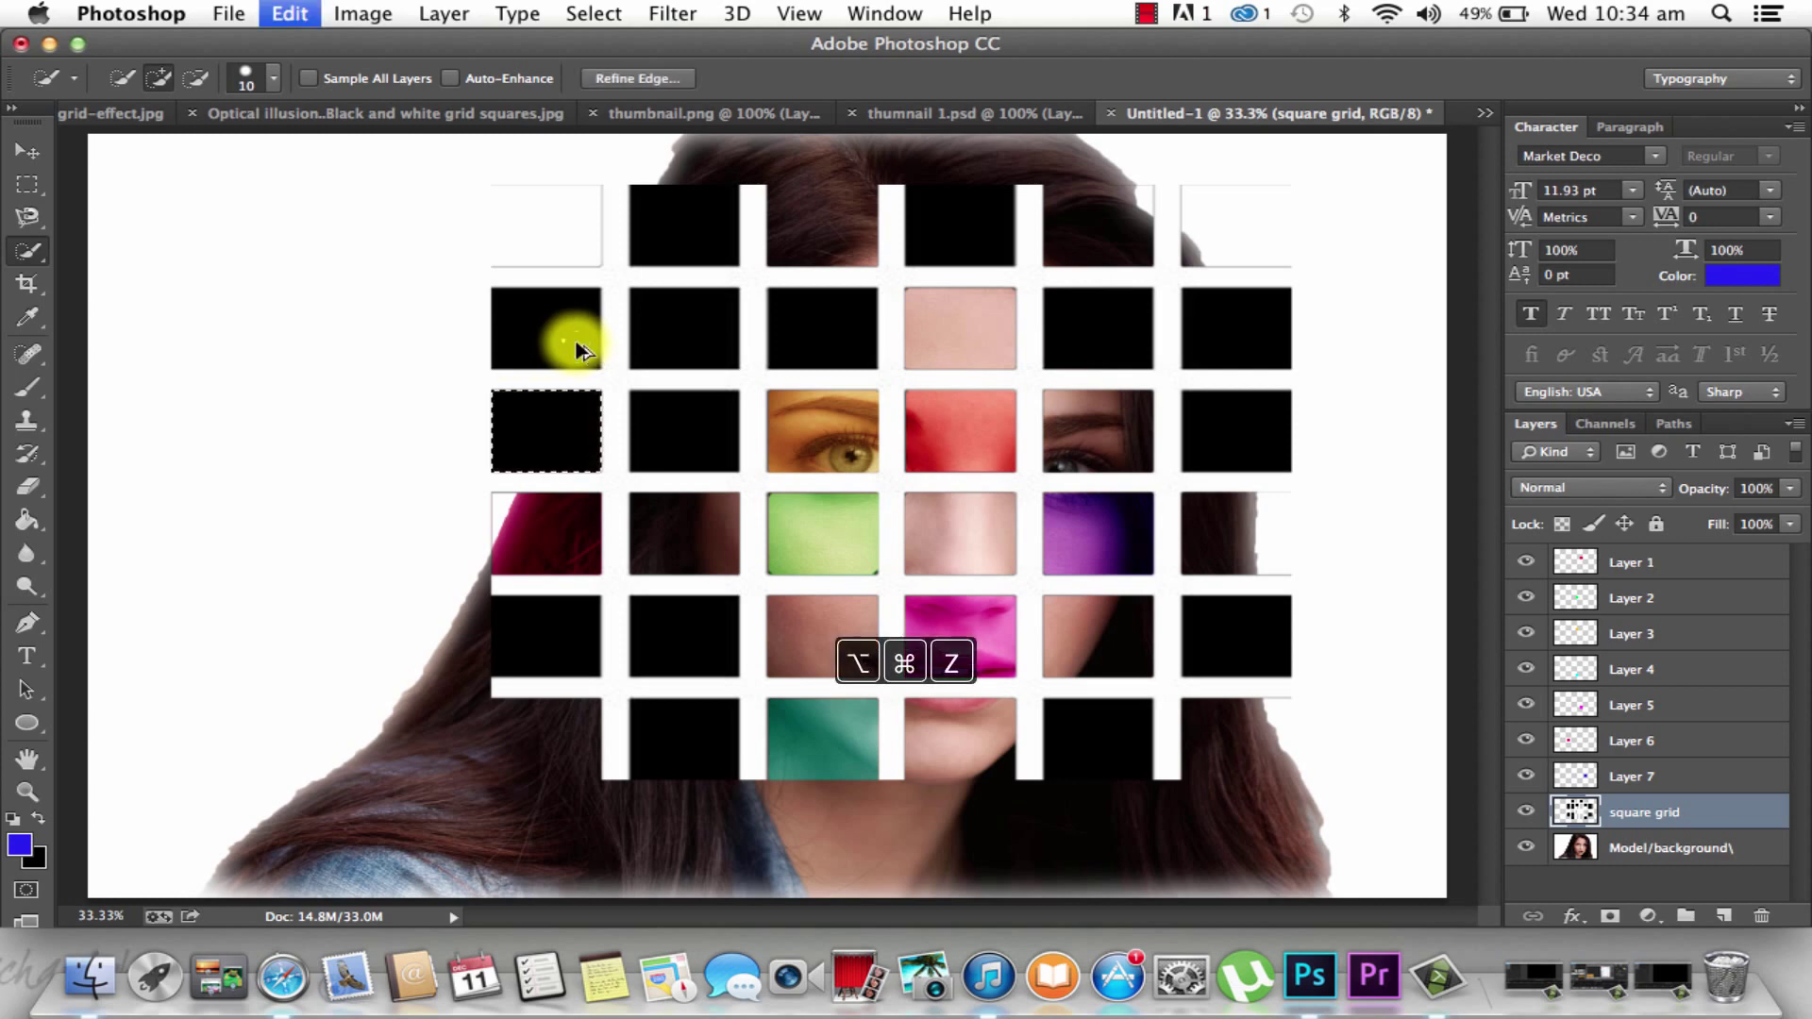
key("alt+super+z")
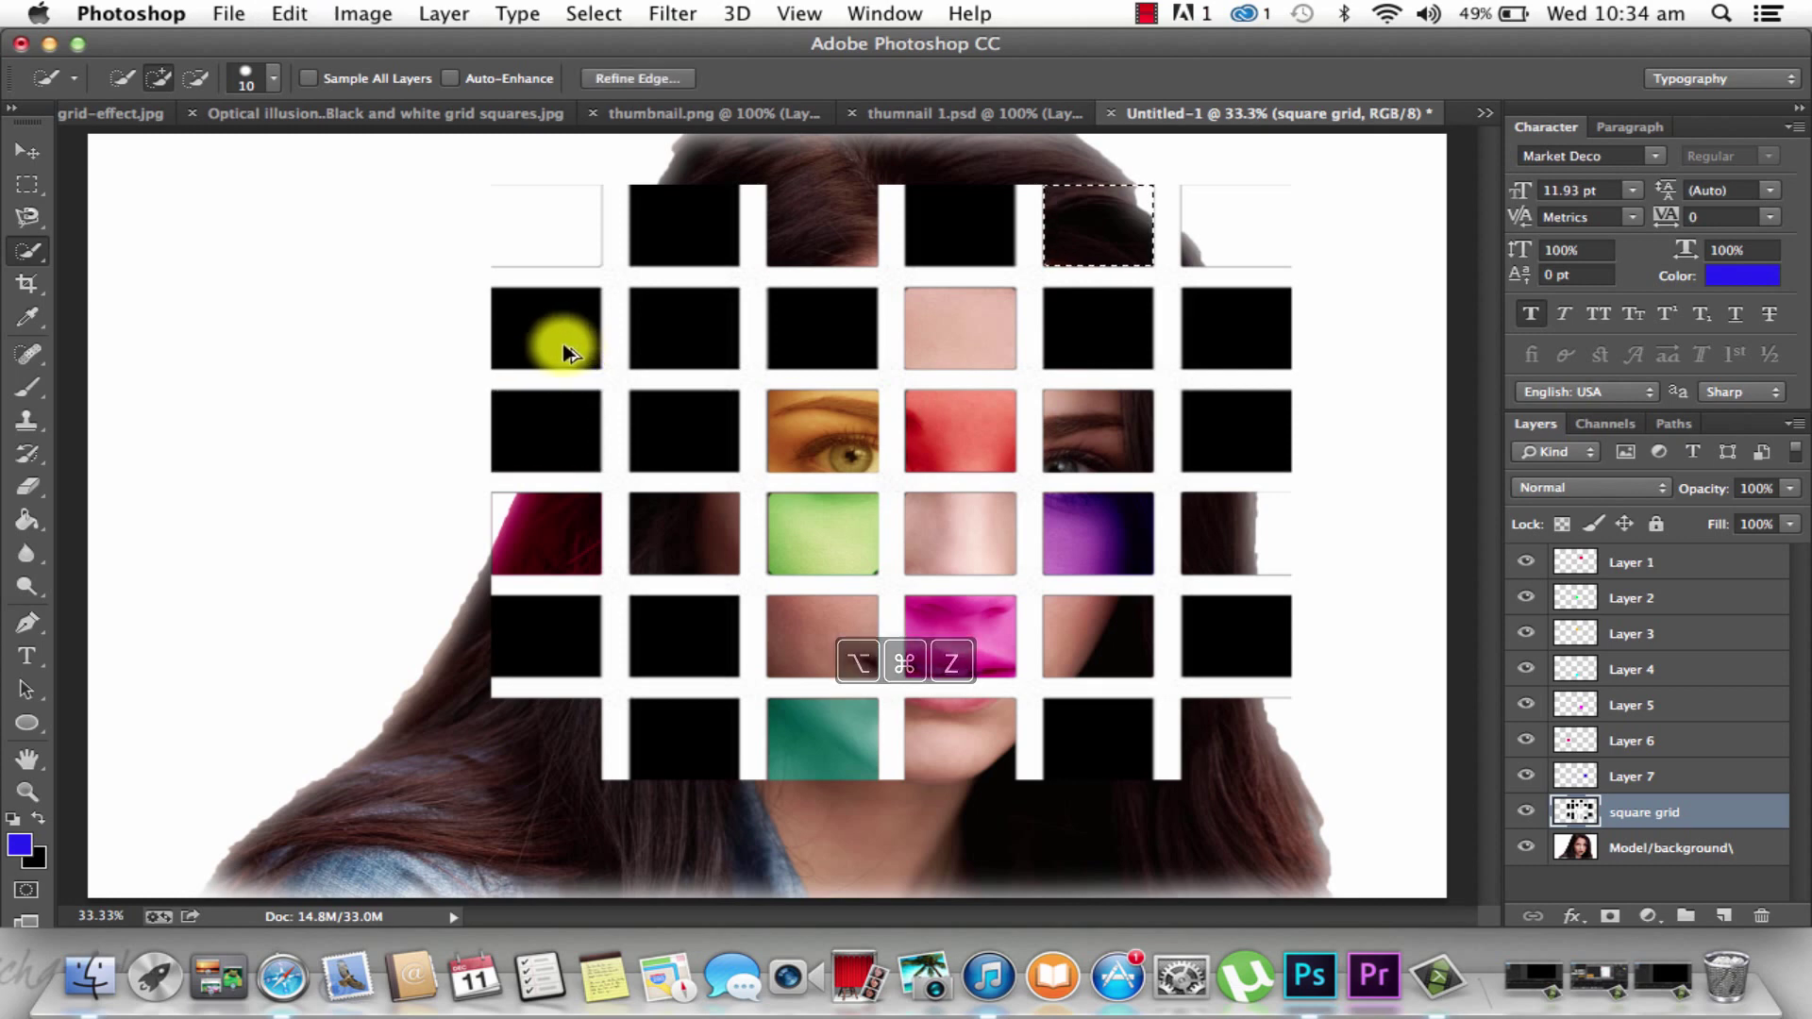
left_click(566, 344)
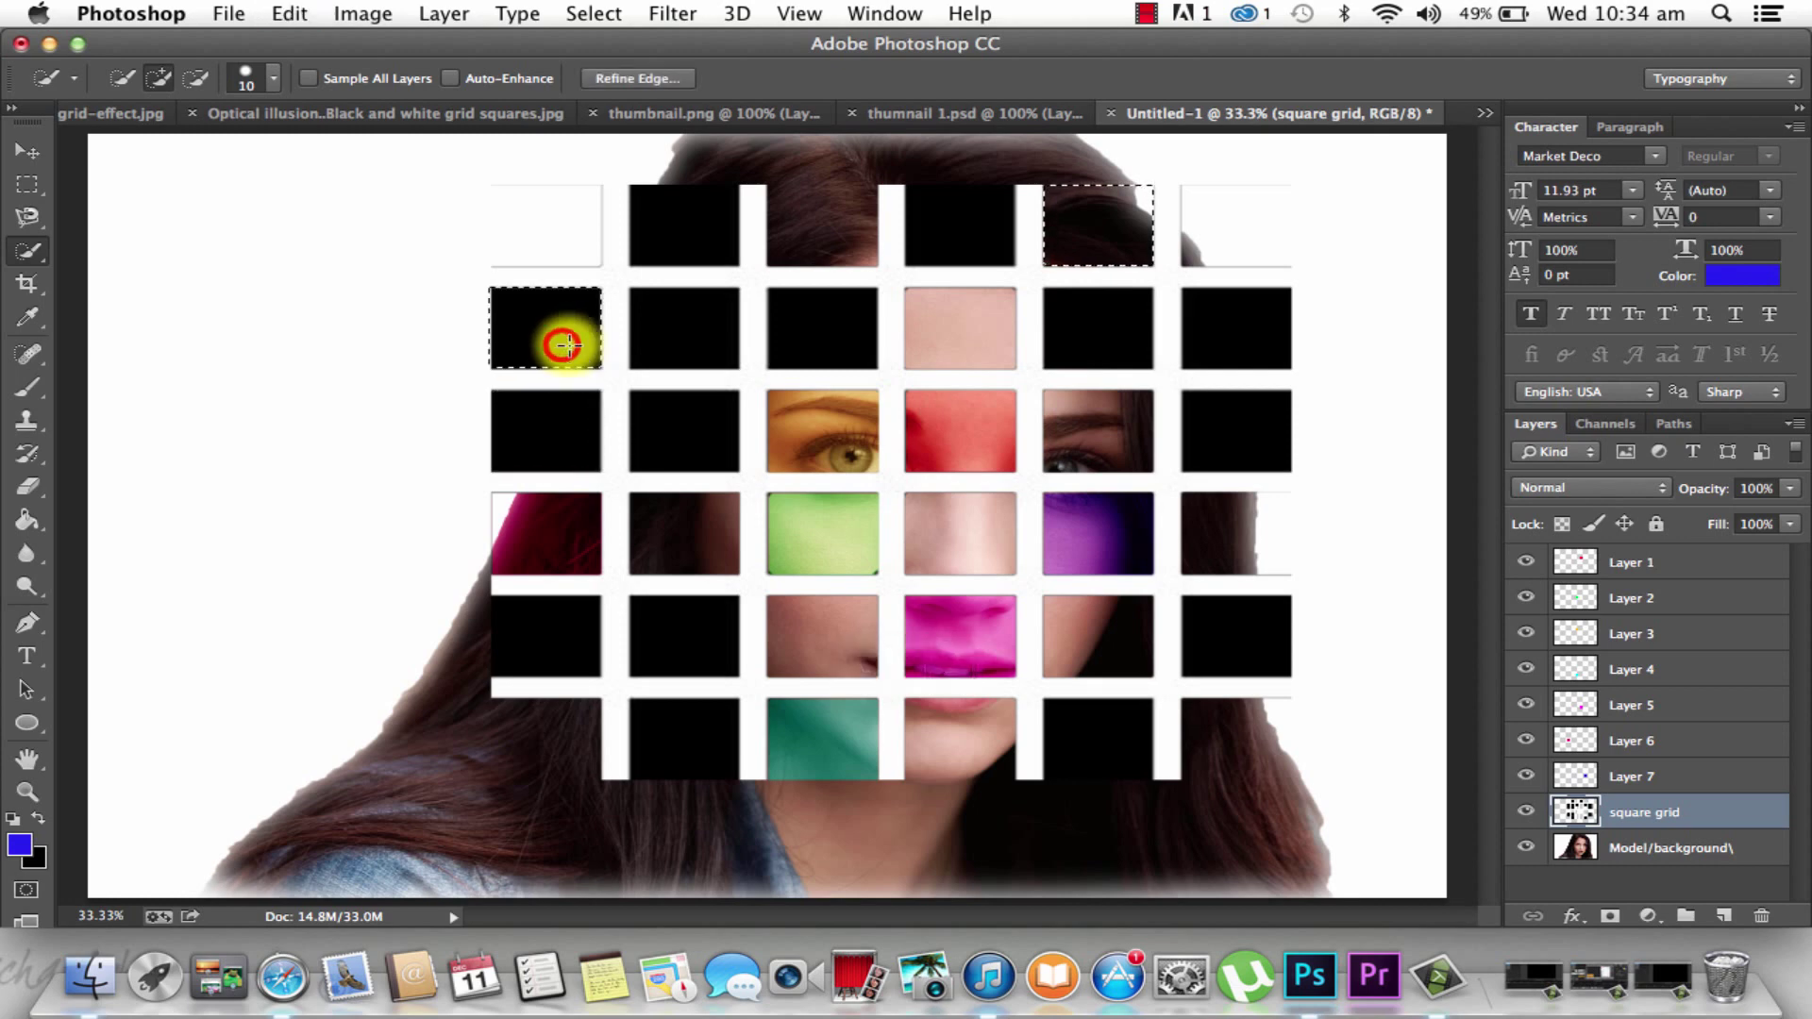
key("super+d")
left_click(565, 405)
key("Delete")
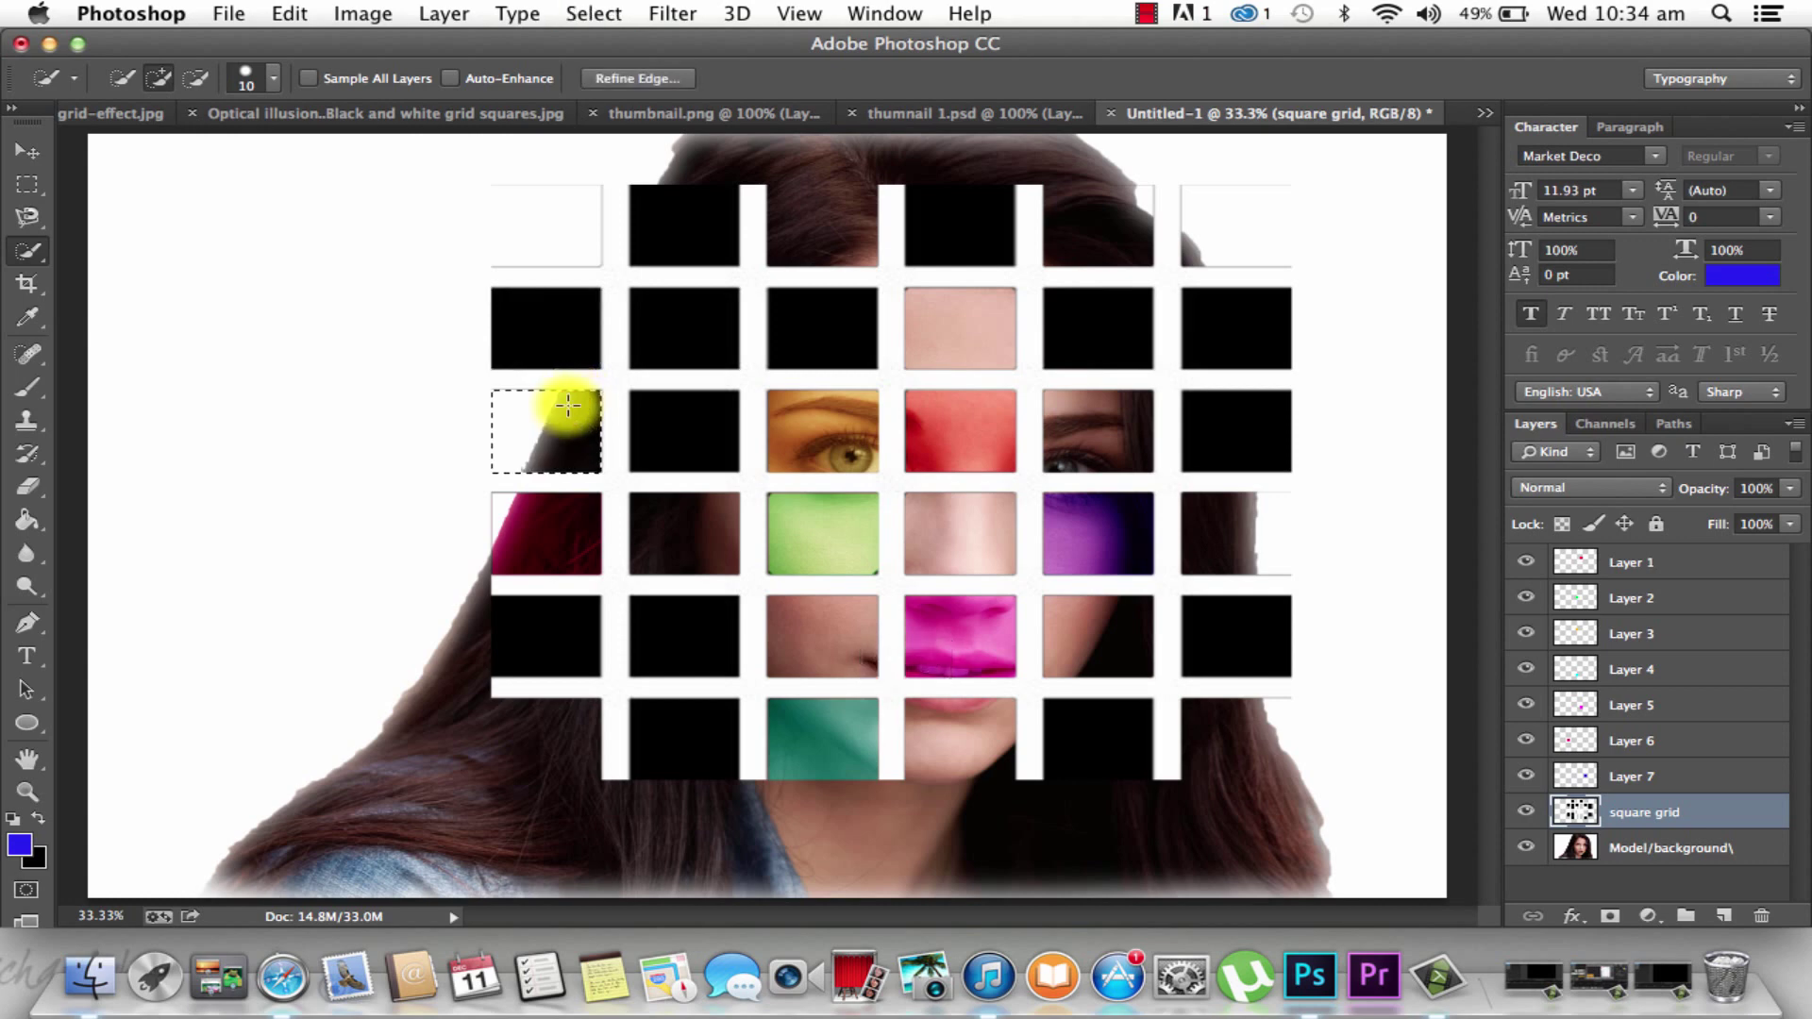
key("d")
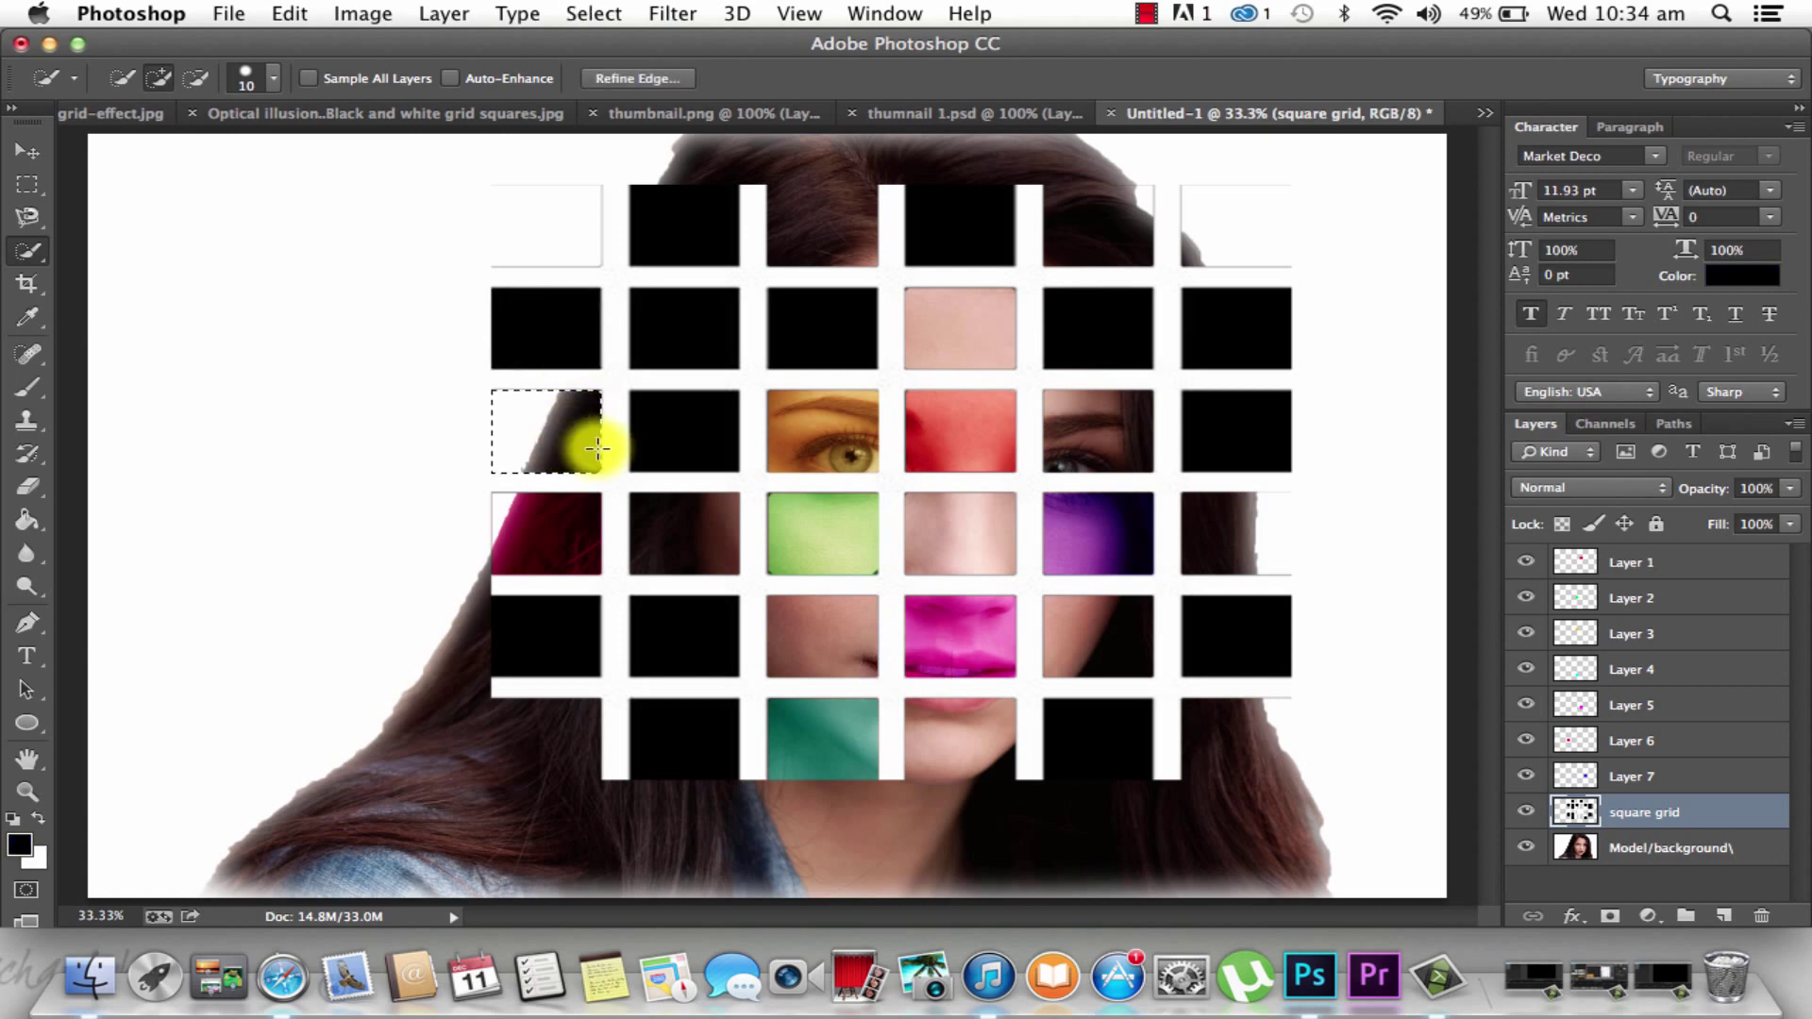
key("super+d")
key("super+d")
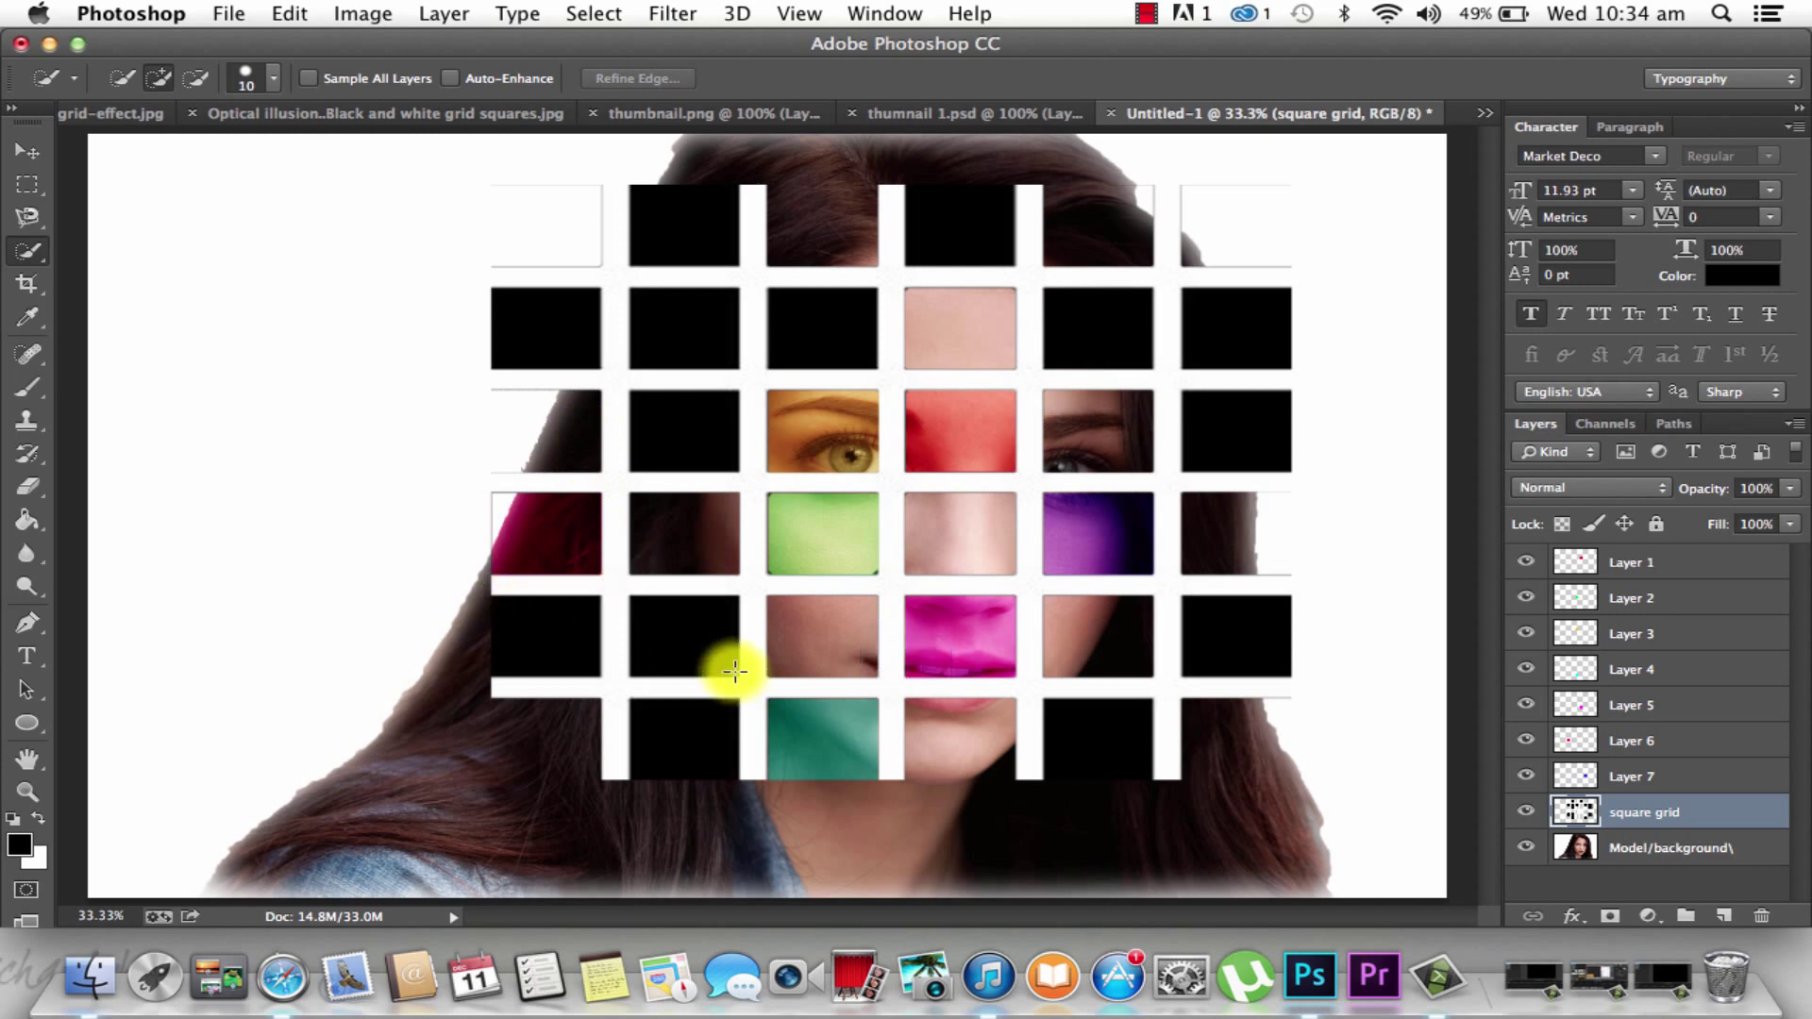
Clear the second-row fifth tile and the third-row rightmost tile
left_click(708, 642)
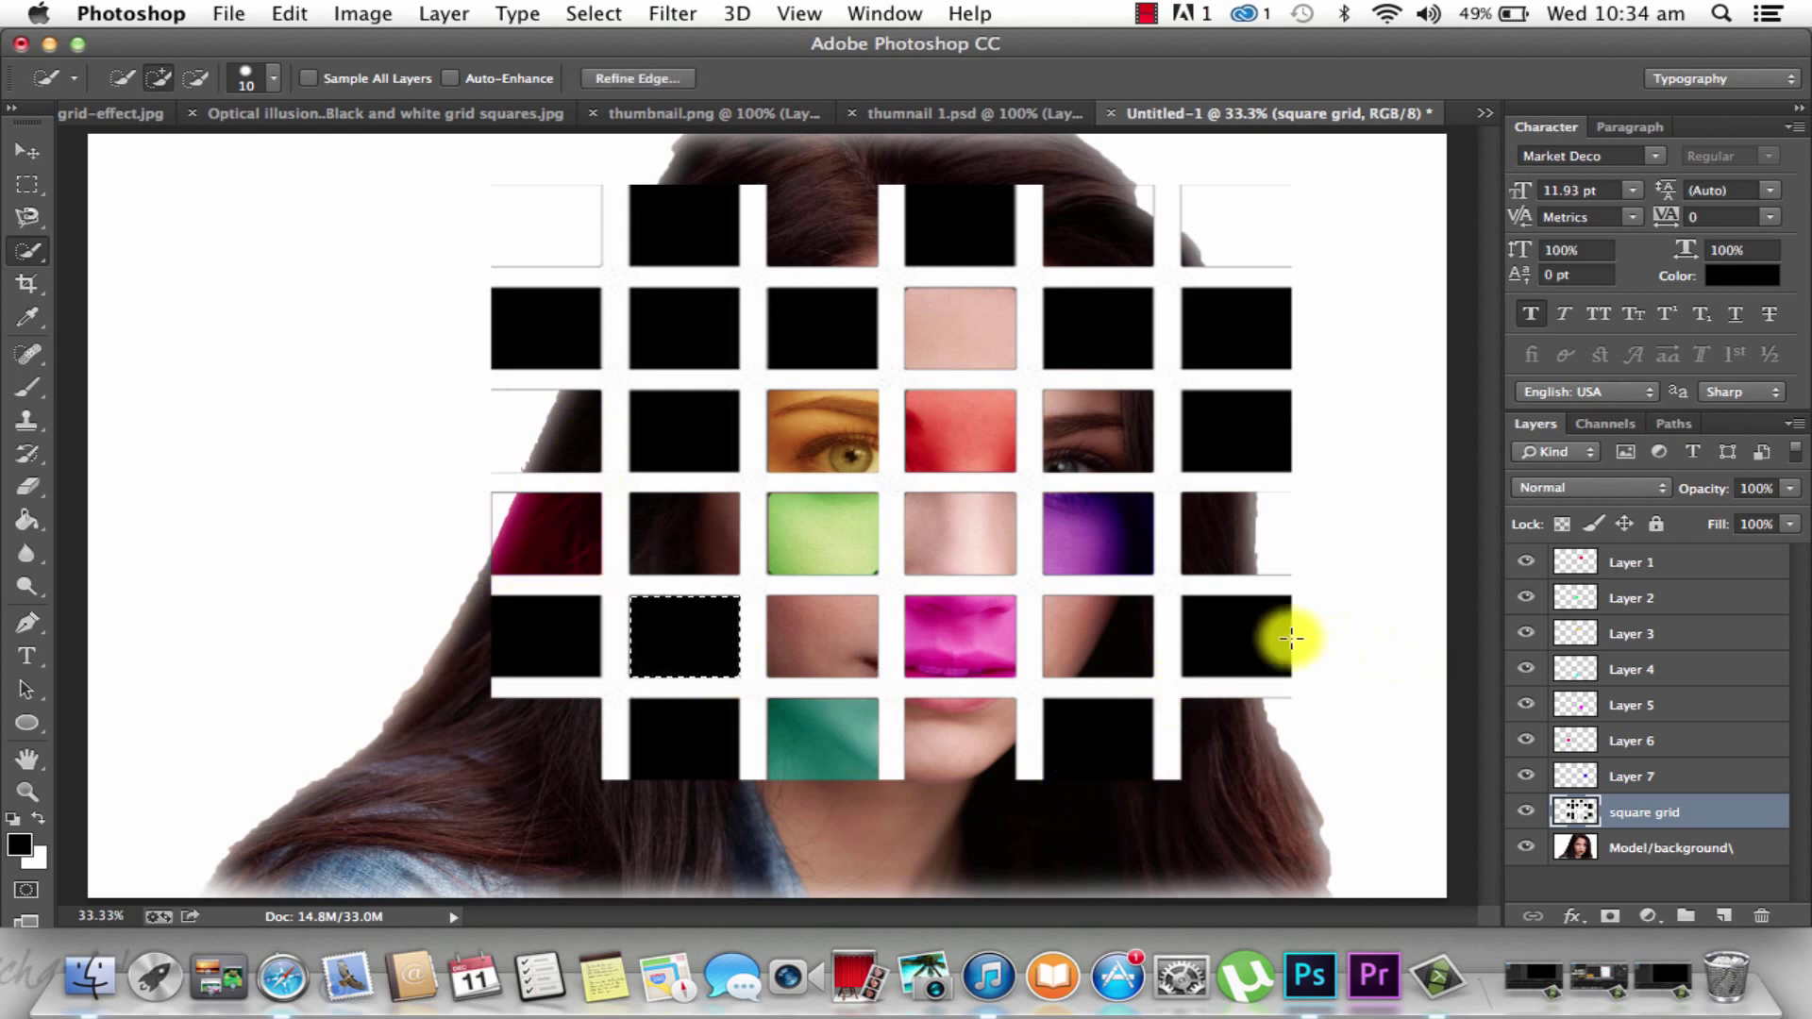
left_click(1197, 320)
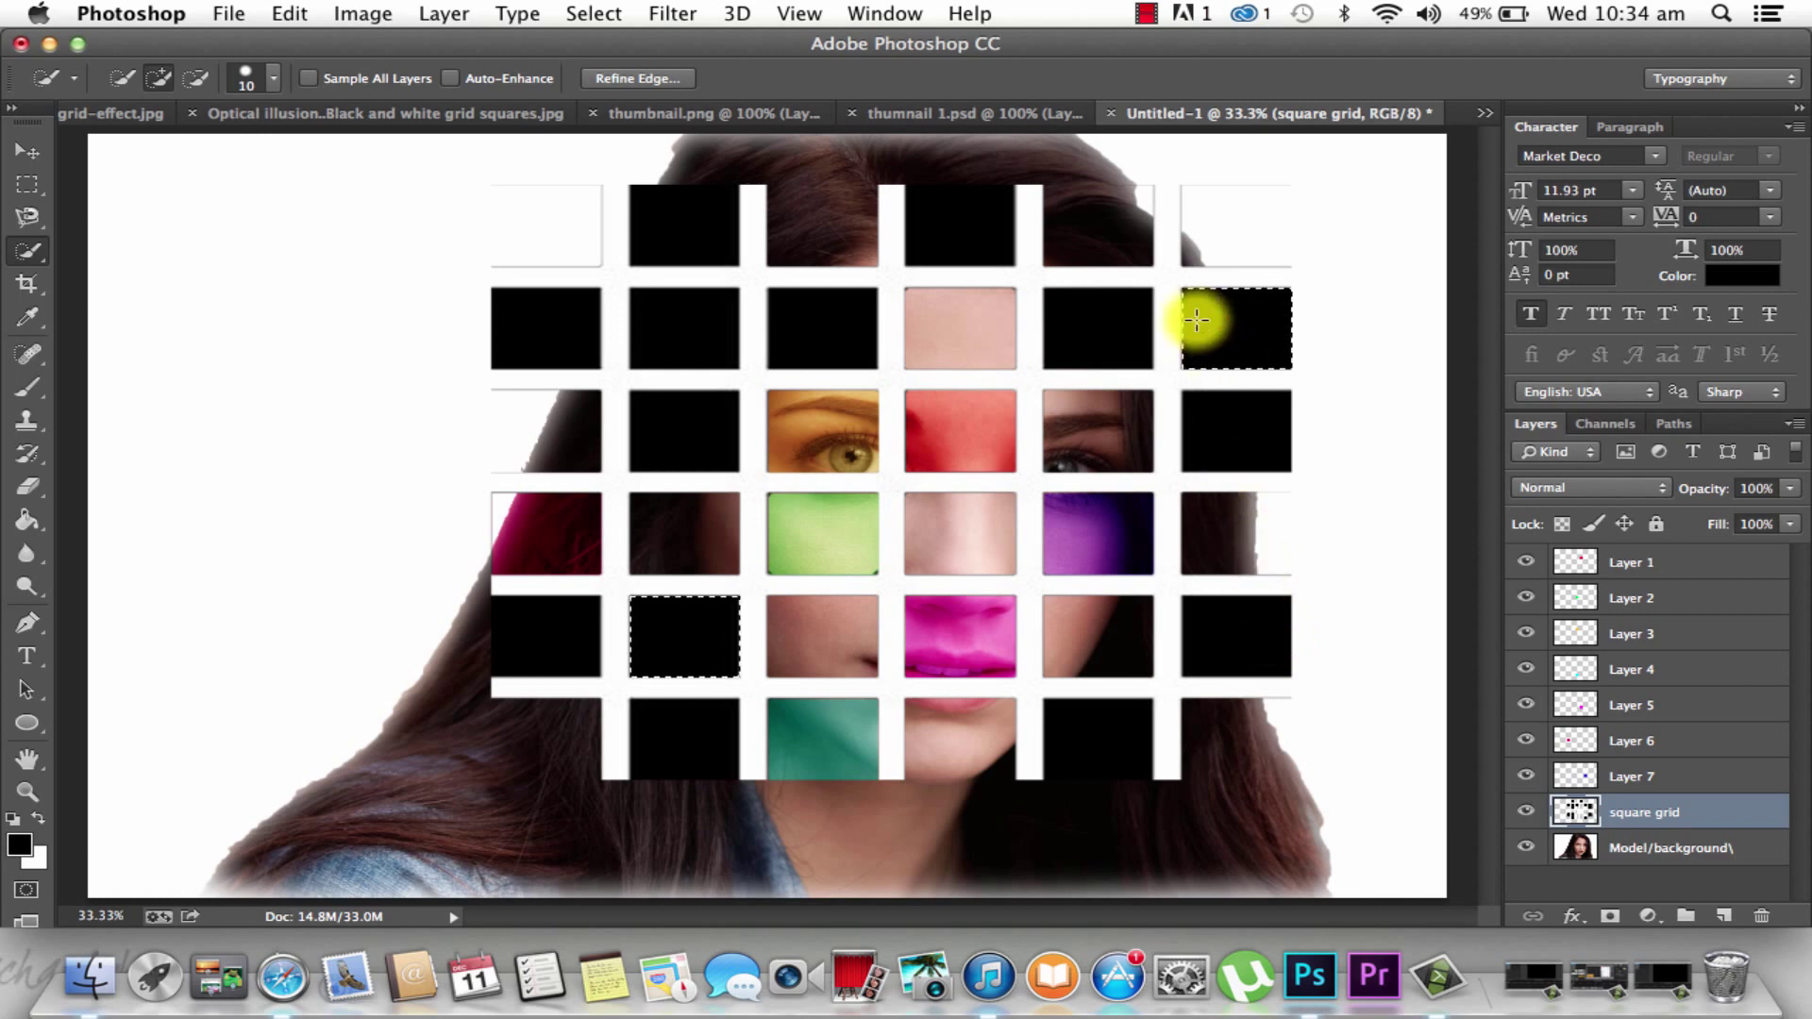
key("super+d")
left_click(1116, 317)
key("Delete")
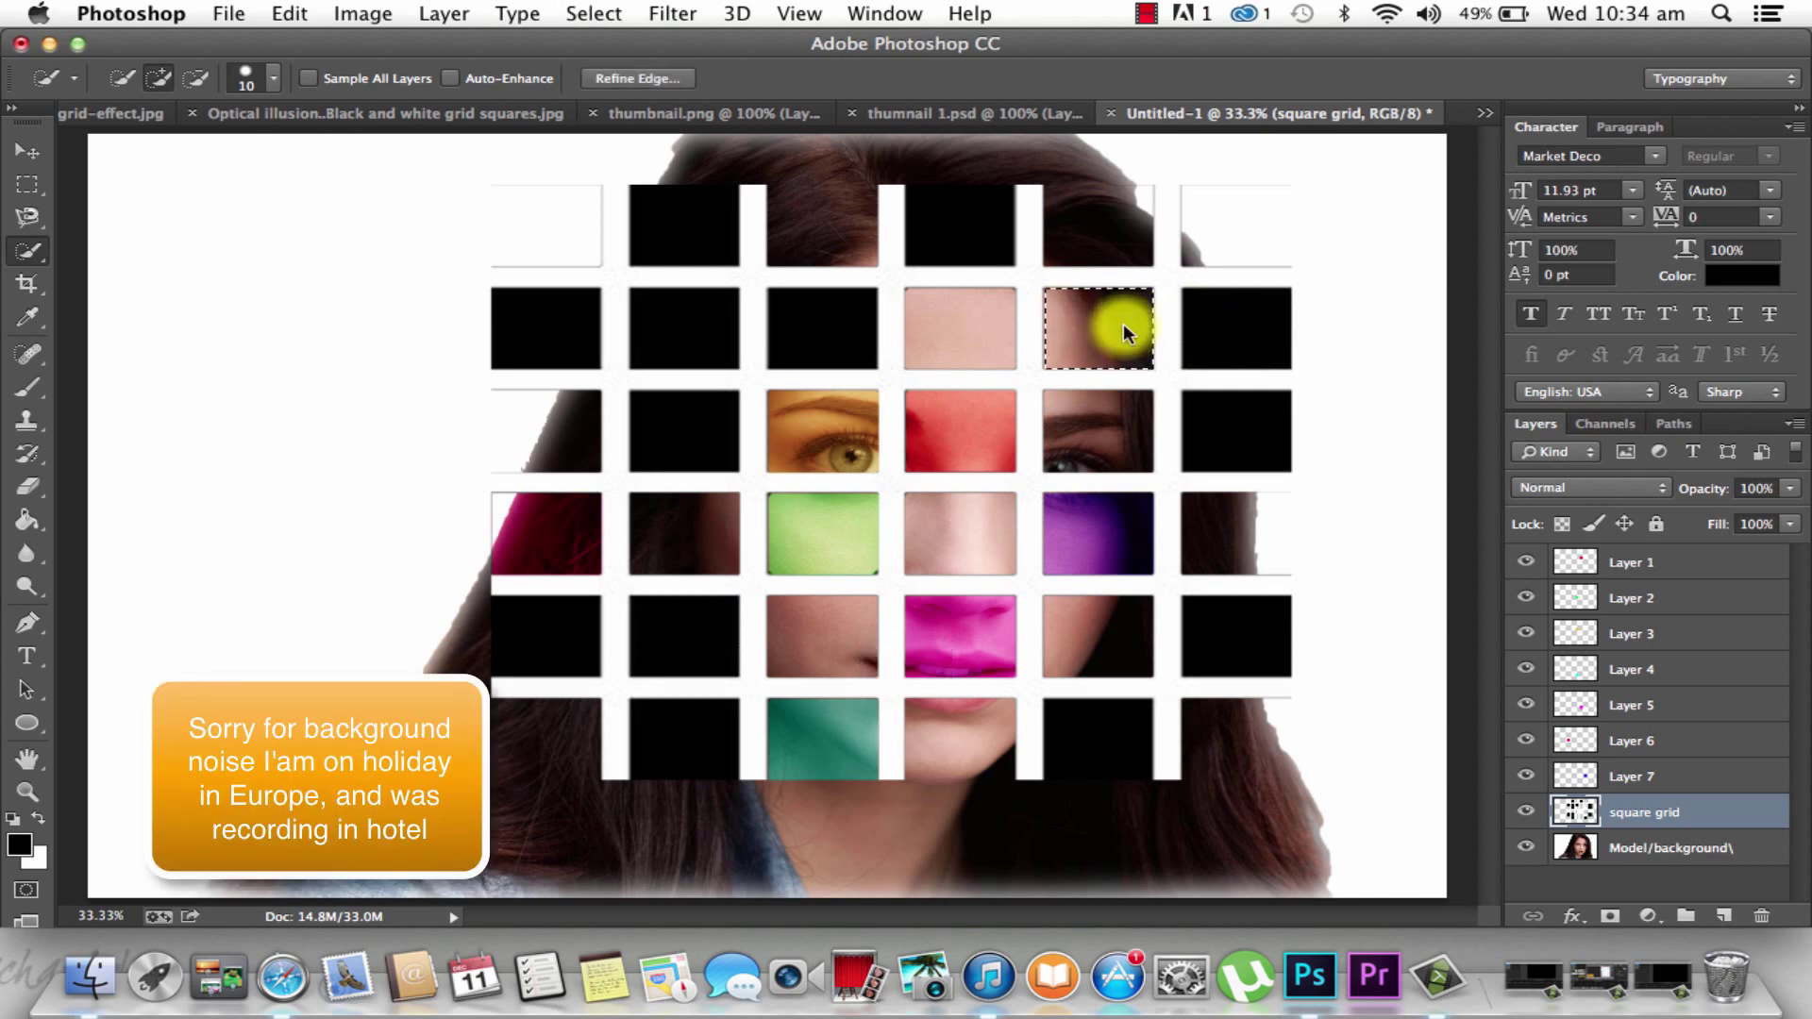
left_click(1224, 416)
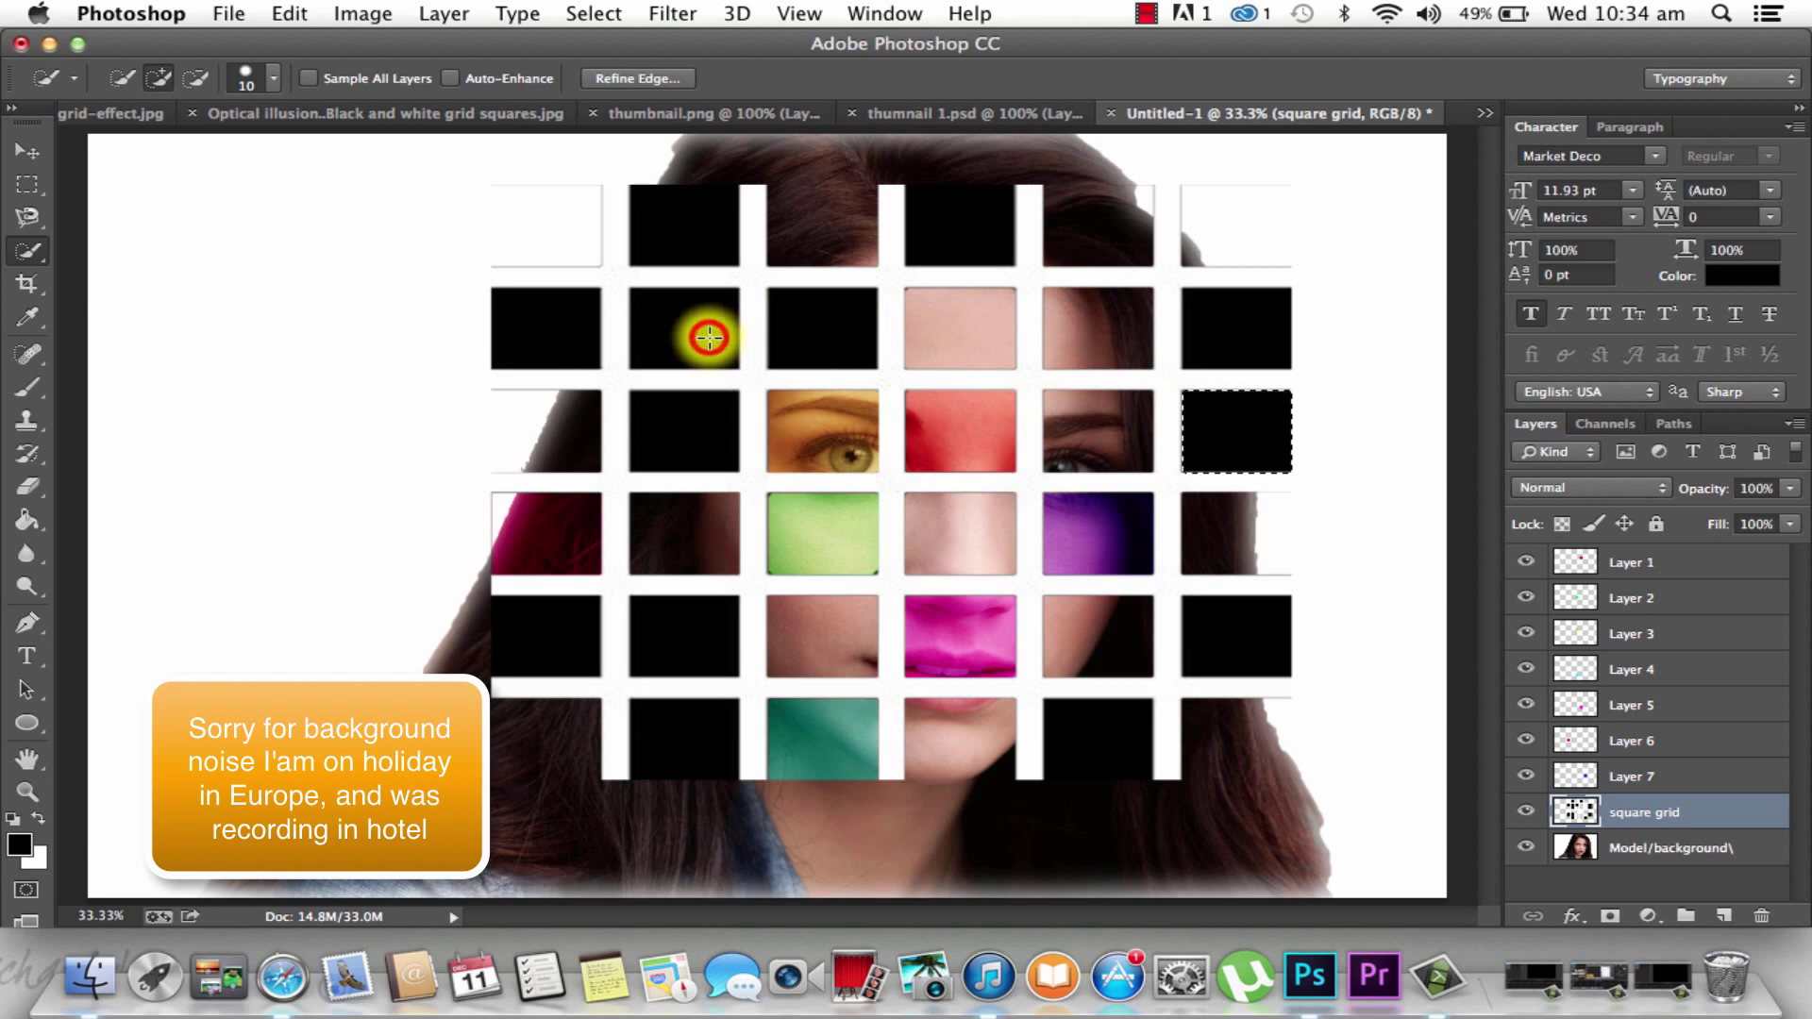
key("super+d")
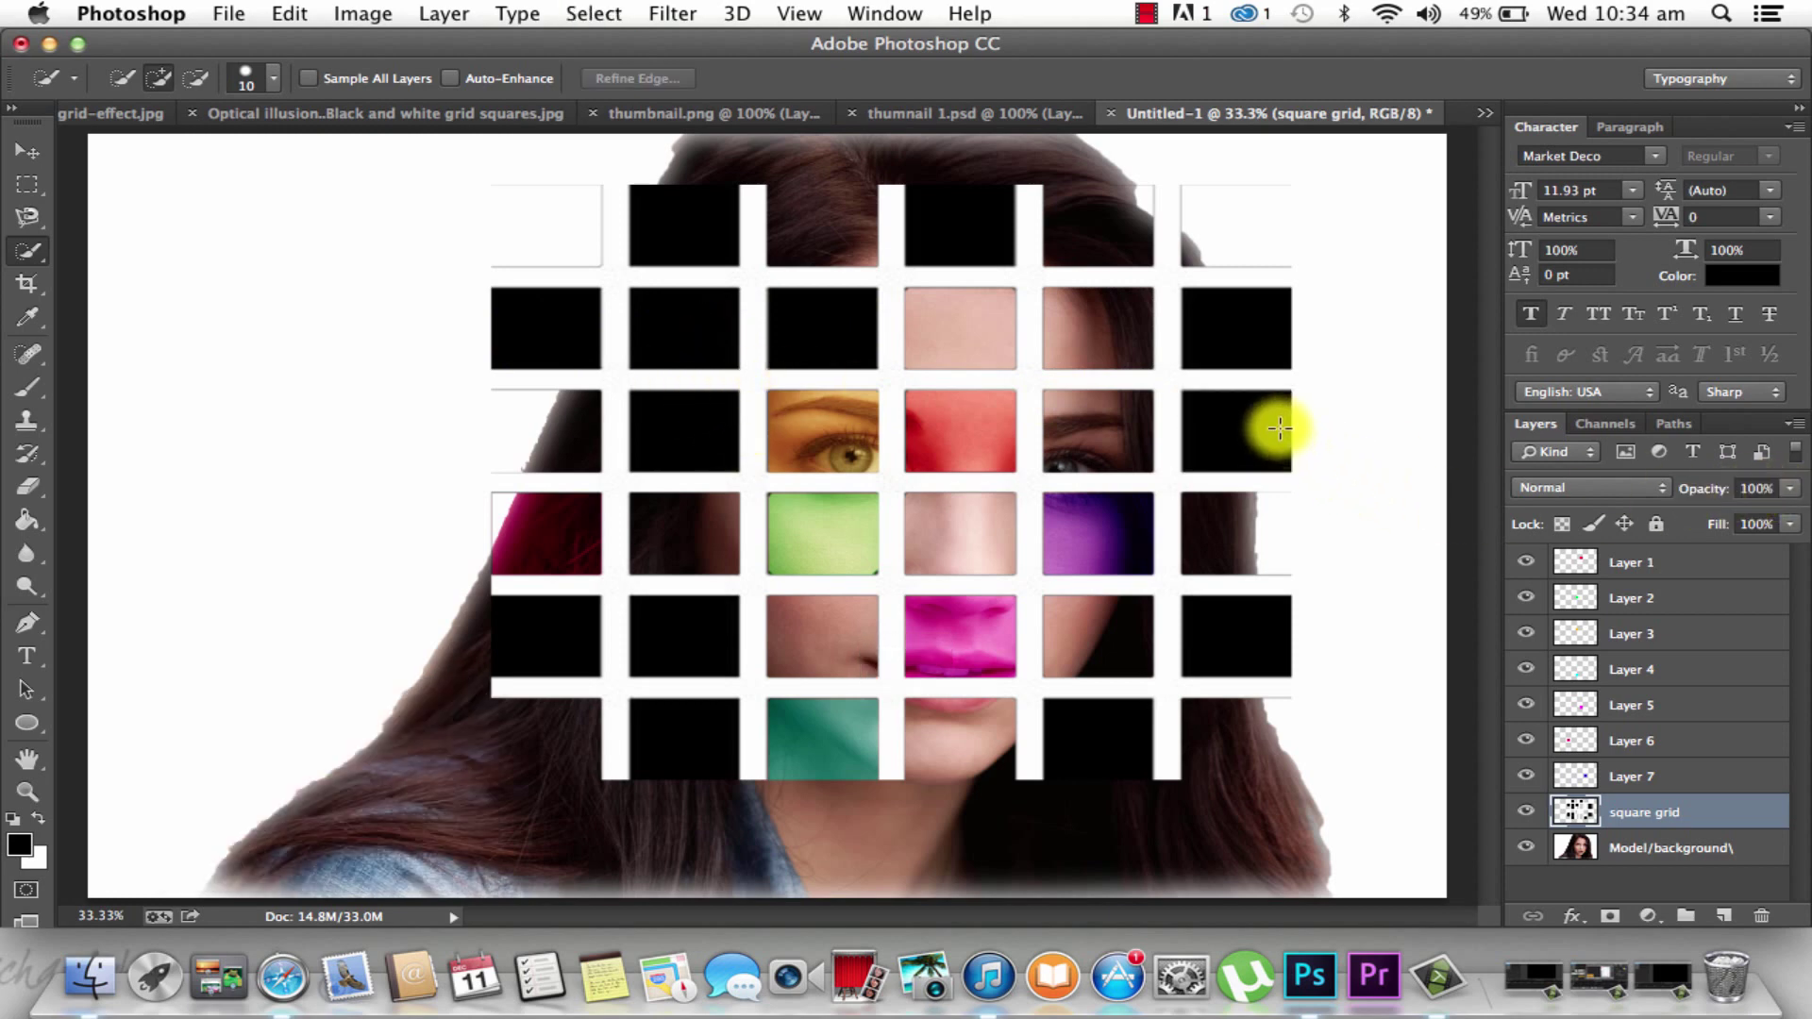
key("Delete")
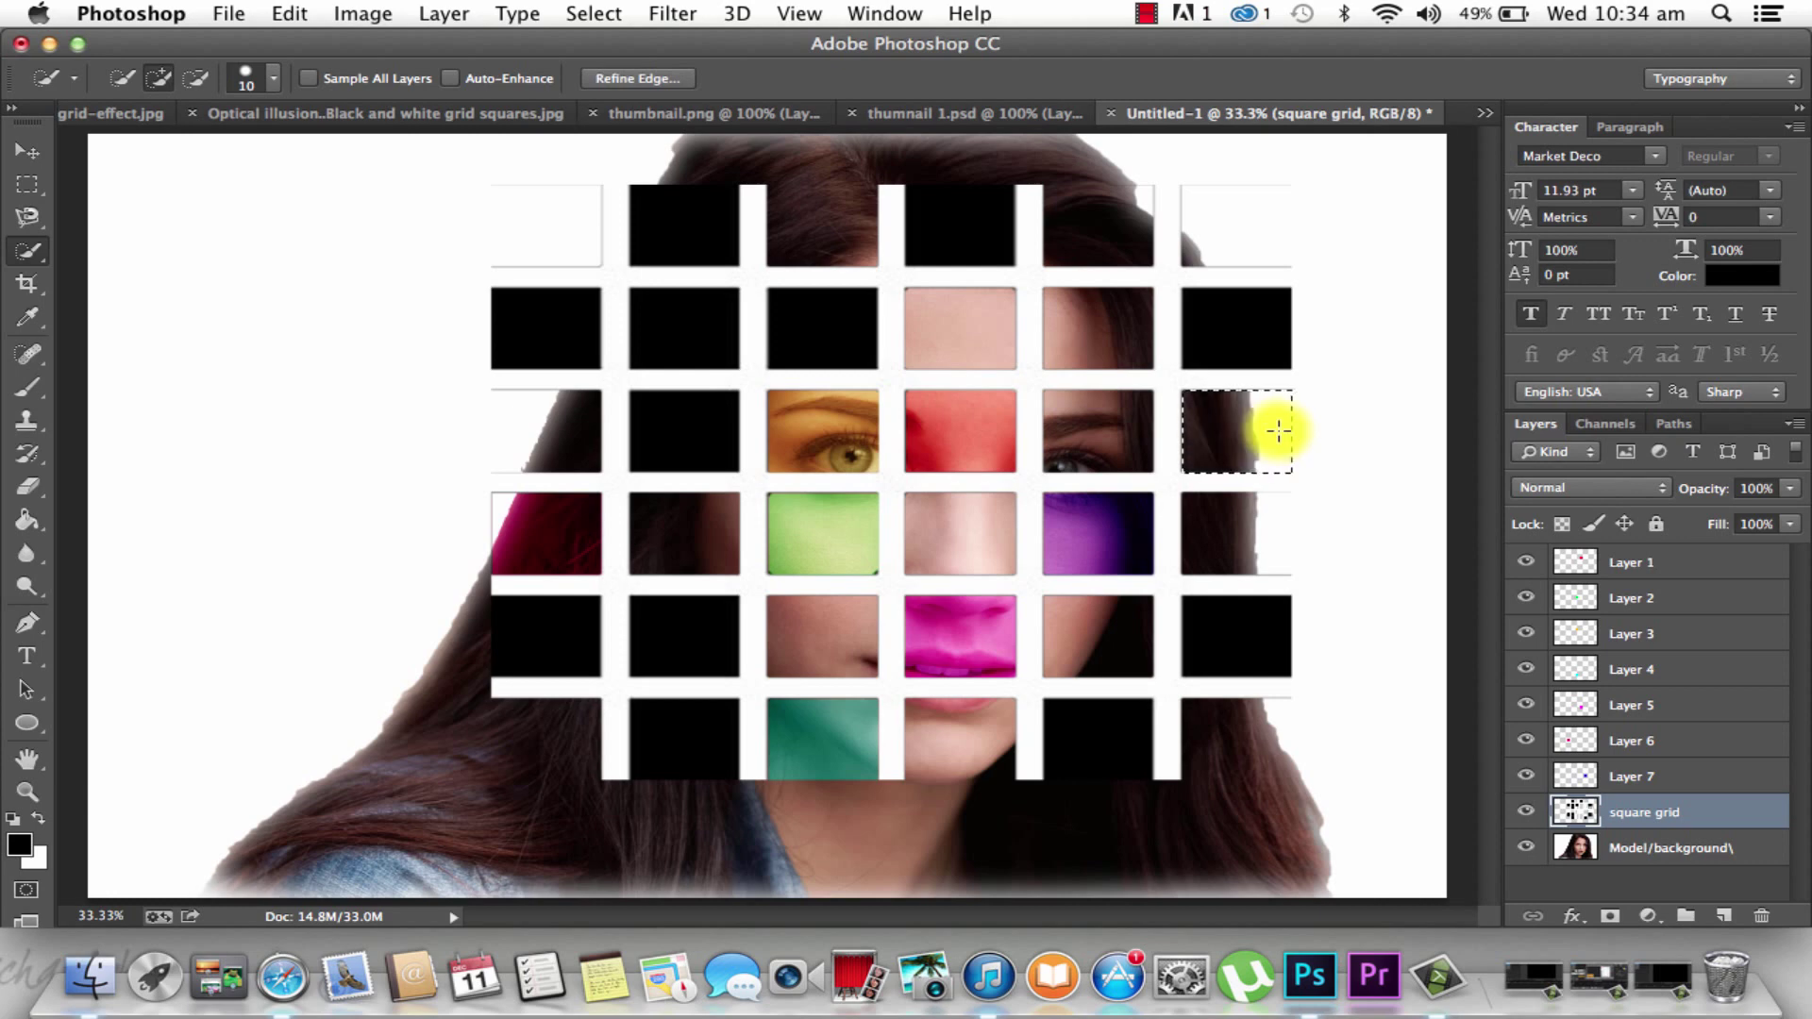
key("super+d")
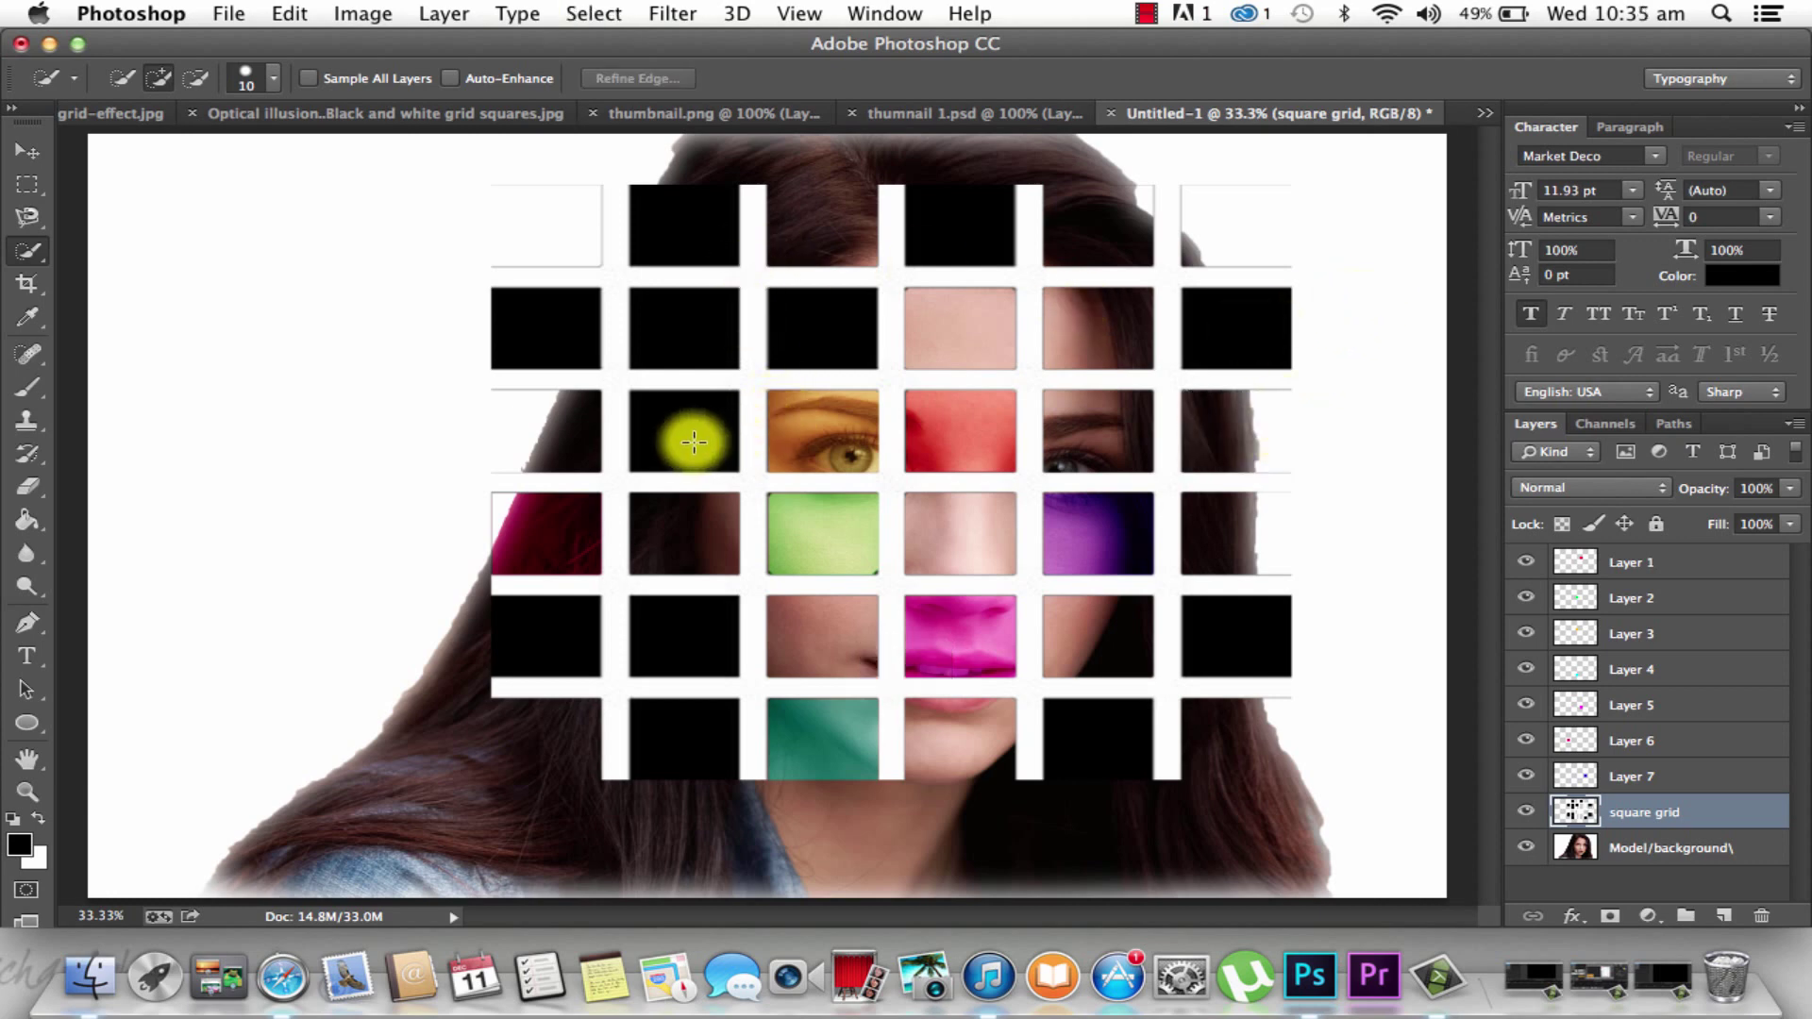
key("super+d")
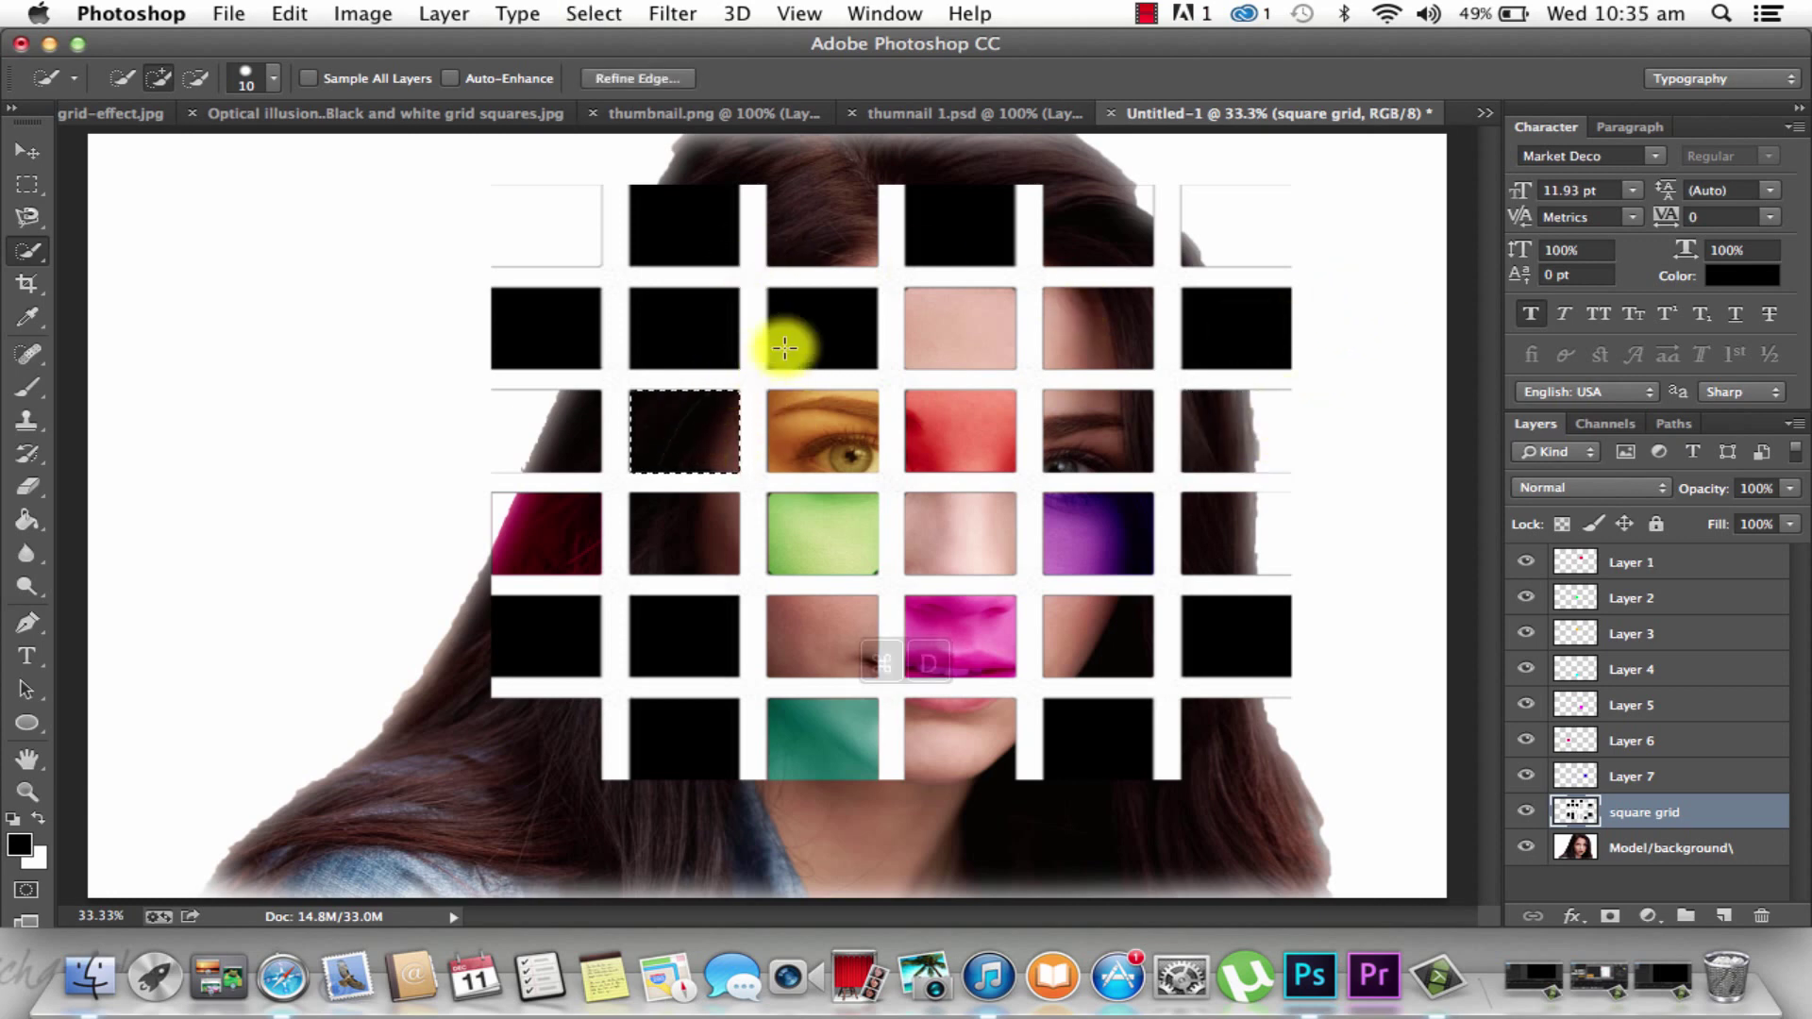
Clear the second-row third tile over the forehead and the top tile of column two
left_click(829, 338)
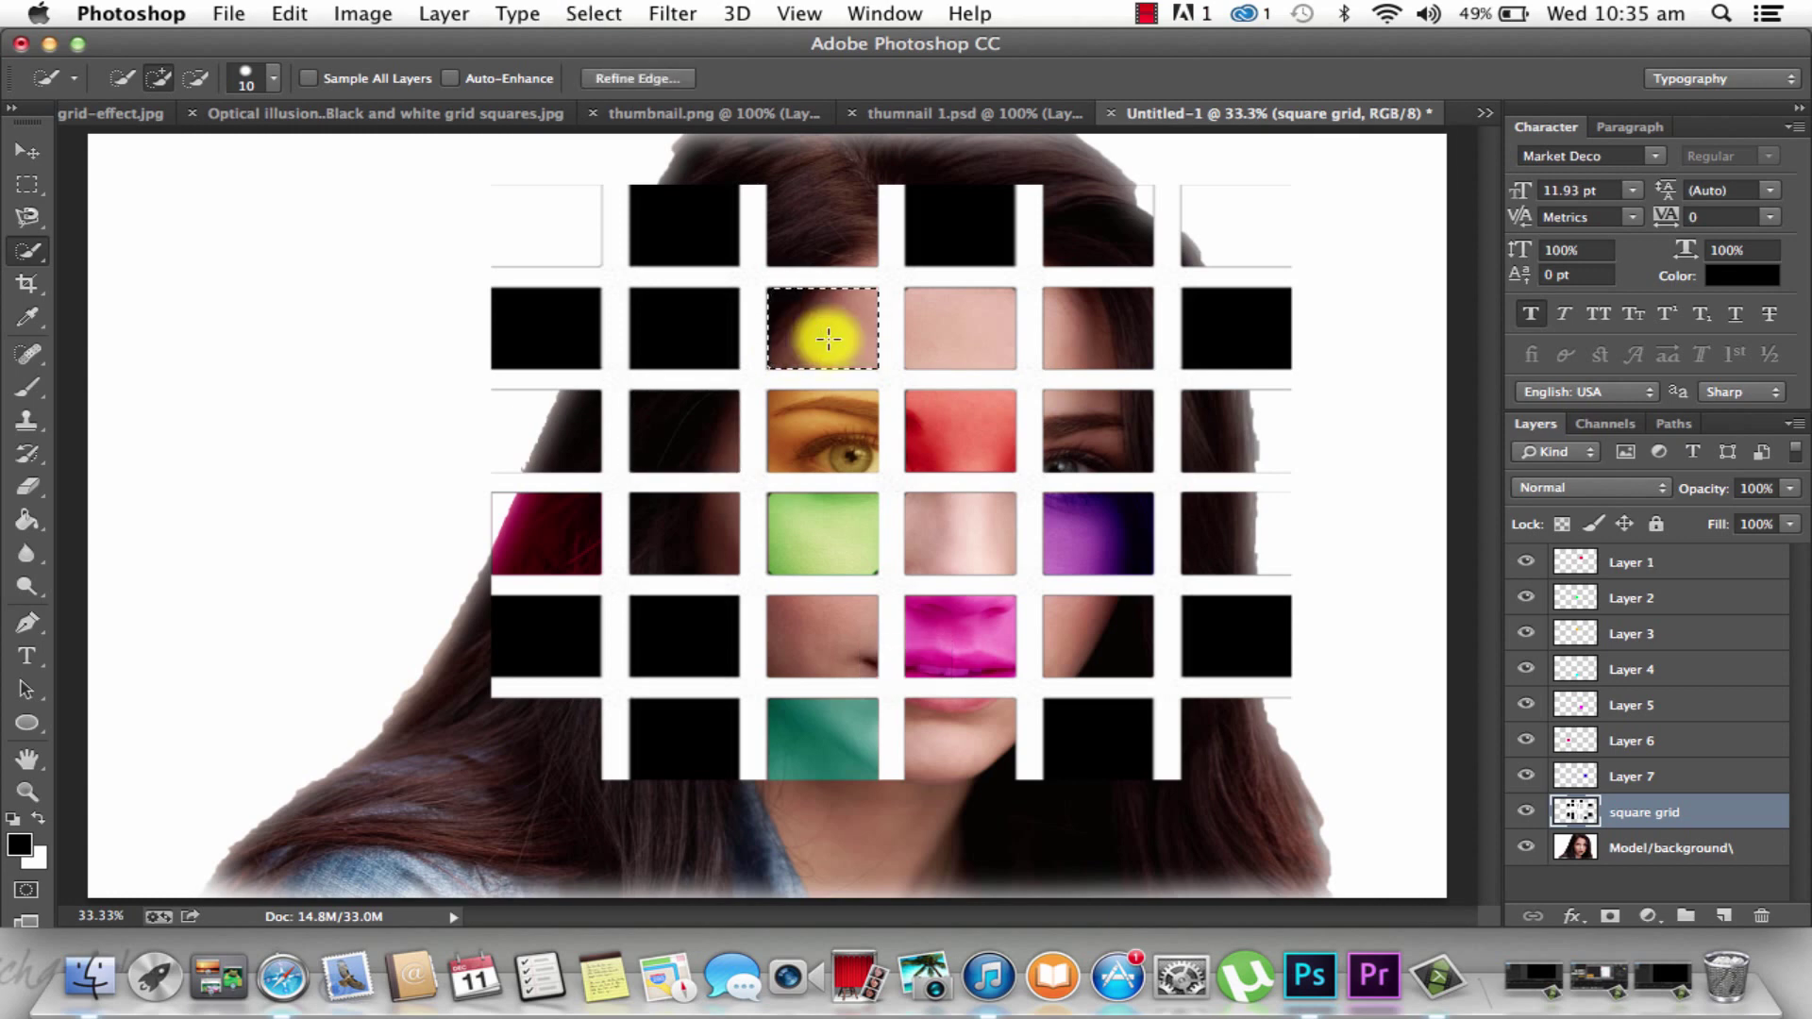
key("Delete")
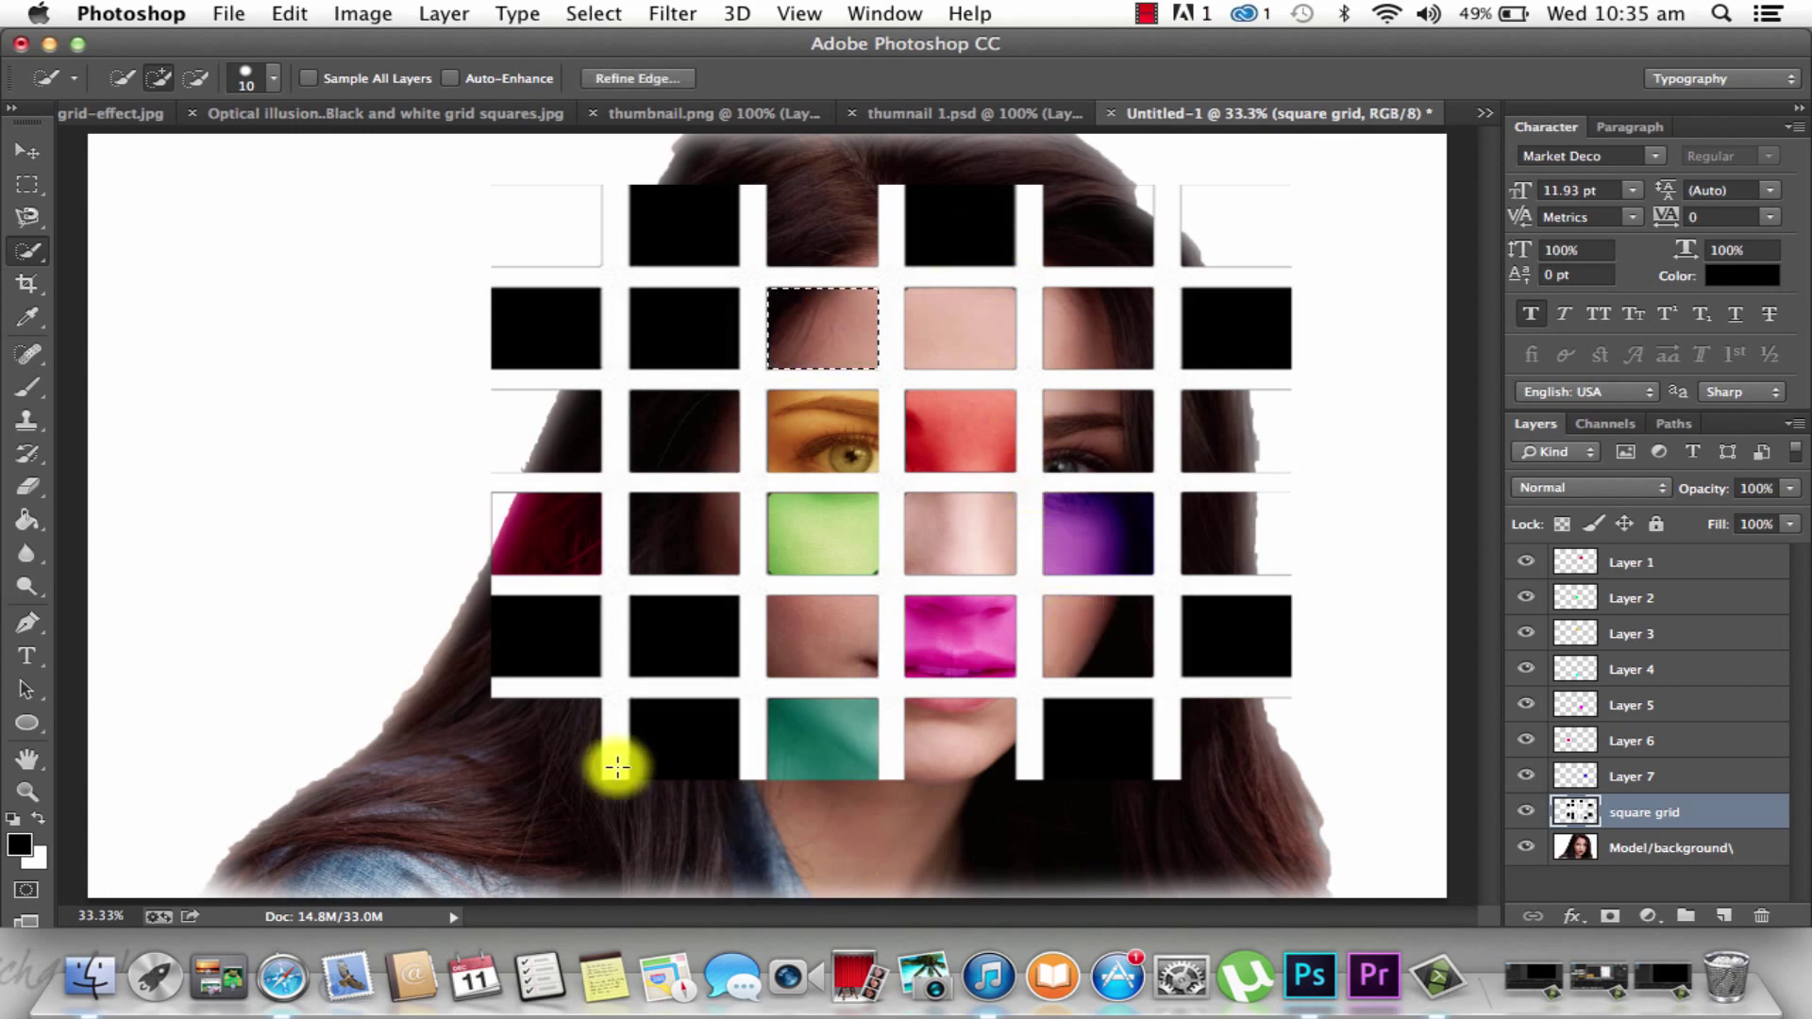
key("super+d")
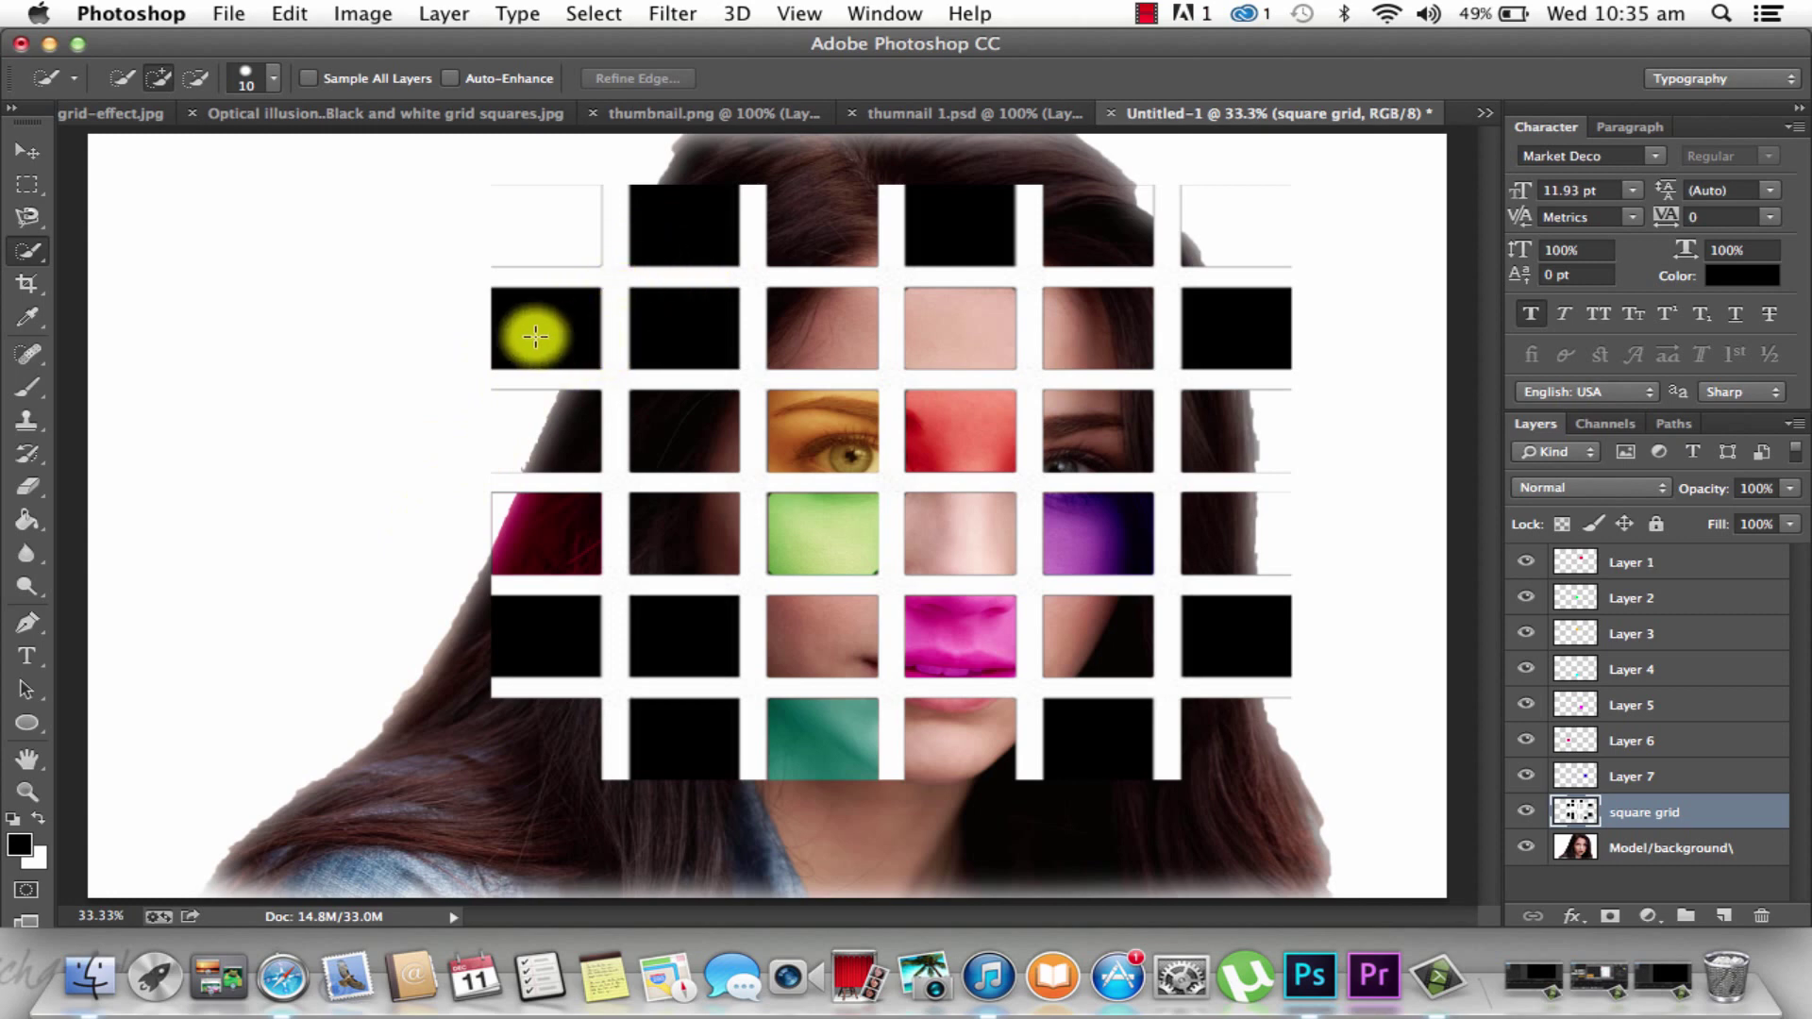
left_click(681, 231)
key("Delete")
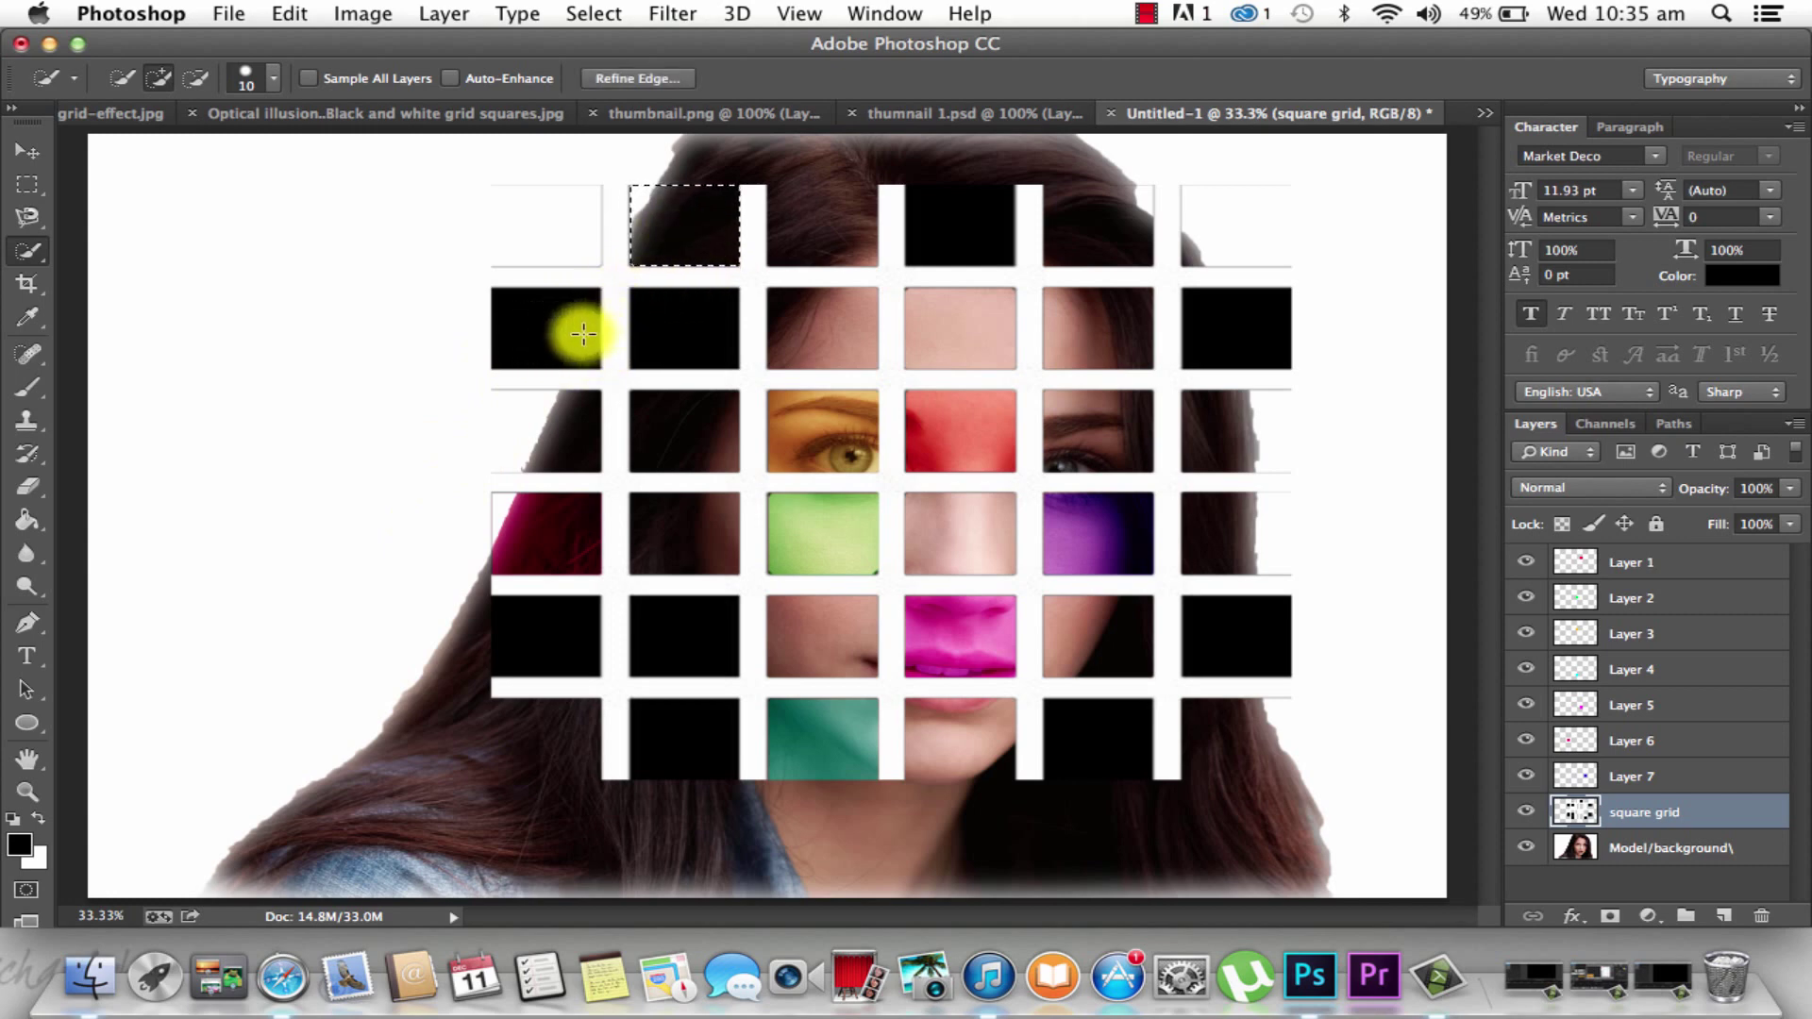
left_click(570, 321)
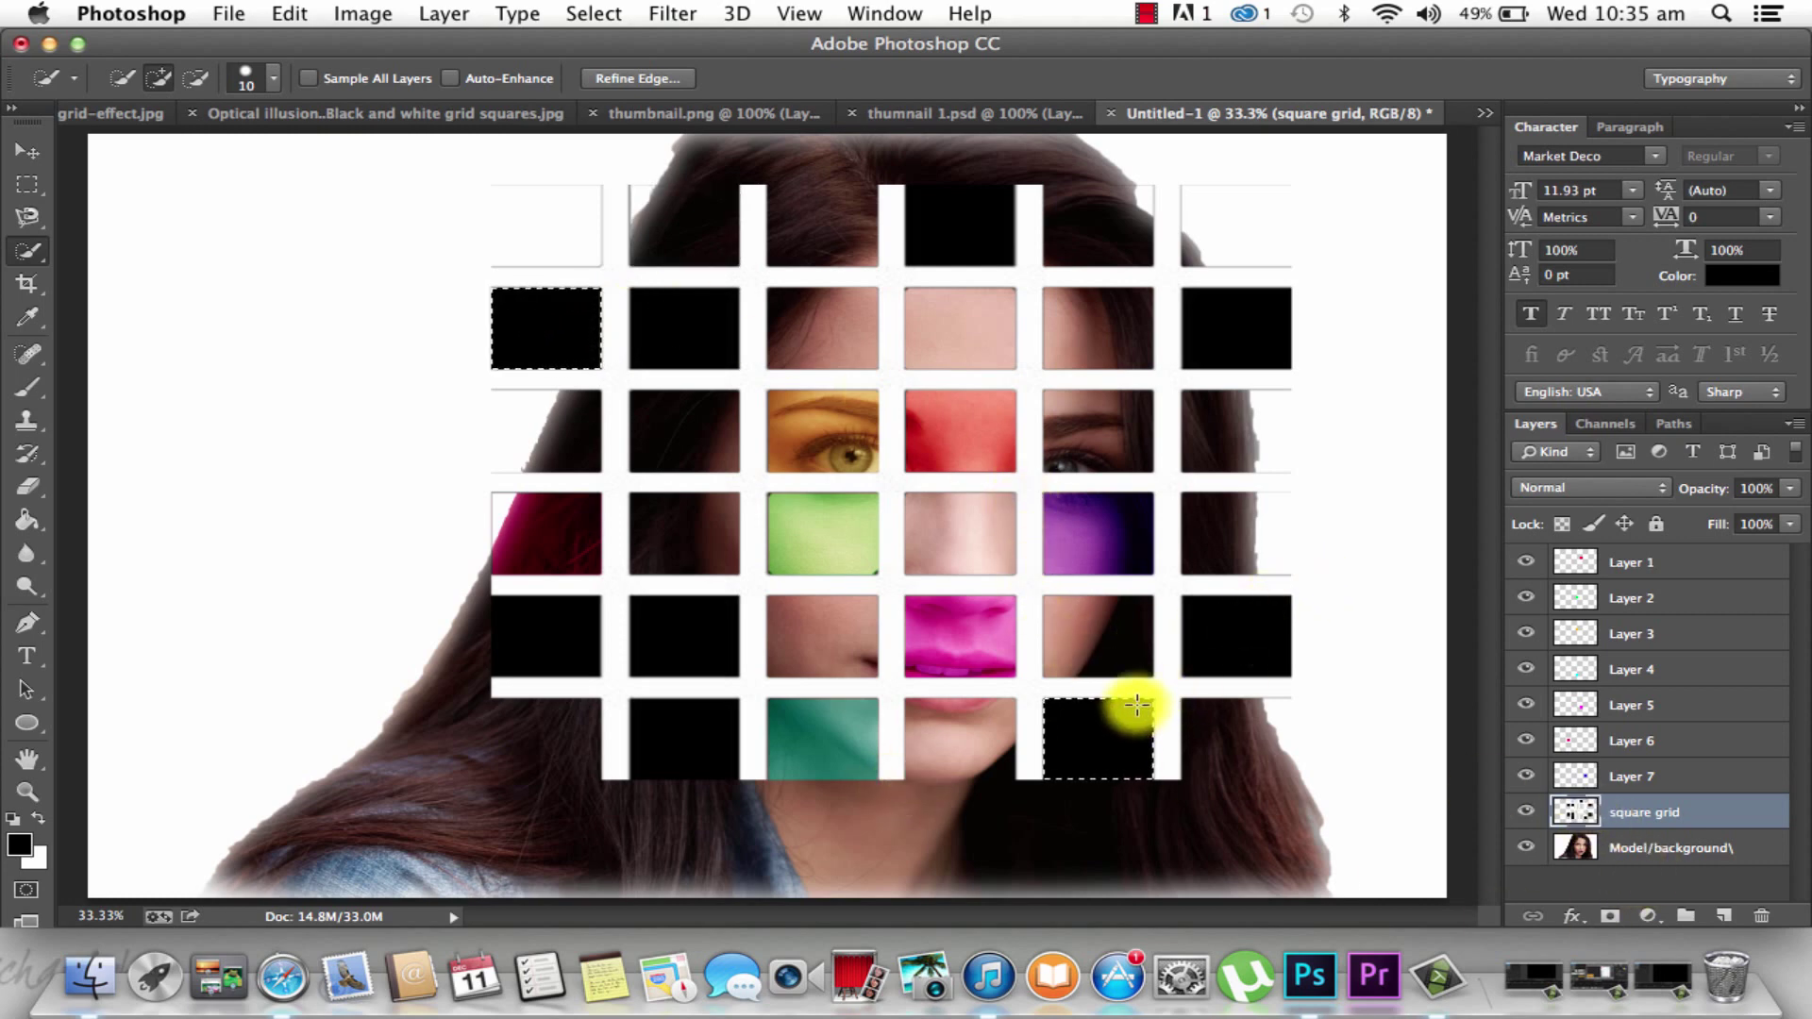
key("super+d")
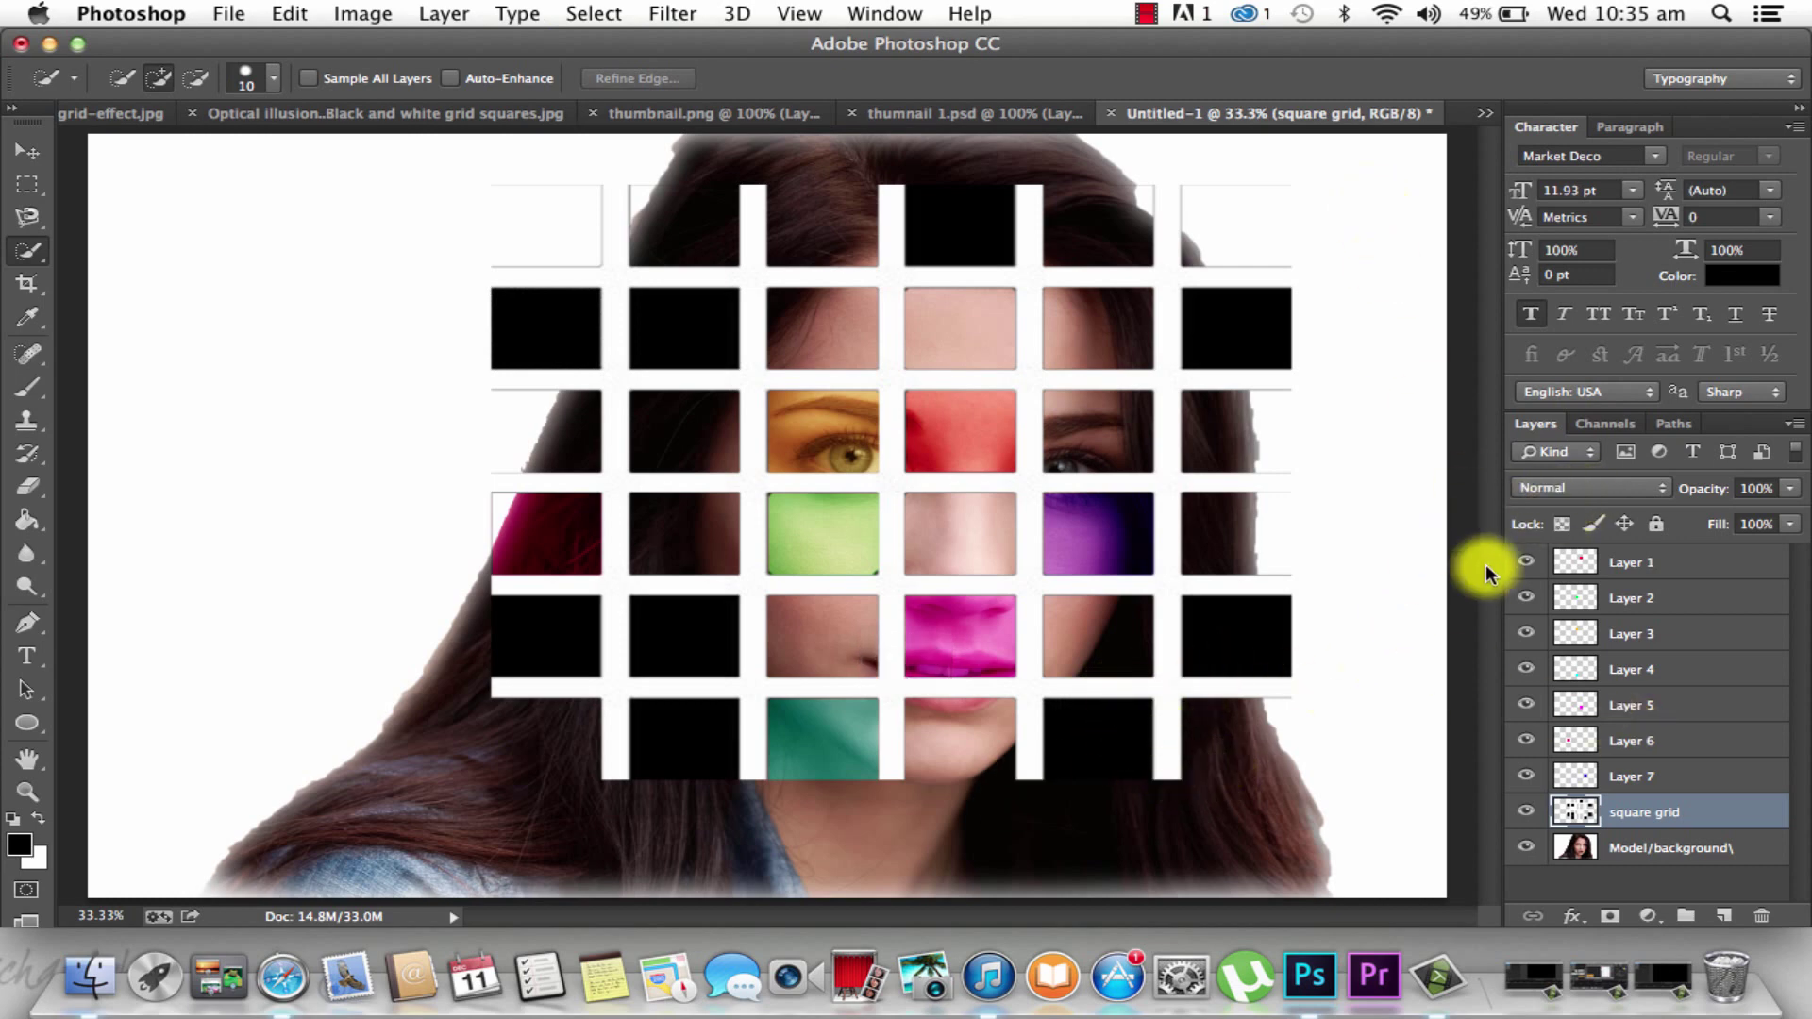
Toggle Layer 13 and the square grid on and off to compare them with the photo
left_click(1146, 13)
left_click(1184, 68)
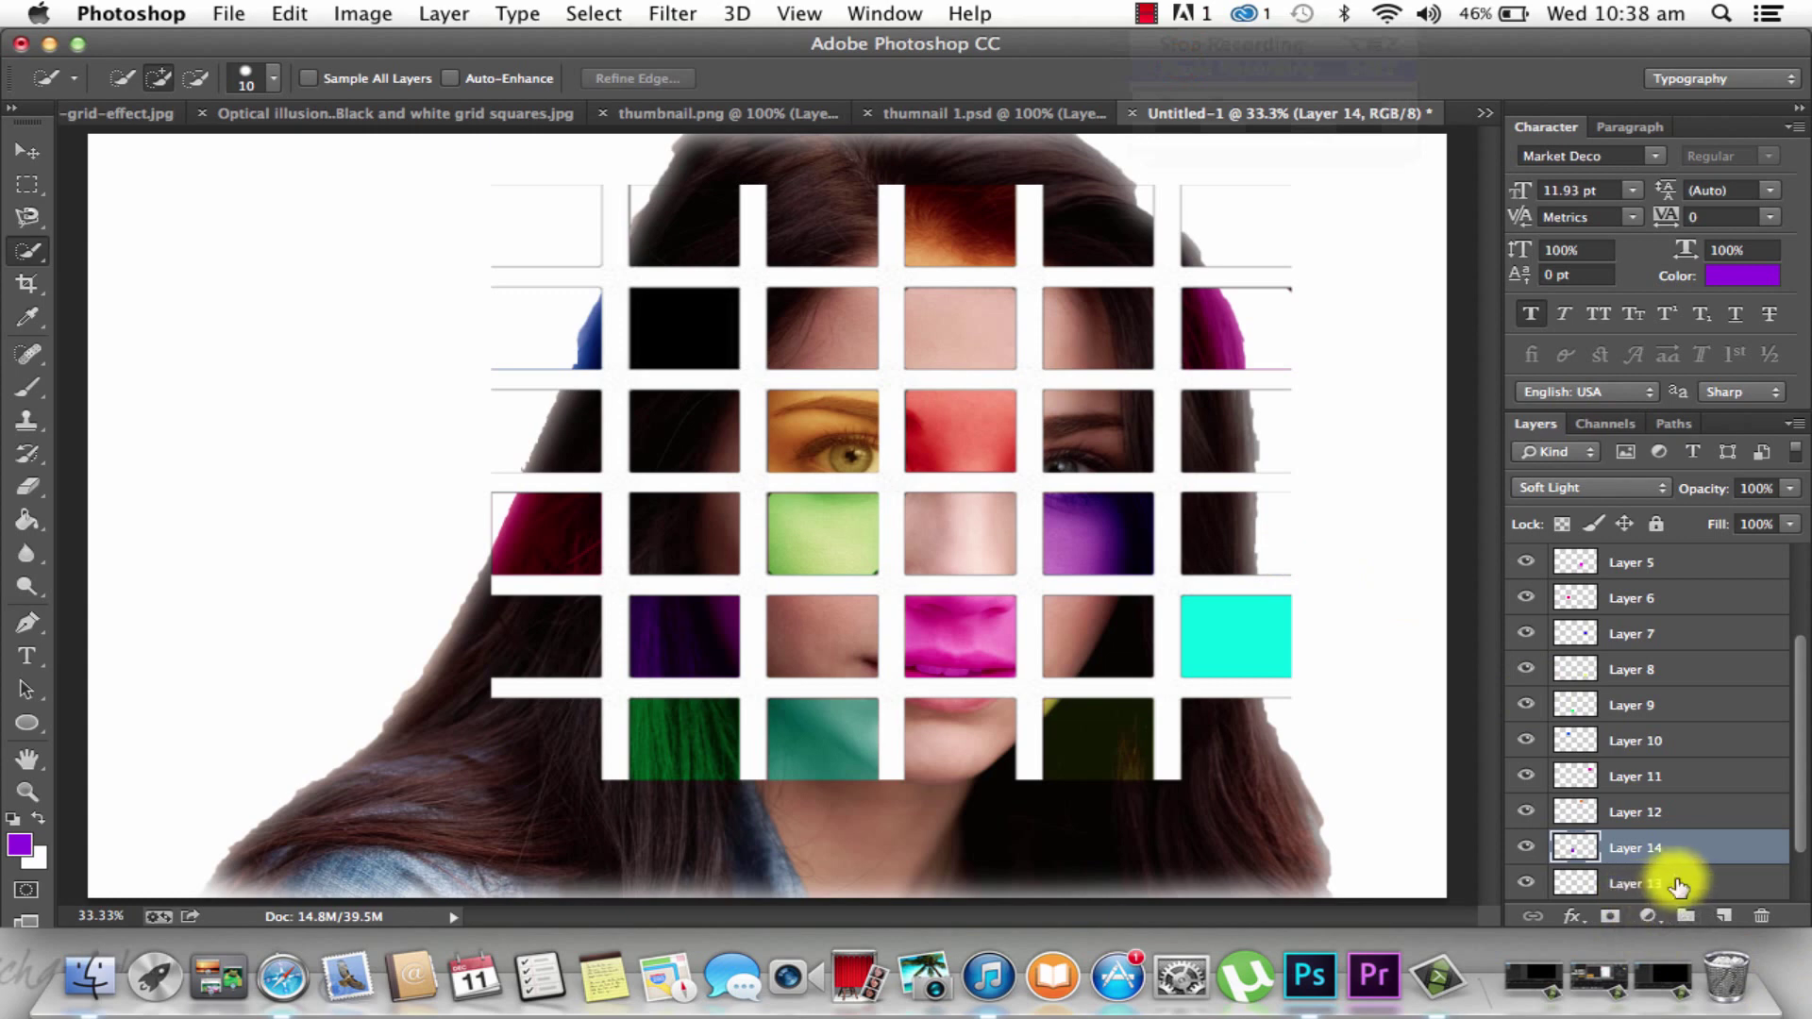
left_click(1680, 886)
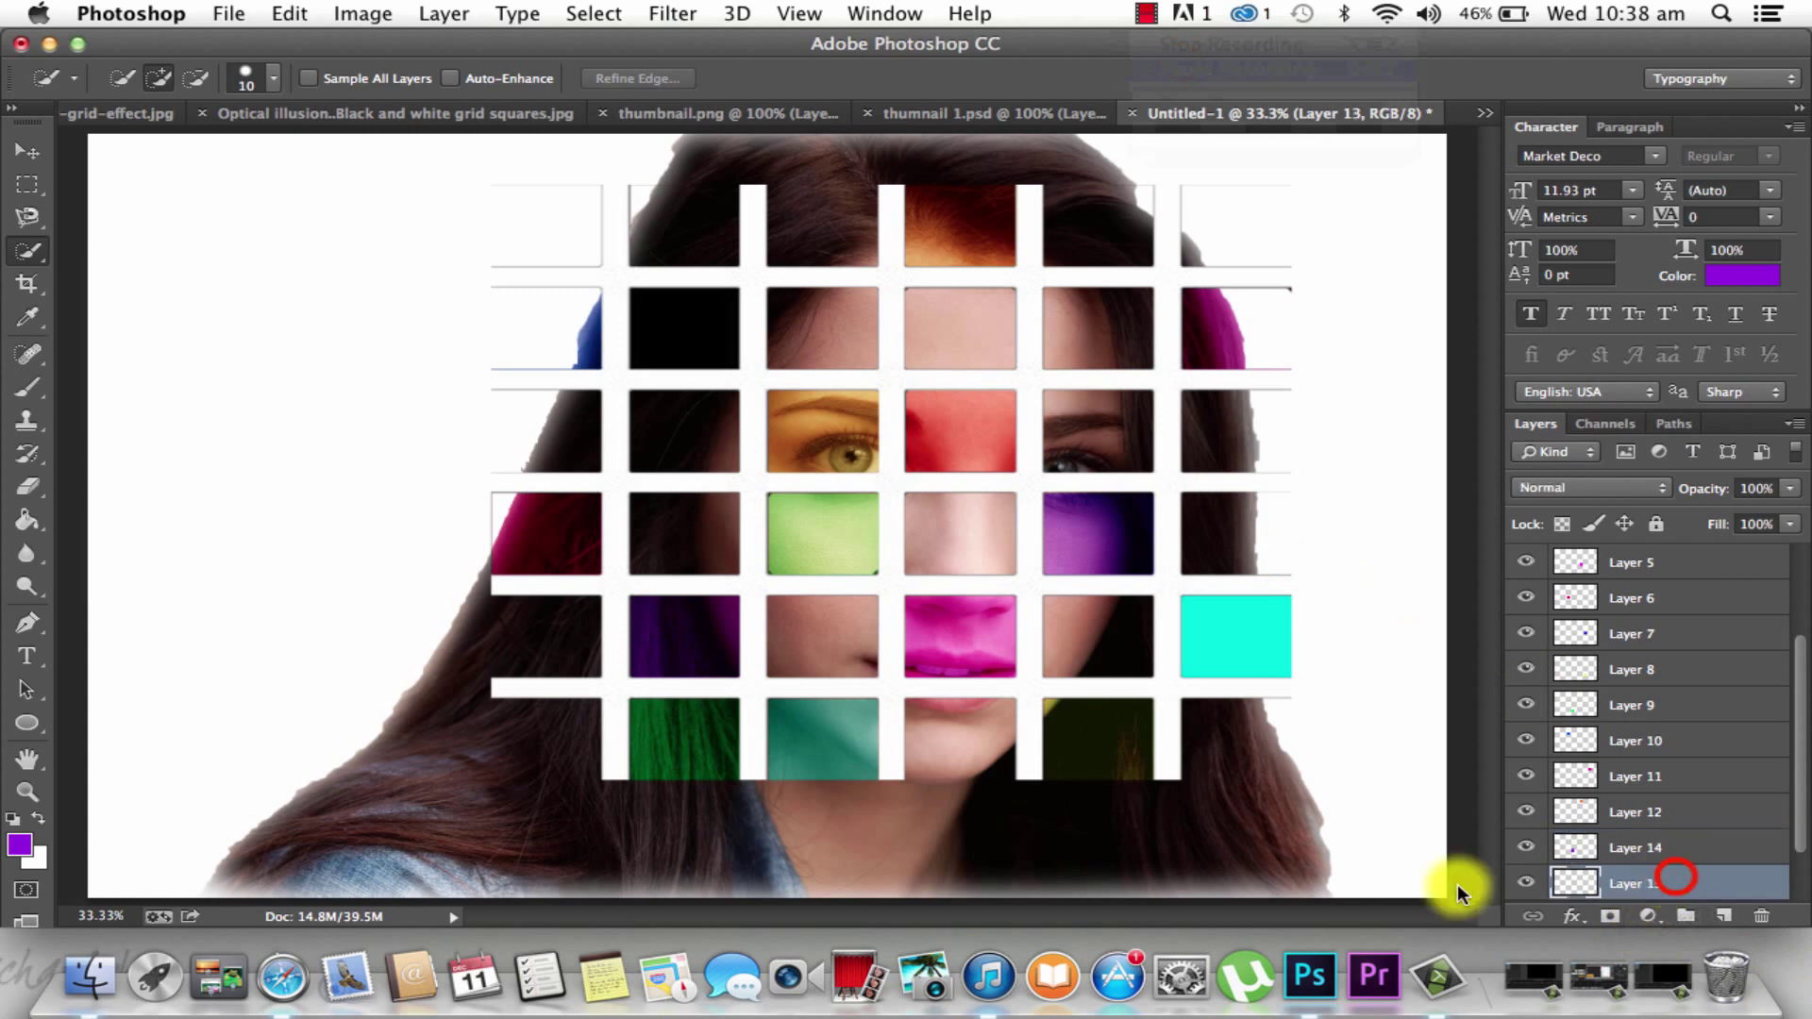
left_click(1526, 883)
left_click(1527, 884)
left_click(1527, 883)
left_click(1527, 884)
scroll(1679, 840, "down", 2)
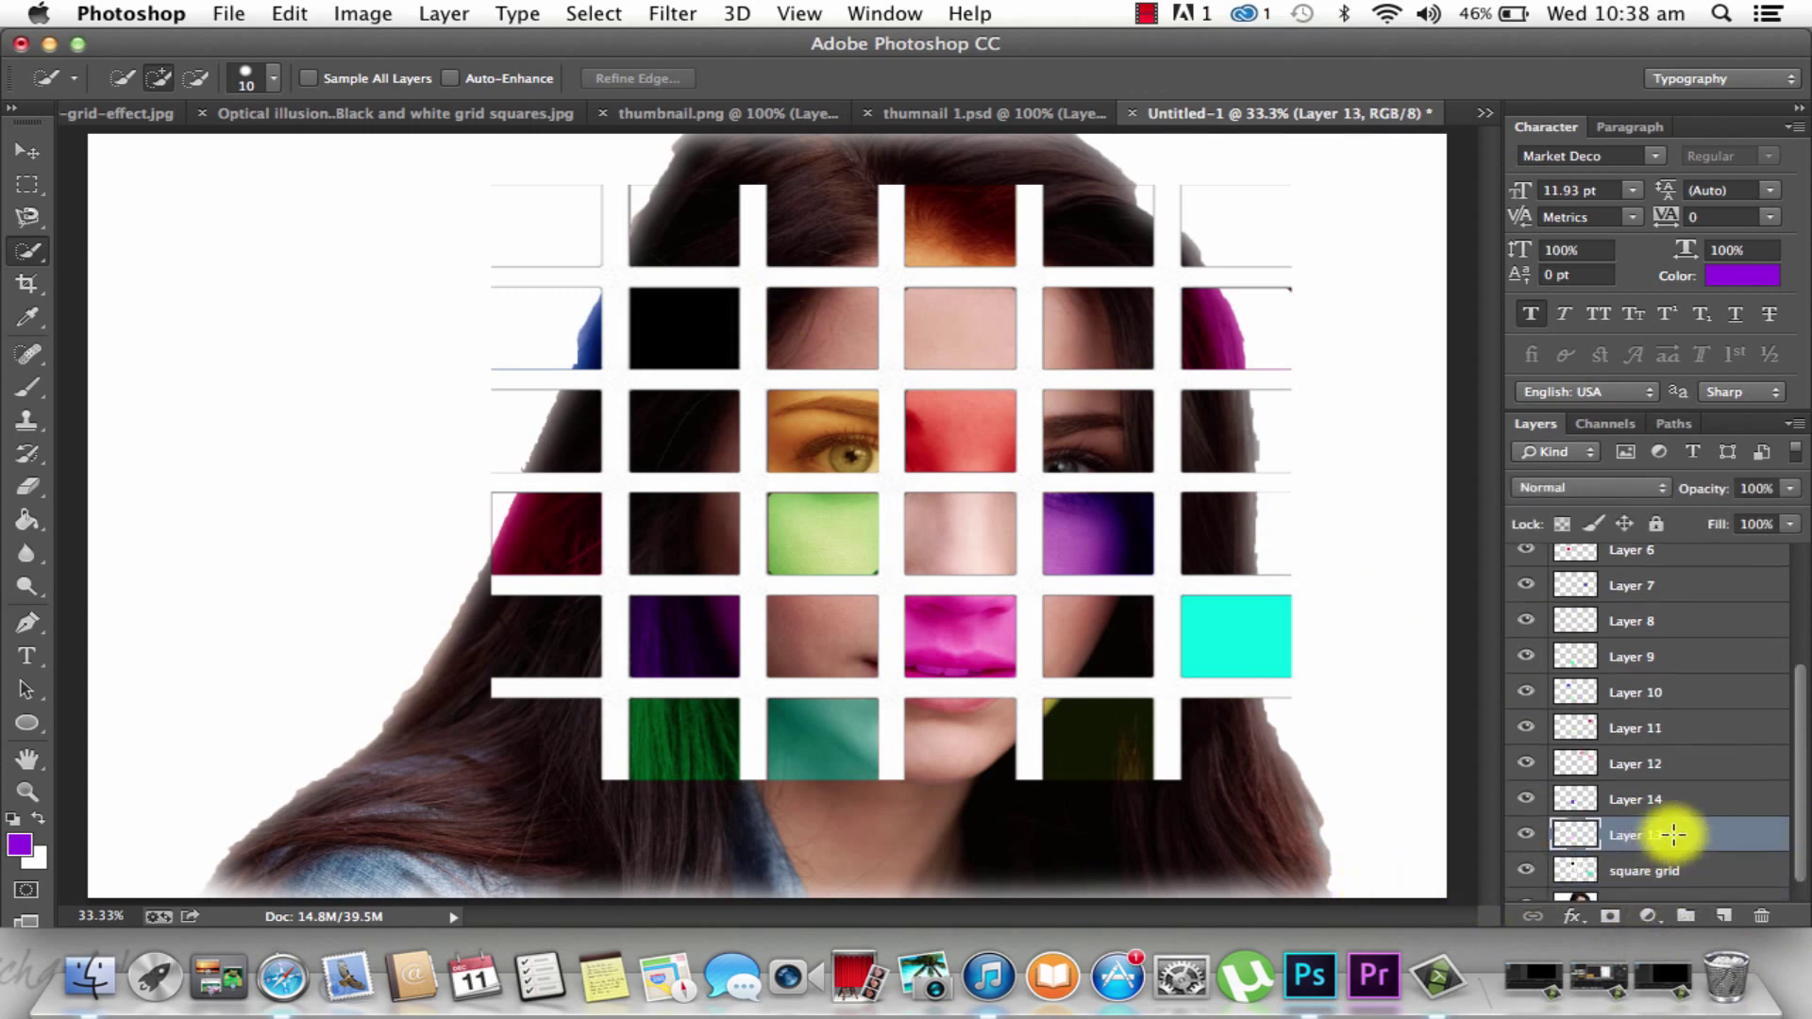
left_click(1525, 869)
left_click(1526, 870)
left_click(1526, 871)
left_click(1525, 869)
left_click(1521, 867)
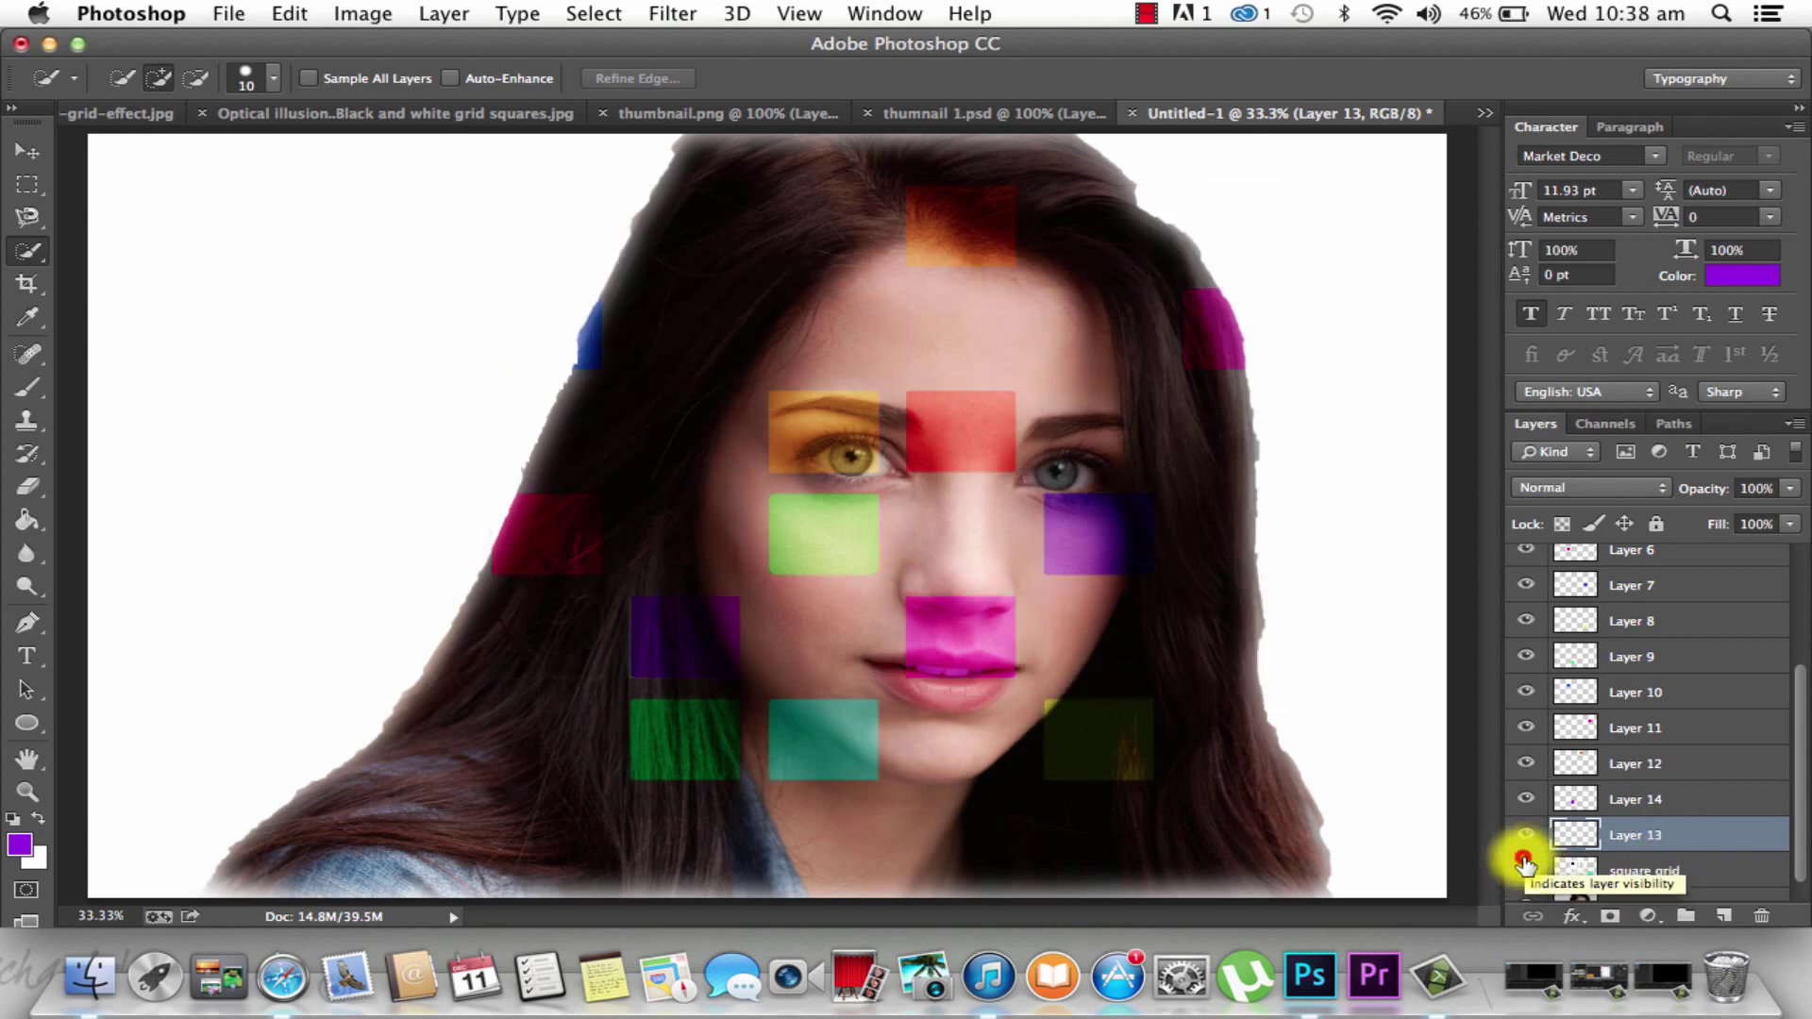
left_click(1516, 862)
Hide and delete Layer 13, then recheck the square grid against the photo
left_click(1529, 837)
left_click(1528, 836)
left_click(1529, 837)
left_click(1531, 838)
left_click(1531, 838)
left_click(1531, 839)
left_click(1531, 838)
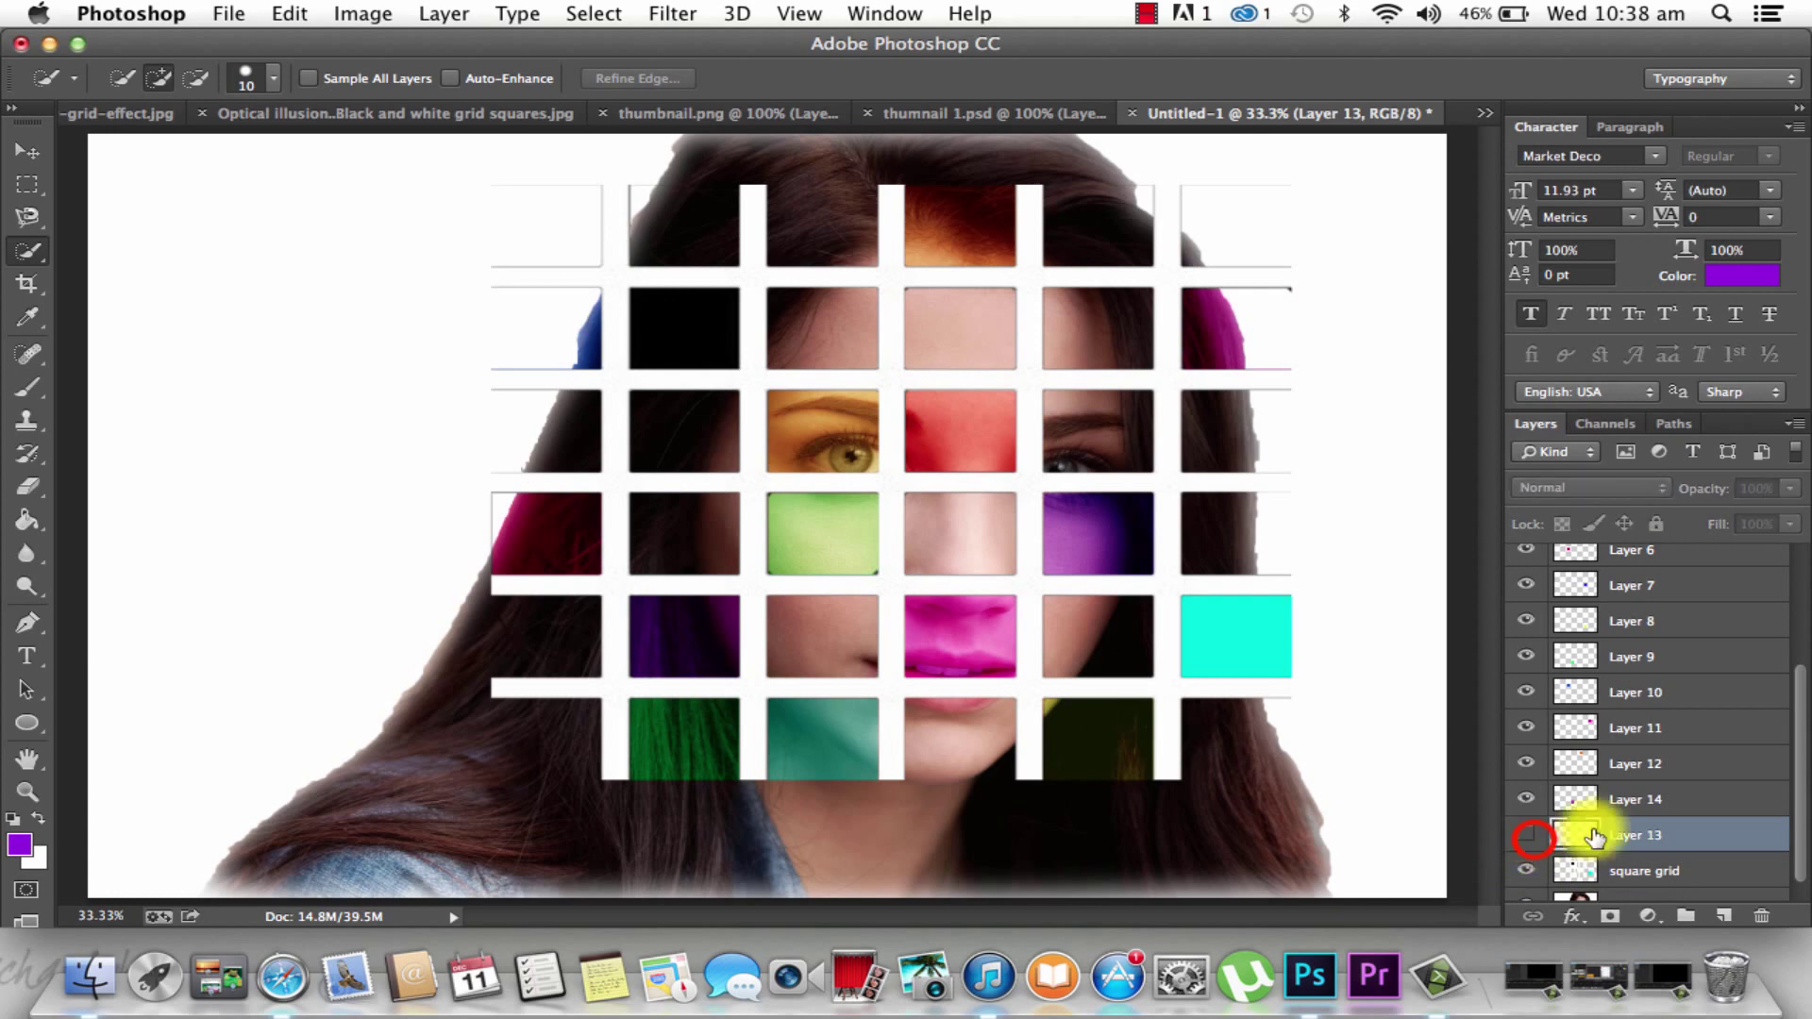
key("Delete")
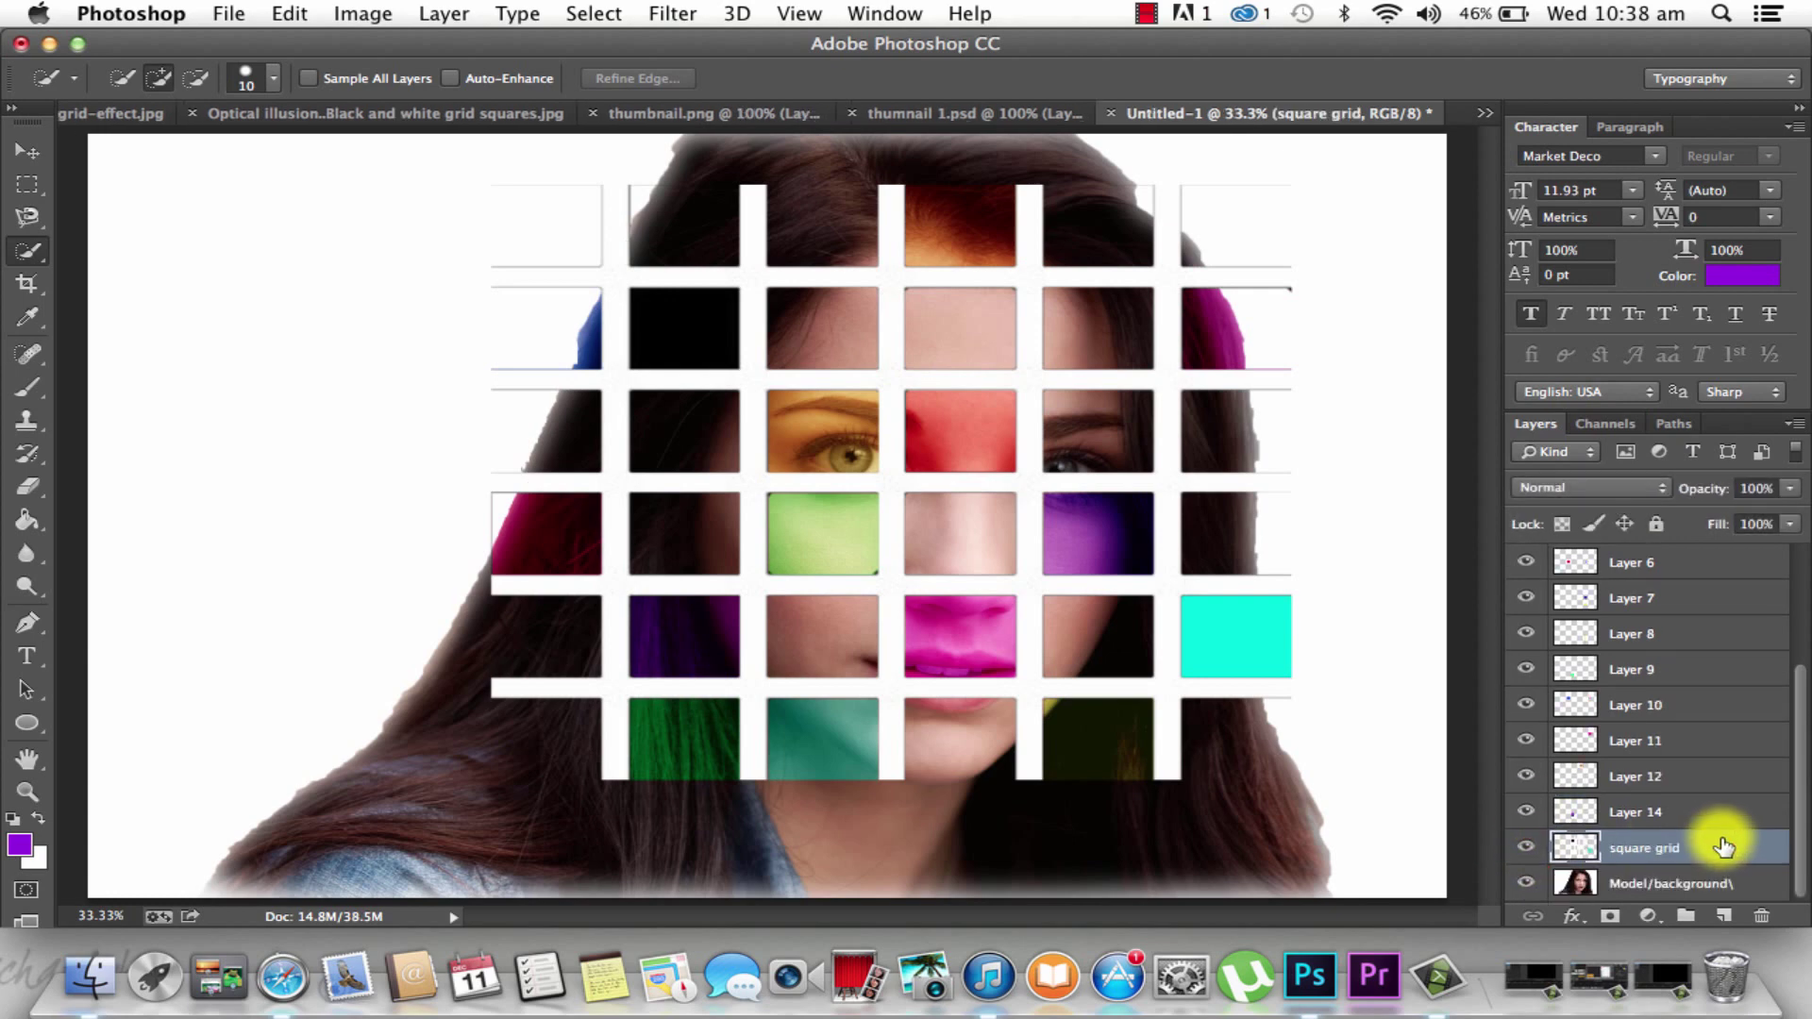
left_click(1527, 847)
left_click(1526, 847)
left_click(1526, 847)
left_click(1527, 847)
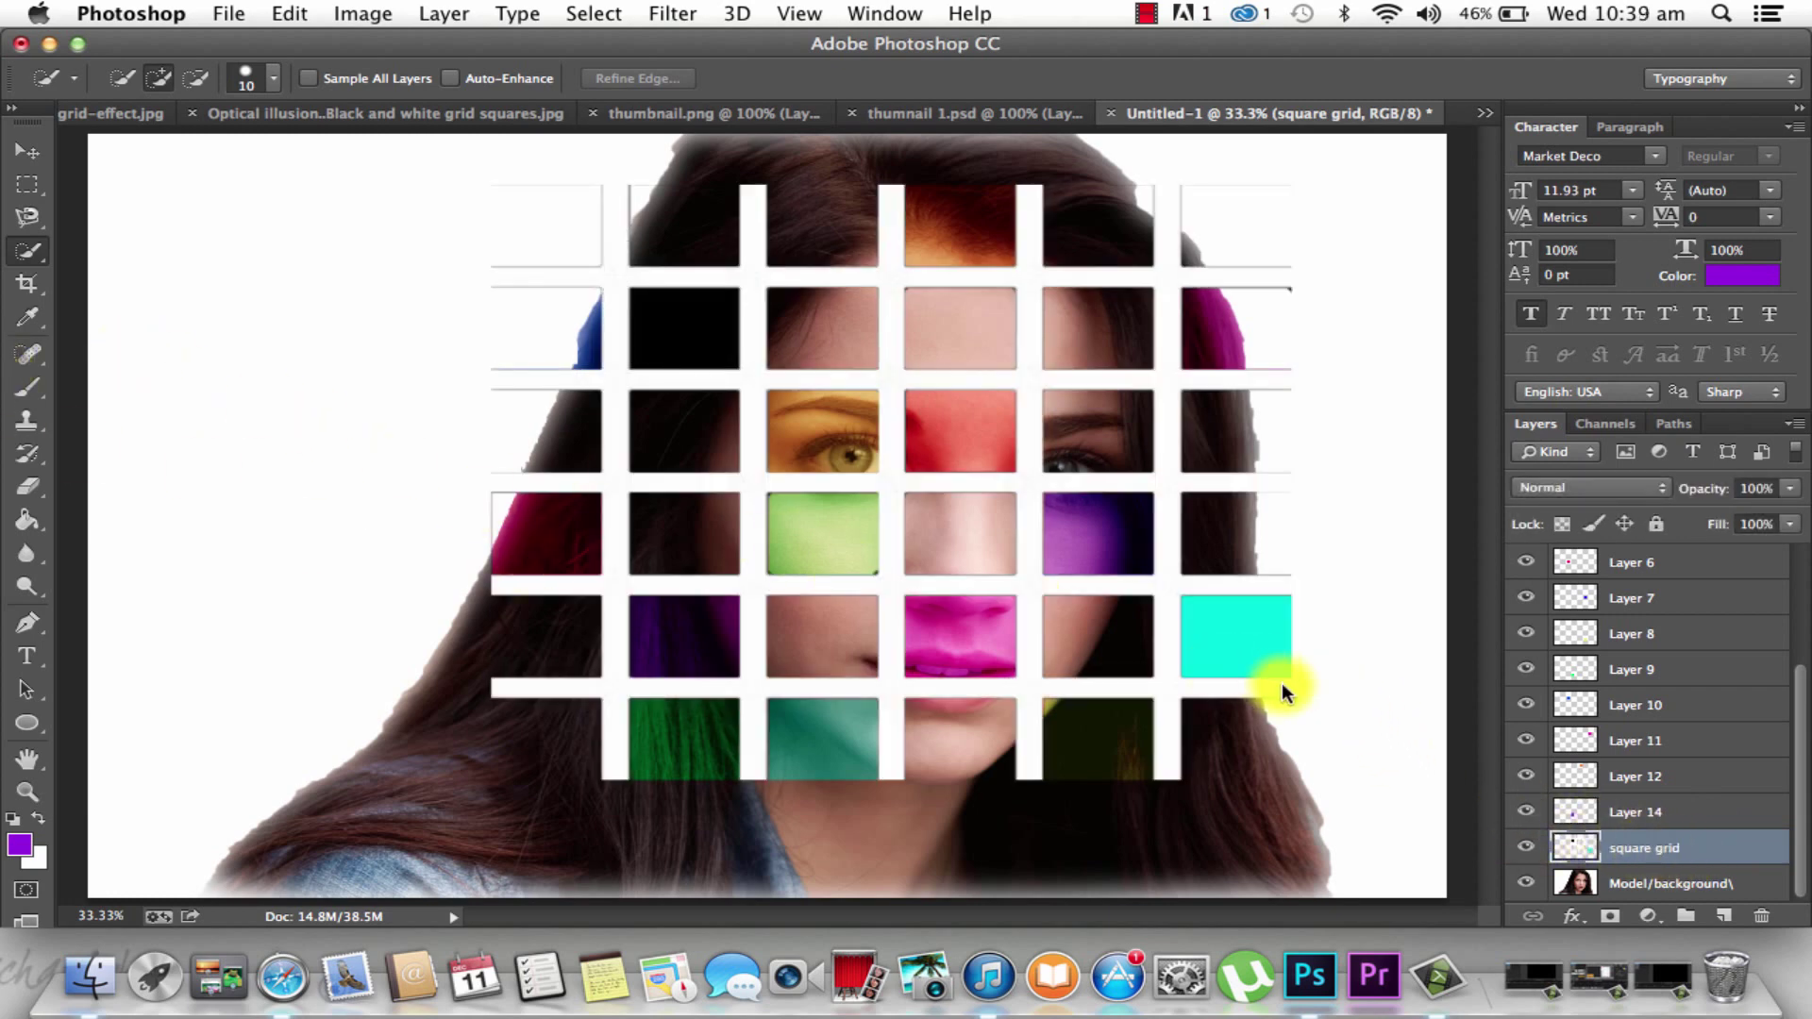
Cut the right-edge cyan square to Layer 15, blend it in Soft Light, and deselect
left_click(1216, 630)
right_click(1227, 630)
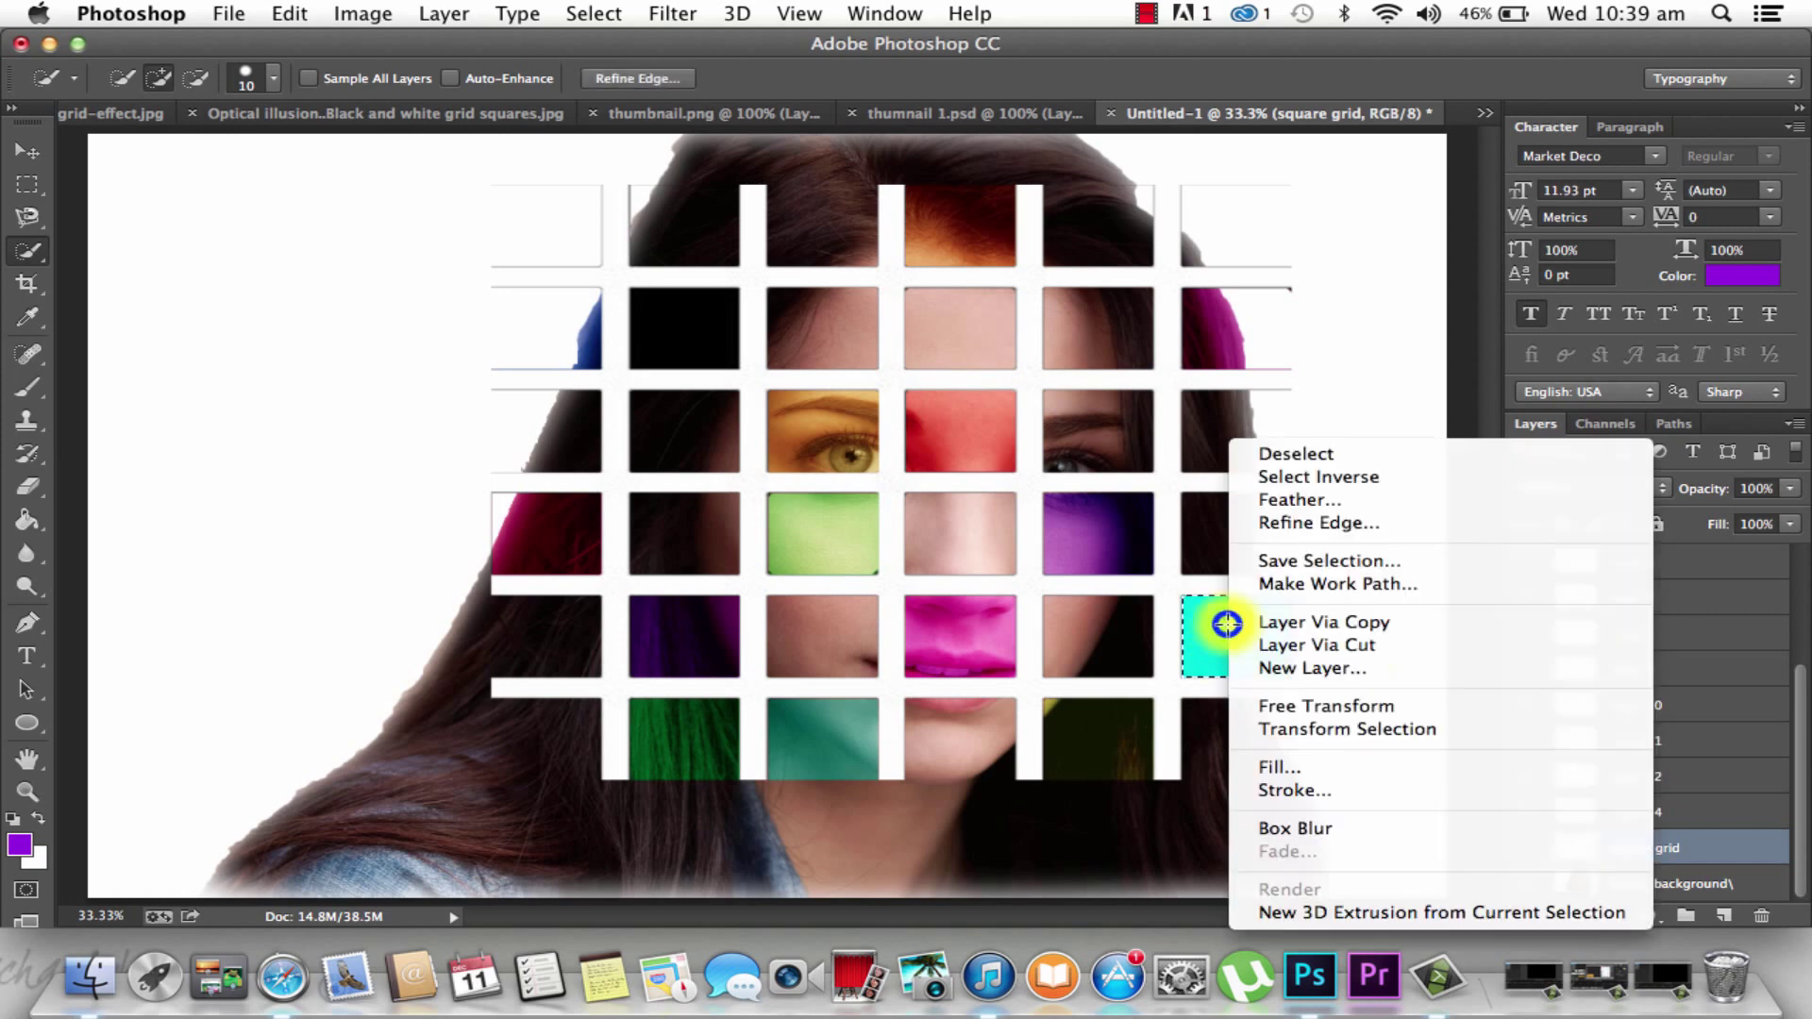
left_click(1323, 646)
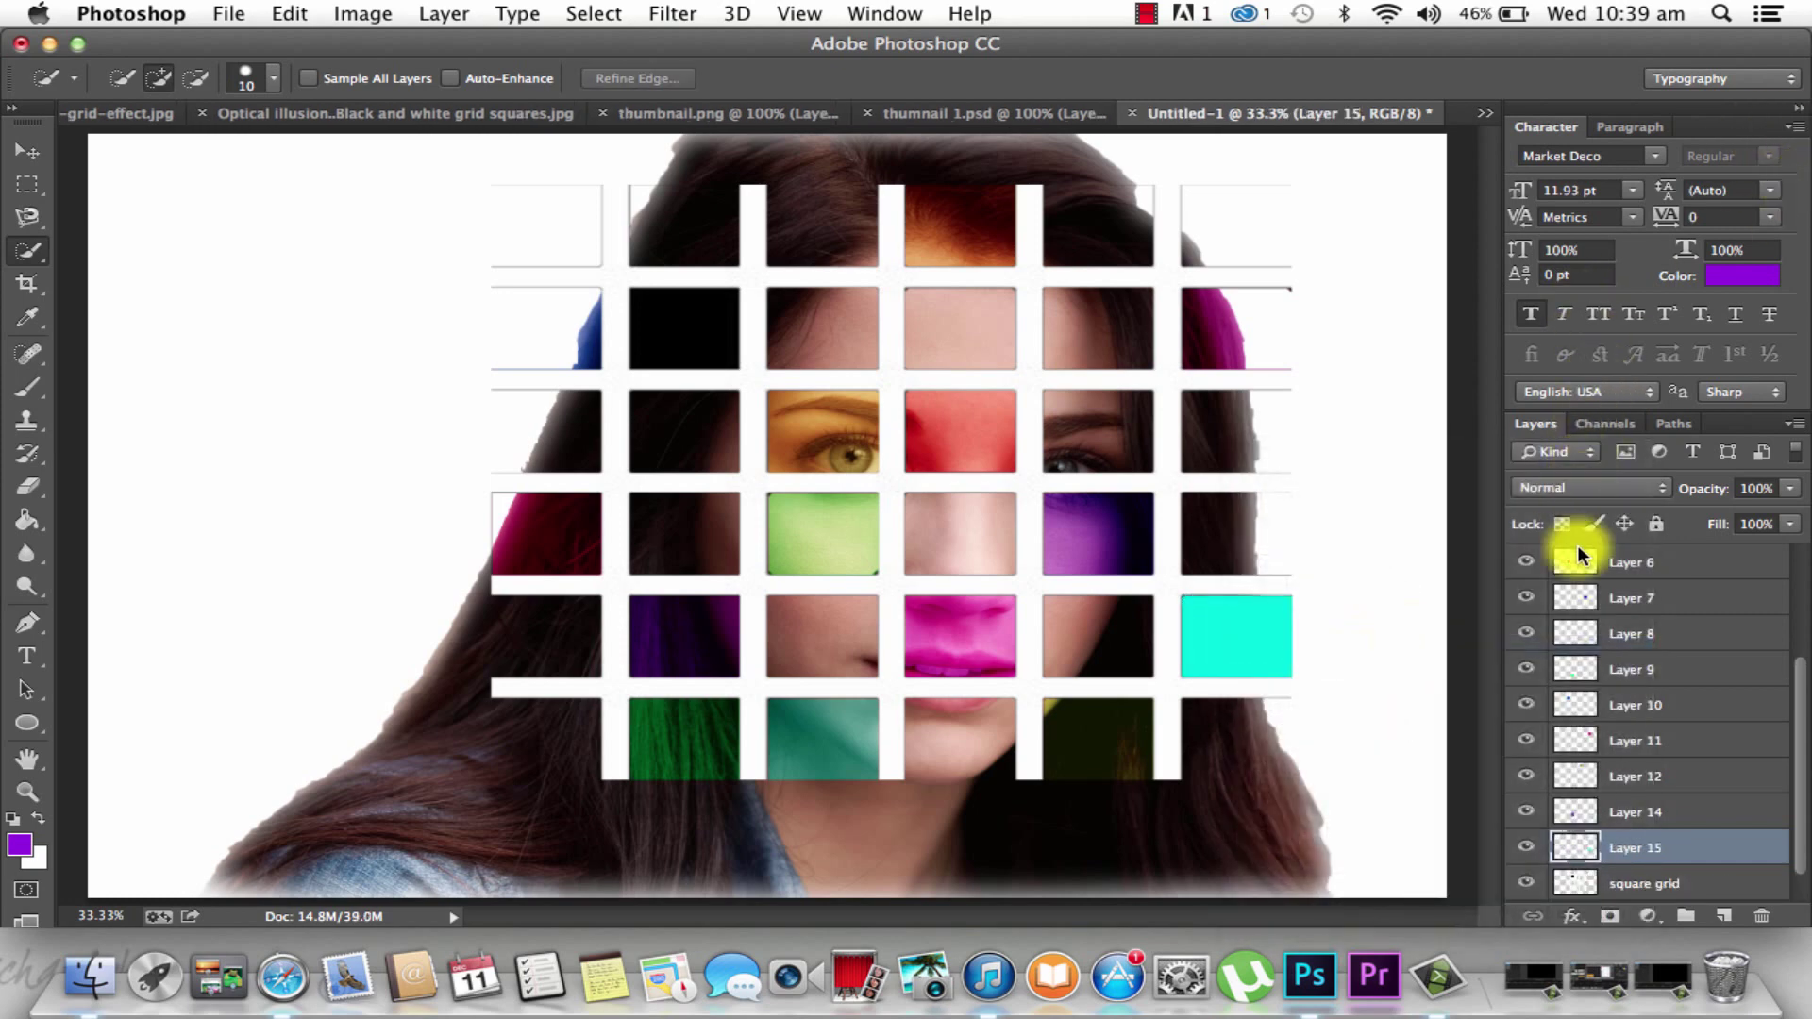
left_click(1202, 625)
left_click(1548, 487)
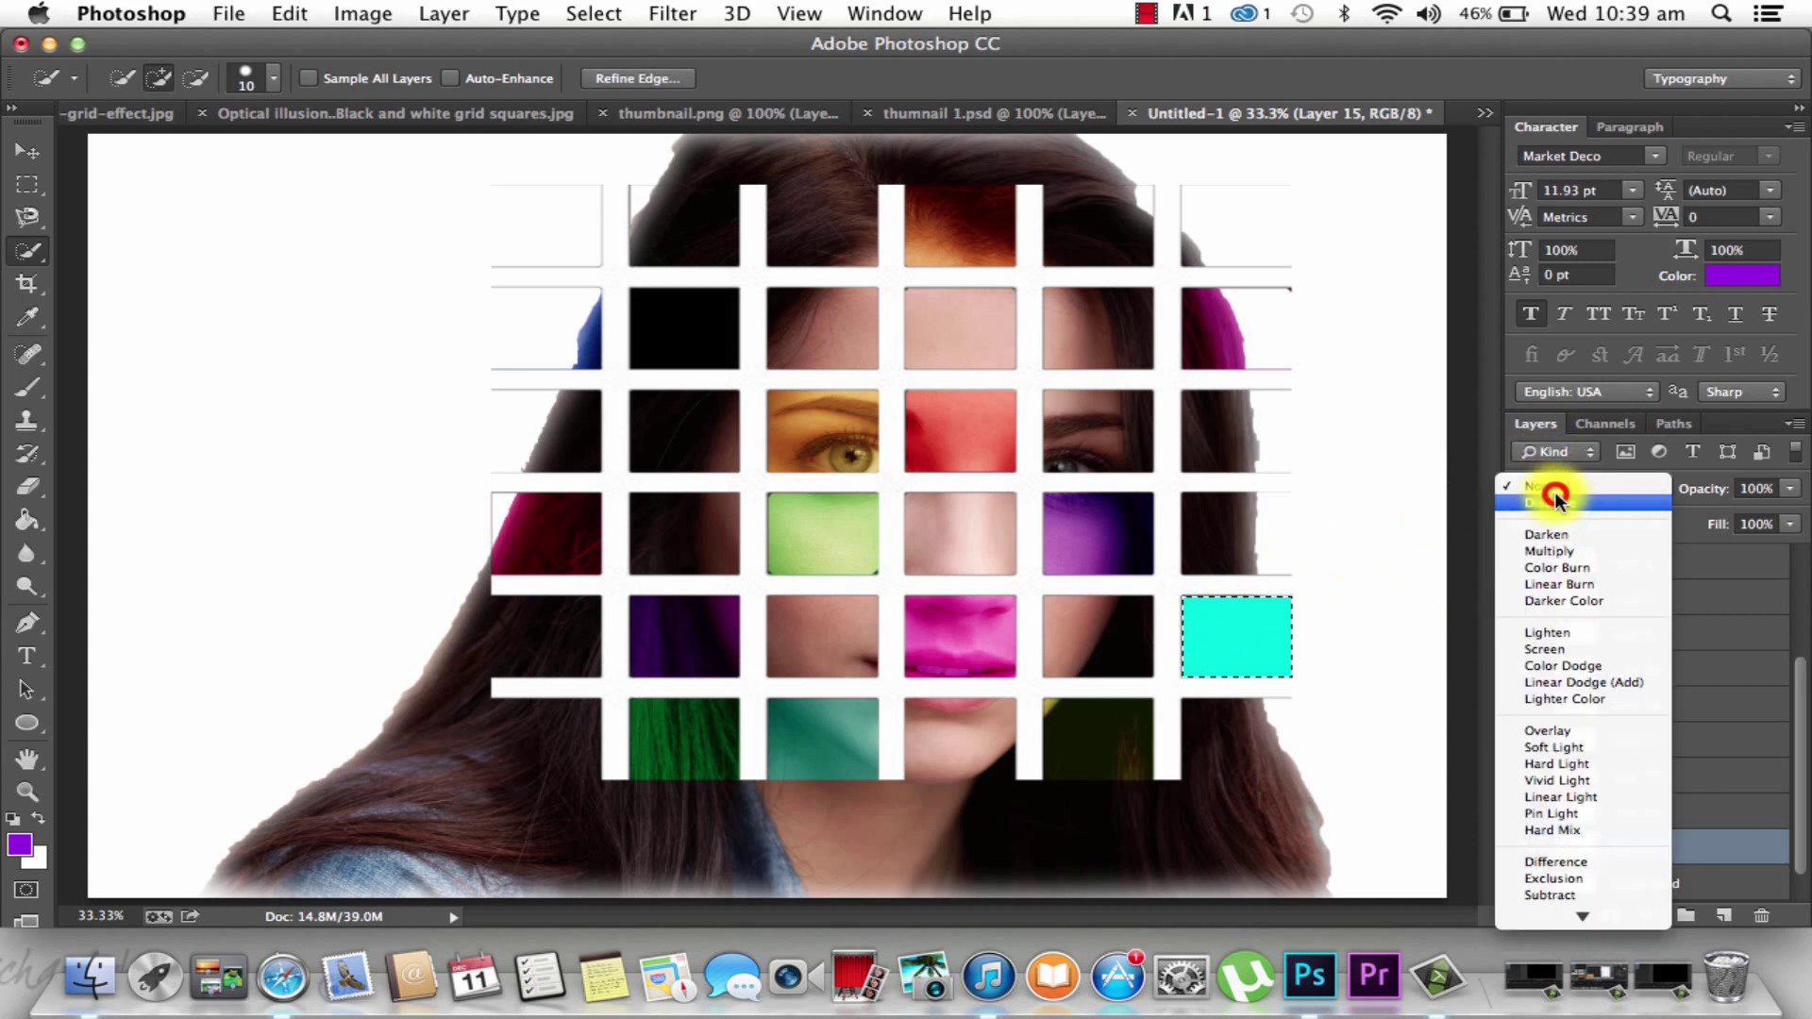
left_click(1543, 748)
key("super+d")
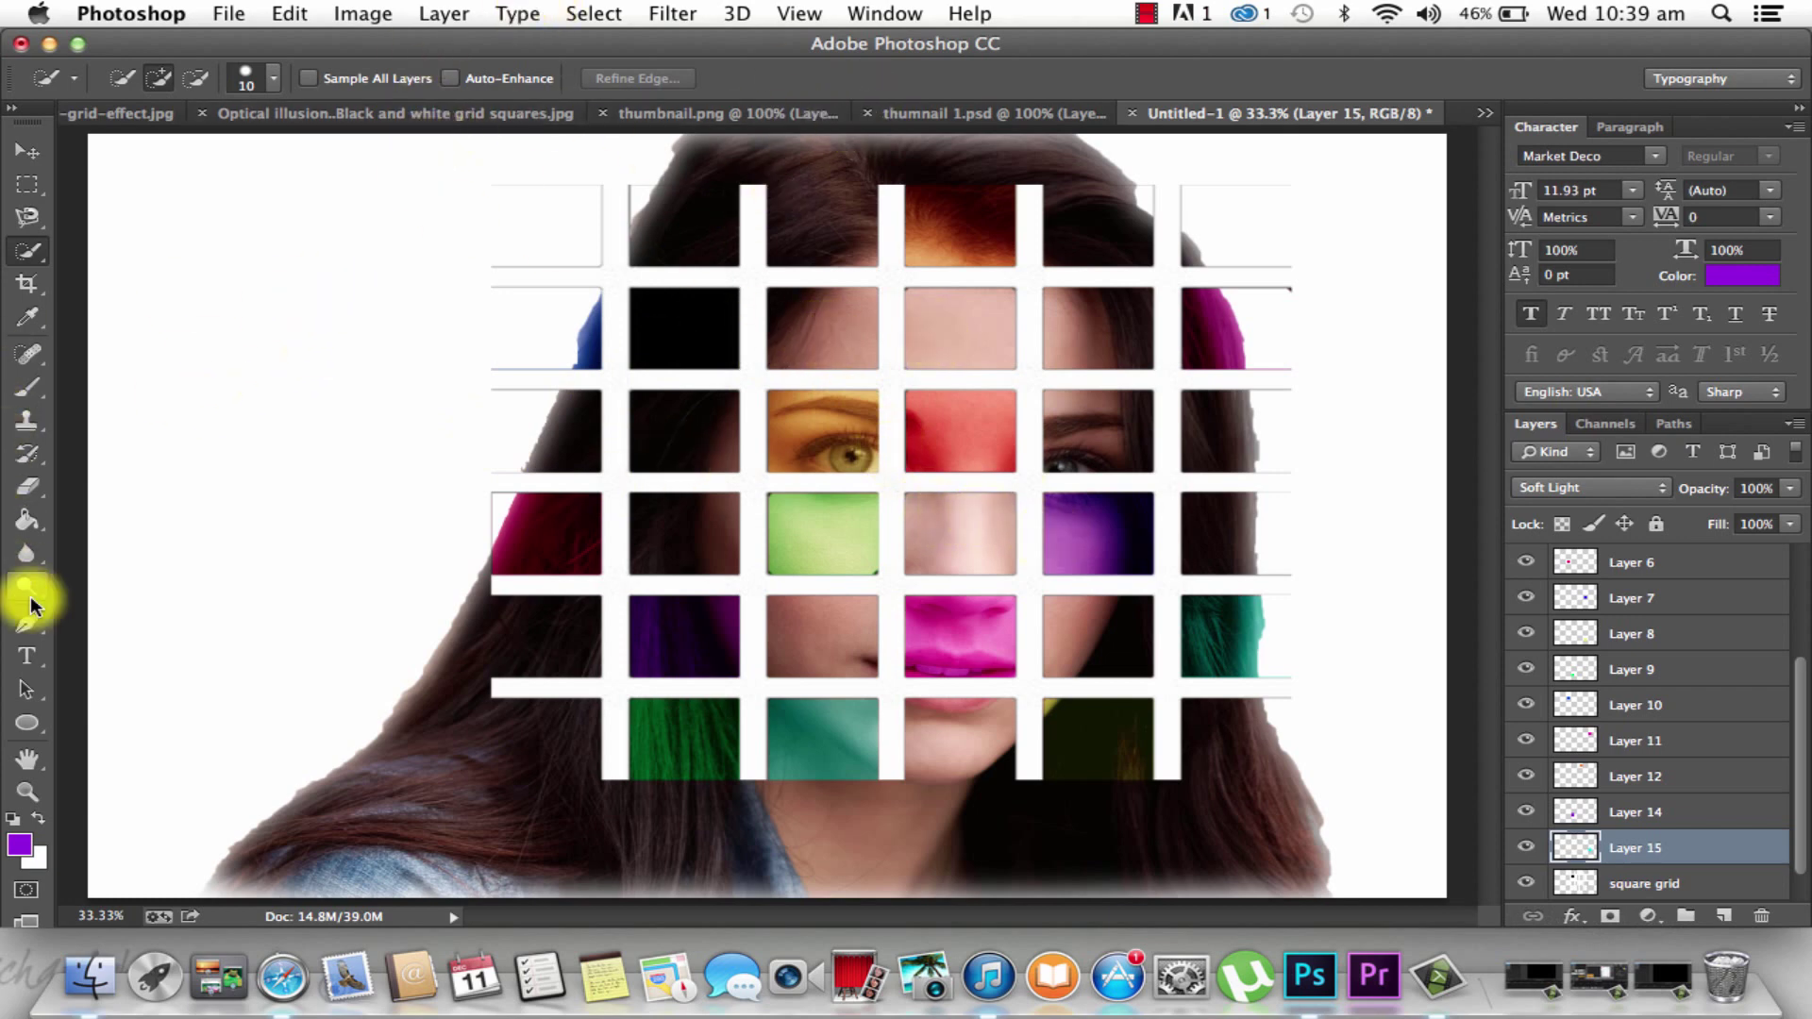
On the square grid layer, erase the partial cells down the left side and beyond the last column
left_click(17, 493)
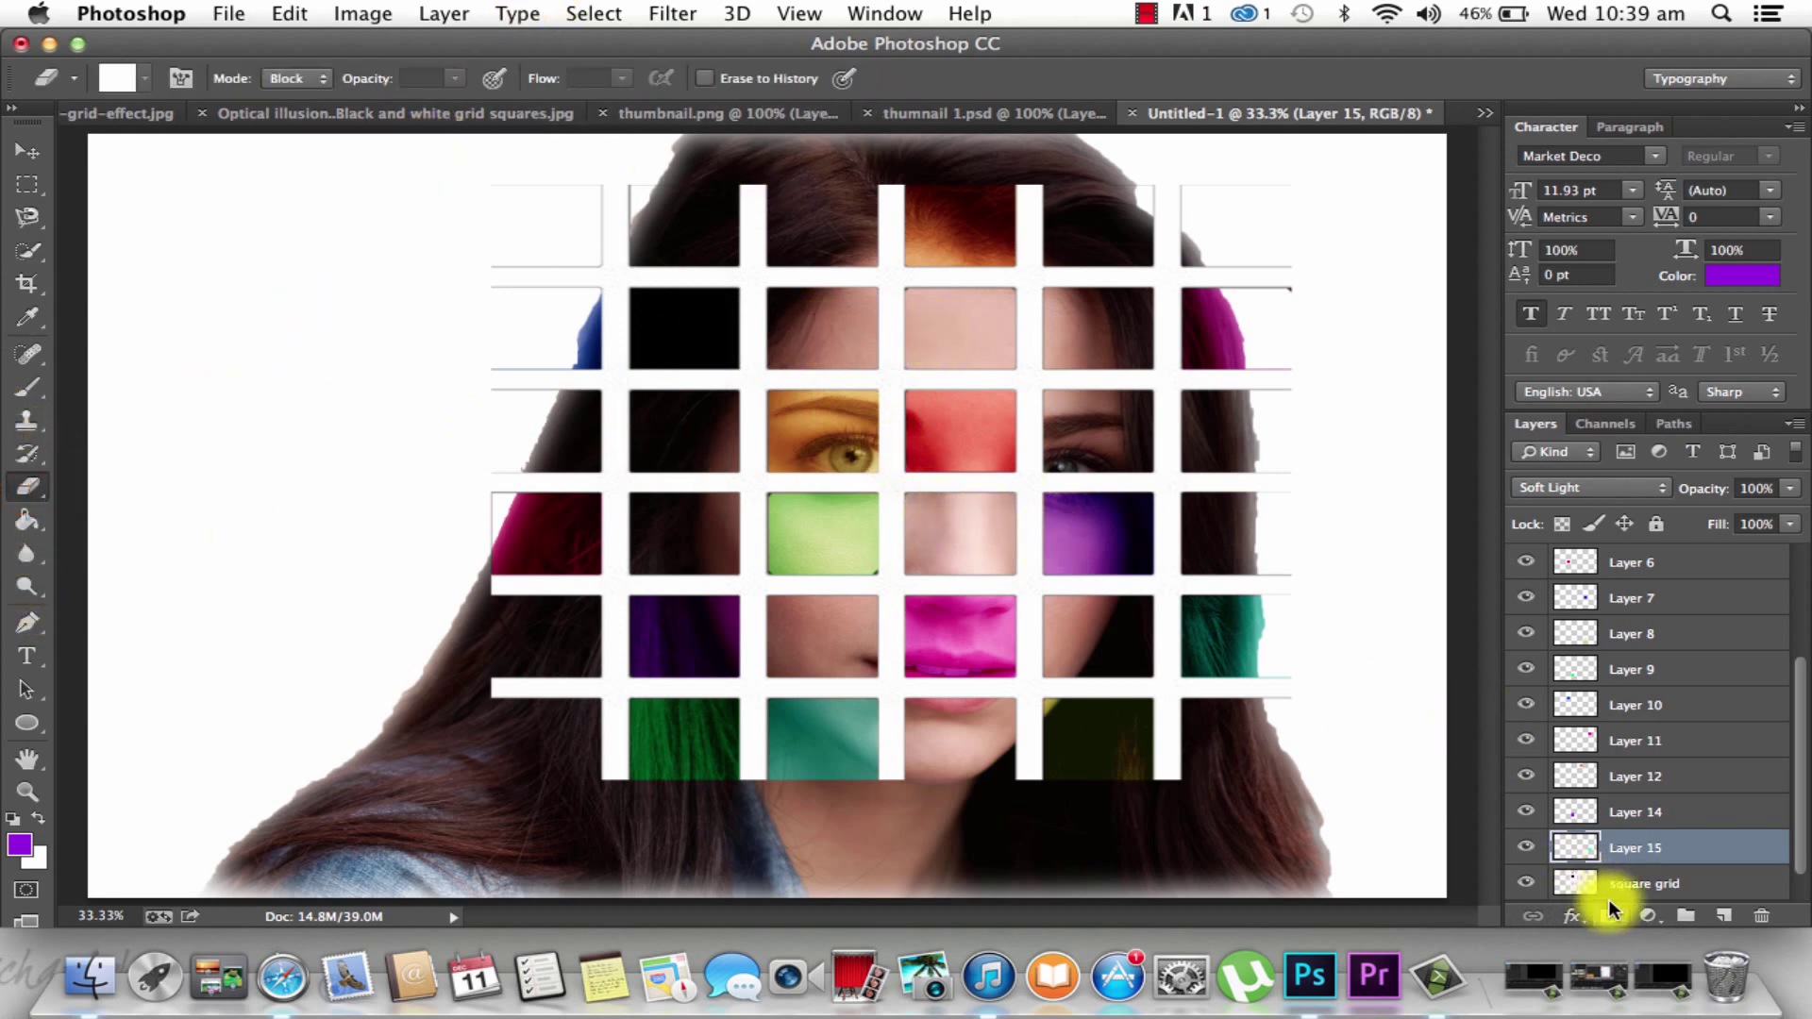
left_click(1712, 873)
scroll(1742, 614, "down", 1)
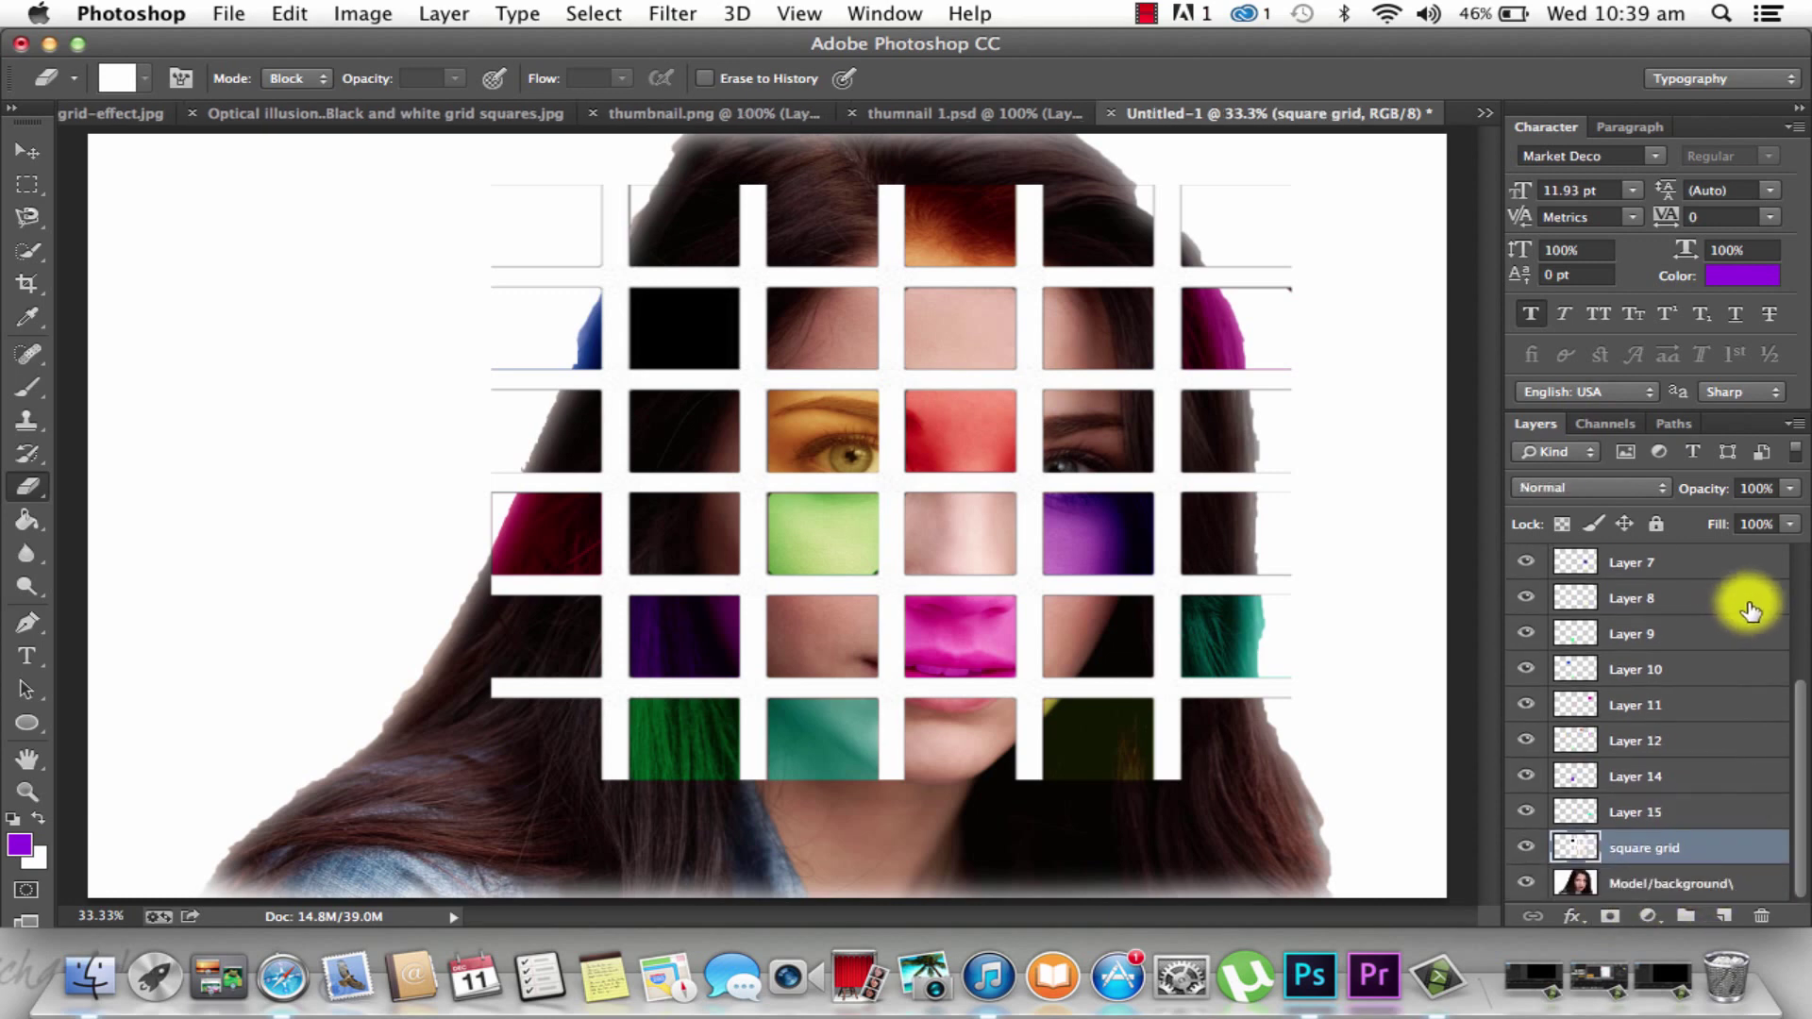
left_click_drag(457, 186, 603, 174)
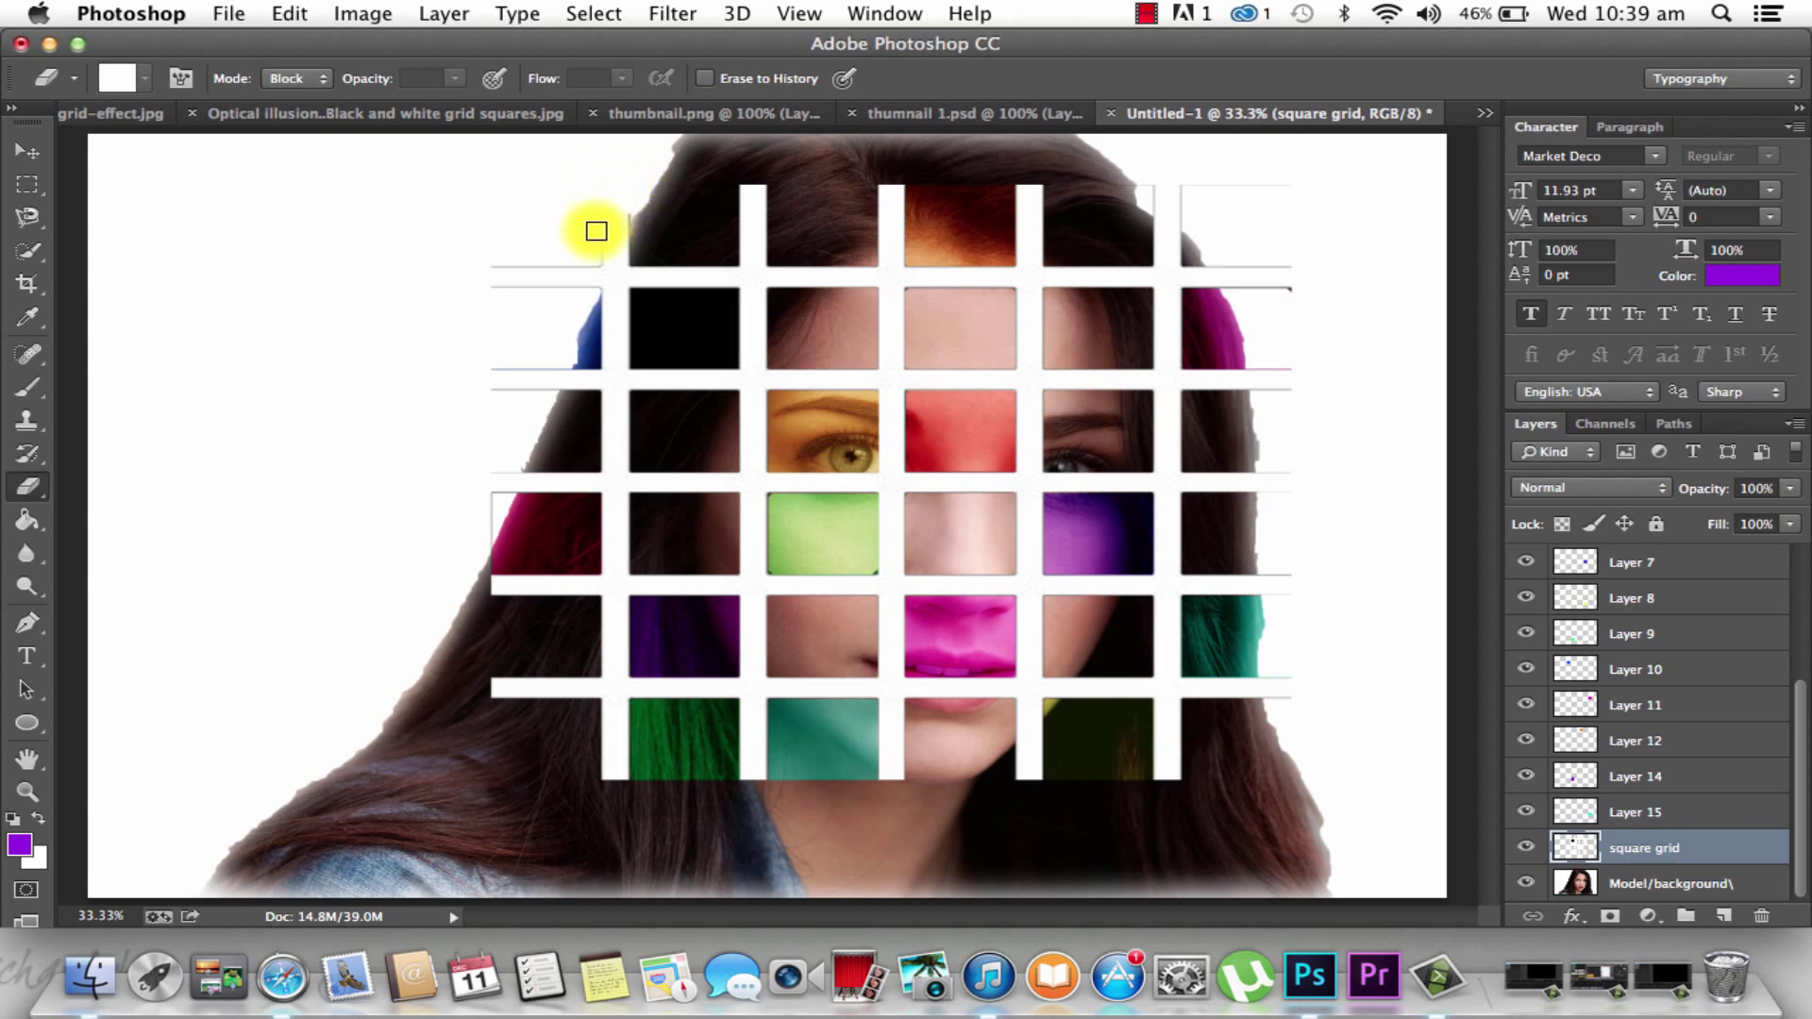
mouse_move(550, 276)
left_mouse_down()
mouse_move(490, 289)
mouse_move(527, 257)
mouse_move(521, 302)
mouse_move(581, 261)
mouse_move(565, 297)
mouse_move(605, 237)
left_mouse_up()
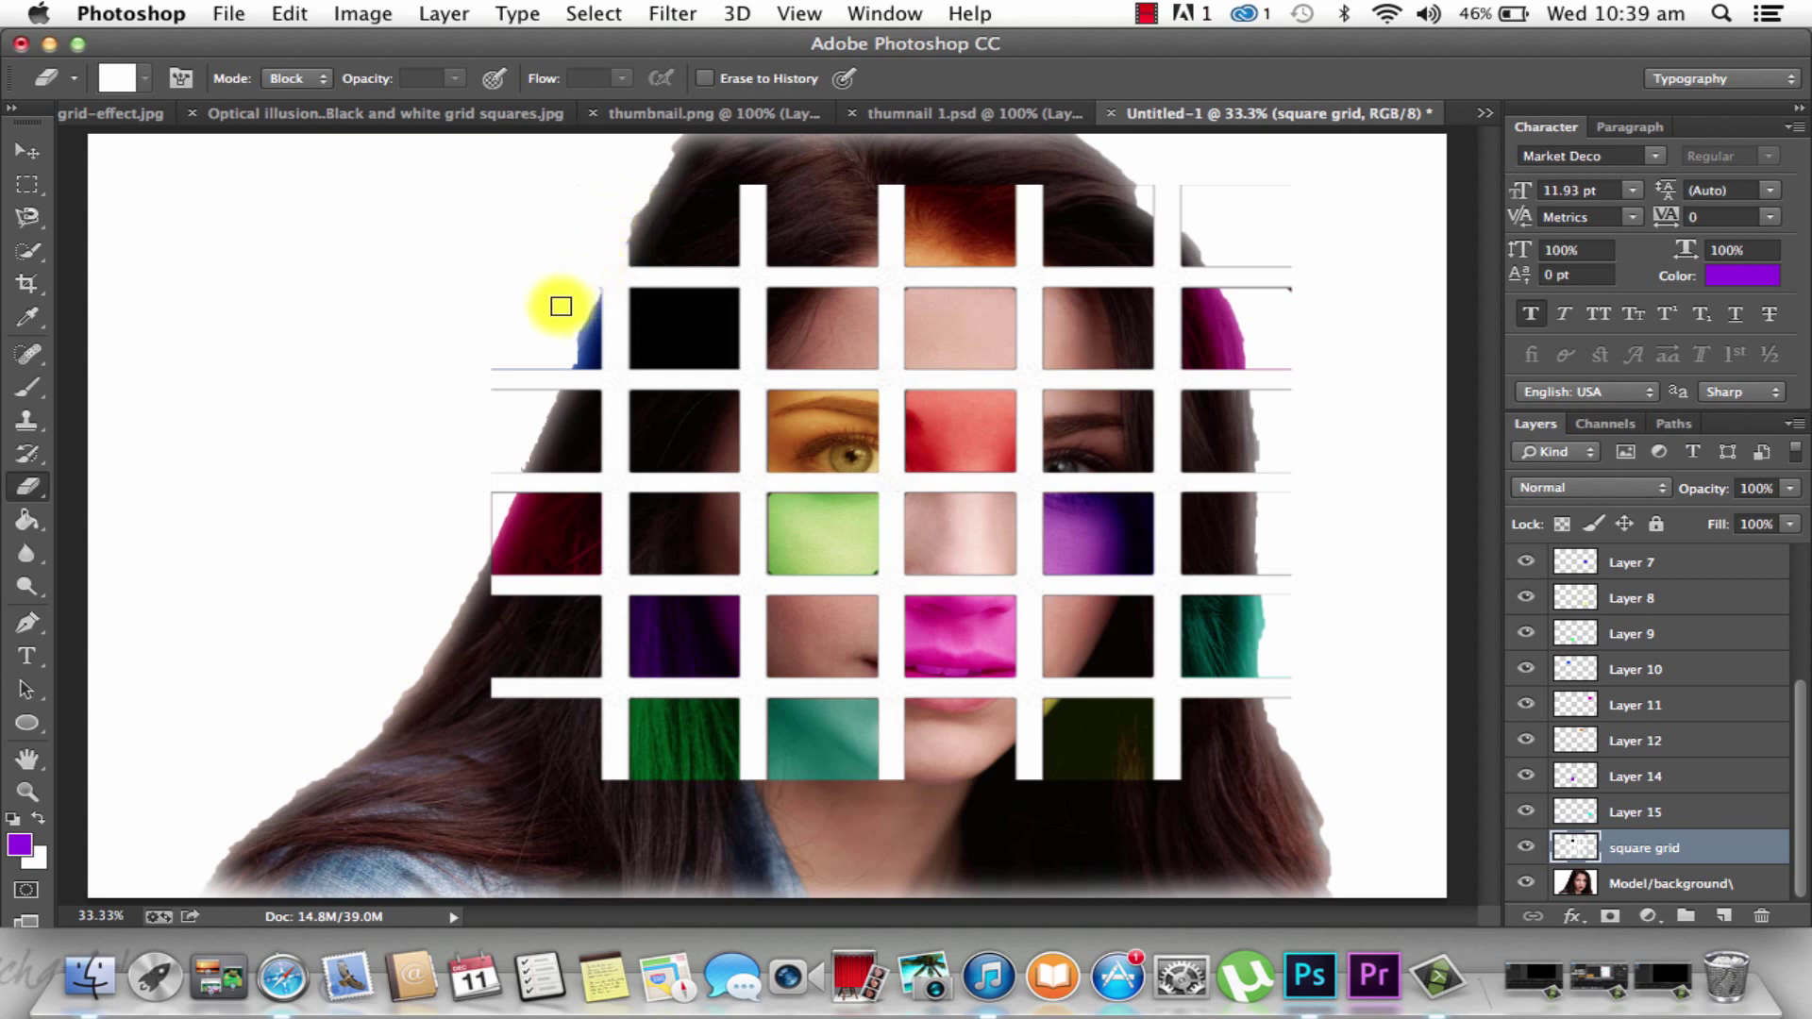
mouse_move(570, 294)
left_mouse_down()
mouse_move(486, 392)
mouse_move(514, 336)
mouse_move(503, 387)
mouse_move(537, 357)
mouse_move(523, 396)
mouse_move(572, 351)
mouse_move(453, 468)
mouse_move(555, 368)
left_mouse_up()
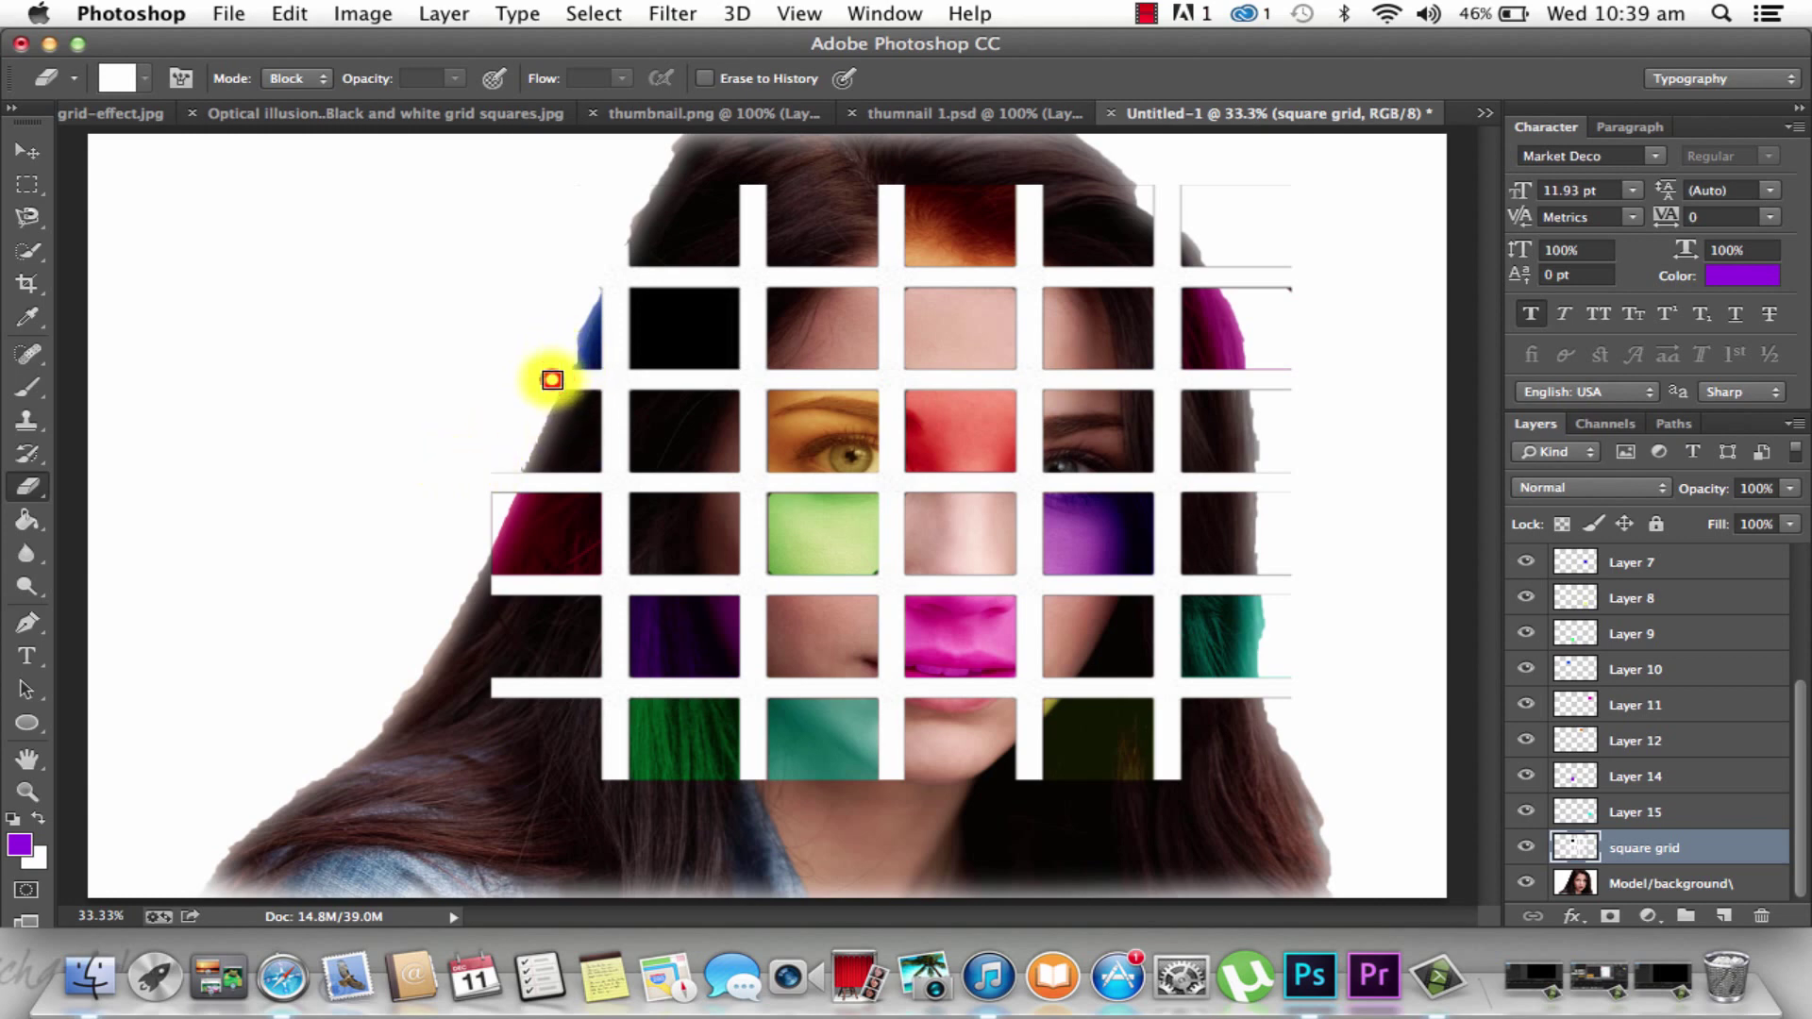
mouse_move(543, 380)
left_mouse_down()
mouse_move(452, 420)
mouse_move(473, 479)
left_mouse_up()
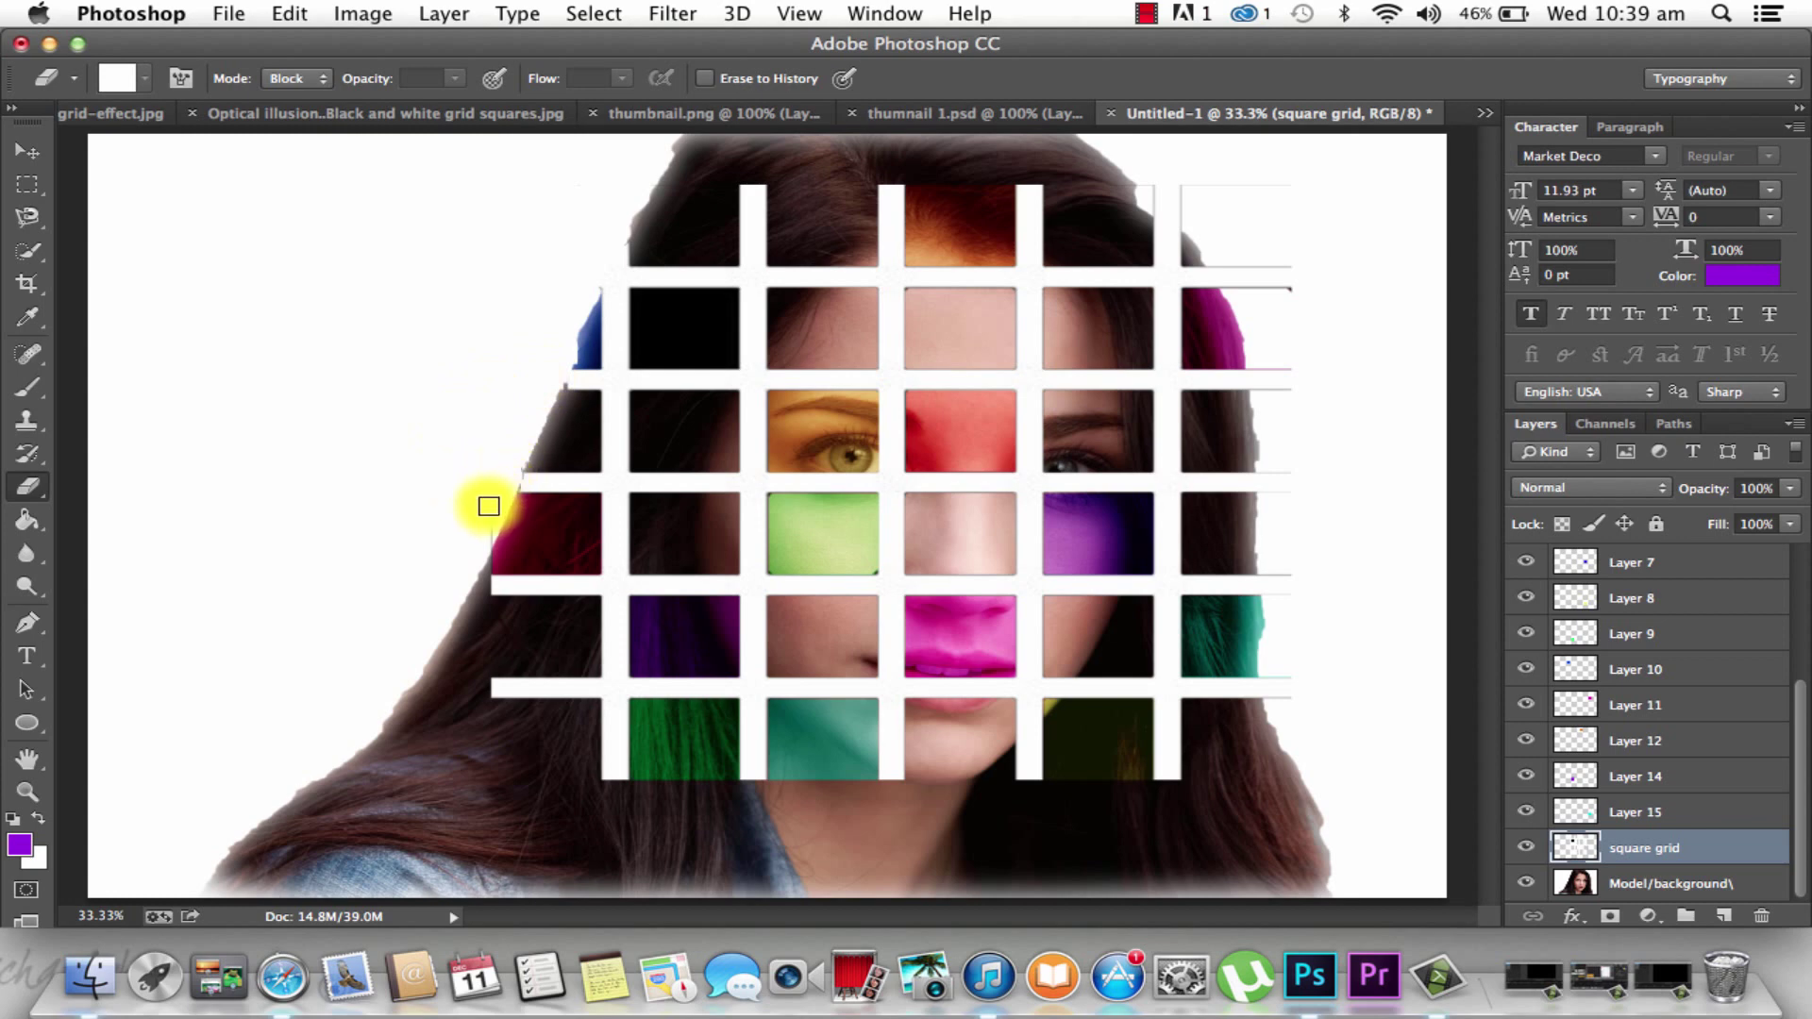
mouse_move(484, 514)
left_mouse_down()
mouse_move(1152, 193)
mouse_move(1249, 210)
mouse_move(1200, 170)
mouse_move(1286, 191)
mouse_move(1171, 188)
mouse_move(1258, 255)
mouse_move(1290, 312)
mouse_move(1241, 257)
mouse_move(1230, 273)
mouse_move(1259, 295)
mouse_move(1212, 264)
mouse_move(1284, 270)
mouse_move(1296, 378)
left_mouse_up()
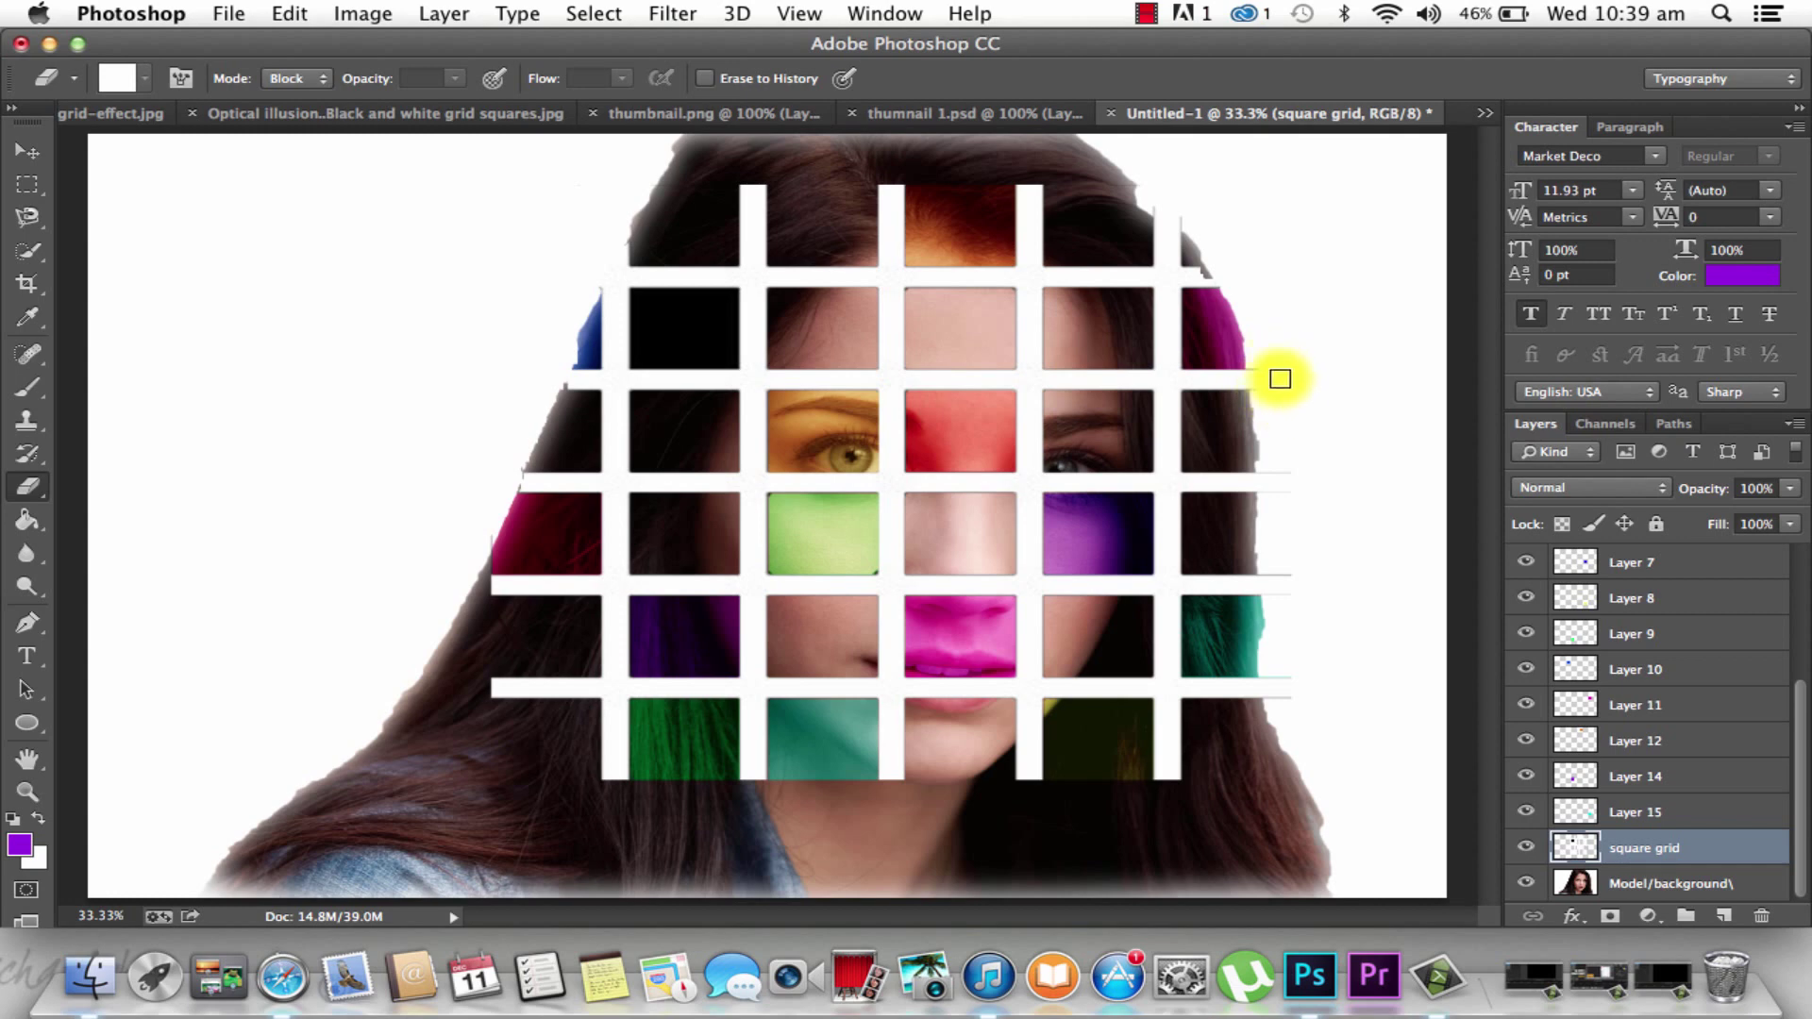
mouse_move(1260, 373)
left_mouse_down()
mouse_move(1282, 512)
mouse_move(1293, 490)
mouse_move(1271, 466)
mouse_move(1290, 679)
left_mouse_up()
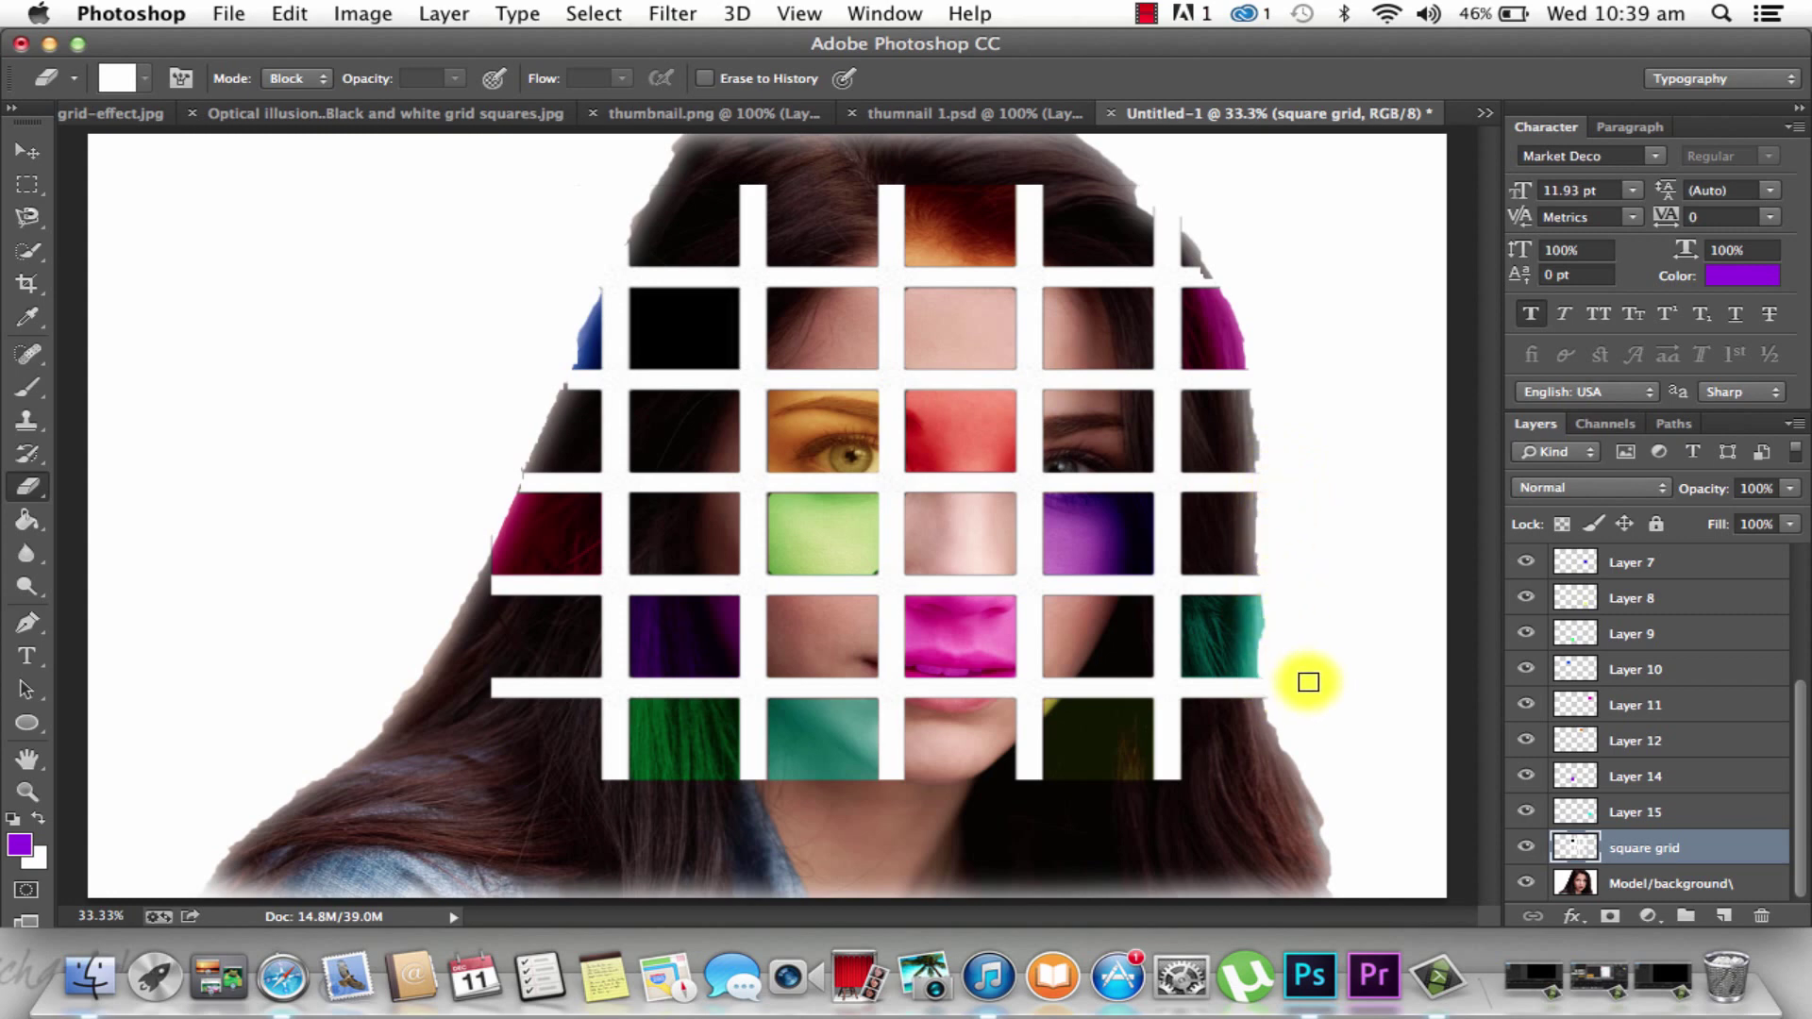
Flip between Untitled-1 and the reference tabs, ending on photoshop-color-grid-effect.jpg
left_click(643, 120)
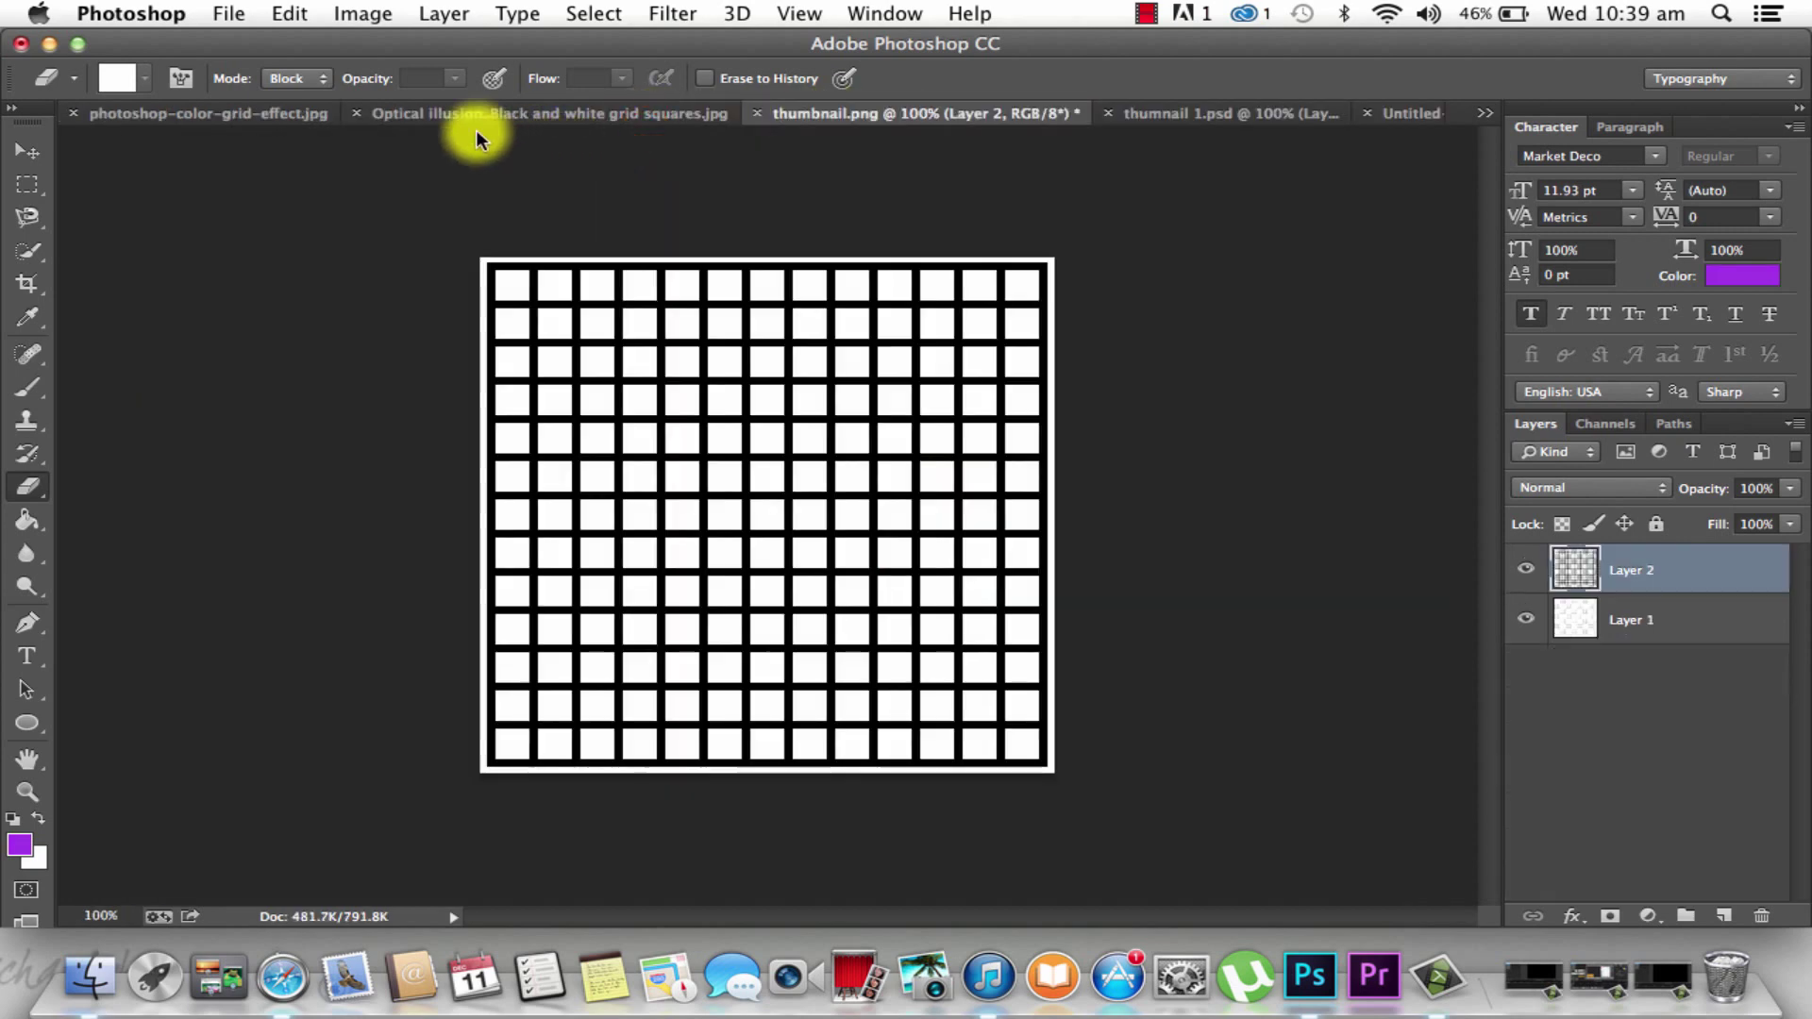
left_click(432, 121)
left_click(218, 117)
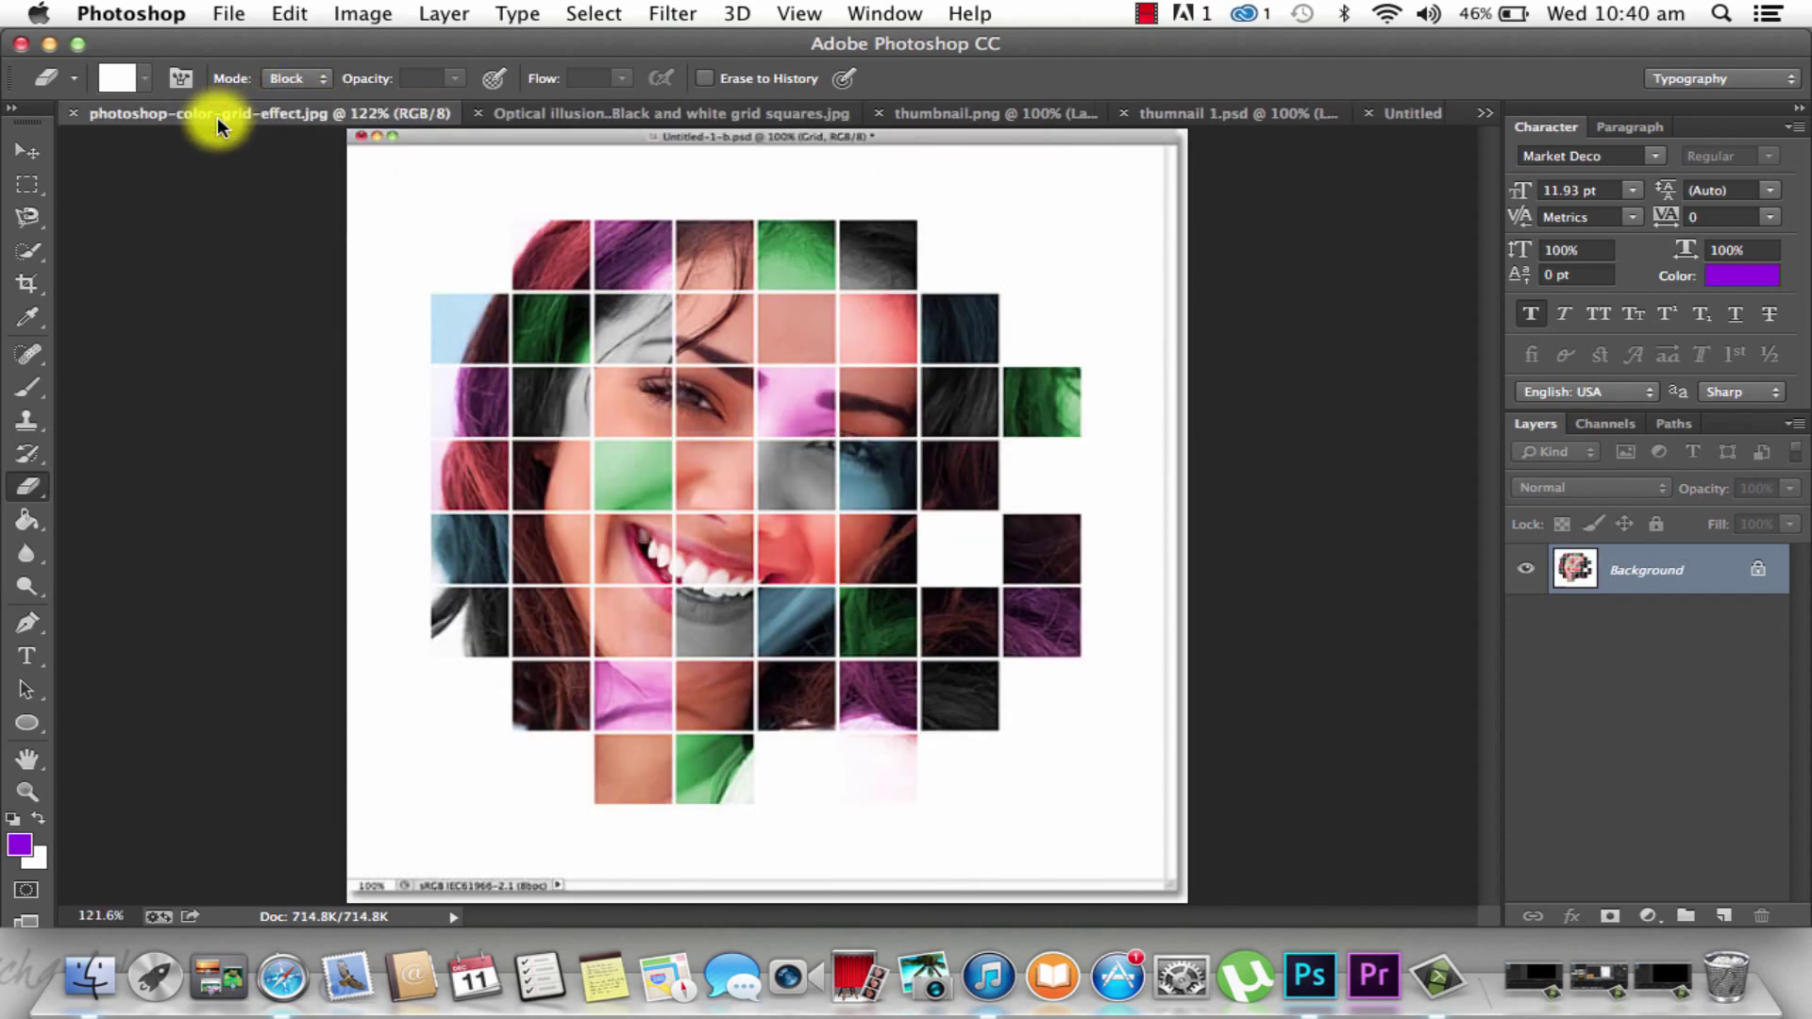
left_click(1406, 117)
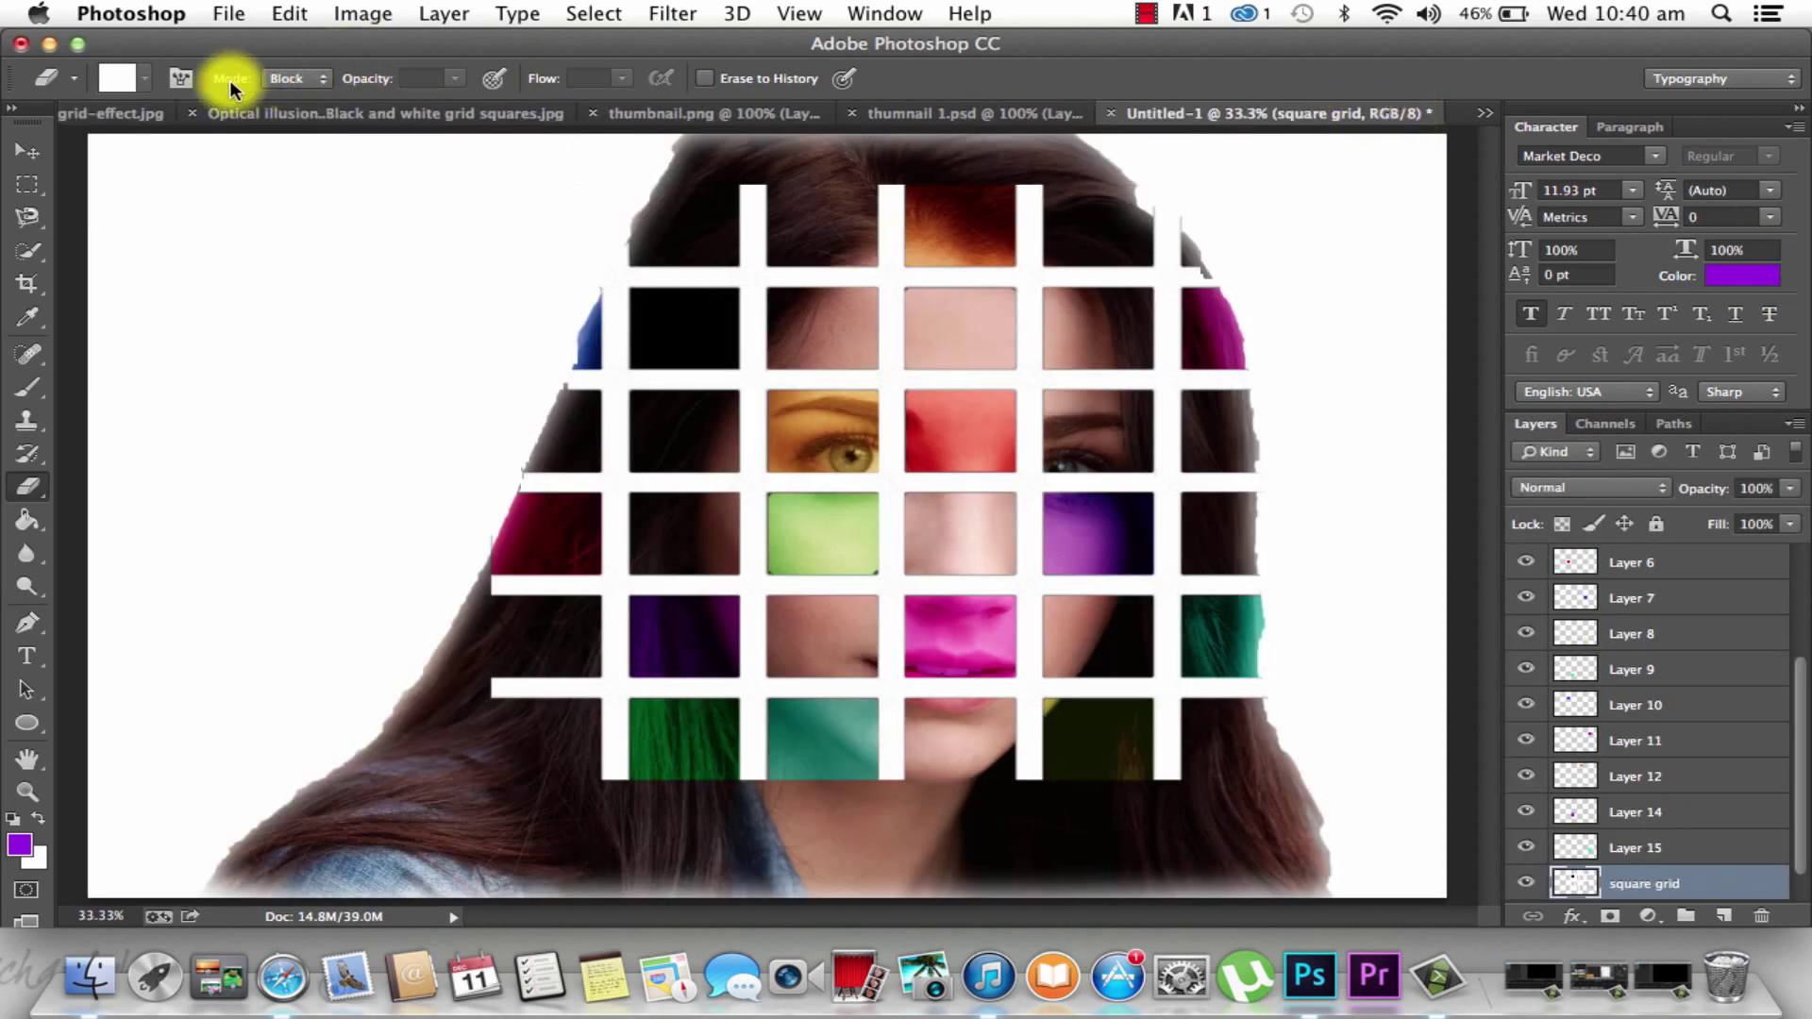
left_click(97, 115)
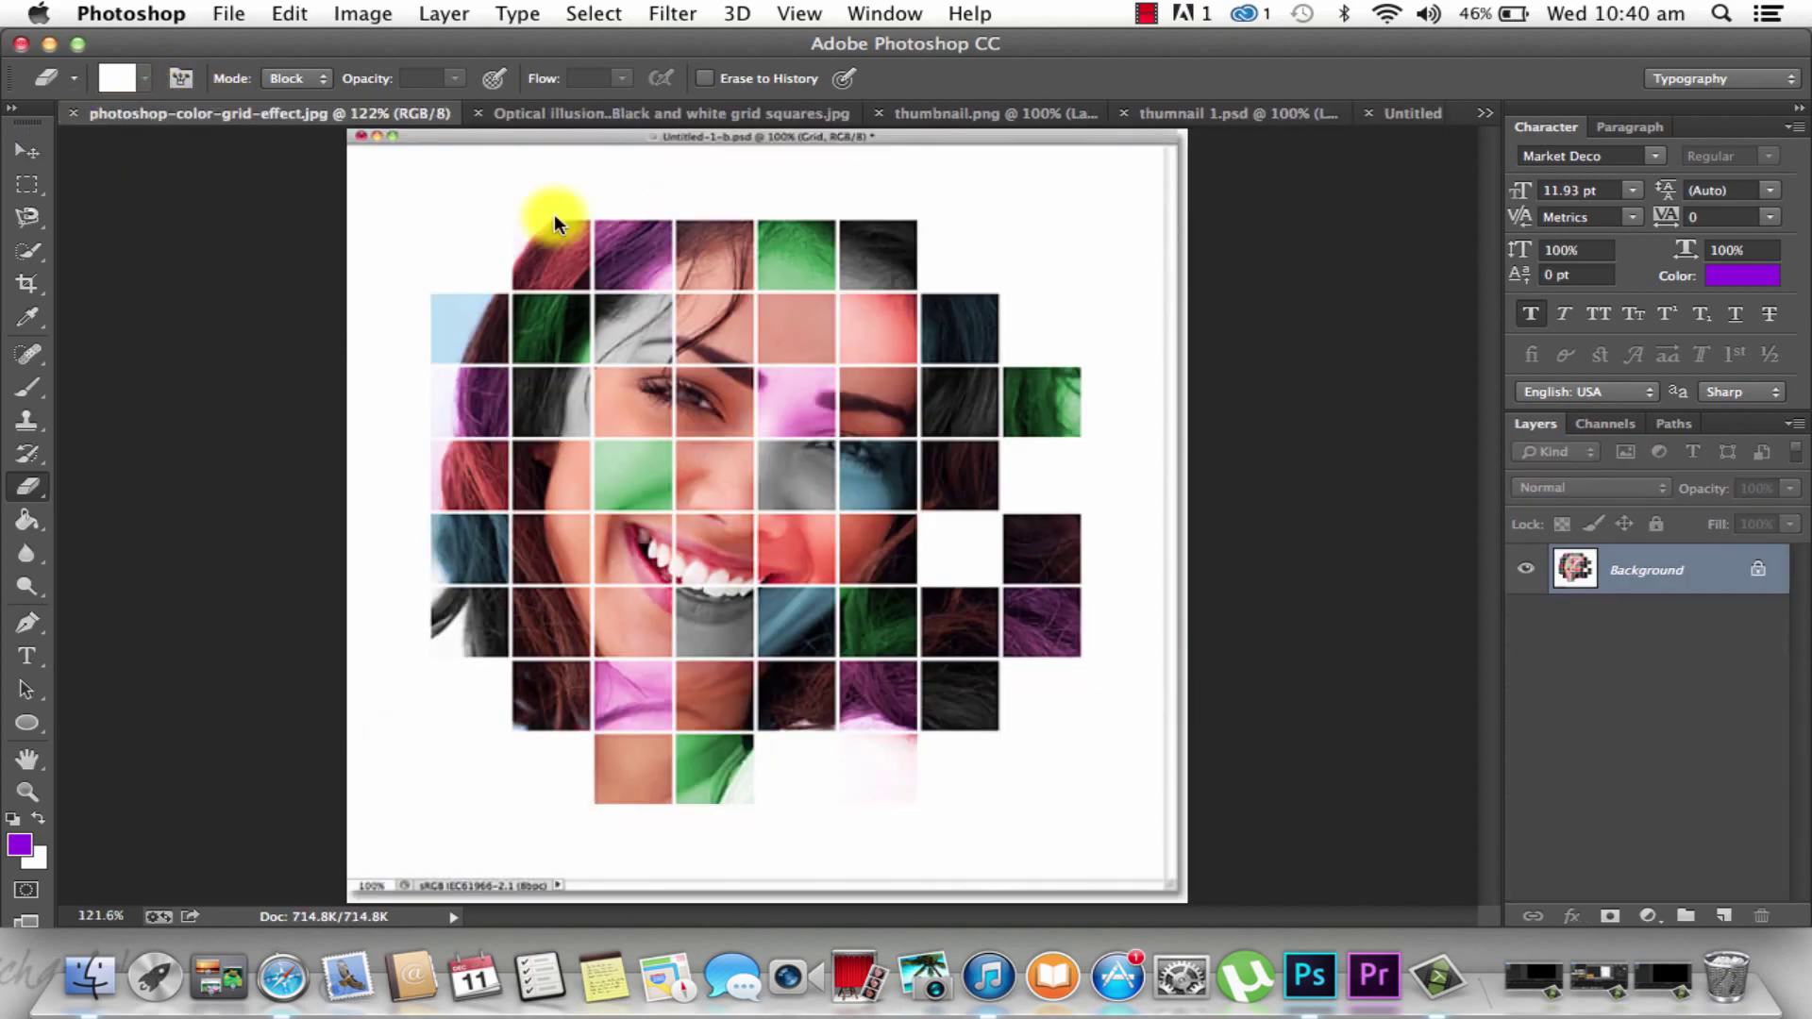
left_click(1406, 109)
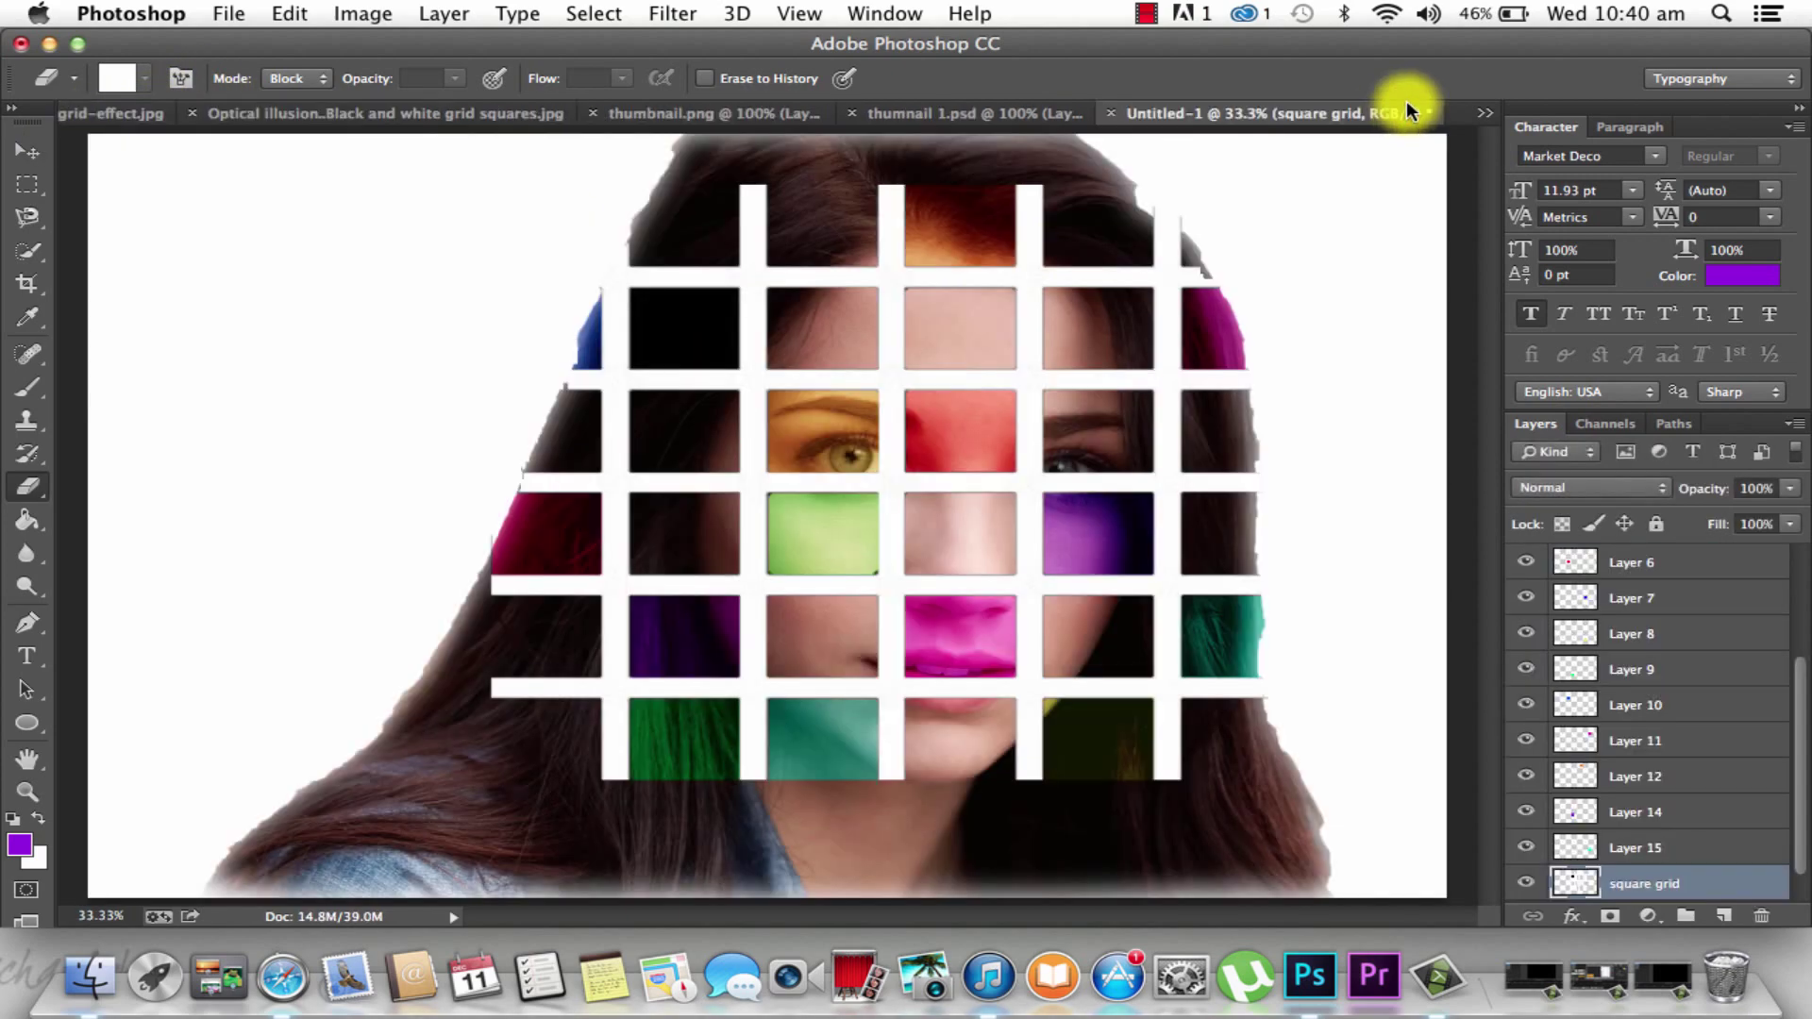
left_click(110, 113)
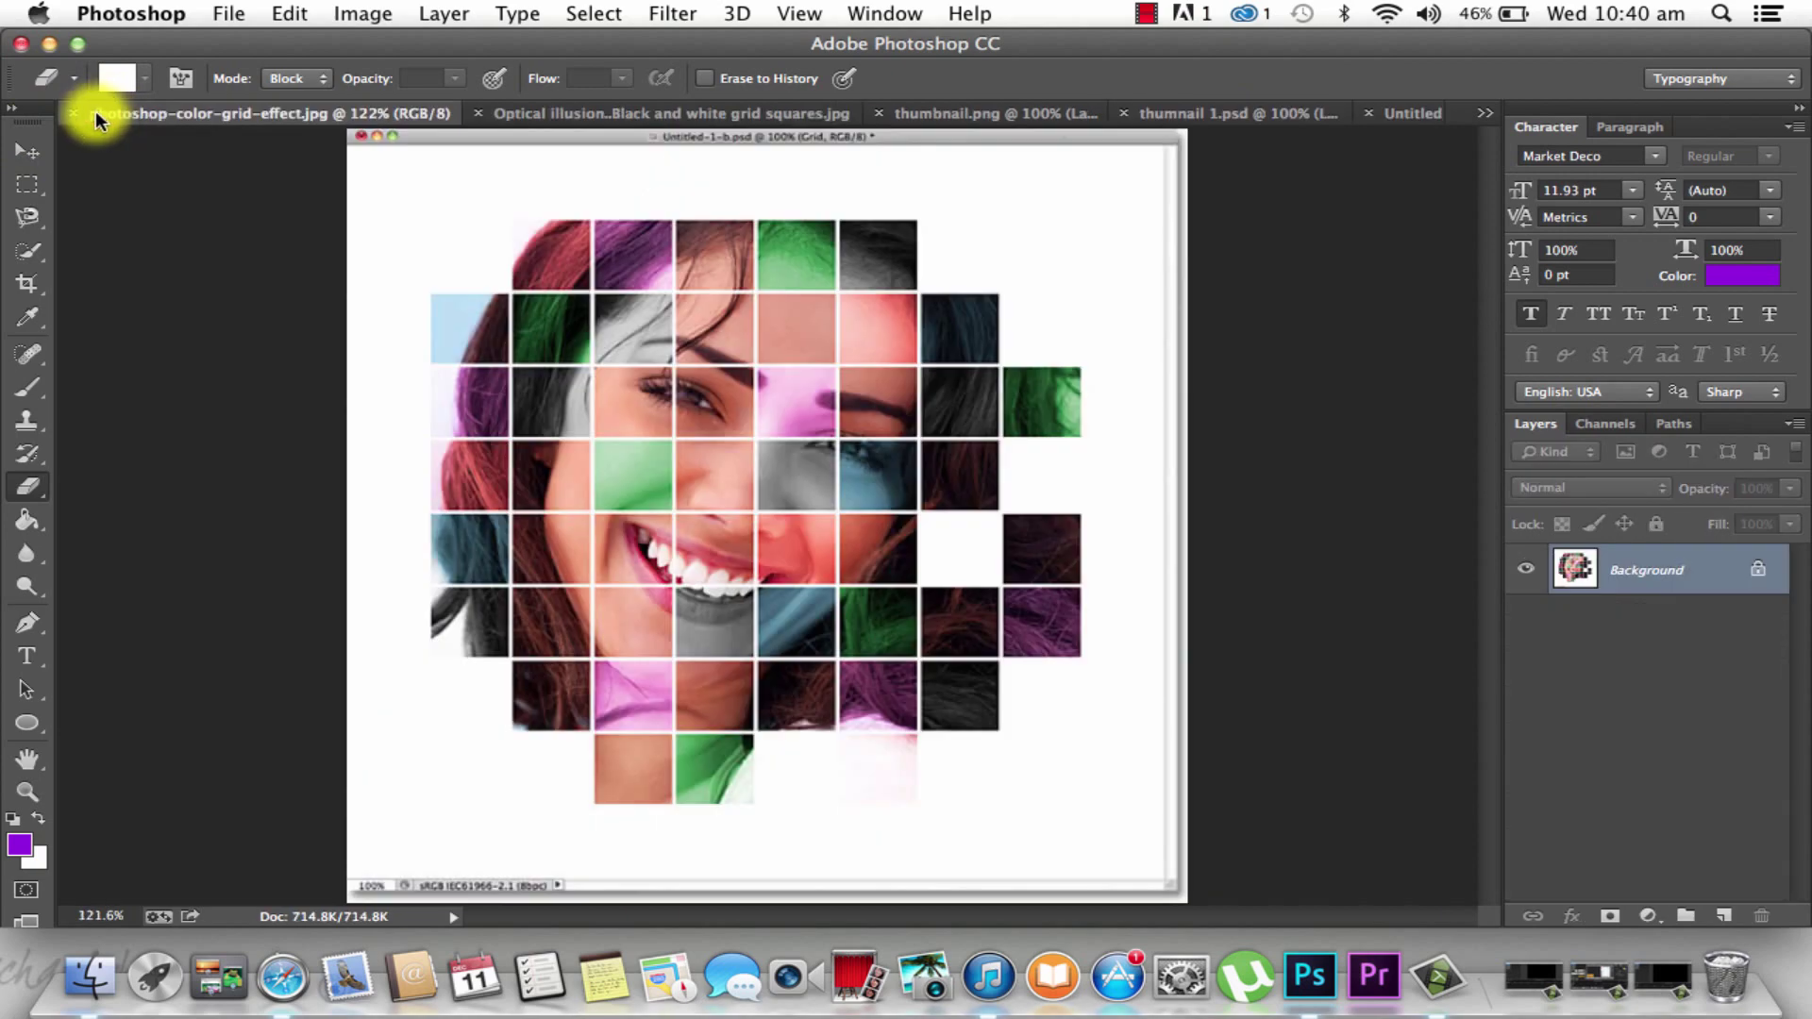
left_click(1402, 109)
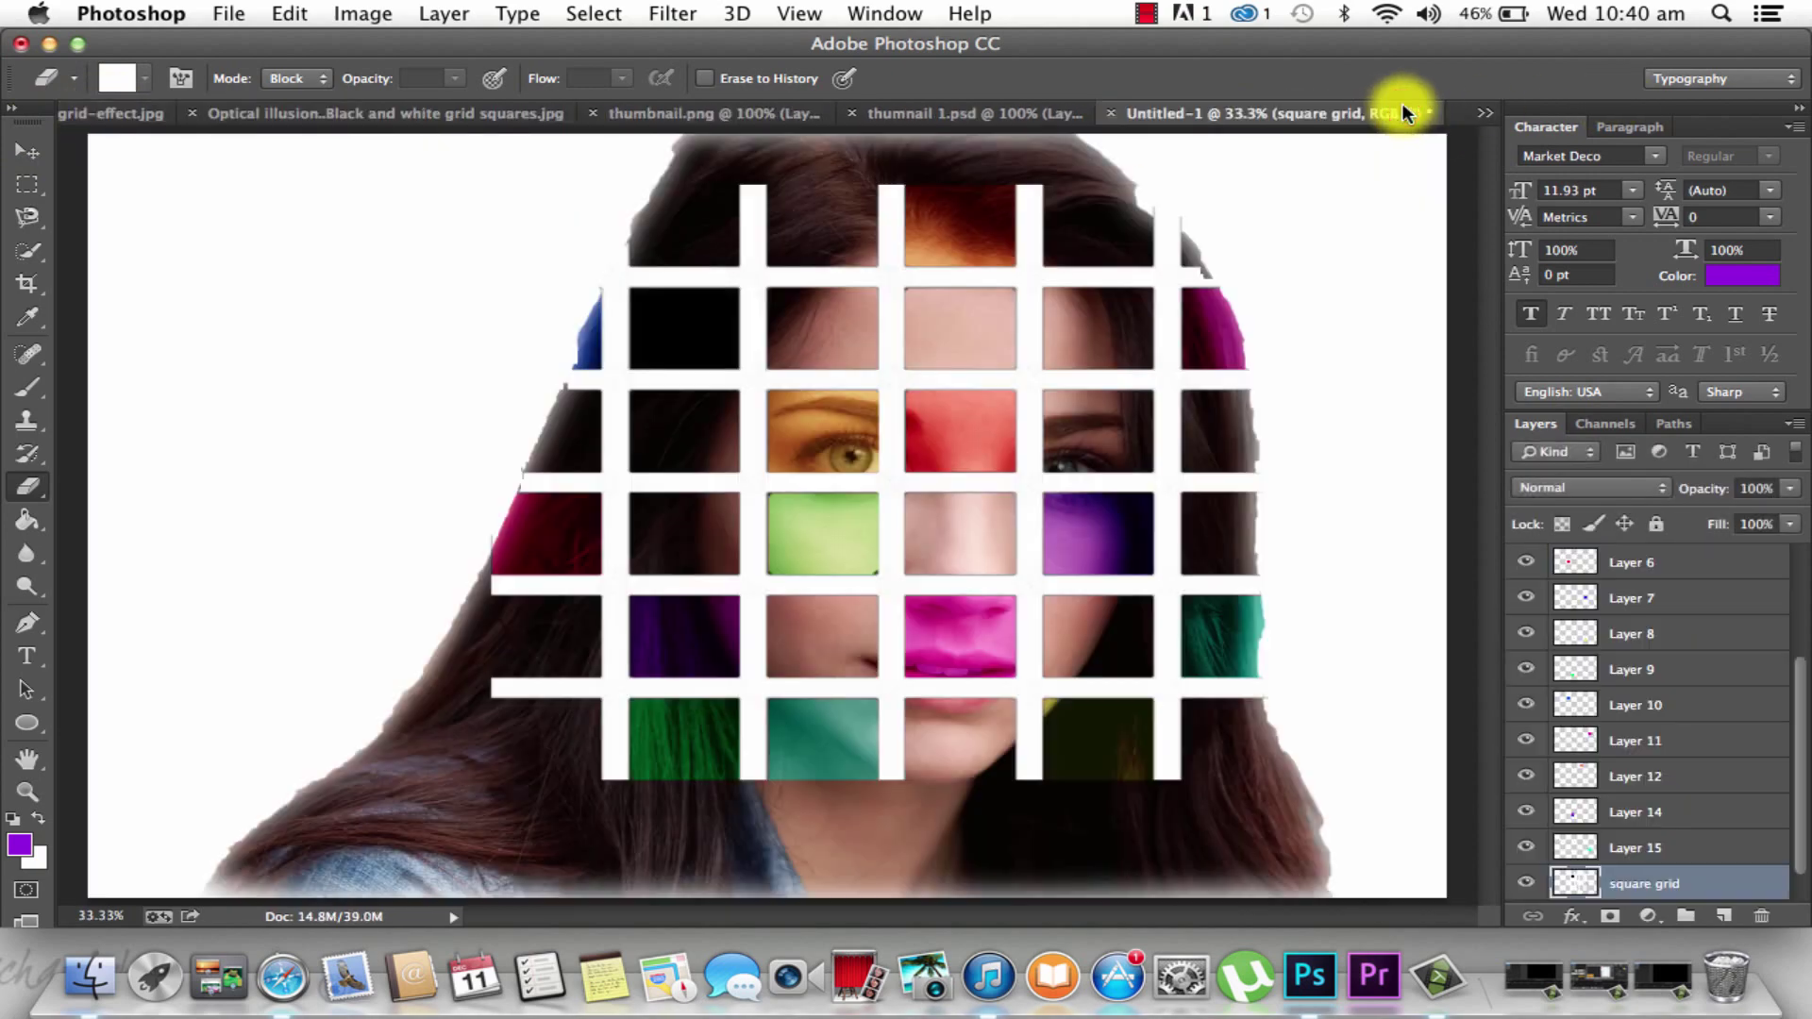
left_click(104, 116)
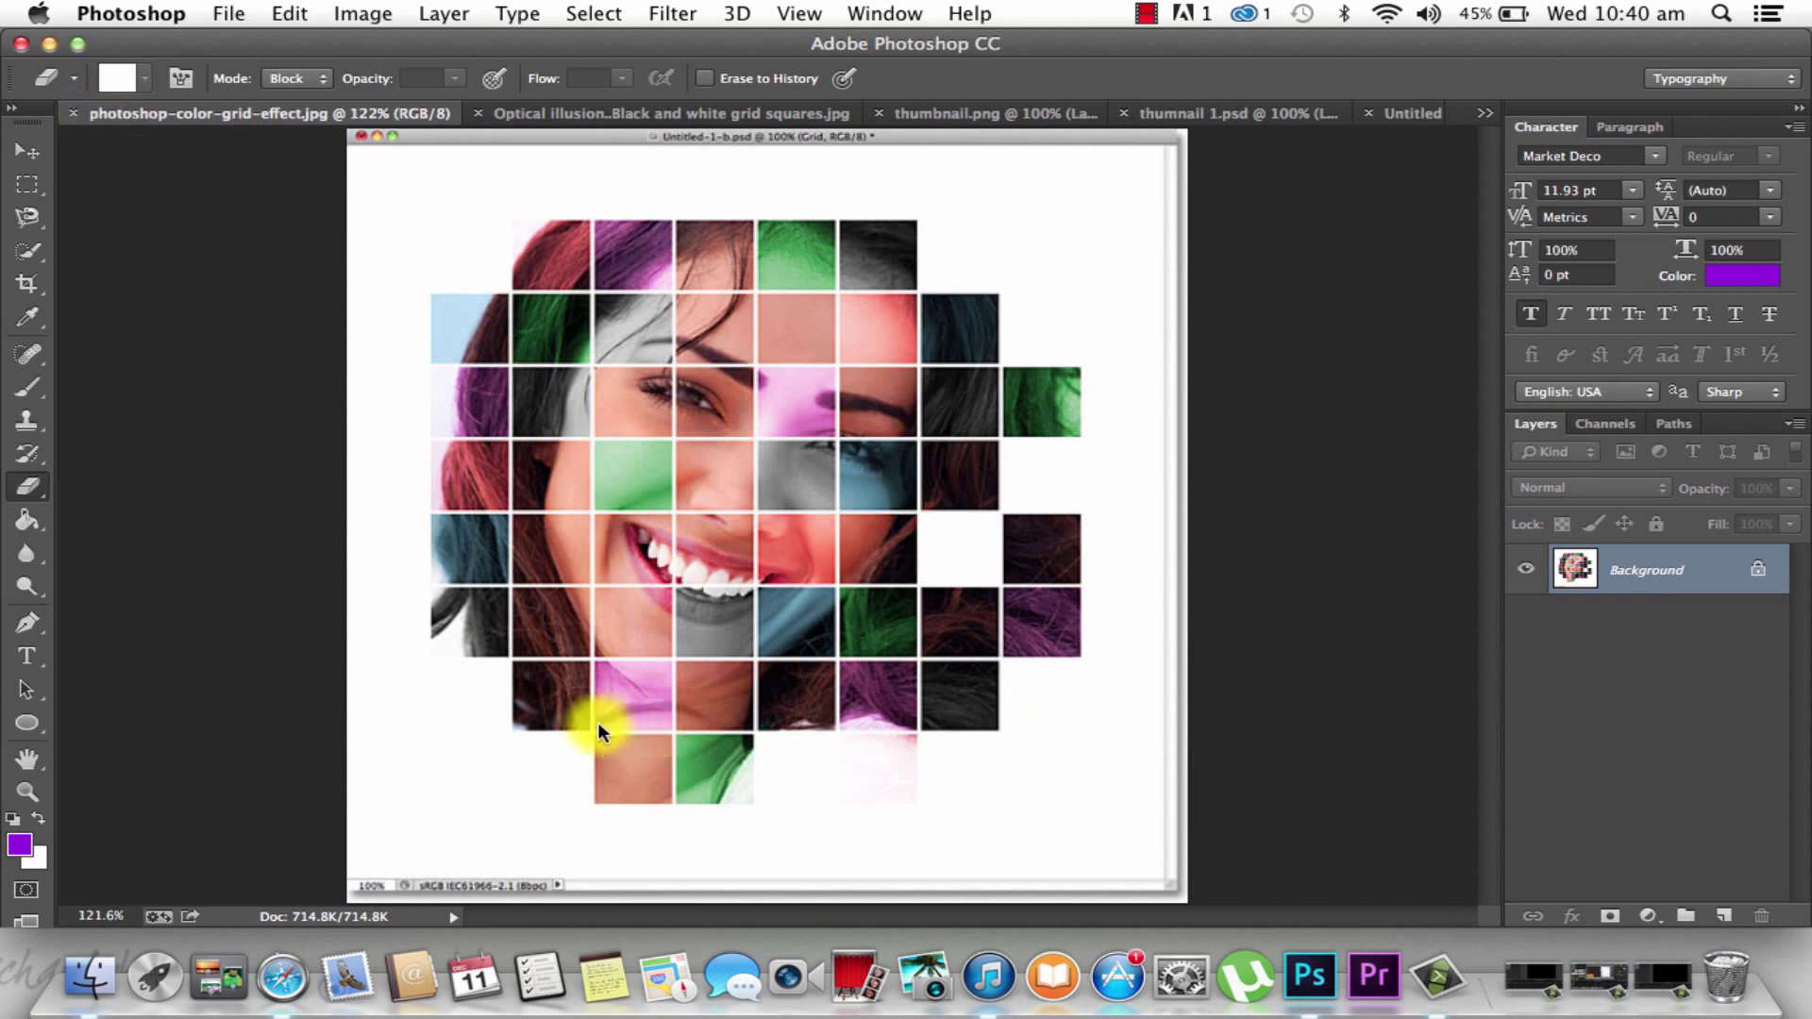
Merge the coloured square layers into Layer 15, undoing the accidental merge into the grid
left_click(1411, 111)
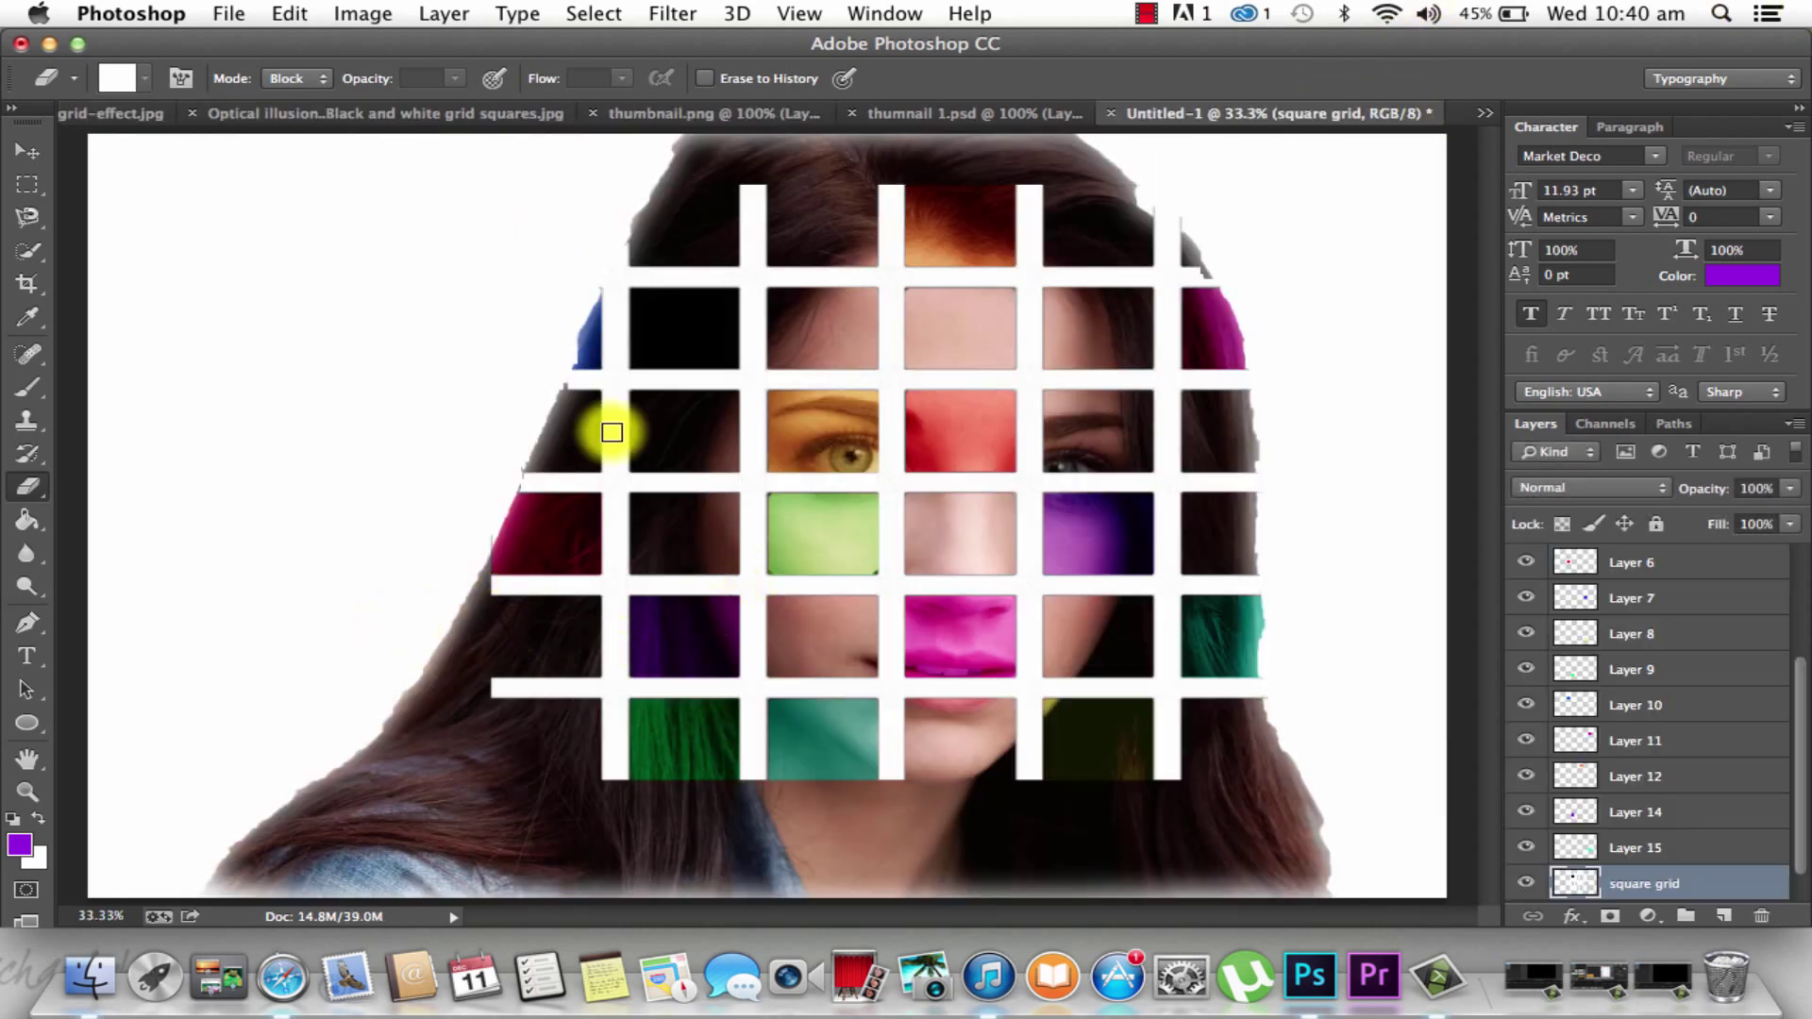
left_click(1726, 563)
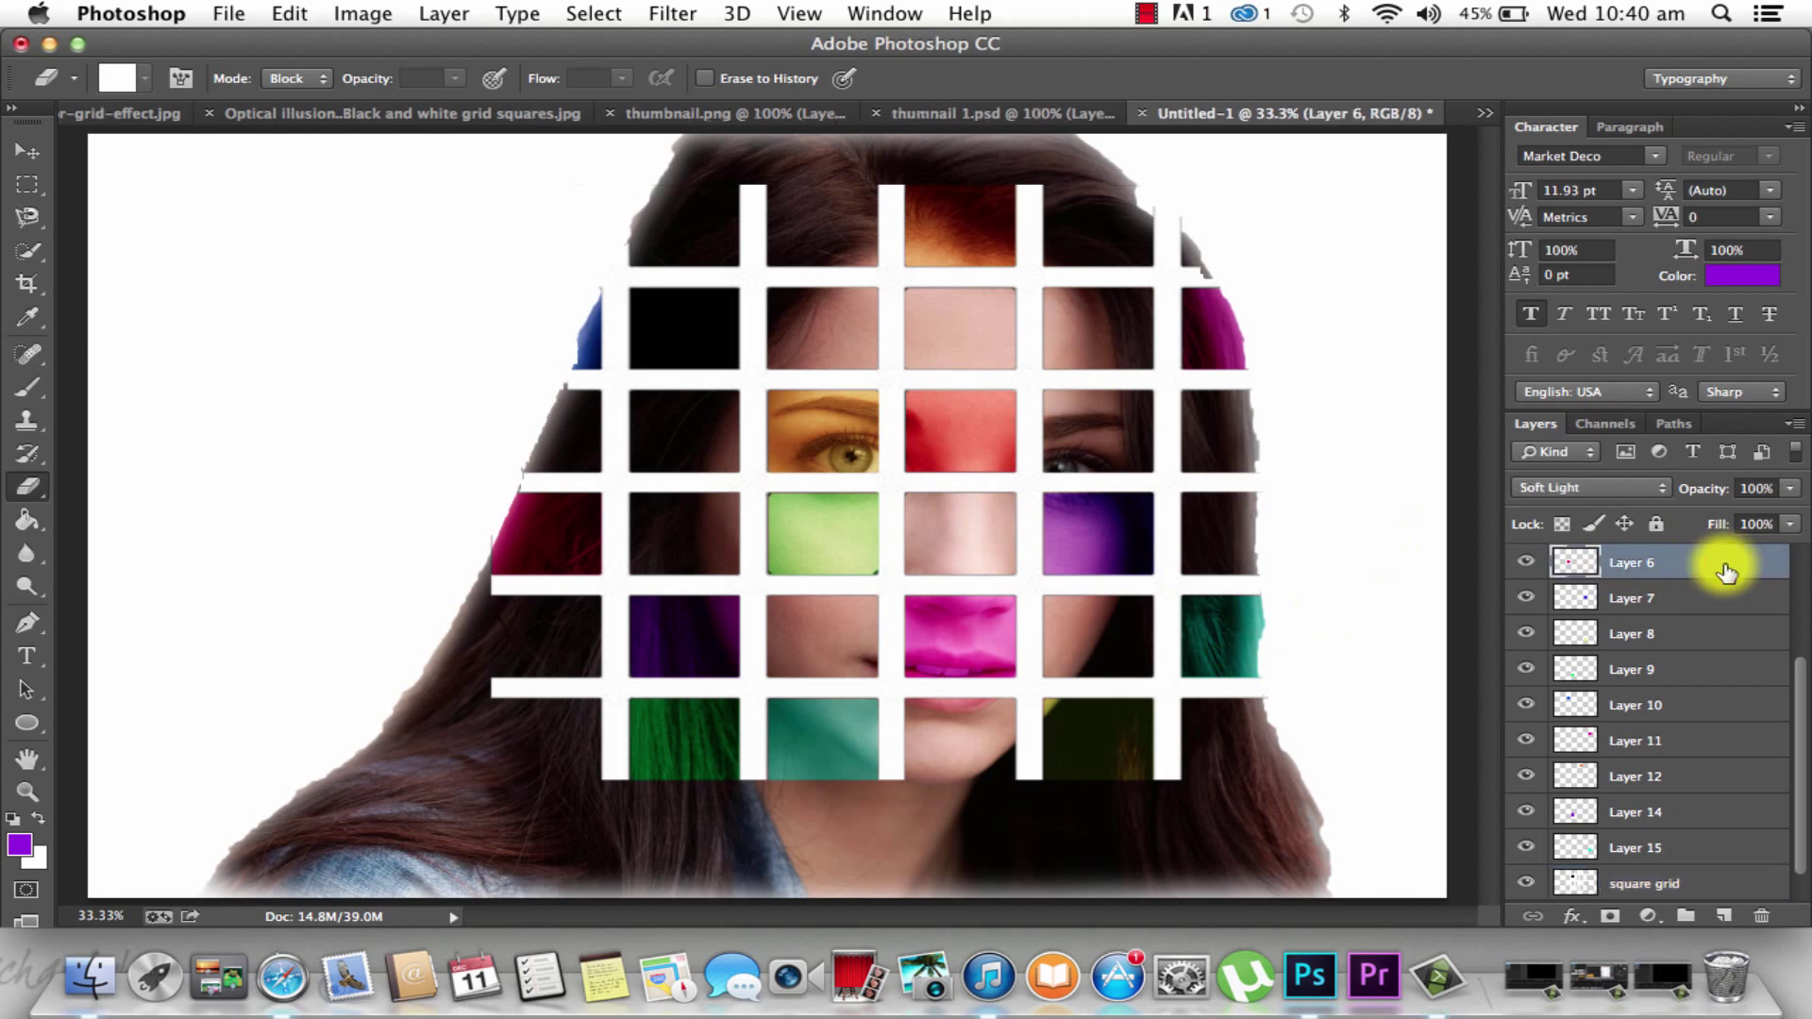
scroll(1751, 651, "down", 1)
scroll(1737, 648, "up", 4)
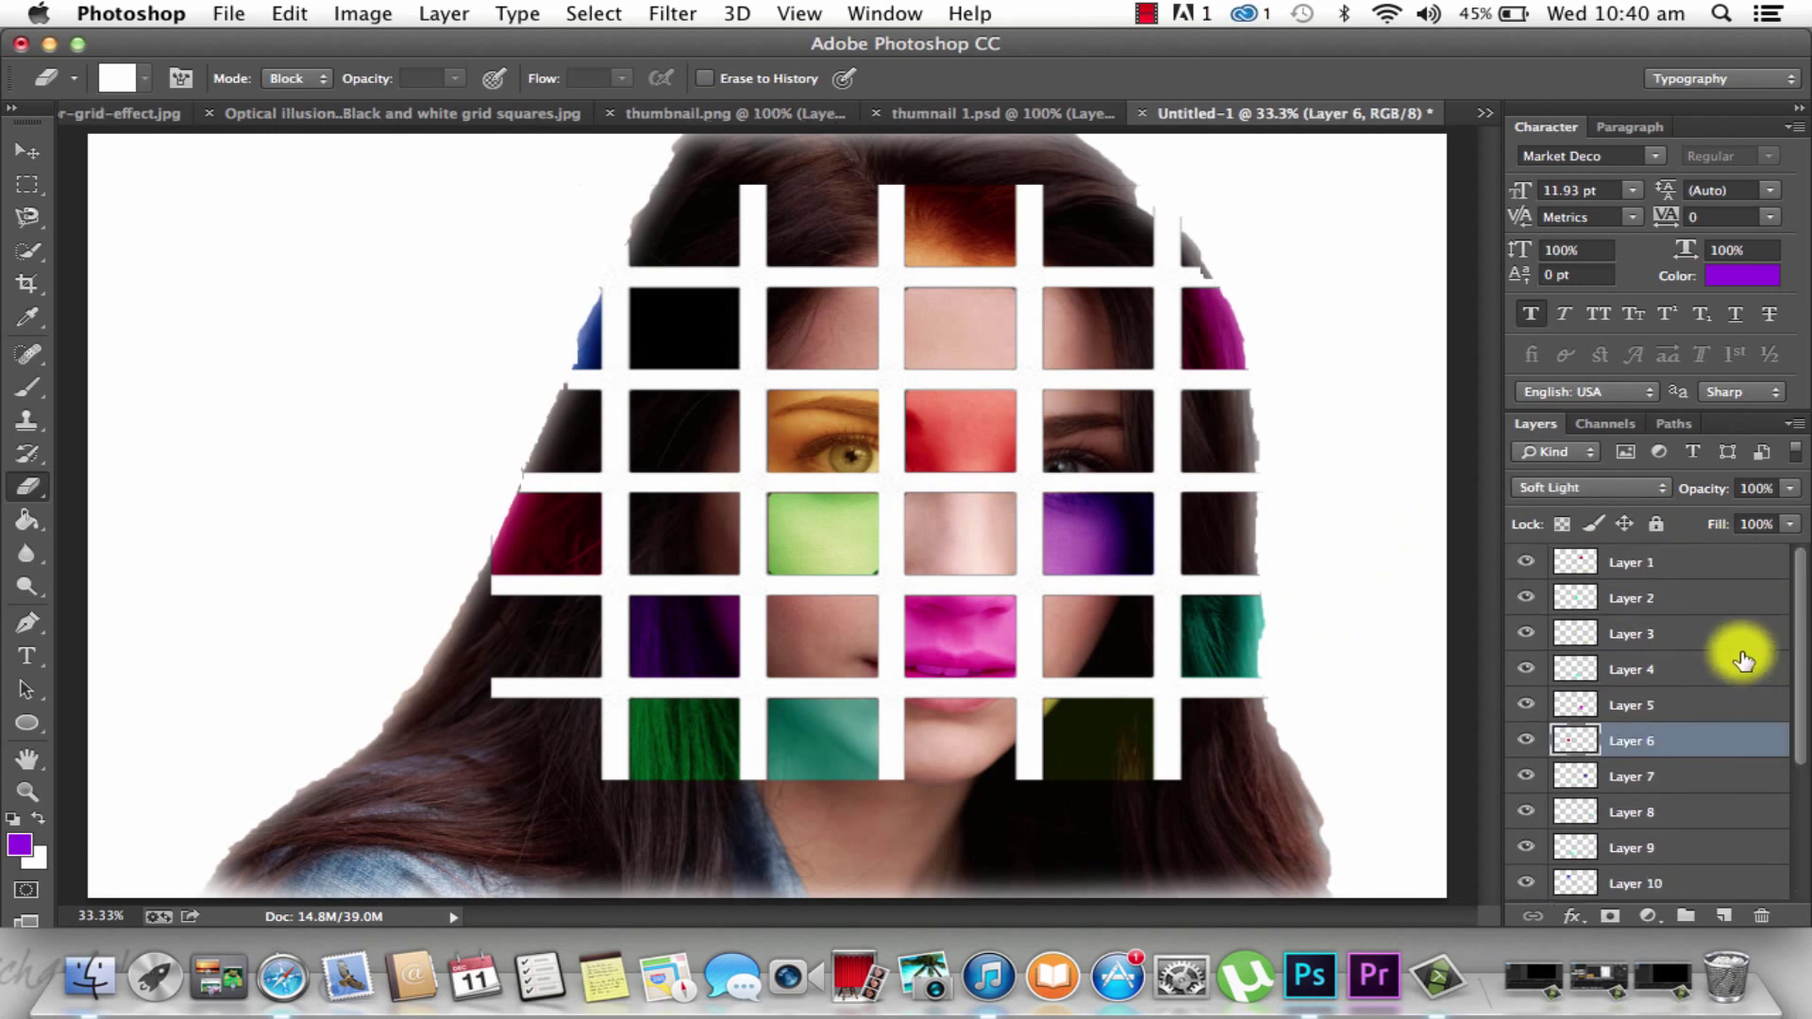
left_click(1735, 568)
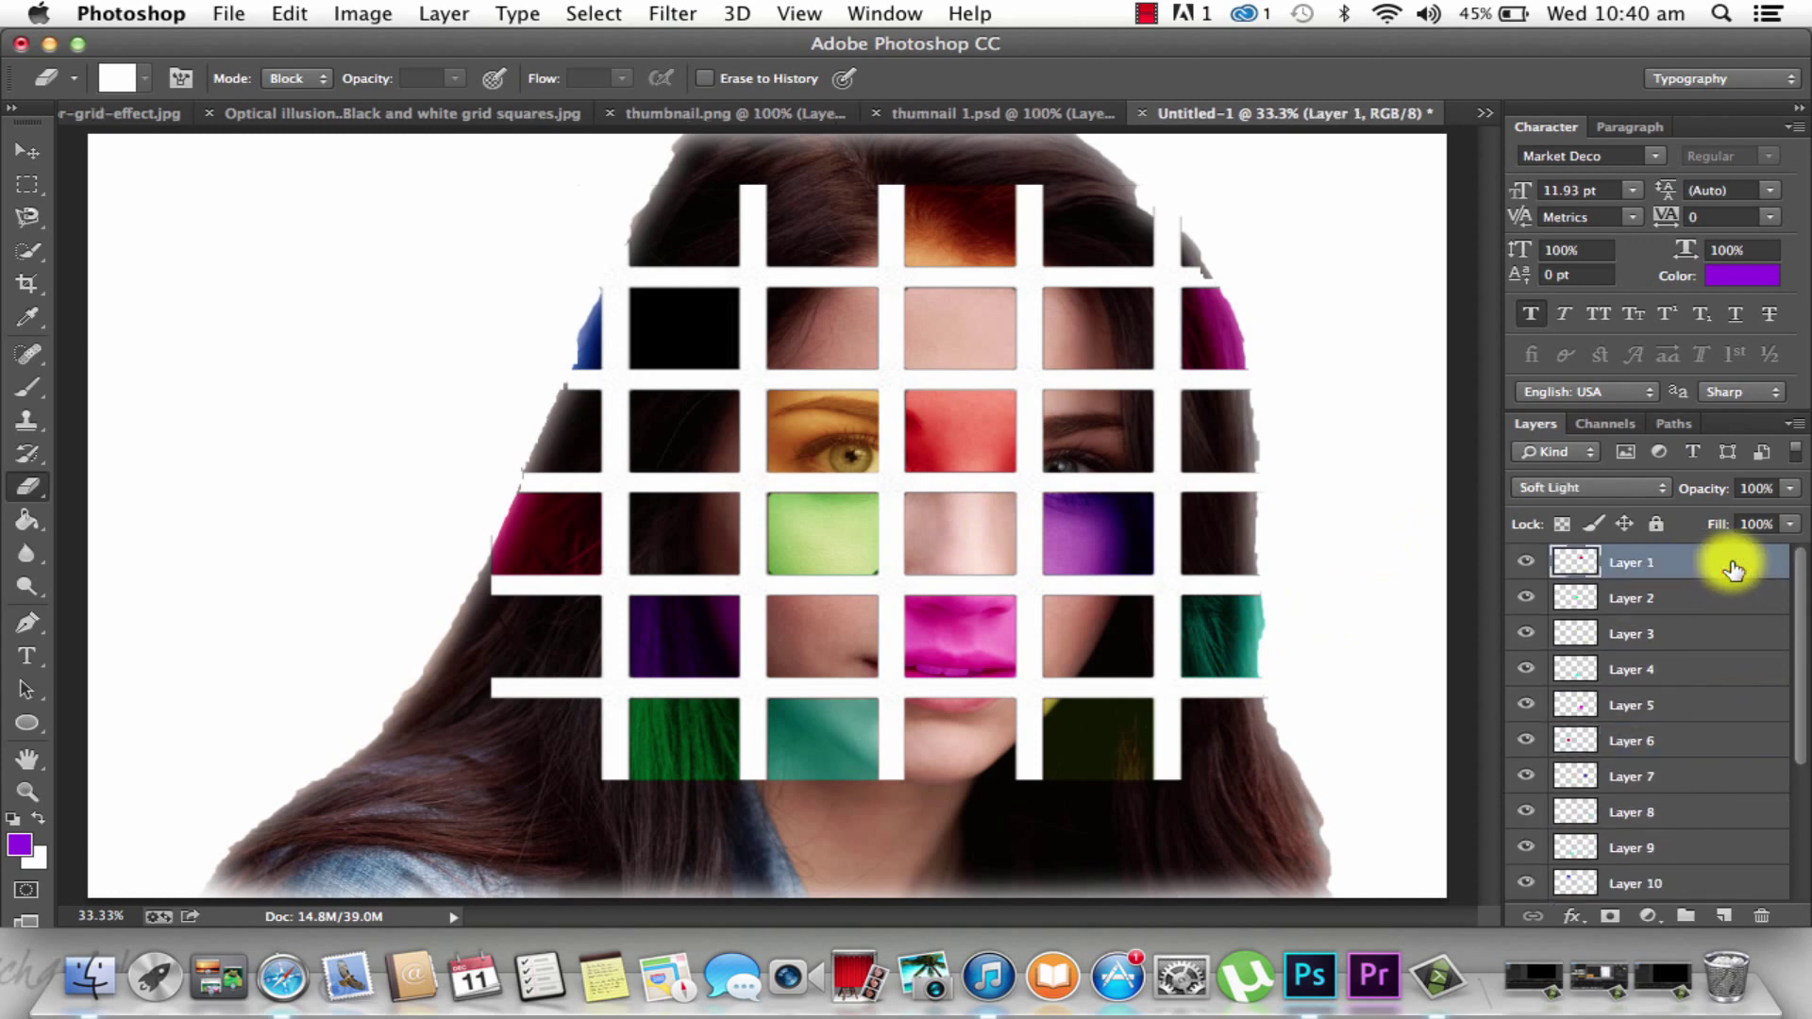
key("super+e")
key("super+e")
key("super+e")
key("super+e")
key("super+e")
key("super+e")
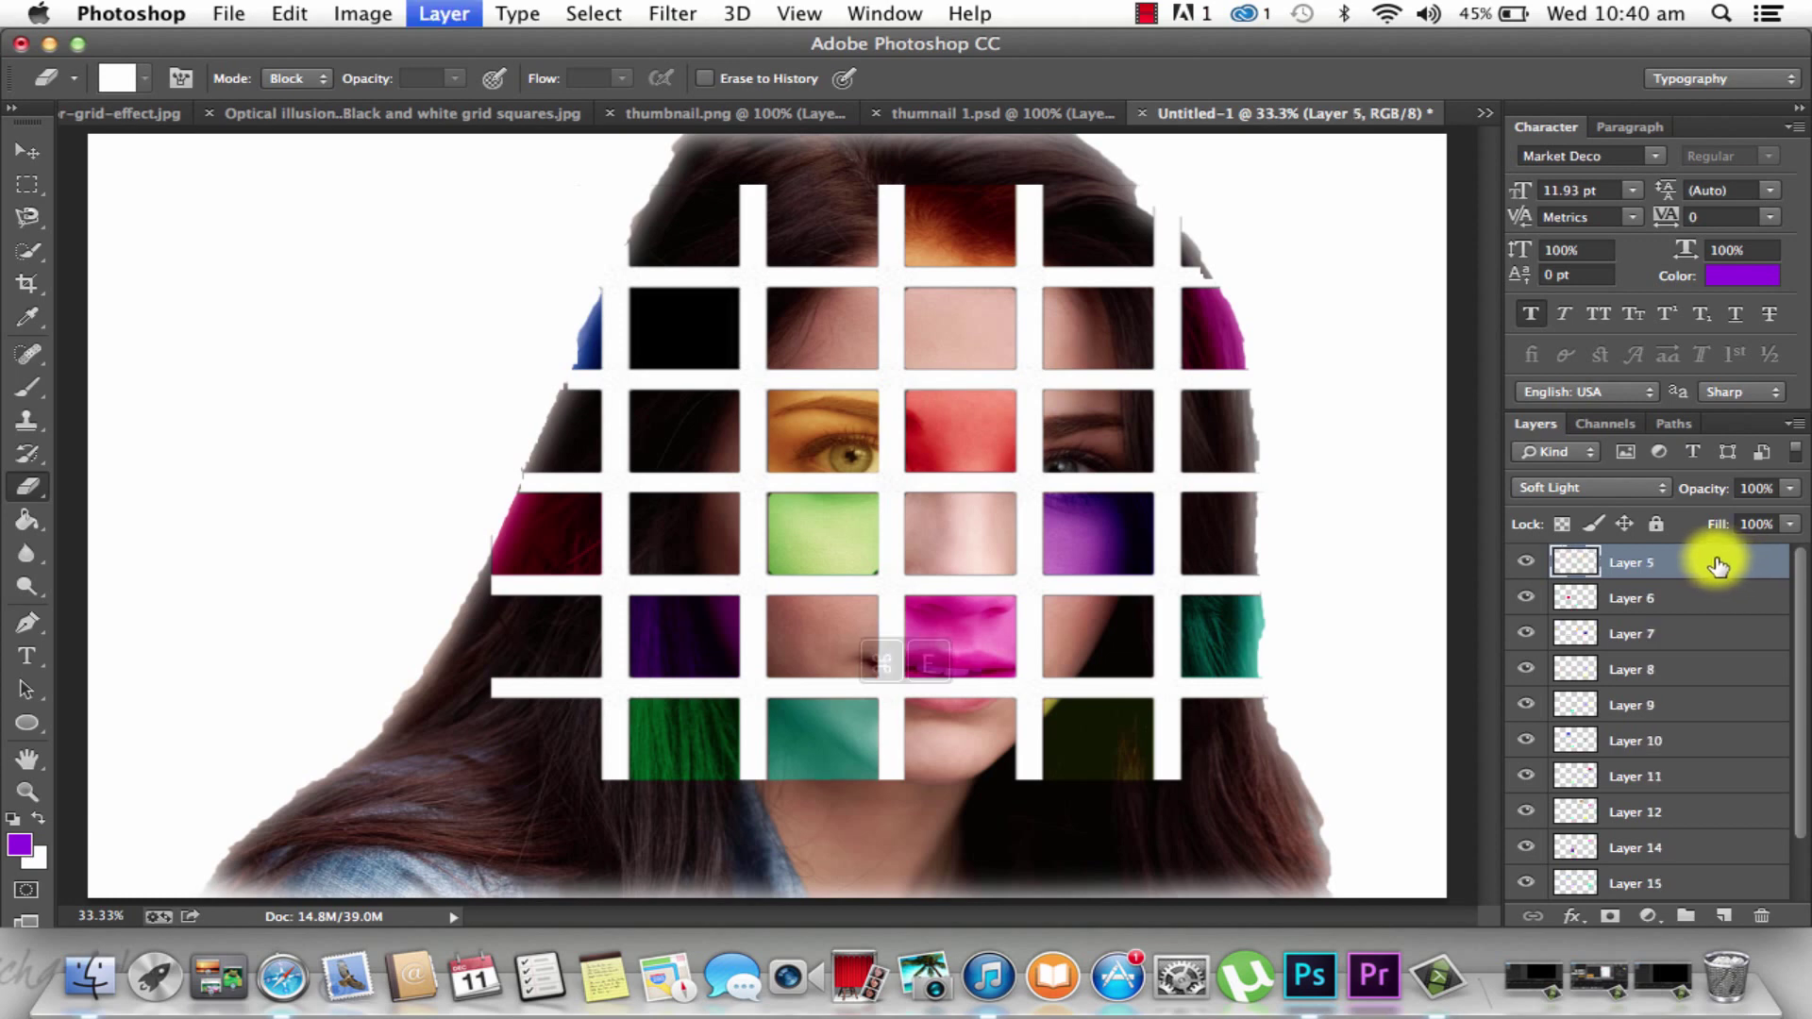
key("super+e")
key("super+e")
key("super+e")
key("super+e")
key("super+e")
key("super+e")
key("super+e")
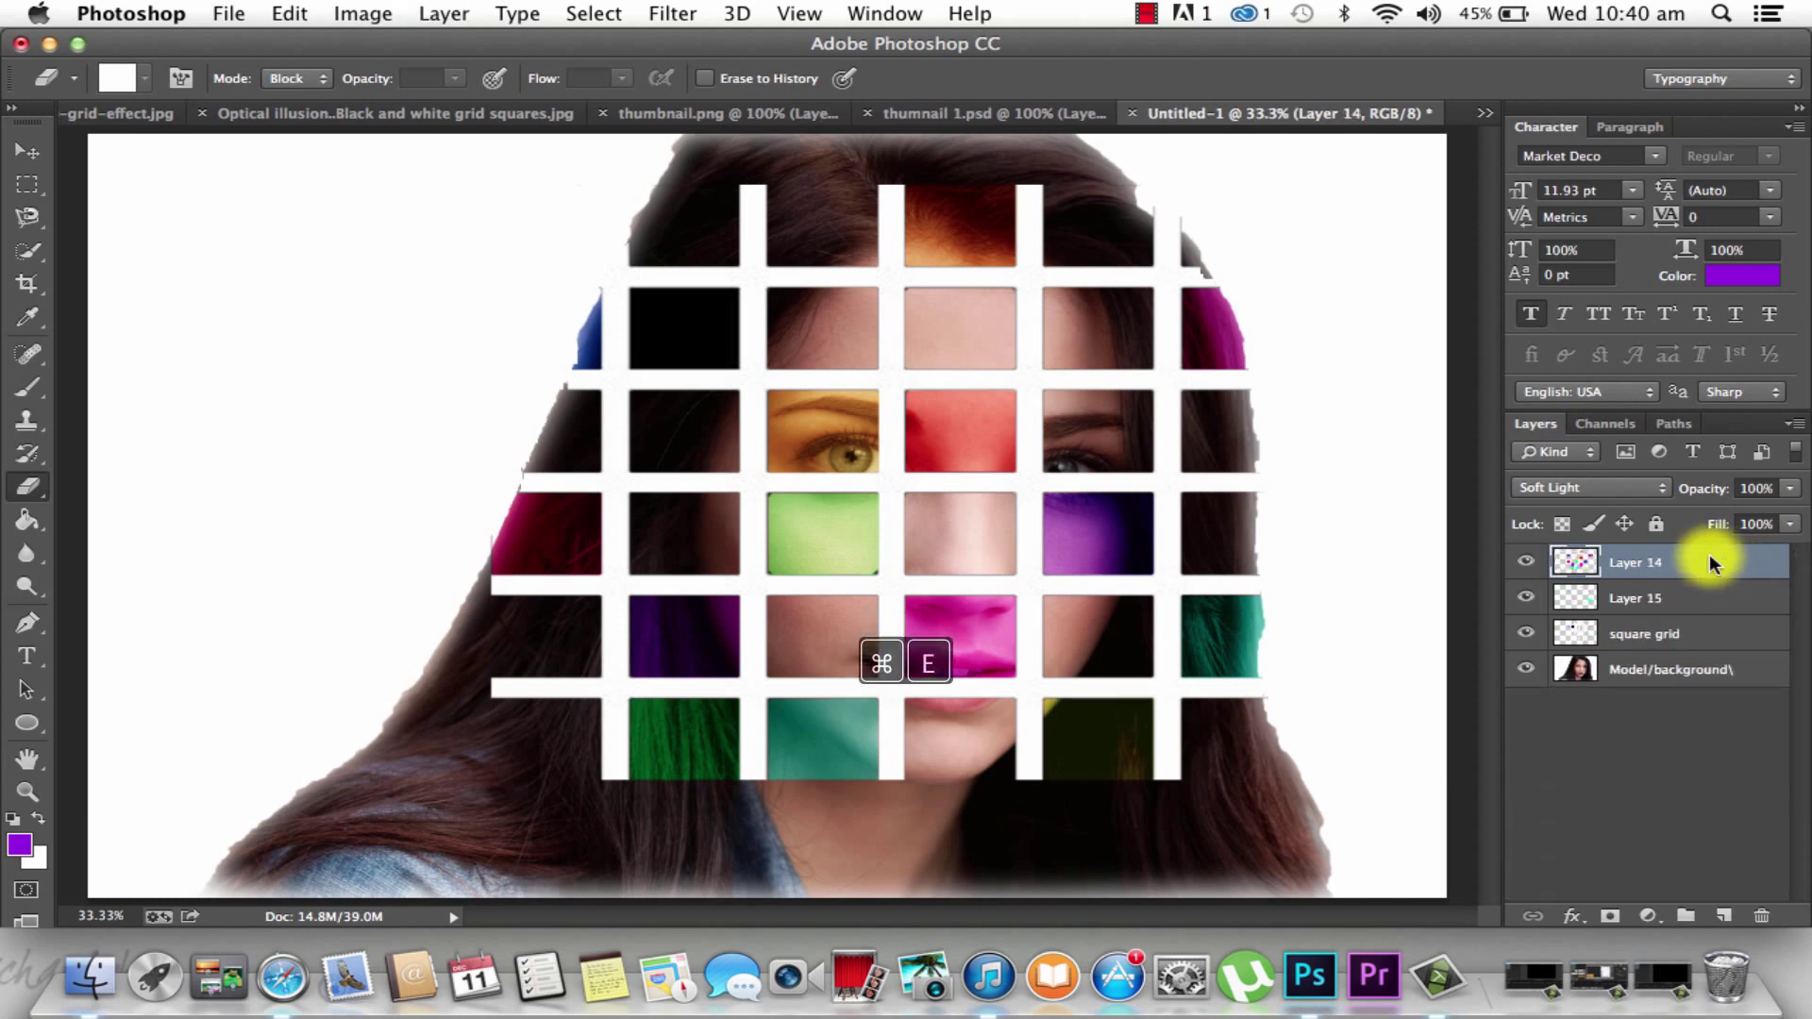
key("super+e")
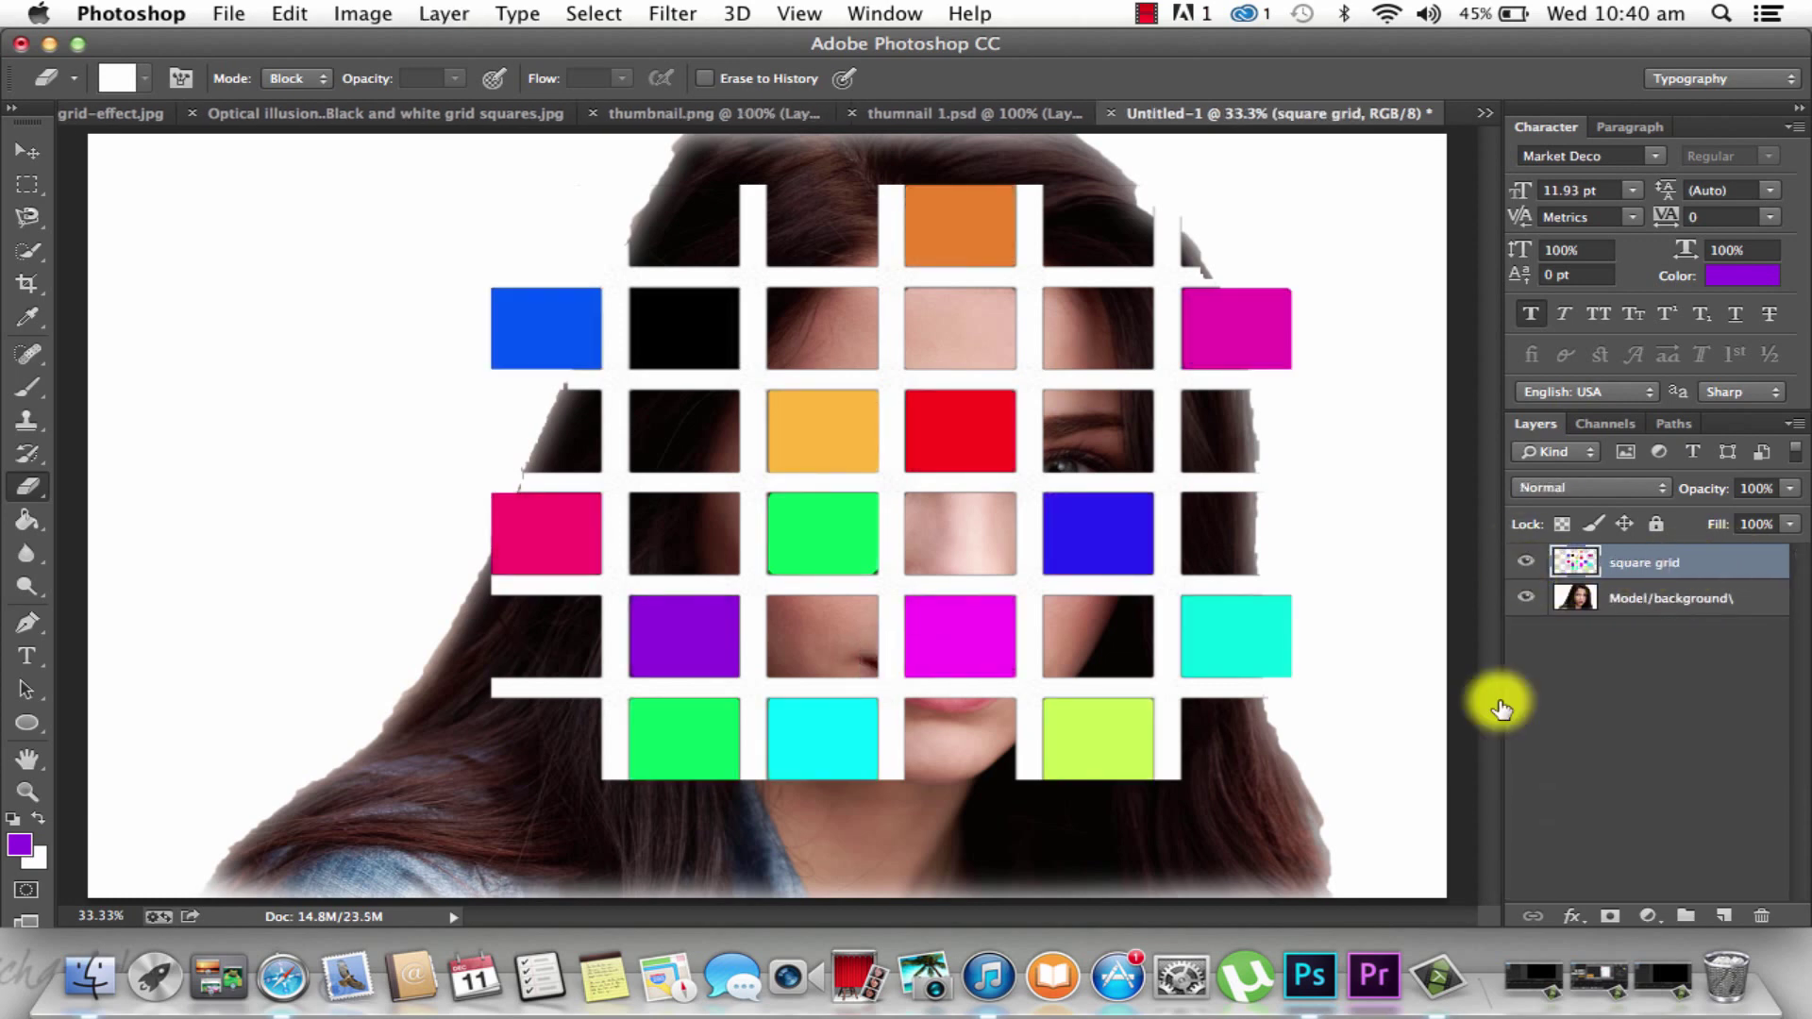
key("super+z")
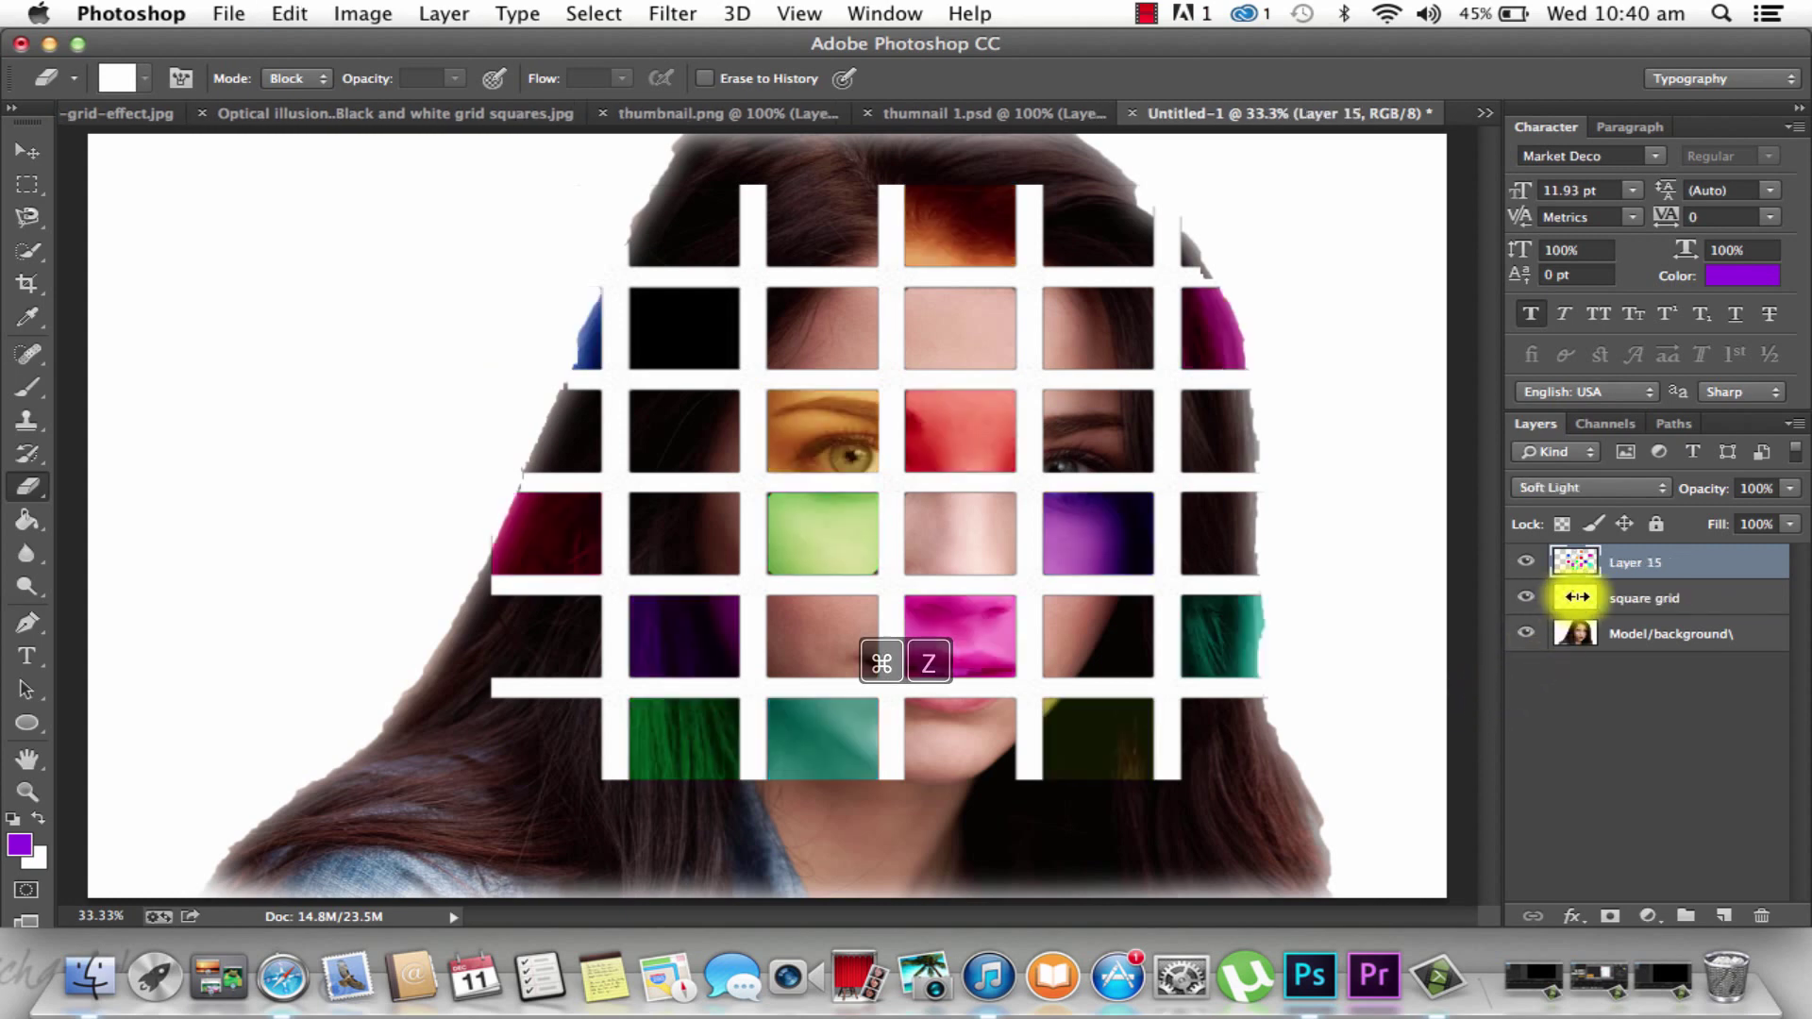
Blend the square grid layer in Soft Light and rename it 'white grid'
left_click(1690, 597)
left_click(1632, 487)
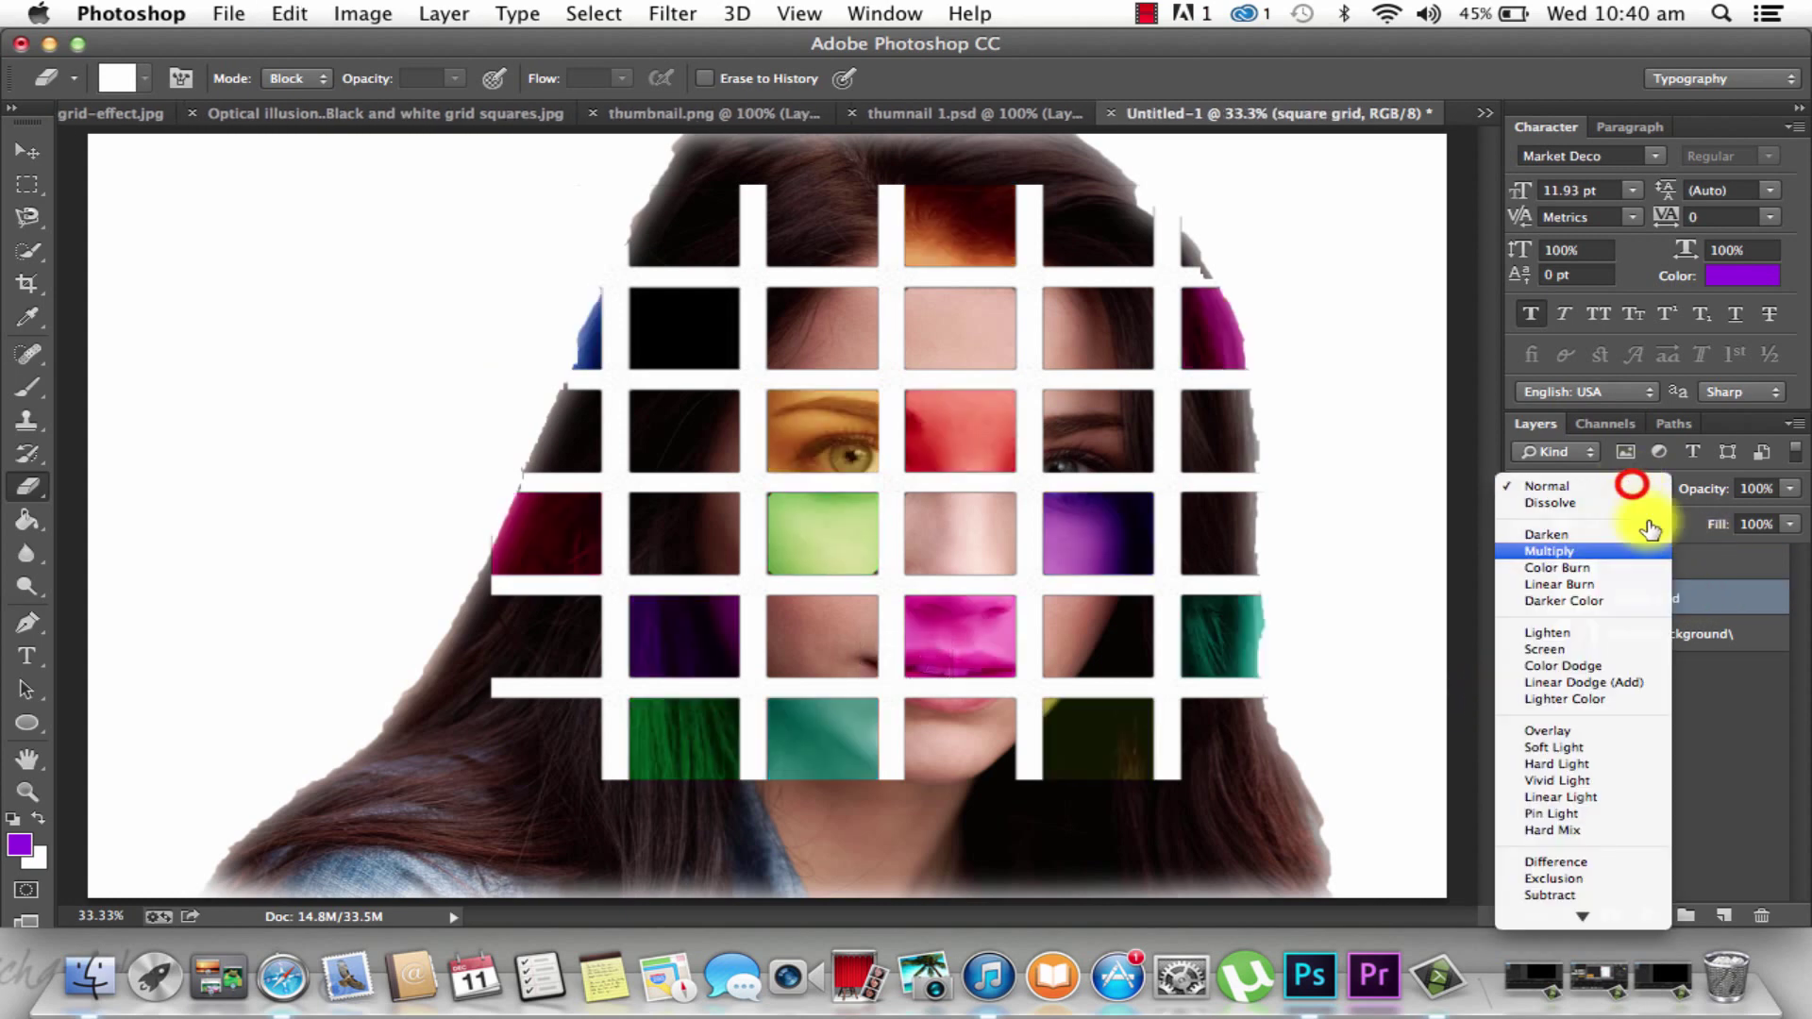
left_click(1538, 747)
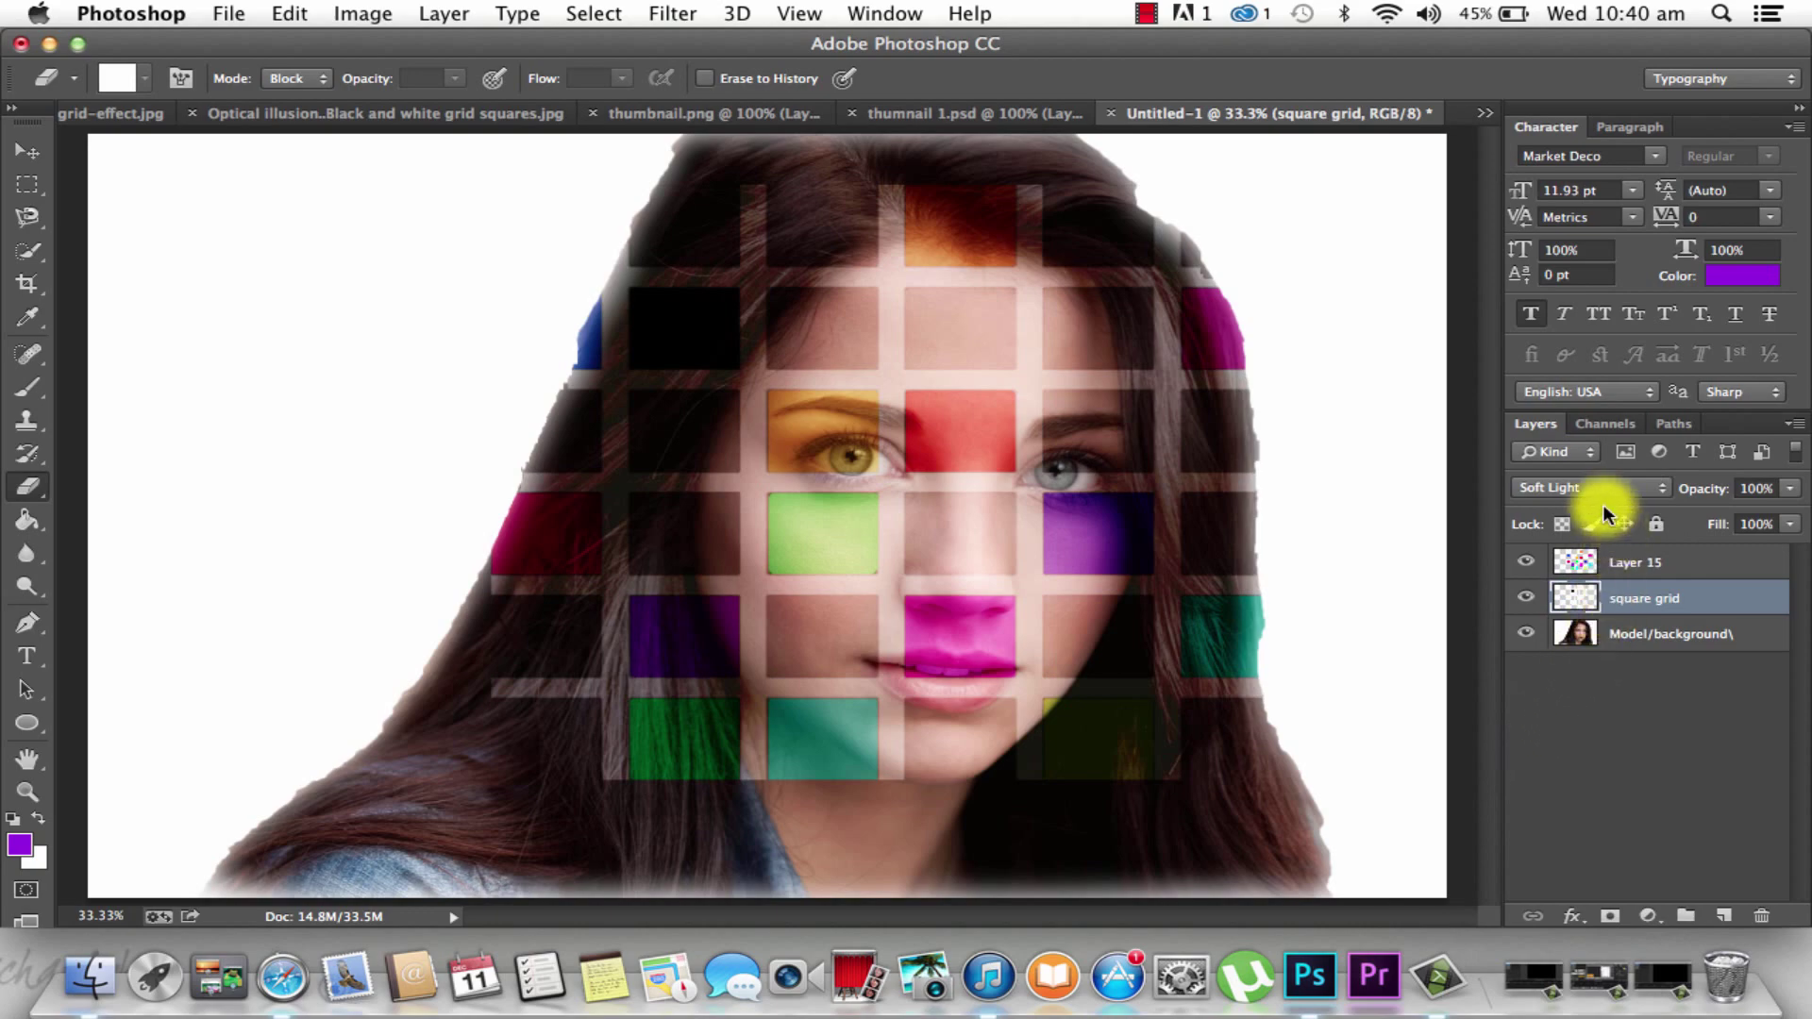
left_click(102, 113)
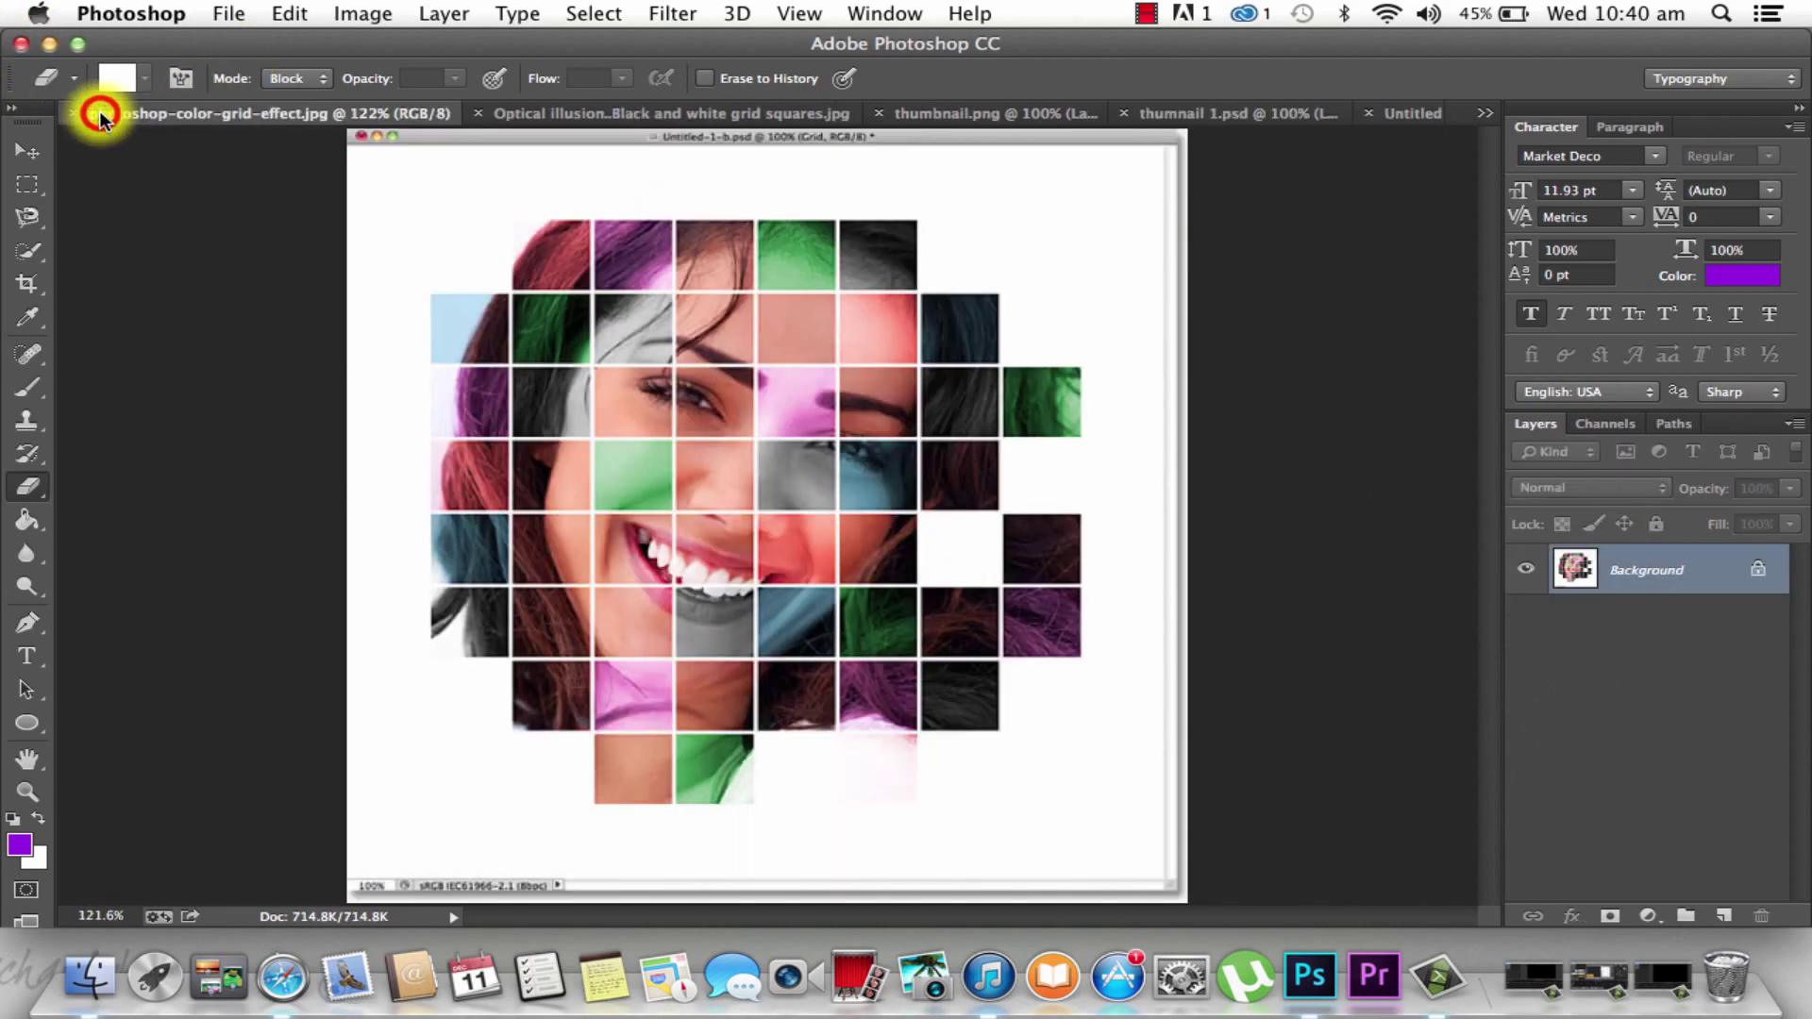
left_click(1420, 112)
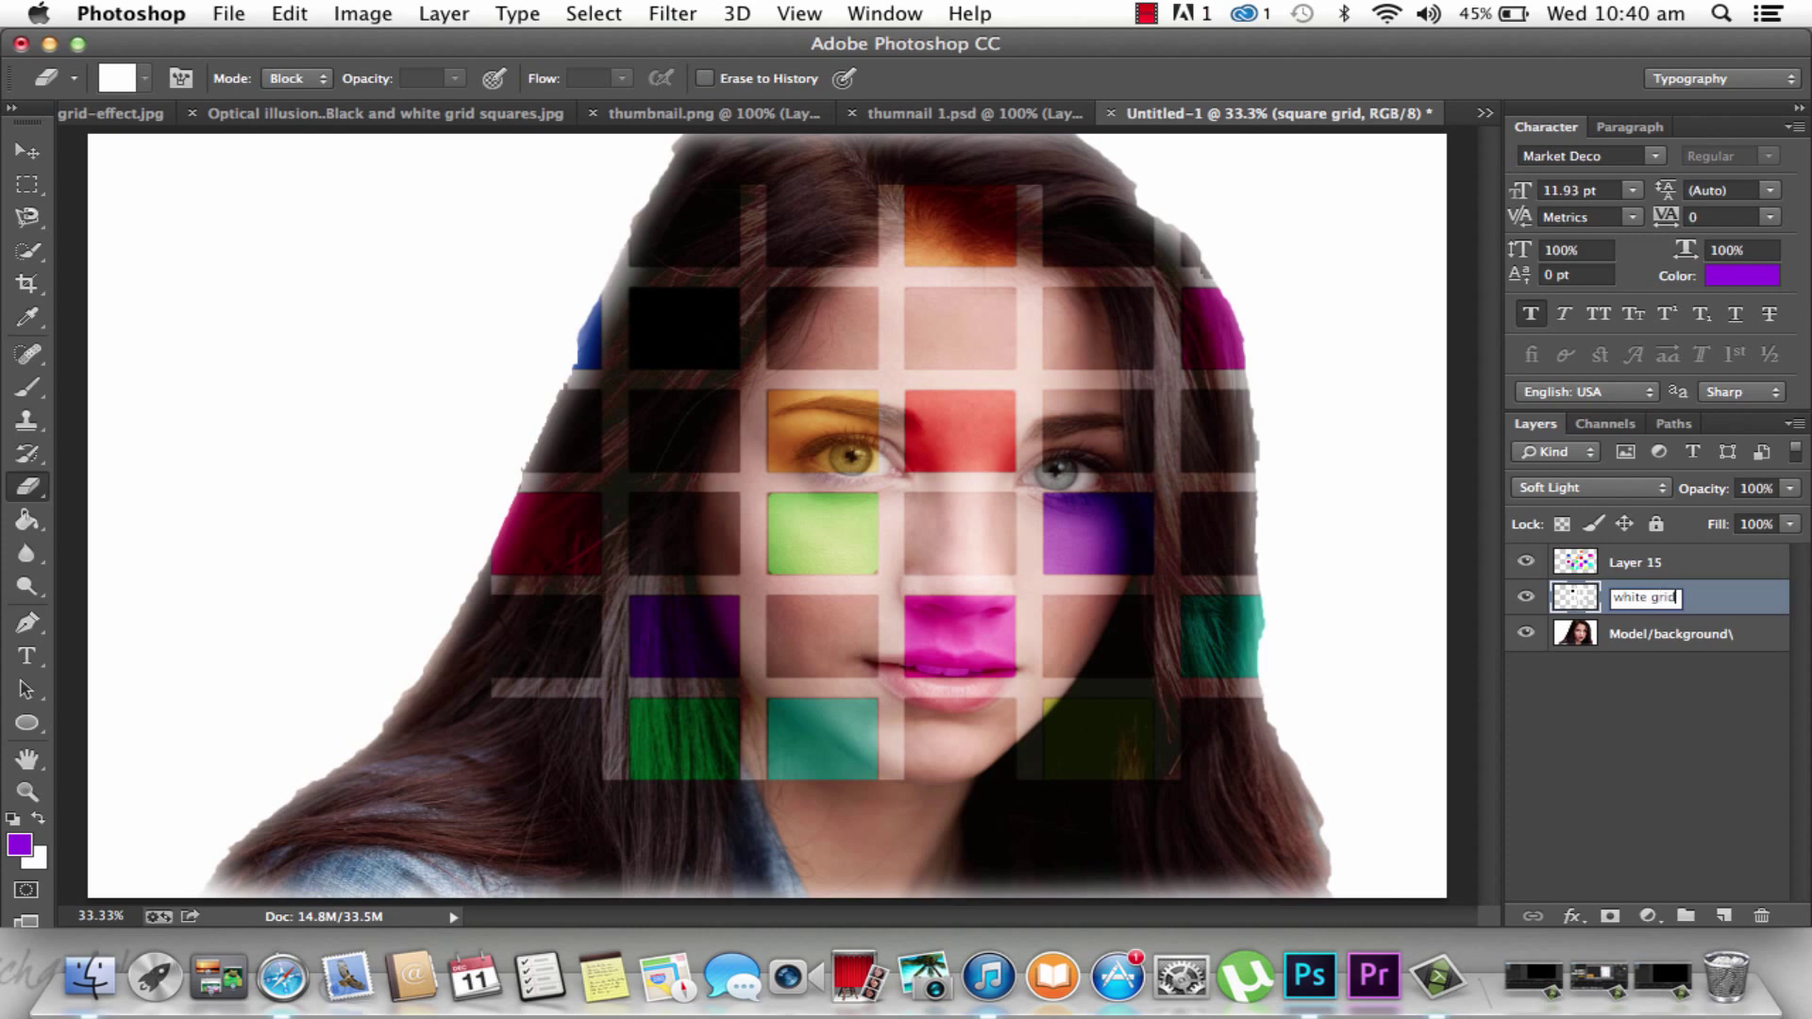
key("Return")
left_click(1576, 613)
left_click(1631, 489)
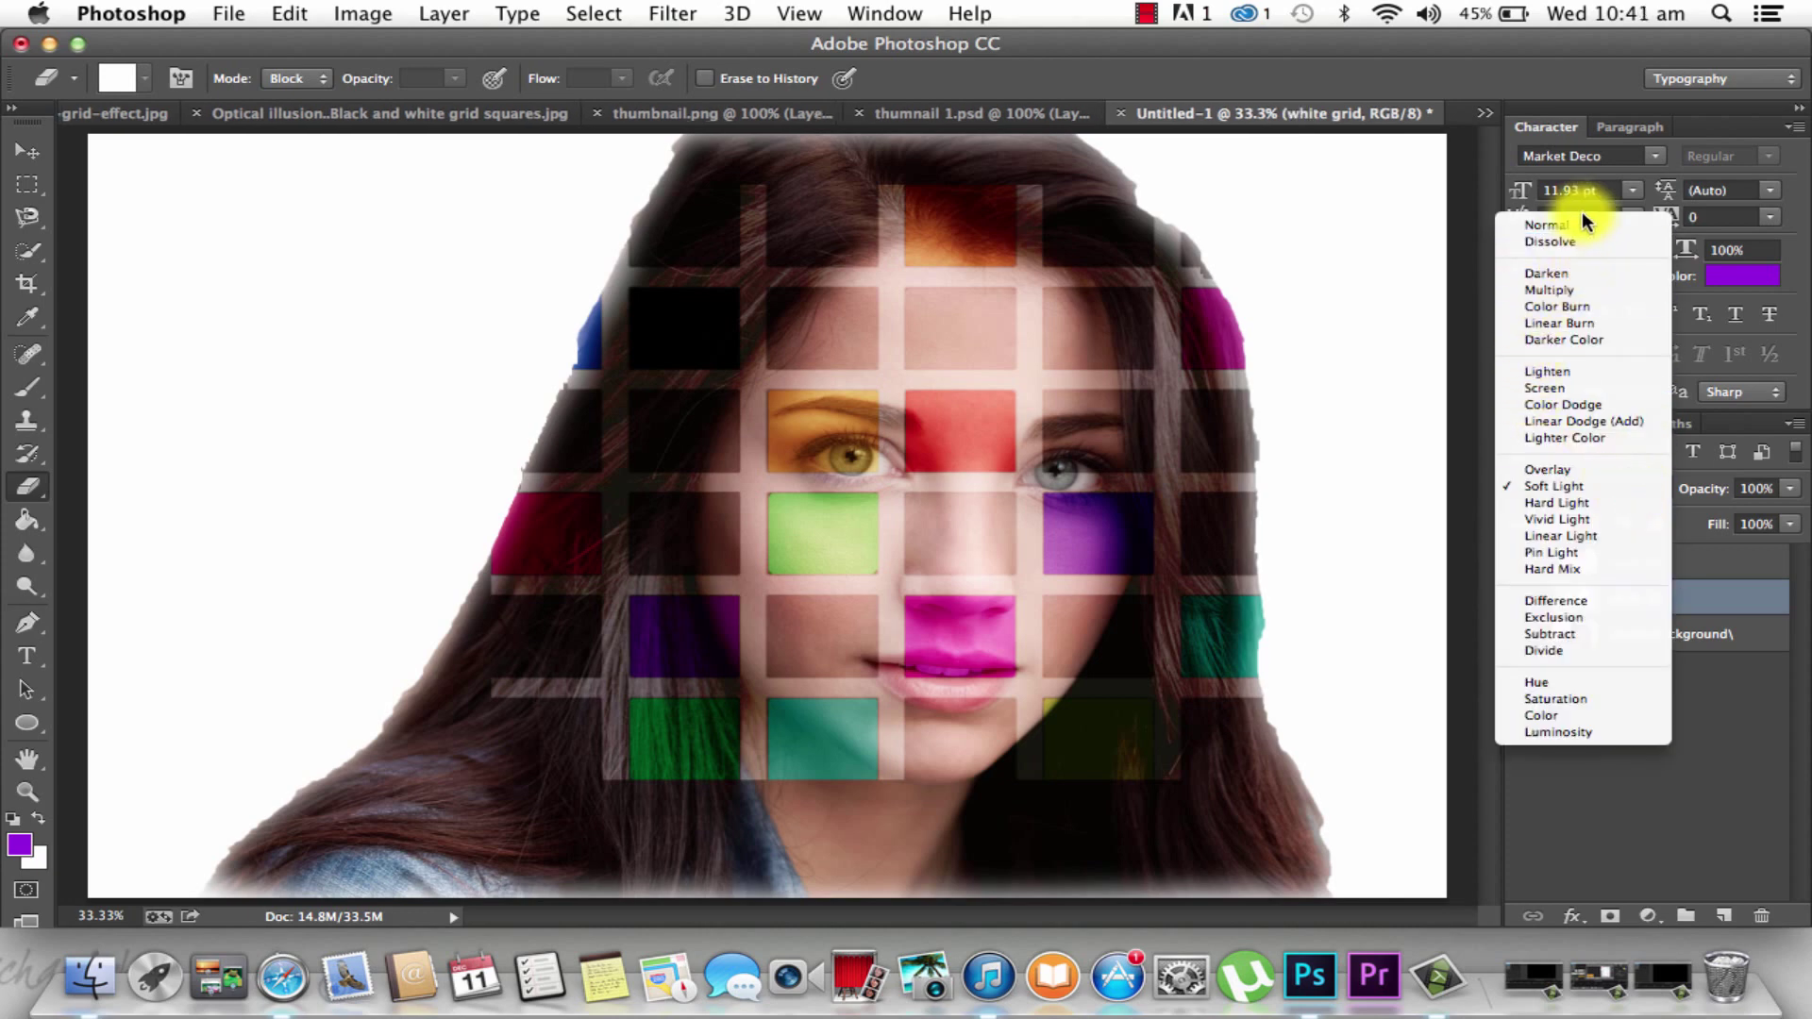
Set the white grid back to Normal blending and work on the Model/background layer
left_click(1582, 223)
left_click(1687, 632)
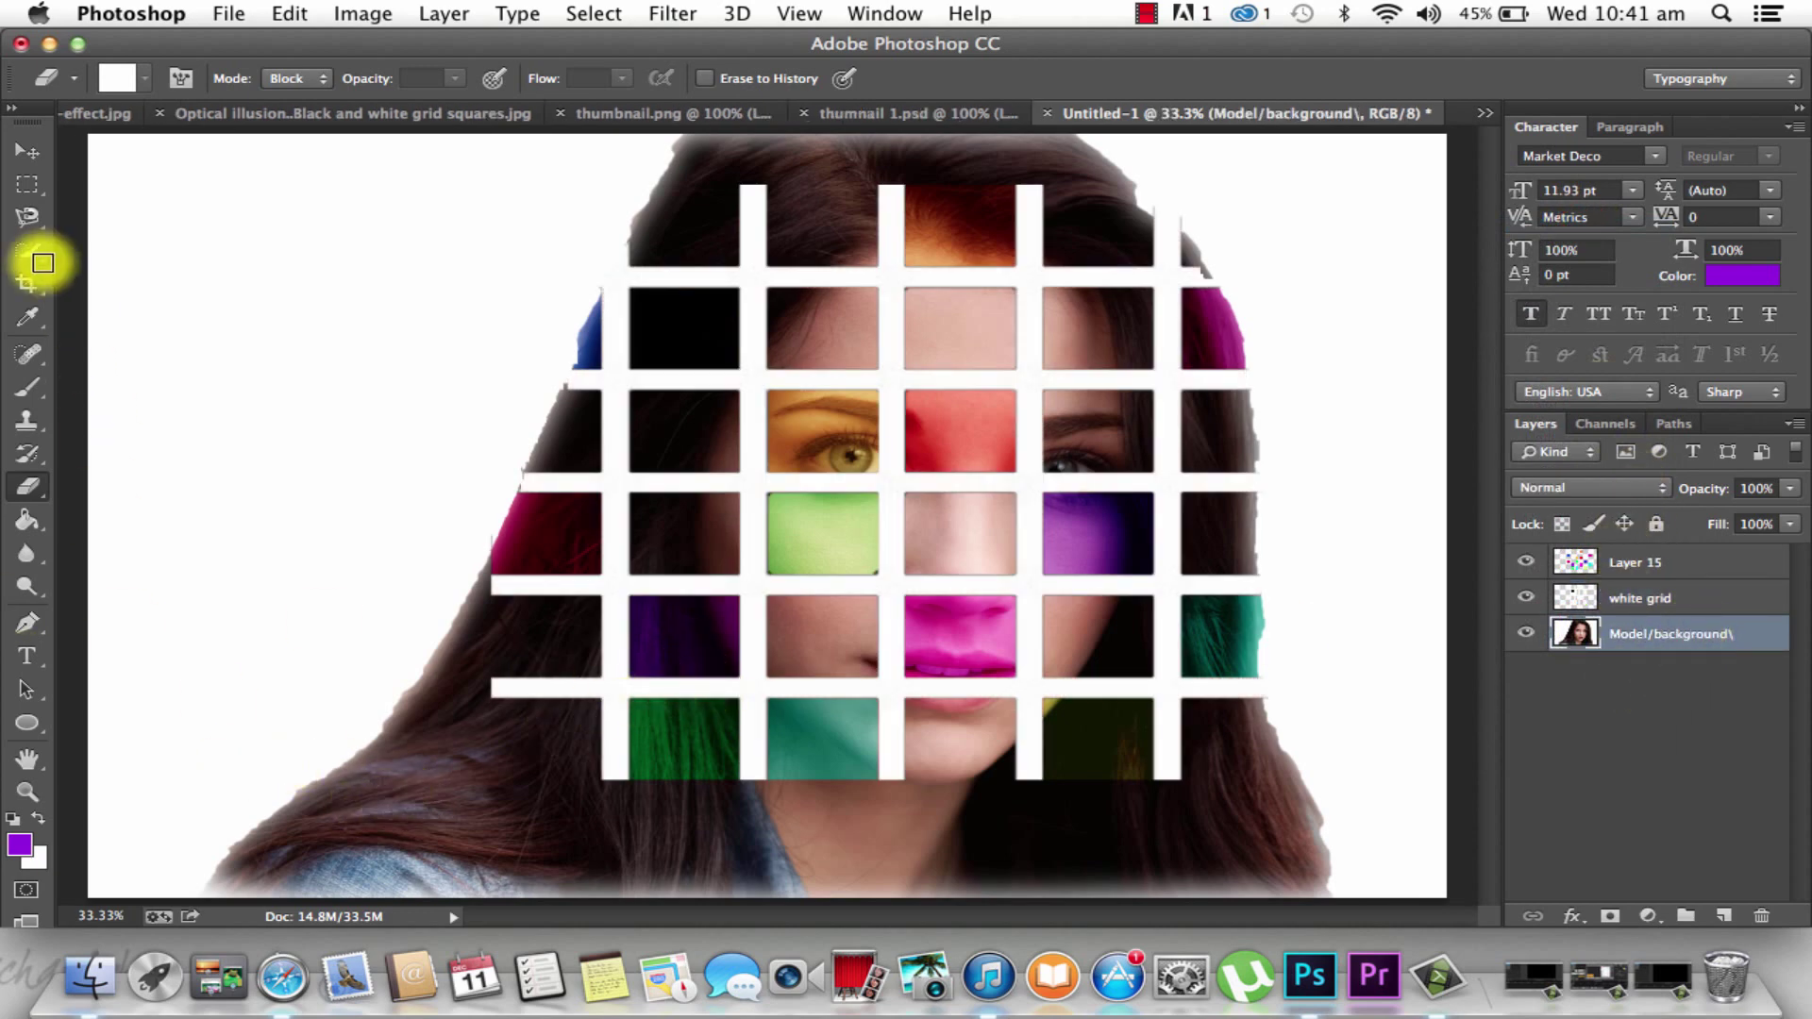
left_click(29, 253)
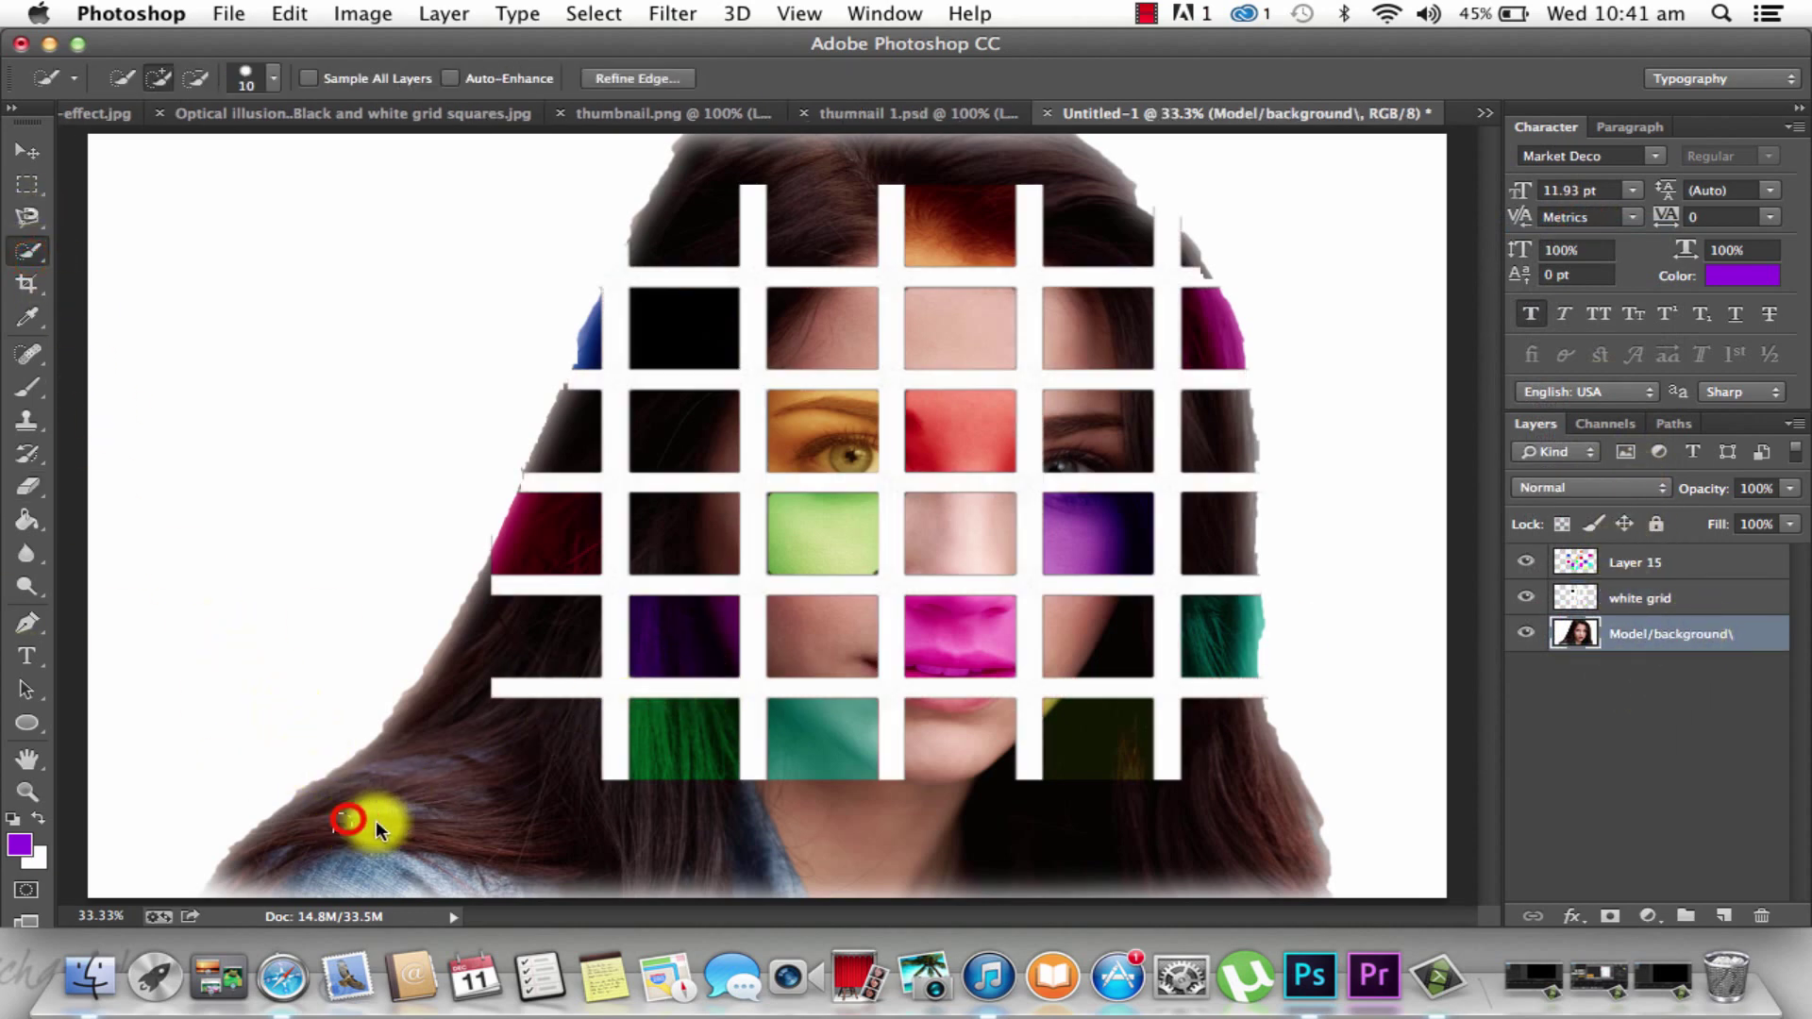
Quick-select and delete the lower-left hair and shoulder patches to transparency
mouse_move(485, 781)
left_mouse_down()
mouse_move(536, 862)
mouse_move(555, 805)
mouse_move(475, 752)
mouse_move(460, 768)
mouse_move(392, 740)
left_mouse_up()
key("Delete")
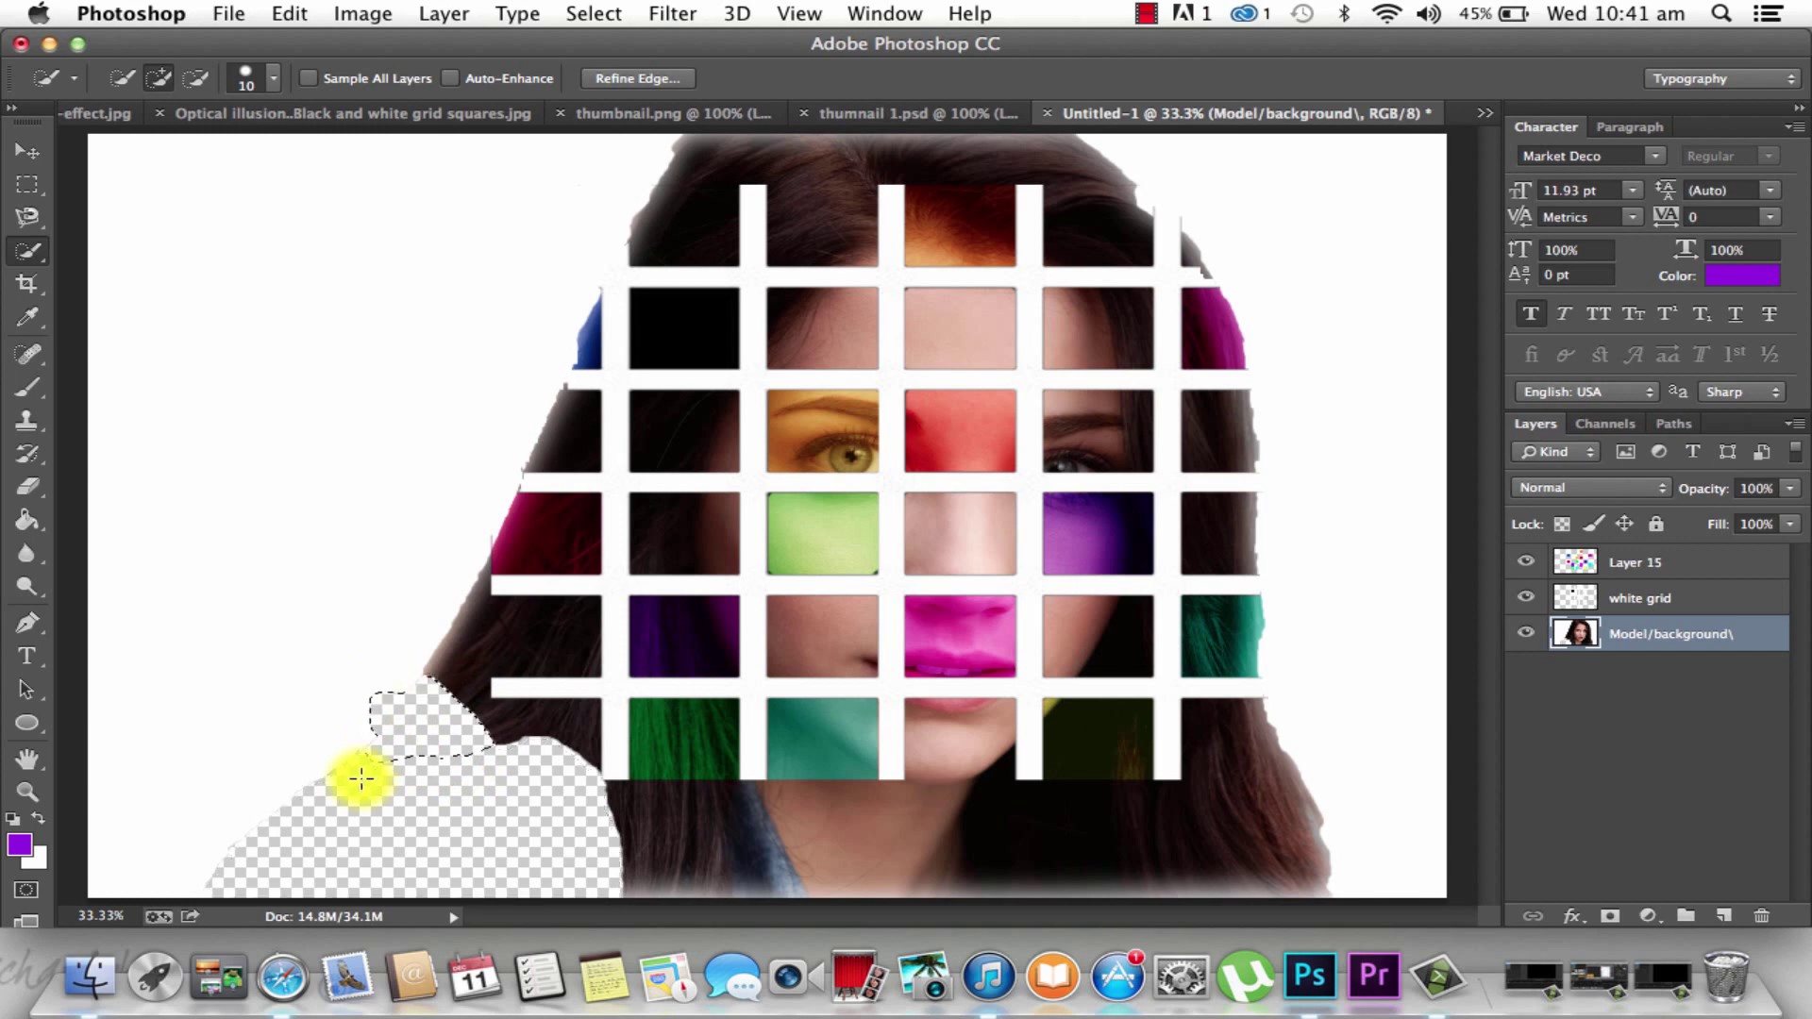
key("Delete")
key("ctrl+d")
mouse_move(499, 735)
left_mouse_down()
mouse_move(583, 716)
mouse_move(567, 759)
mouse_move(551, 725)
mouse_move(491, 720)
mouse_move(594, 703)
mouse_move(575, 706)
mouse_move(618, 767)
left_mouse_up()
key("Delete")
key("ctrl+d")
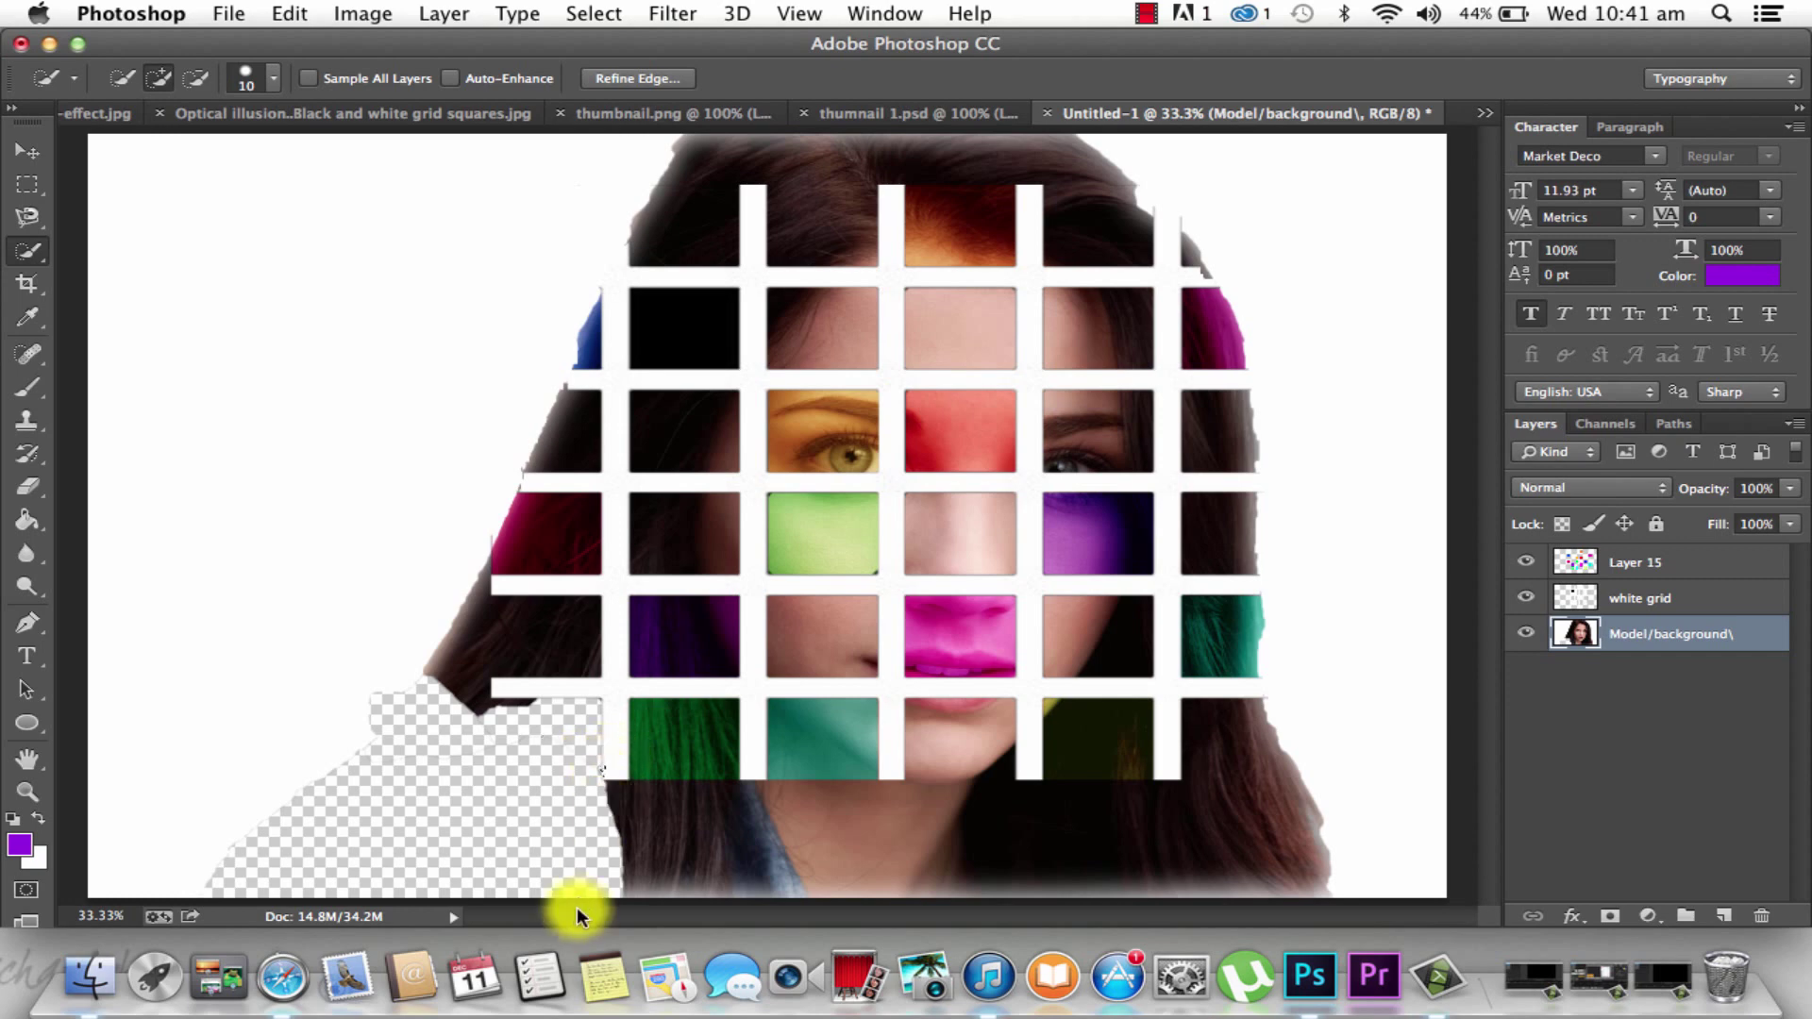
mouse_move(600, 852)
left_mouse_down()
mouse_move(1327, 805)
mouse_move(1237, 769)
left_mouse_up()
key("super+z")
key("super+z")
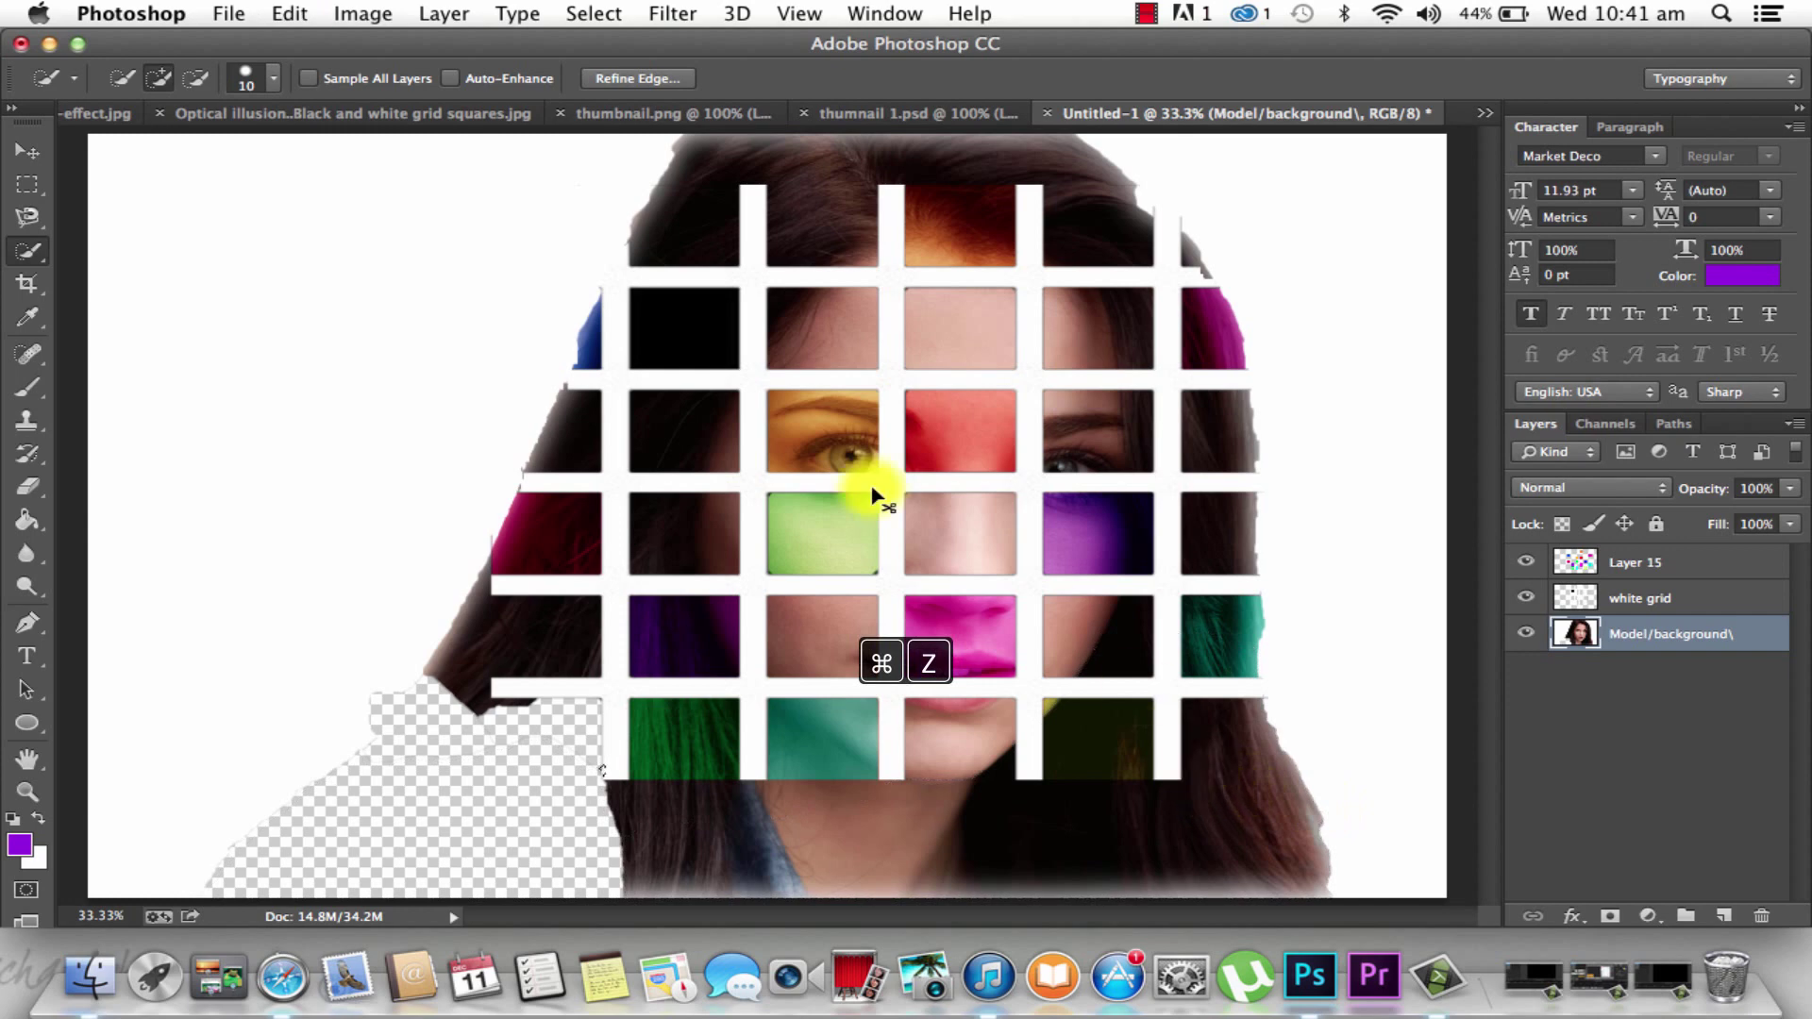
Trace the grid outline with the Magnetic Lasso, invert it, and delete the portrait outside
left_click(42, 217)
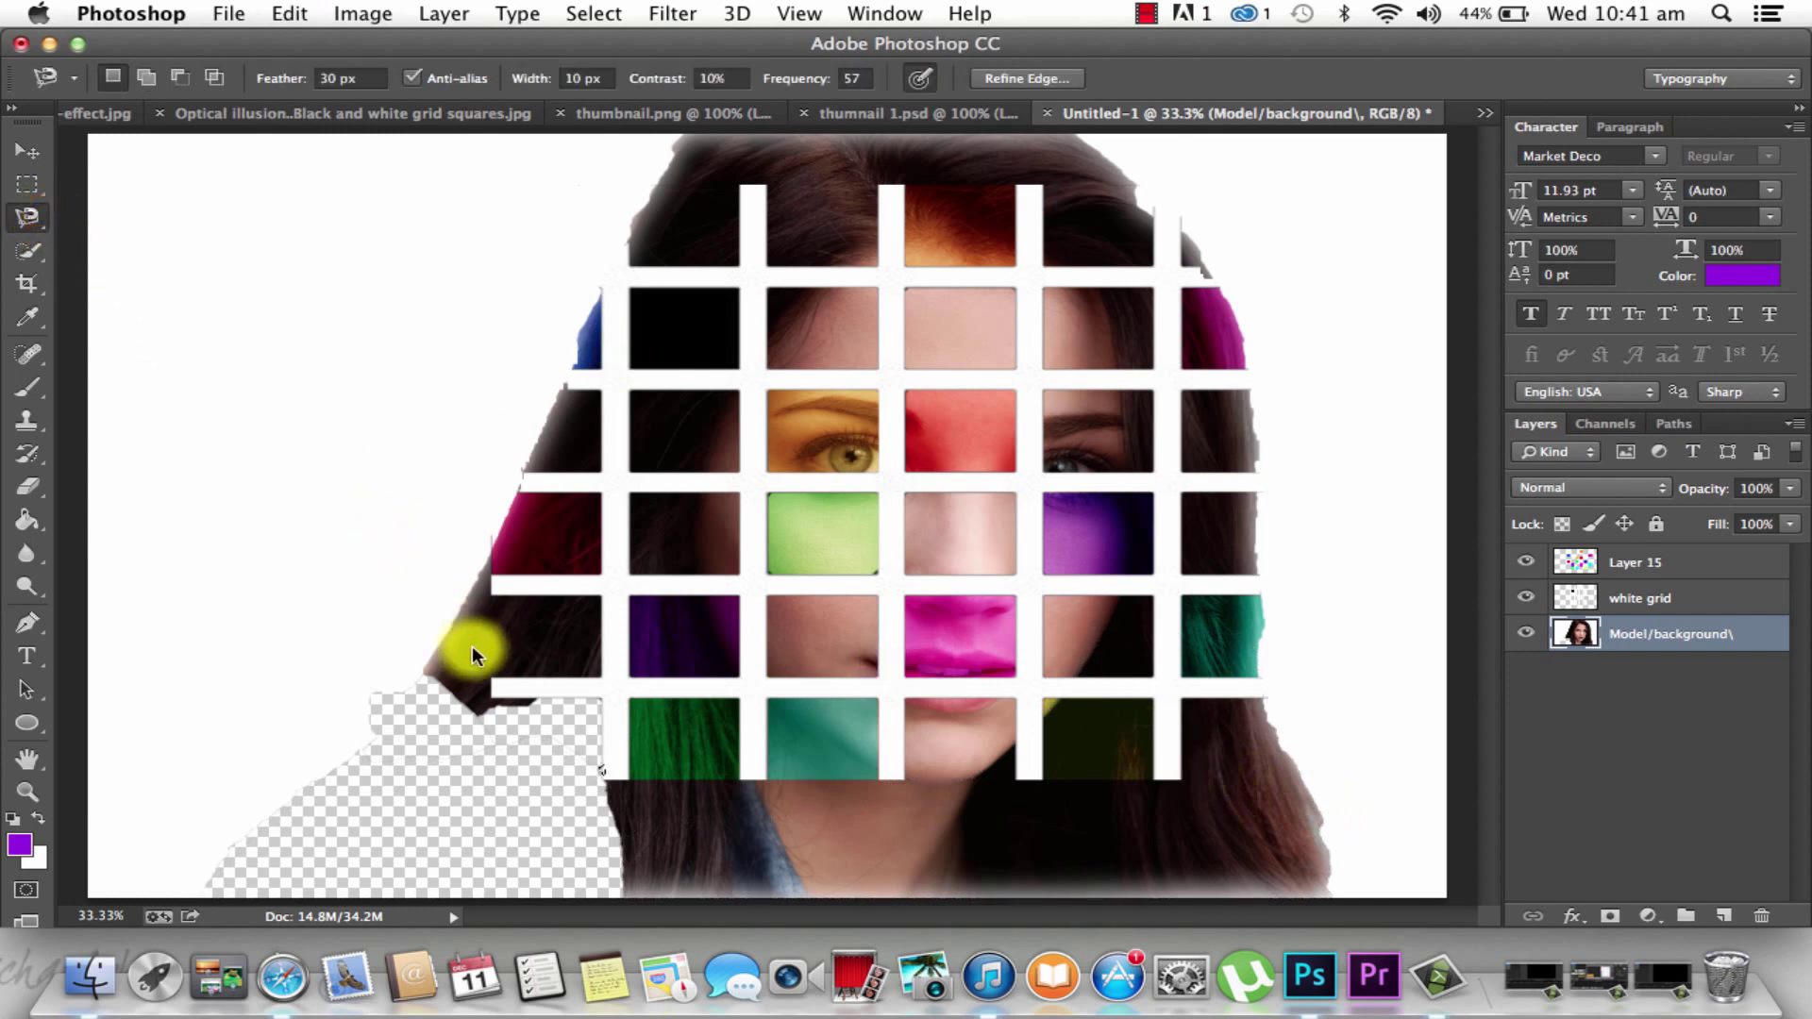
left_click(529, 699)
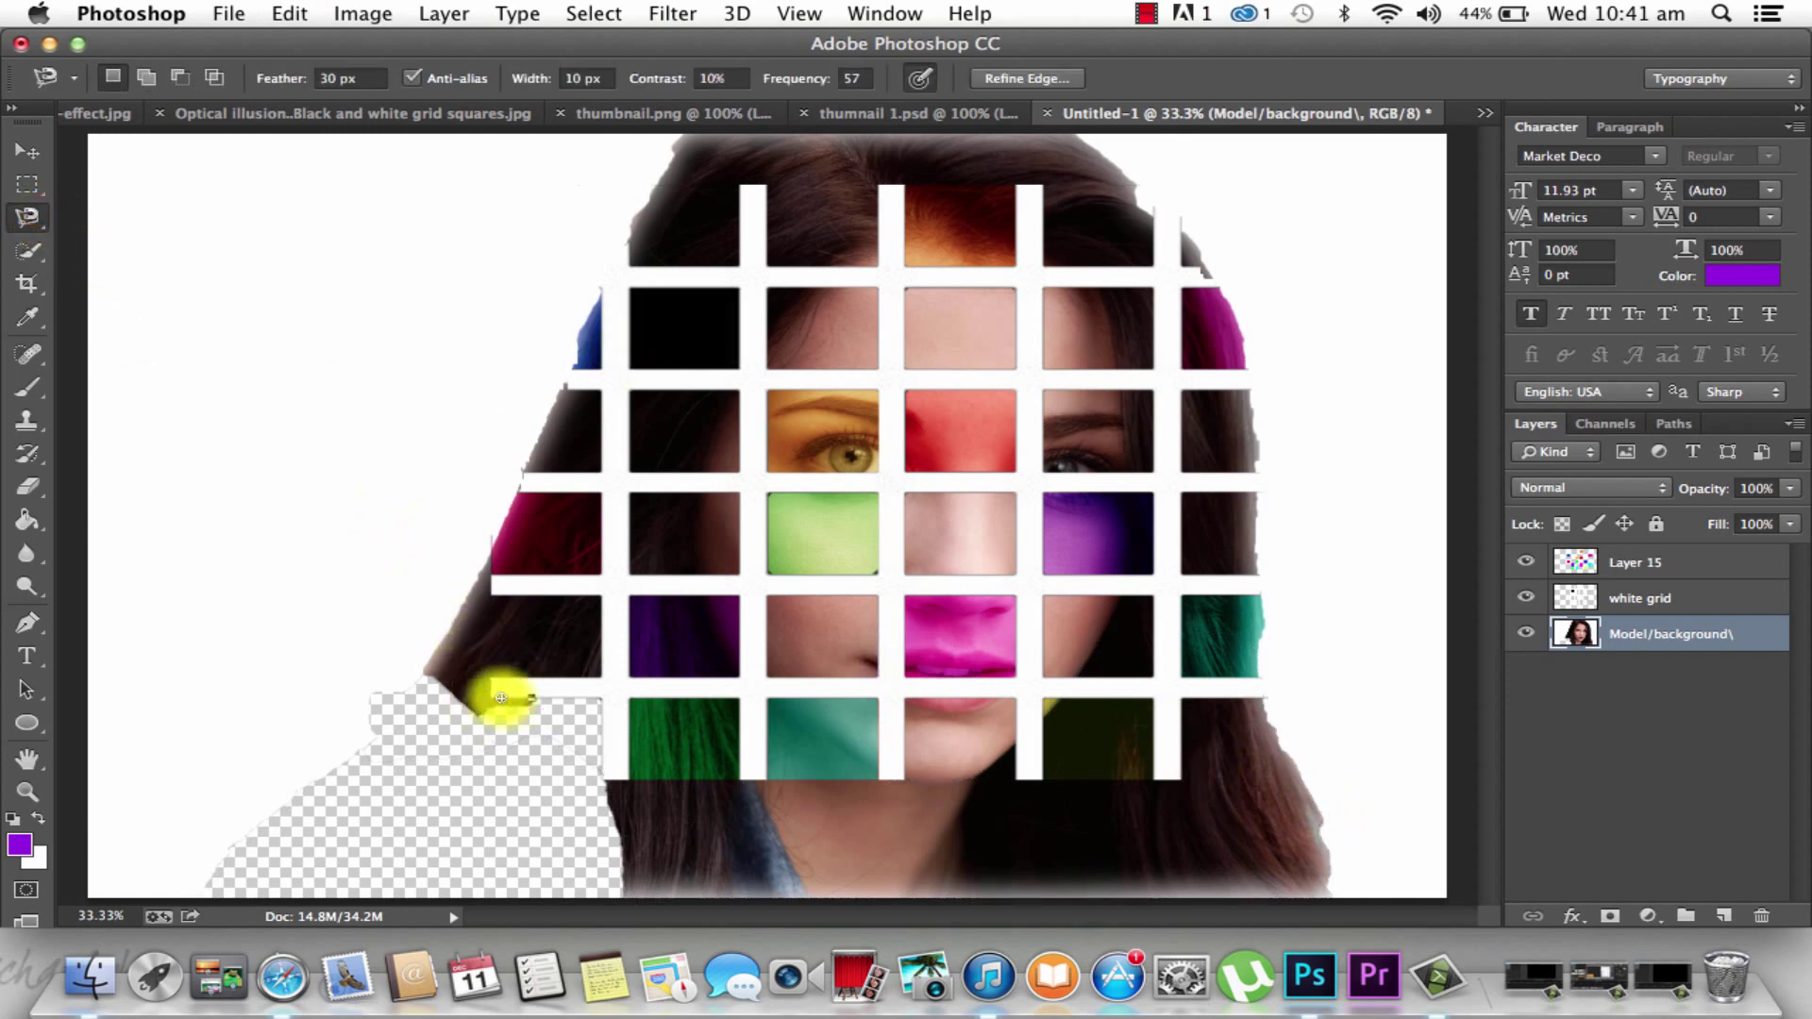
left_click(544, 698)
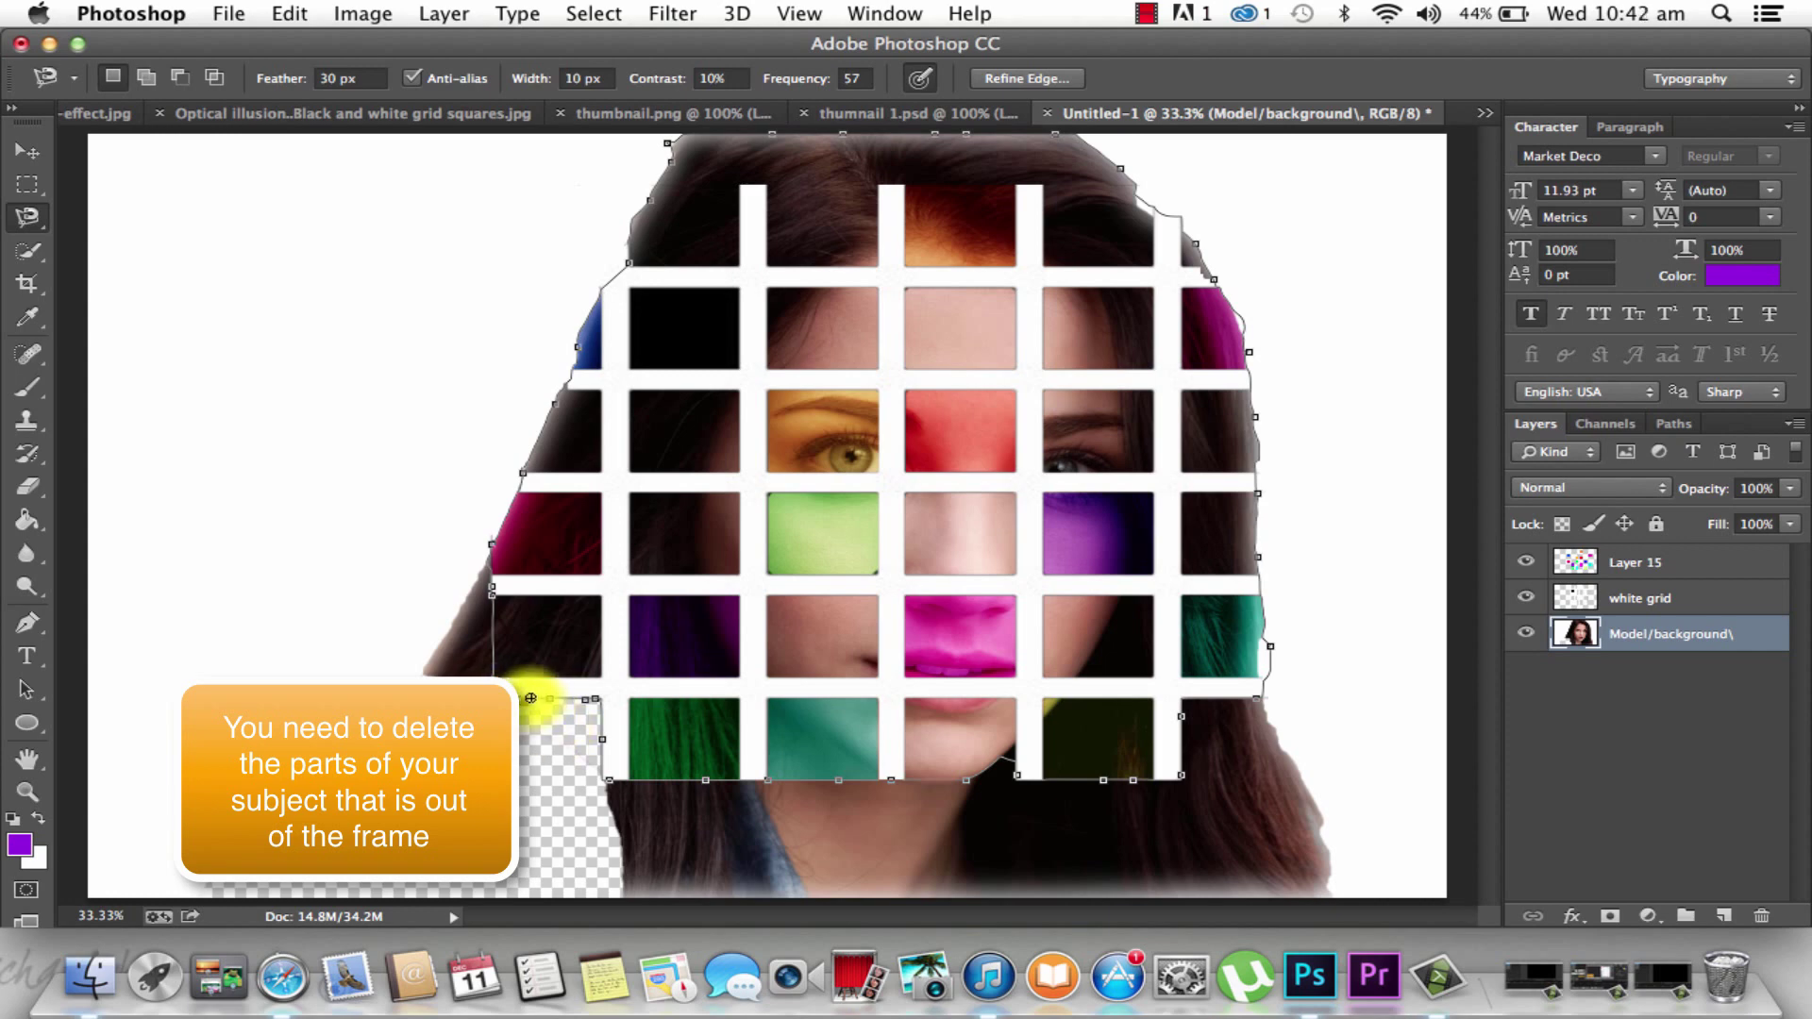
left_click(531, 699)
right_click(530, 699)
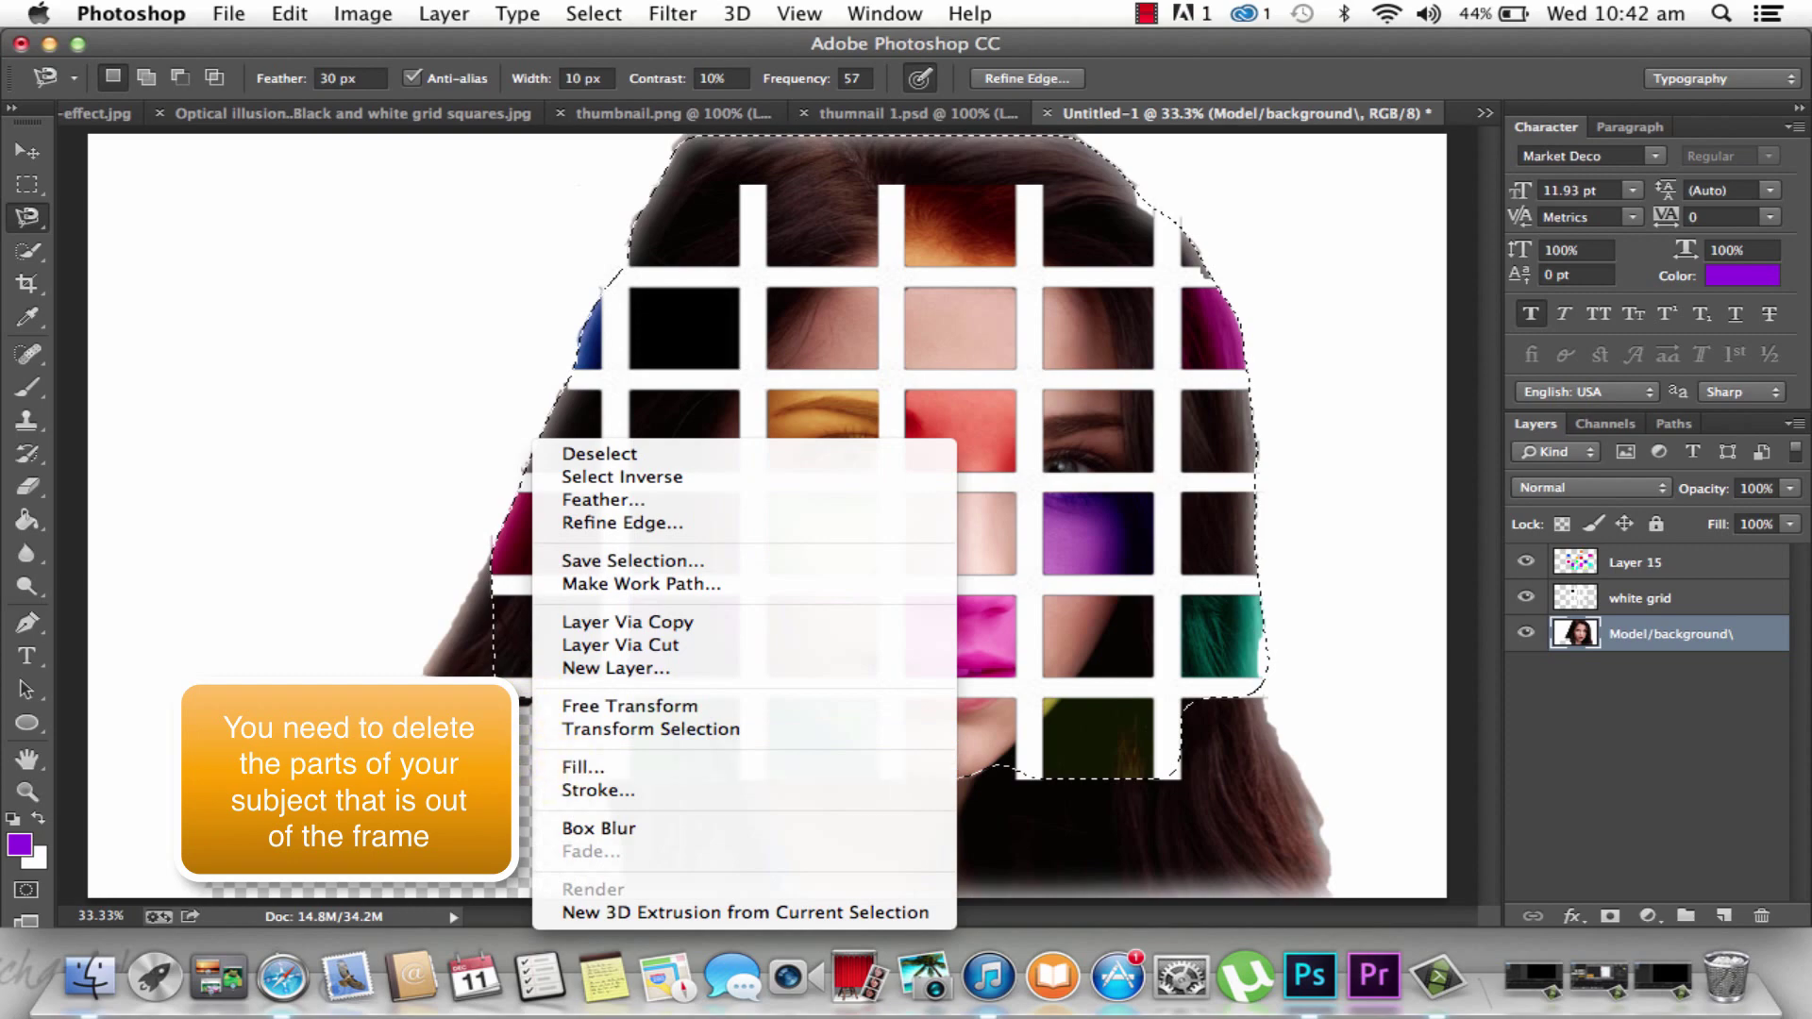
left_click(449, 671)
key("Delete")
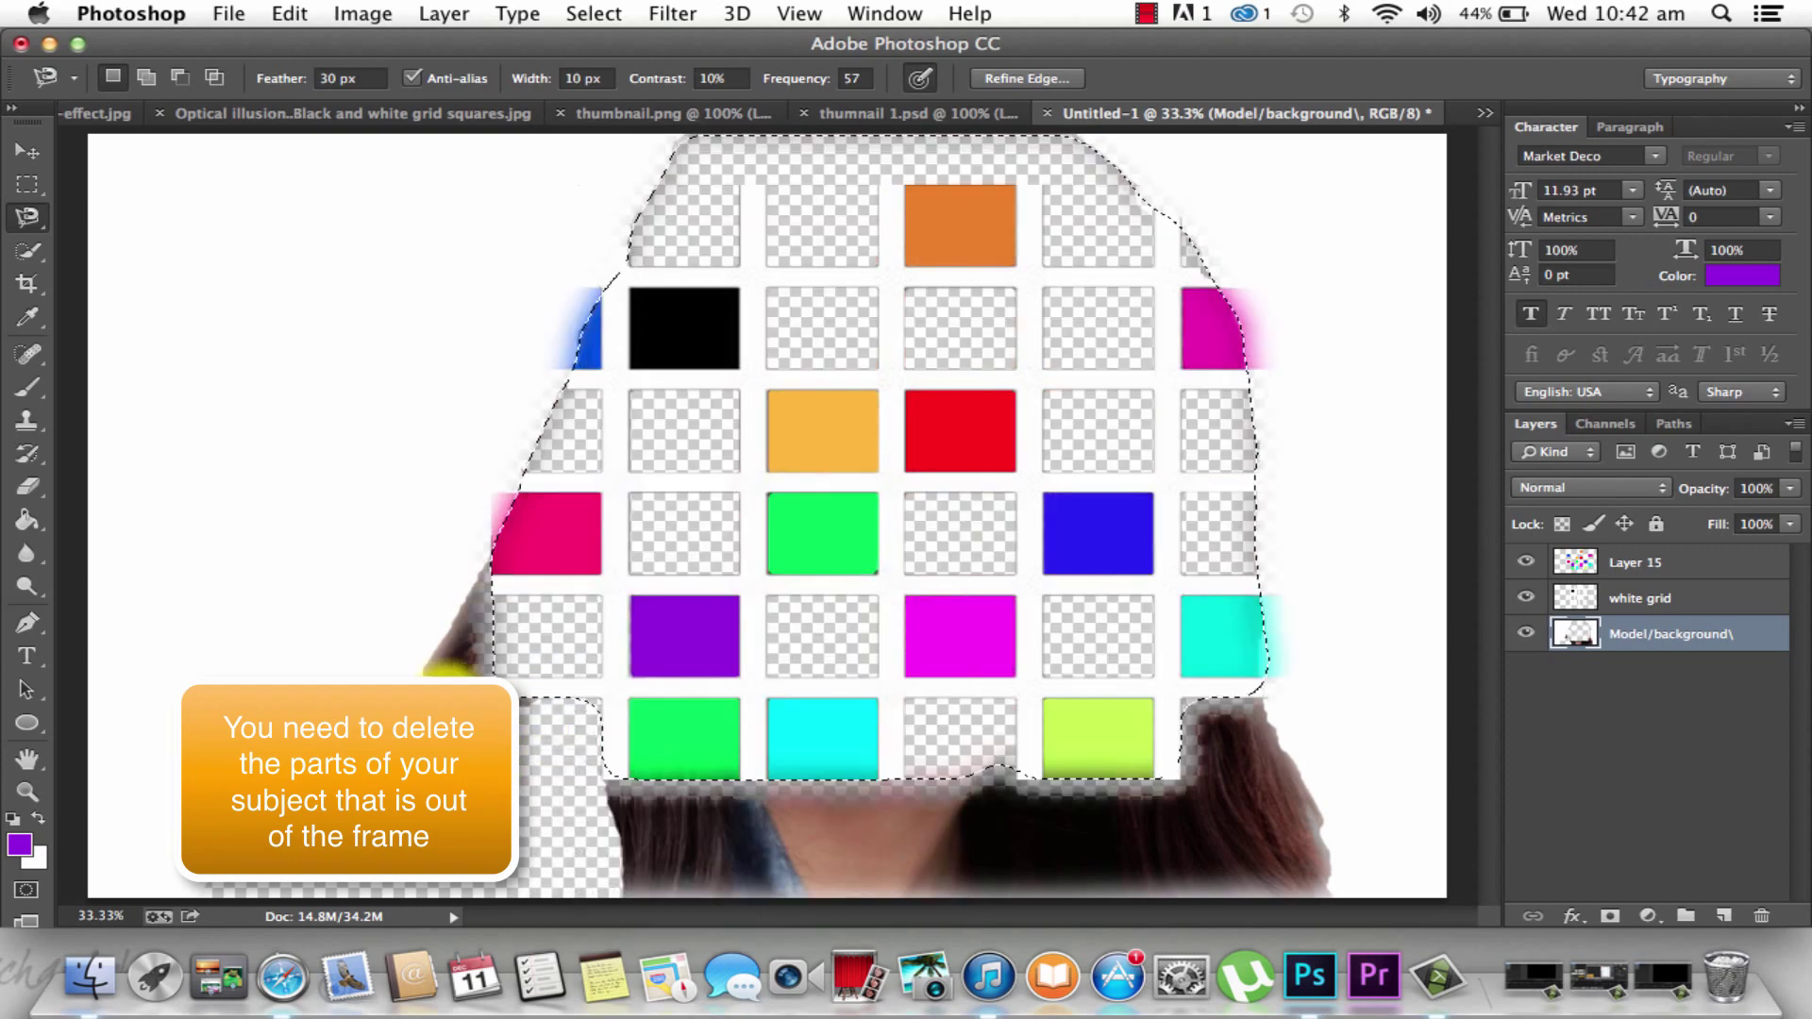
key("super+z")
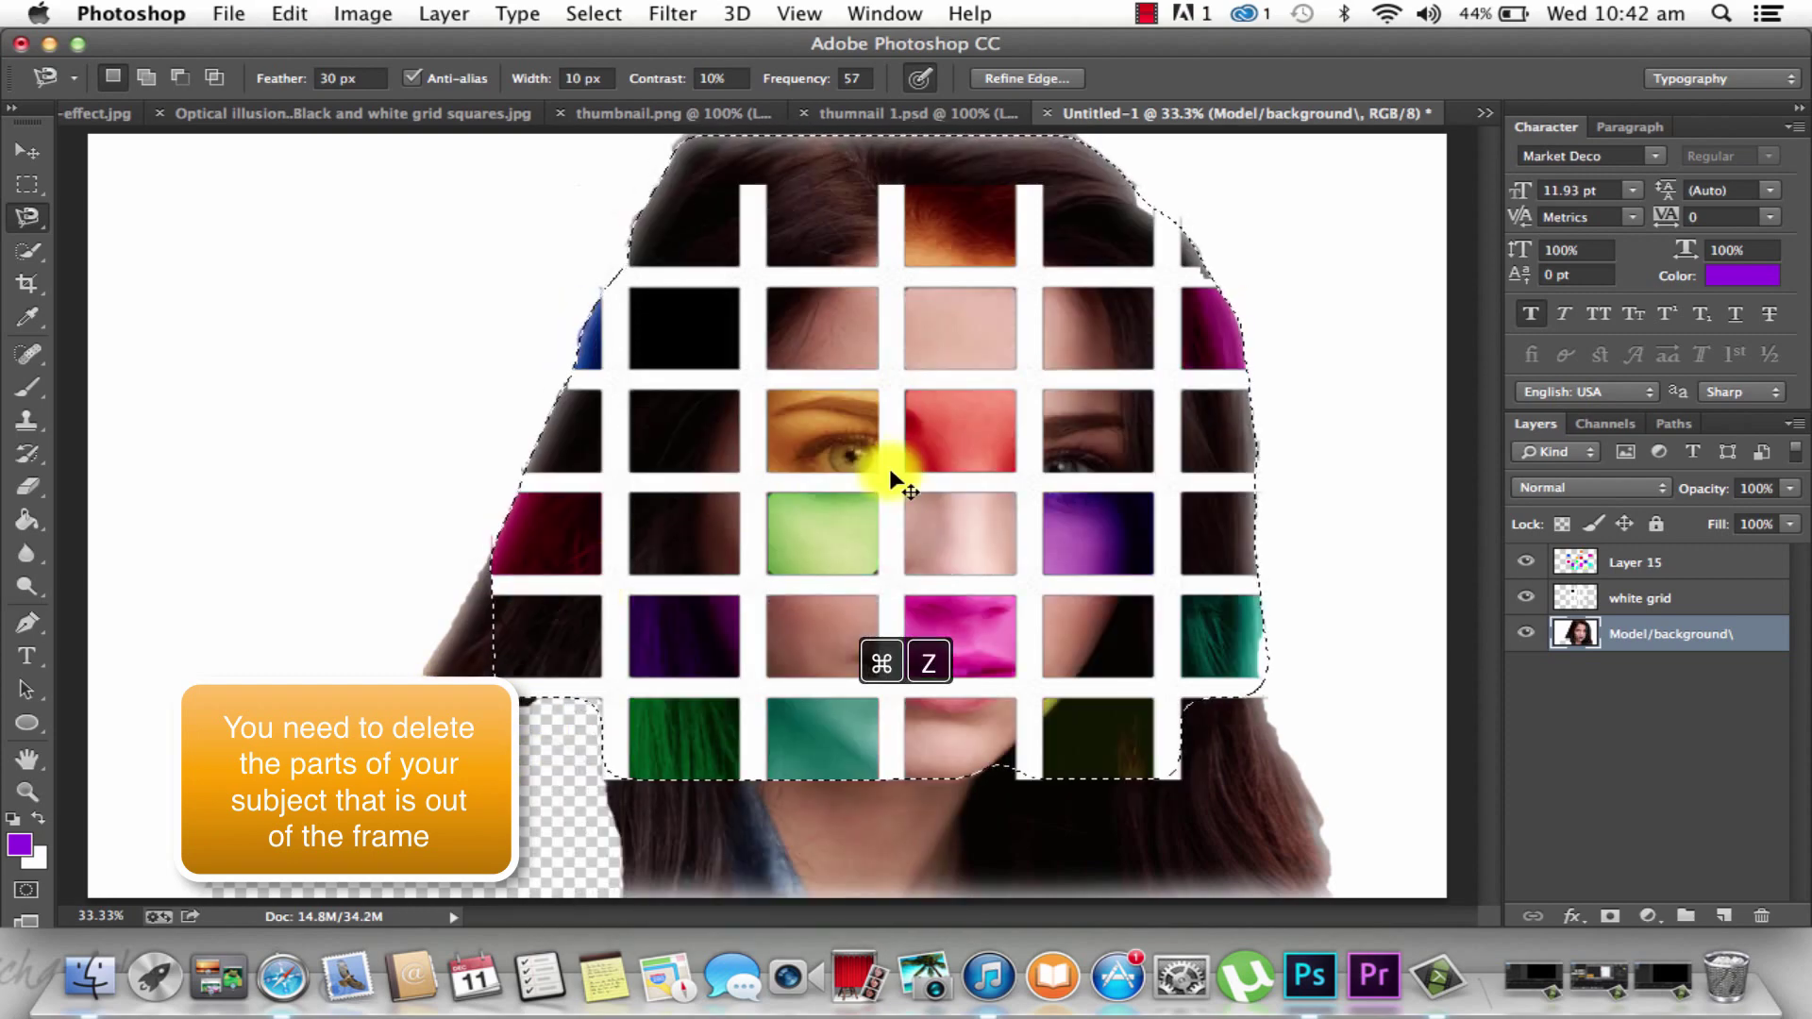
key("shift+super+i")
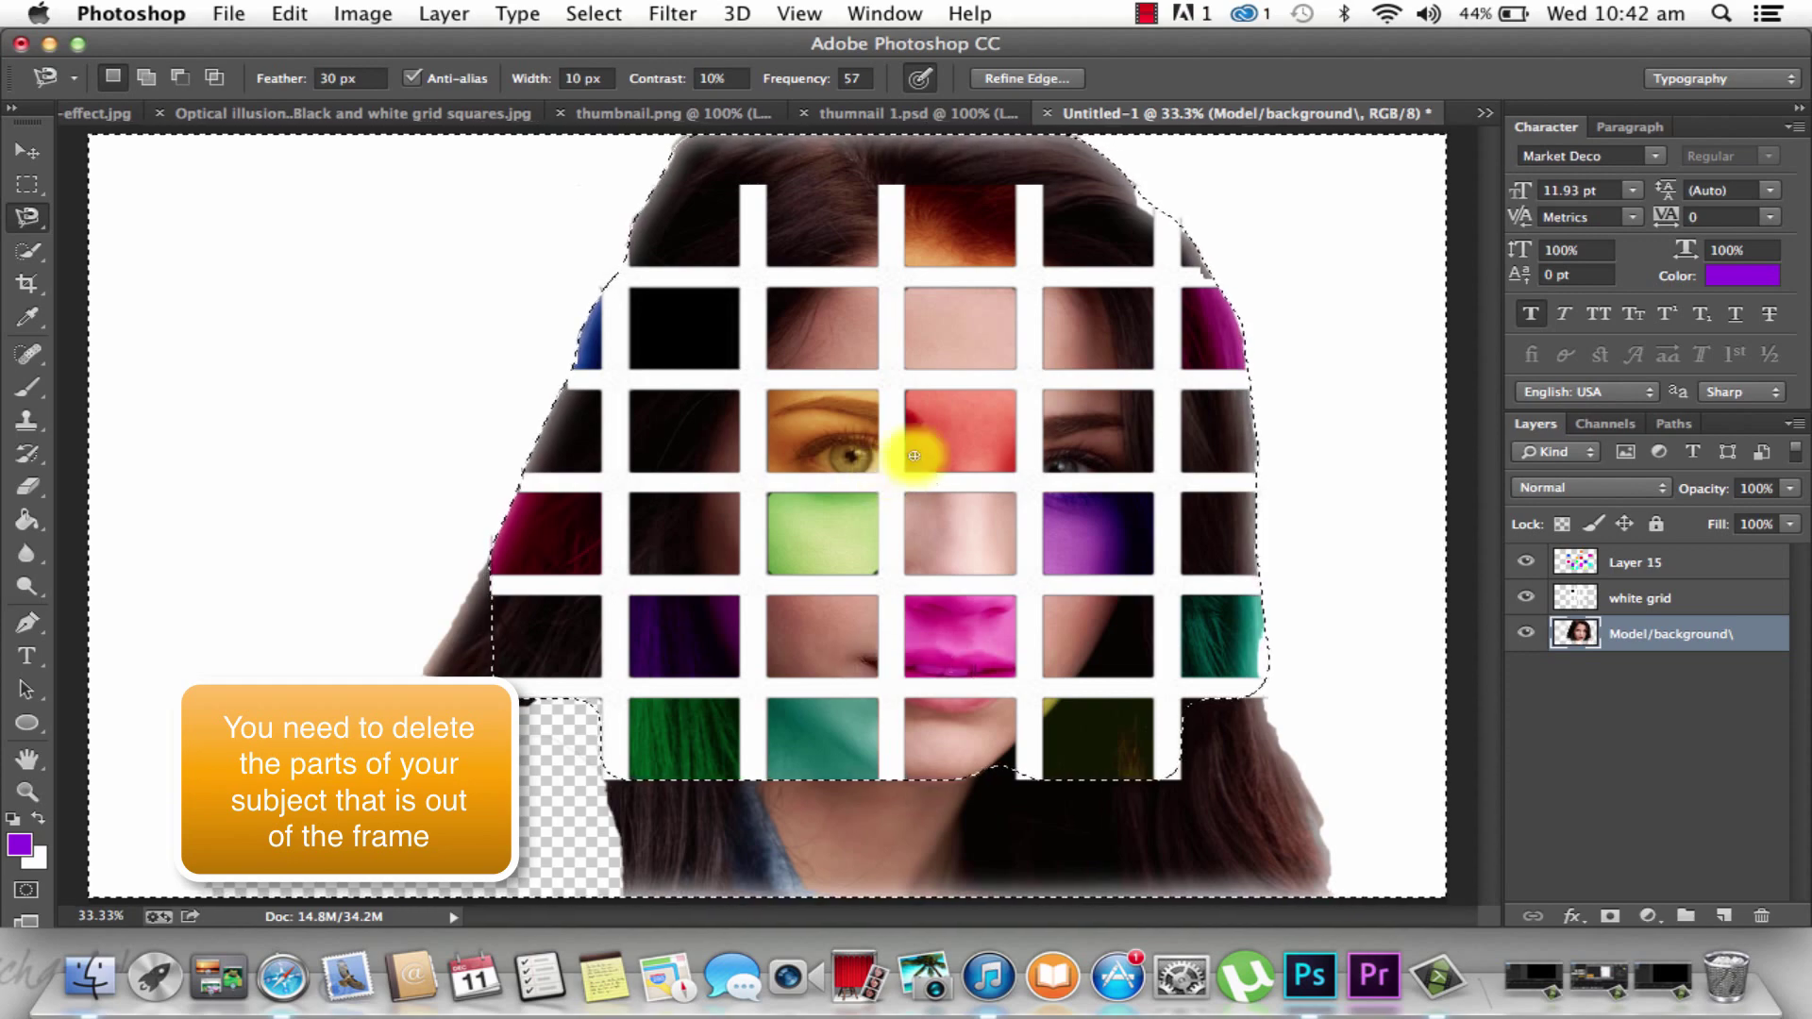
key("Delete")
key("super+d")
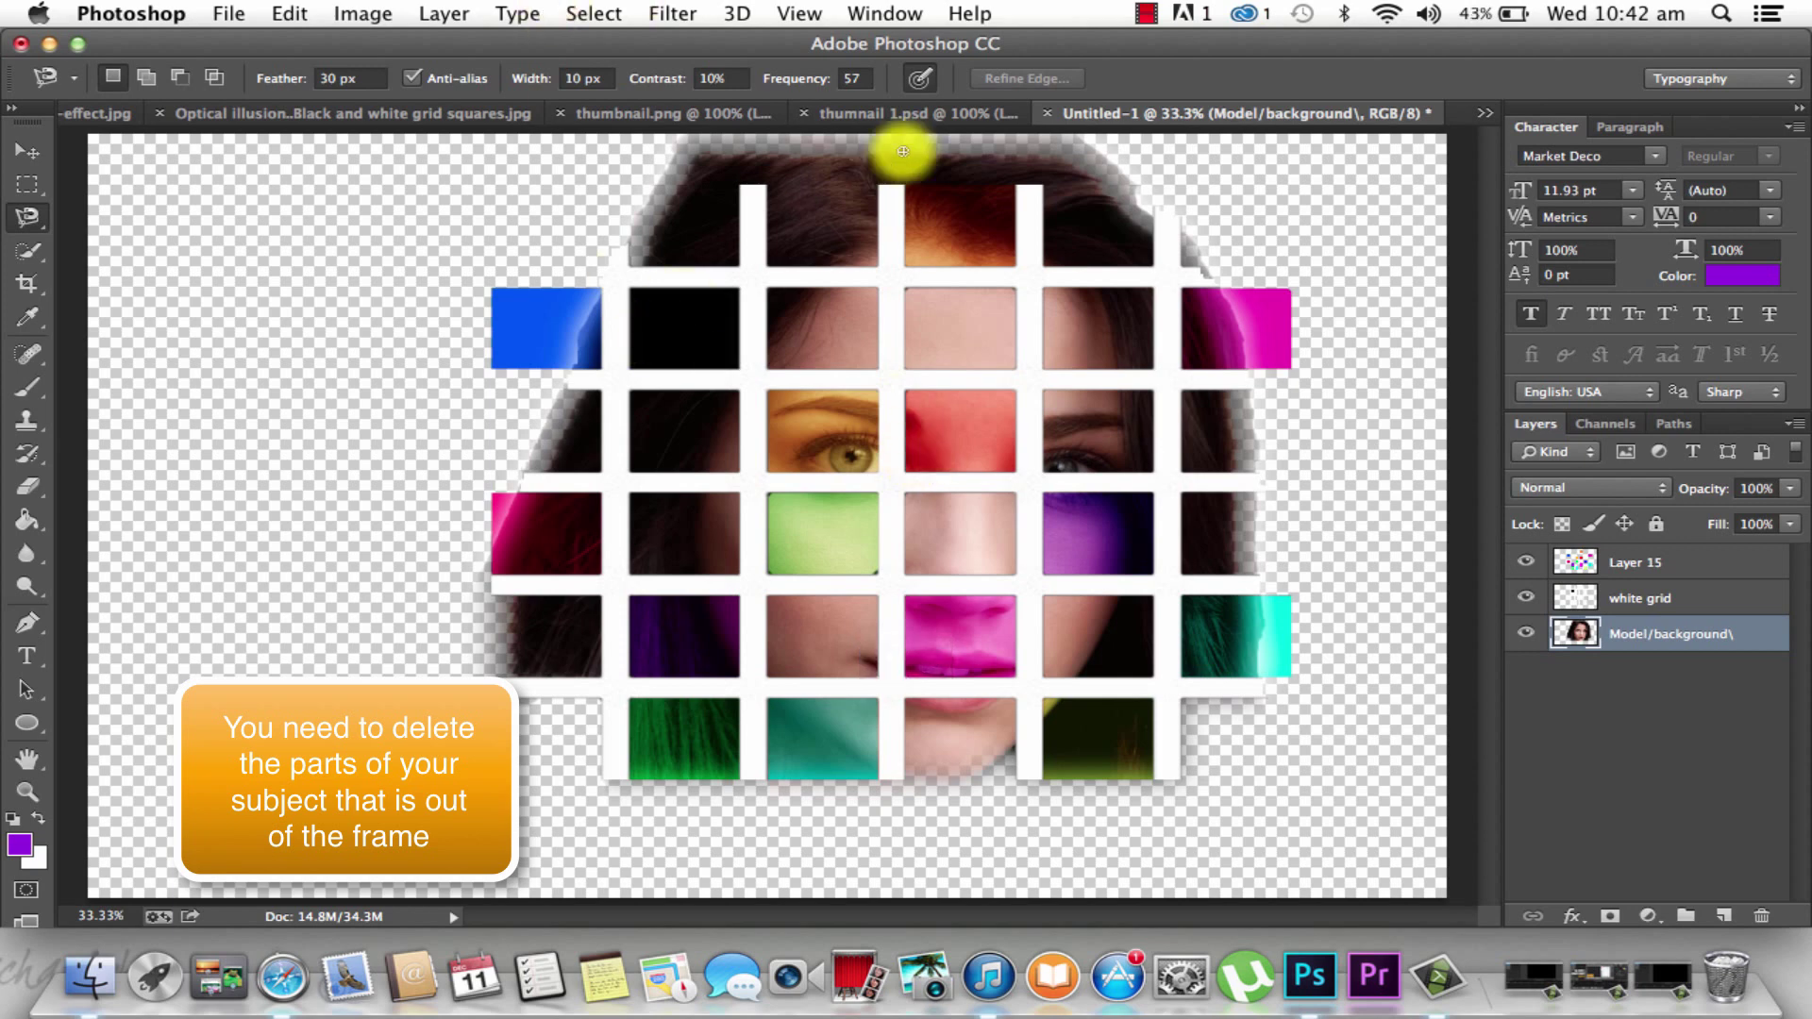
On Layer 15, erase the blue, pink and magenta tiles protruding past the grid edges
left_click(1647, 597)
left_click(1656, 562)
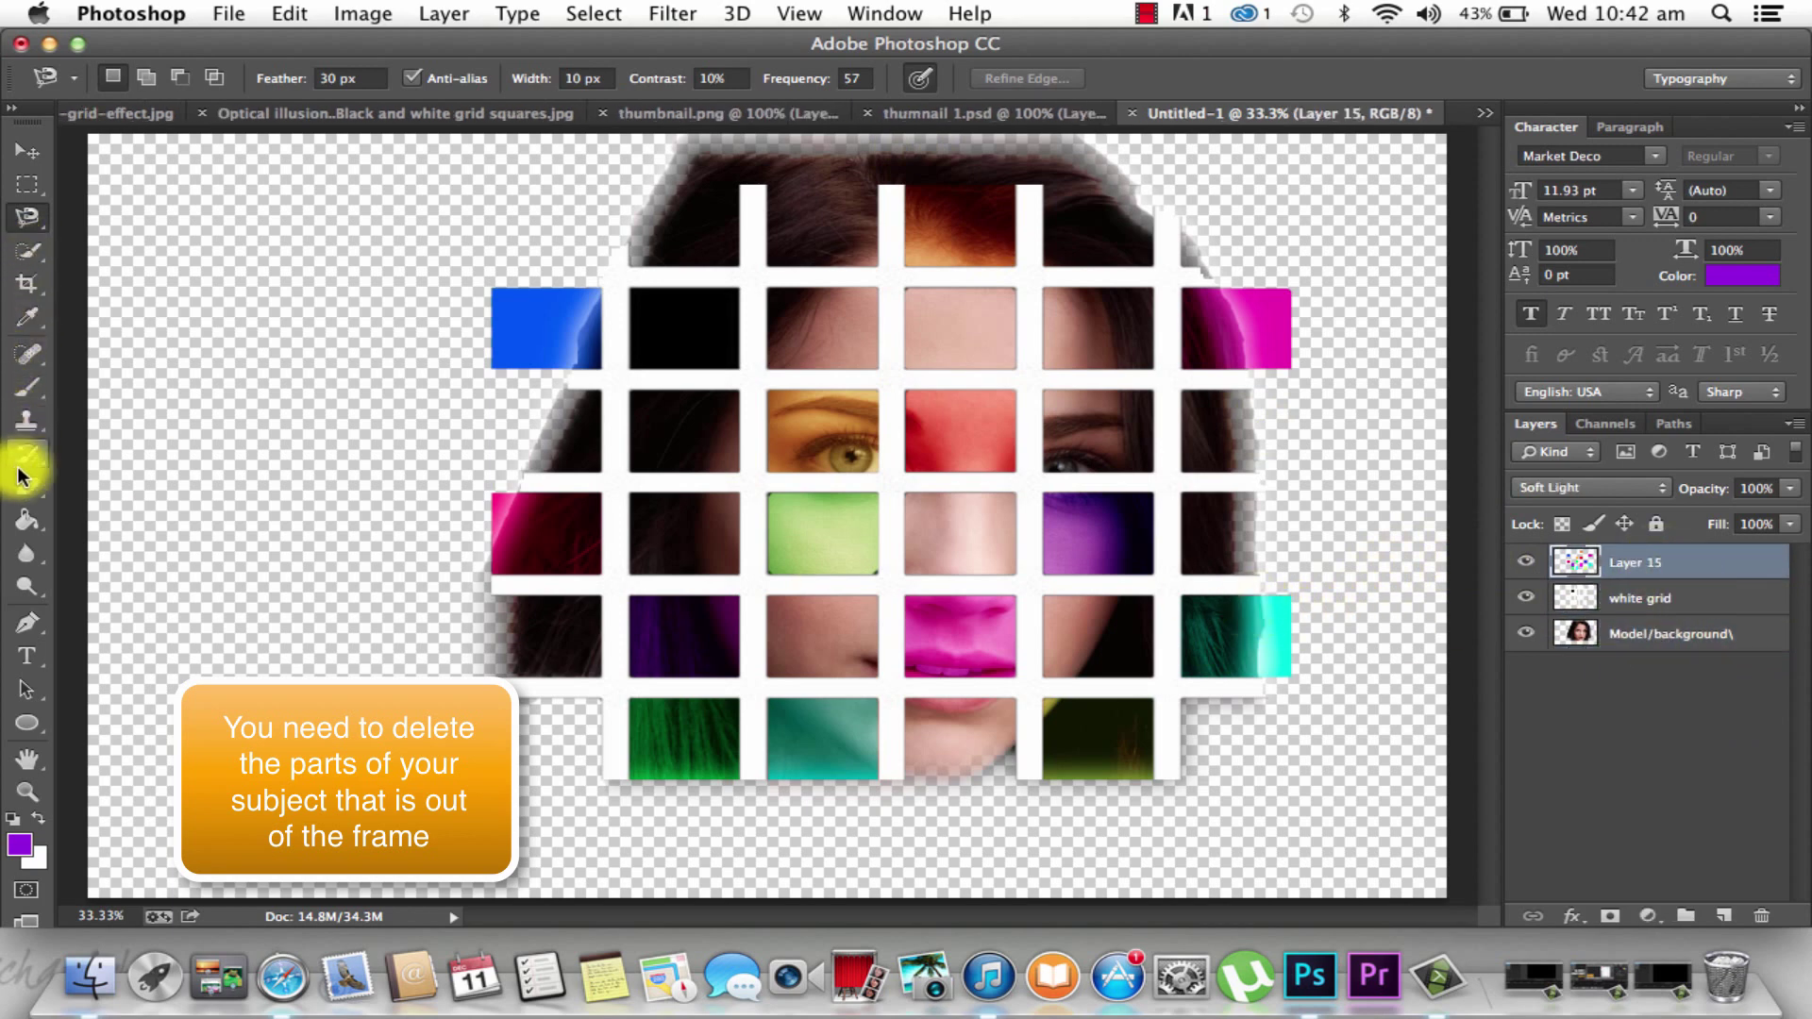
left_click(28, 500)
mouse_move(480, 334)
left_mouse_down()
mouse_move(517, 282)
mouse_move(474, 359)
mouse_move(548, 280)
mouse_move(489, 380)
mouse_move(572, 275)
mouse_move(540, 370)
mouse_move(573, 302)
left_mouse_up()
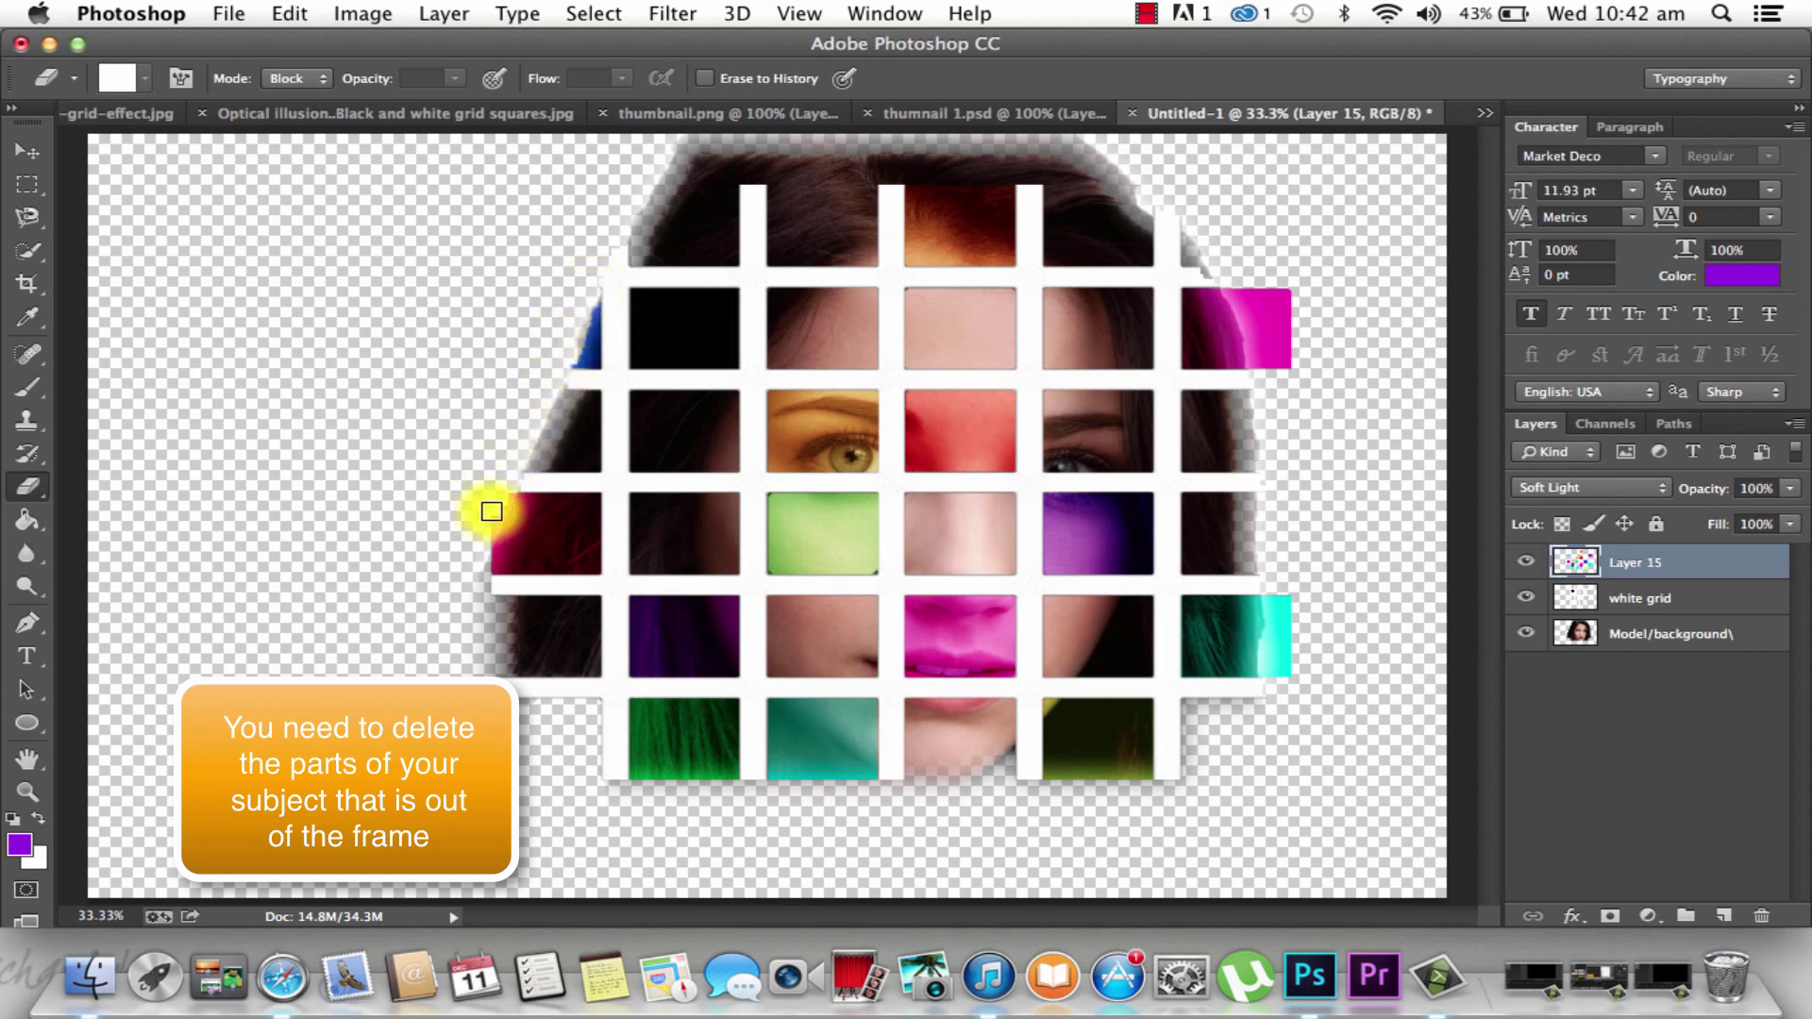
left_click_drag(472, 553, 487, 629)
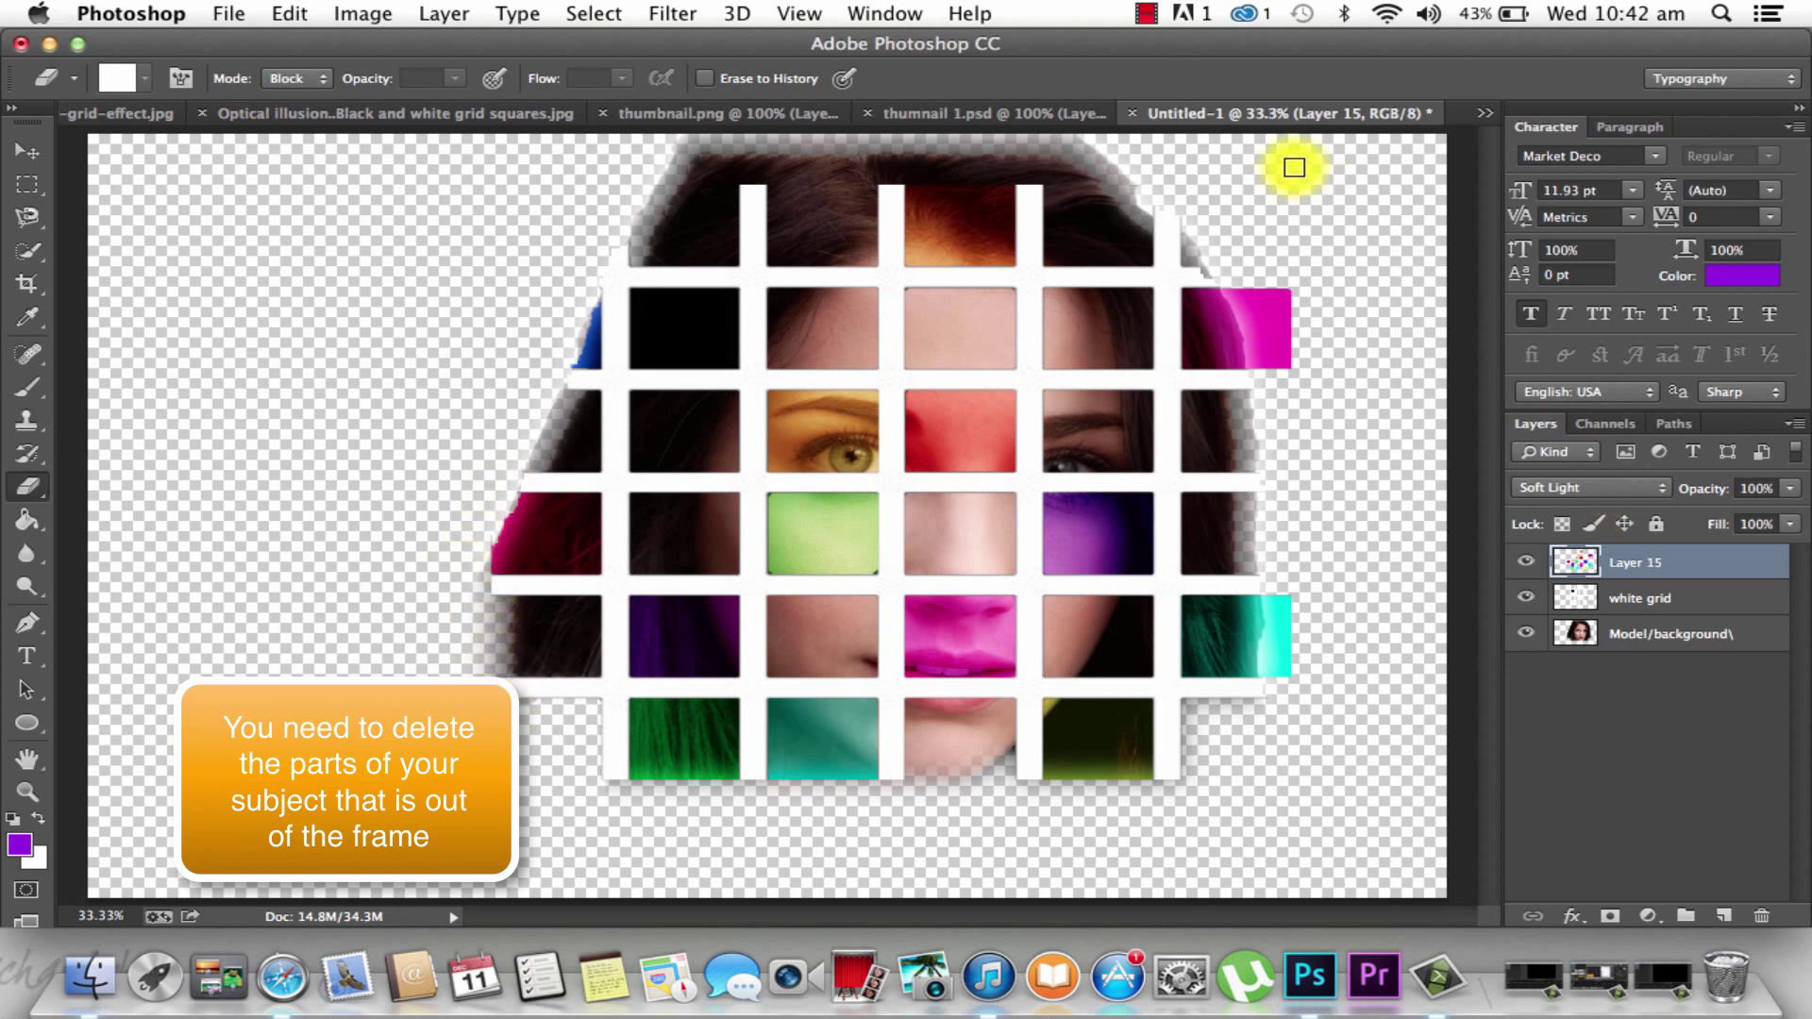
mouse_move(1256, 286)
left_mouse_down()
mouse_move(1291, 399)
mouse_move(1280, 269)
mouse_move(1302, 352)
mouse_move(1233, 288)
mouse_move(1278, 416)
left_mouse_up()
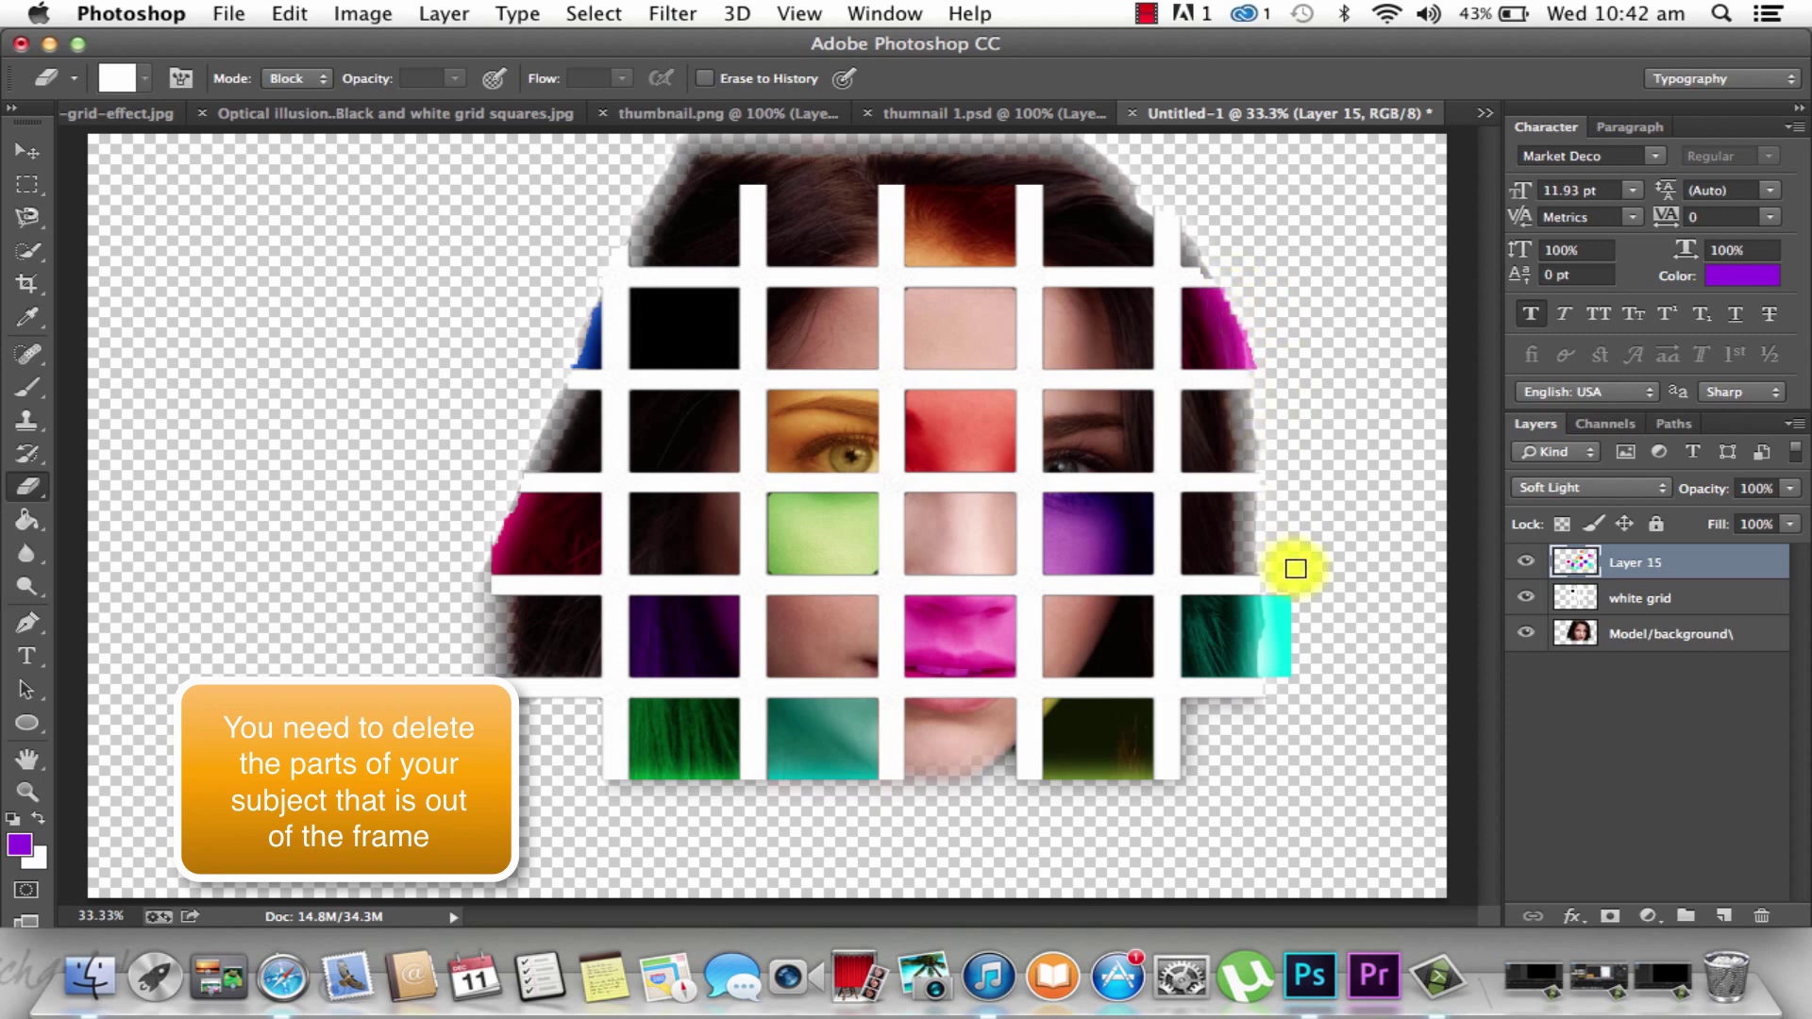
mouse_move(1301, 592)
left_mouse_down()
mouse_move(1276, 699)
mouse_move(1284, 600)
mouse_move(1281, 658)
left_mouse_up()
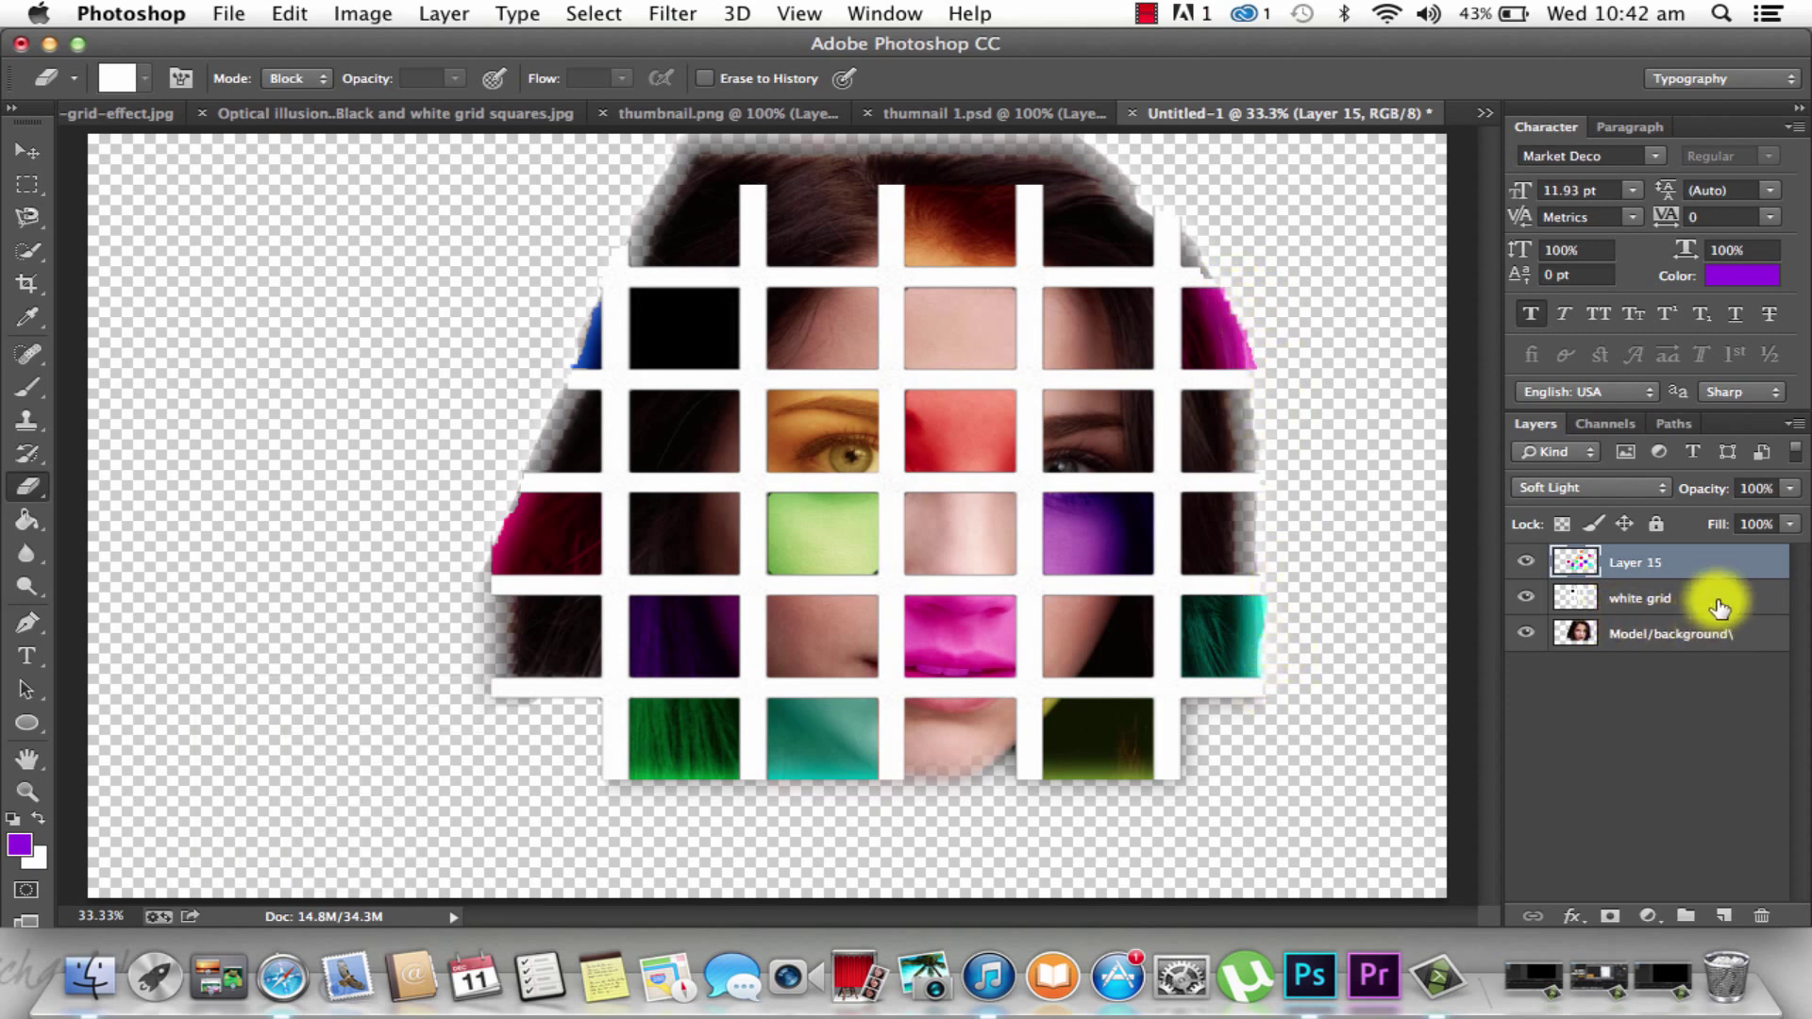
Set the Eraser to Brush mode at 24% opacity while on the white grid layer
left_click(1724, 579)
left_click(1726, 601)
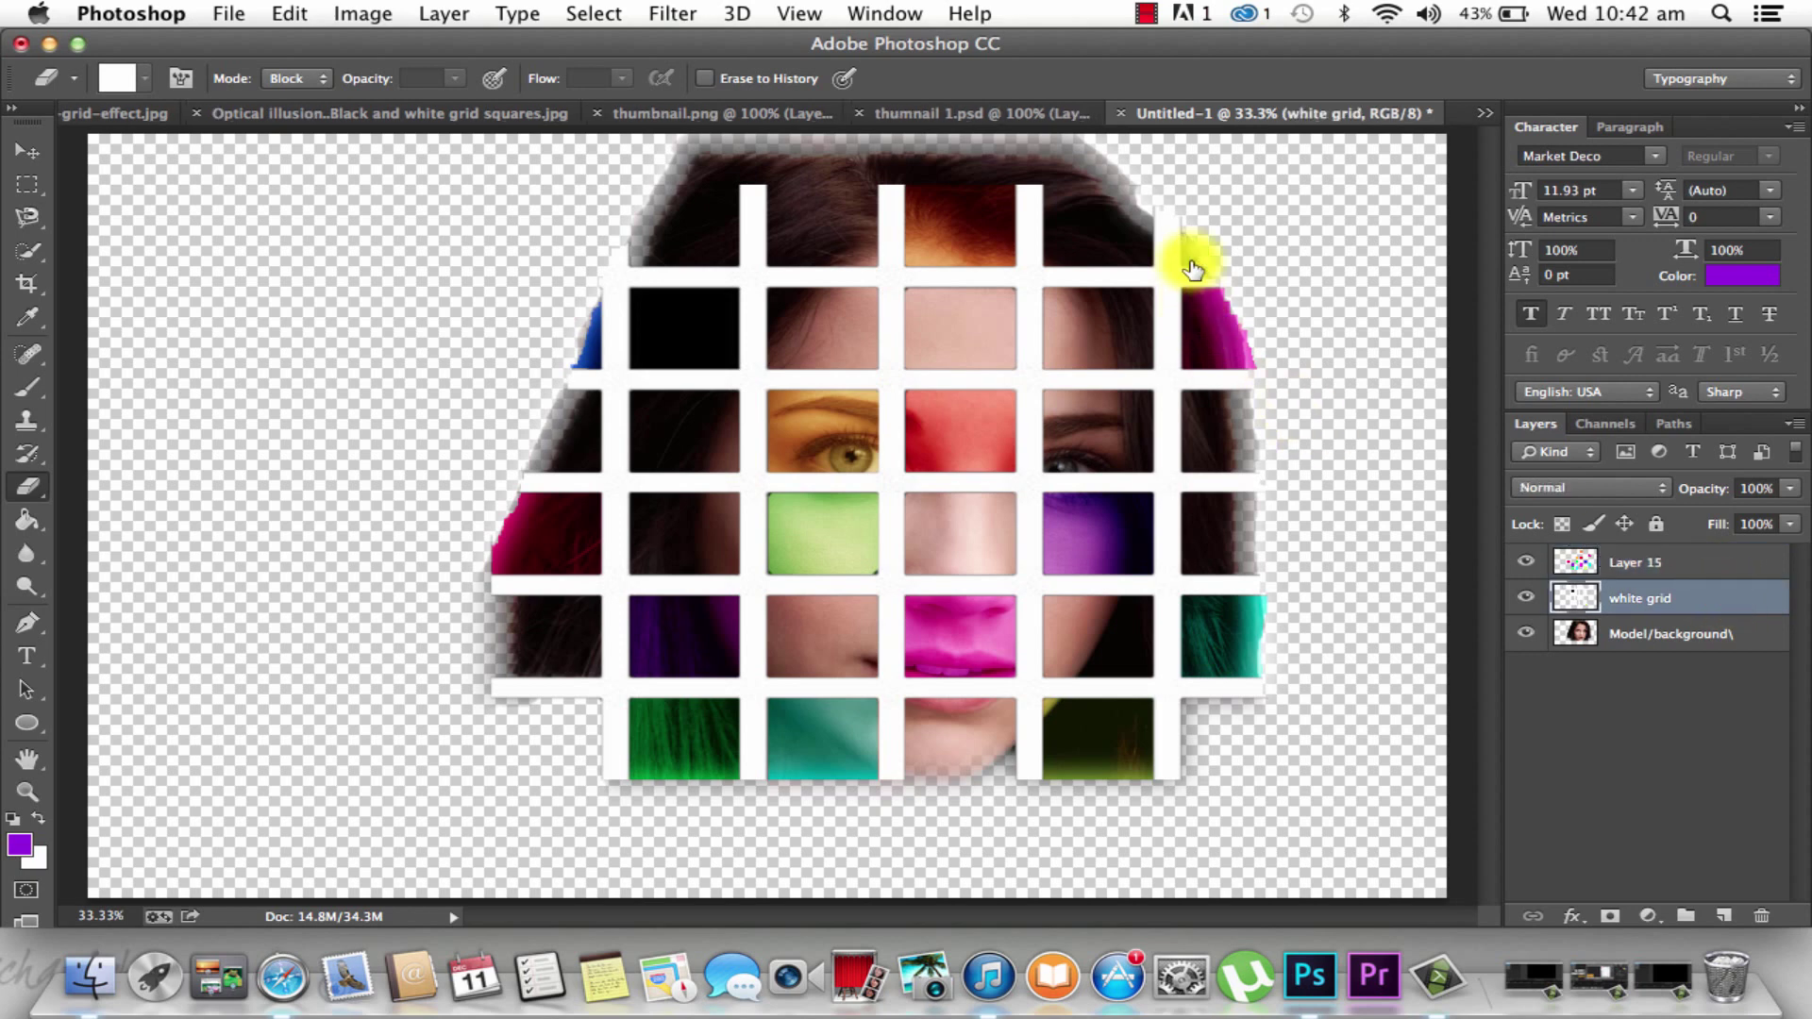
left_click(1244, 283)
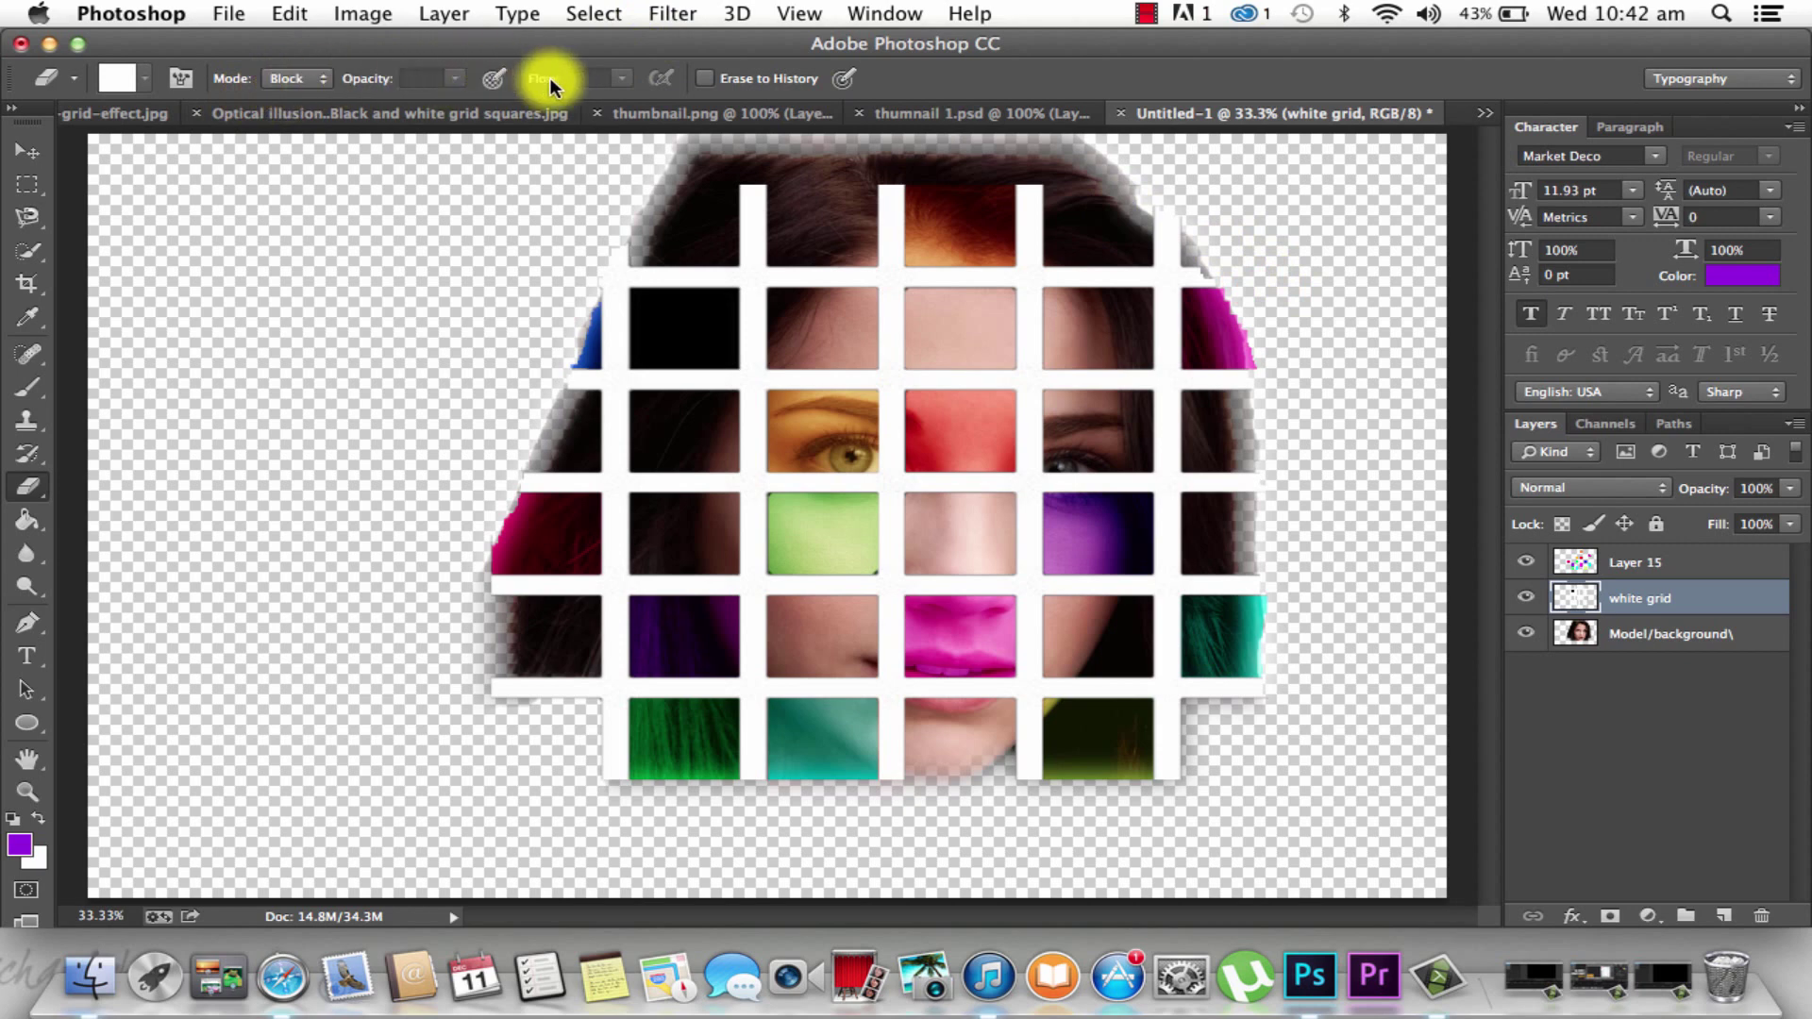
left_click(449, 77)
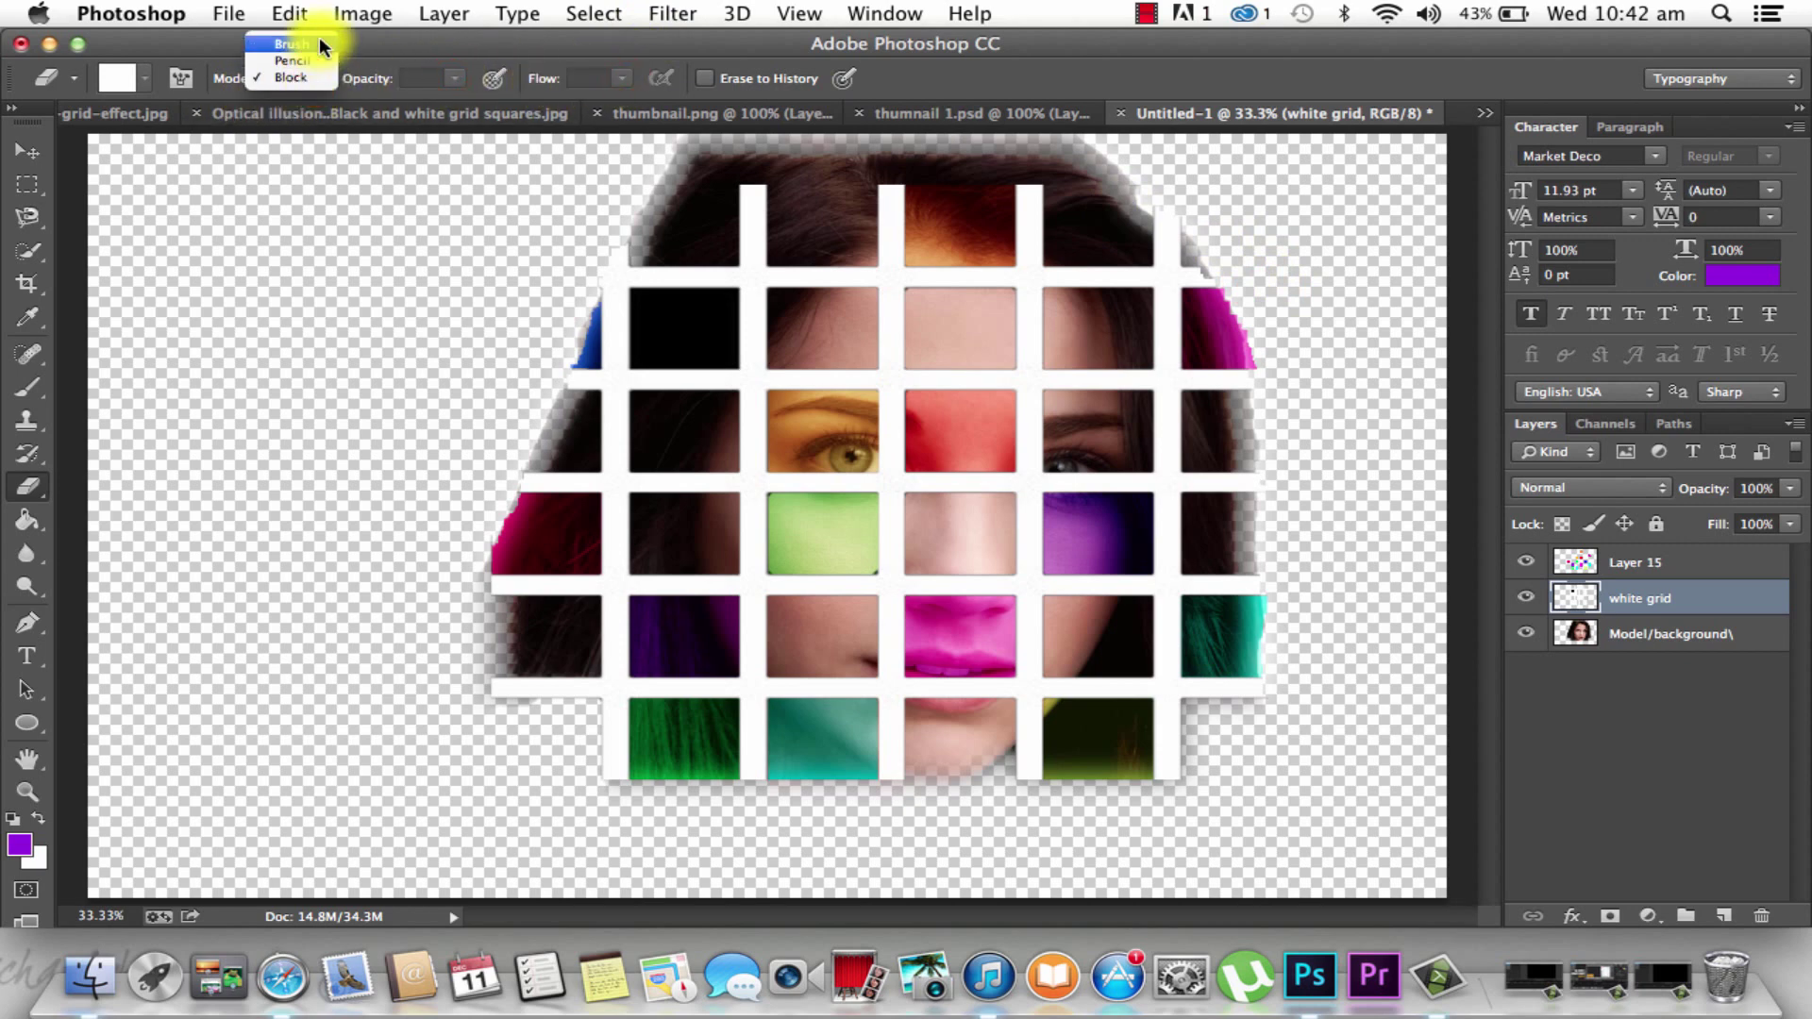
left_click(319, 43)
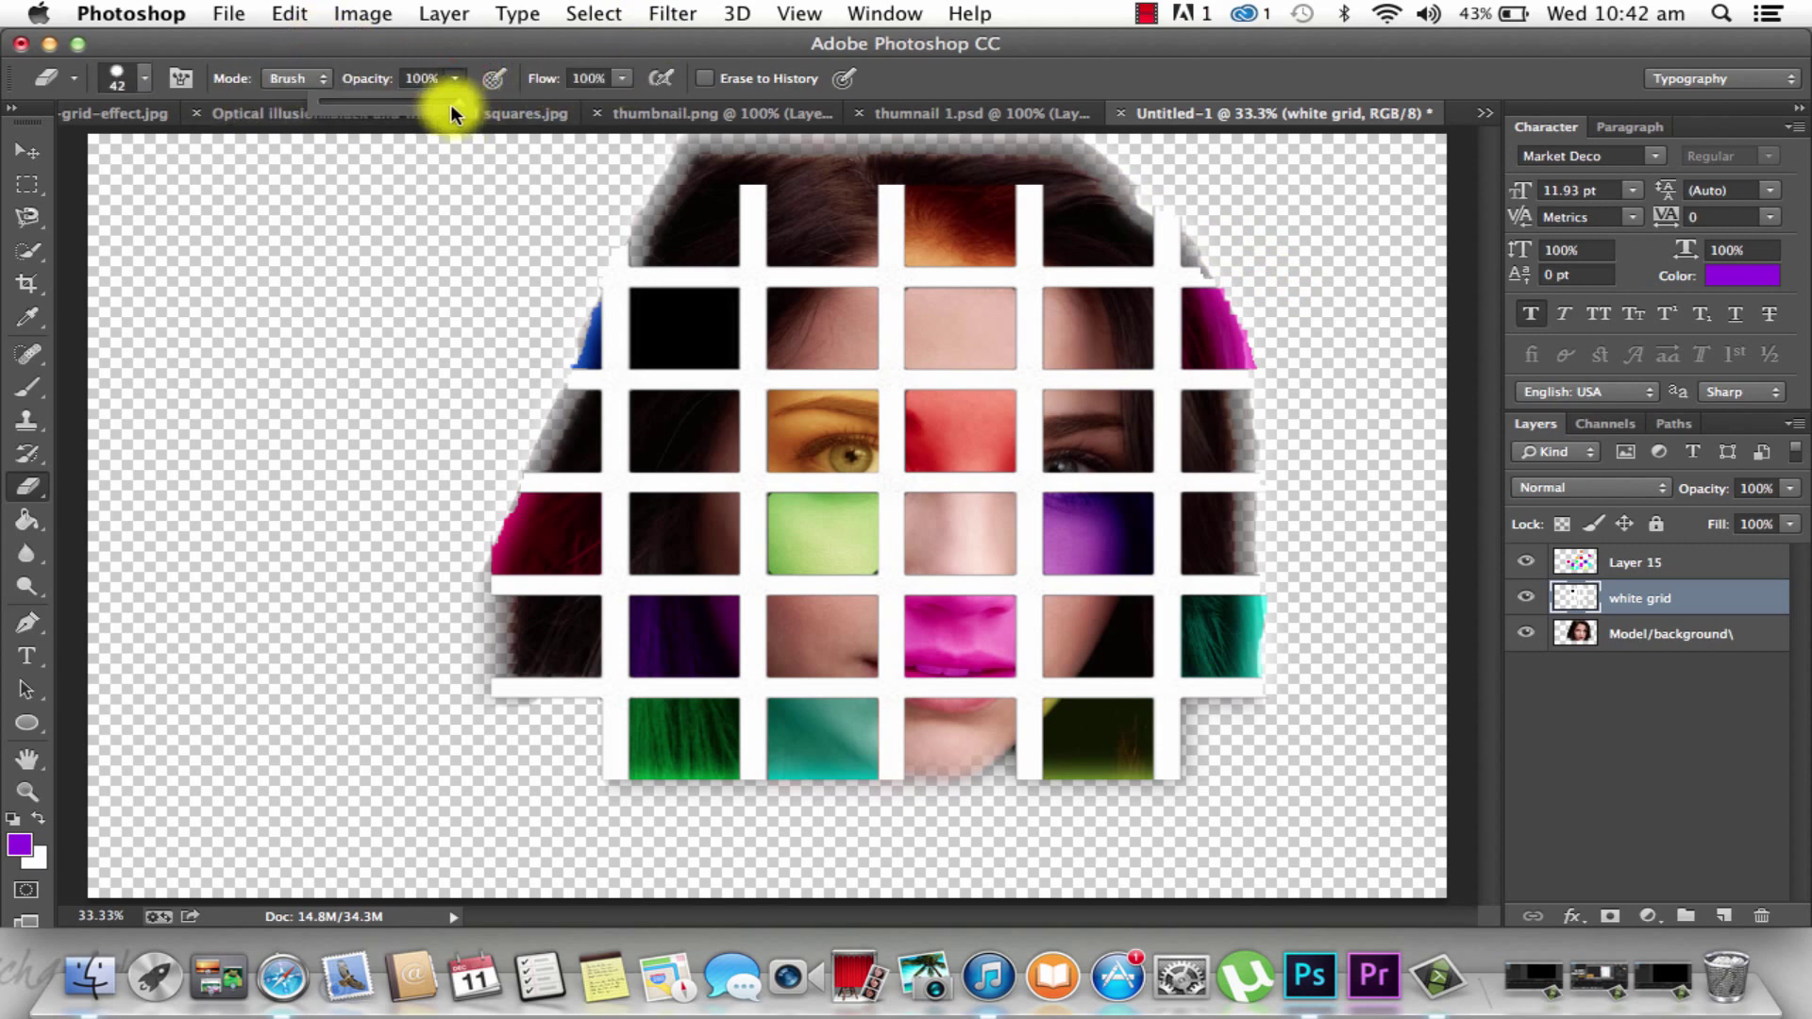
left_click_drag(449, 107, 354, 108)
left_click(600, 238)
left_click(144, 80)
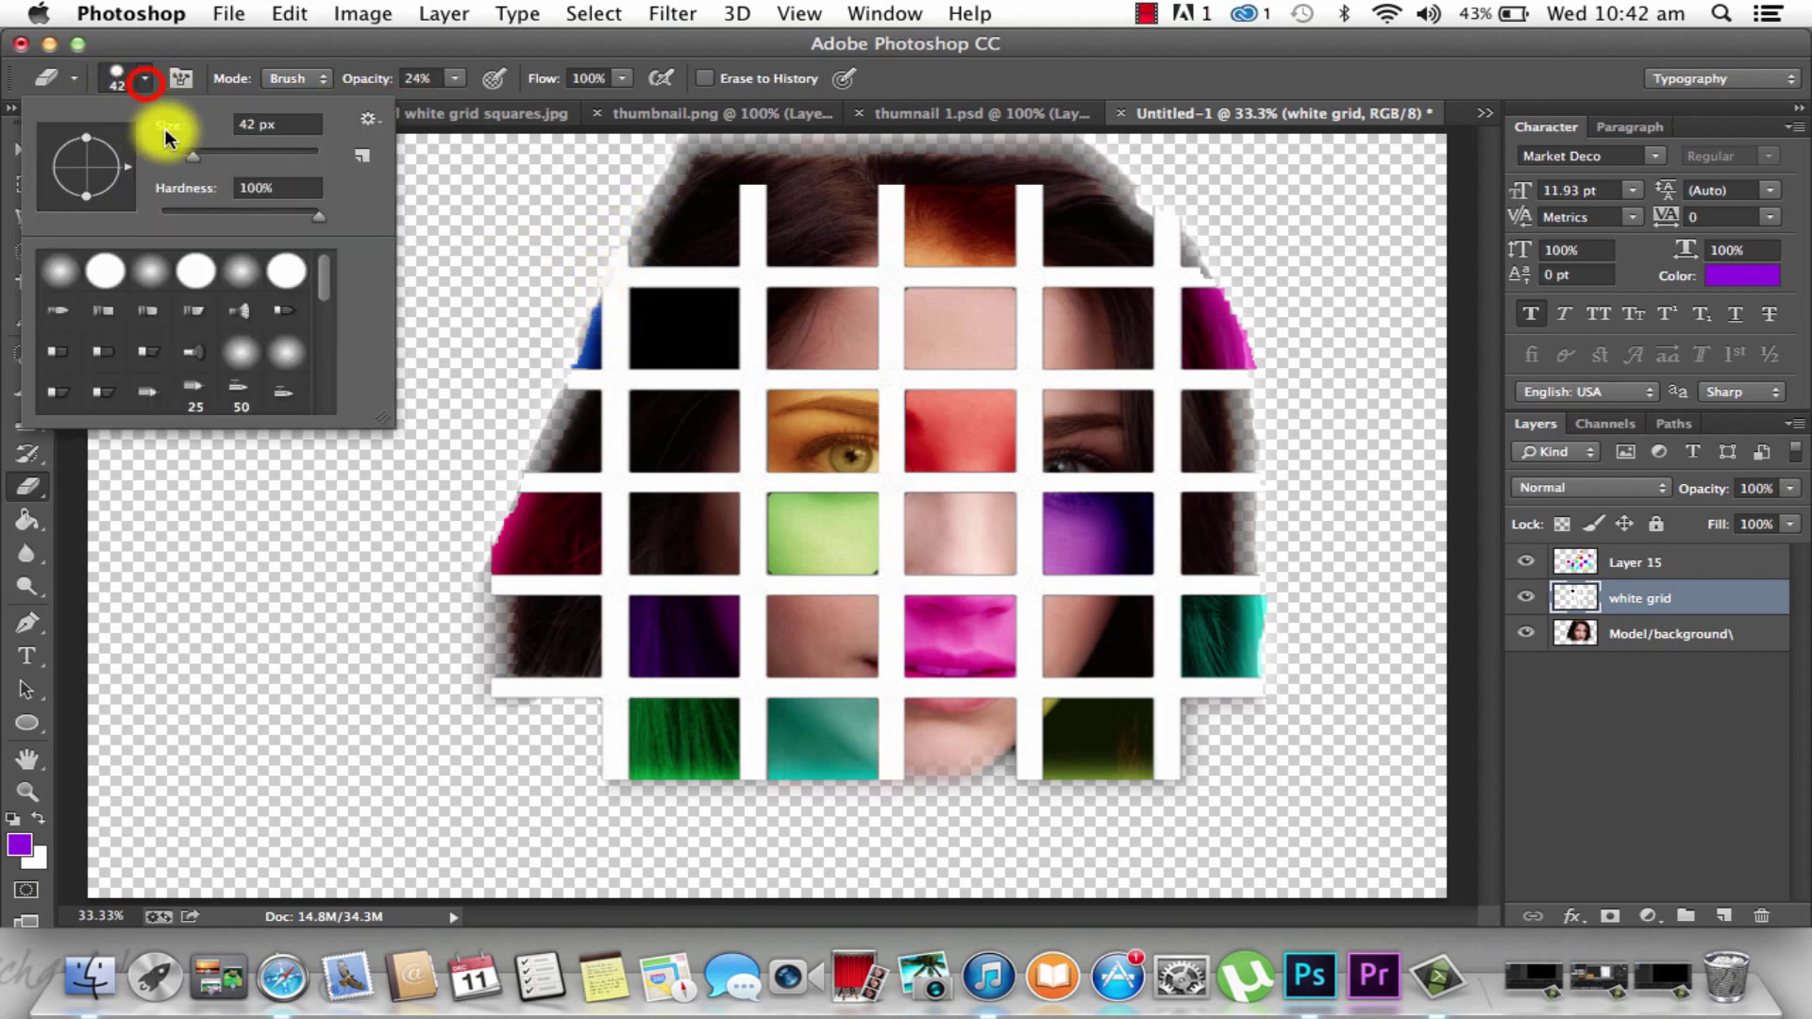
left_click(545, 289)
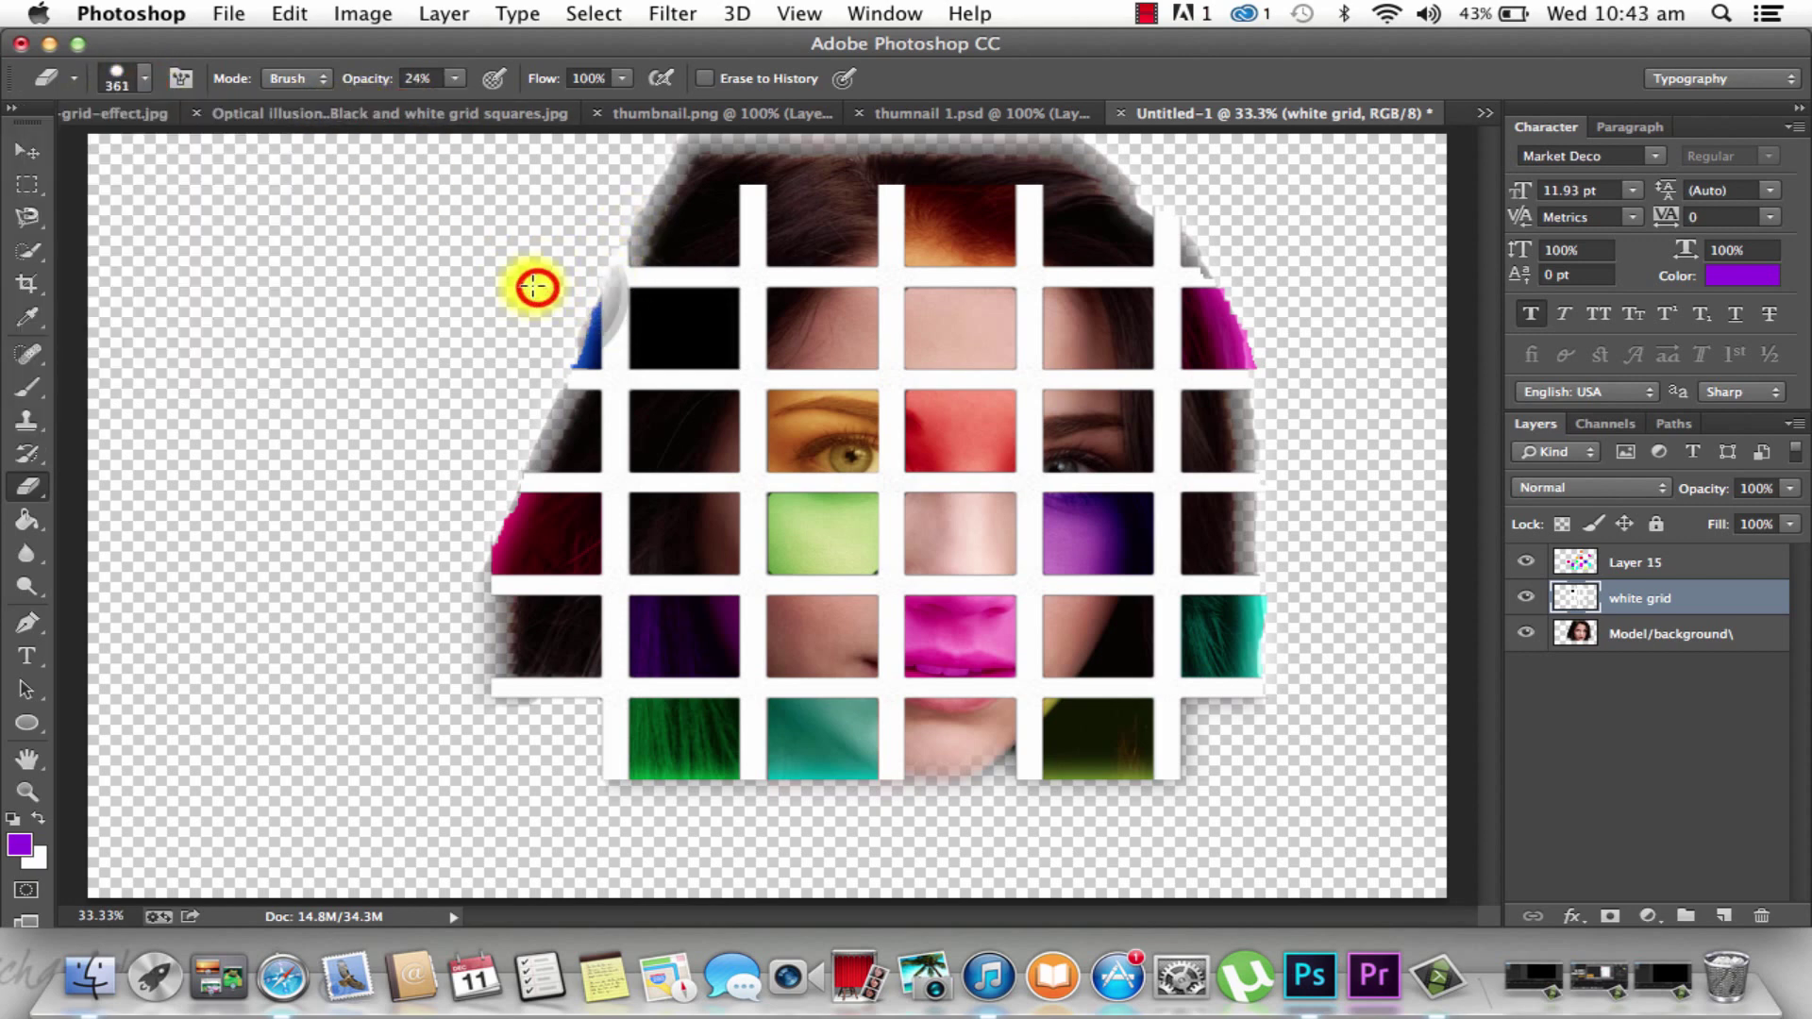
Try a faint erase on the grid's left edge, then undo it
mouse_move(534, 285)
left_mouse_down()
mouse_move(557, 219)
mouse_move(509, 320)
mouse_move(565, 229)
mouse_move(537, 319)
mouse_move(561, 296)
mouse_move(559, 267)
mouse_move(542, 271)
mouse_move(514, 374)
left_mouse_up()
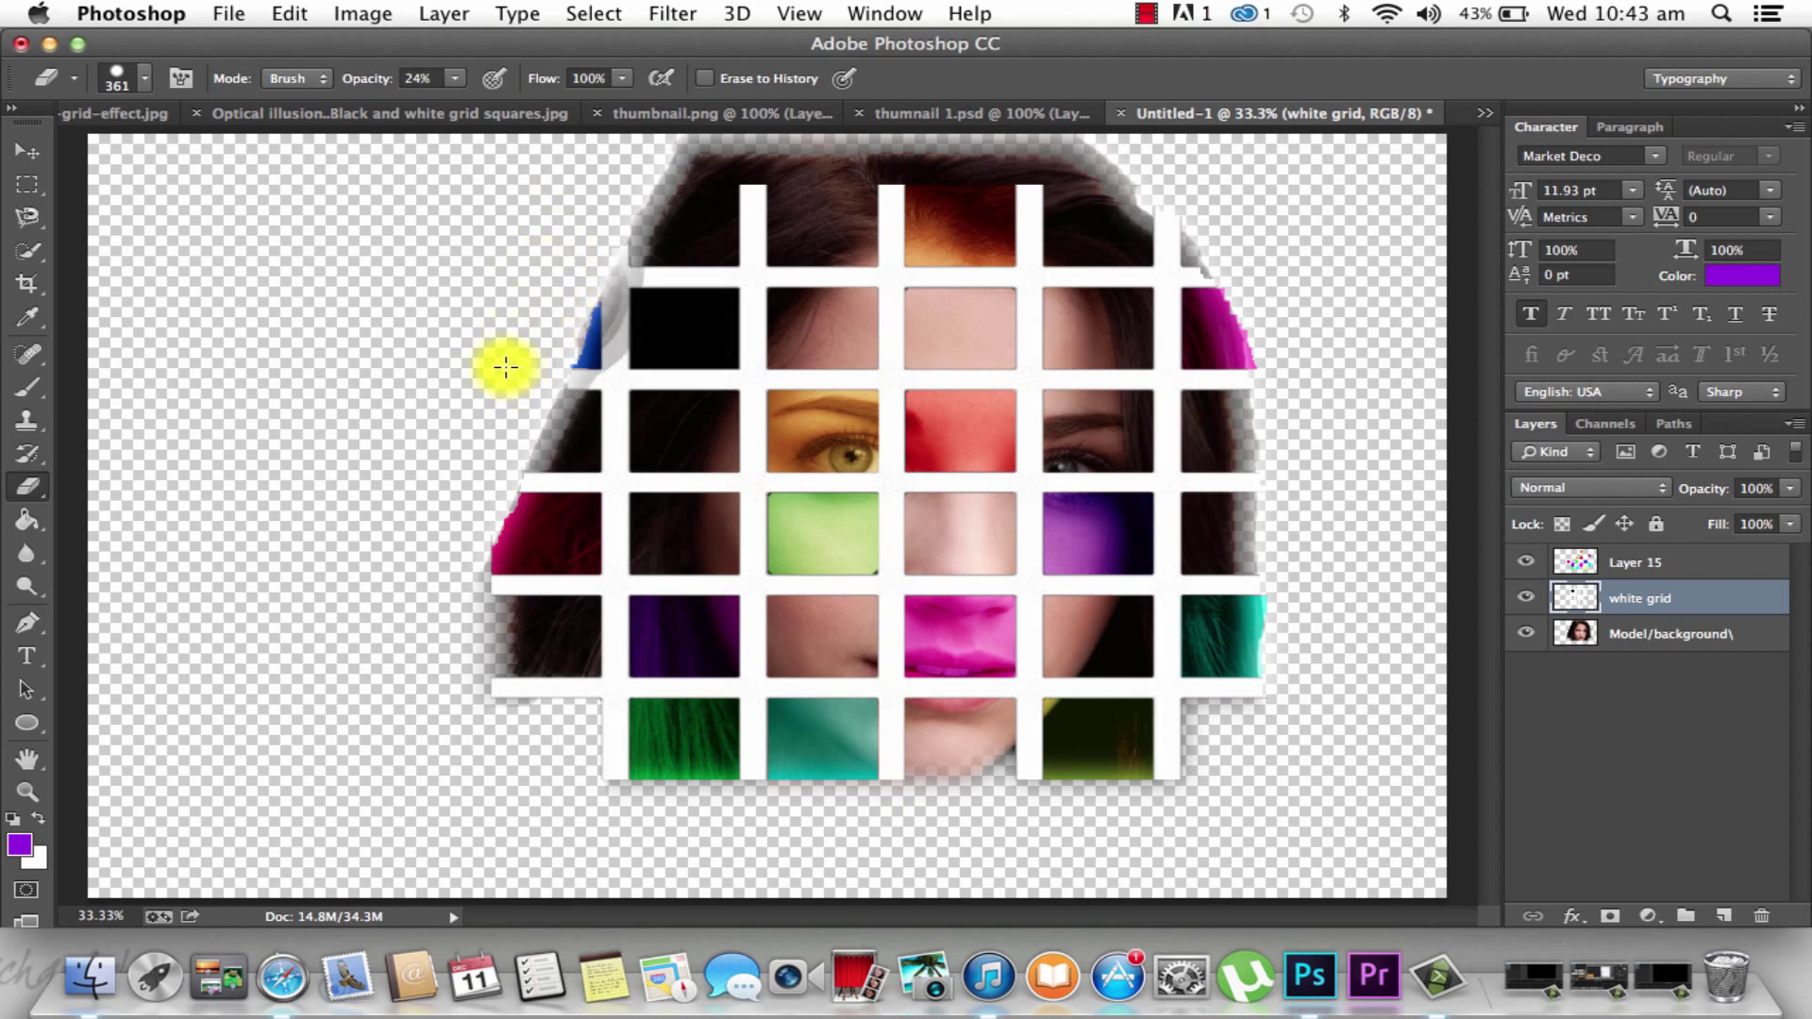
key("super+z")
key("super+z")
key("alt+super+z")
key("alt+super+z")
left_click(1733, 635)
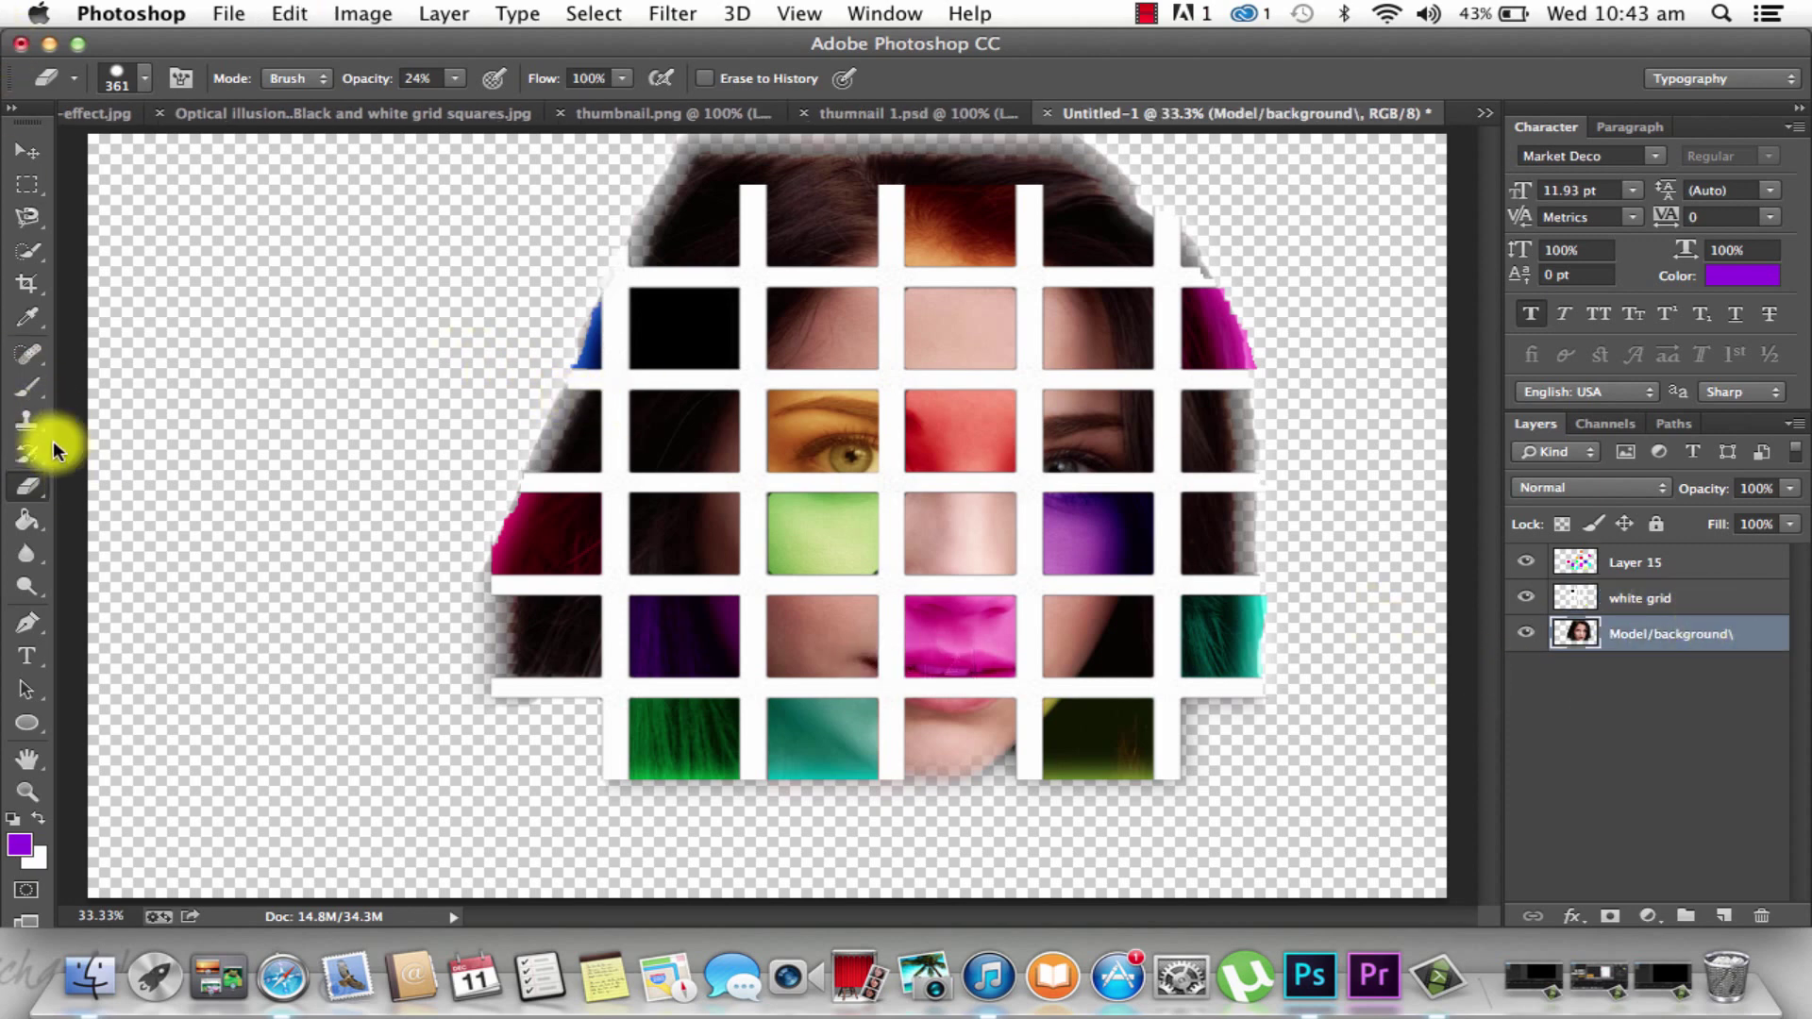
left_click(1699, 599)
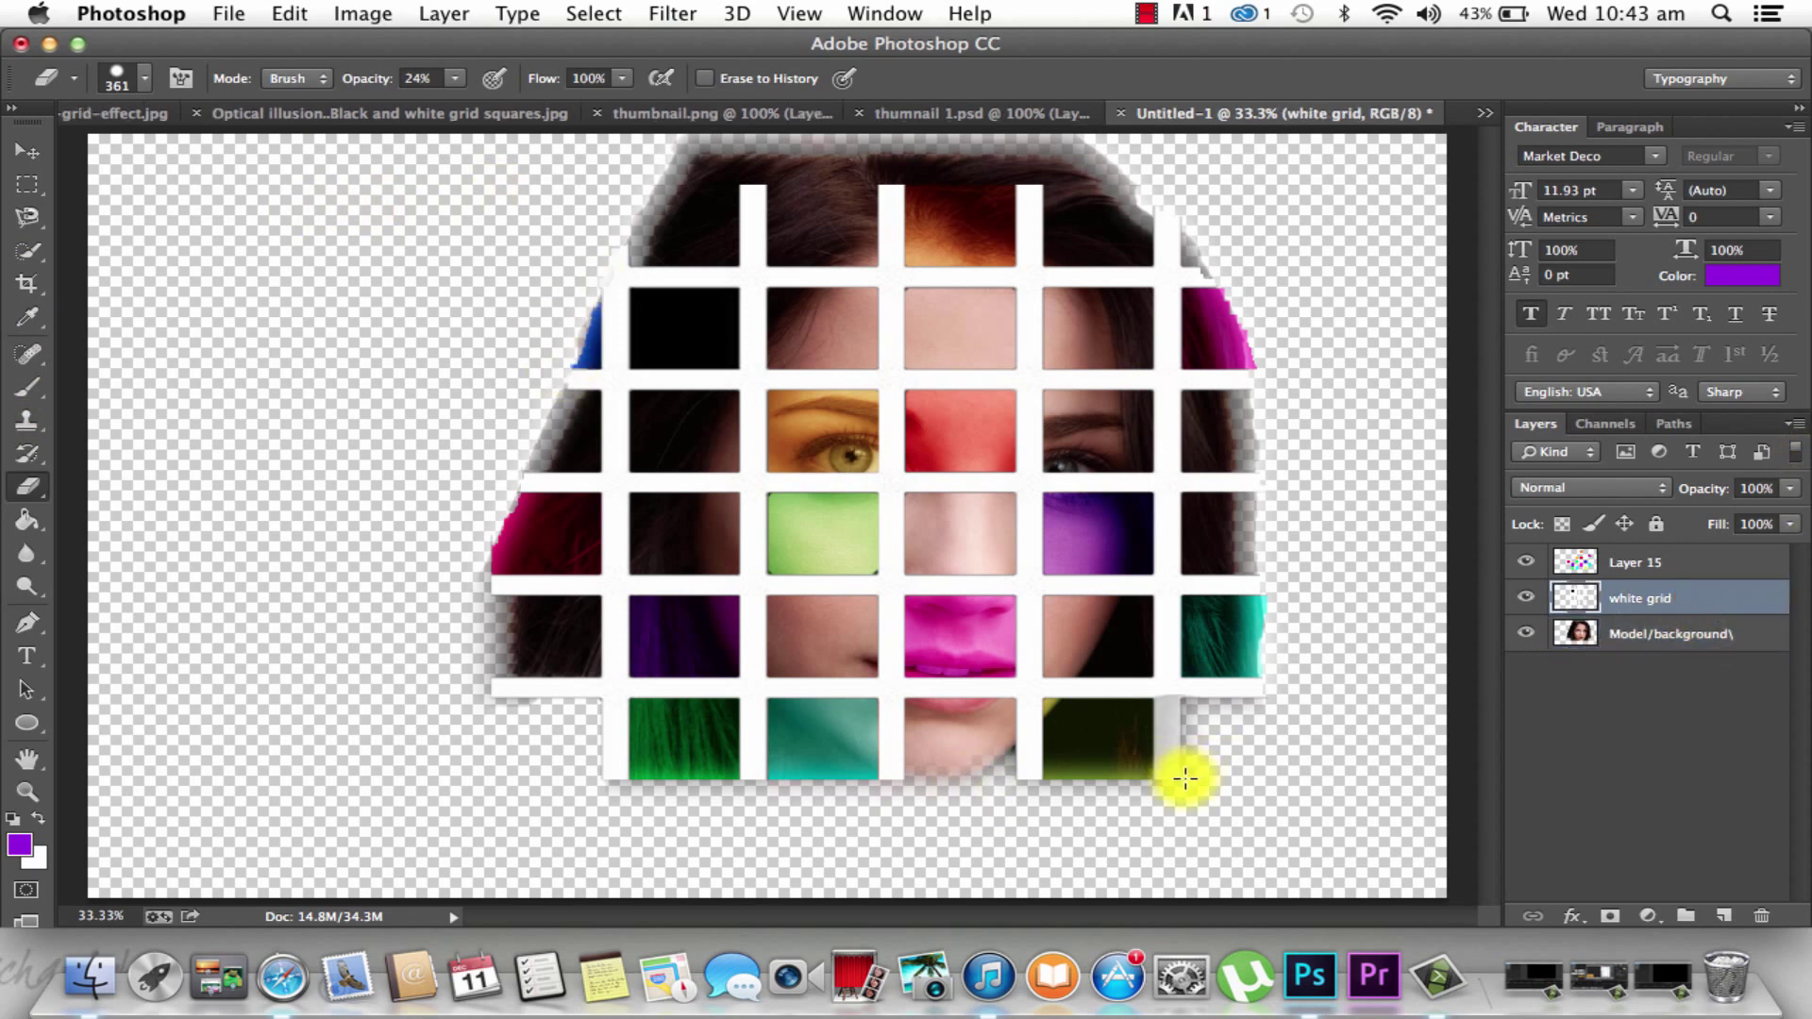
key("super+z")
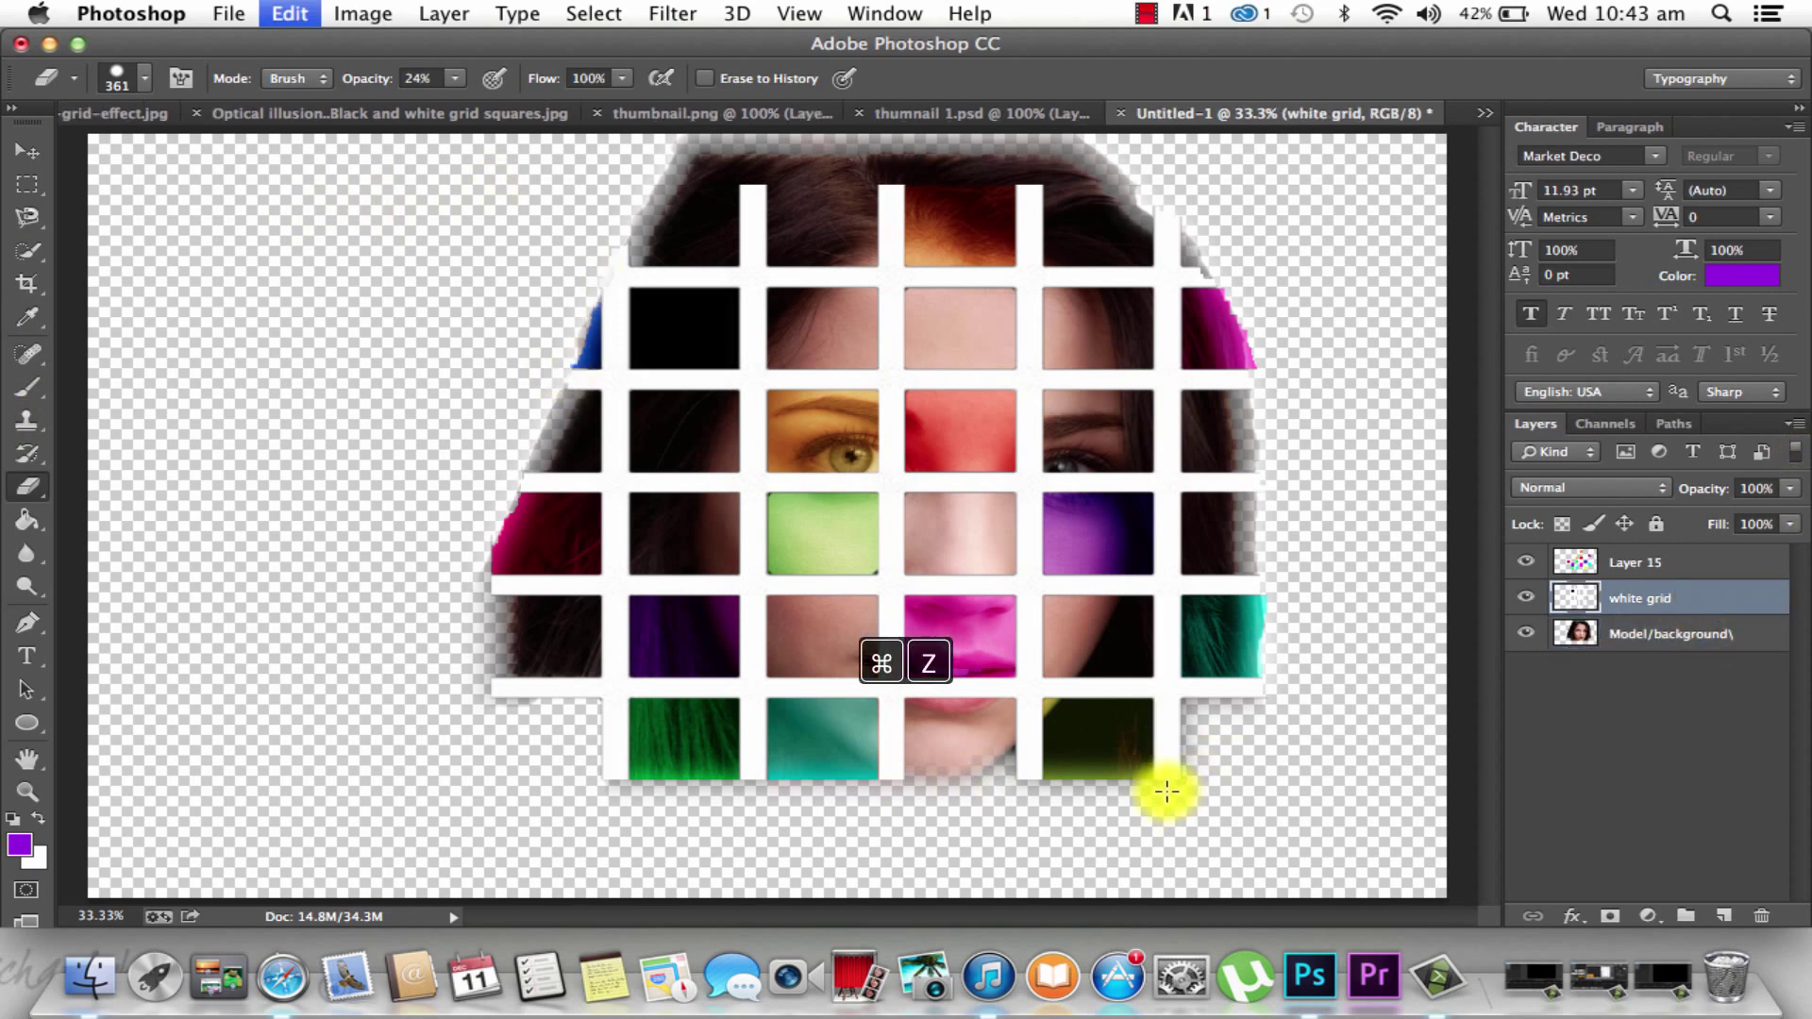
Shrink the eraser to 47 px and fade the magenta around the top-right square on Layer 15
left_click(144, 80)
left_click_drag(213, 153, 209, 154)
left_click(239, 477)
left_click_drag(334, 416, 400, 558)
left_click(499, 504)
left_click(1620, 561)
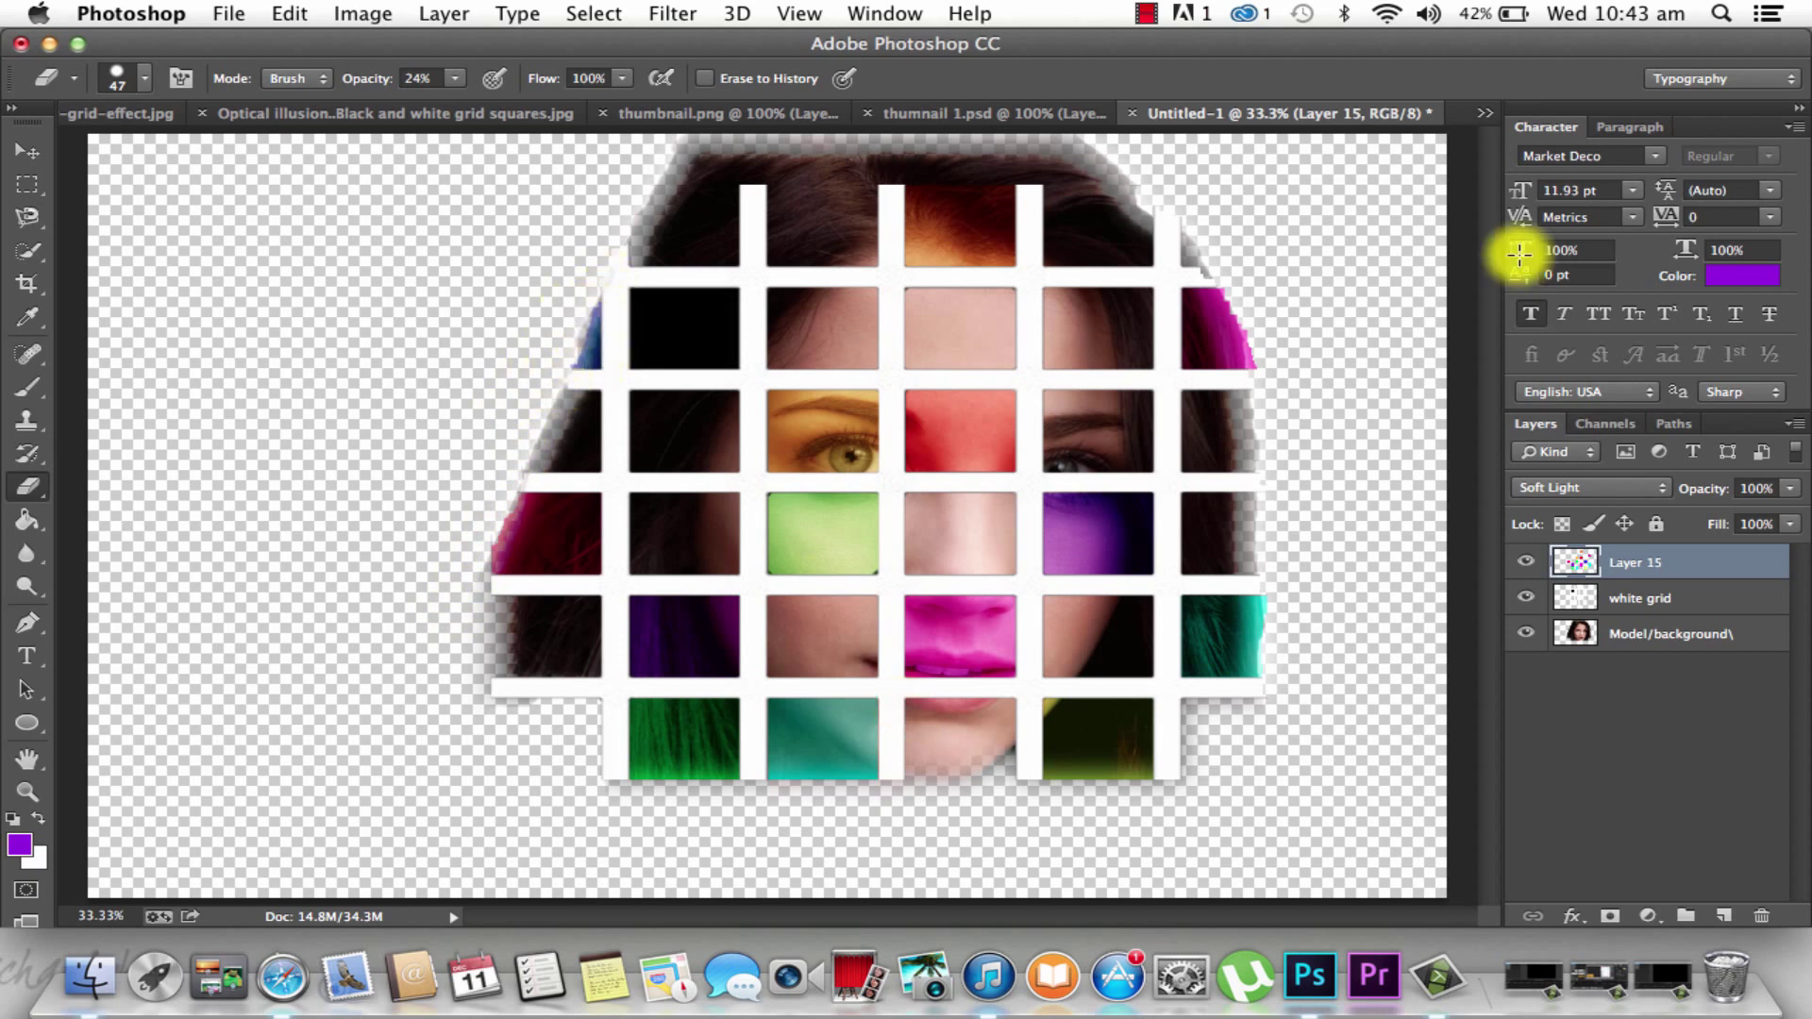
left_click_drag(1249, 342, 1225, 291)
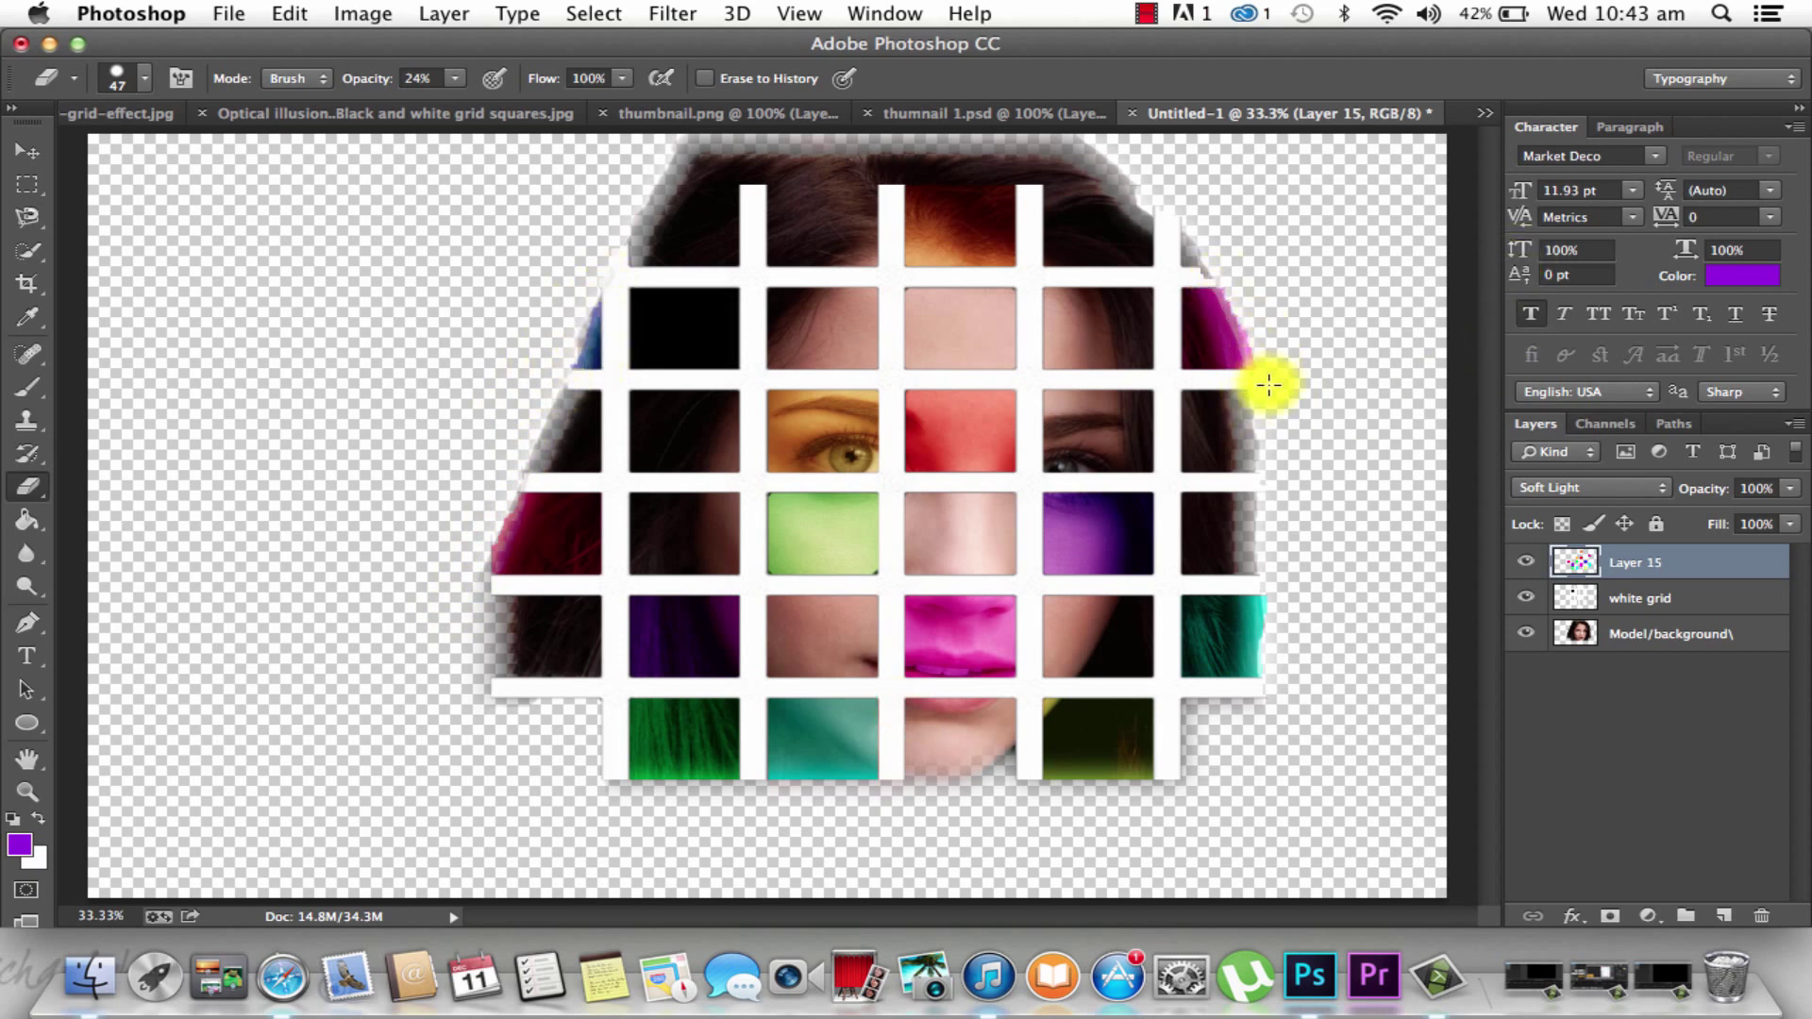
mouse_move(1268, 388)
left_mouse_down()
mouse_move(1237, 300)
mouse_move(1214, 364)
mouse_move(1237, 393)
mouse_move(1237, 348)
mouse_move(1260, 459)
mouse_move(1253, 619)
mouse_move(1260, 605)
left_mouse_up()
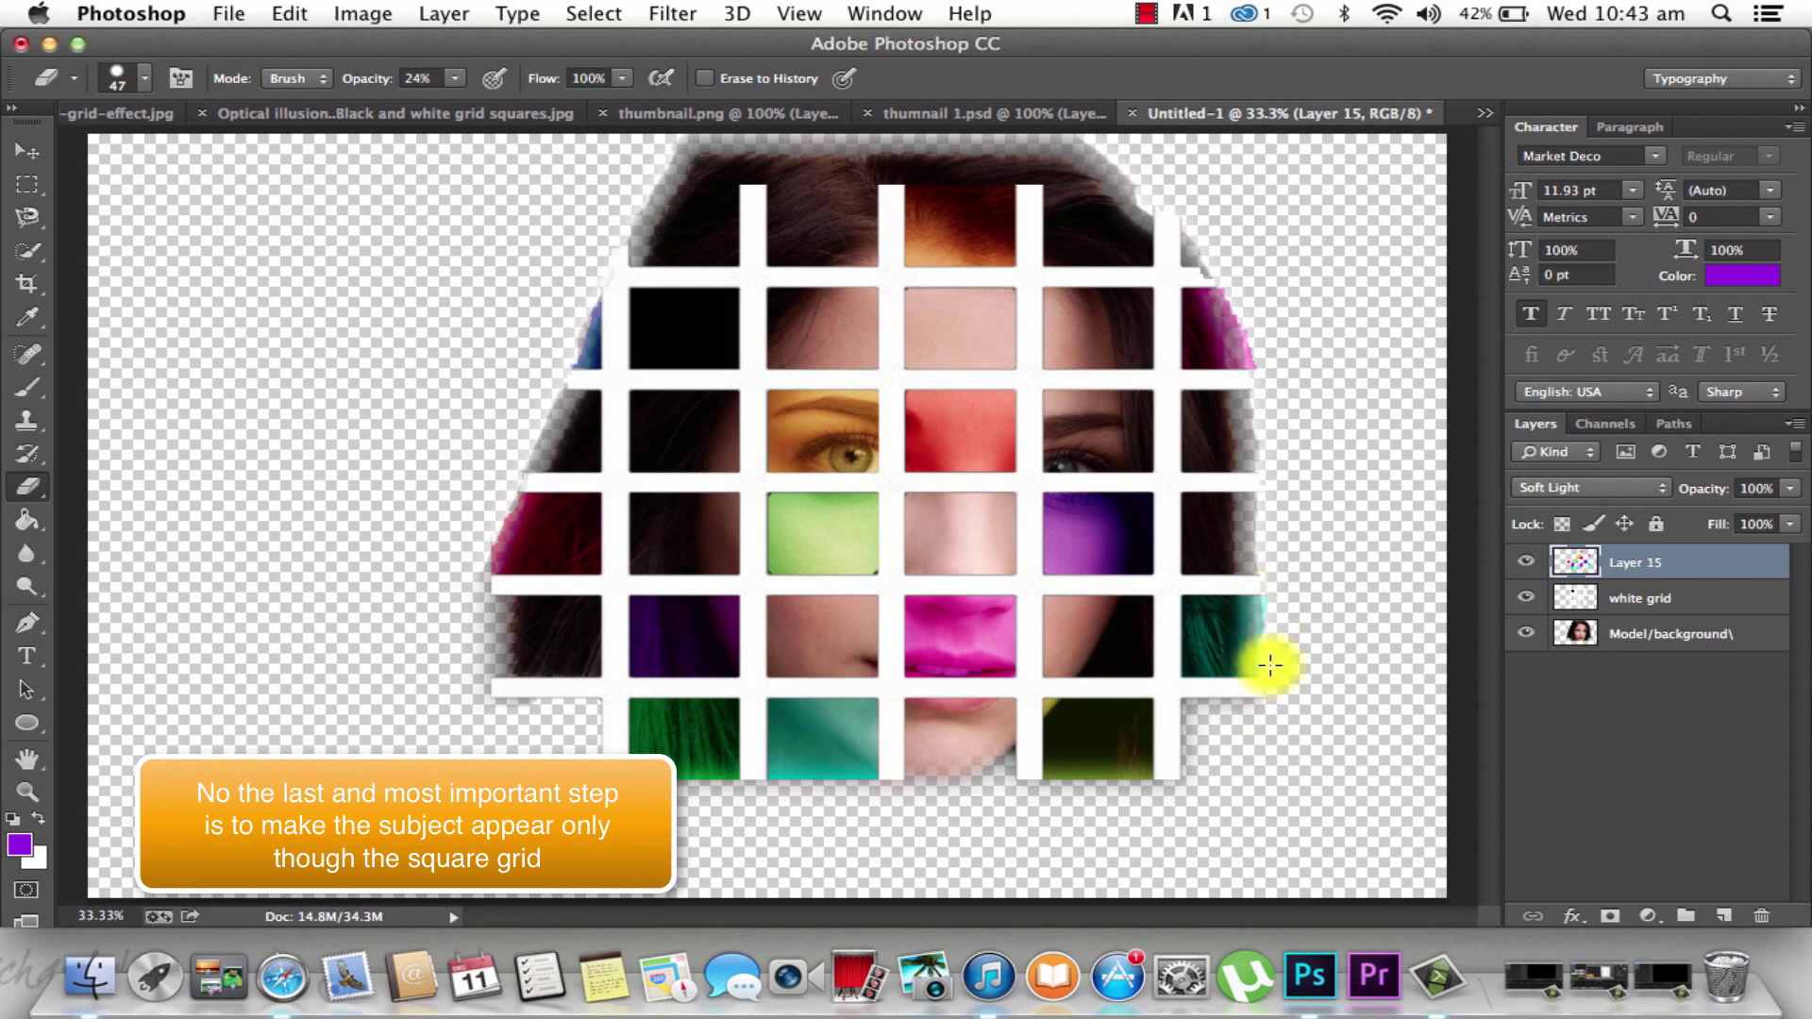
Run Filter > Blur > Gaussian Blur on Layer 15 with an 8.7 px radius
left_click(675, 17)
mouse_move(753, 332)
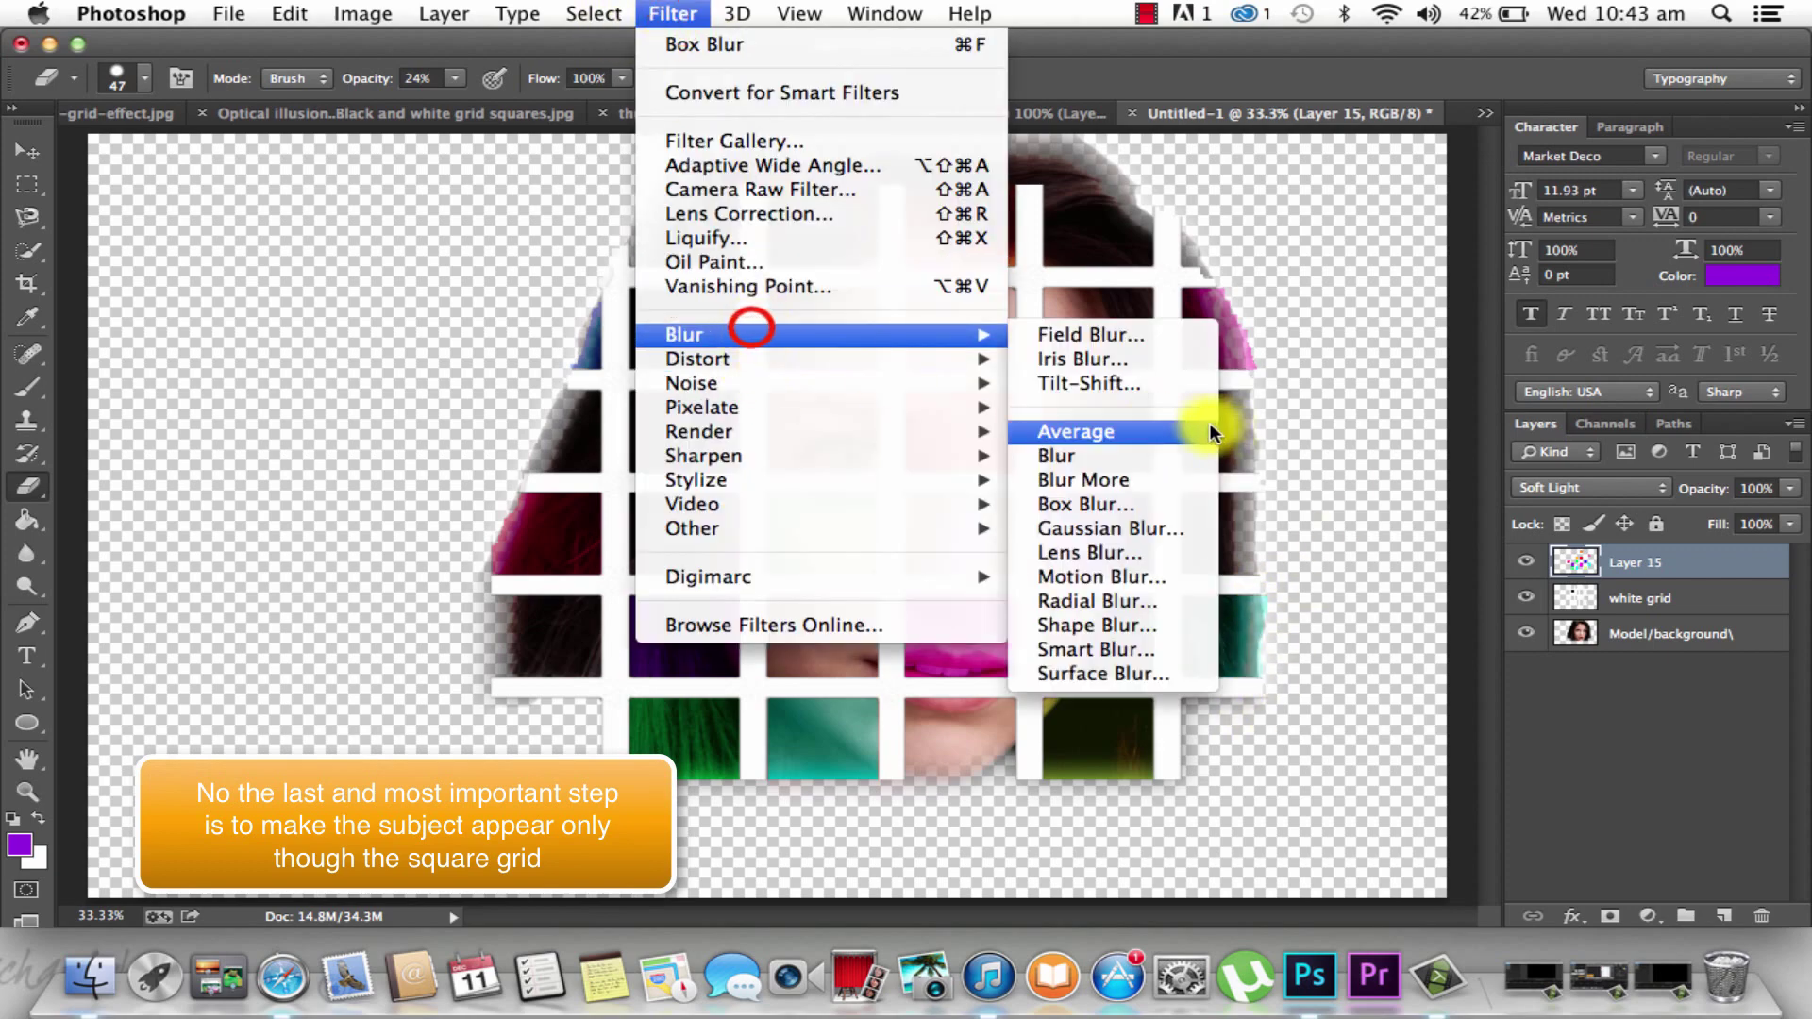
left_click(1124, 528)
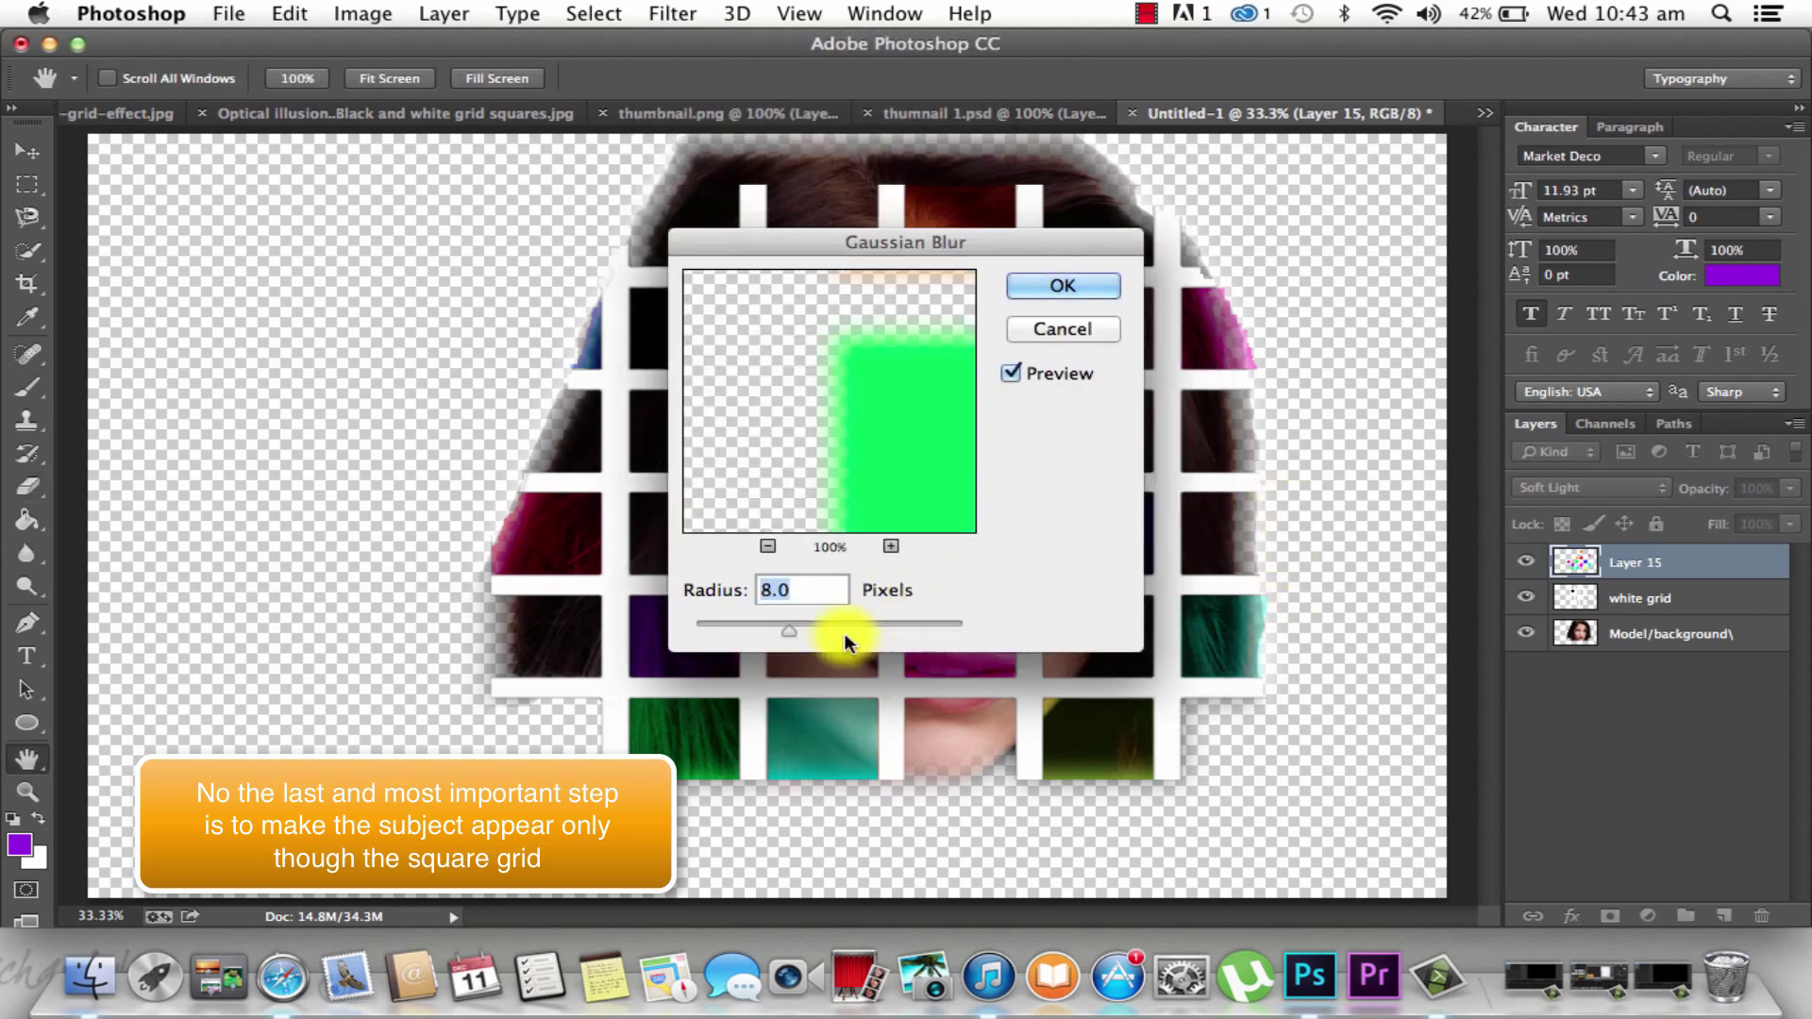
mouse_move(776, 633)
left_mouse_down()
mouse_move(866, 631)
mouse_move(791, 630)
left_mouse_up()
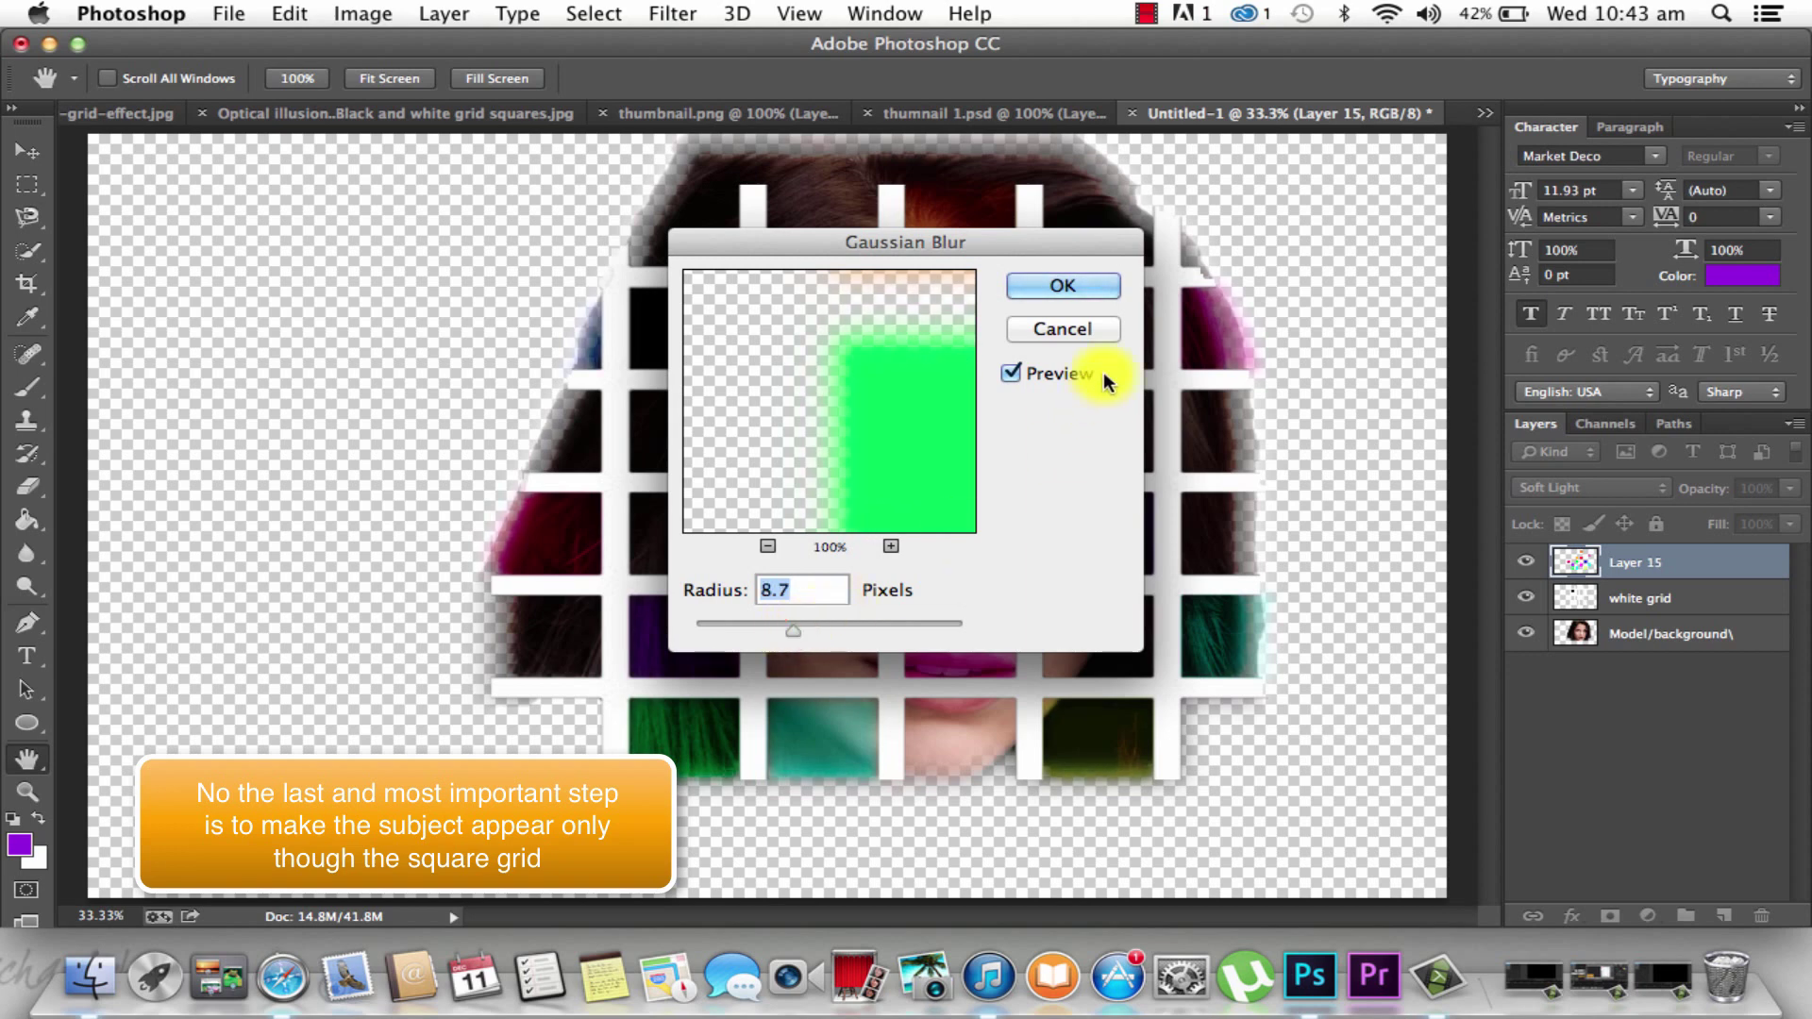
left_click(1123, 286)
key("e")
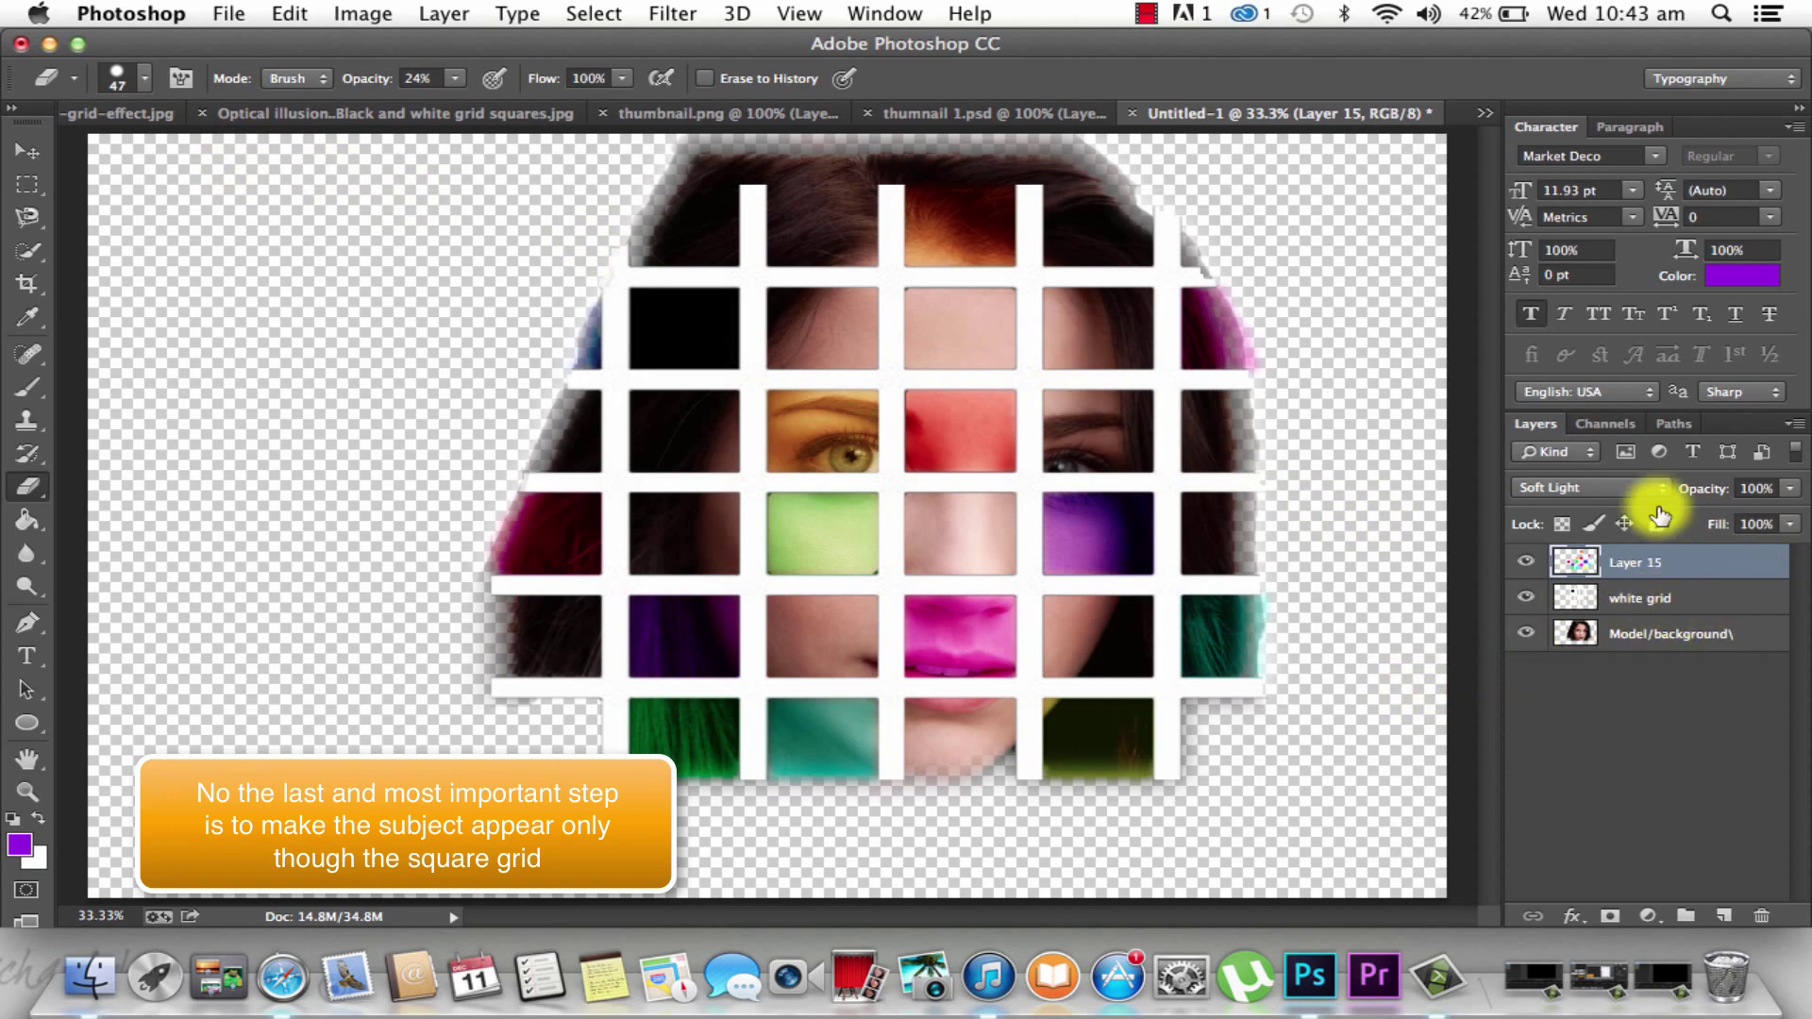
Reapply the last Gaussian Blur from the Filter menu to the white grid layer
left_click(1685, 599)
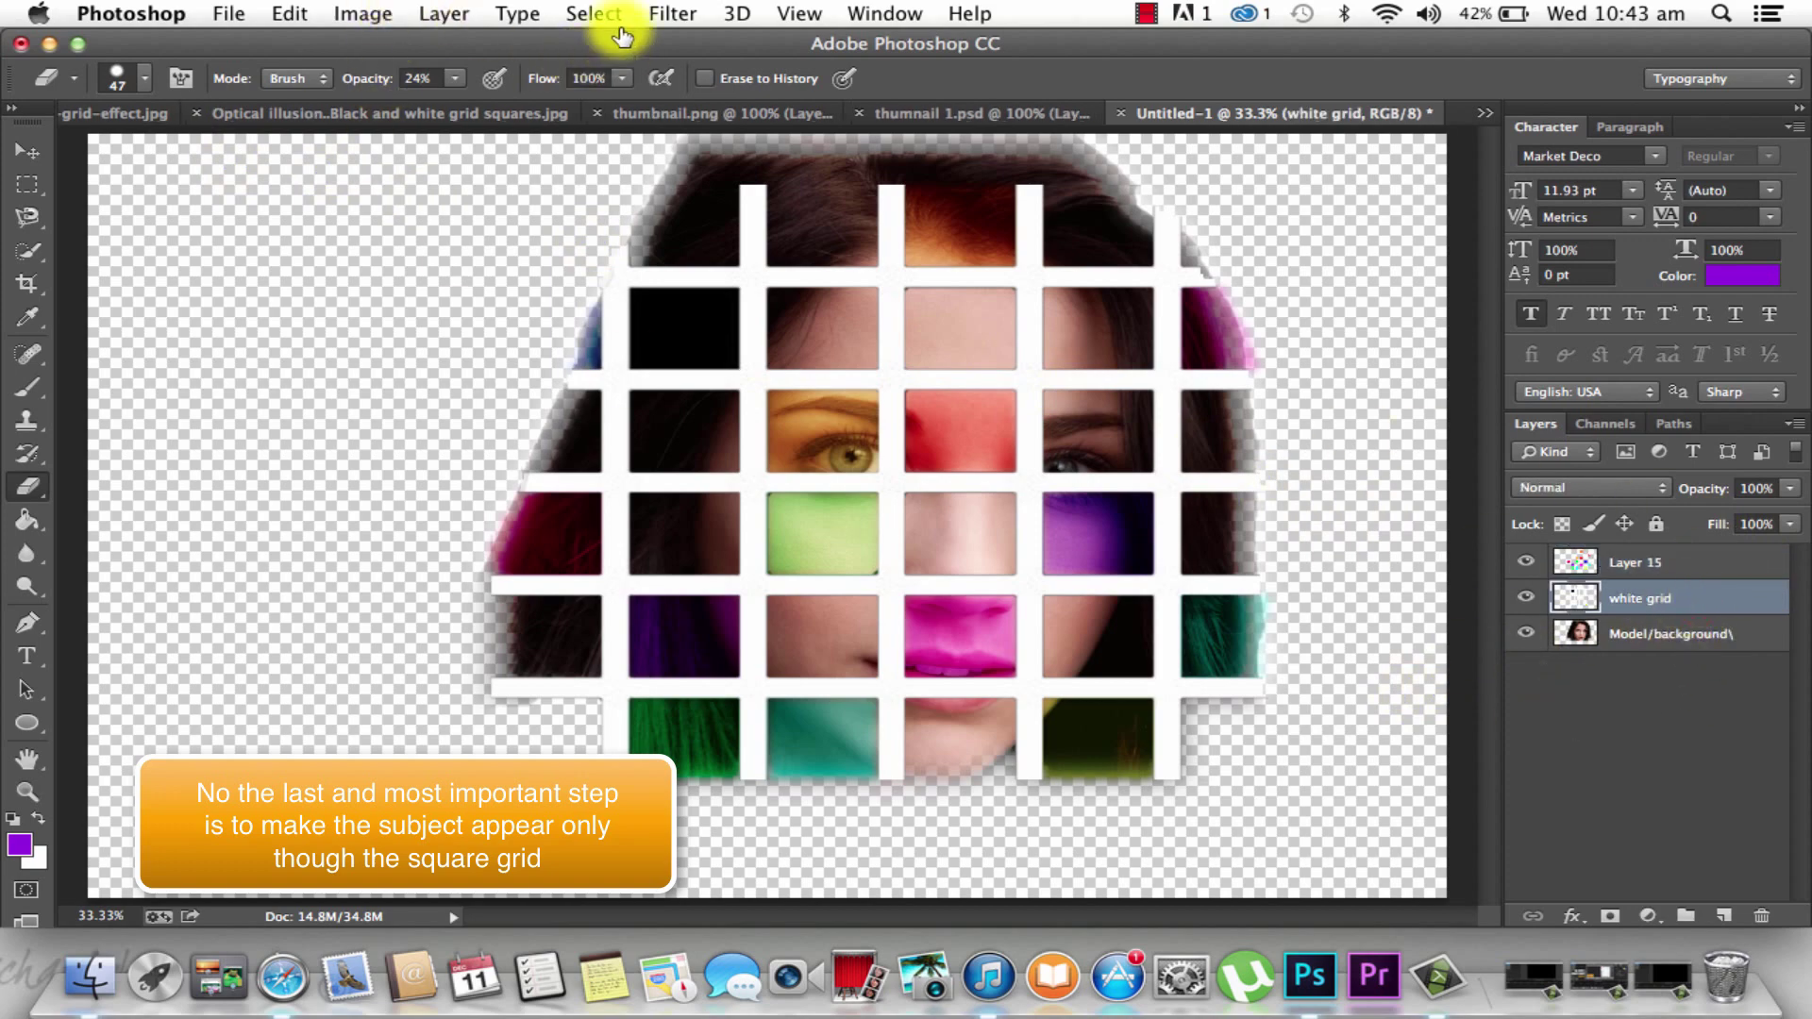
left_click(658, 13)
left_click(729, 47)
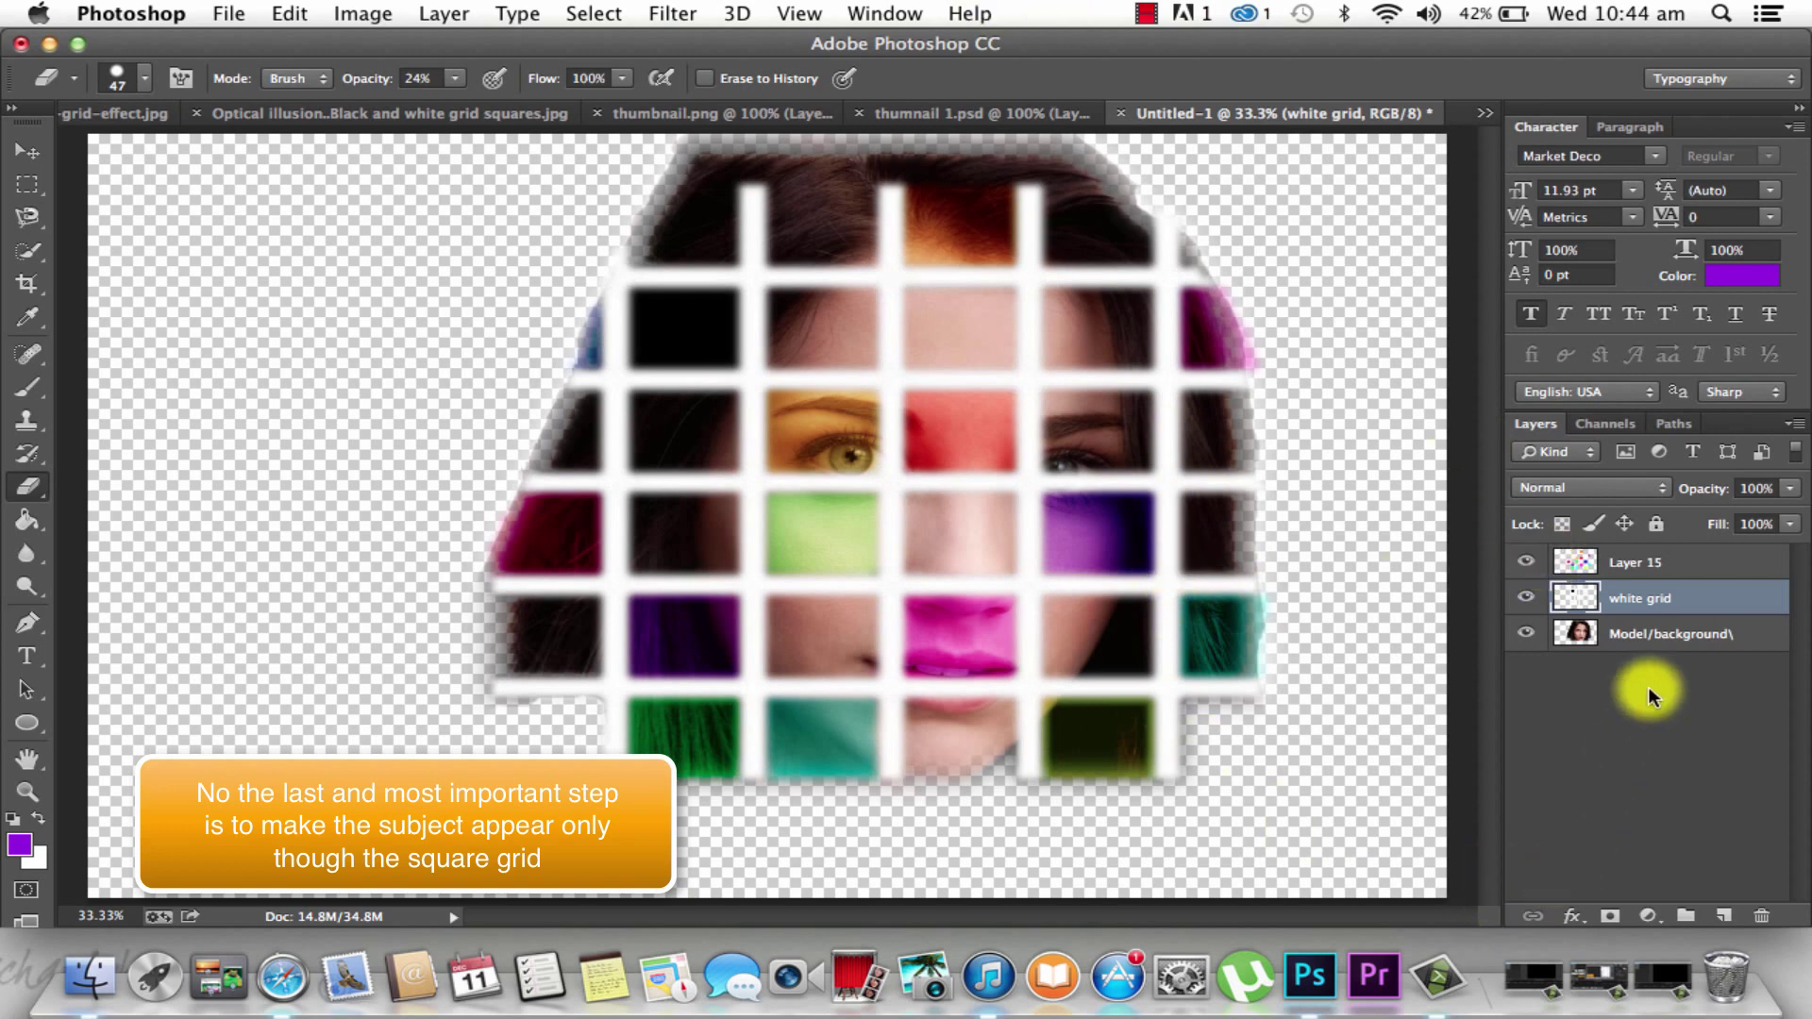
left_click(1713, 635)
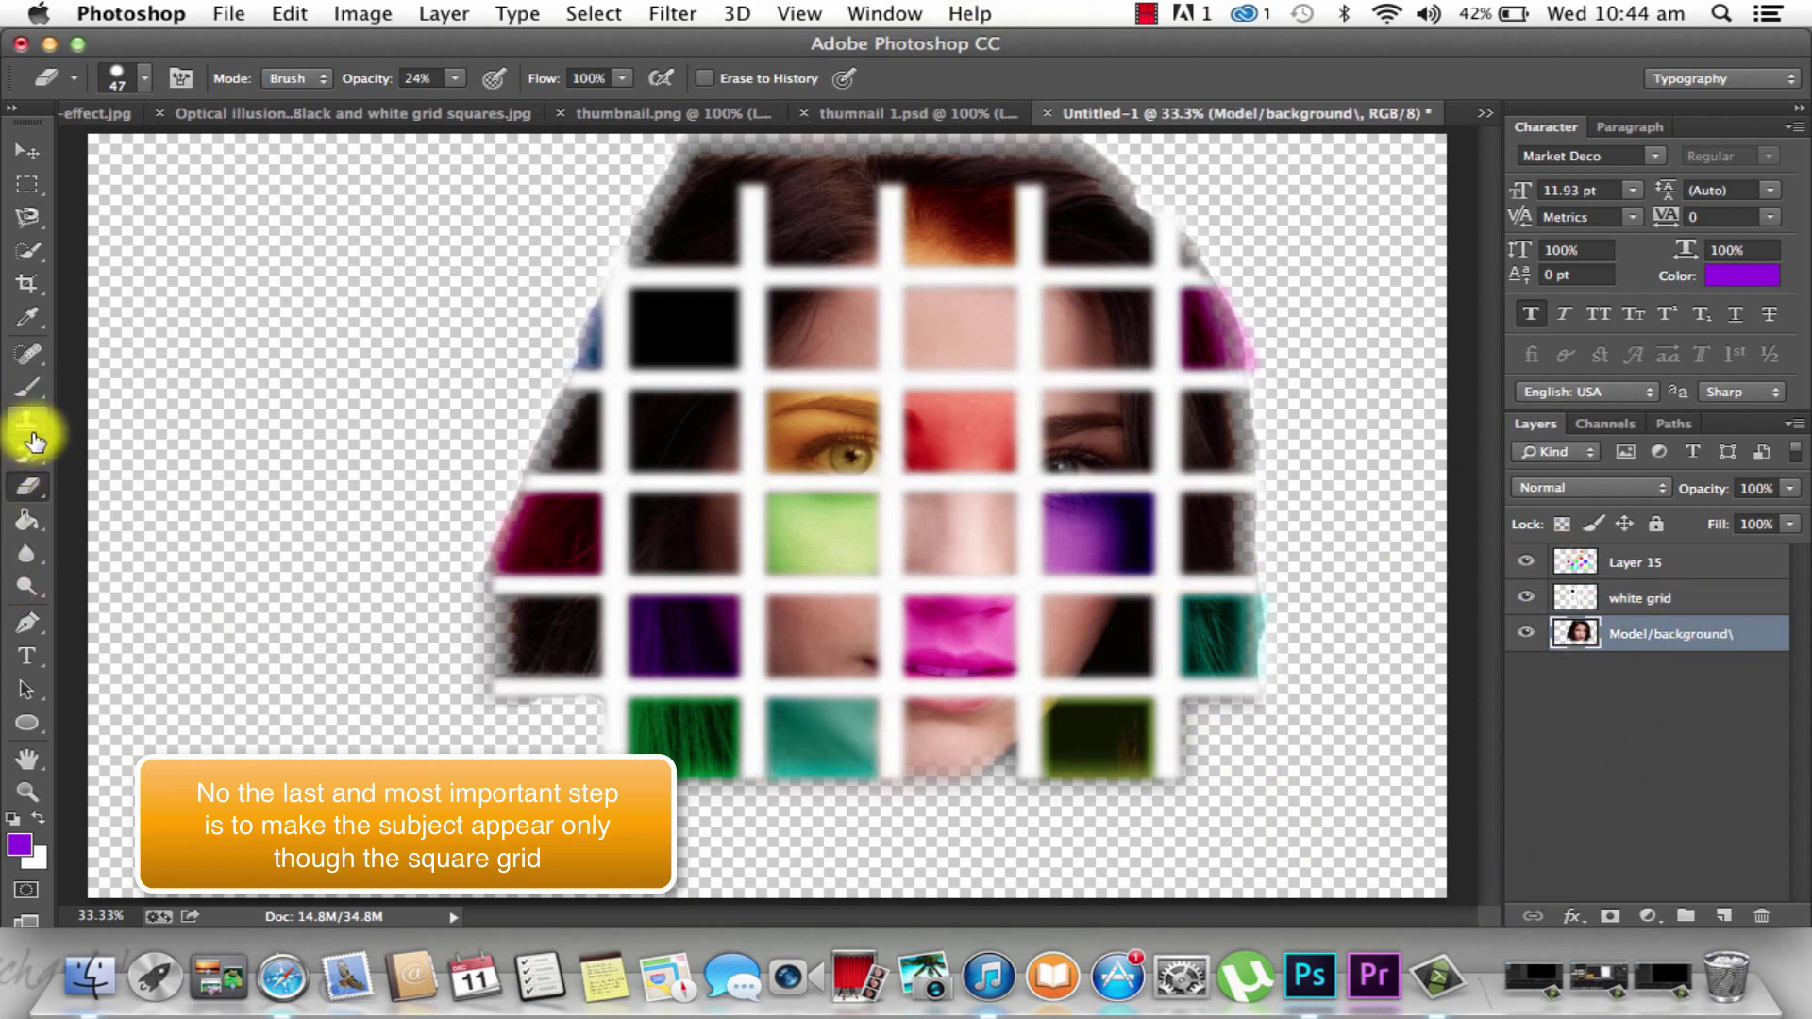
Paint-bucket the transparent surroundings on the background layer white, replacing an accidental purple fill
left_click(24, 522)
left_click(321, 415)
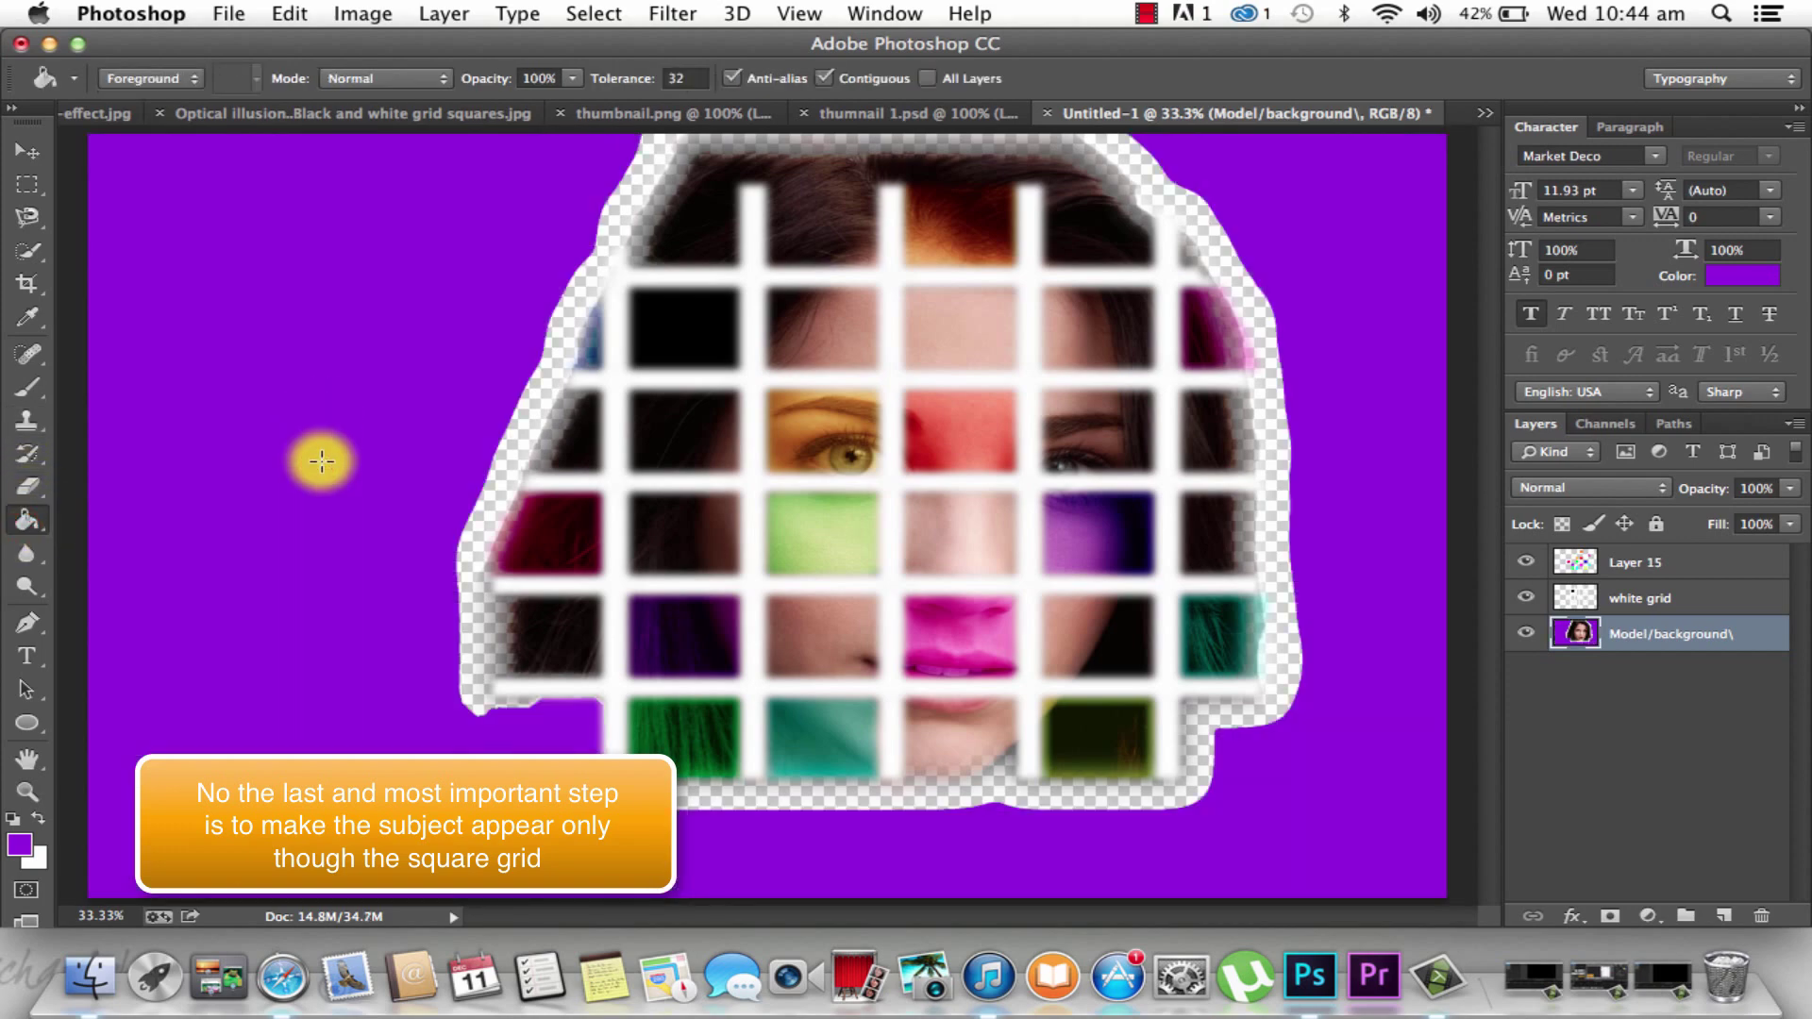
key("super+z")
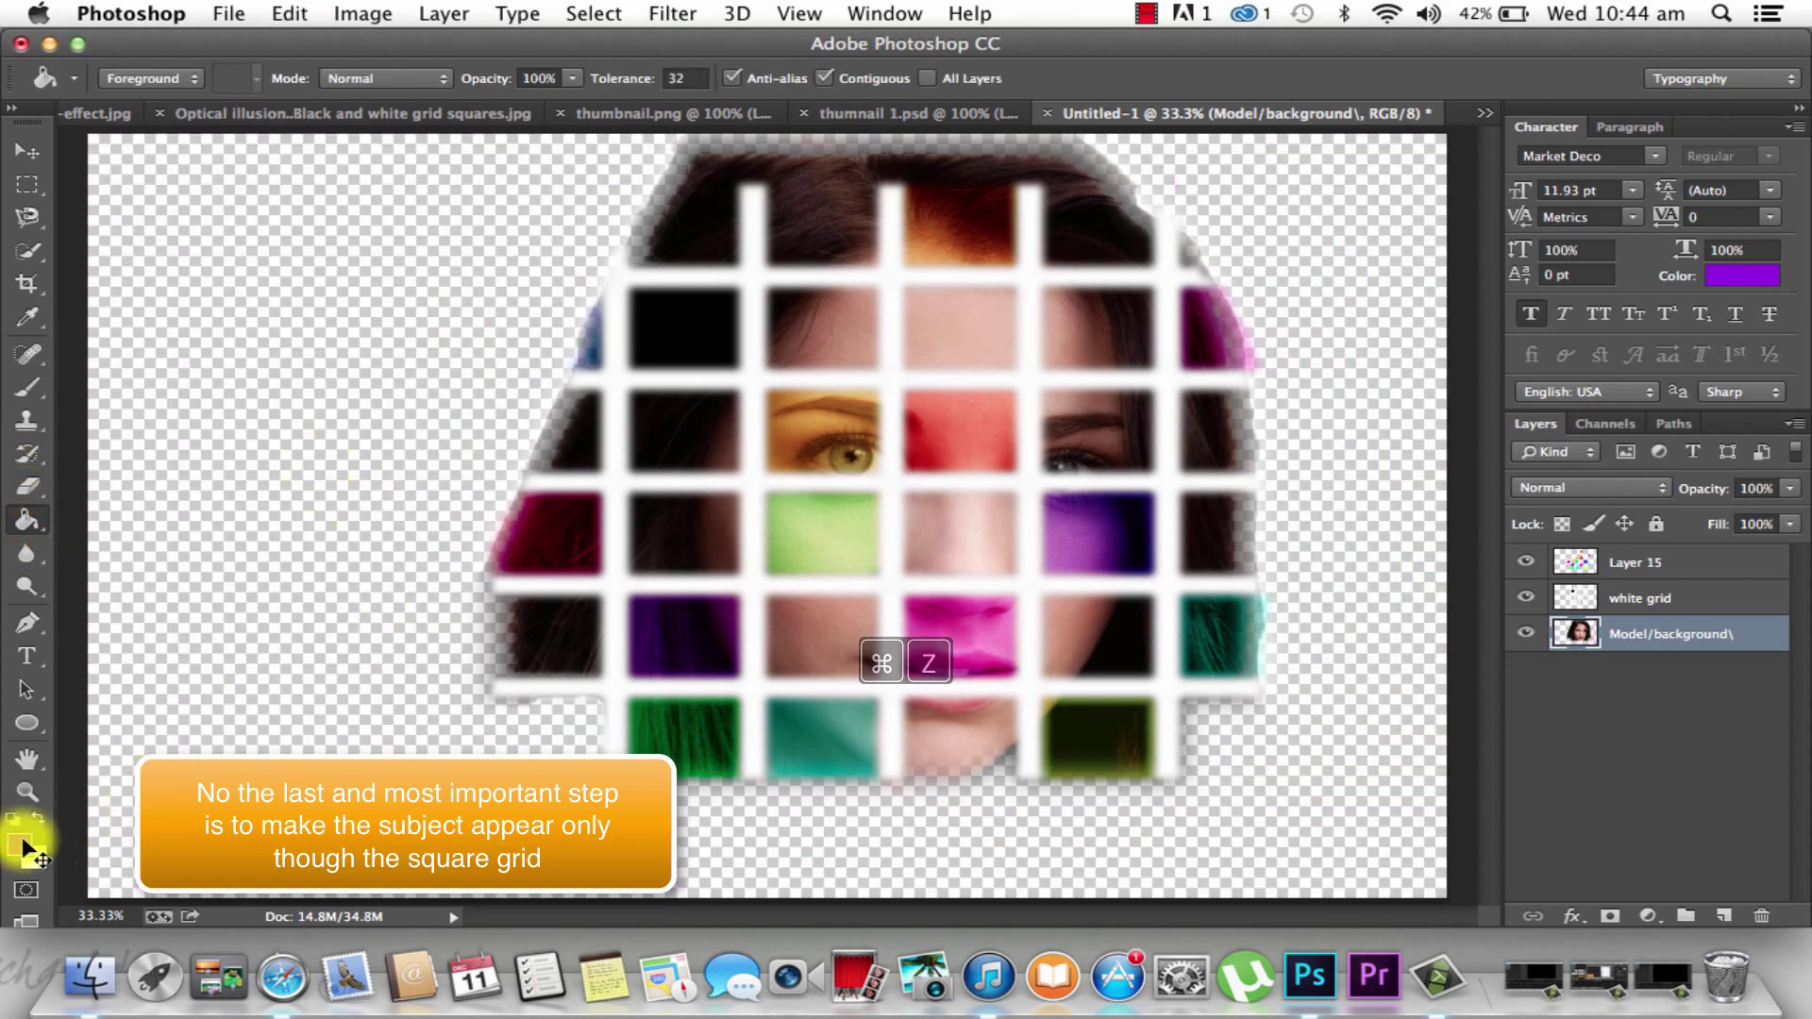
left_click(36, 819)
left_click(203, 746)
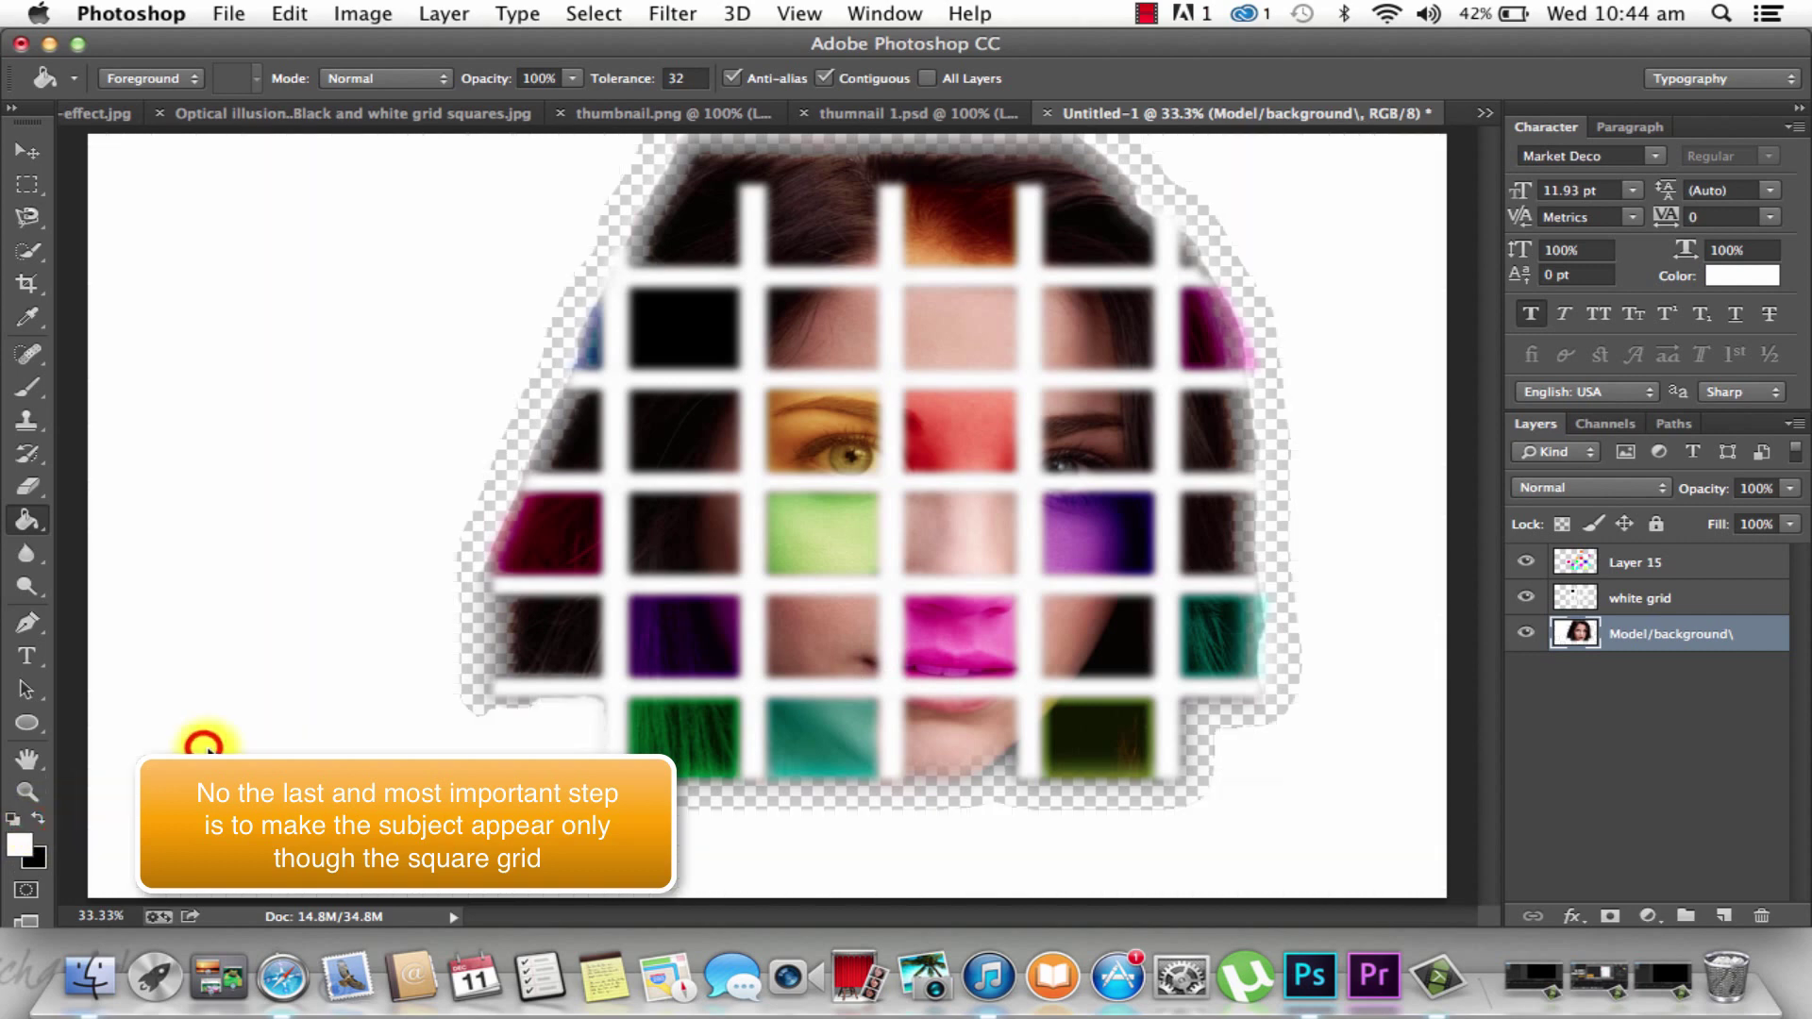
left_click(483, 650)
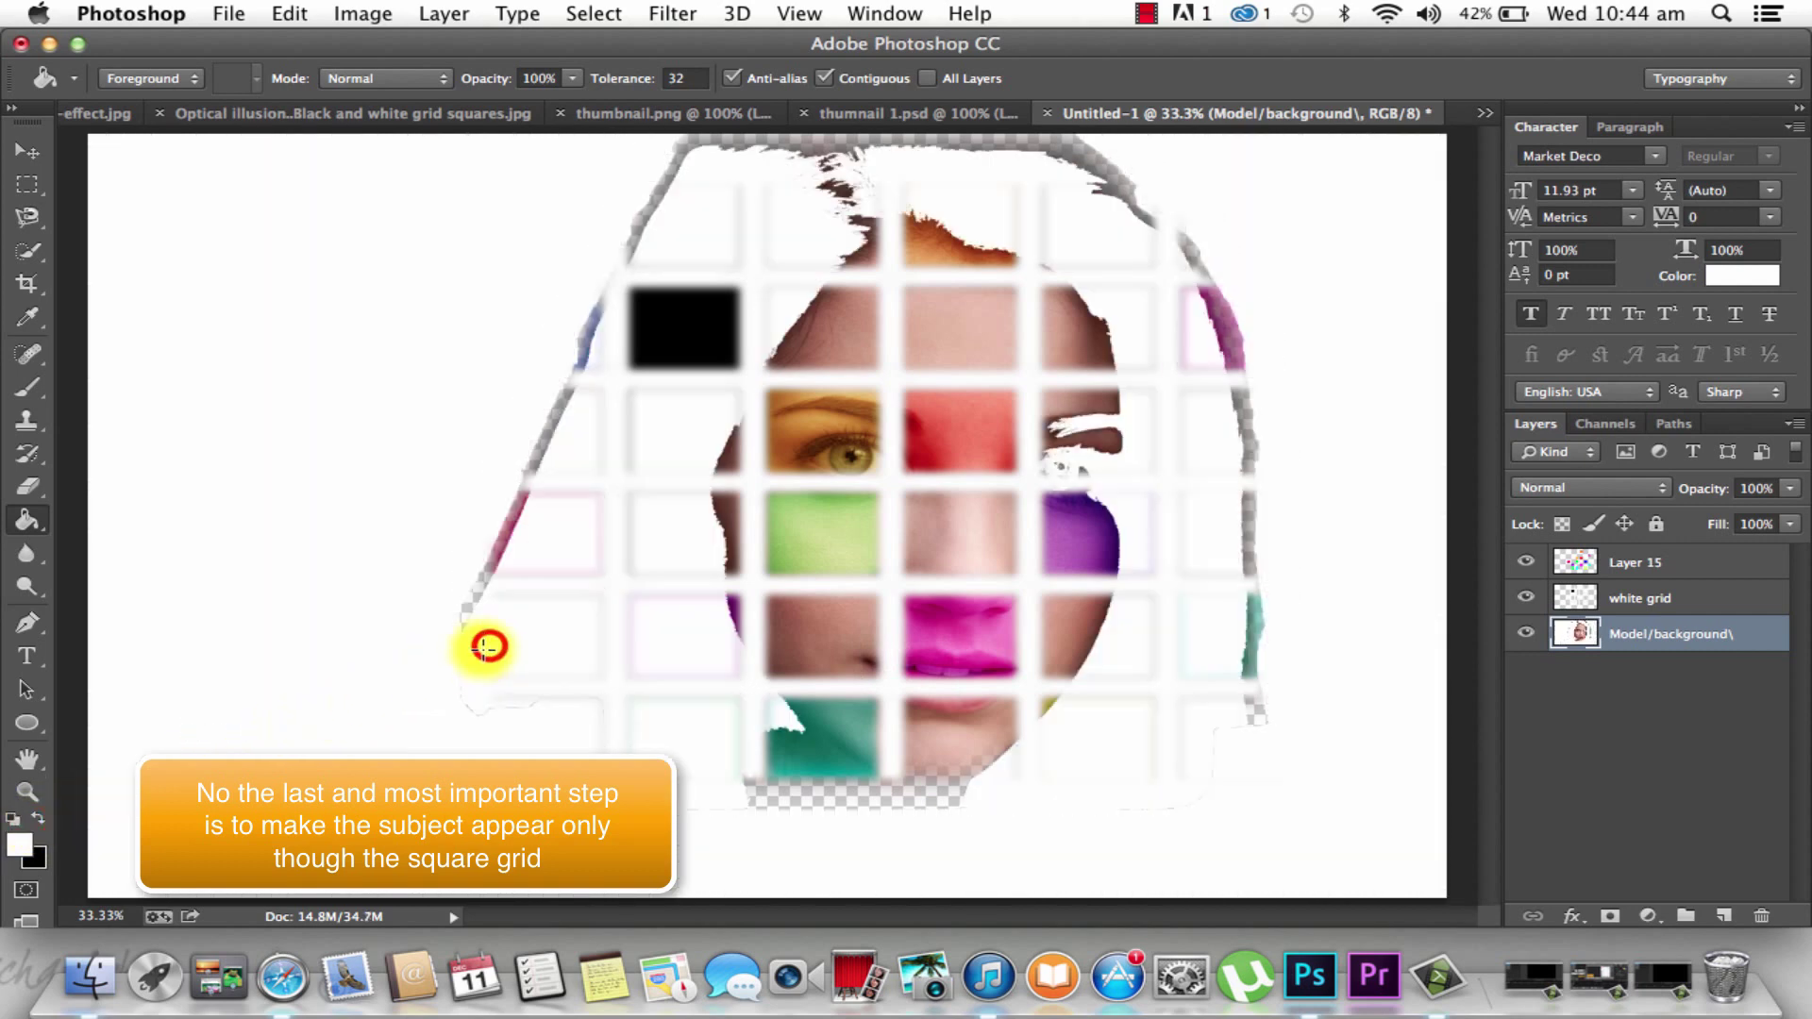
key("super+z")
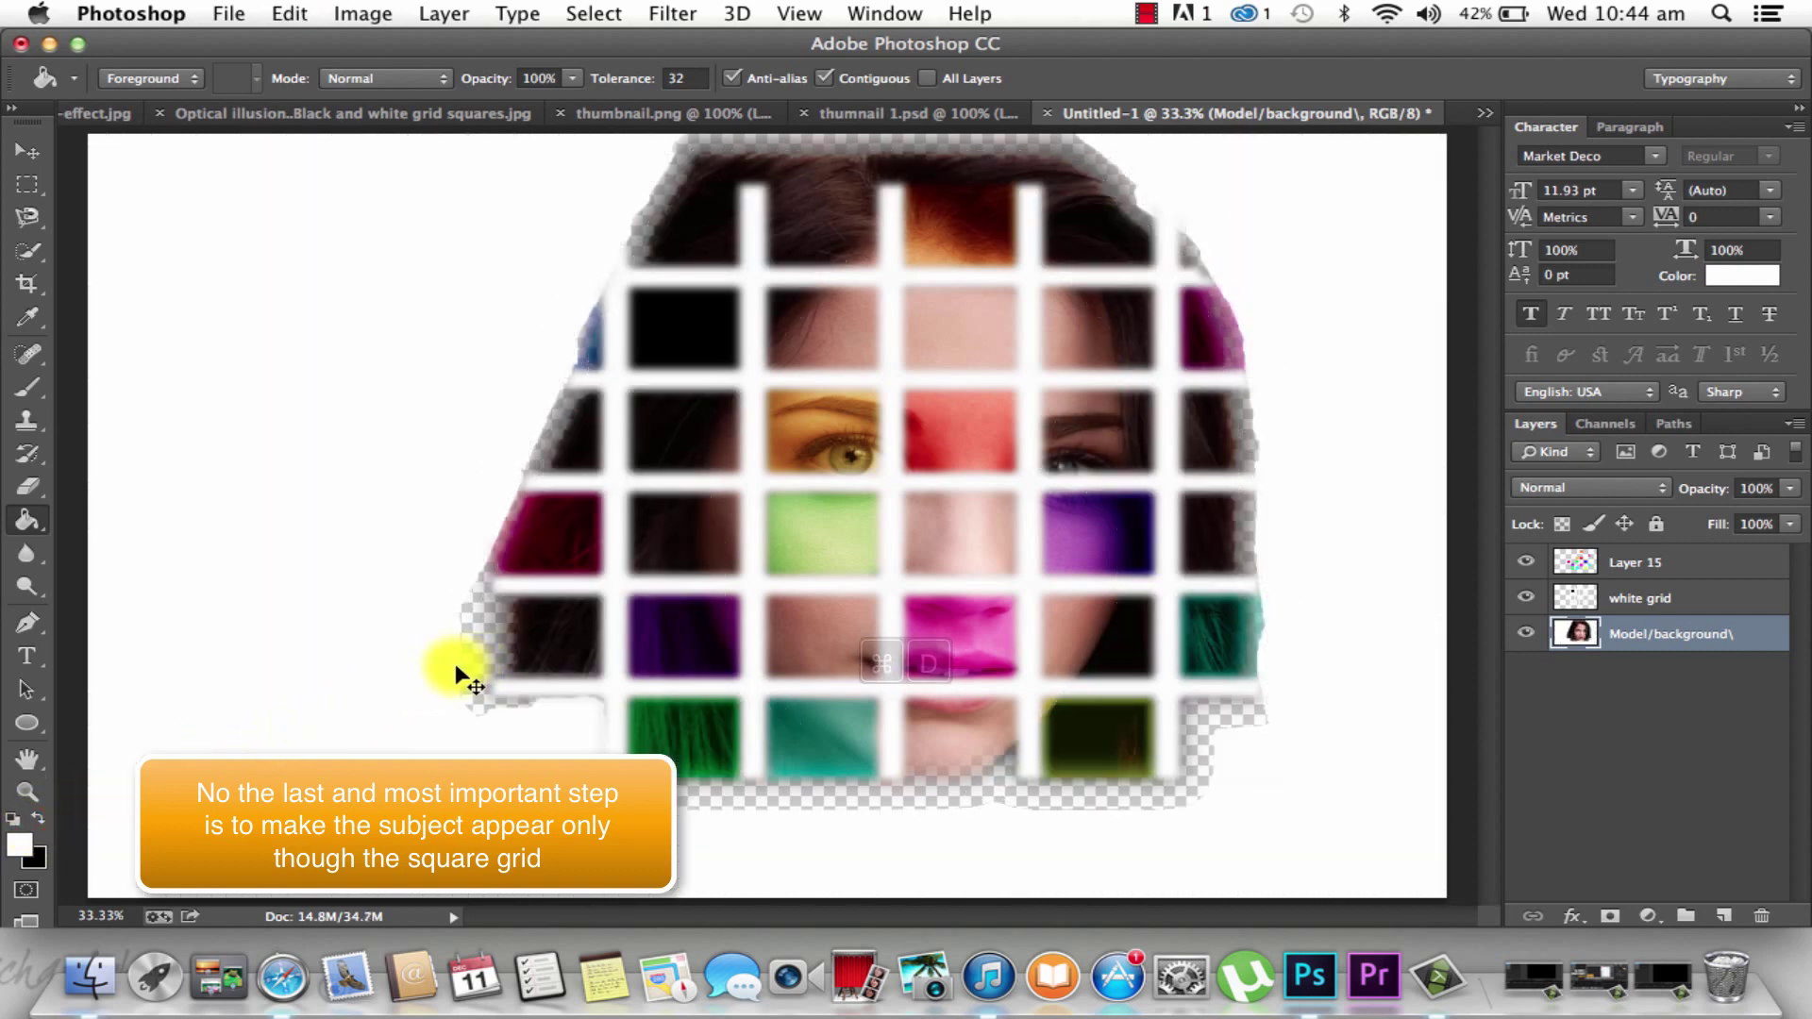
On Layer 15, clear the tint from the bottom-right, green, lower-left, left magenta and teal squares
left_click(1715, 563)
left_click(978, 793)
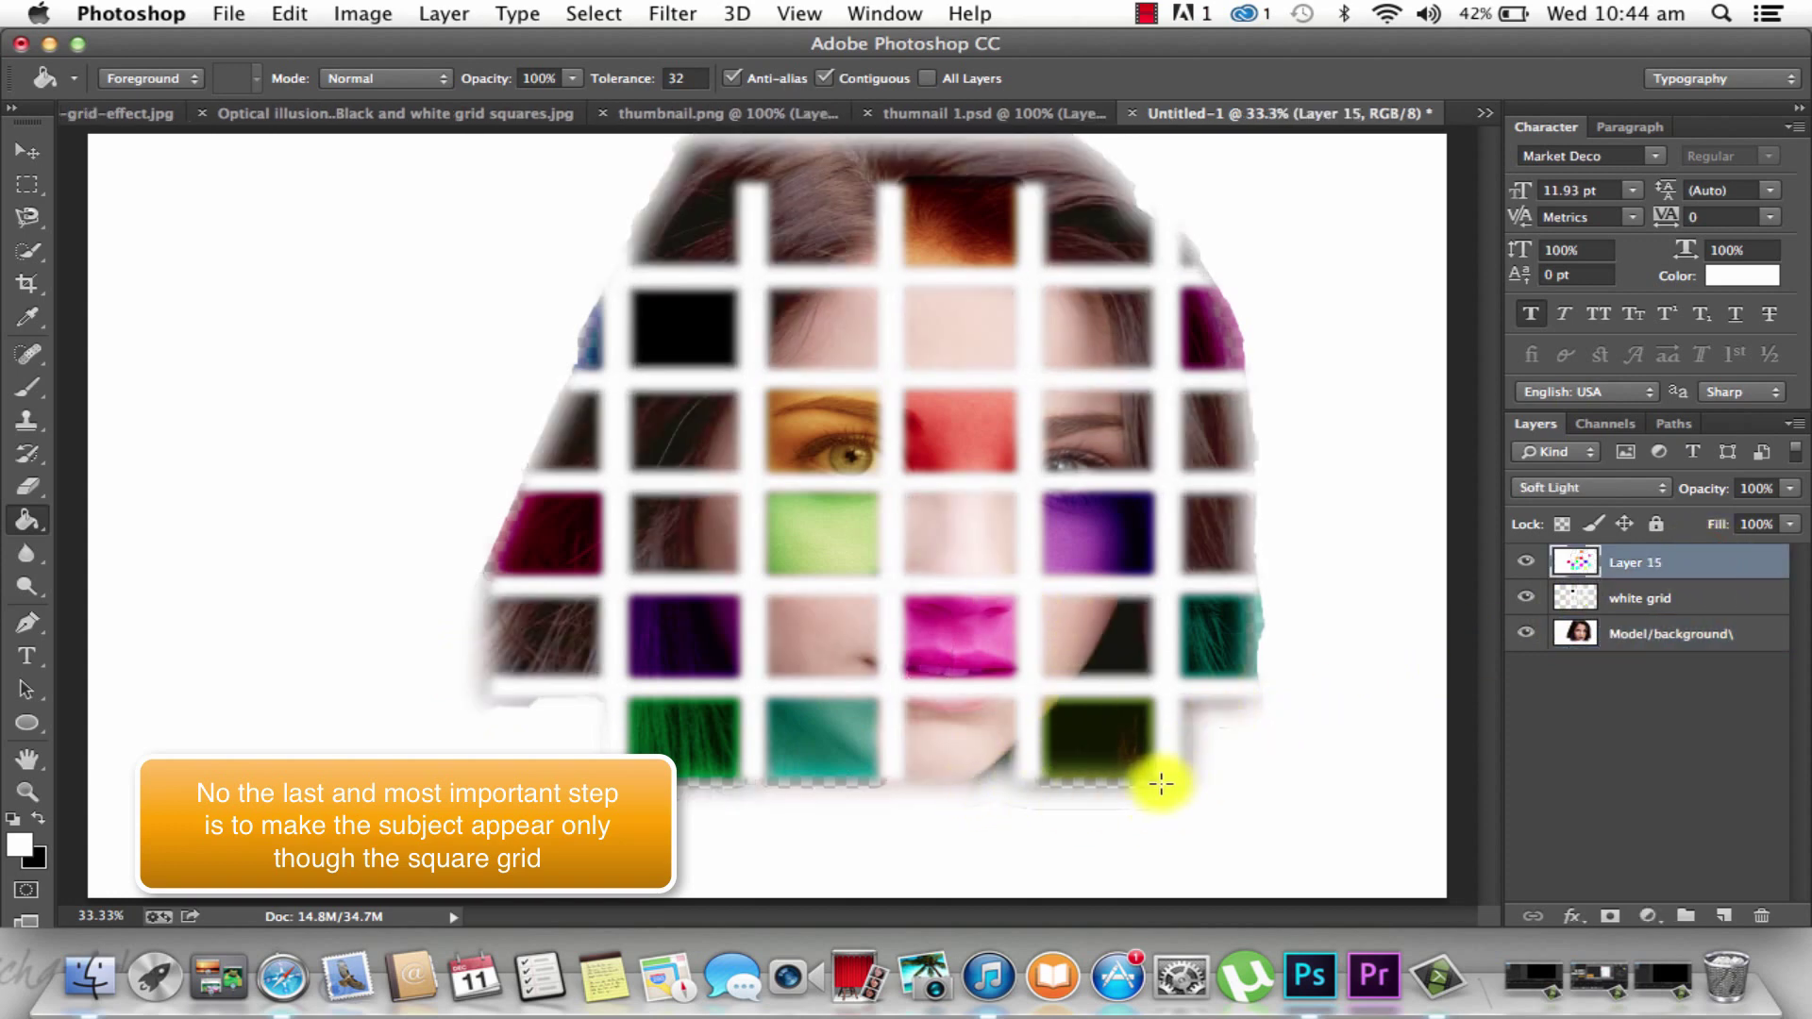
left_click(1121, 790)
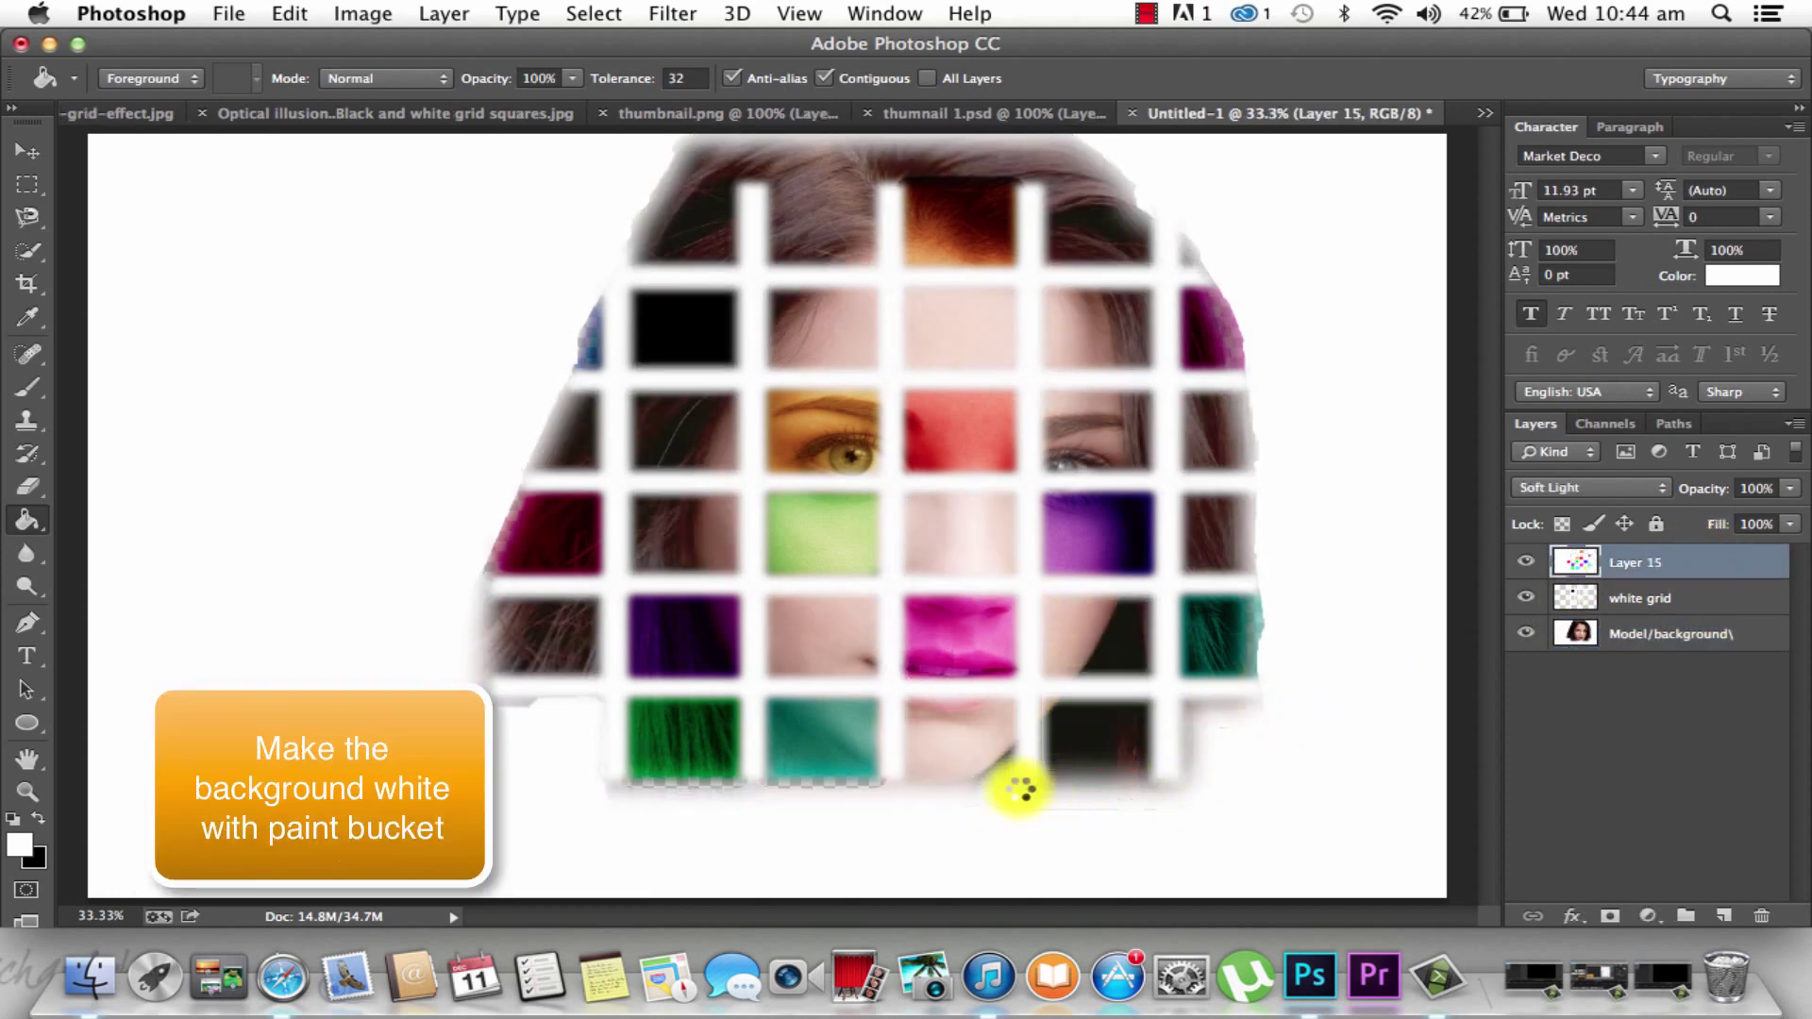
left_click(692, 772)
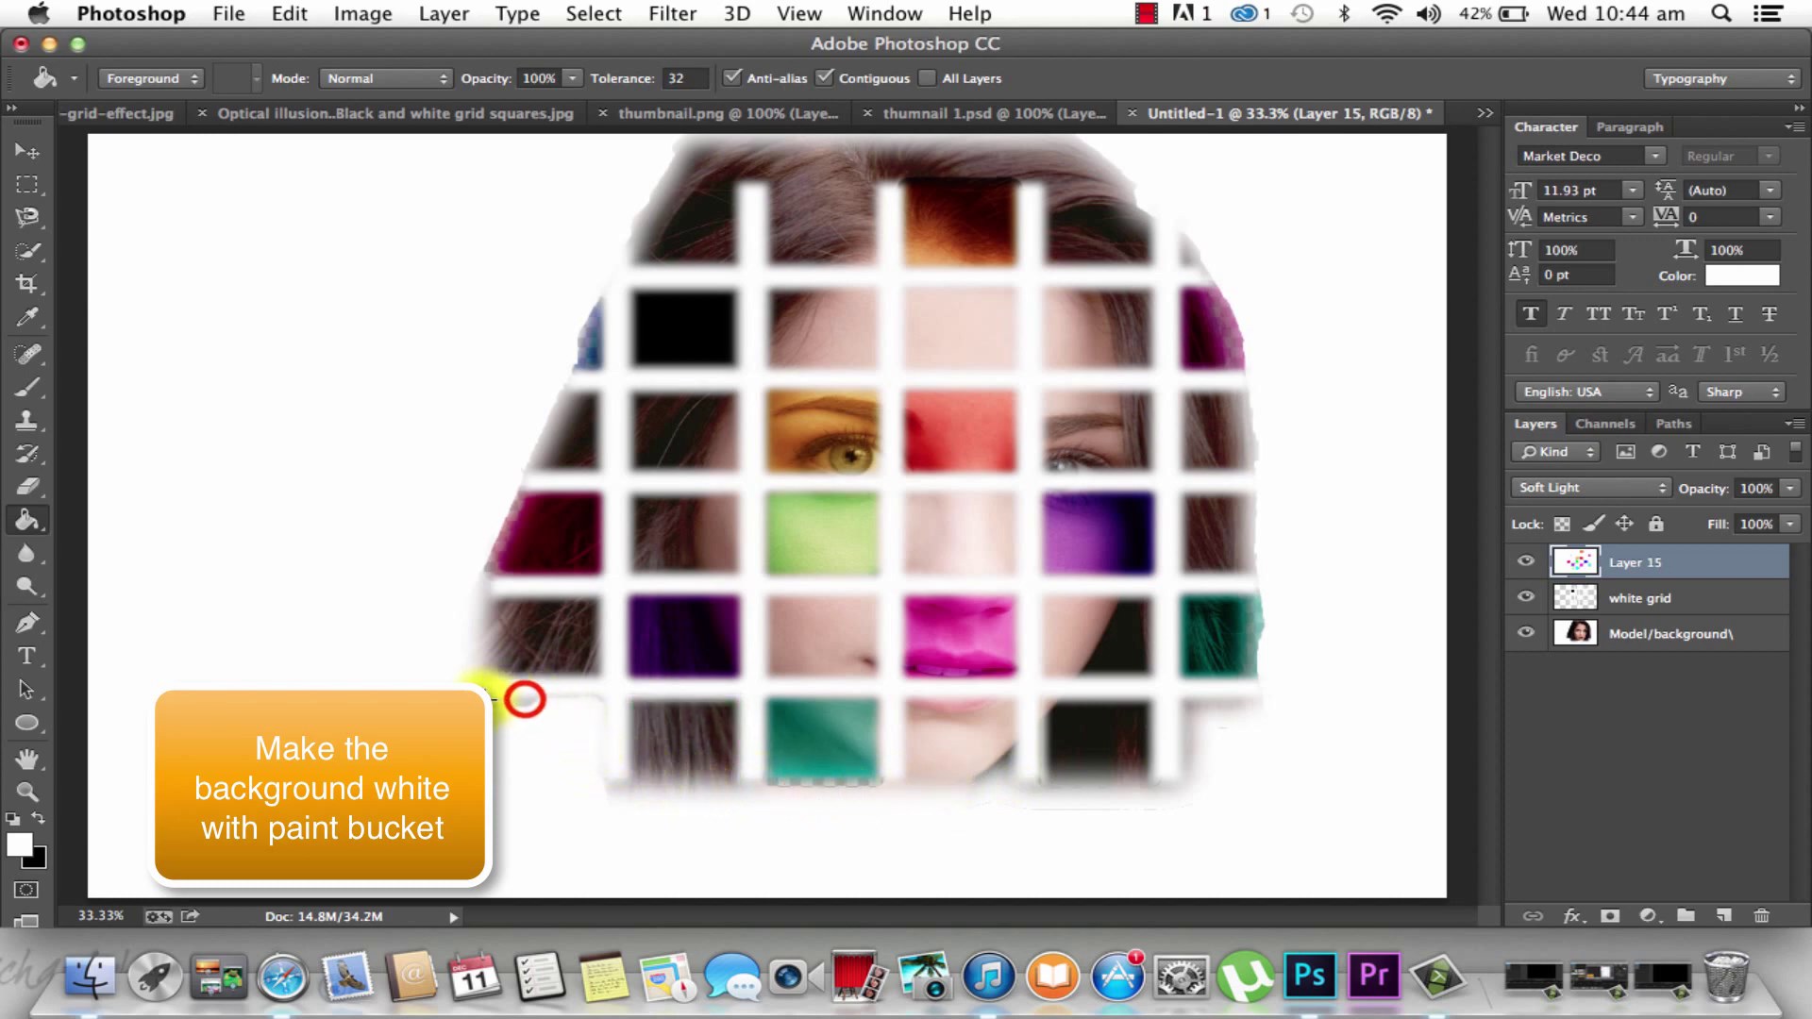
left_click(498, 703)
left_click(498, 531)
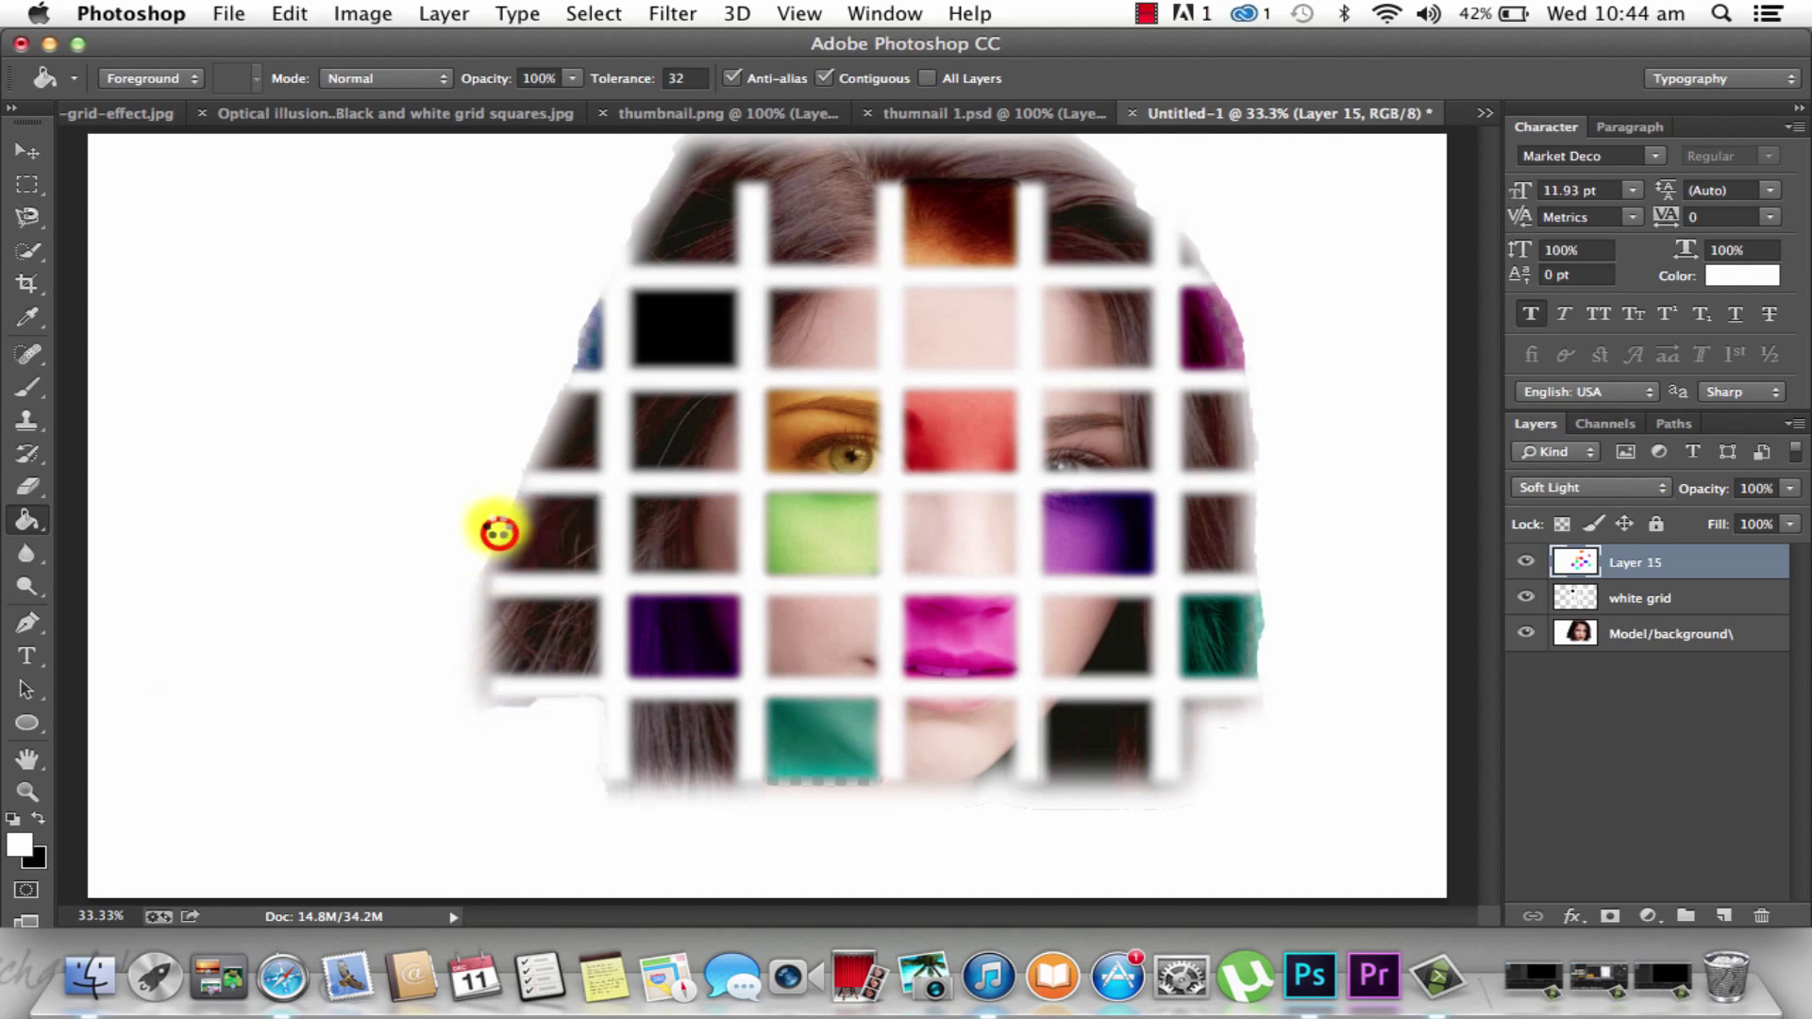
key("super+d")
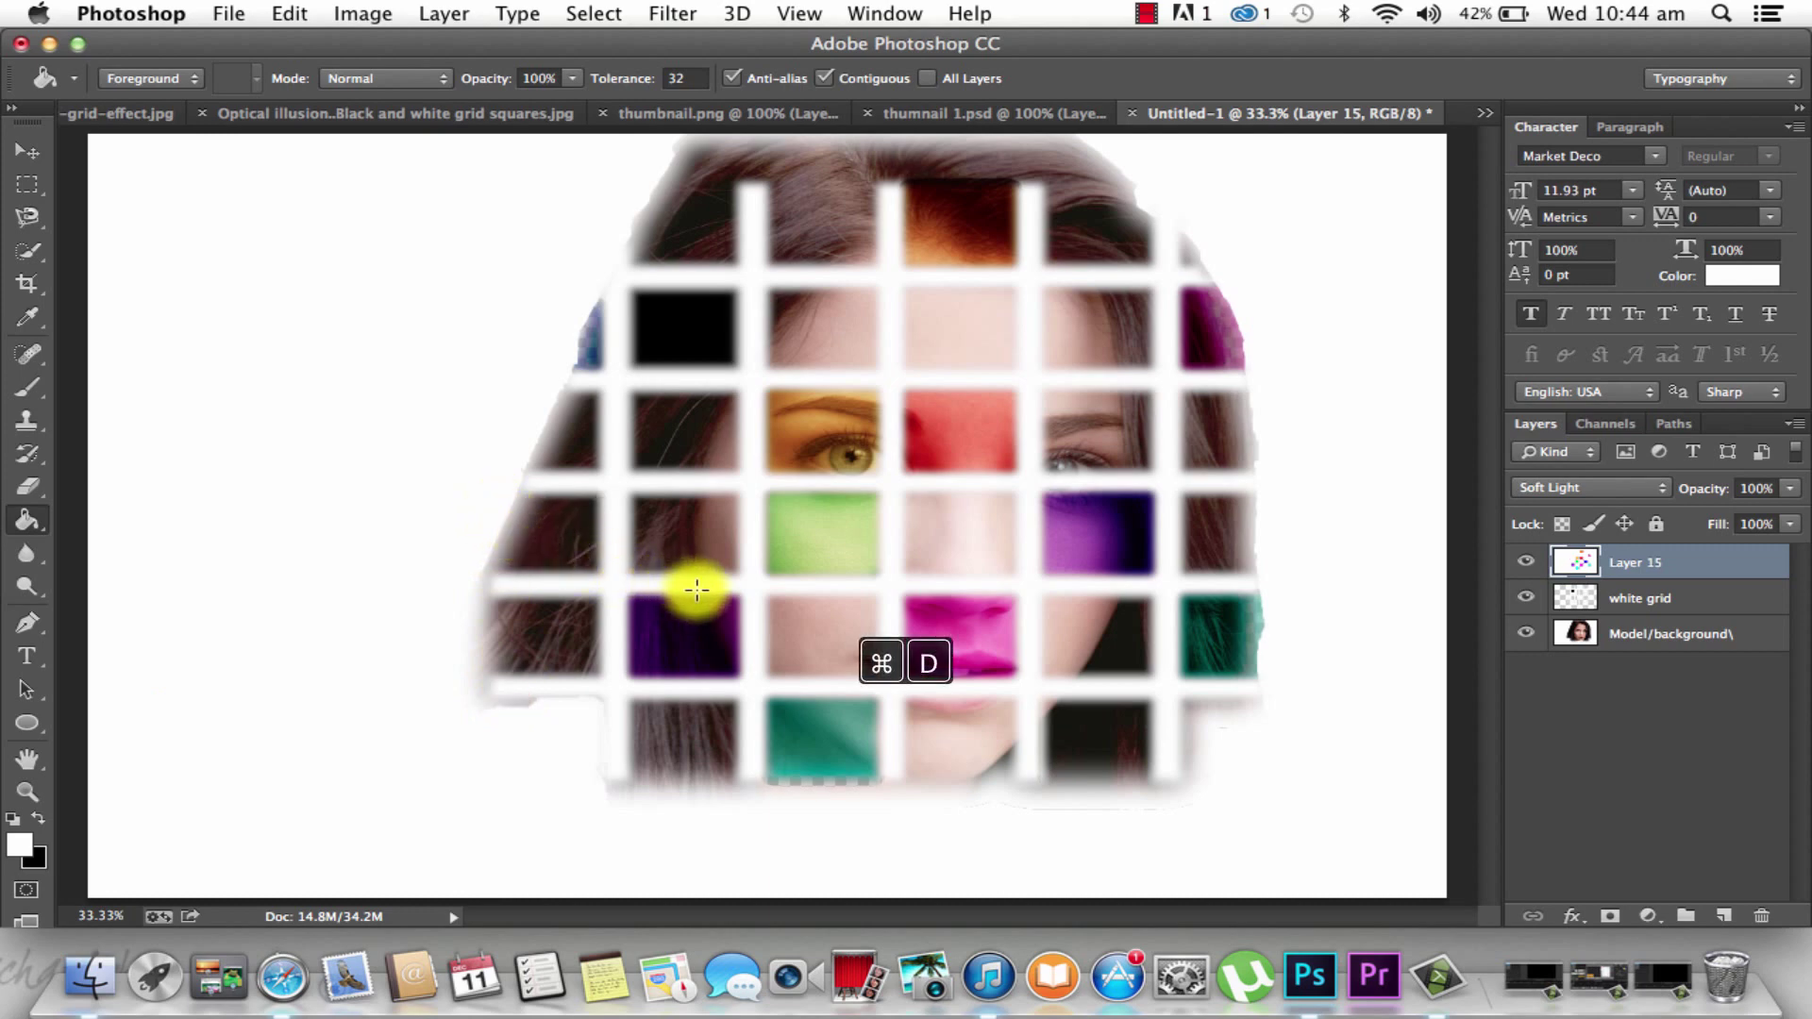
left_click(809, 776)
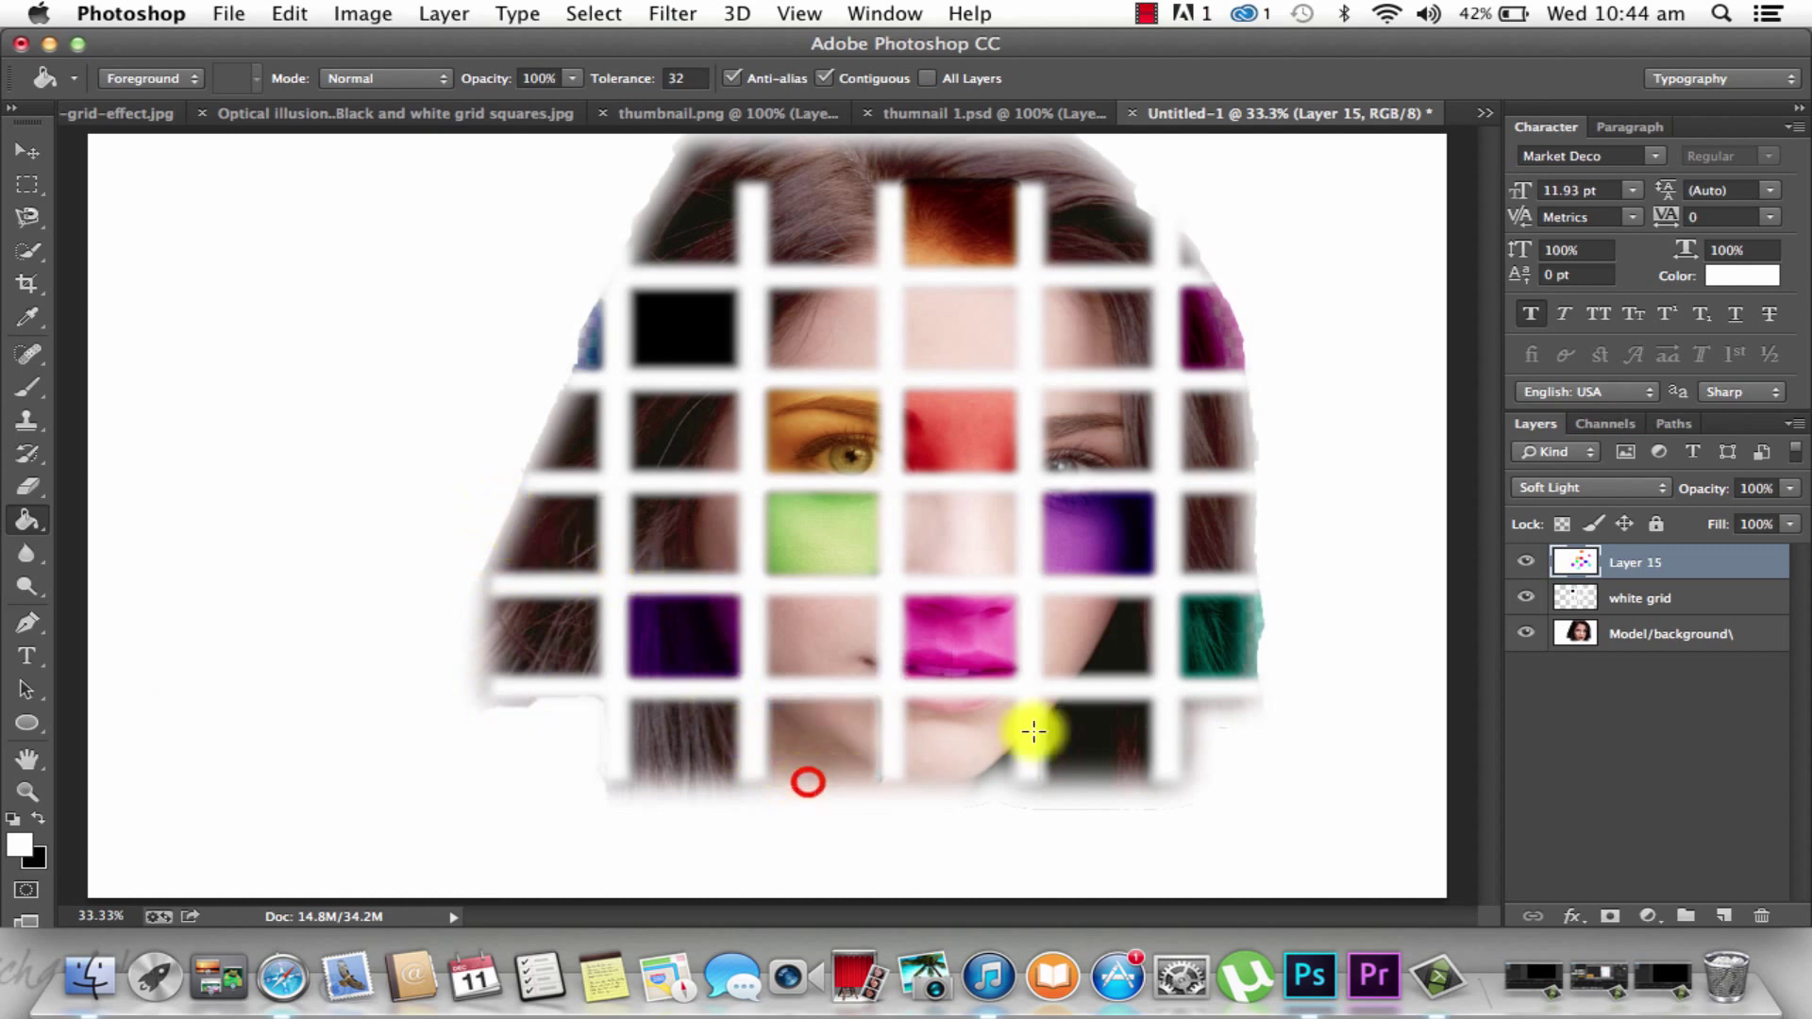
left_click(1700, 593)
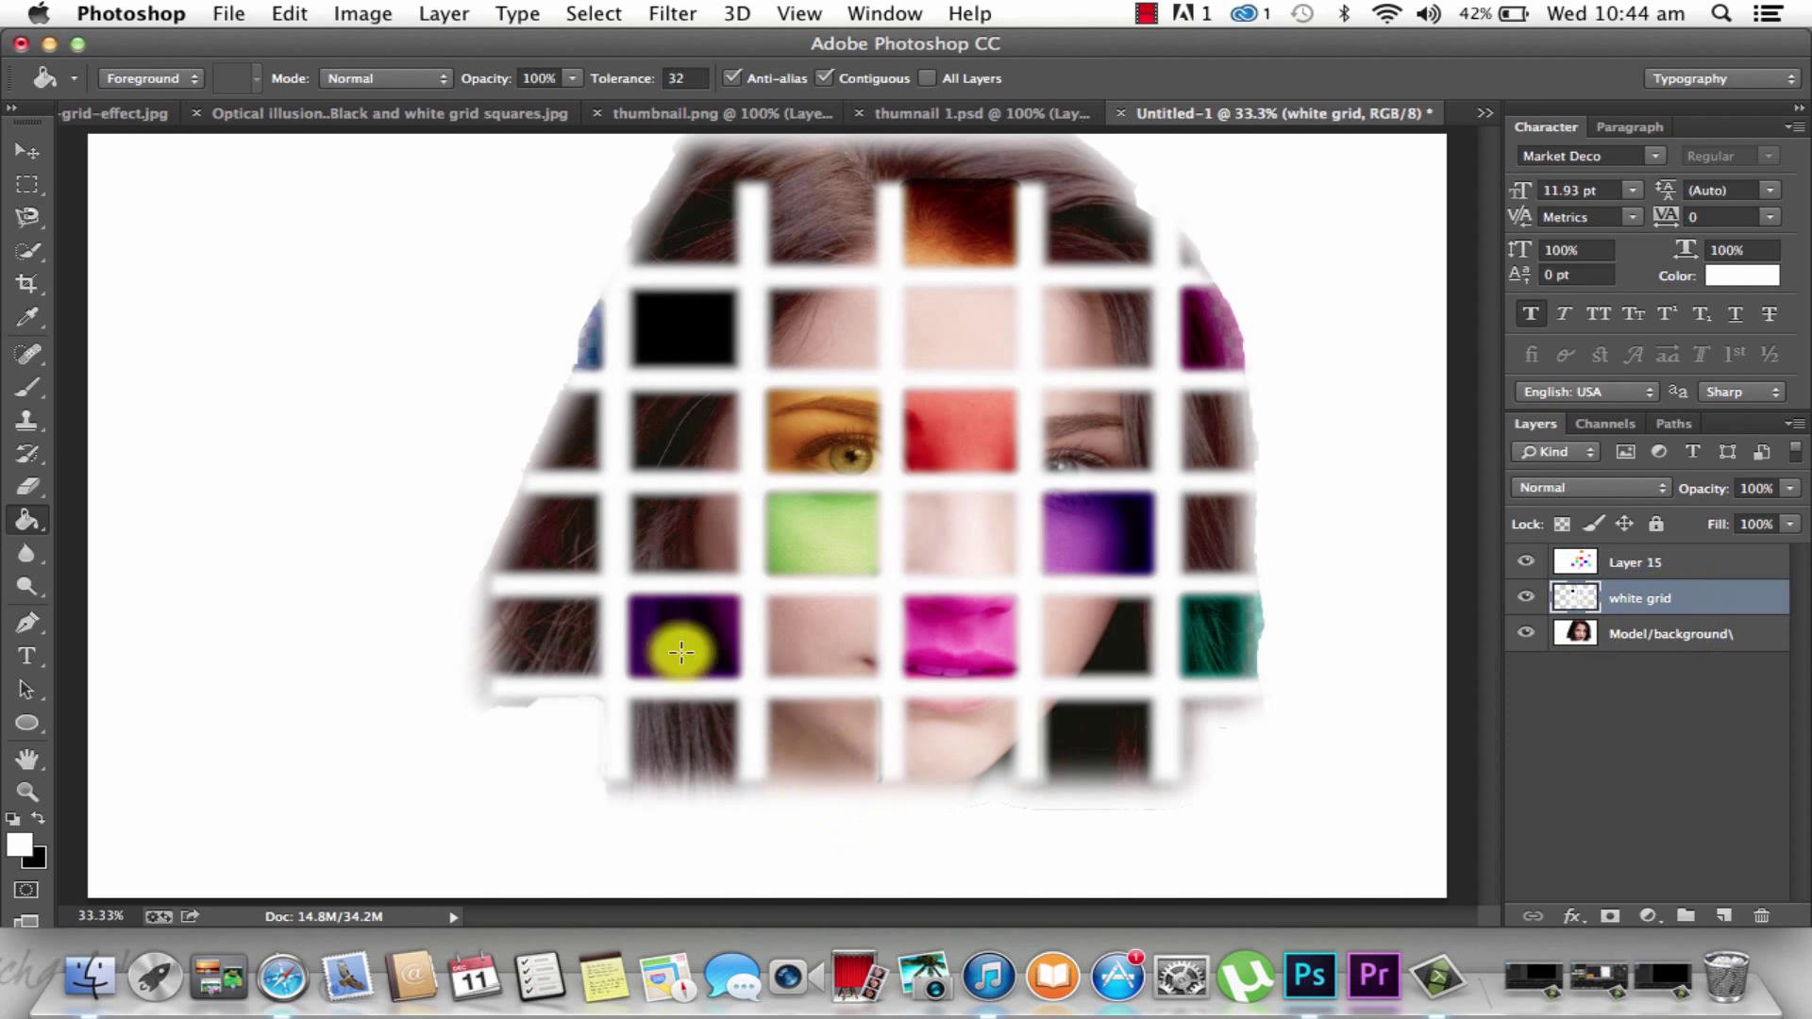
left_click(22, 154)
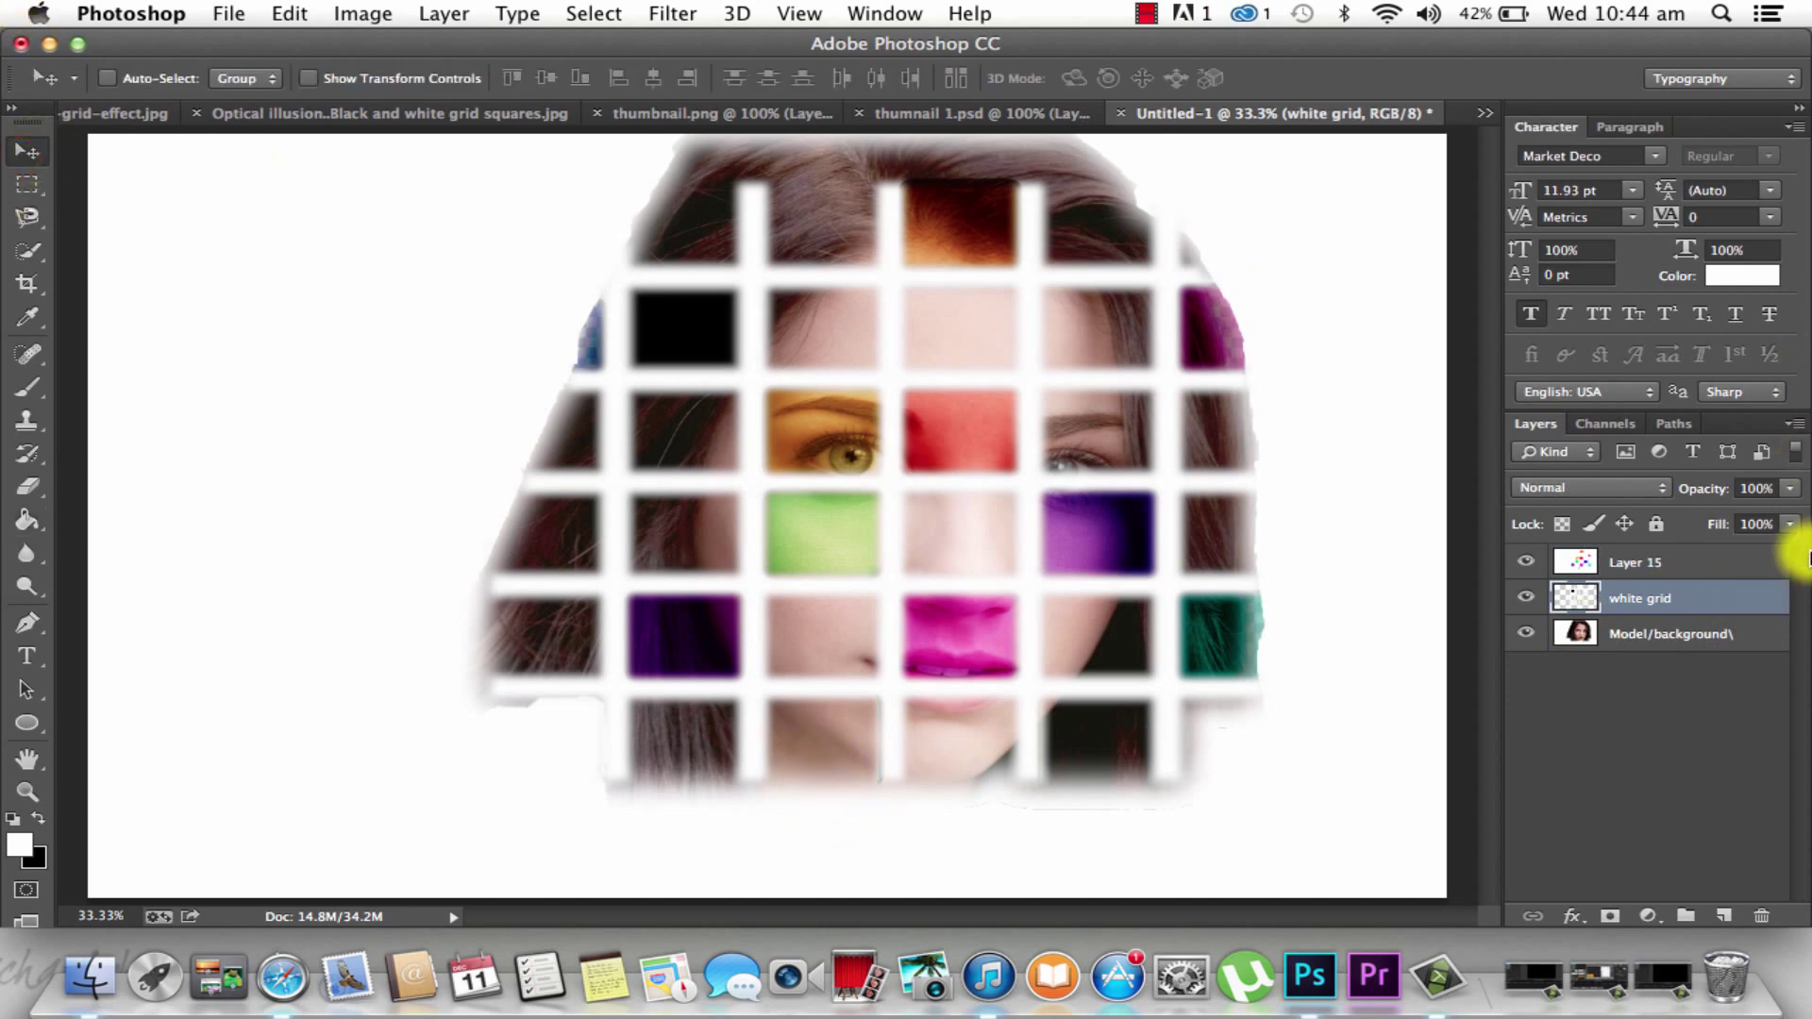
left_click(1676, 563)
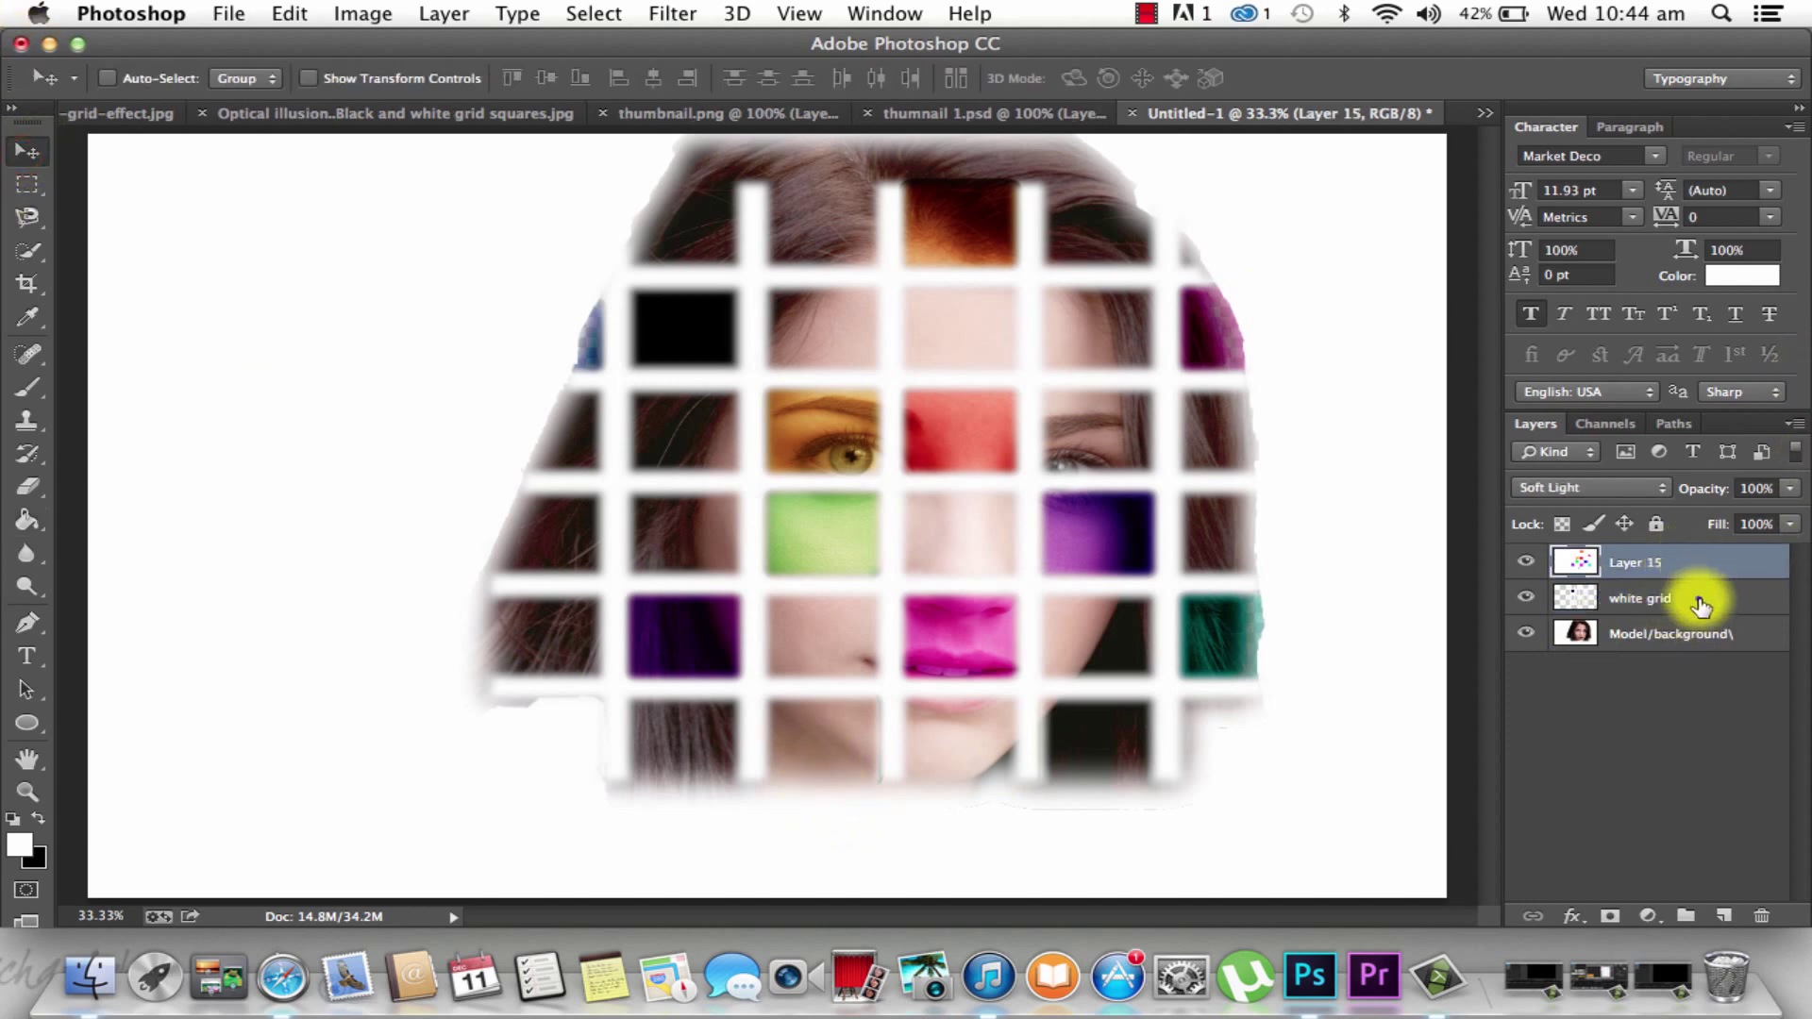
Select the white grid with Layer 15, enlarge both to about 109% and shift them over the face
left_click(1694, 598, "shift")
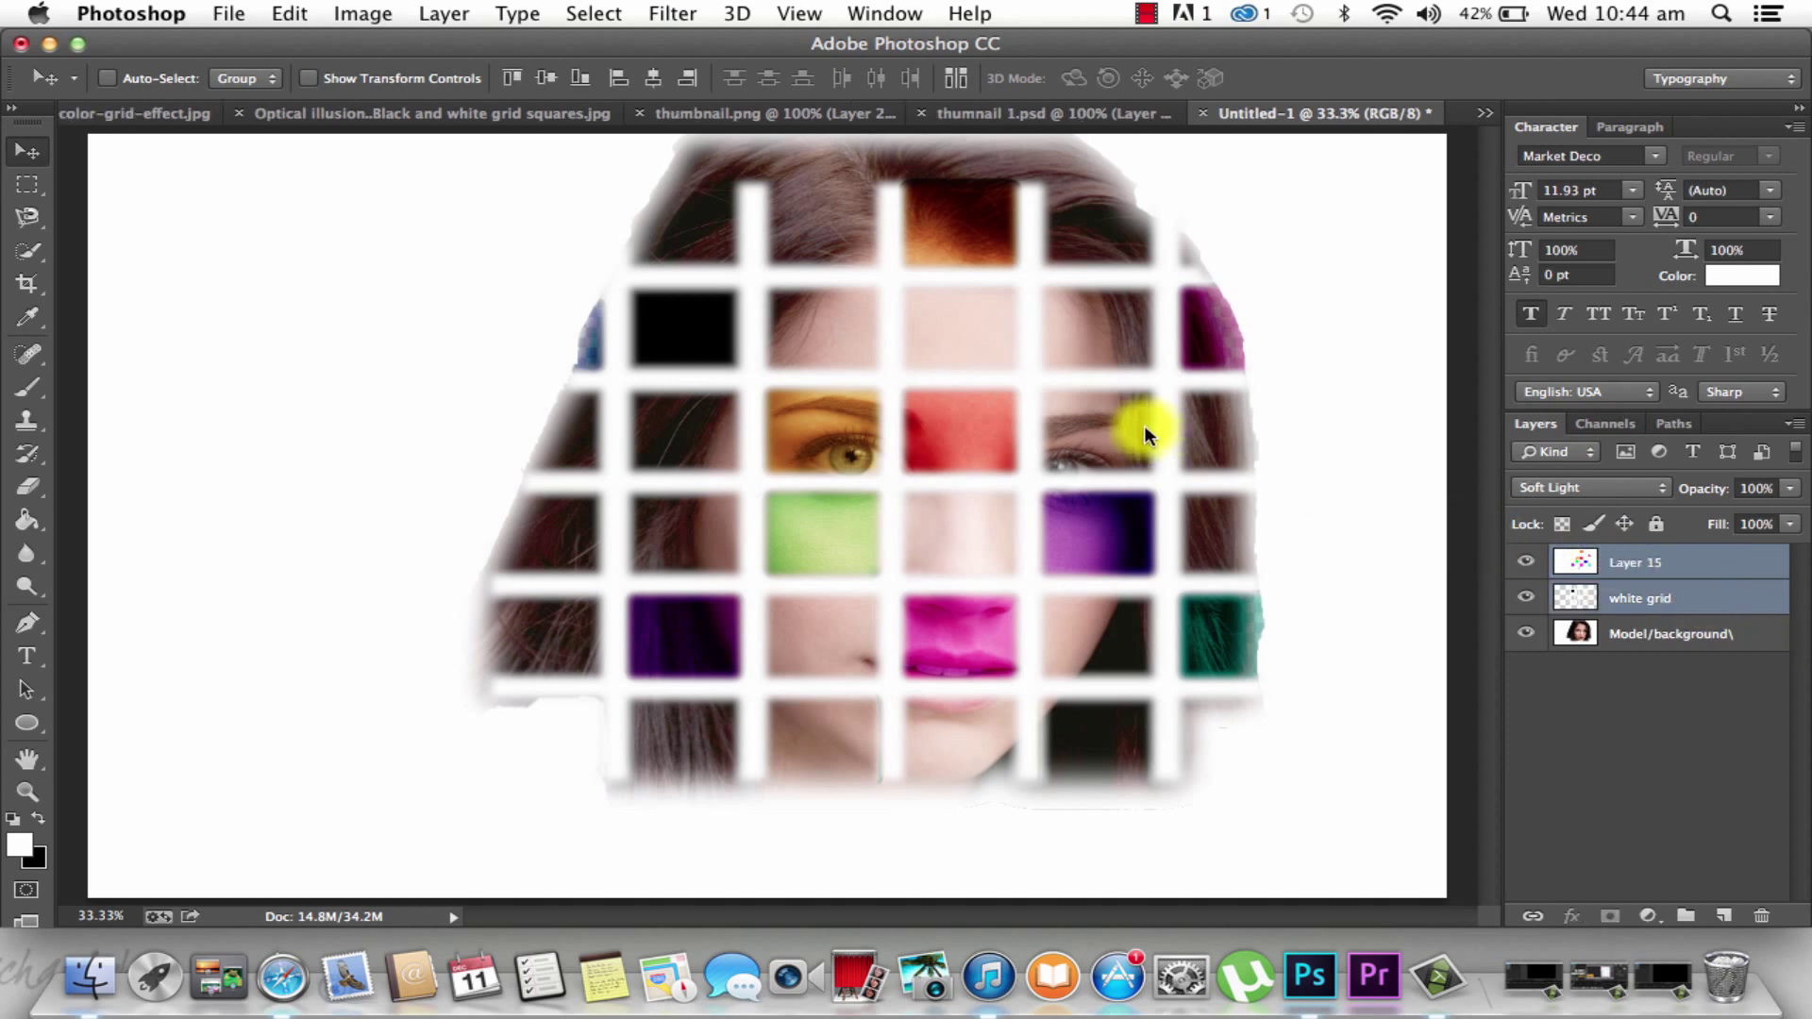
key("shift+super+t")
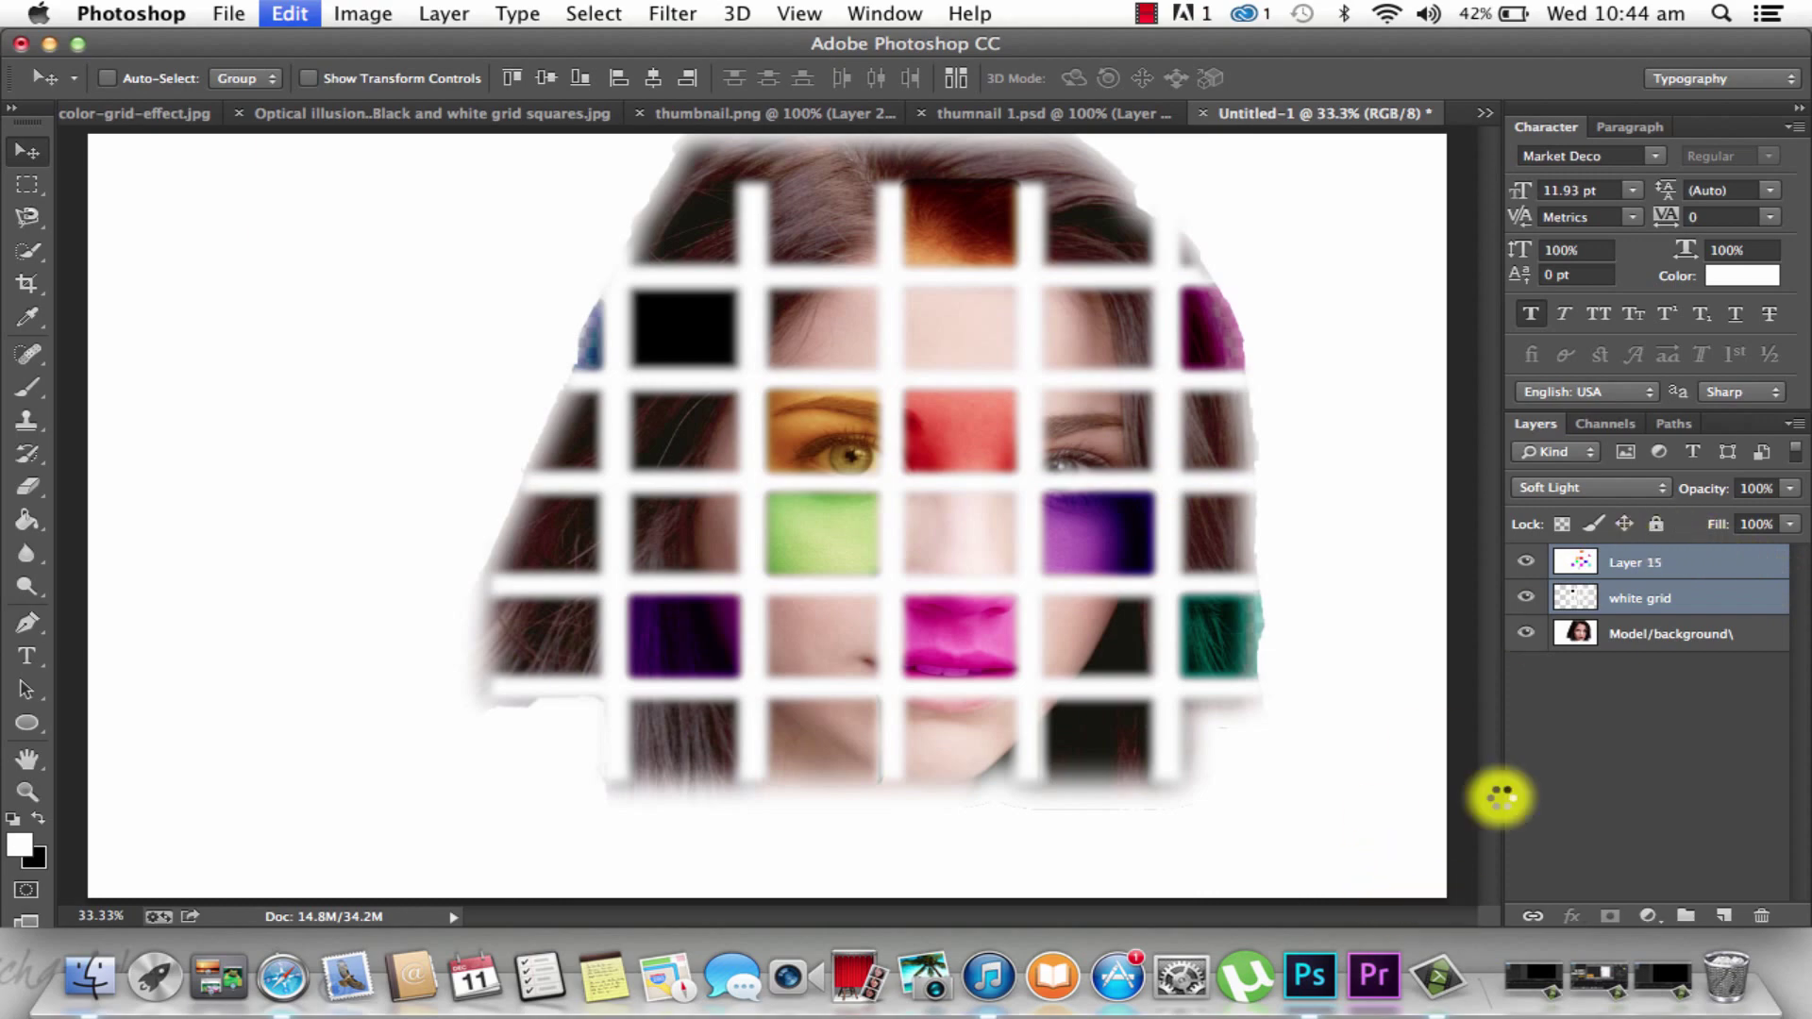
left_click(1145, 15)
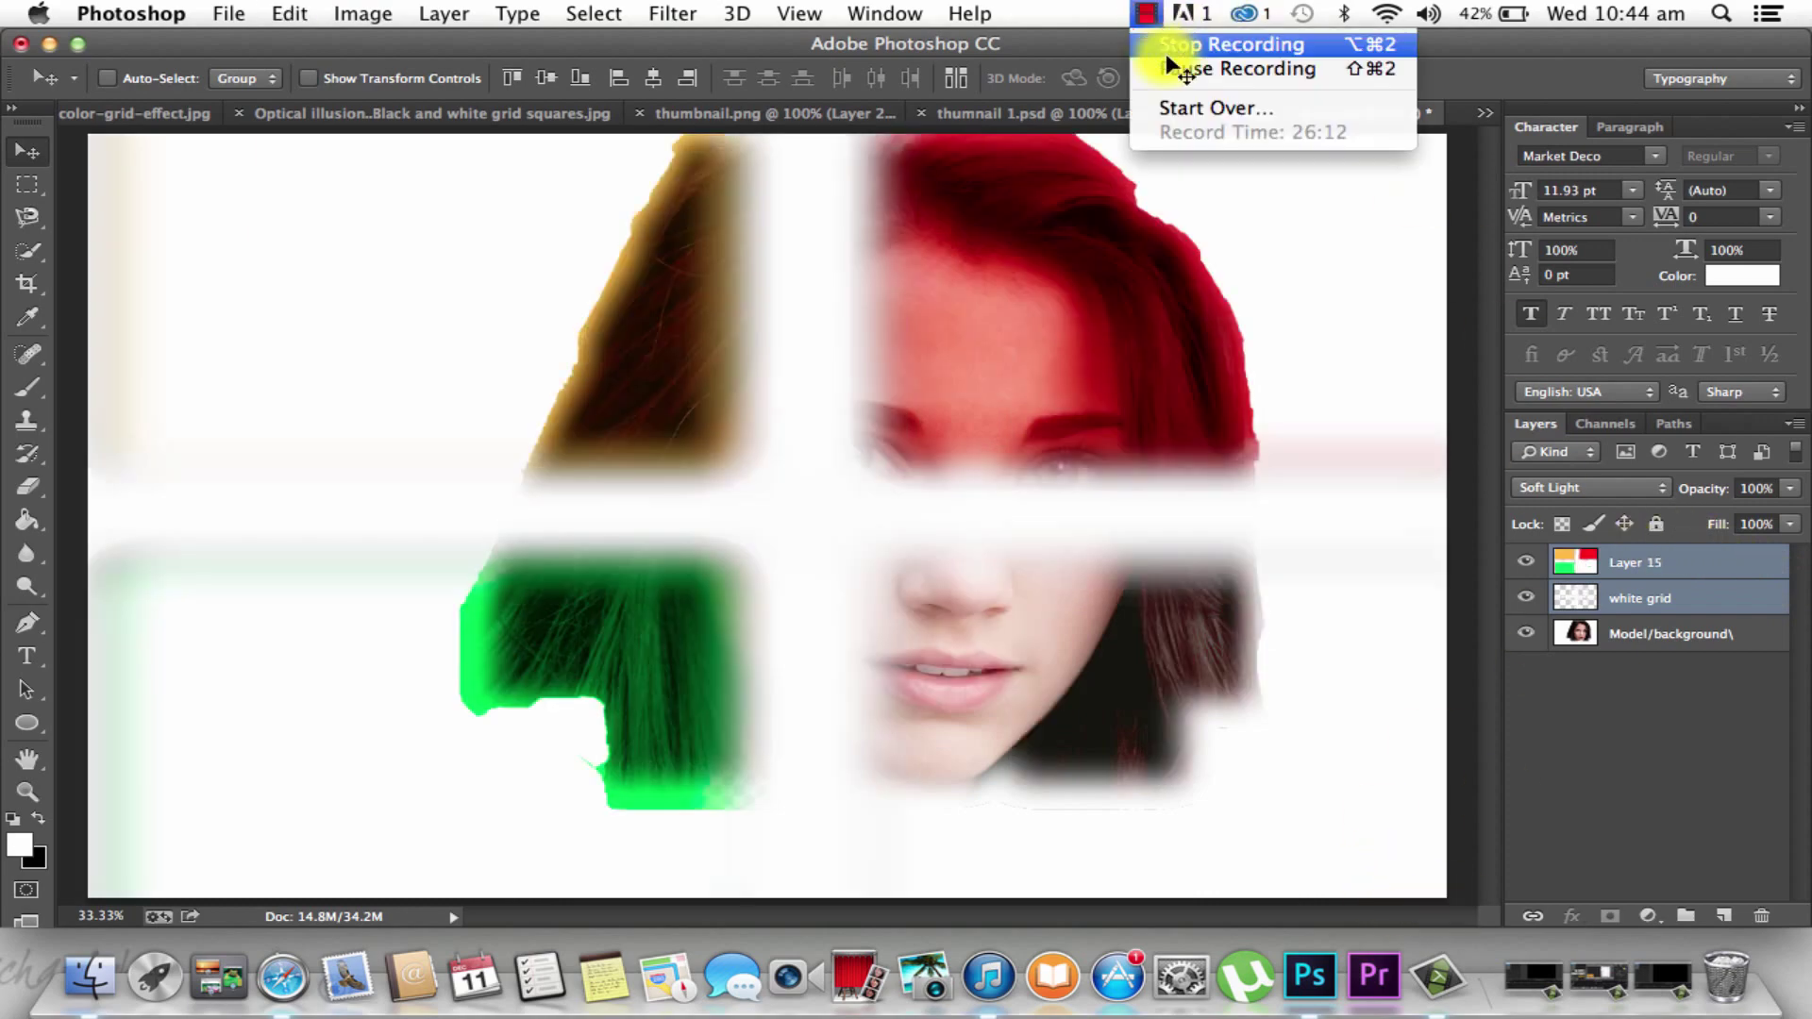
left_click(1169, 62)
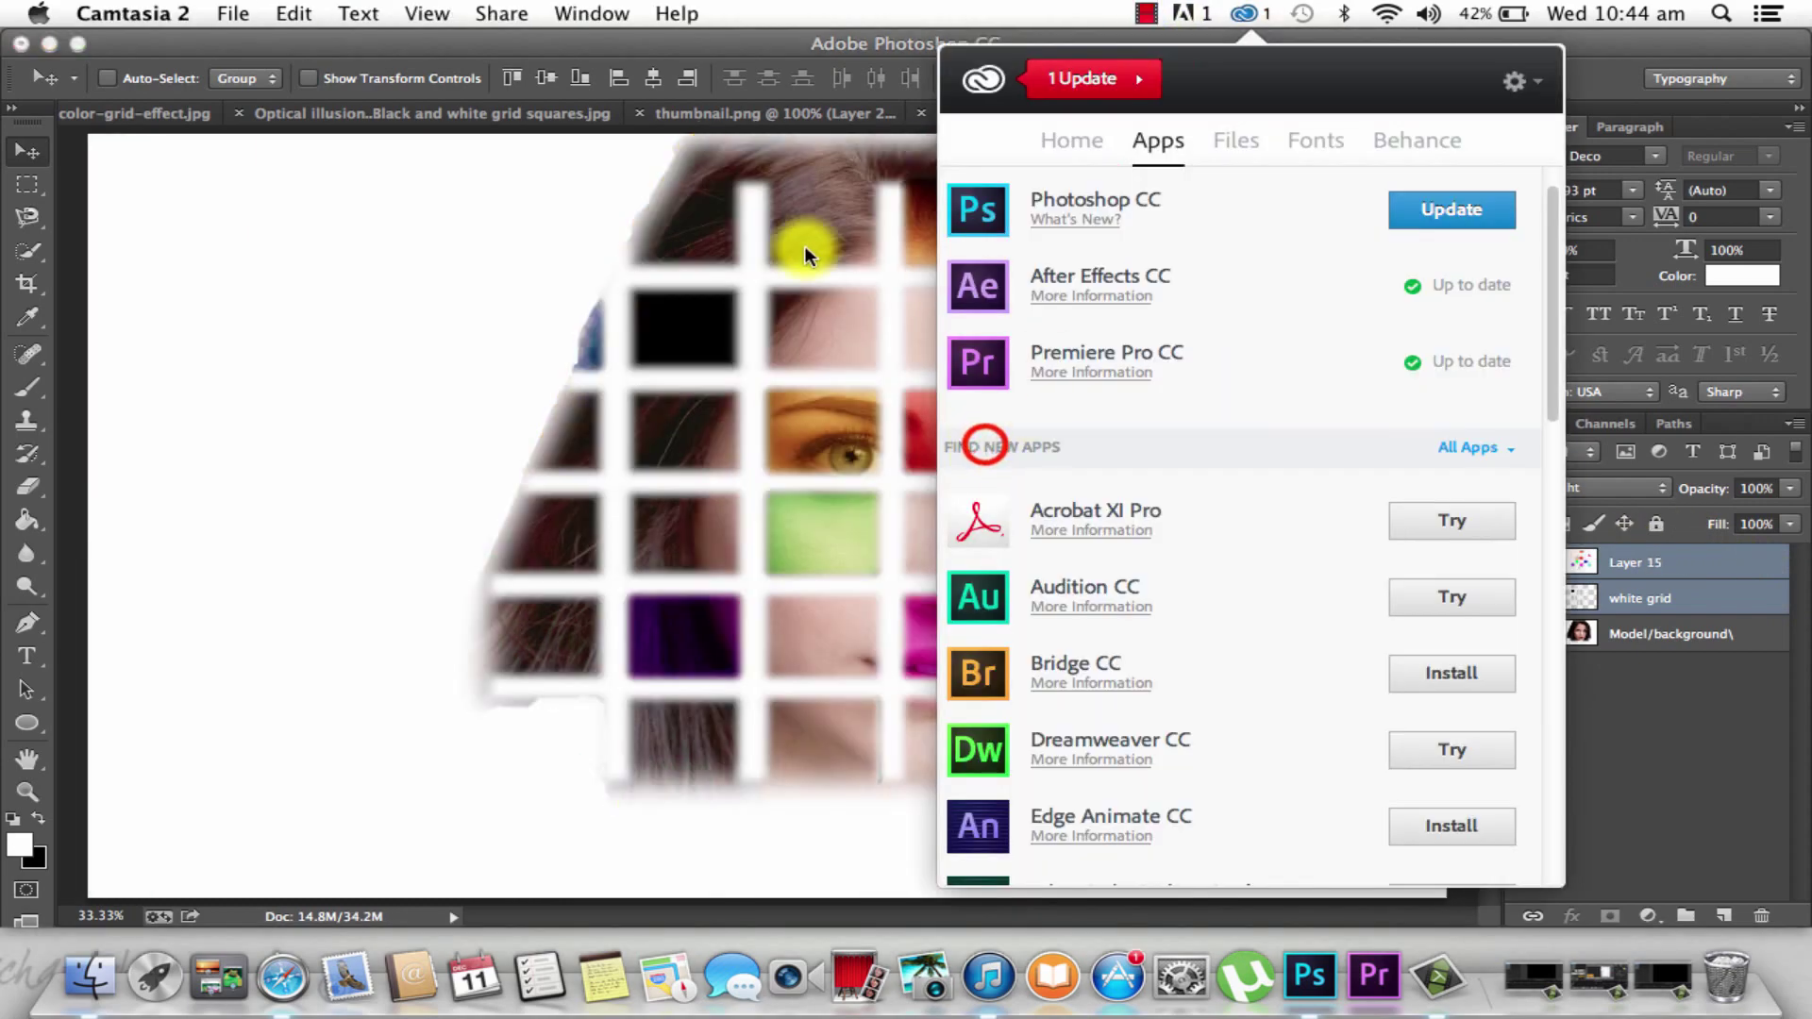
left_click(780, 300)
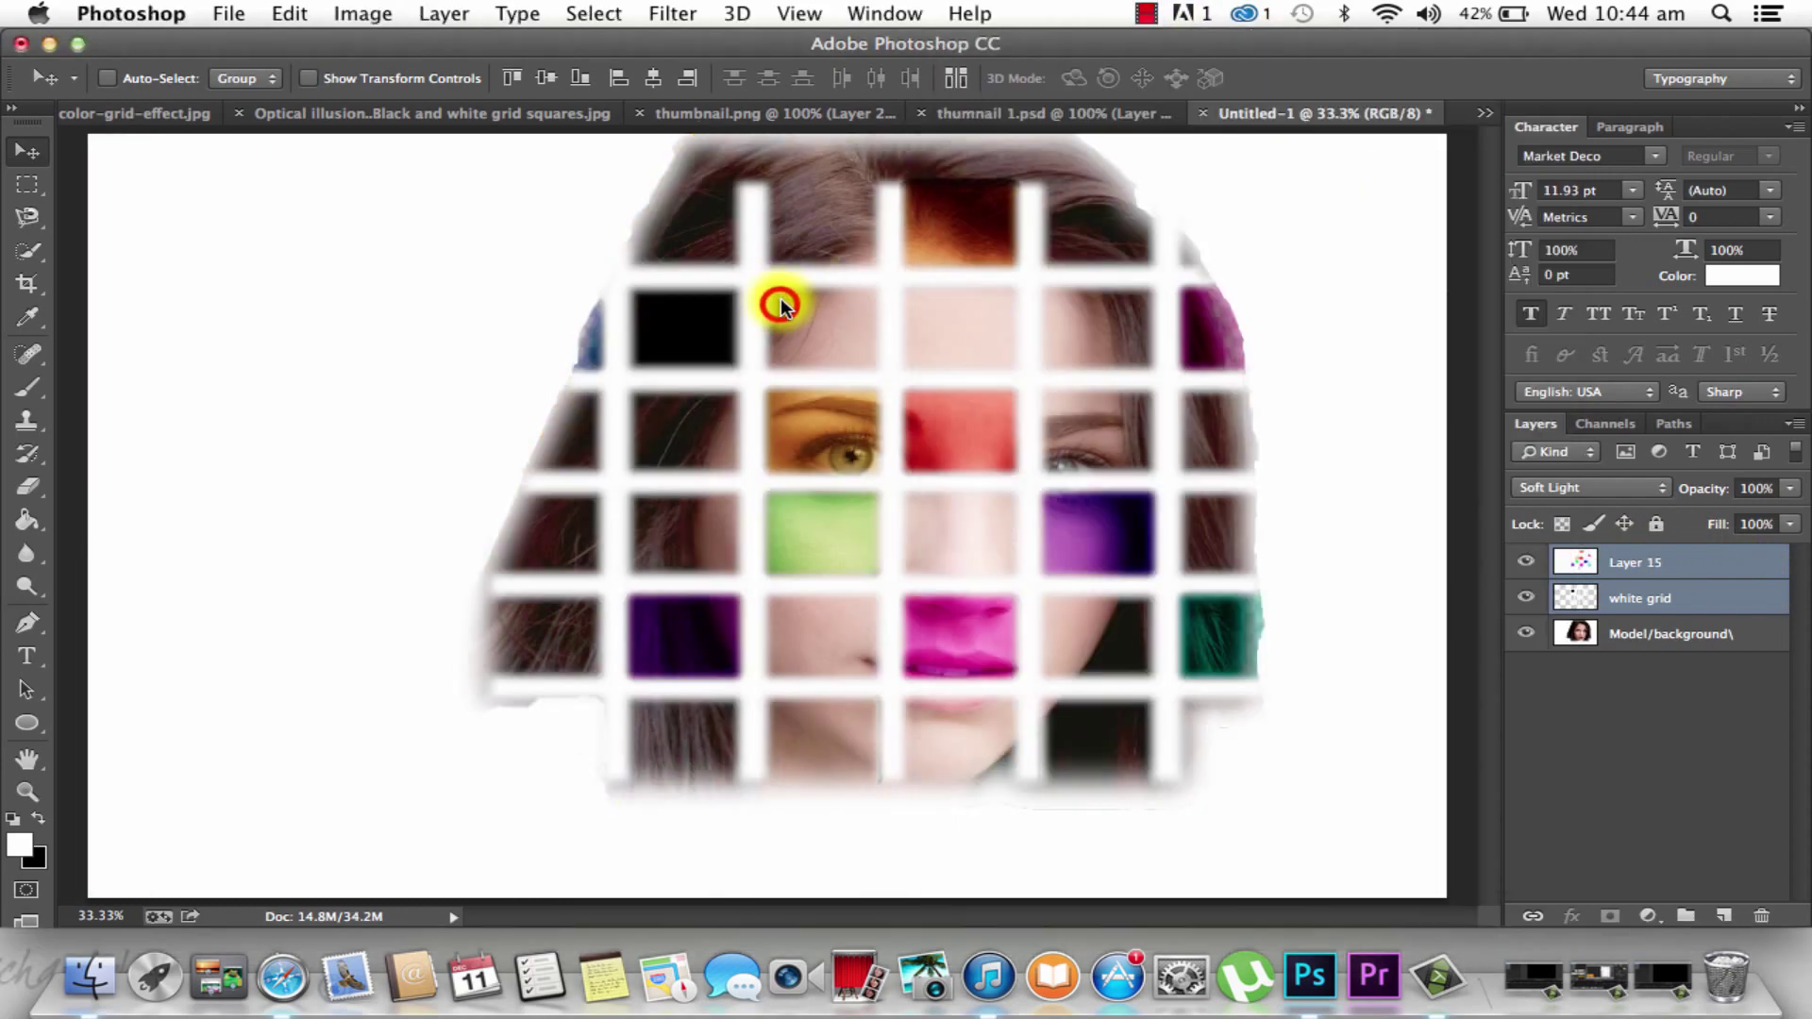
key("super+t")
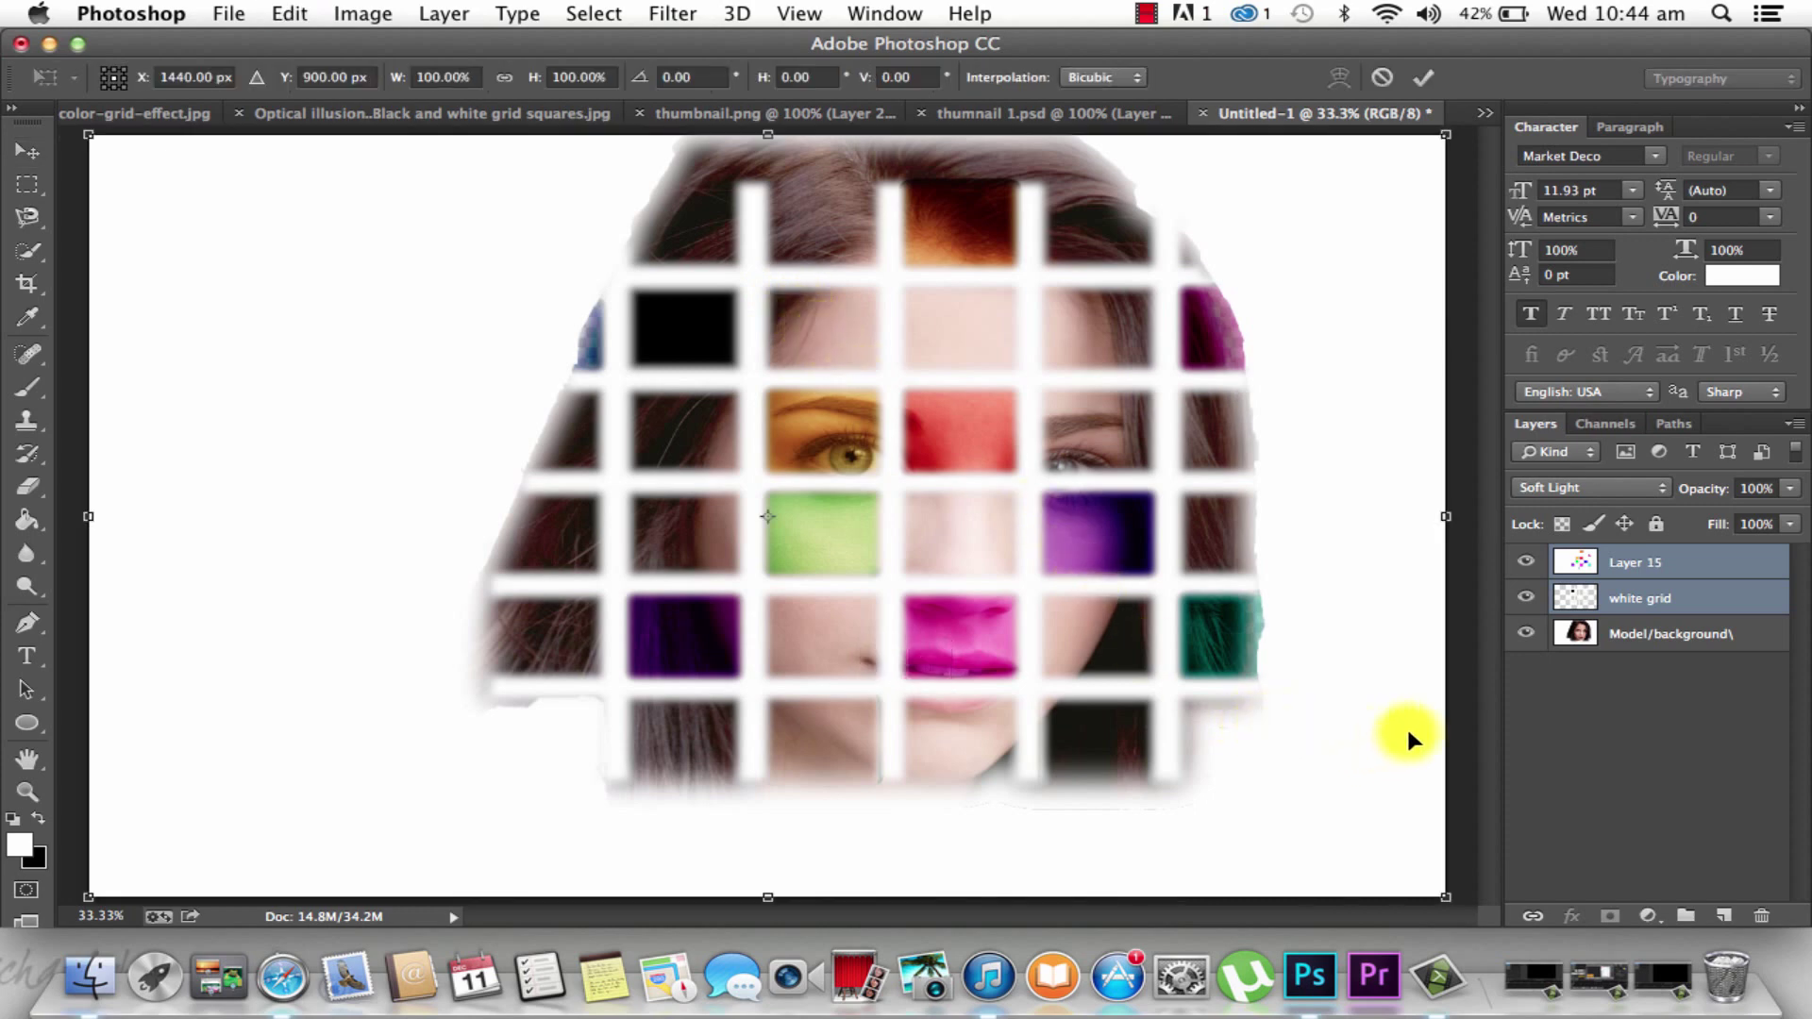
left_click_drag(1453, 899, 1588, 962)
left_click_drag(1057, 586, 1002, 576)
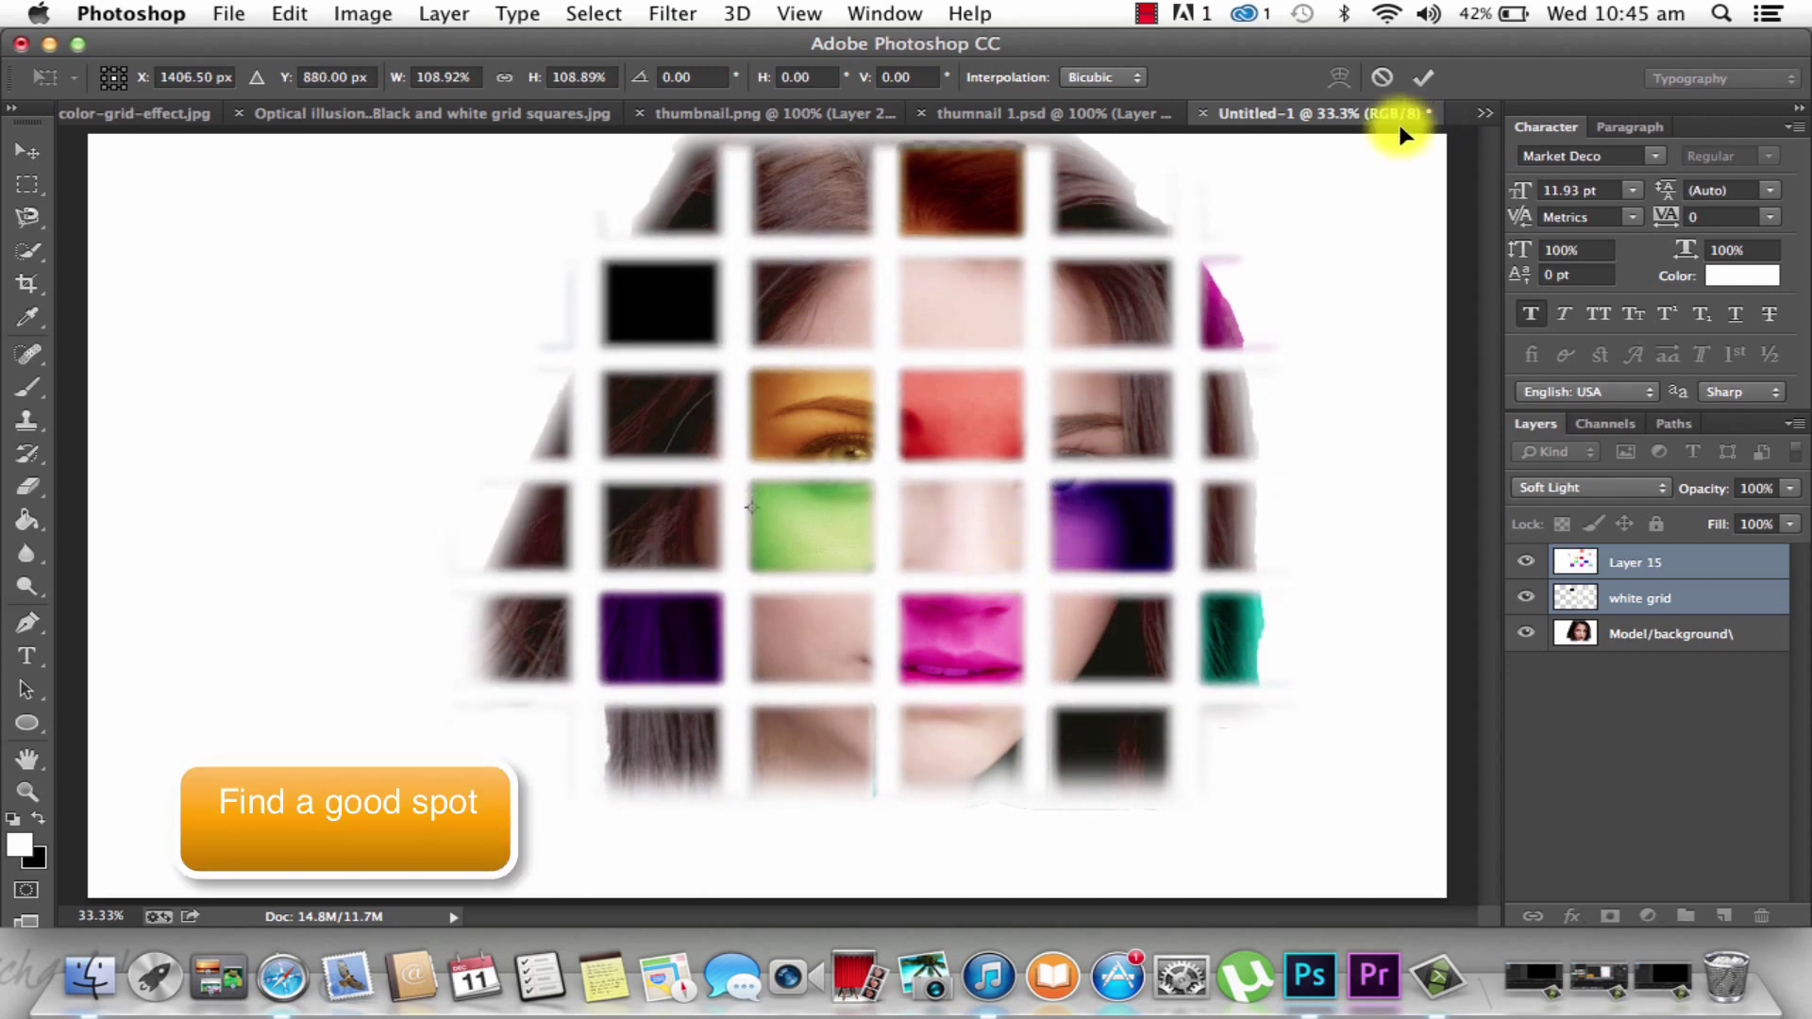
left_click(1423, 78)
mouse_move(1119, 517)
left_mouse_down()
mouse_move(1093, 504)
mouse_move(1101, 536)
mouse_move(1084, 545)
mouse_move(1106, 536)
left_mouse_up()
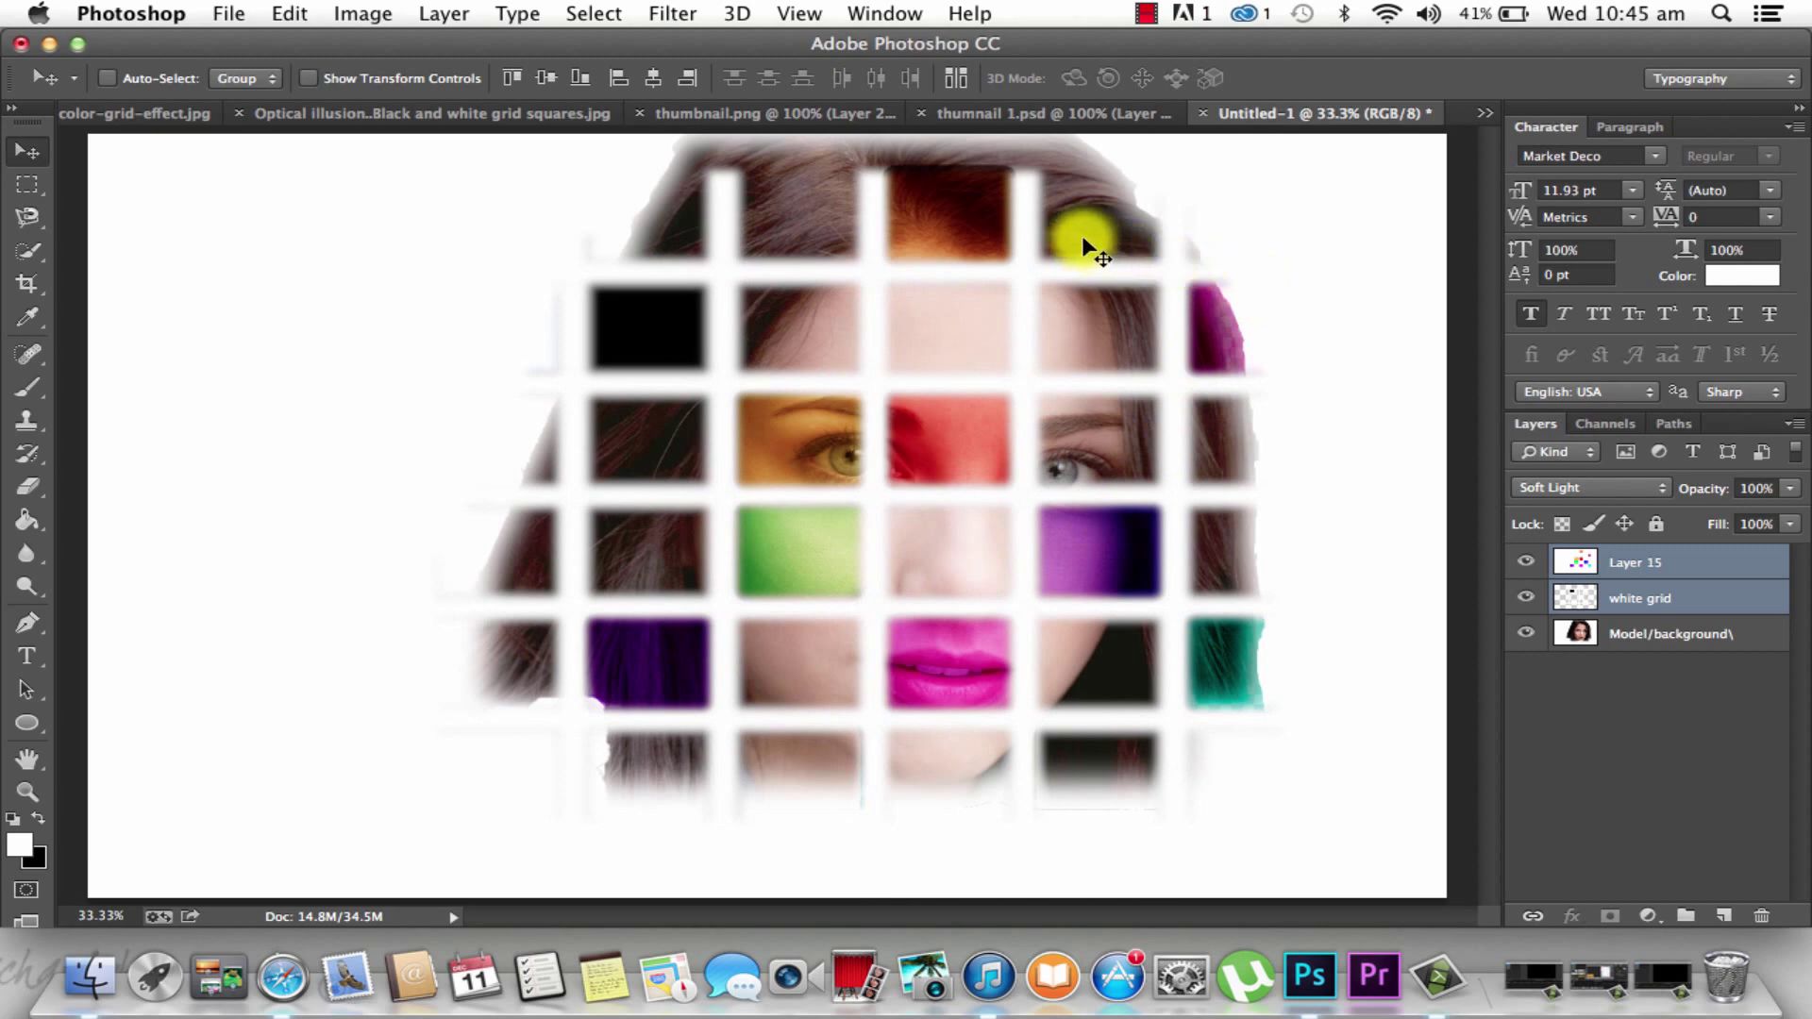
Stretch the grid and colour squares to about 107% height and lower them over the face
key("super+t")
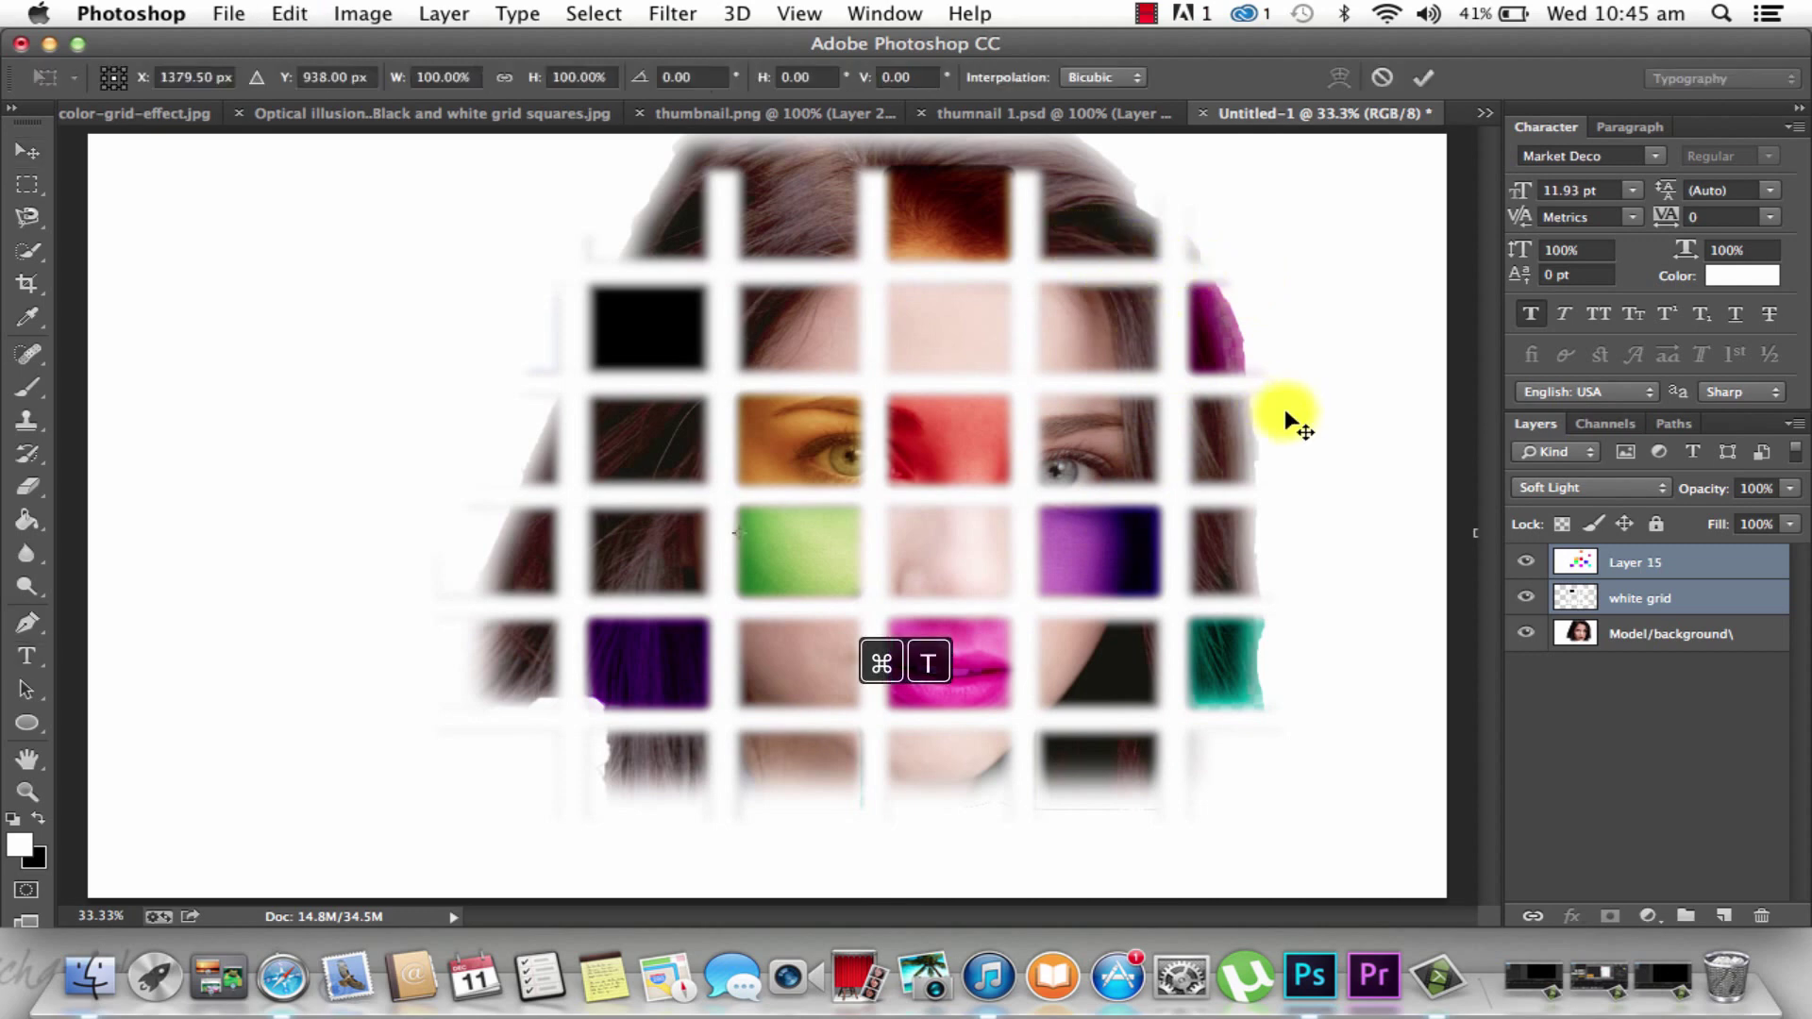
key("super+0")
left_click_drag(747, 164, 739, 126)
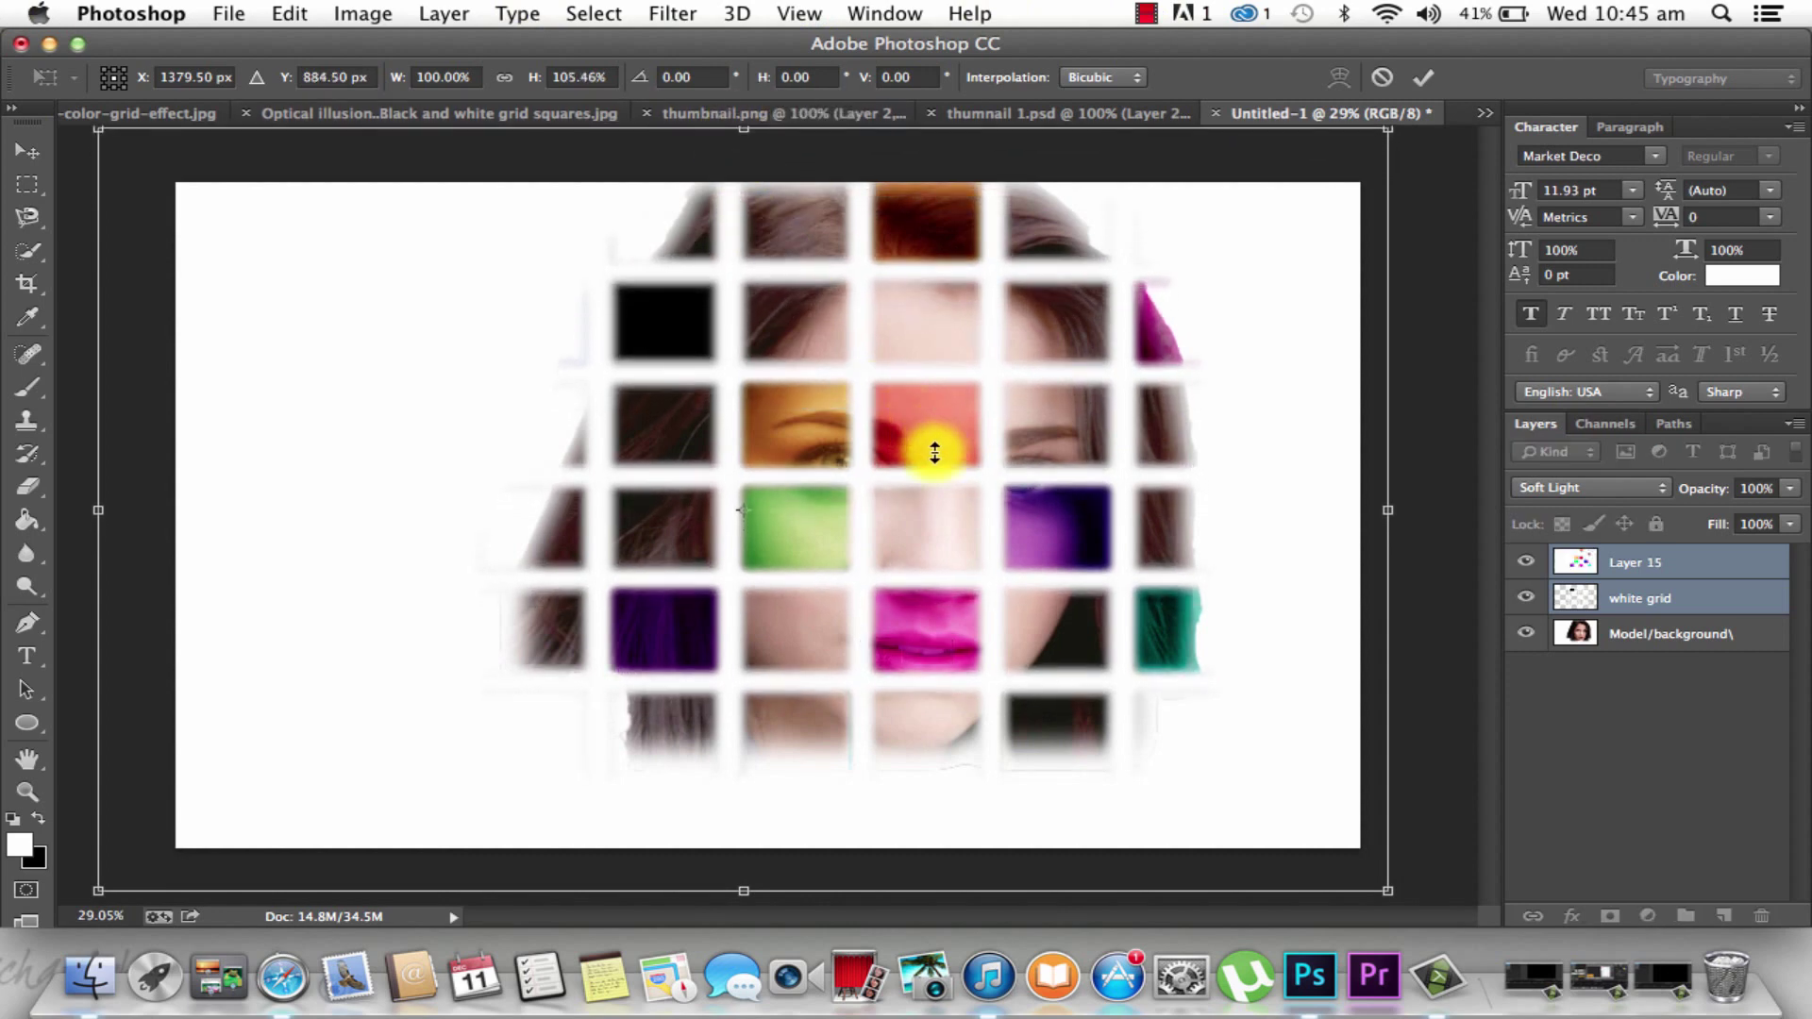
left_click_drag(931, 444, 932, 476)
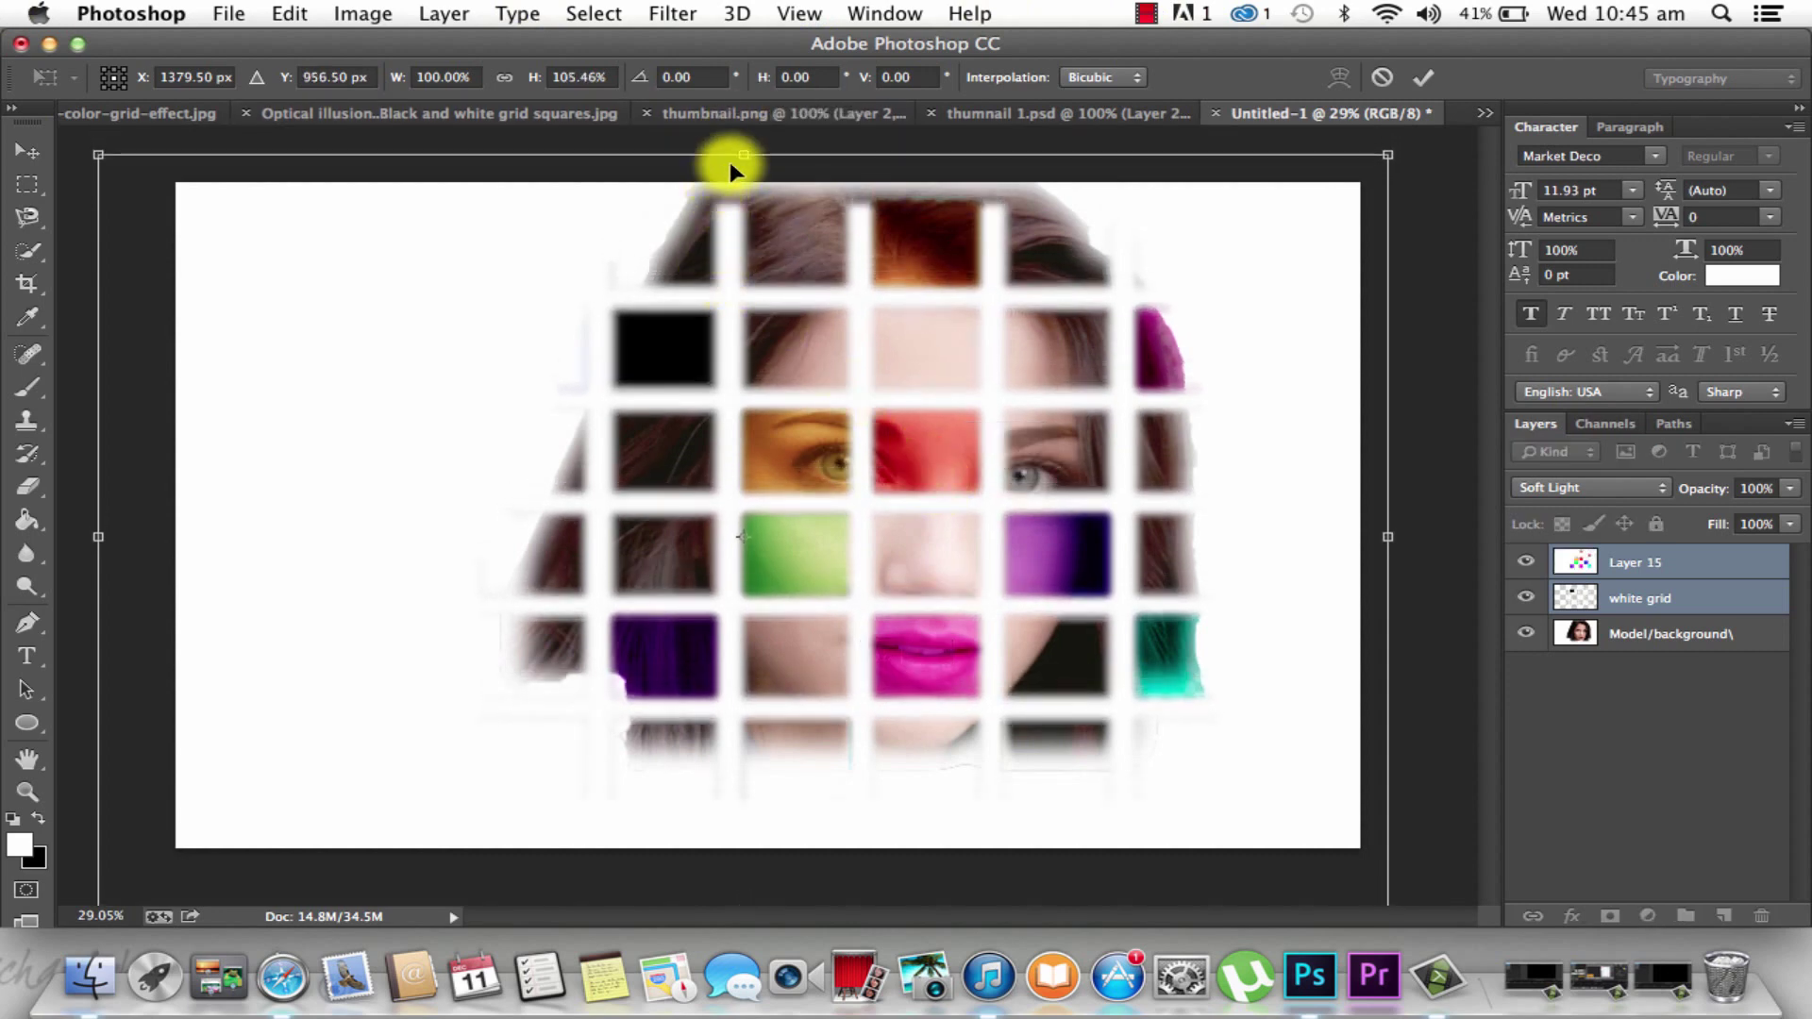
left_click_drag(743, 151, 742, 140)
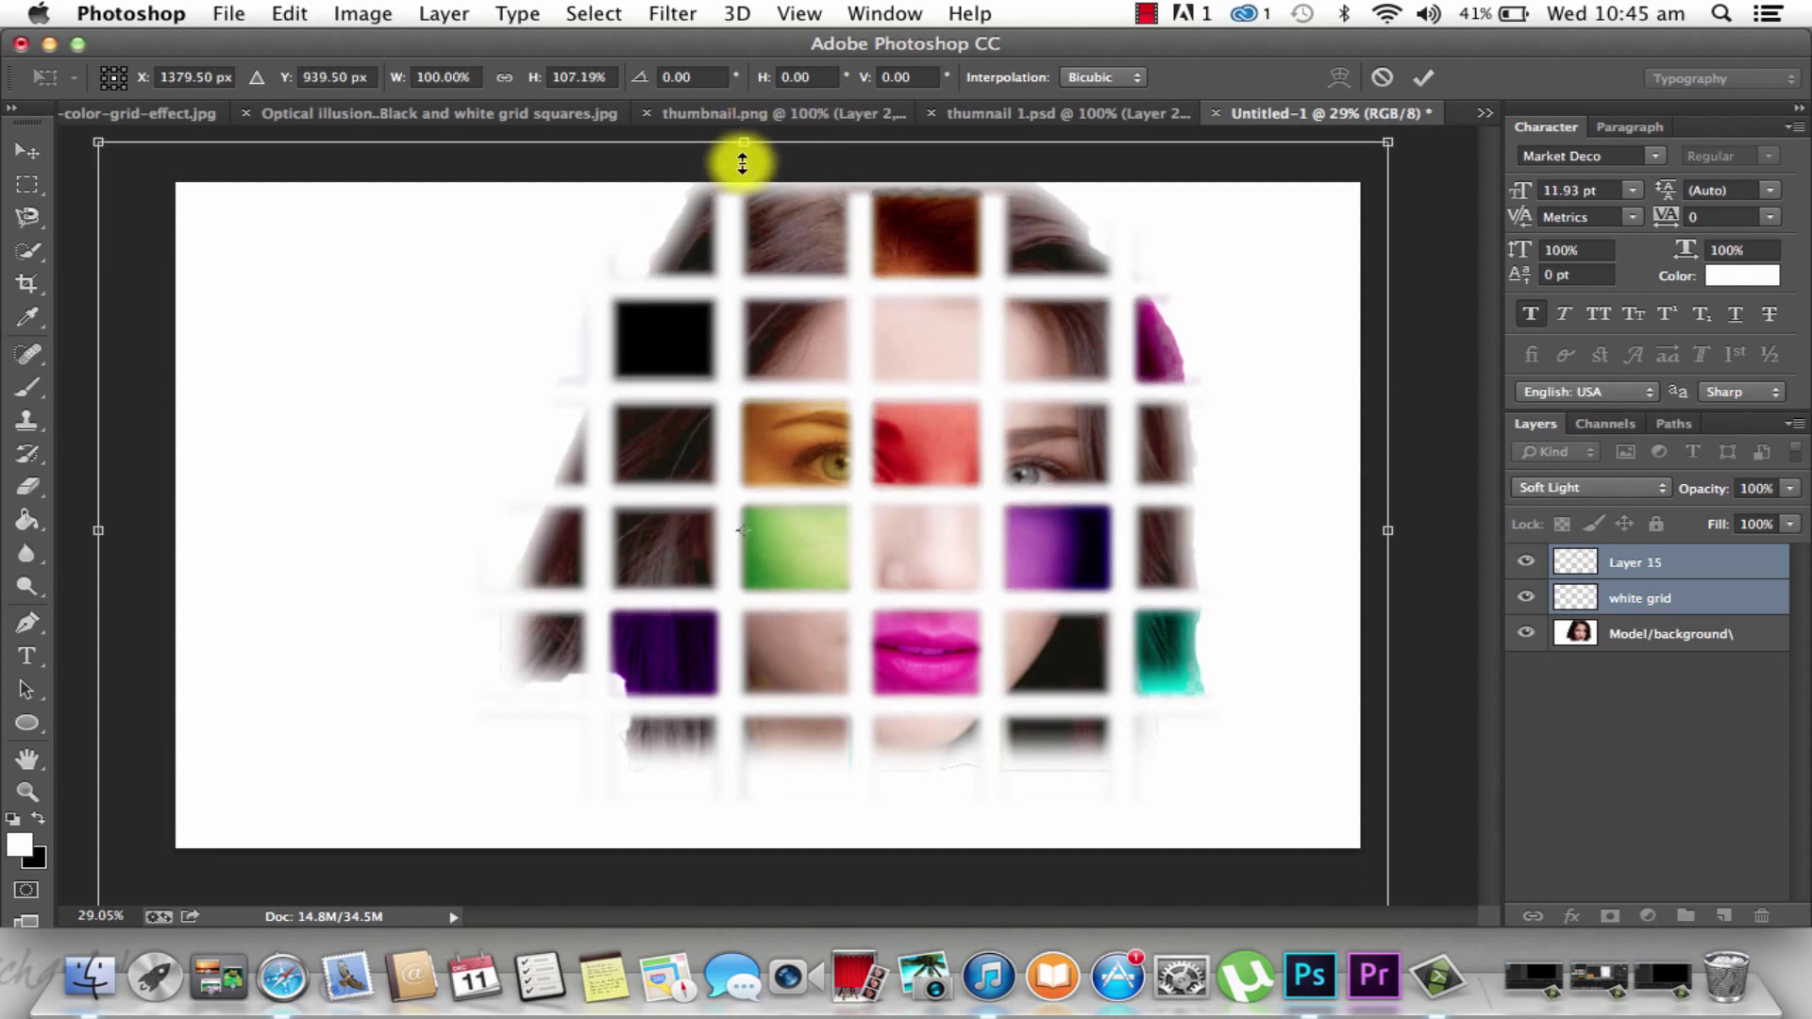
Commit the transform and compare the grid against the color-grid-effect.jpg reference
left_click(1430, 74)
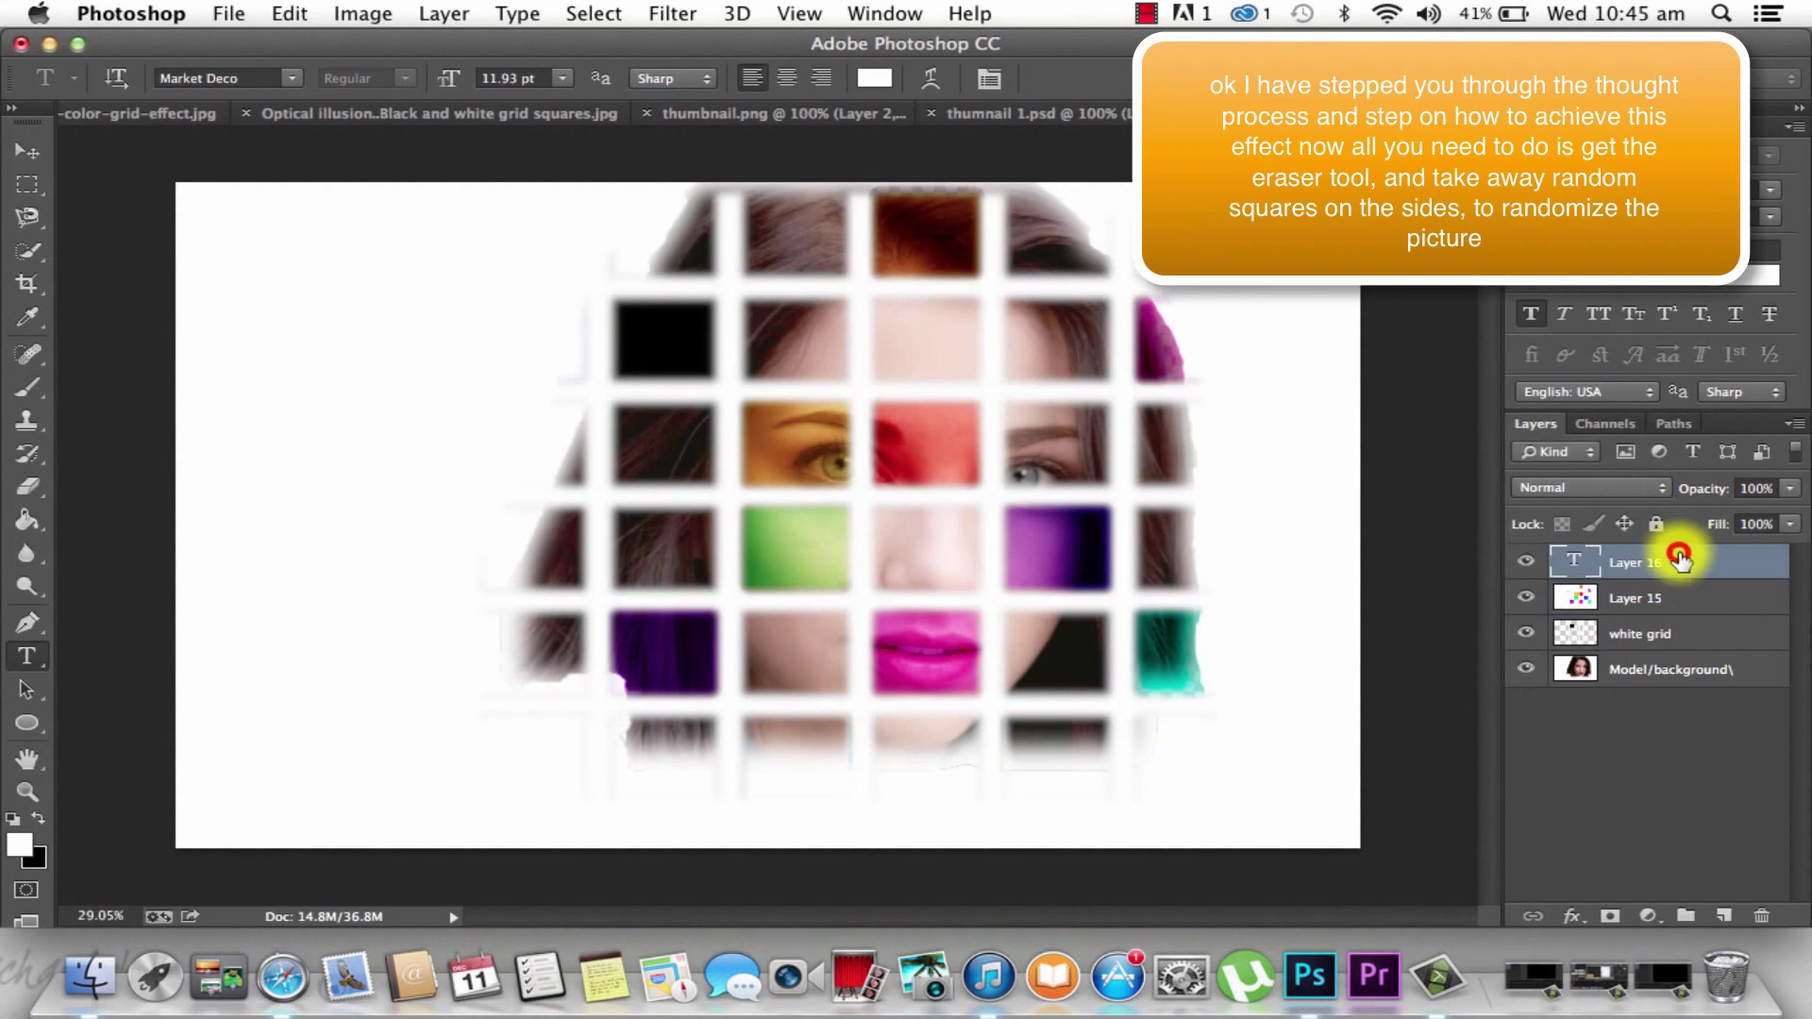
left_click(1736, 598)
key("v")
left_click(1692, 561)
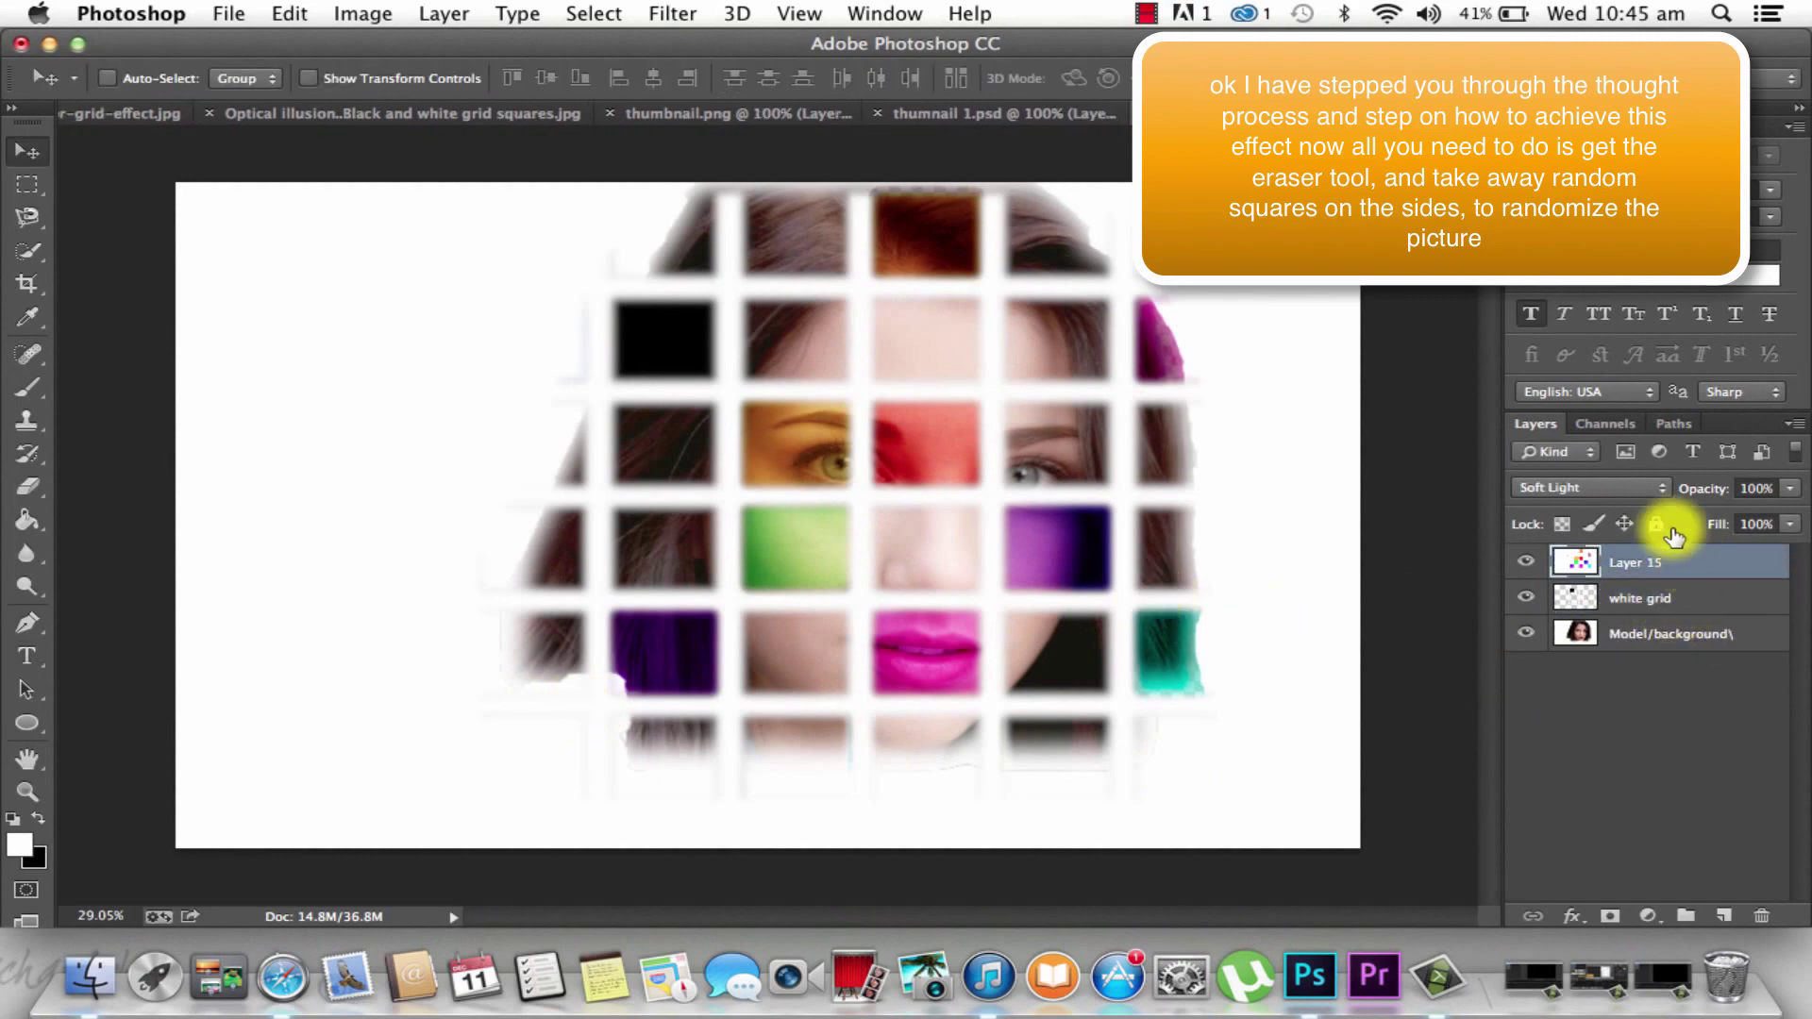
left_click(103, 113)
left_click(156, 109)
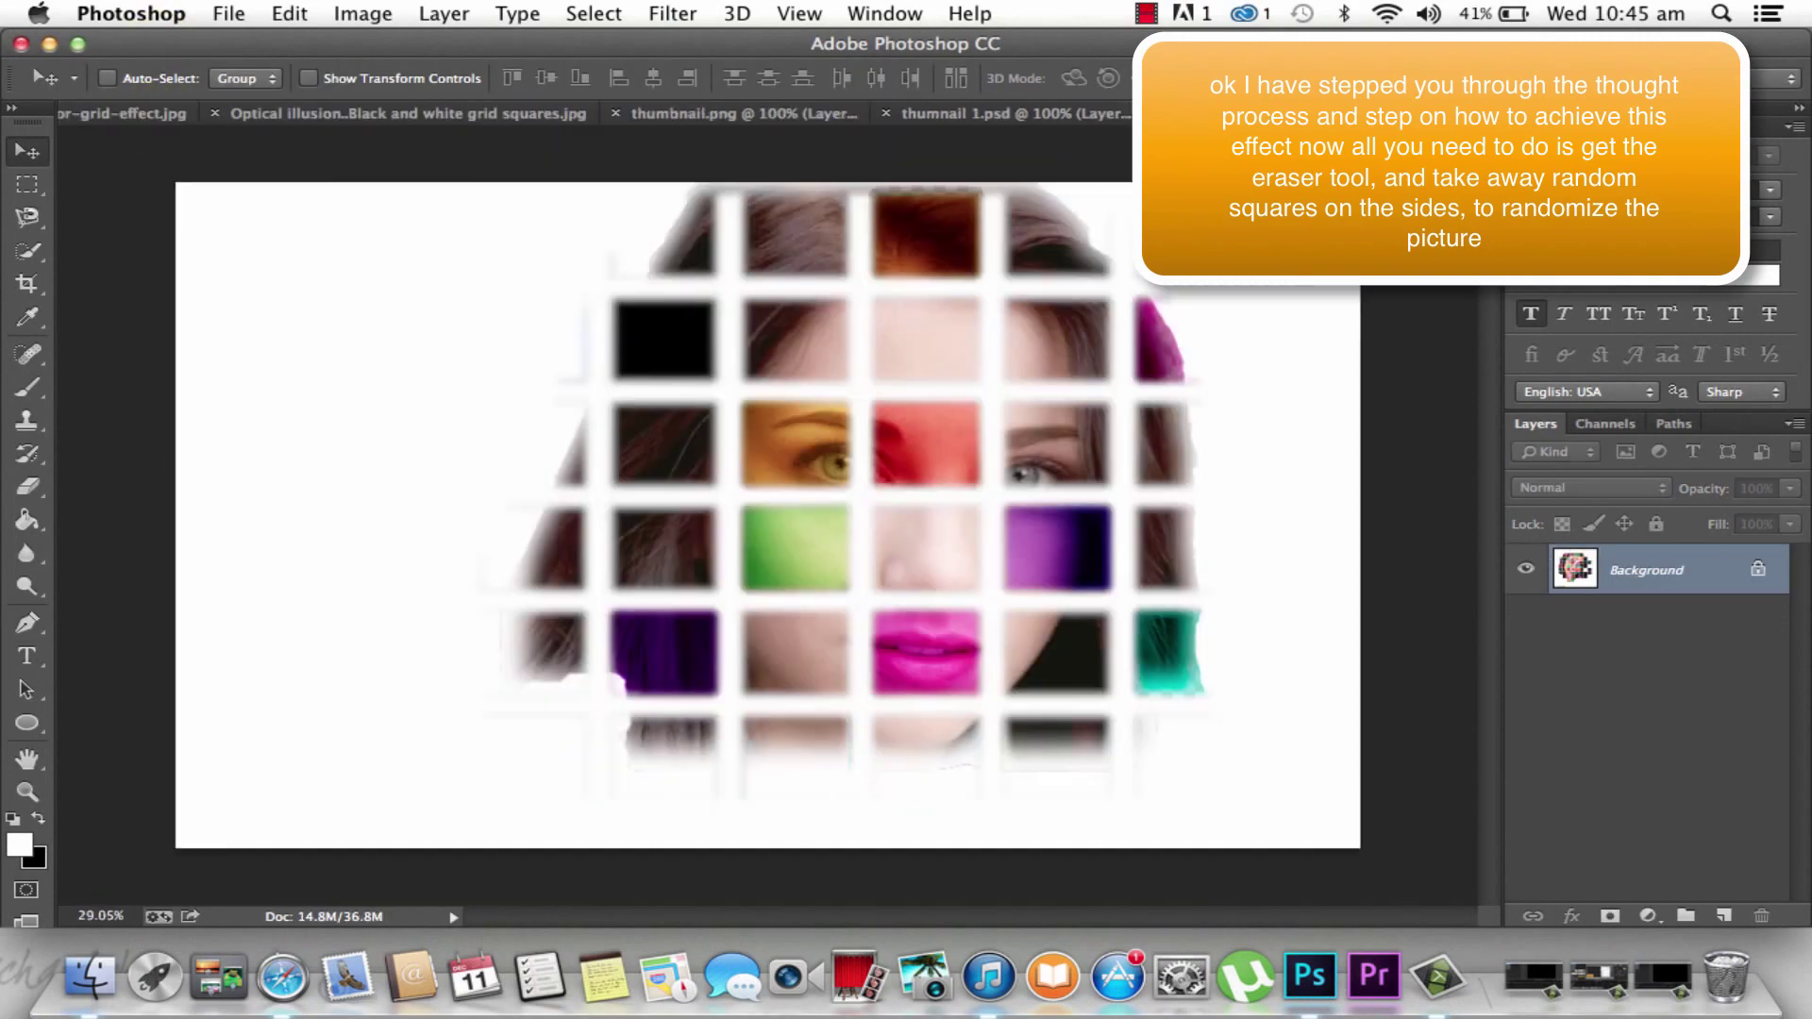
left_click(107, 117)
left_click(108, 115)
With the Eraser at 100% opacity, clear the background patch left of the purple square
key("e")
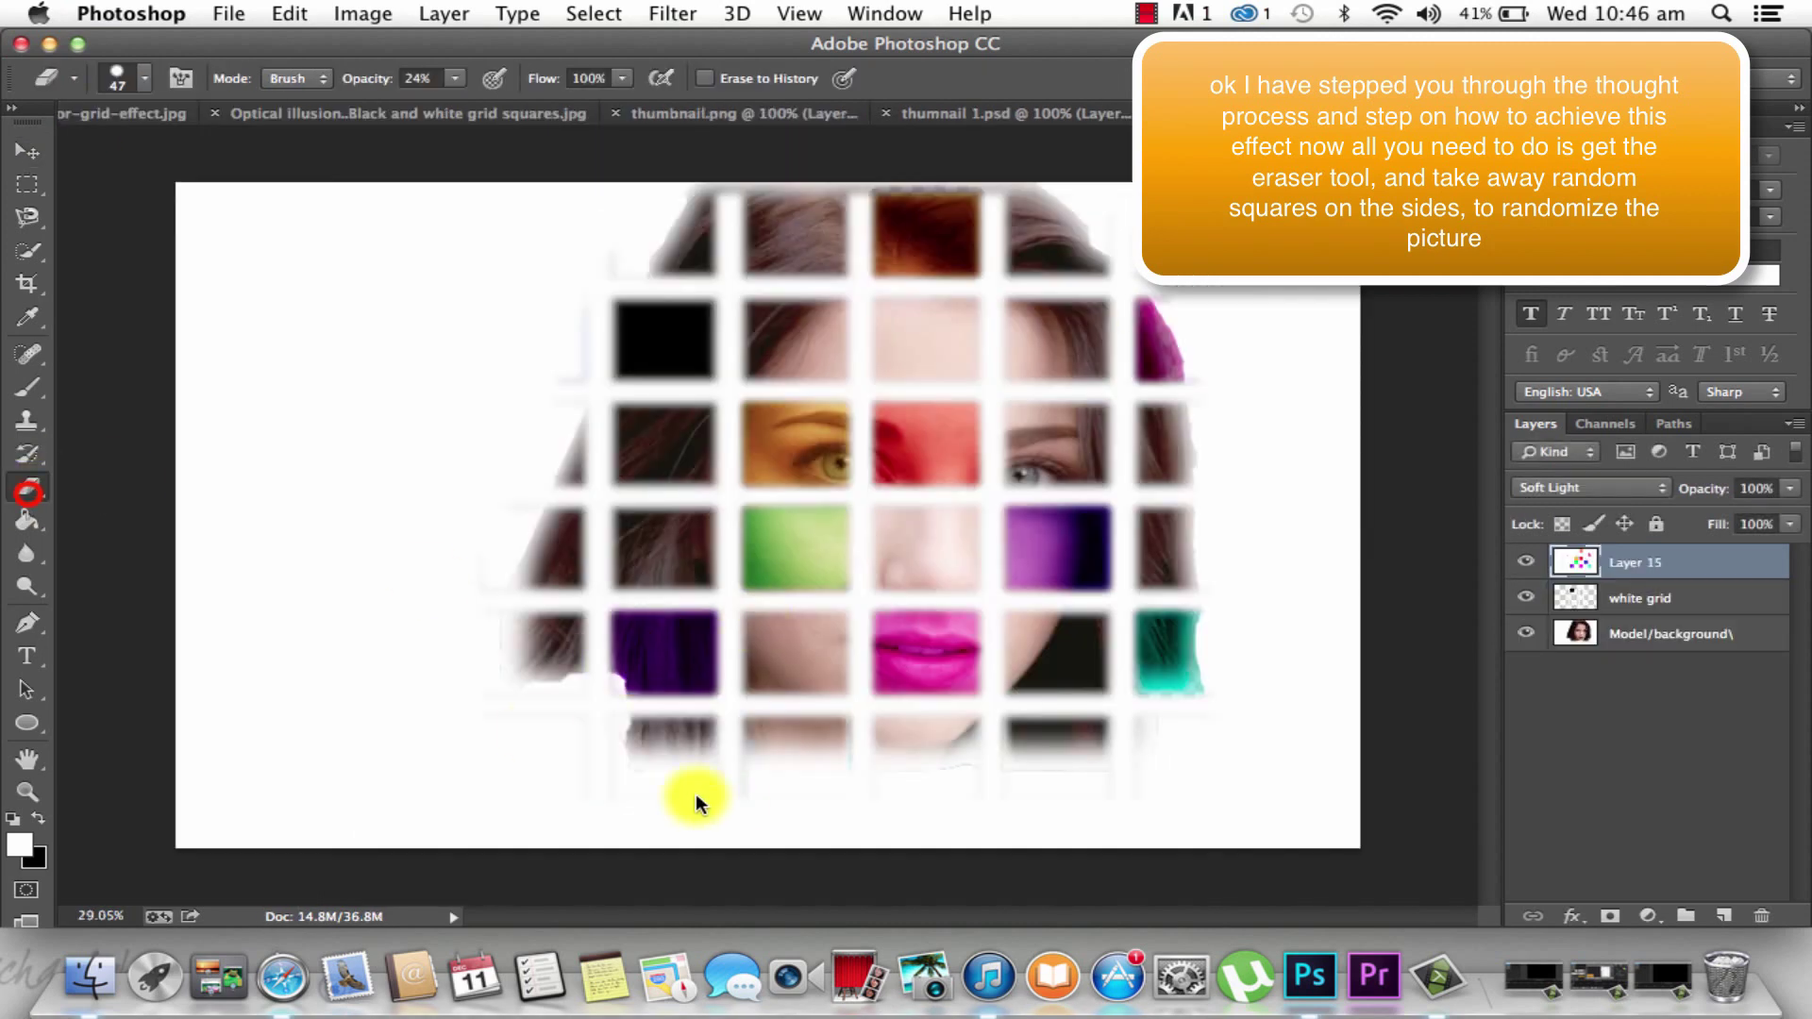
key("alt+bracketleft")
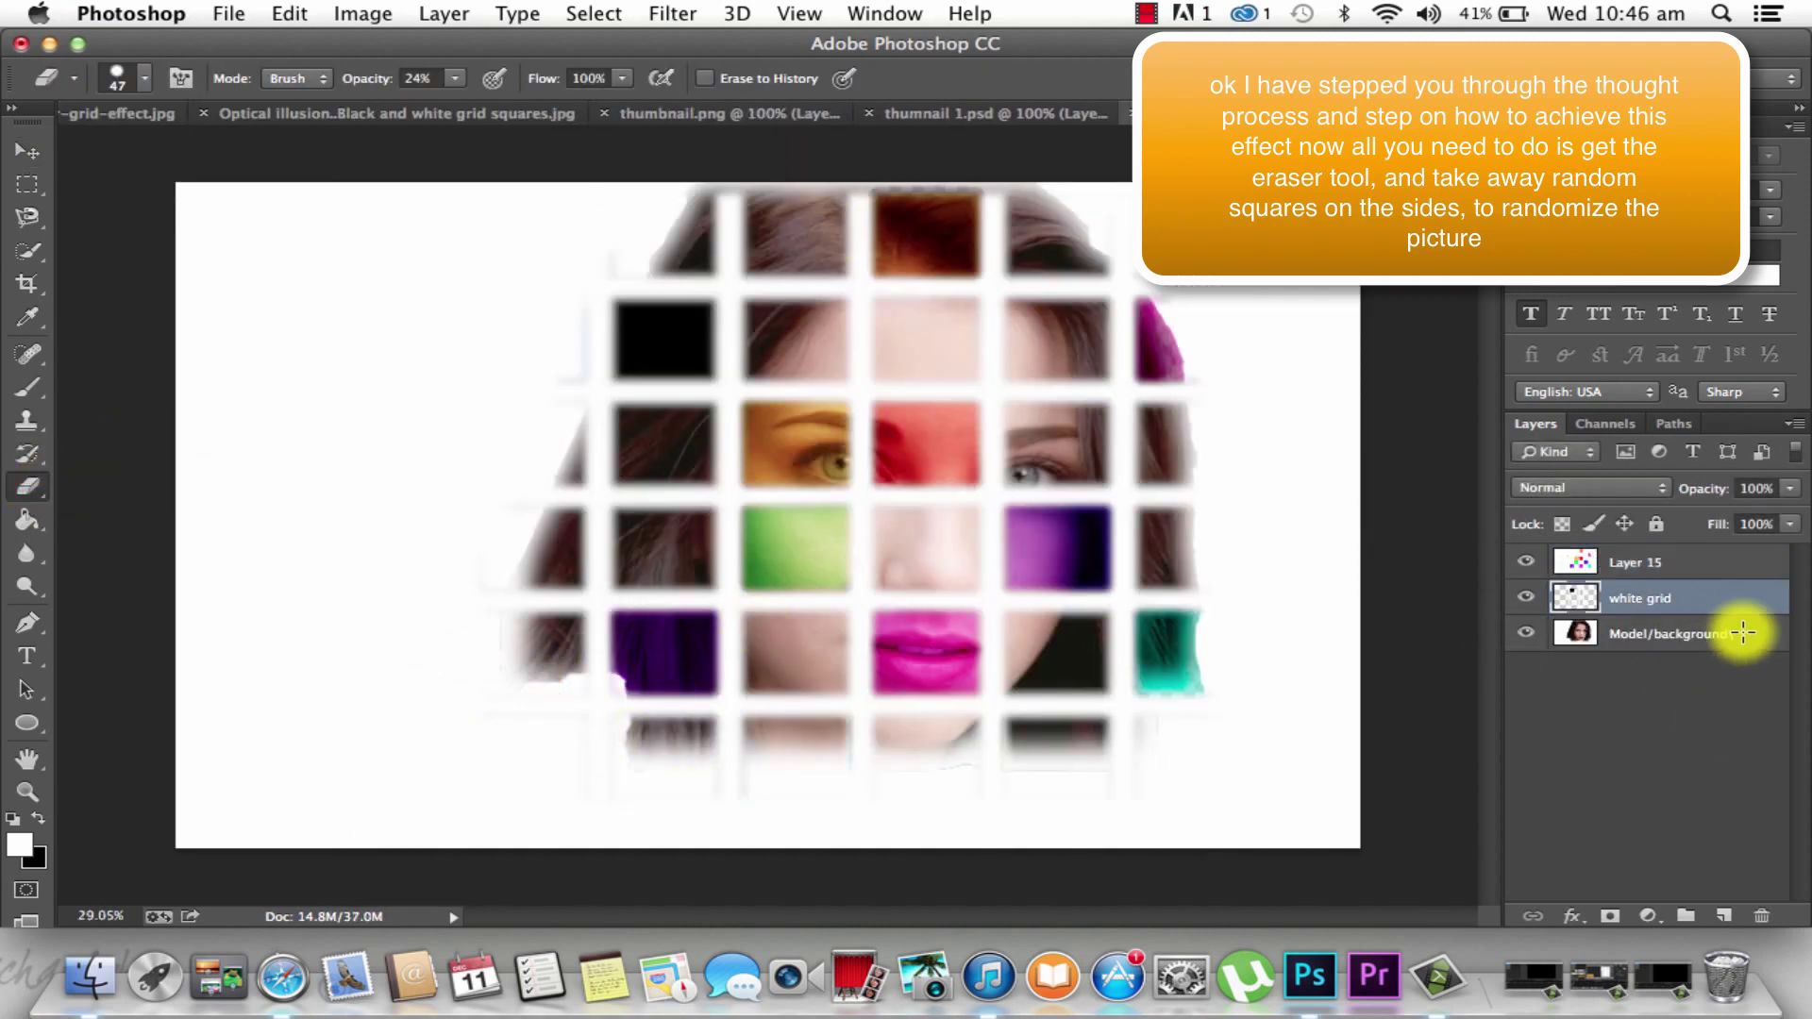
left_click(1739, 630)
left_click(455, 78)
left_click_drag(451, 98, 571, 99)
left_click(543, 679)
left_click(574, 670)
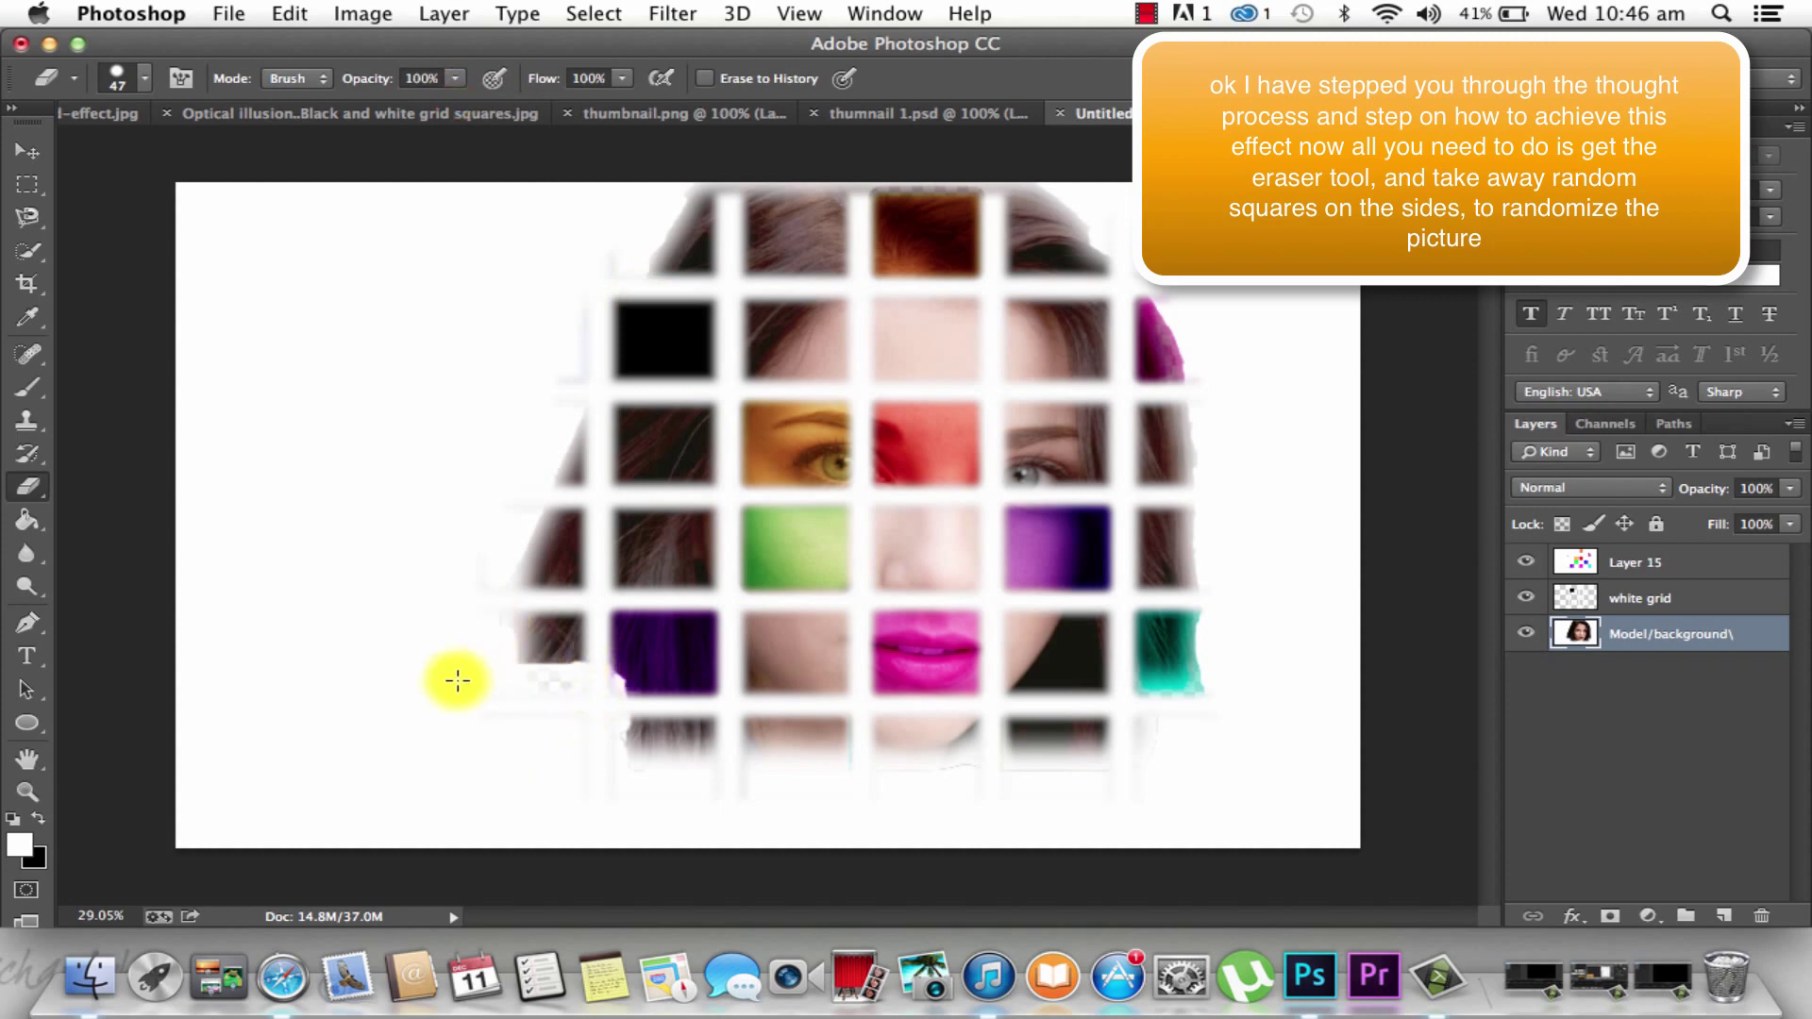
left_click(607, 736)
left_click(626, 756)
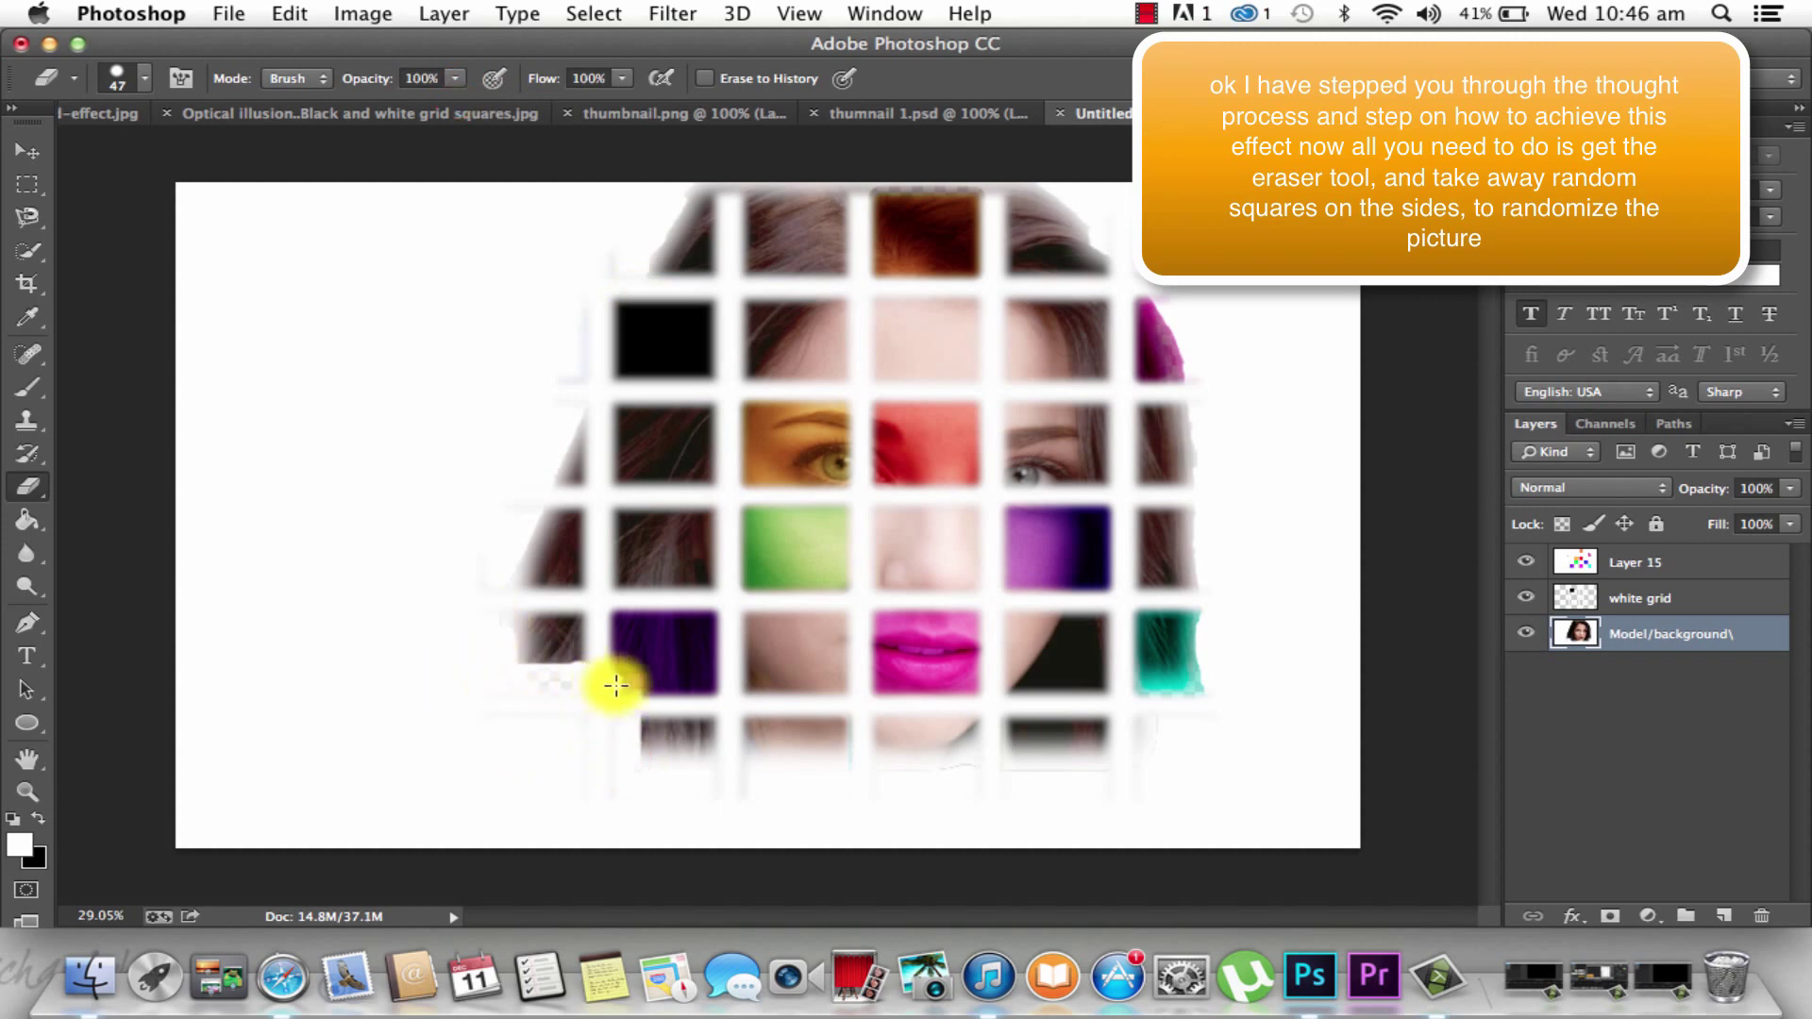
left_click(614, 680)
left_click(557, 677)
left_click(613, 769)
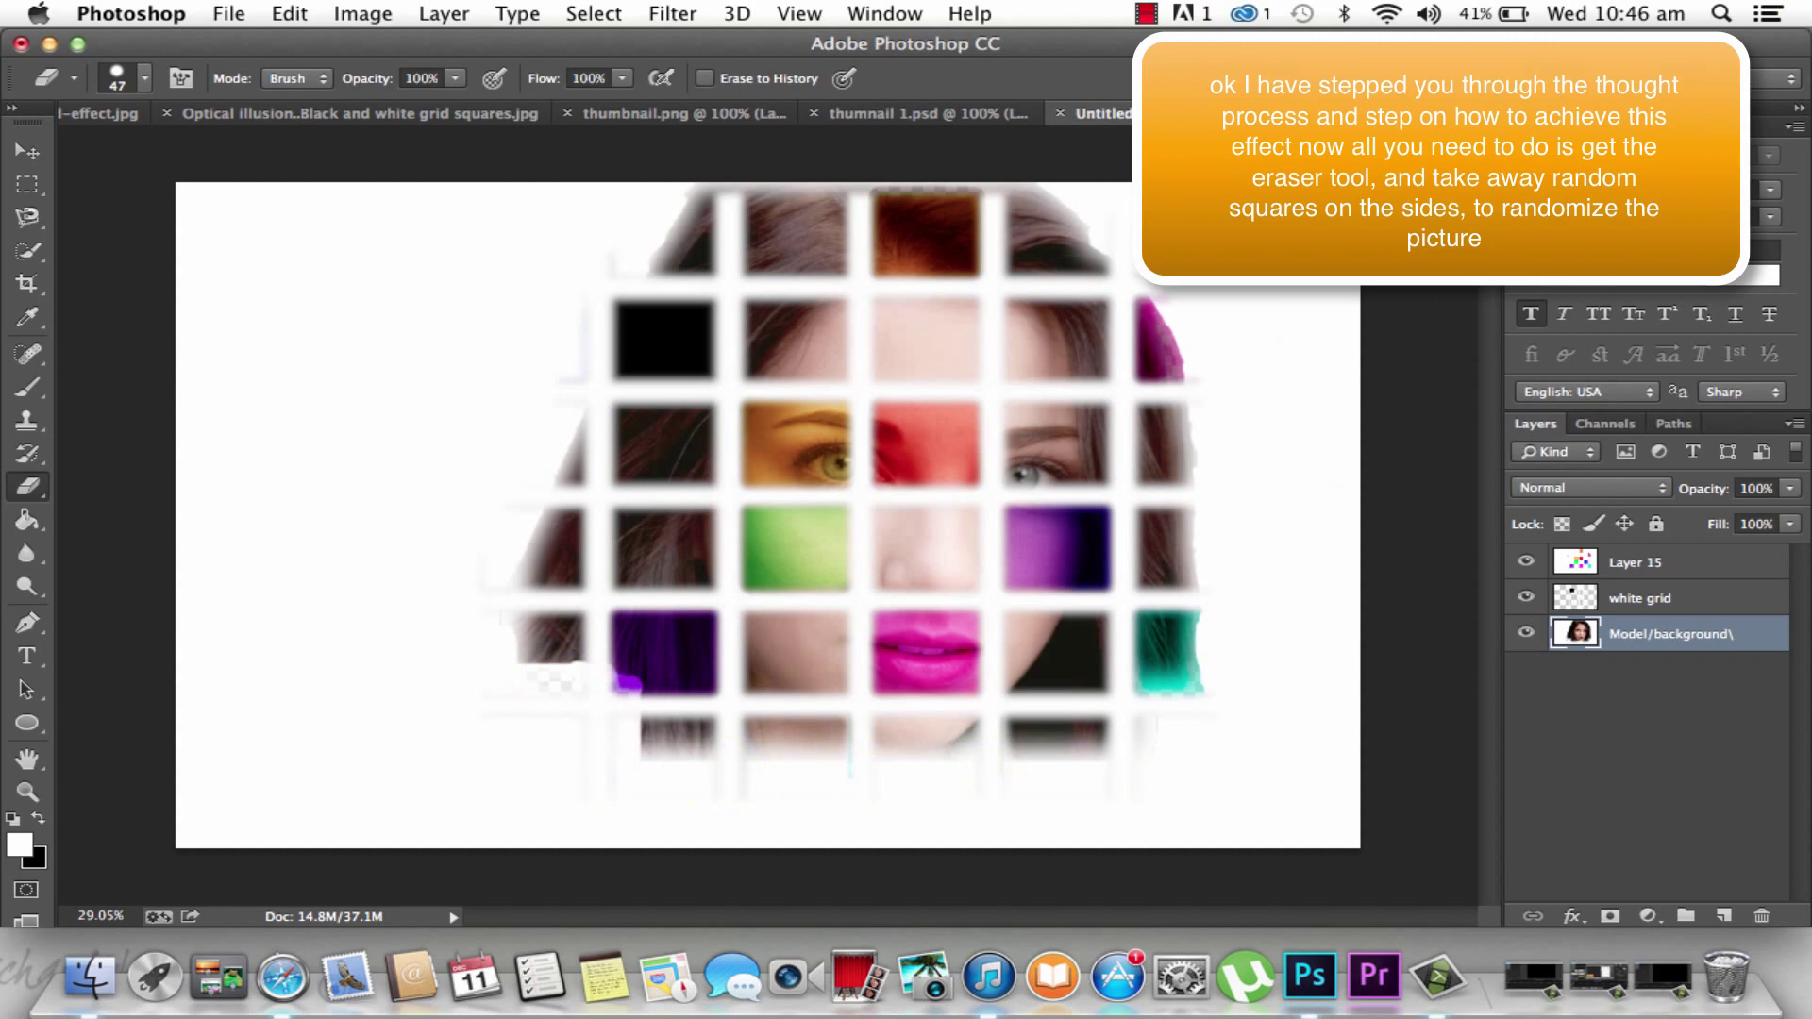
Using a hard Block eraser, clear the hair in the top-right square and the row-2 magenta patch
key("ctrl+Tab")
key("ctrl+shift+Tab")
left_click_drag(1062, 245, 1044, 188)
left_click(293, 78)
left_click(287, 113)
left_click_drag(1021, 260, 1116, 258)
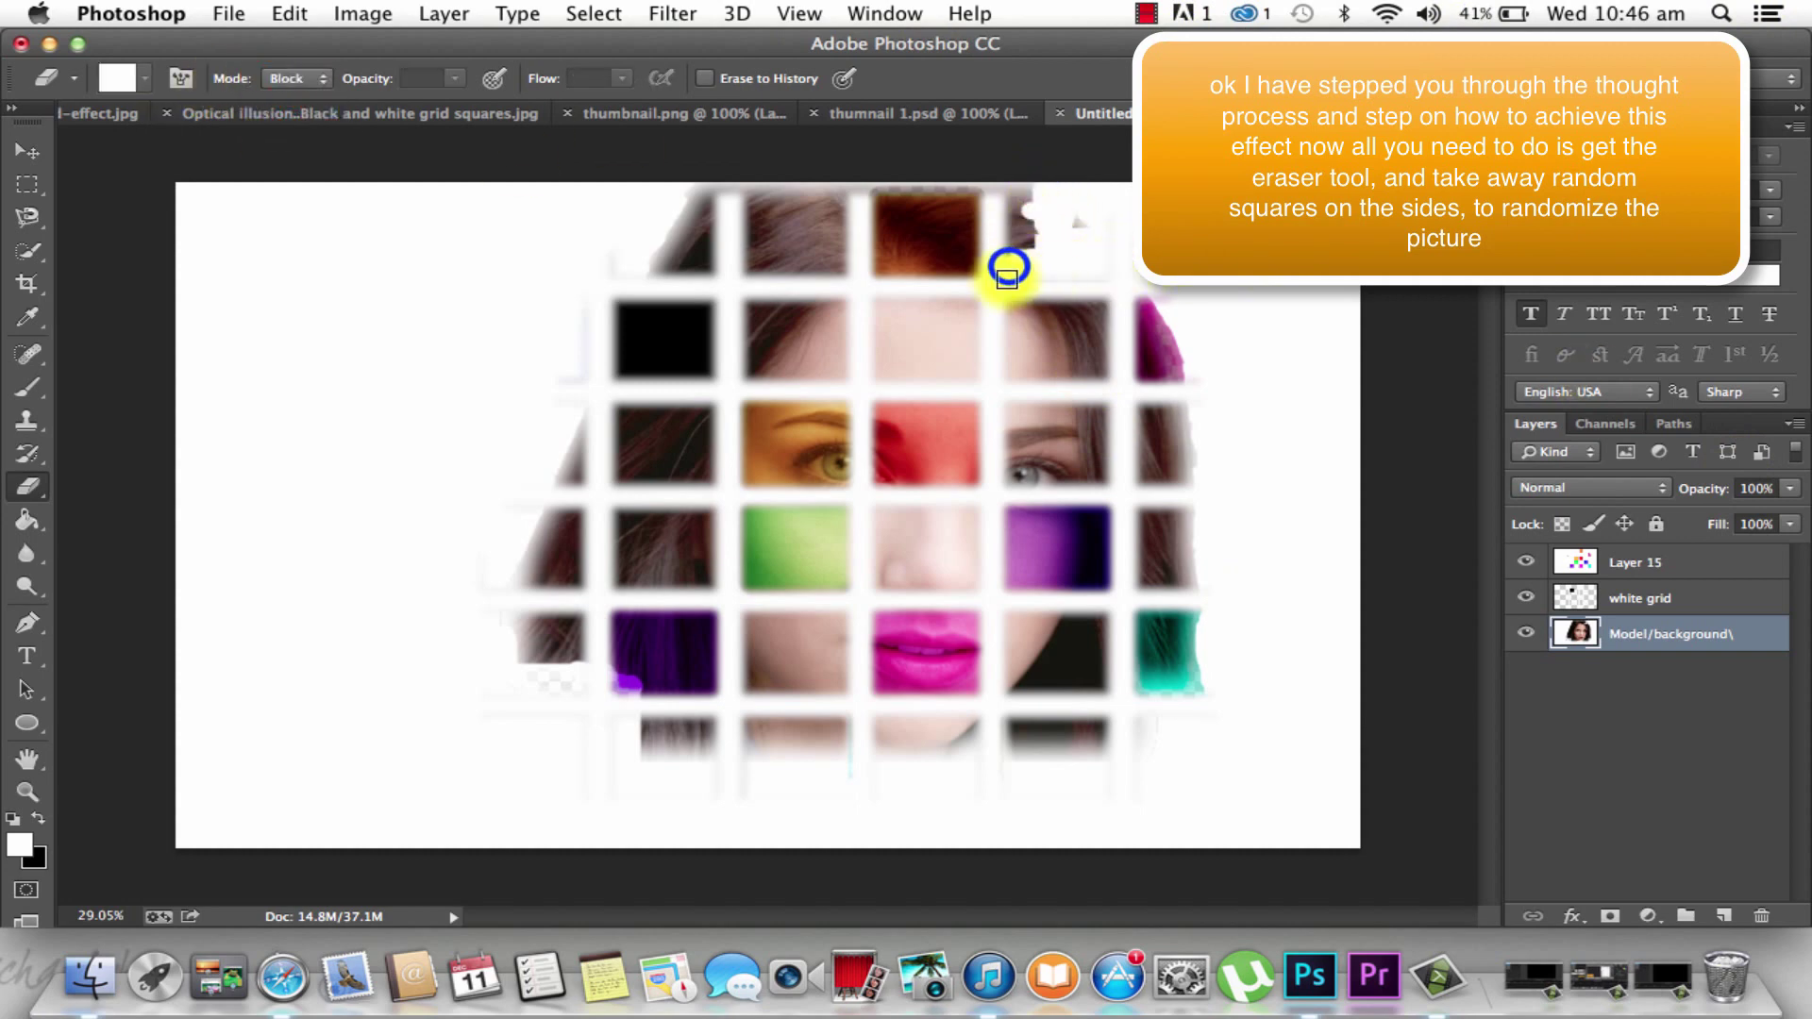
mouse_move(1004, 274)
left_mouse_down()
mouse_move(1017, 199)
mouse_move(1026, 244)
mouse_move(1035, 193)
mouse_move(1121, 224)
mouse_move(998, 186)
left_mouse_up()
left_click_drag(1147, 300, 1154, 366)
Fill the right-edge grid square with white on the background layer
left_click(1680, 566)
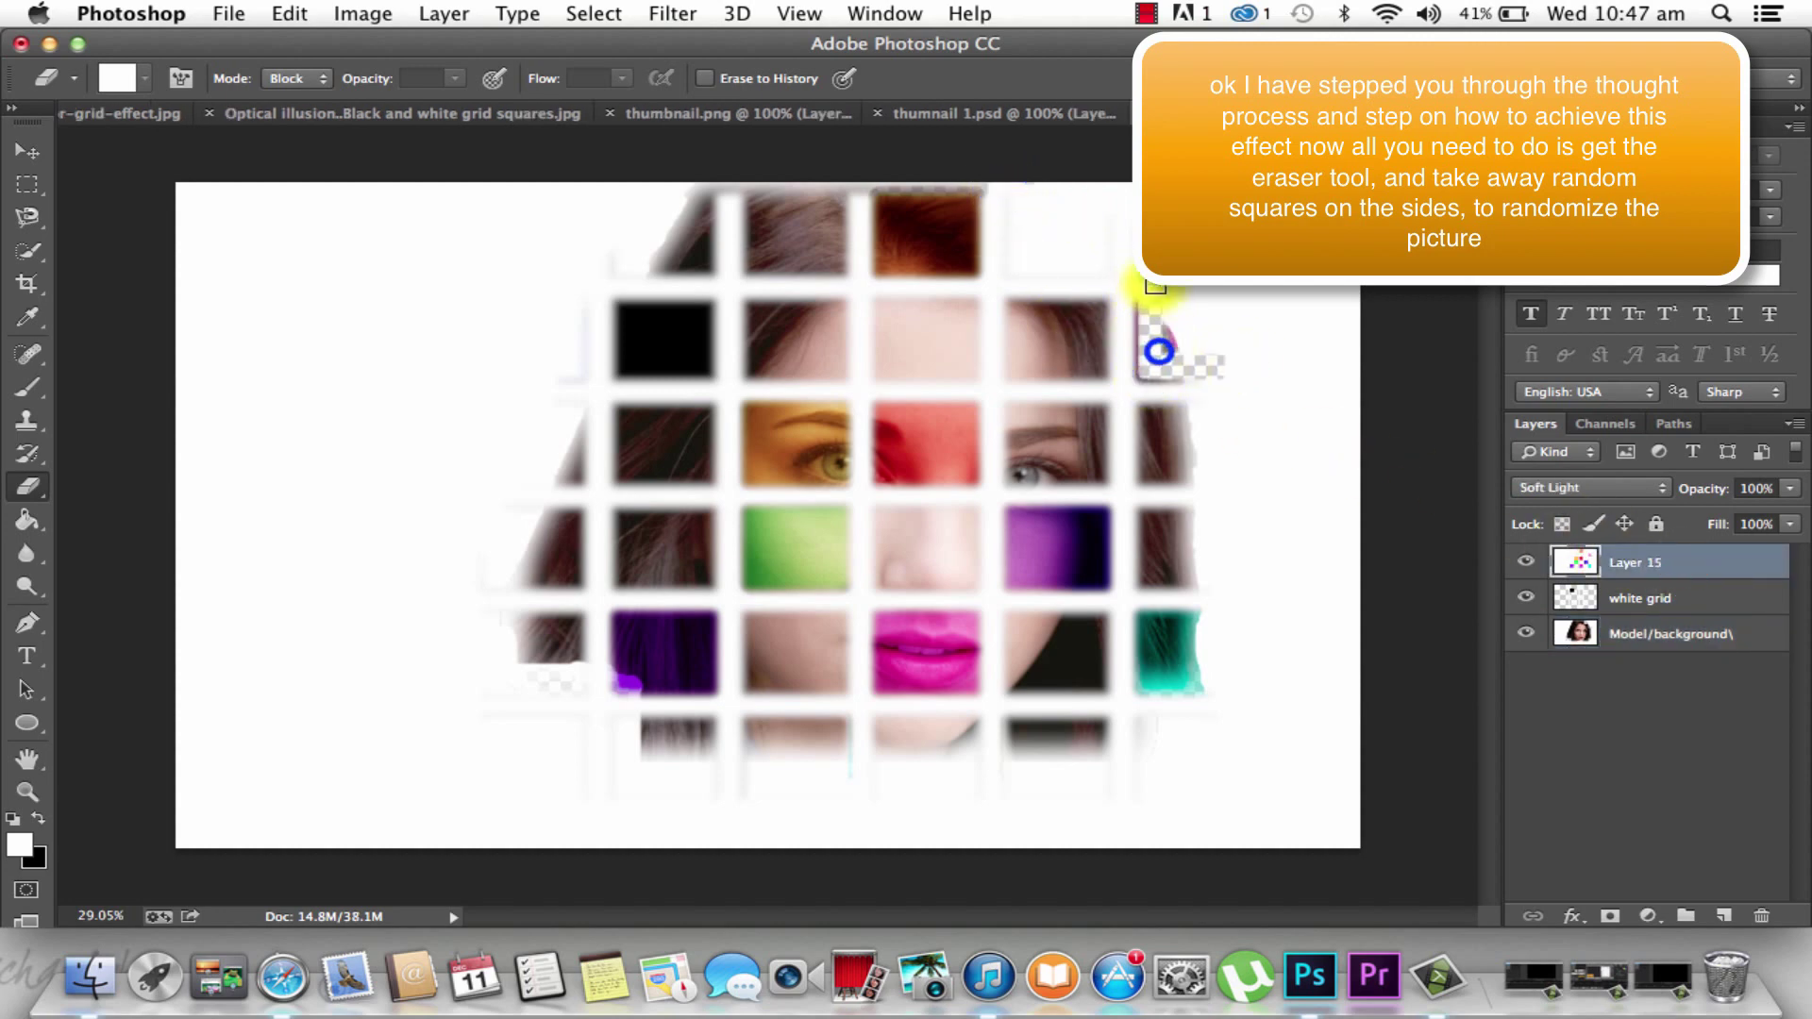
left_click(1679, 630)
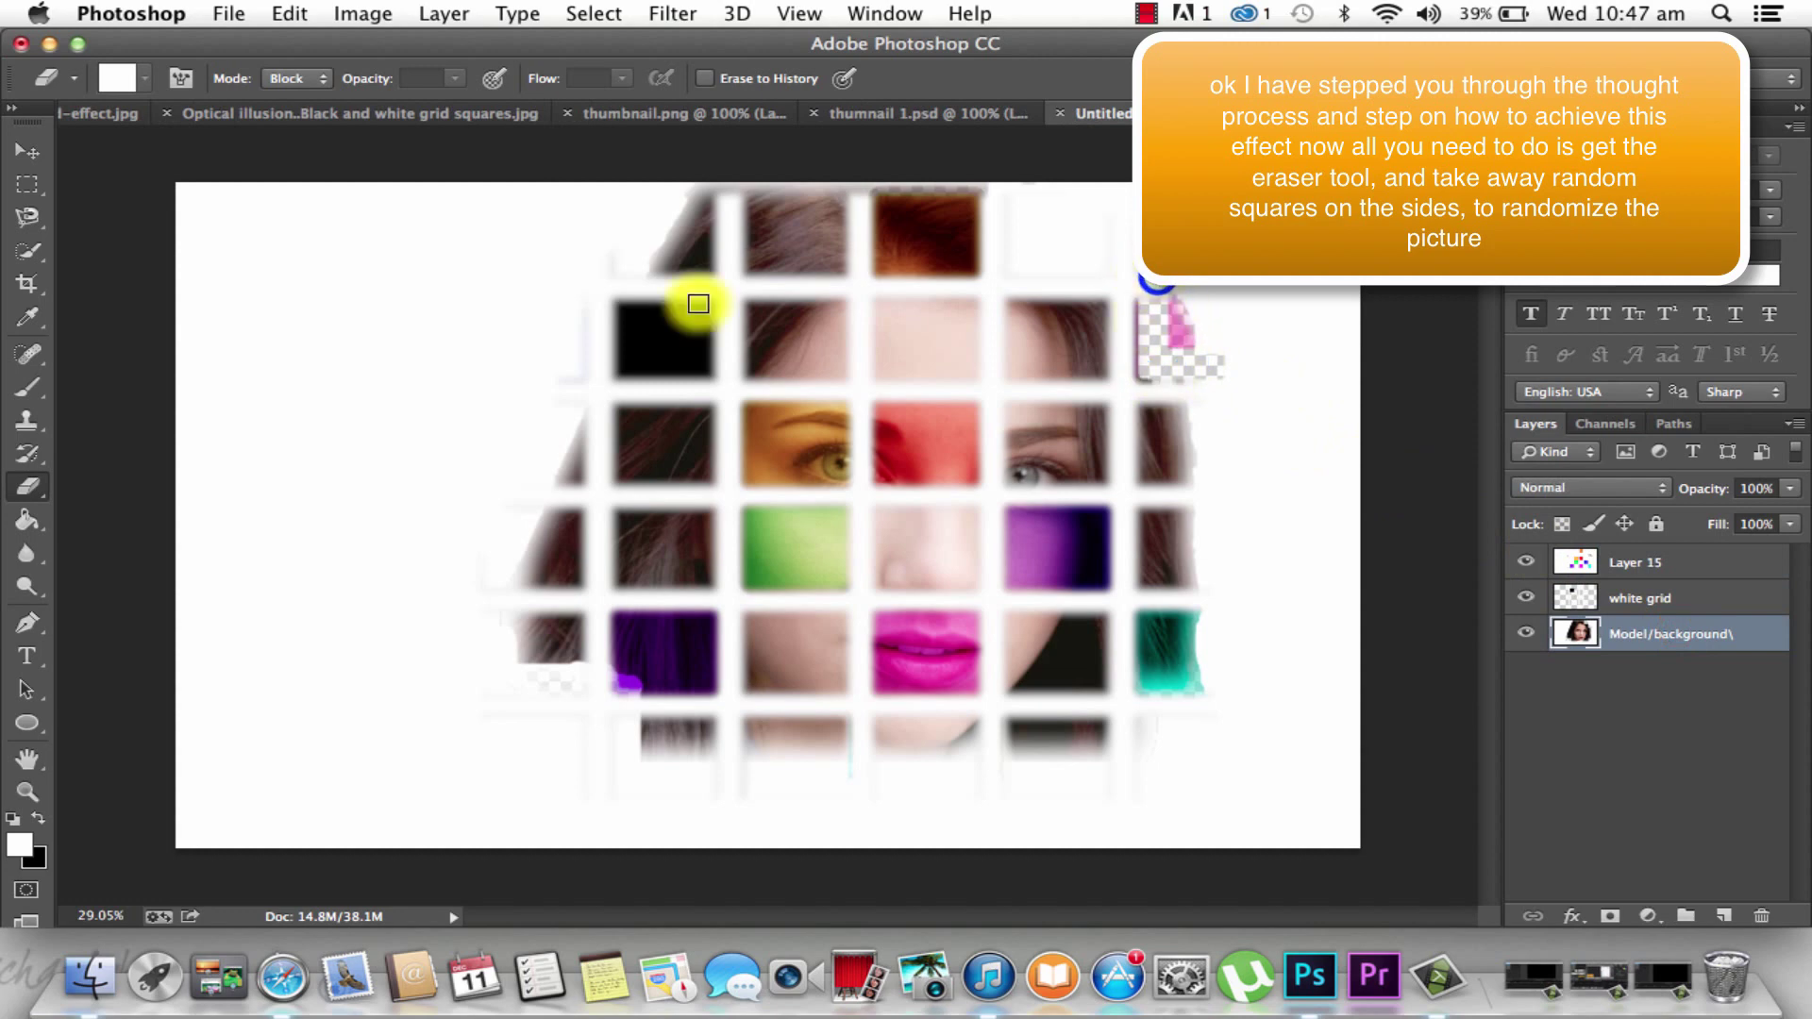
left_click(26, 519)
left_click(631, 457)
key("super+z")
left_click(1173, 364)
key("super+d")
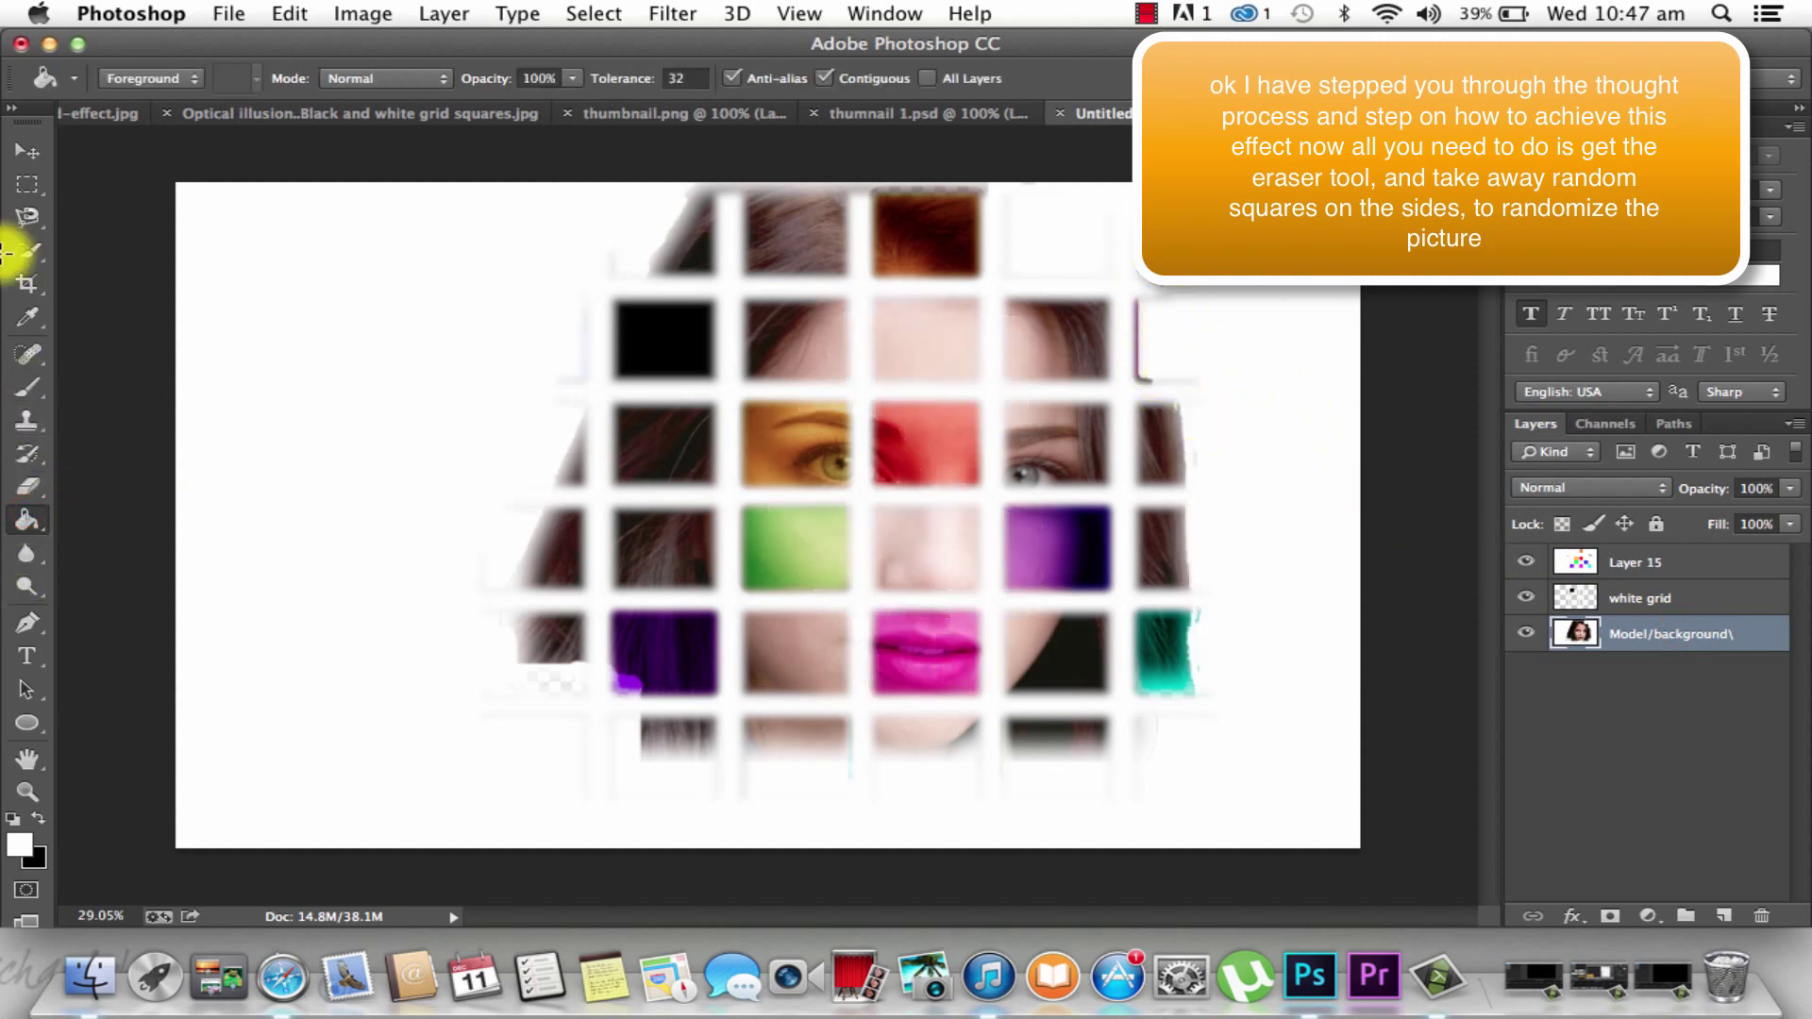
Try erasing the block below the purple square on Layer 15, then undo it
left_click(26, 487)
left_click(1666, 562)
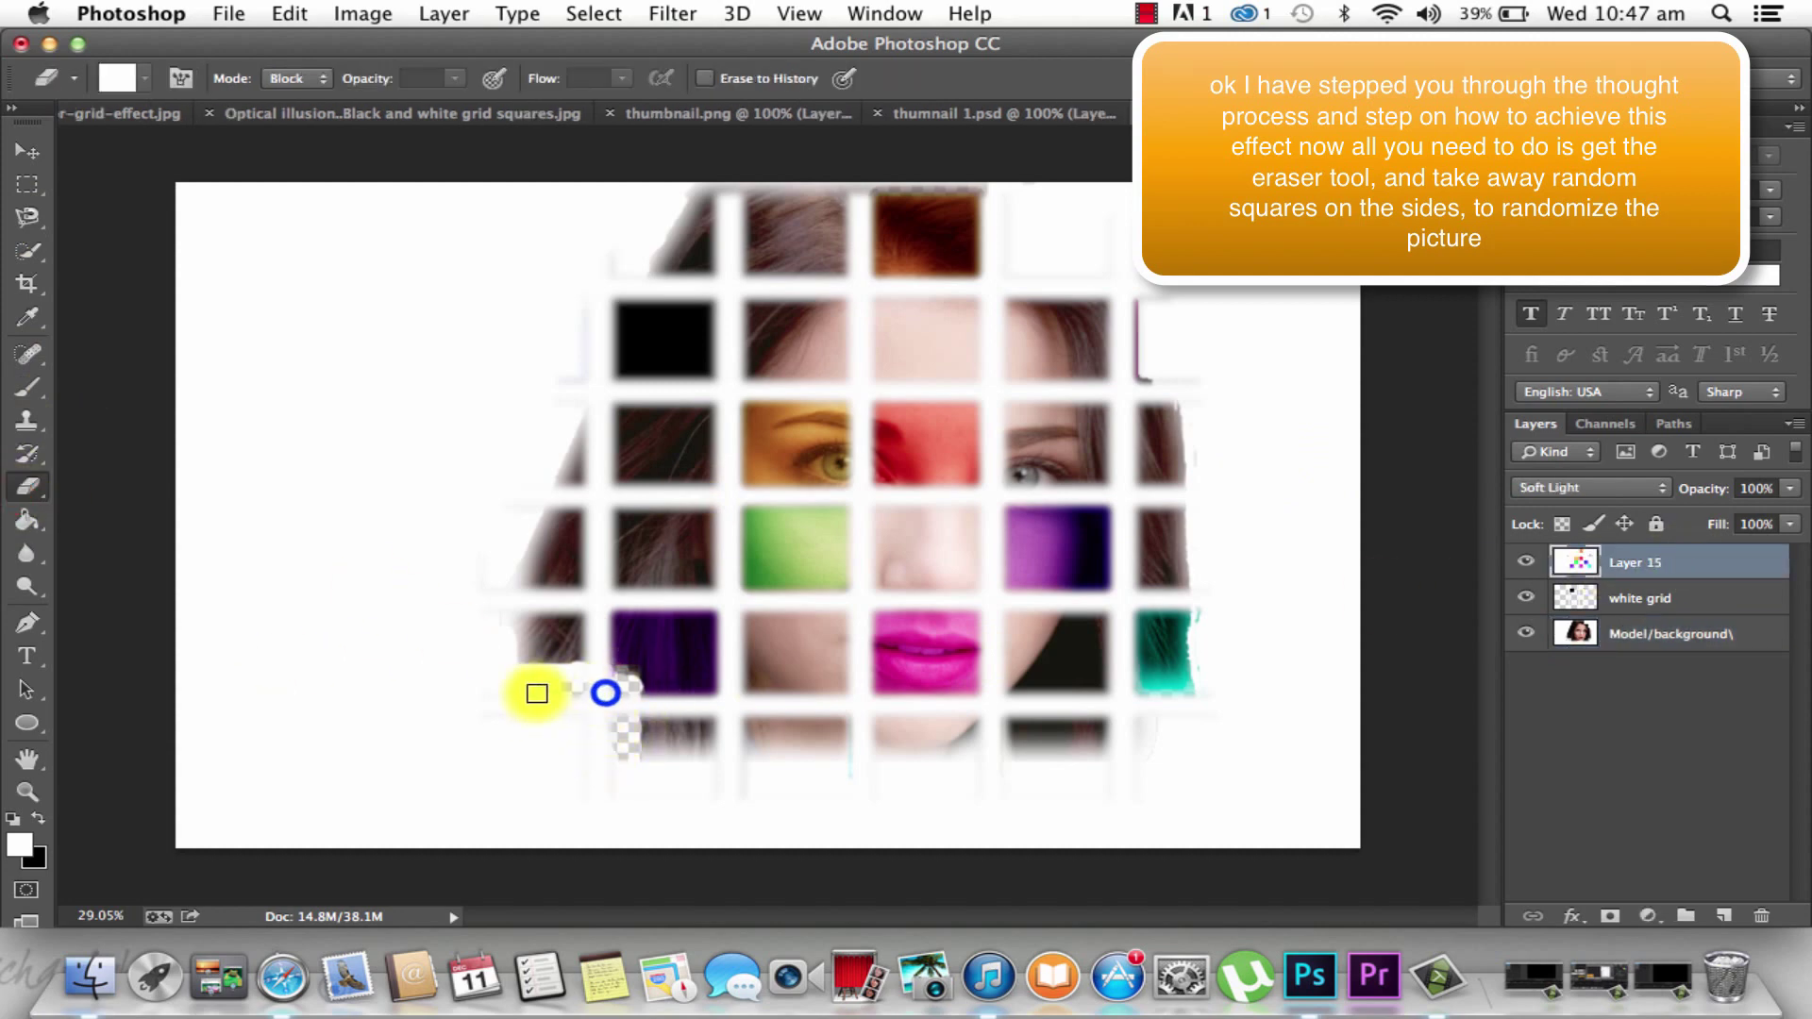
left_click_drag(548, 693, 554, 676)
key("super+z")
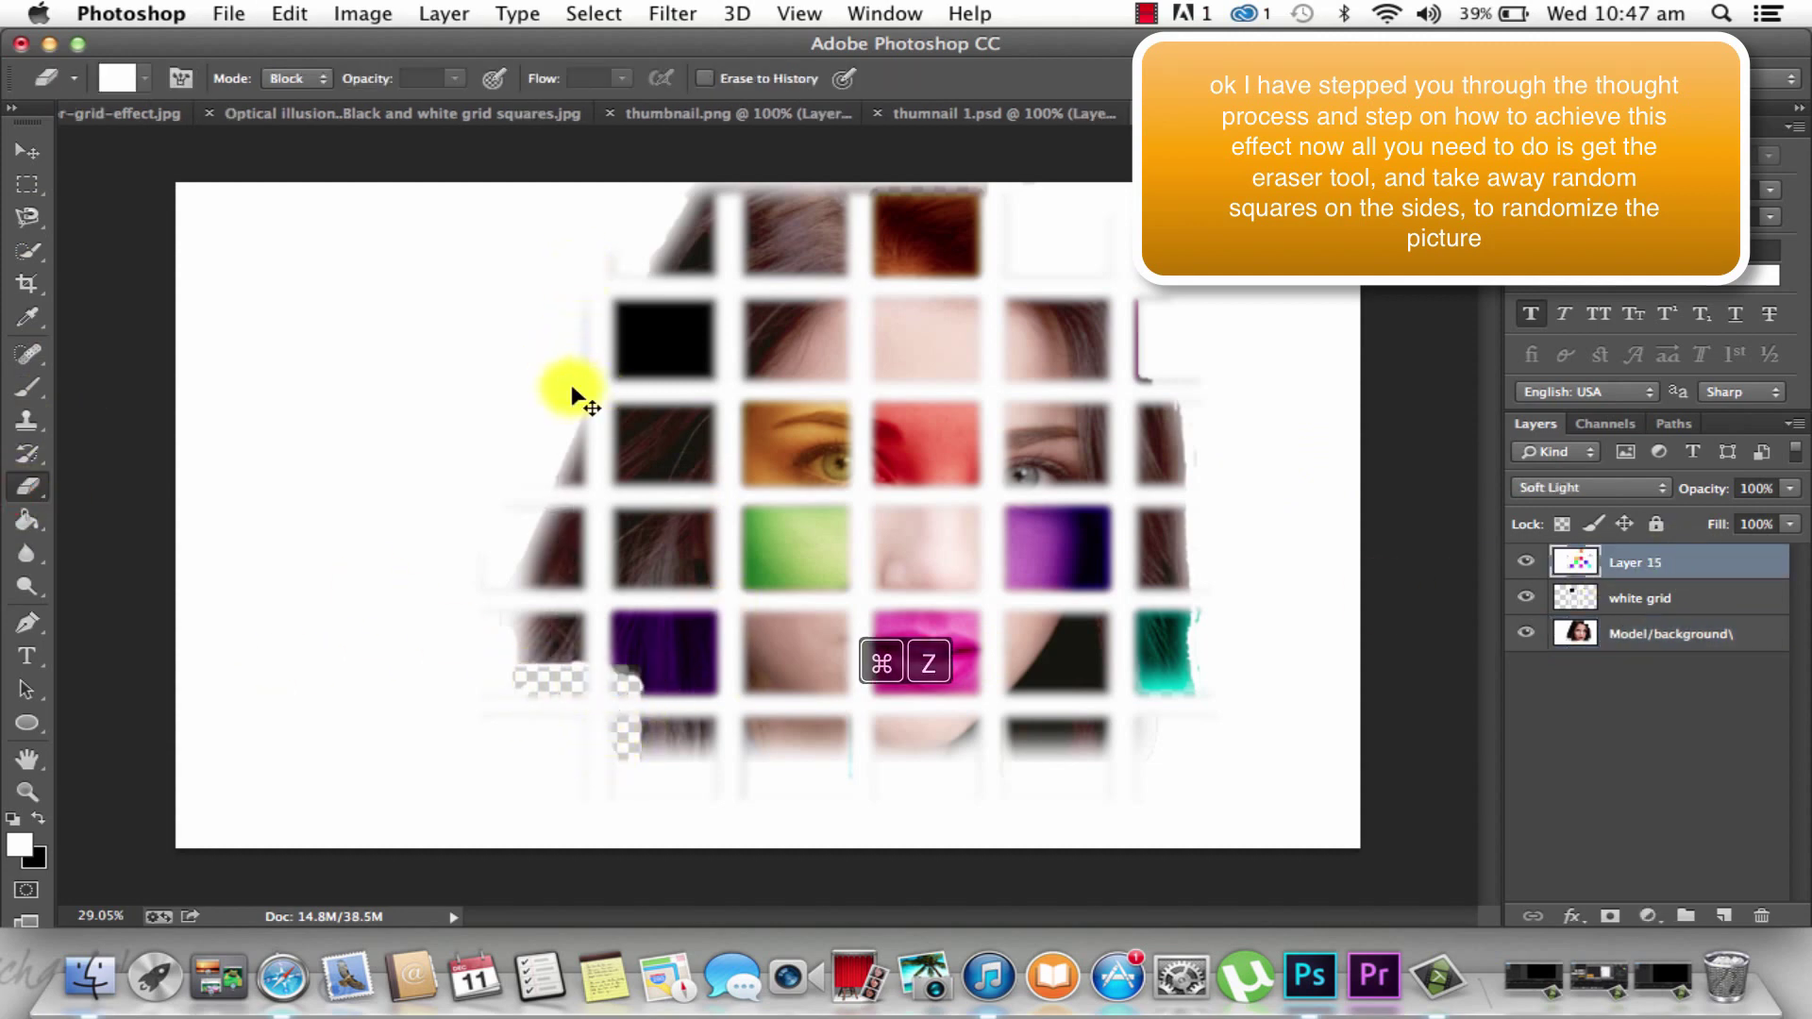
left_click(1740, 599)
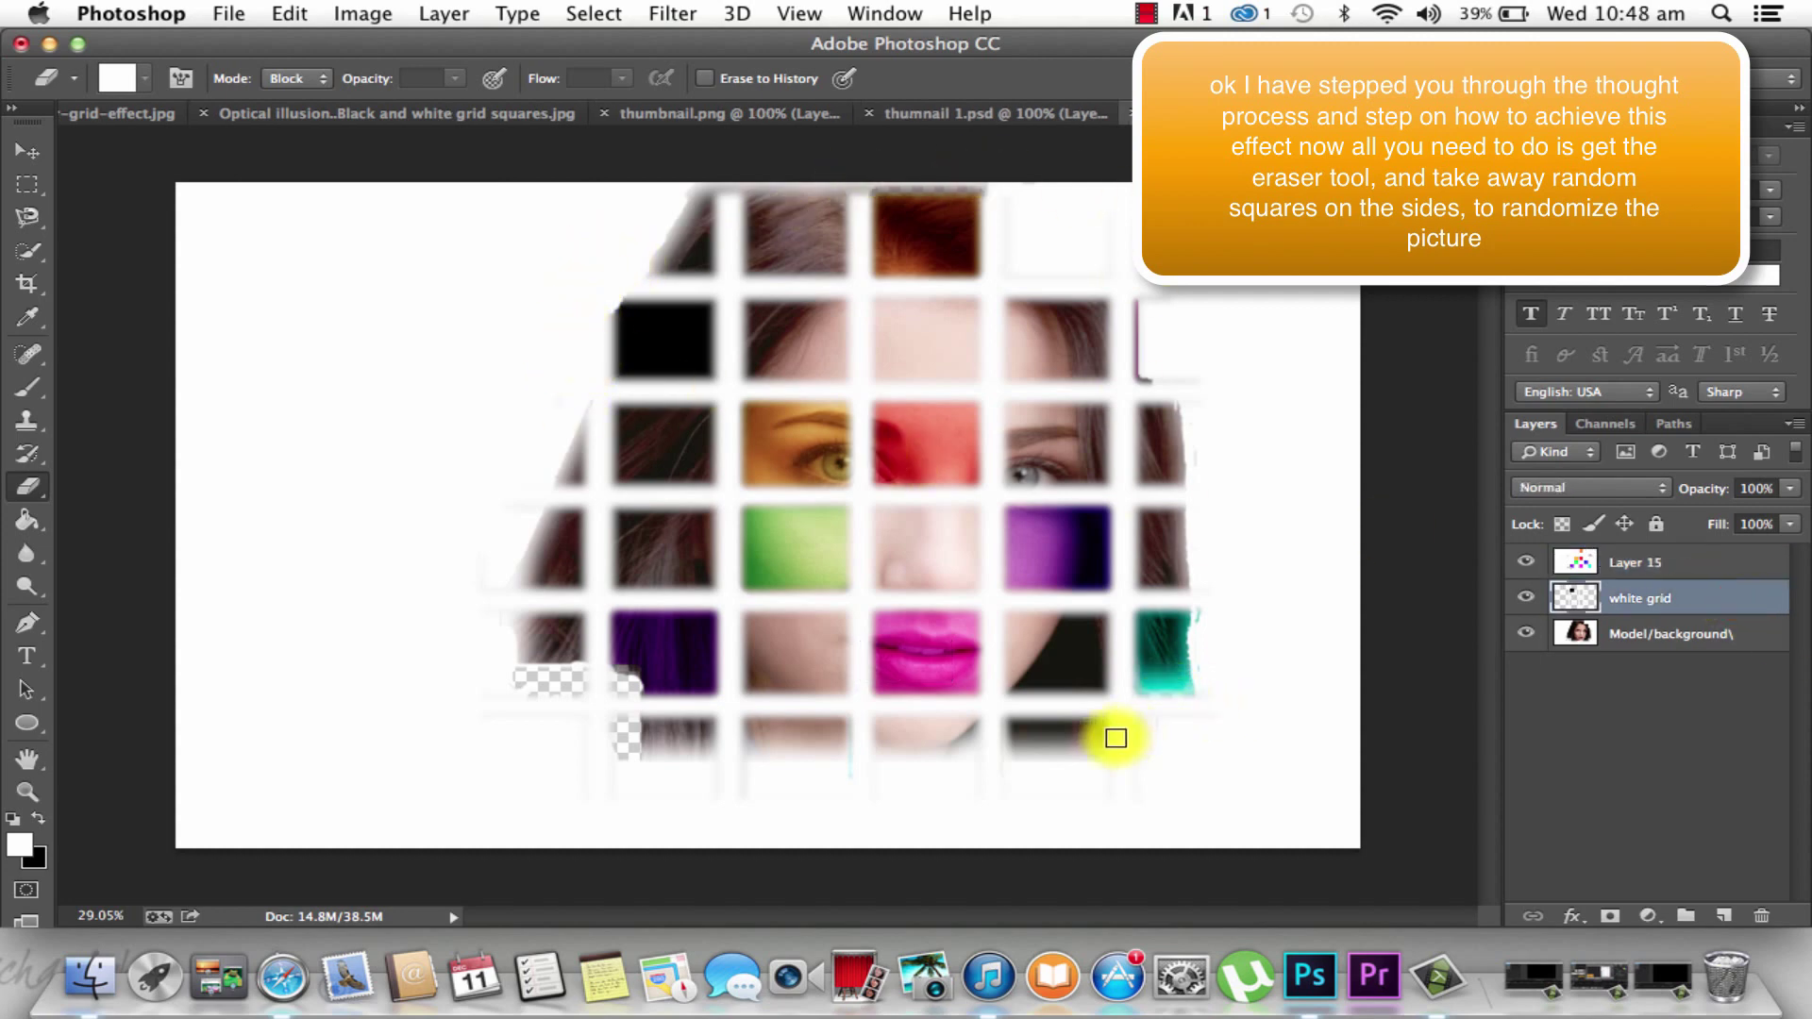
left_click(1707, 564)
left_click(1732, 596)
Try white-filling the side hair squares on the grid and background layers, undoing the fills
left_click(26, 519)
left_click(557, 682)
key("super+z")
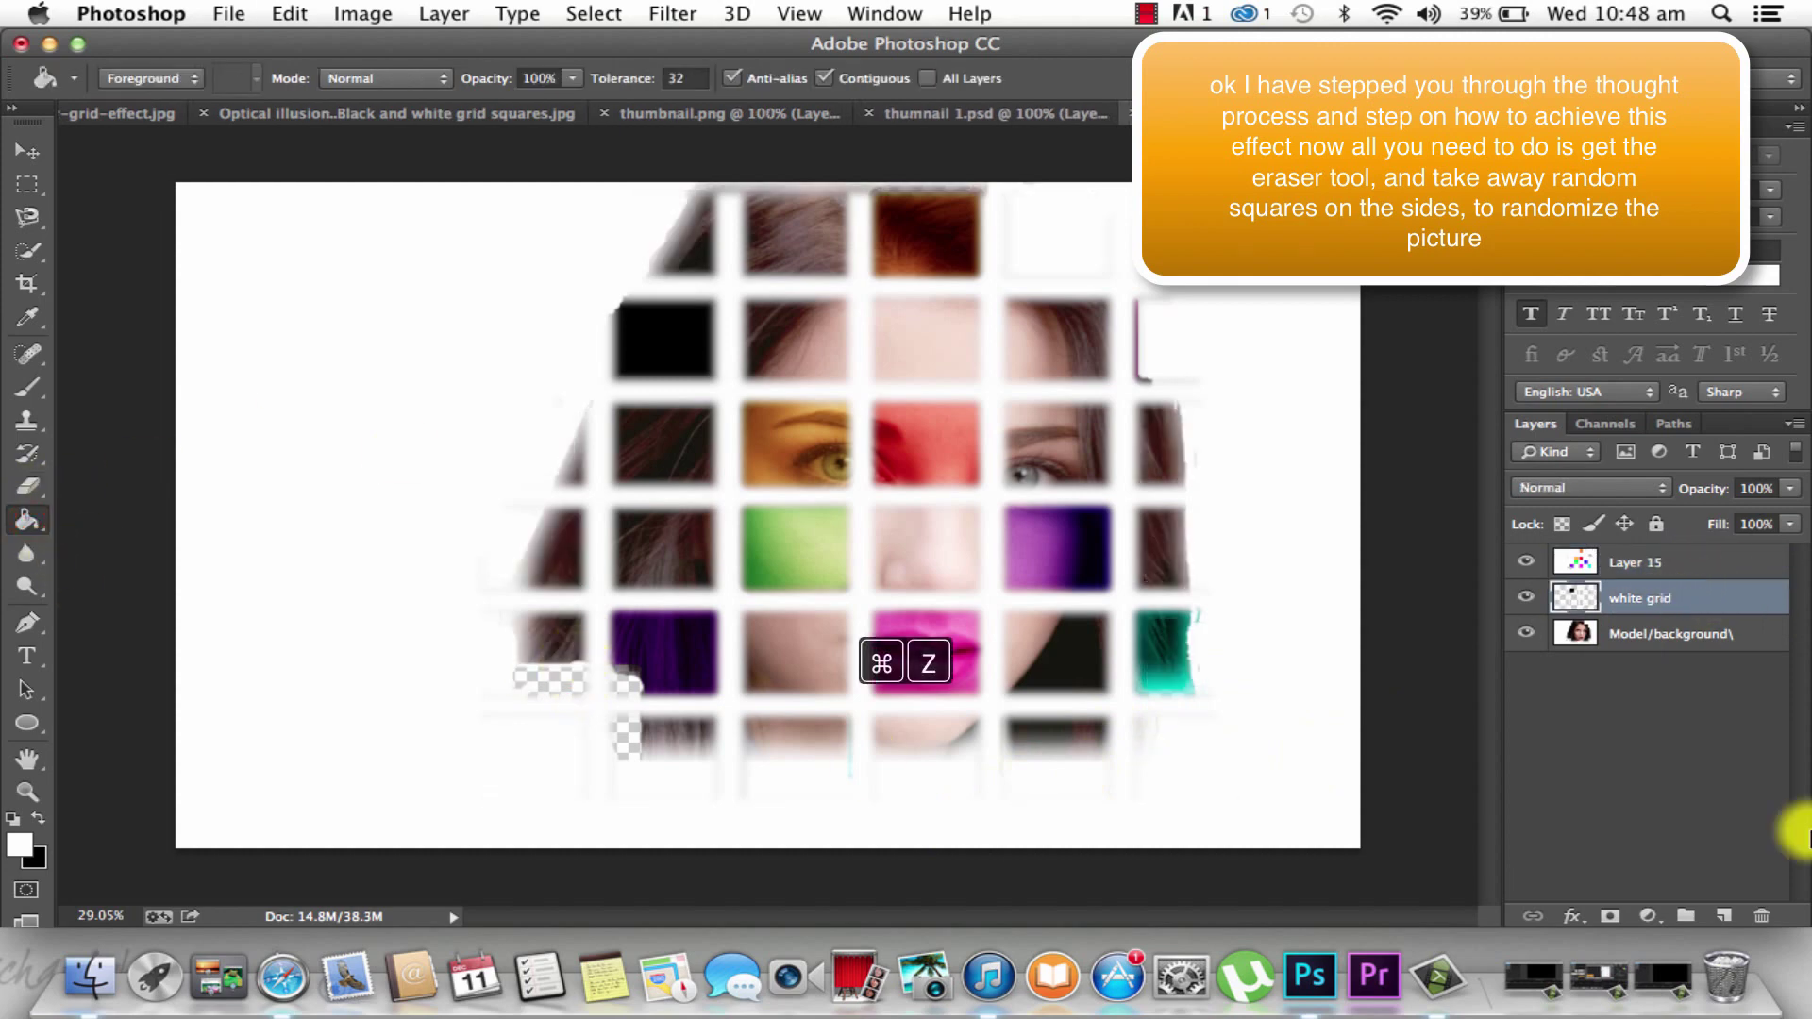
left_click(1674, 633)
left_click(553, 681)
left_click(621, 670)
key("super+z")
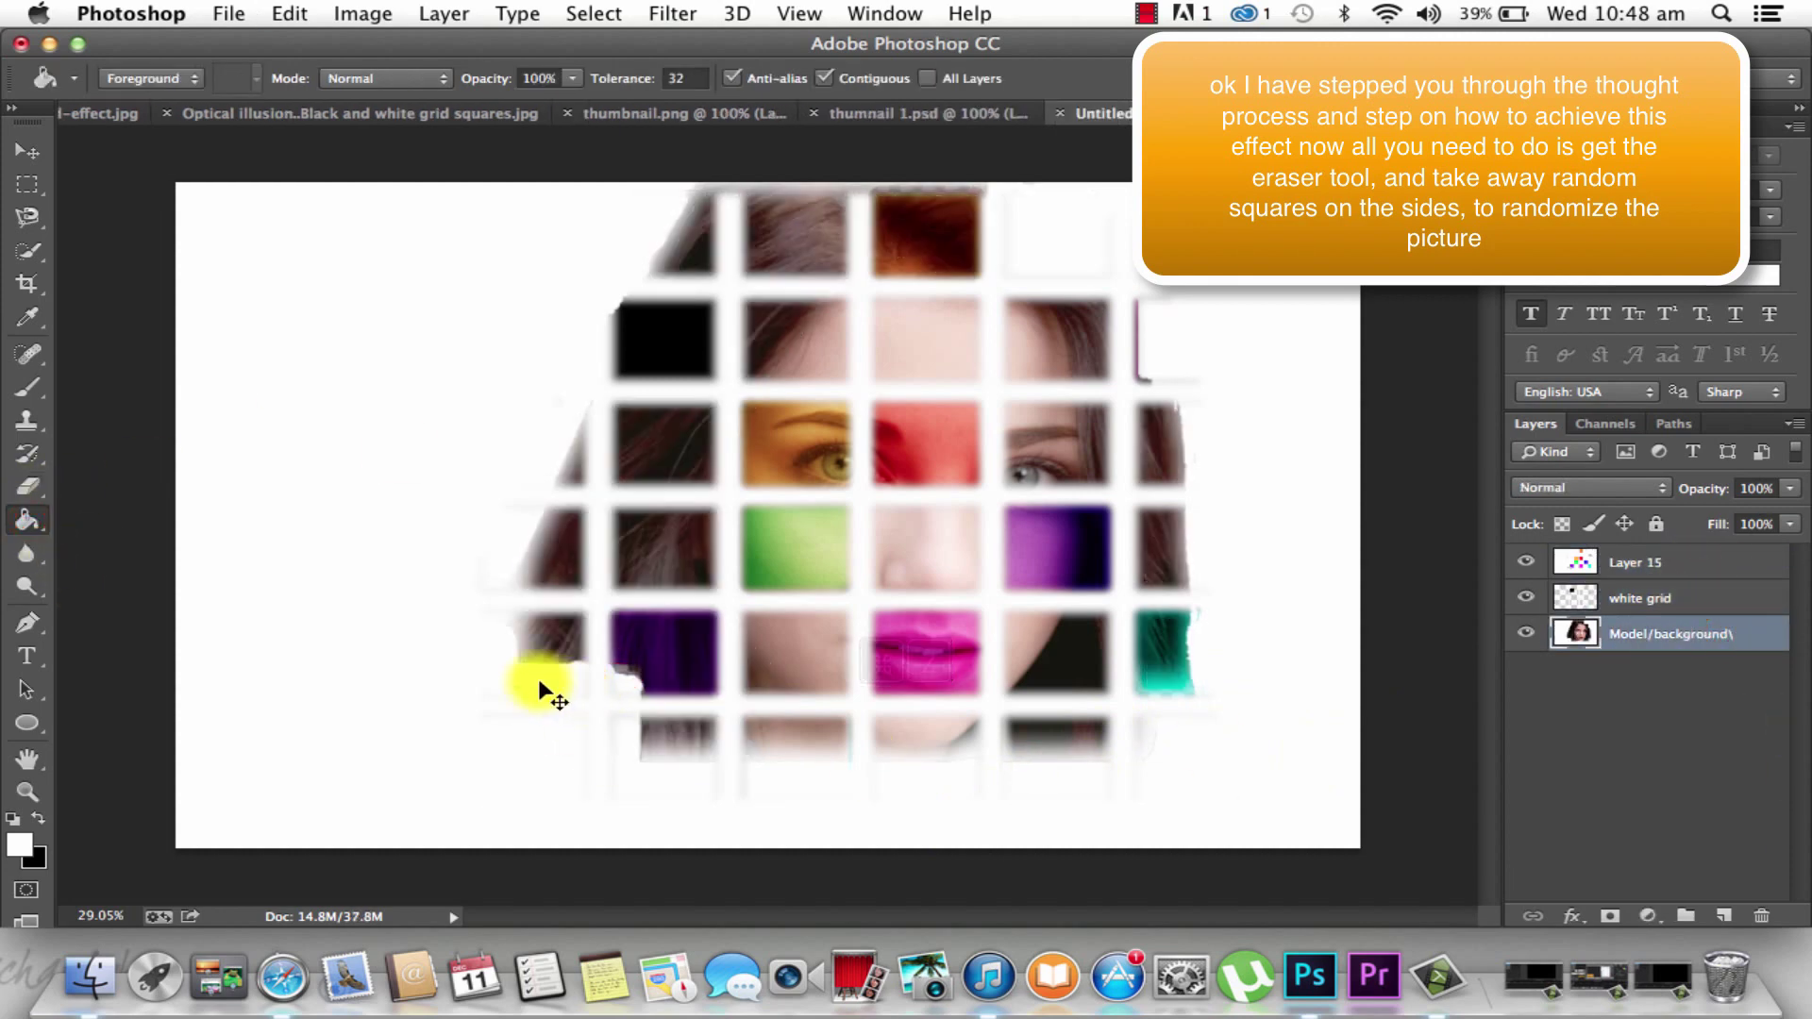
Reapply the Gaussian Blur filter, then undo it
key("b")
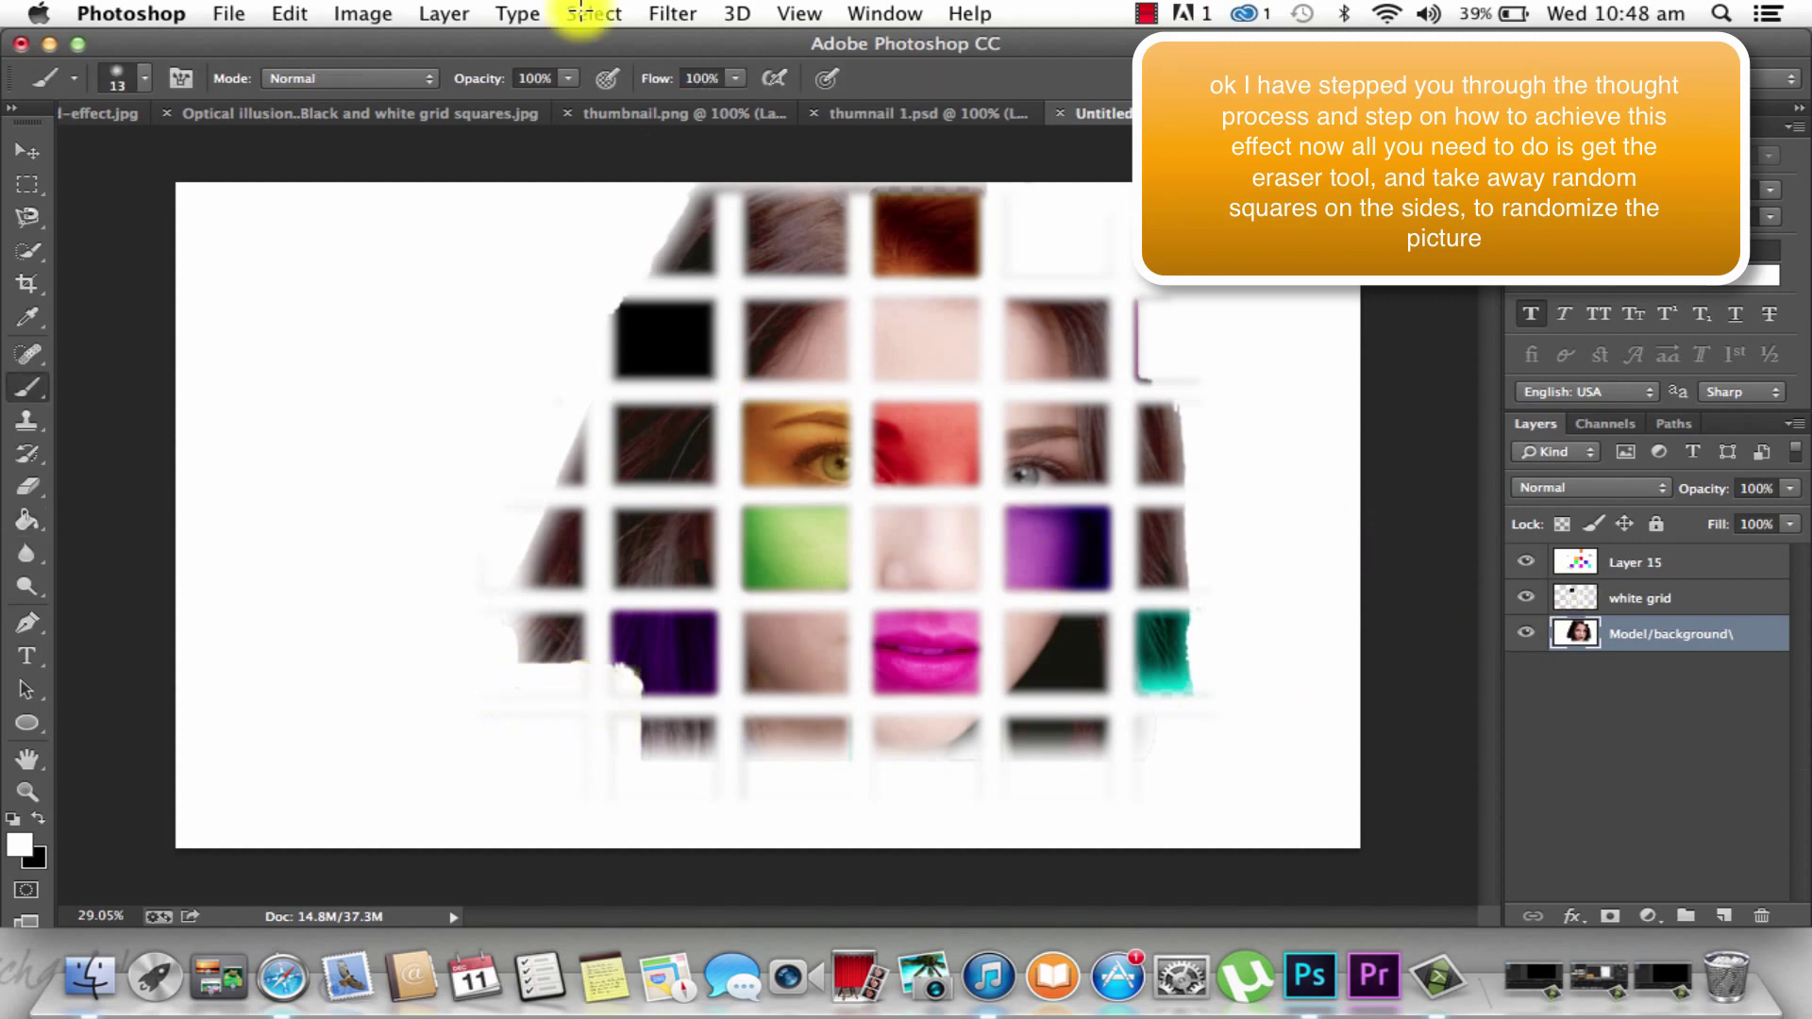
left_click(672, 13)
left_click(715, 49)
key("super+z")
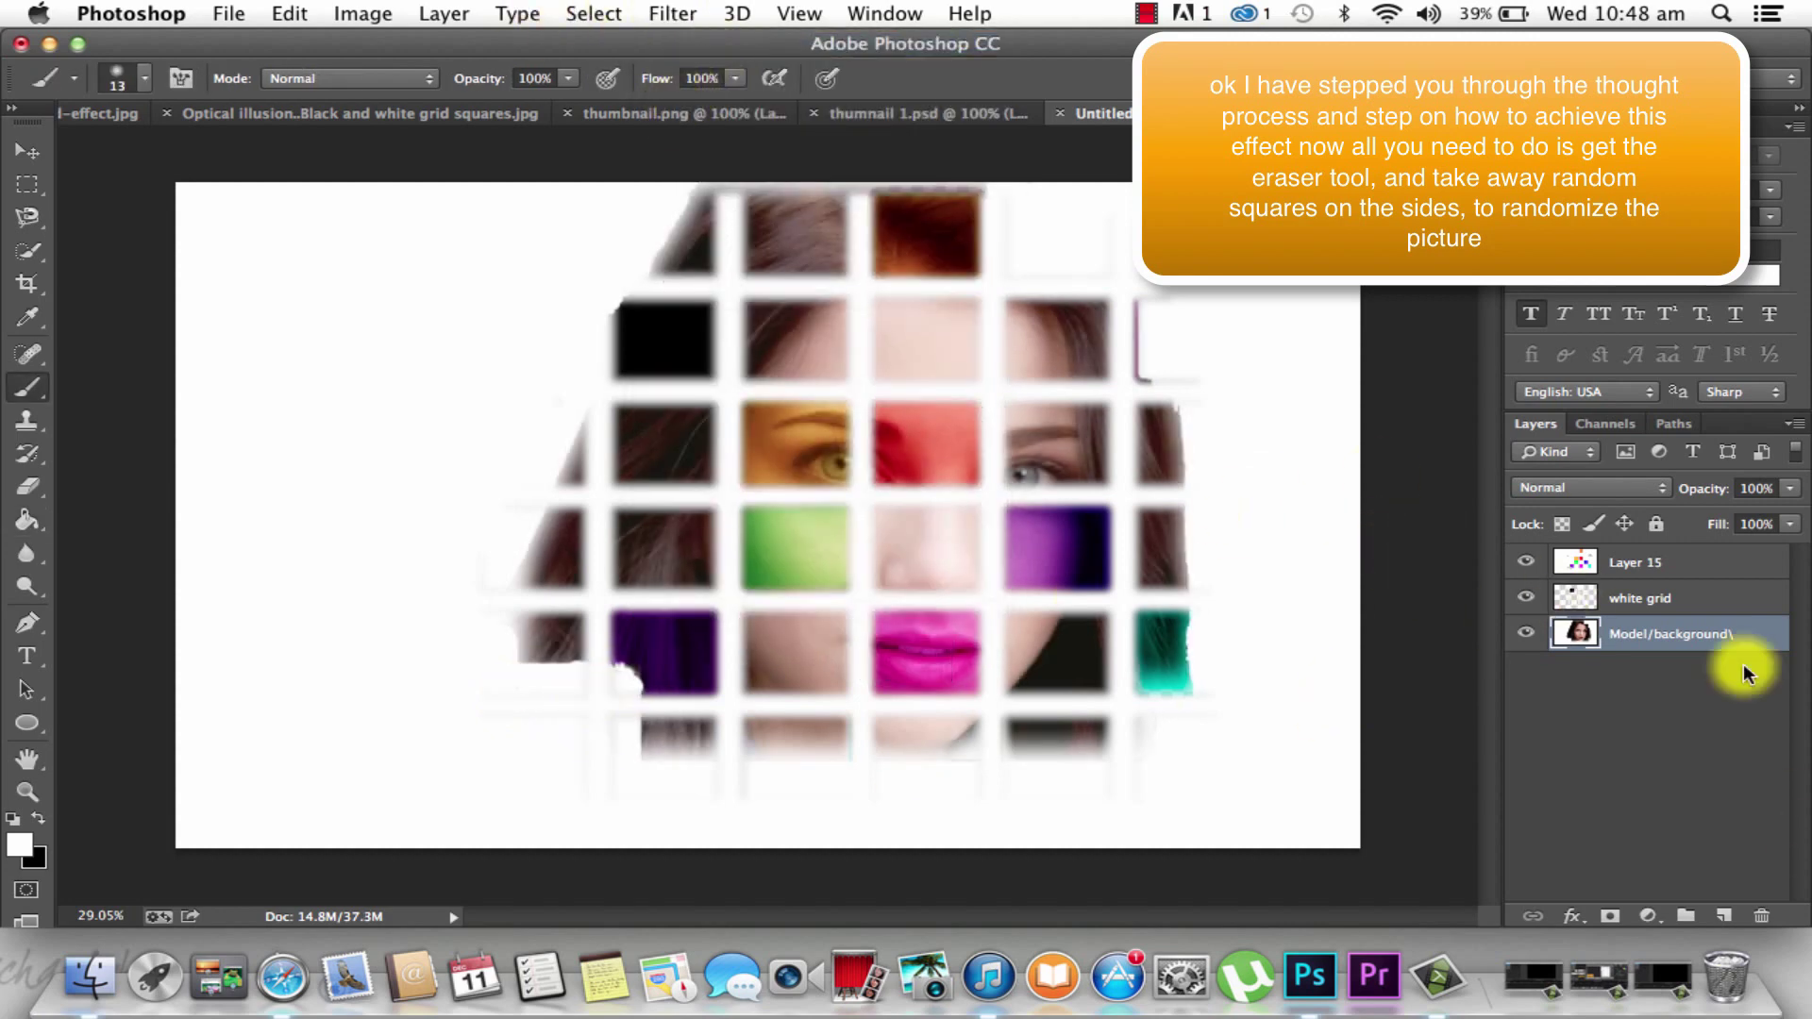
left_click(1662, 563)
left_click(1145, 300)
Erase along the grid's right-edge square on the white grid layer, undoing the attempts
left_click(27, 486)
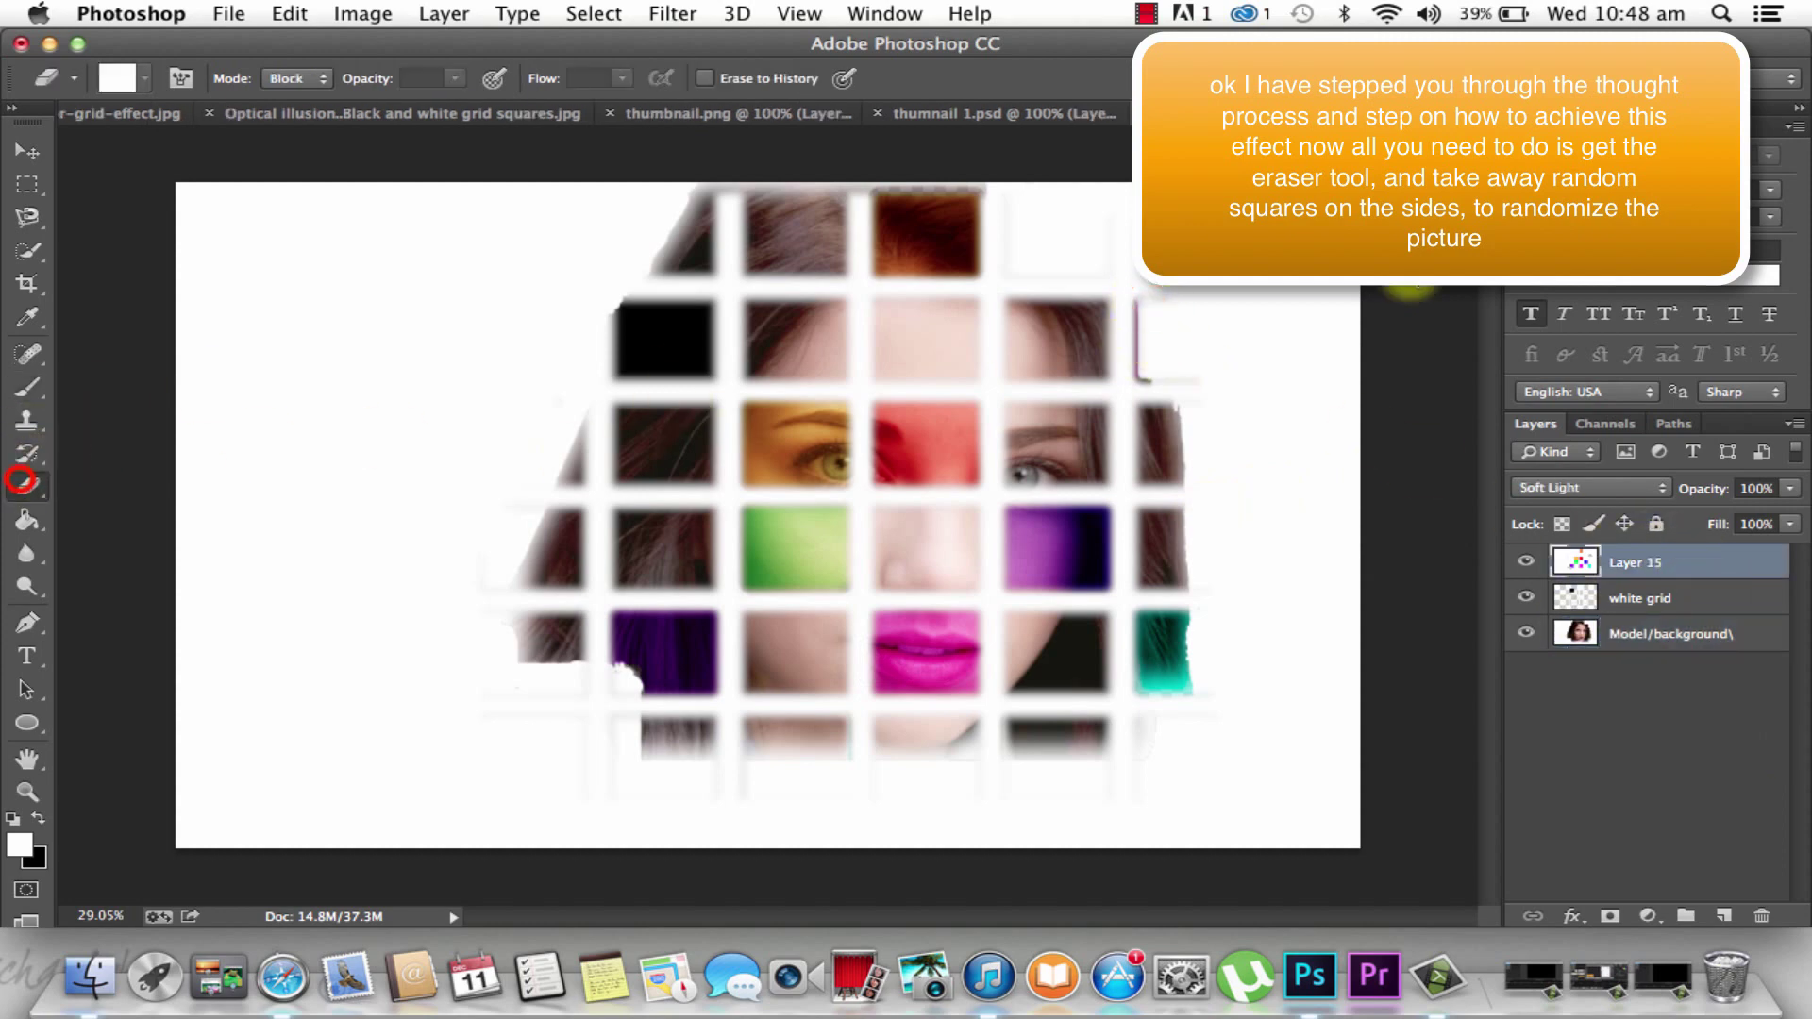
left_click(1689, 593)
key("super+z")
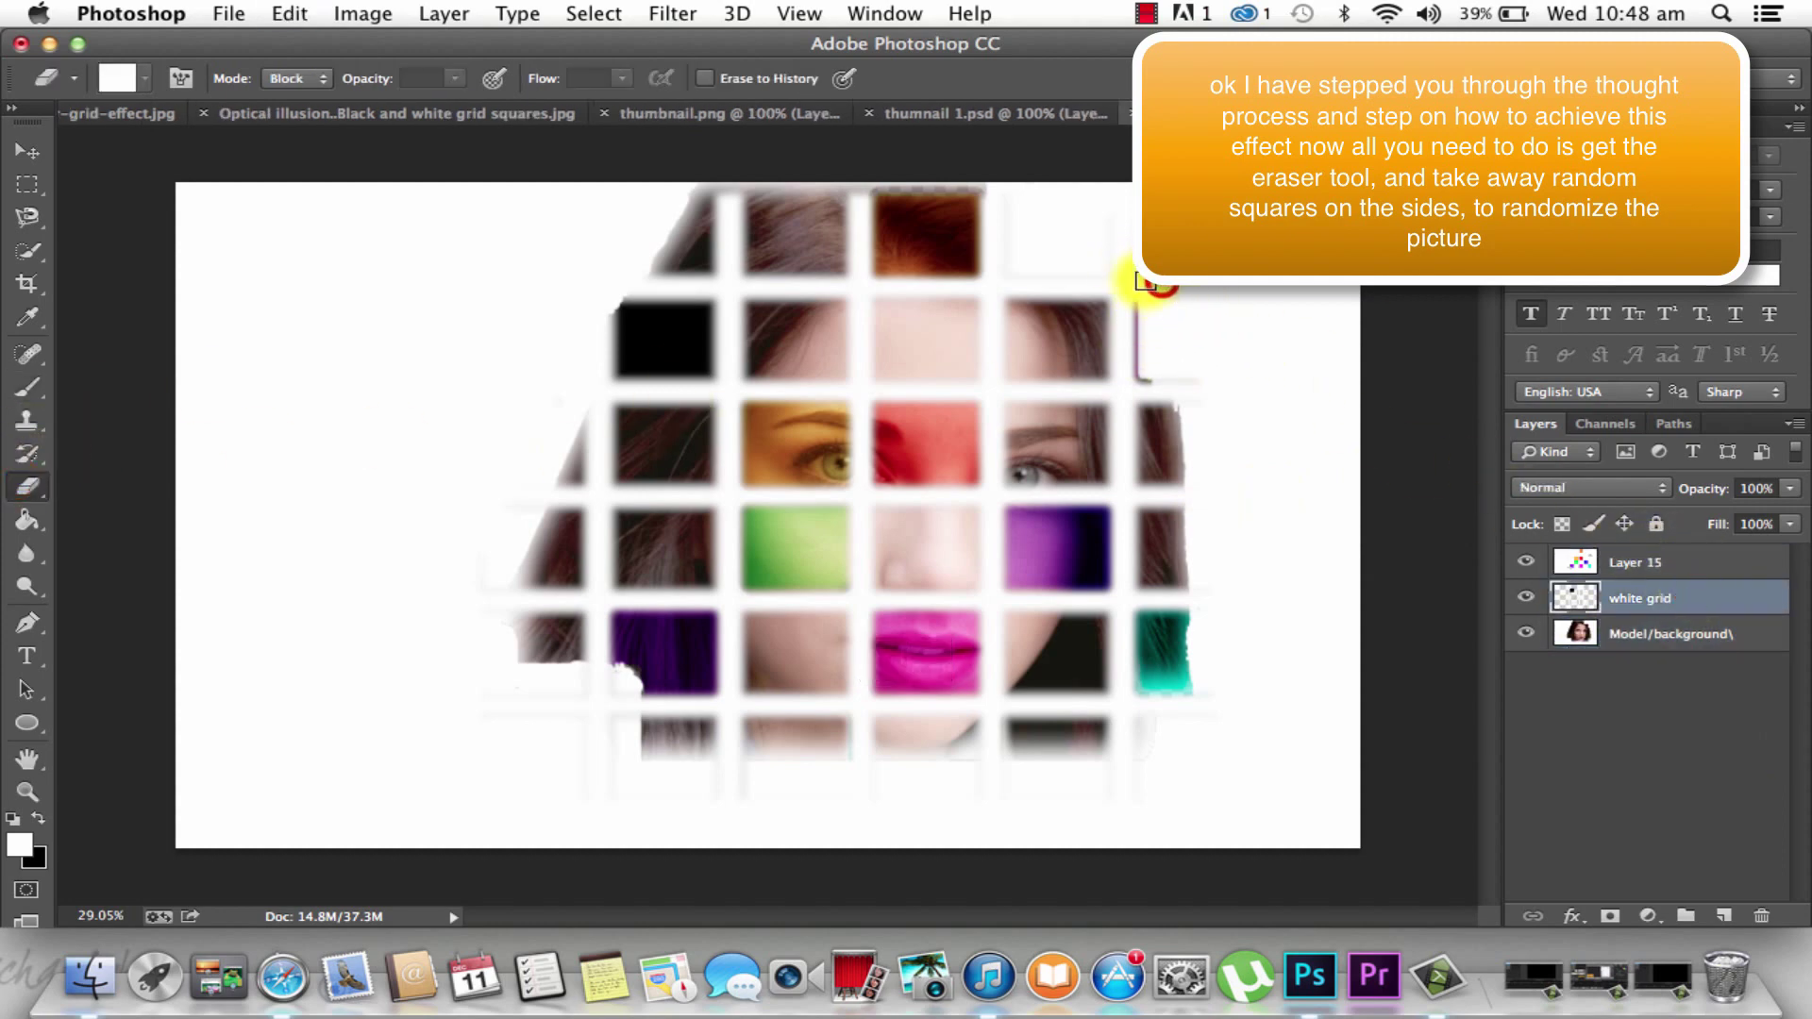
key("super+z")
mouse_move(1141, 303)
left_mouse_down()
mouse_move(1149, 360)
mouse_move(1171, 376)
left_mouse_up()
key("super+z")
key("super+z")
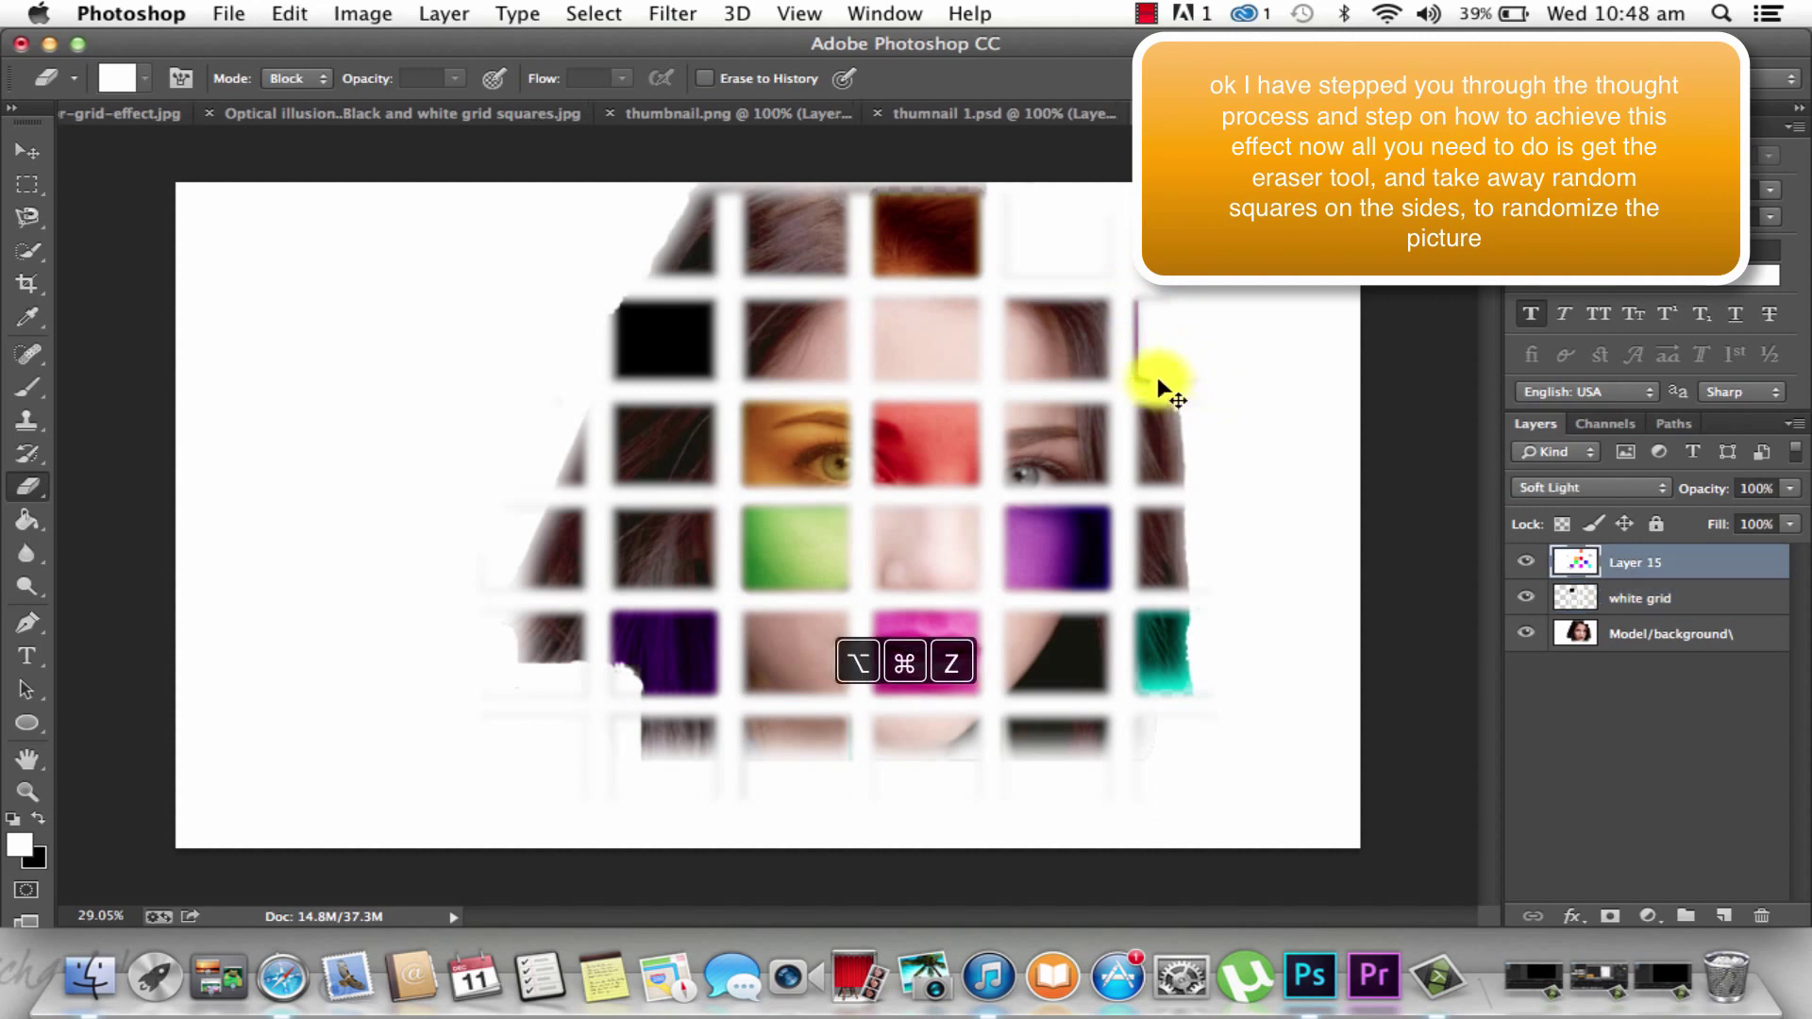
left_click(1679, 598)
Erase and extend a strip at the grid's right edge on the background layer
key("super+z")
left_click(1713, 633)
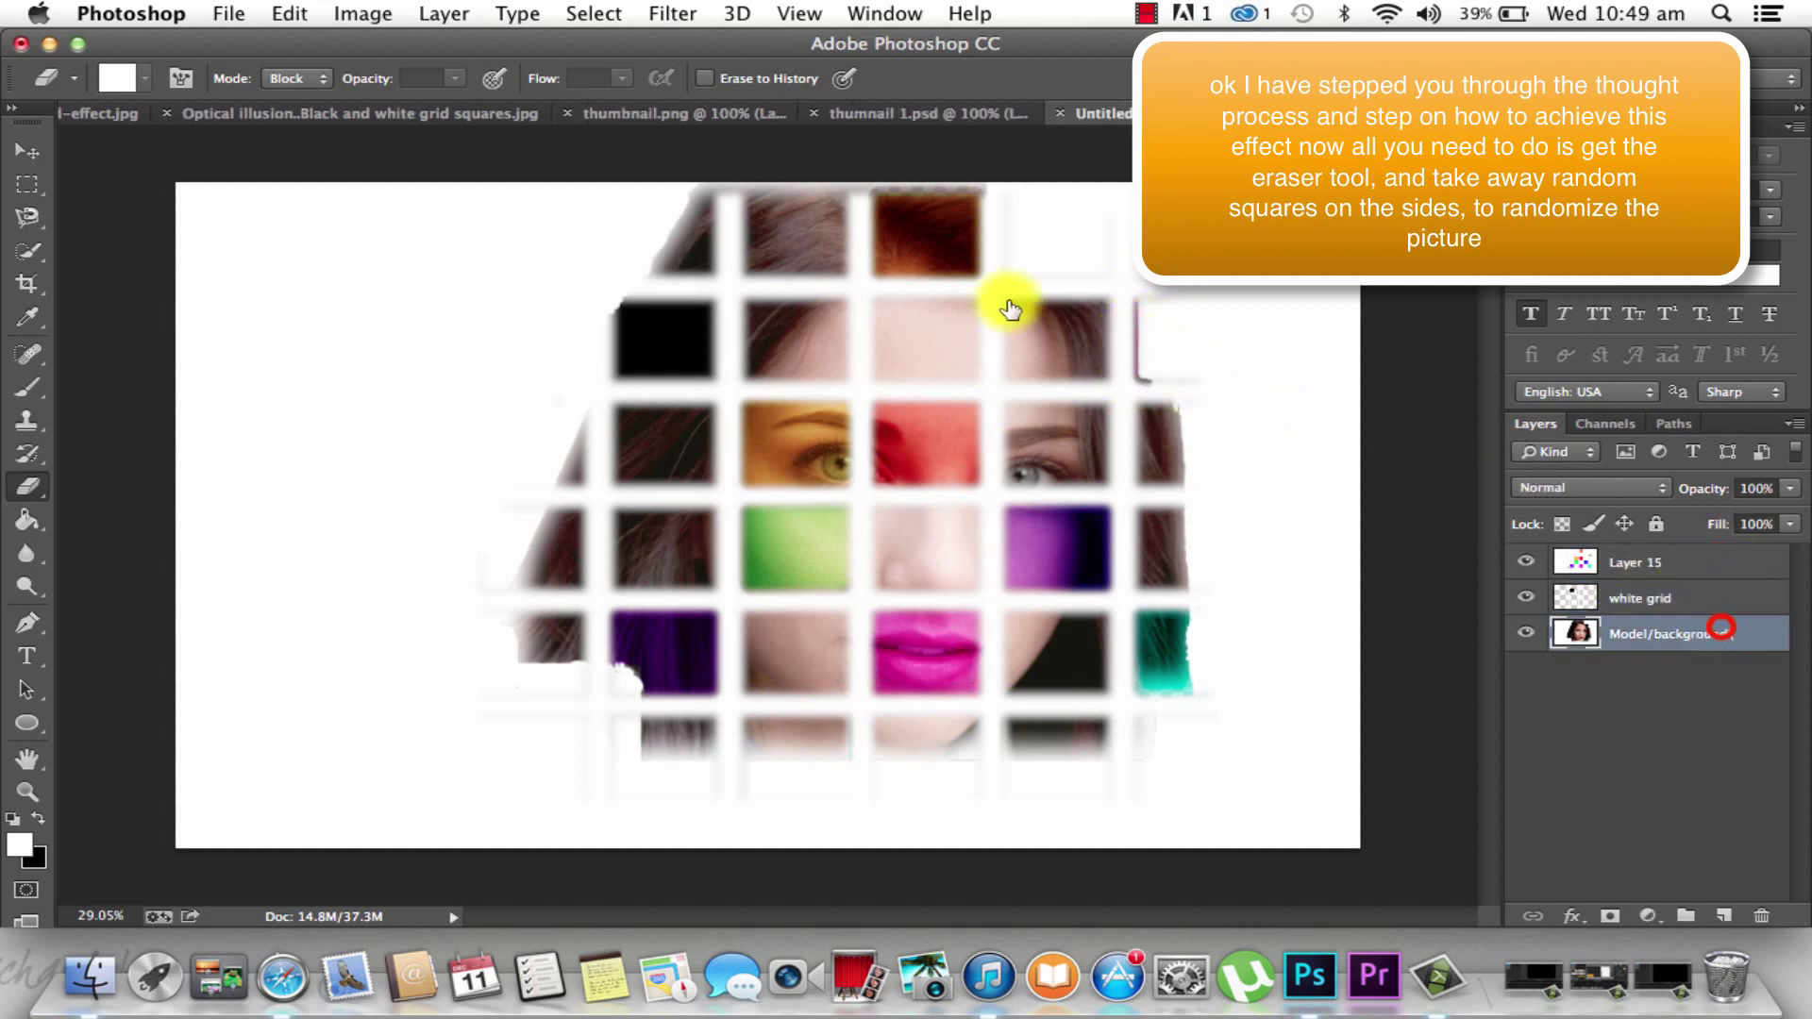
left_click_drag(1151, 375, 1143, 297)
key("super+z")
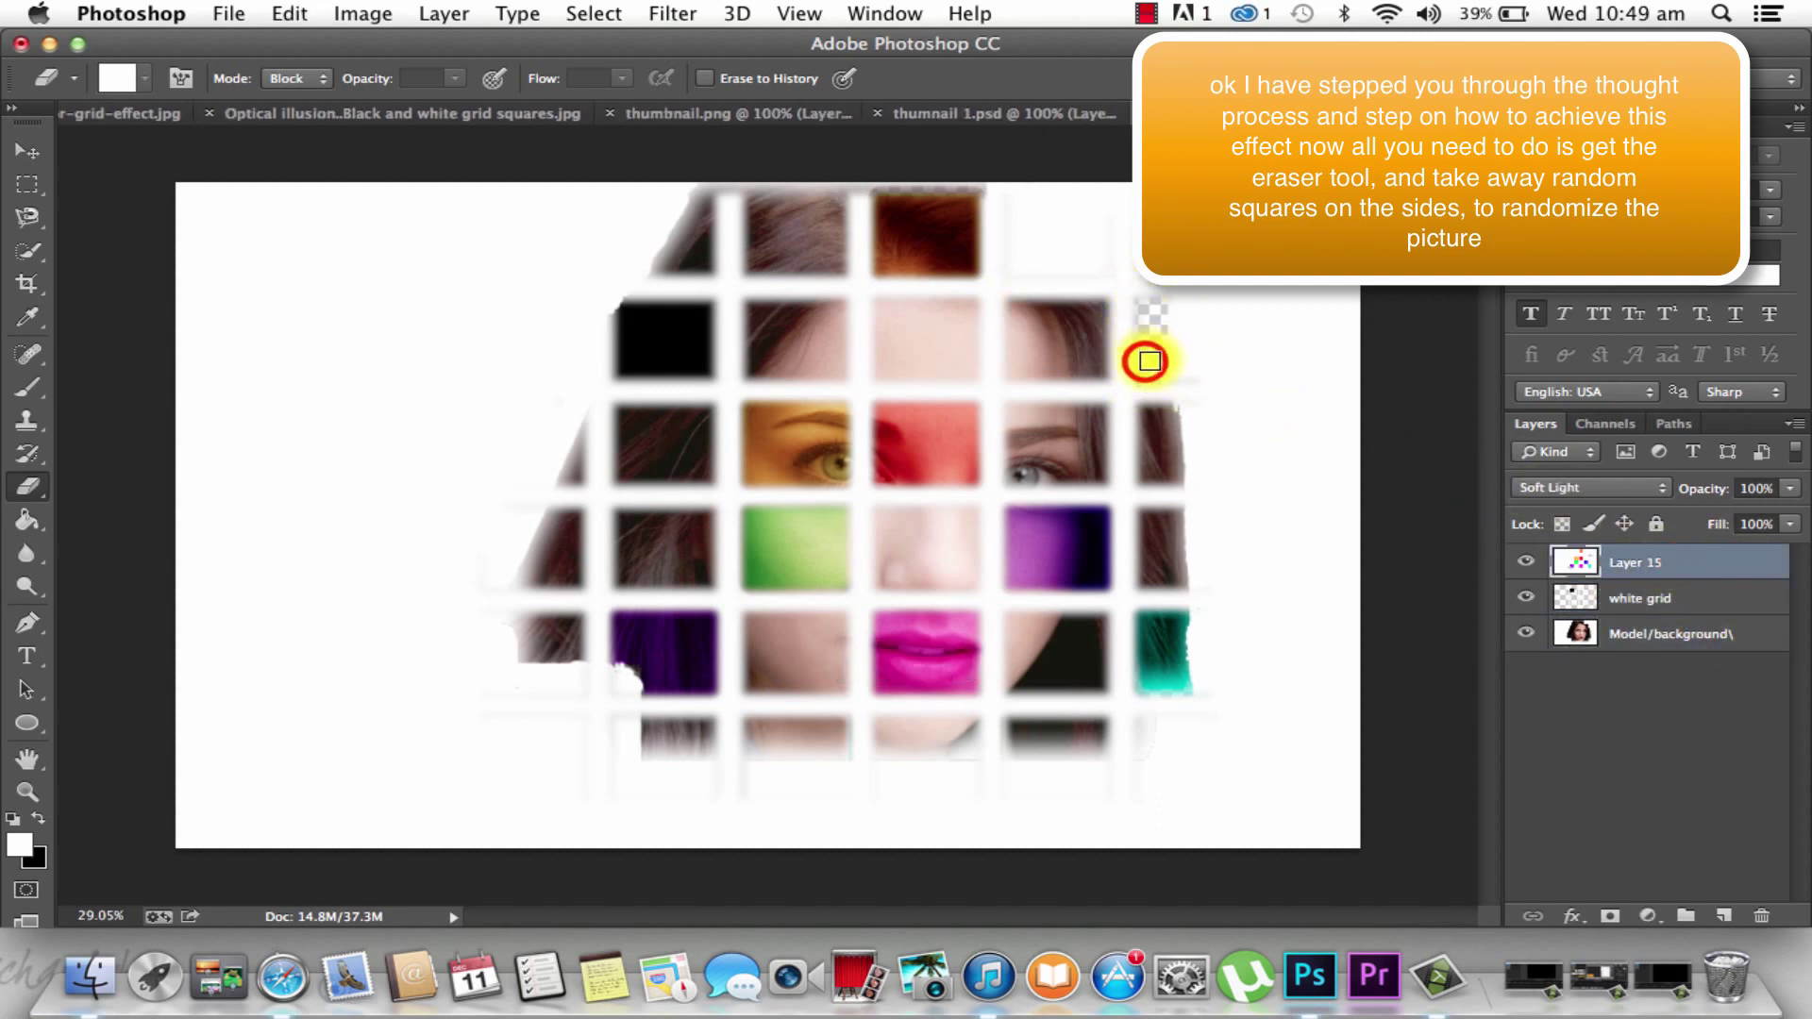
left_click(1152, 363)
left_click(1692, 633)
left_click(30, 514)
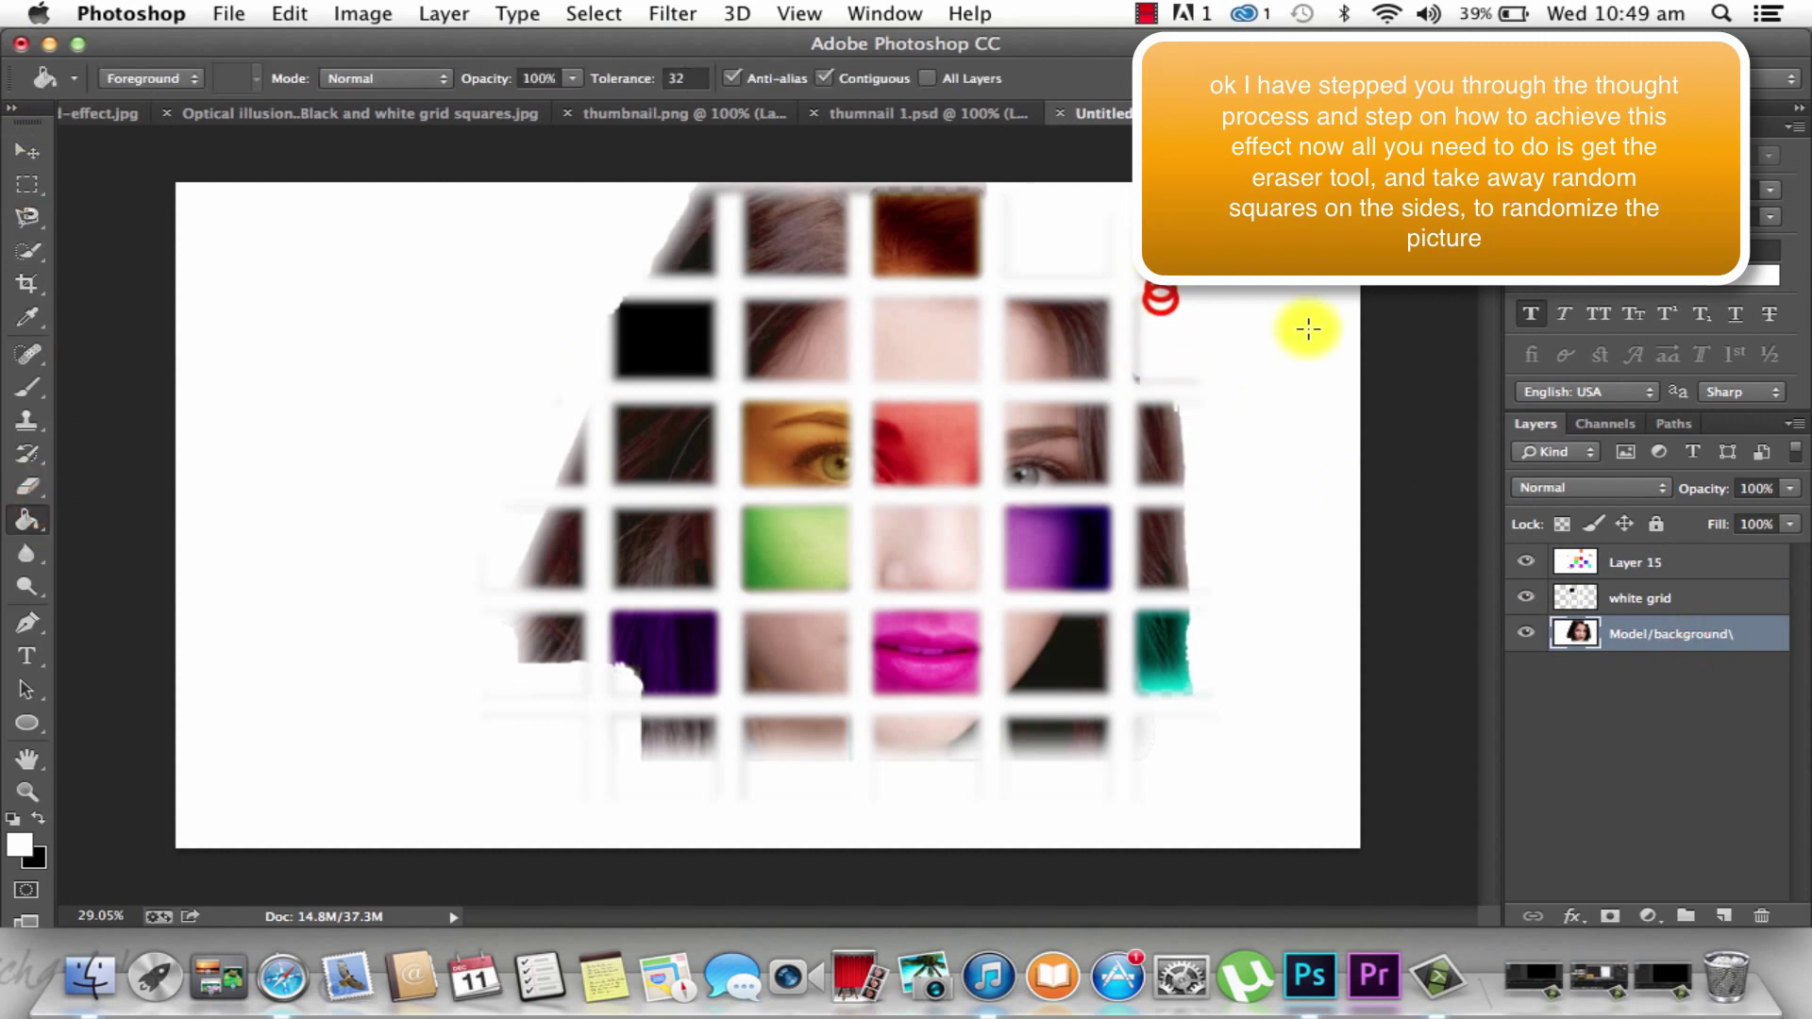
Quick-select the top-left black square on the Model/background layer, delete it to white, and deselect
left_click(1719, 598)
left_click(28, 252)
left_click(673, 338)
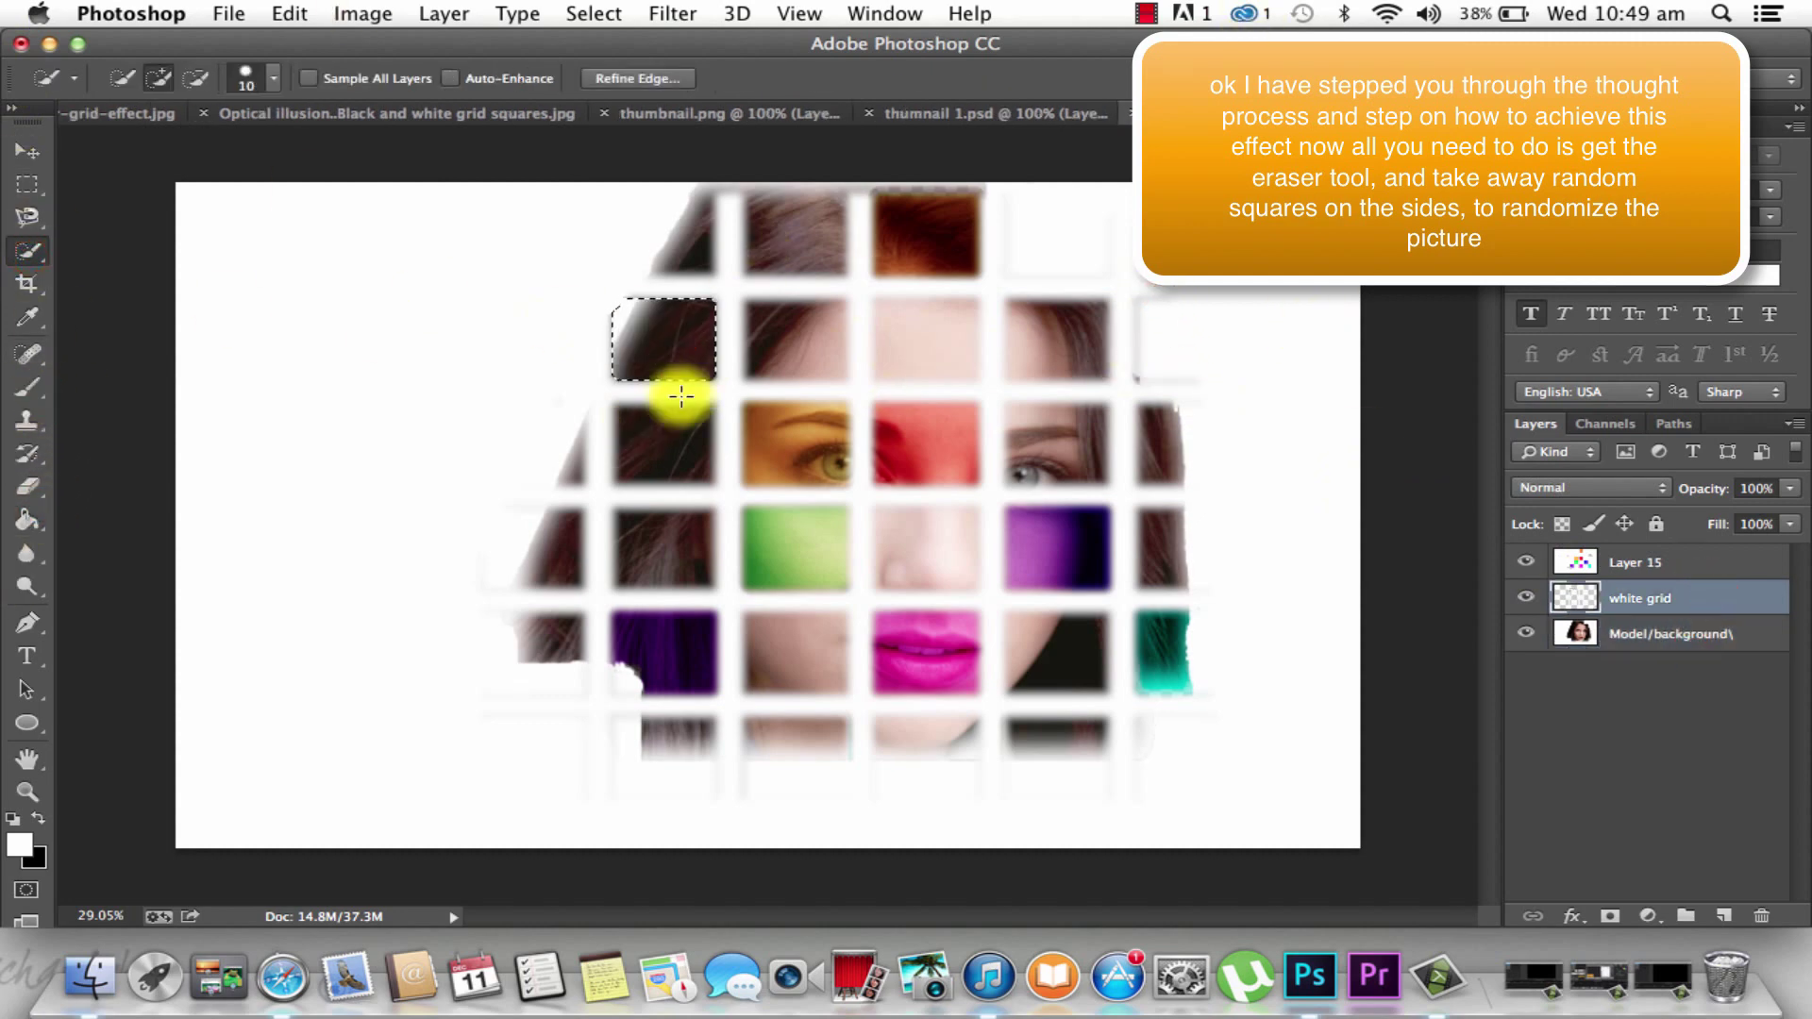
key("super+d")
left_click(1690, 633)
mouse_move(660, 324)
left_mouse_down()
mouse_move(702, 315)
mouse_move(706, 379)
mouse_move(657, 372)
mouse_move(616, 308)
left_mouse_up()
key("Delete")
key("super+d")
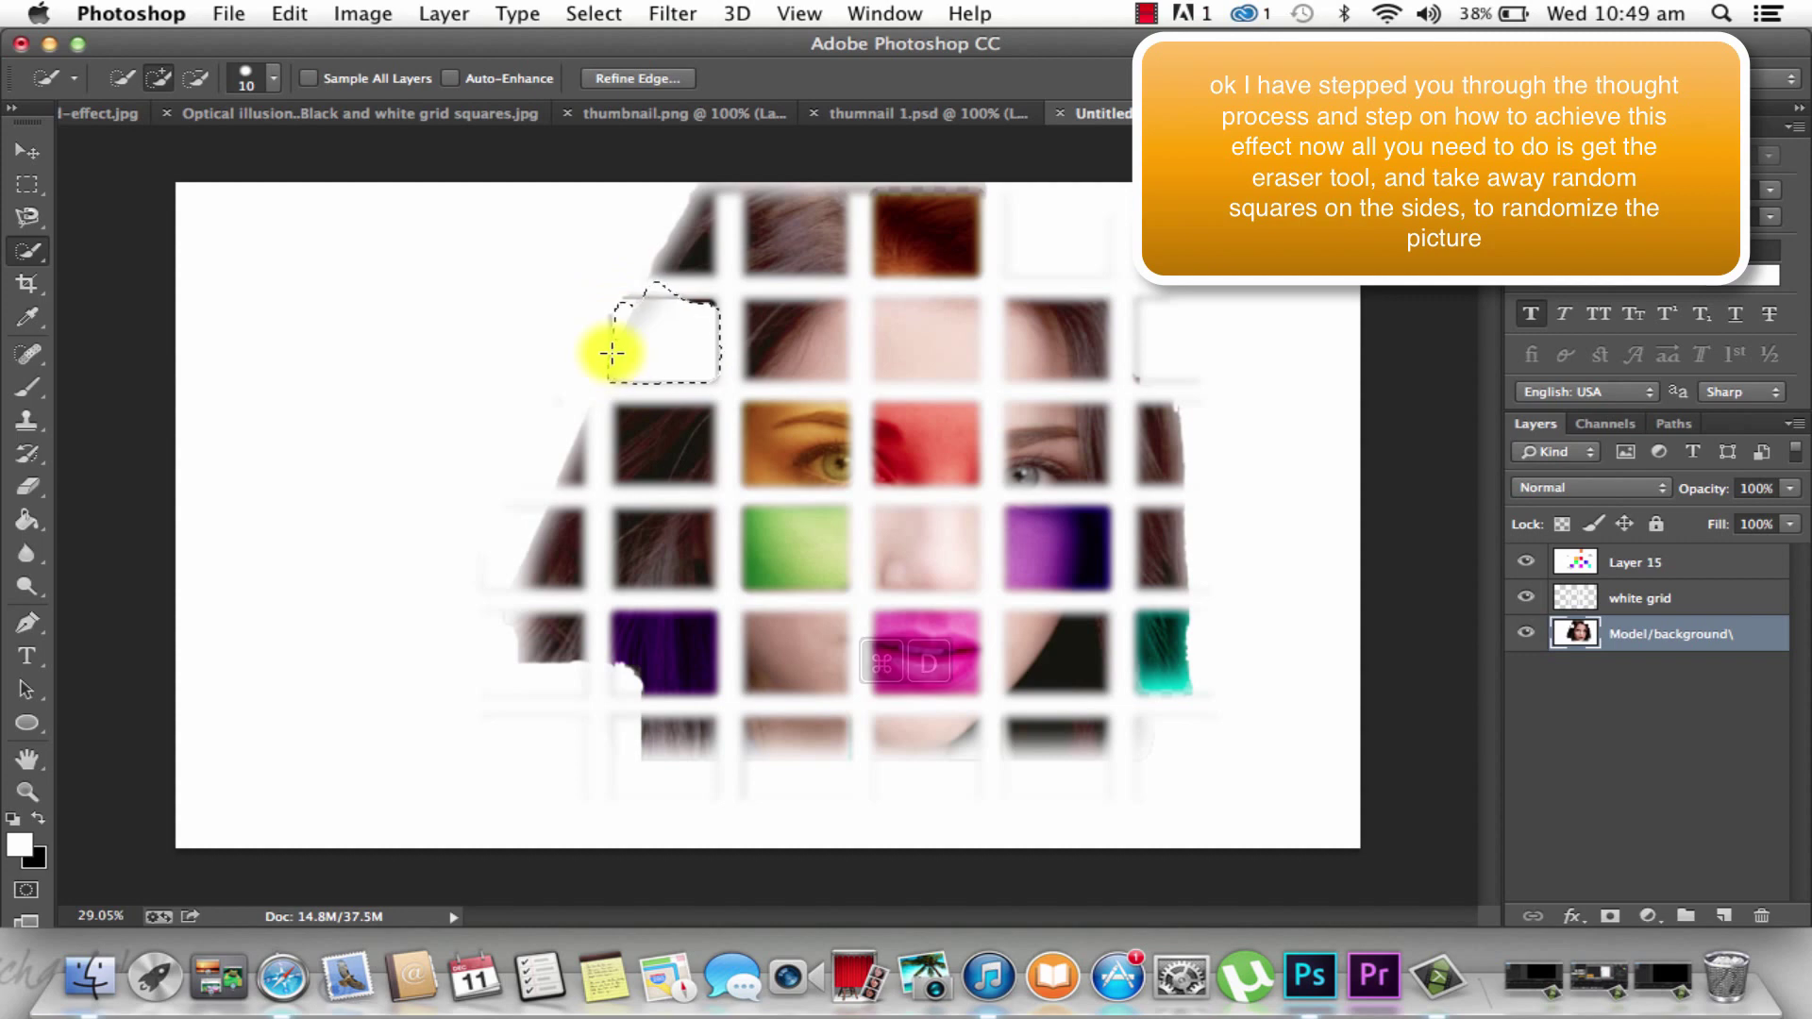
Switch to the Eraser, toggle Layer 15's visibility, undo a stray erase, and cancel a save
left_click(27, 486)
left_click(1526, 561)
left_click(1665, 595)
left_click(704, 352)
key("super+z")
Undo the recent edits and step further back in history
key("super+z")
left_click(1658, 572)
key("super+s")
left_click(1230, 859)
key("super+z")
key("super+x")
key("super+d")
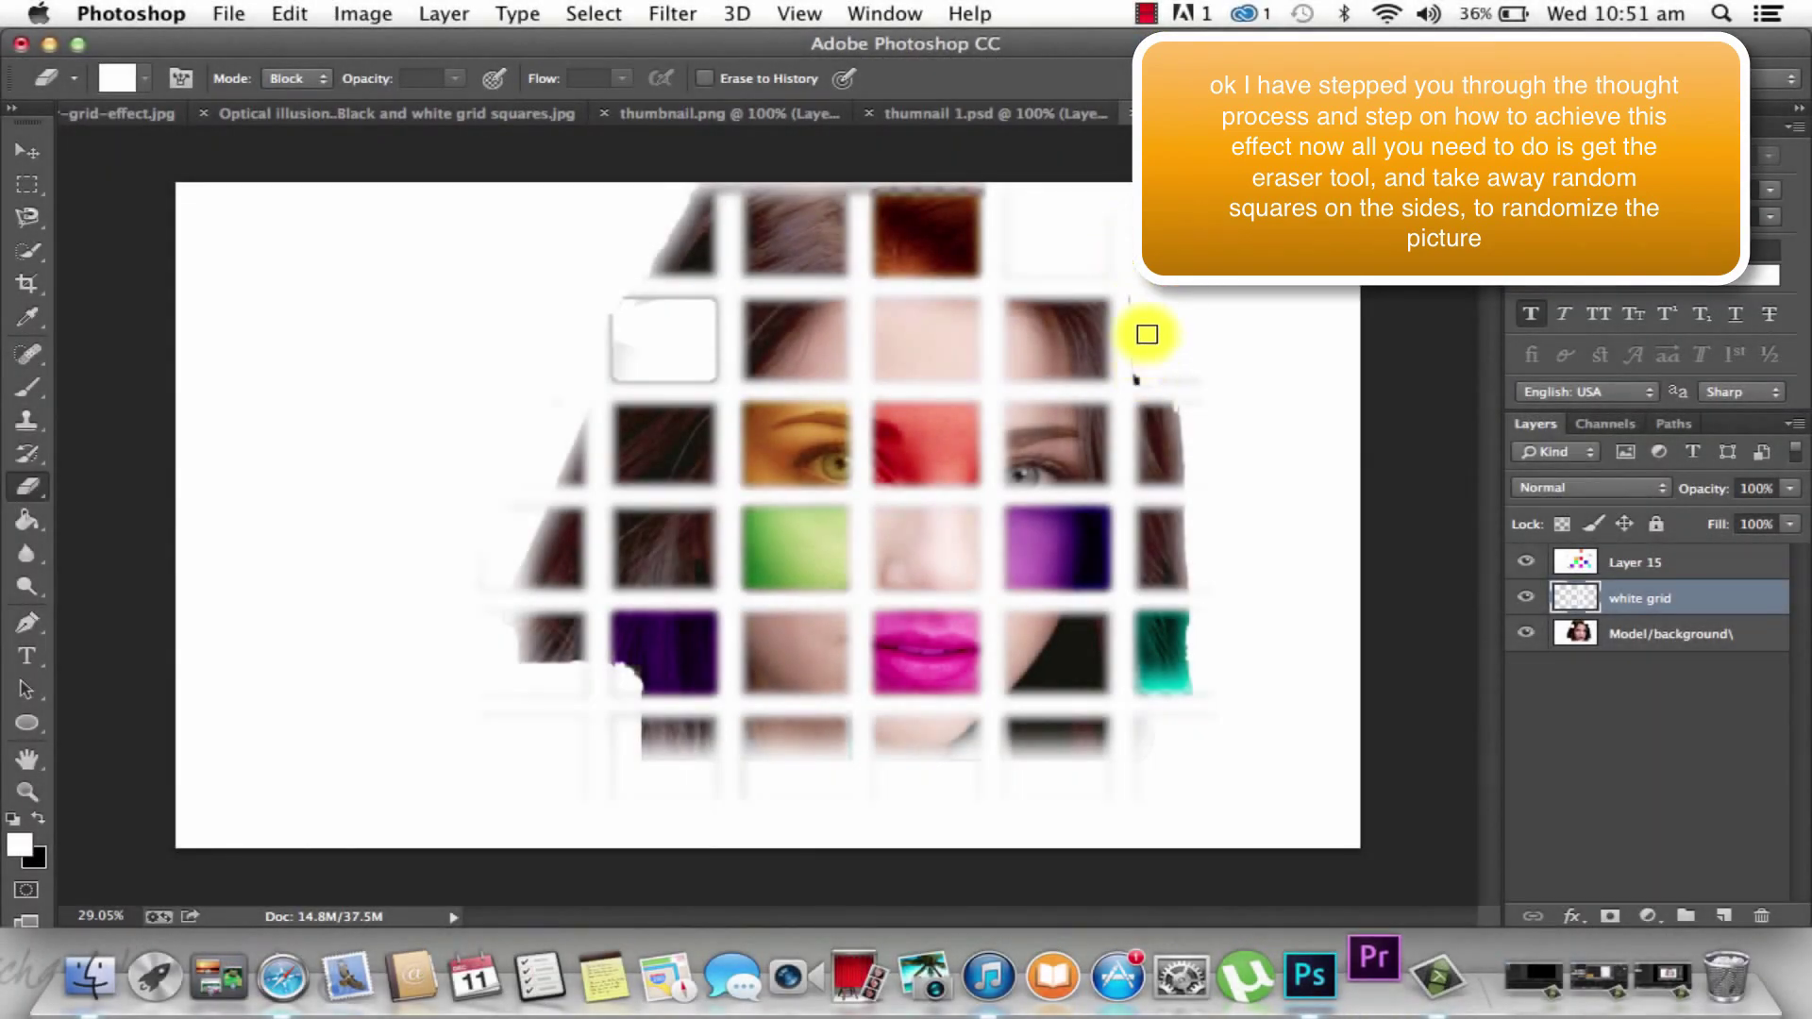
key("super+z")
key("alt+super+z")
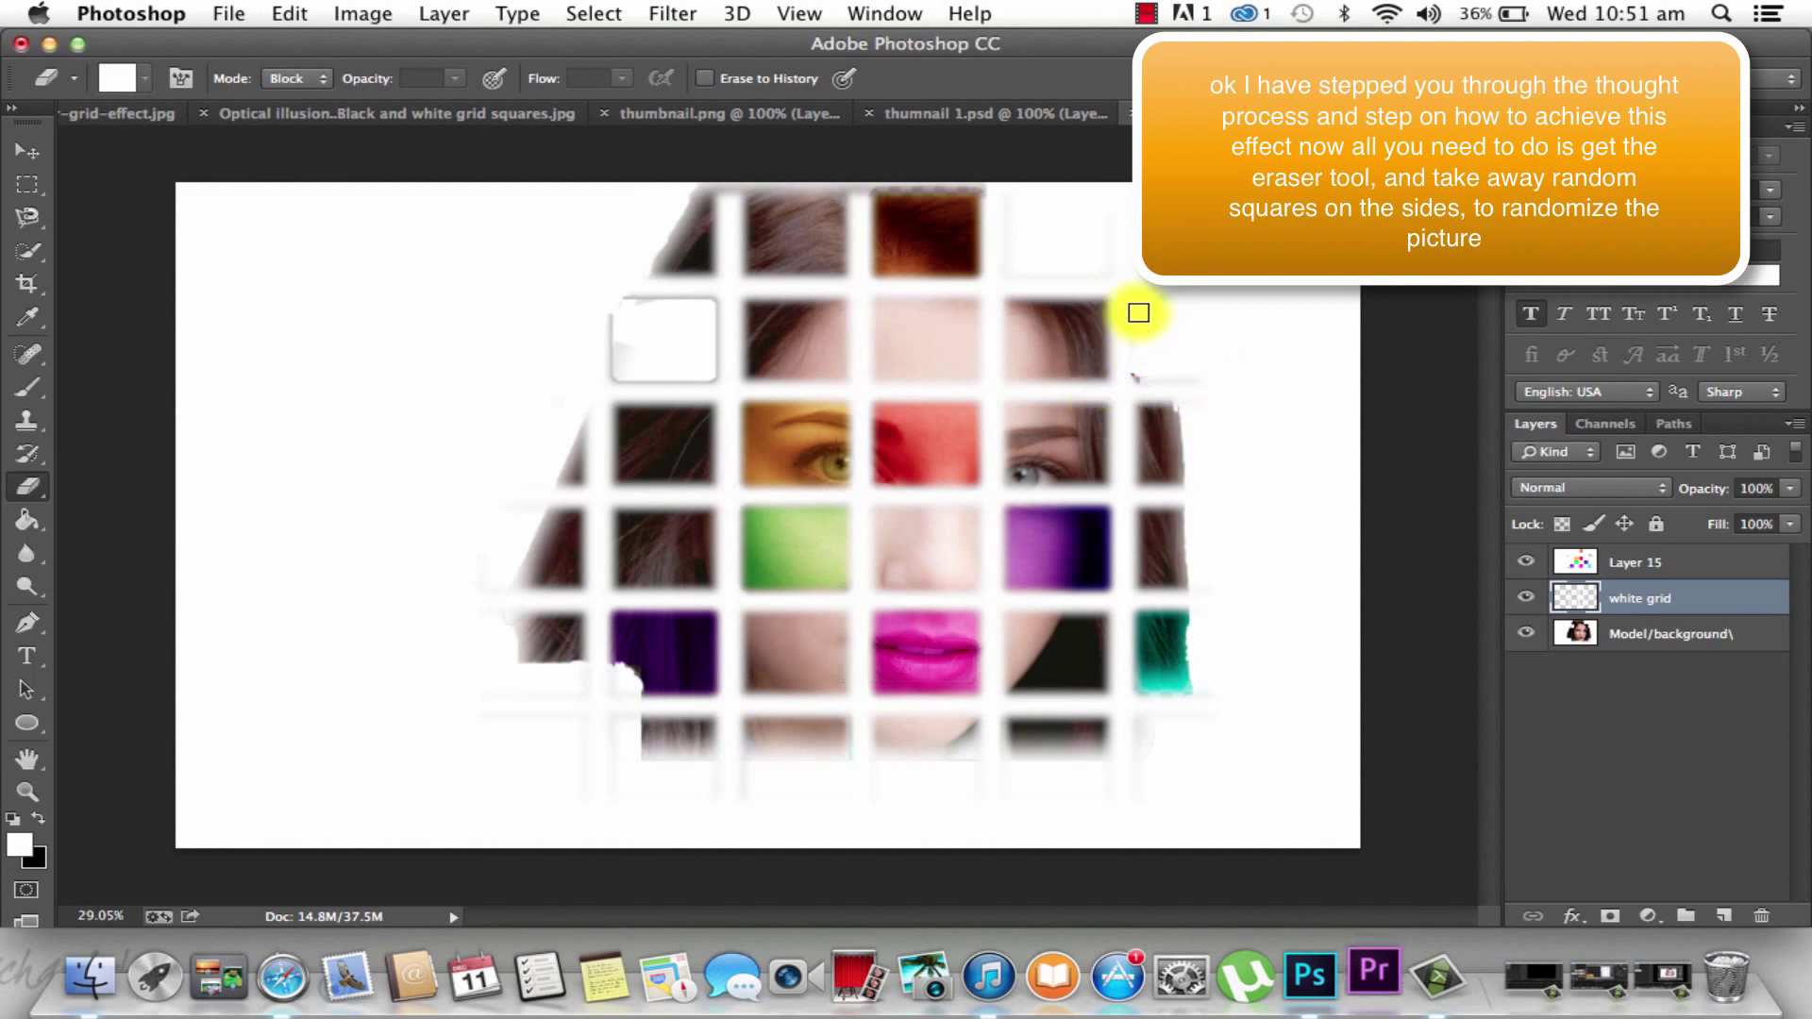
key("alt+super+z")
key("alt+super+z")
Erase spots near the grid's right edge and left of the grid on Layer 15 and the white grid layer
left_click(1143, 371)
left_click(1163, 291)
left_click(1194, 713)
left_click(1671, 562)
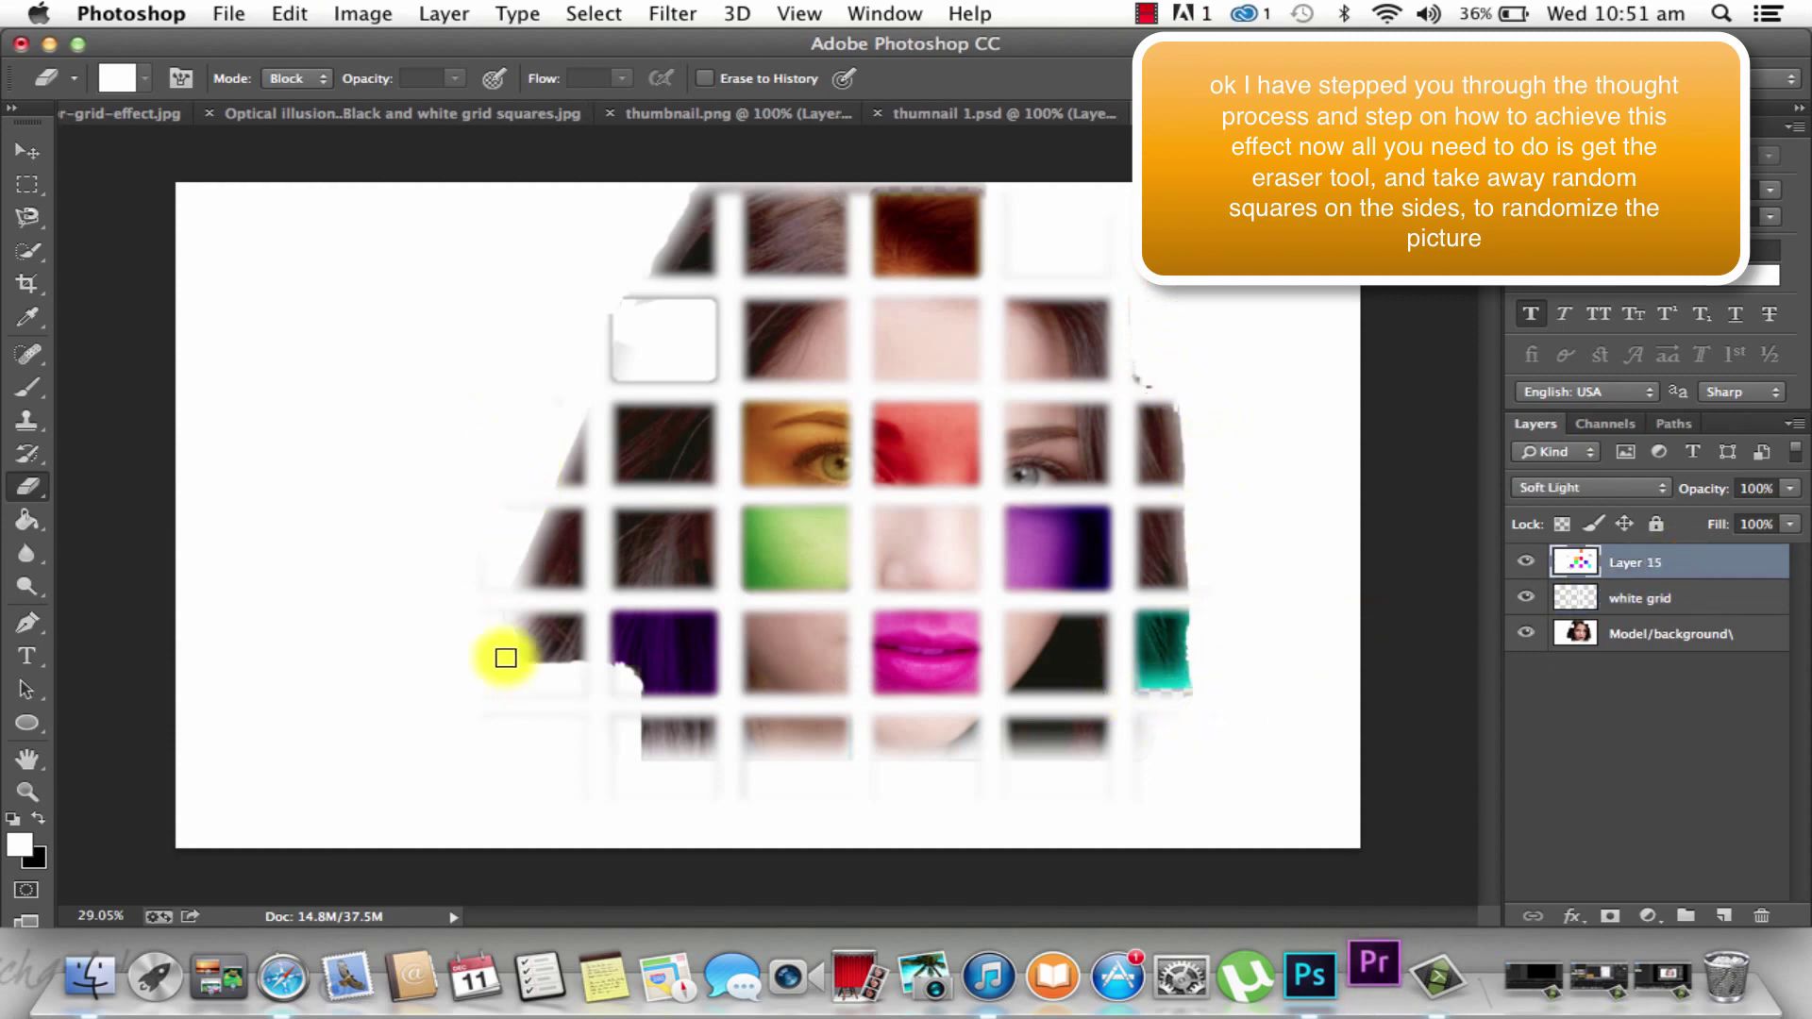
left_click(496, 637)
left_click(1576, 598)
left_click(672, 13)
left_click(729, 45)
left_click(1666, 564)
left_click(673, 13)
left_click(696, 39)
Erase the grid's top-left square on Layer 15, undo trial white fills, and close the Premiere Pro welcome window
left_click(645, 309)
mouse_move(619, 316)
left_mouse_down()
mouse_move(694, 381)
mouse_move(712, 364)
mouse_move(642, 311)
mouse_move(655, 356)
left_mouse_up()
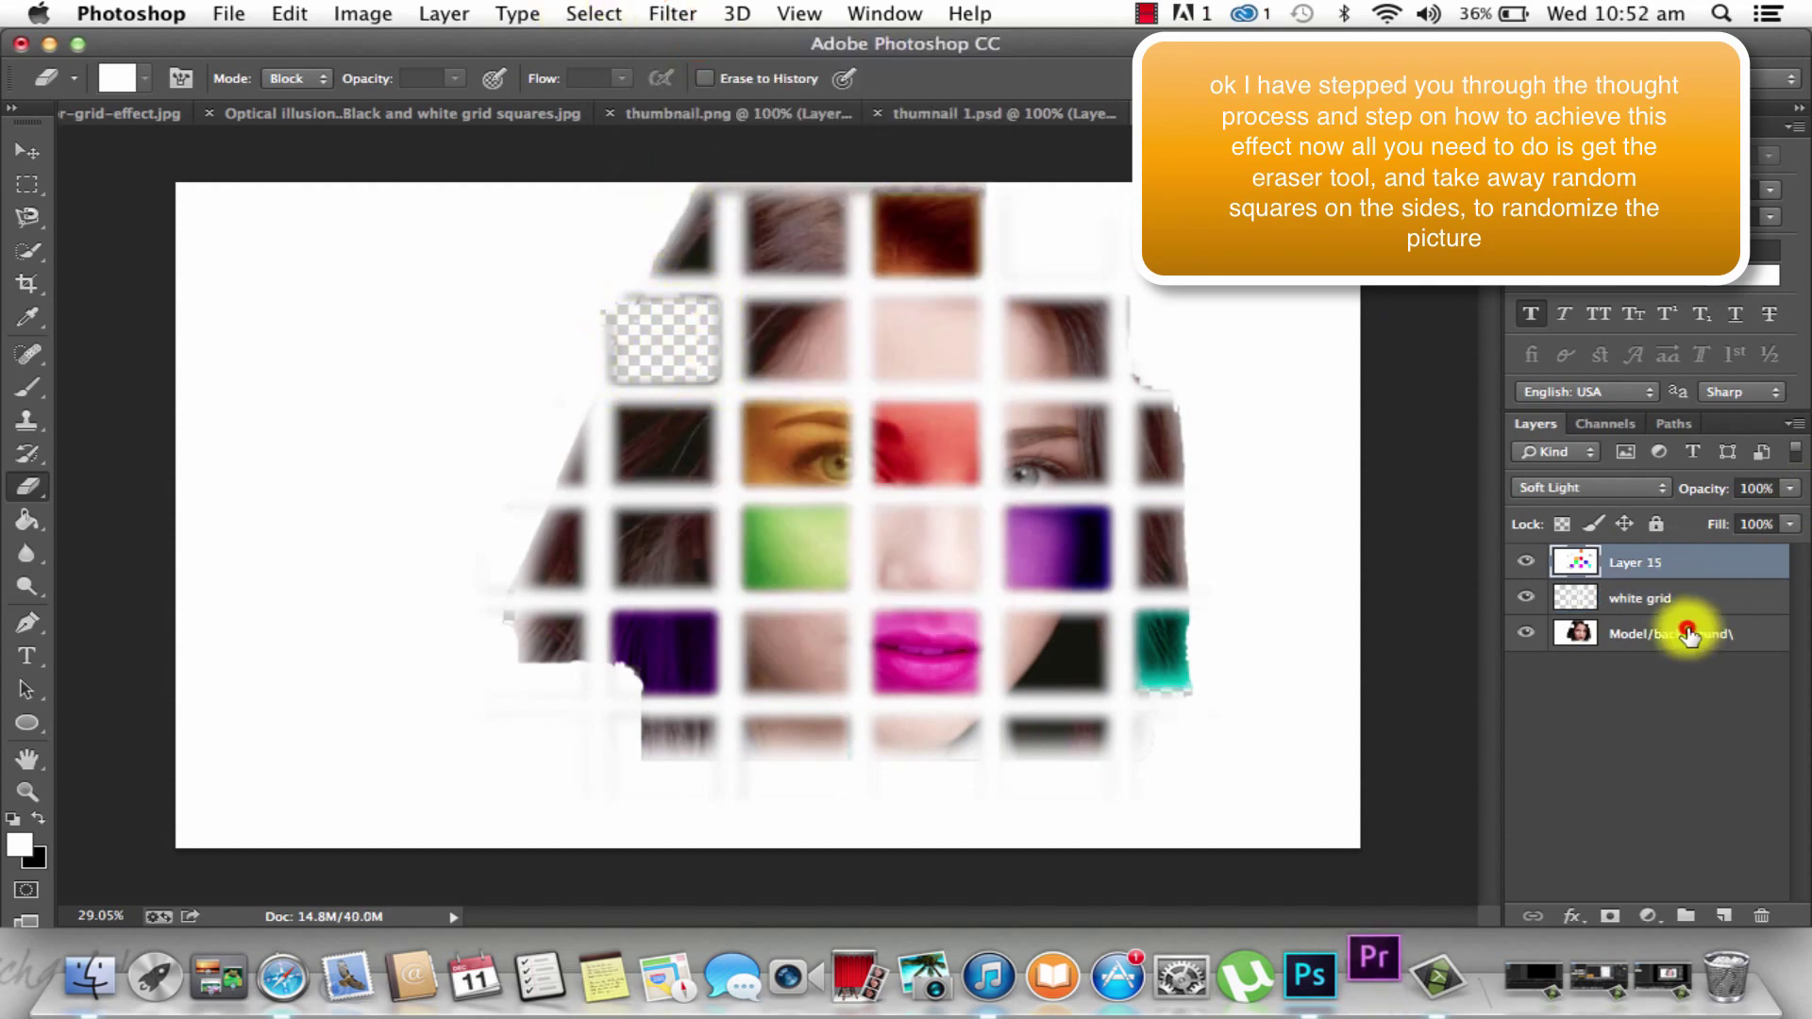
left_click(1687, 634)
left_click(27, 520)
left_click(640, 342)
left_click(626, 356)
key("super+z")
left_click(32, 387)
left_click(1277, 745)
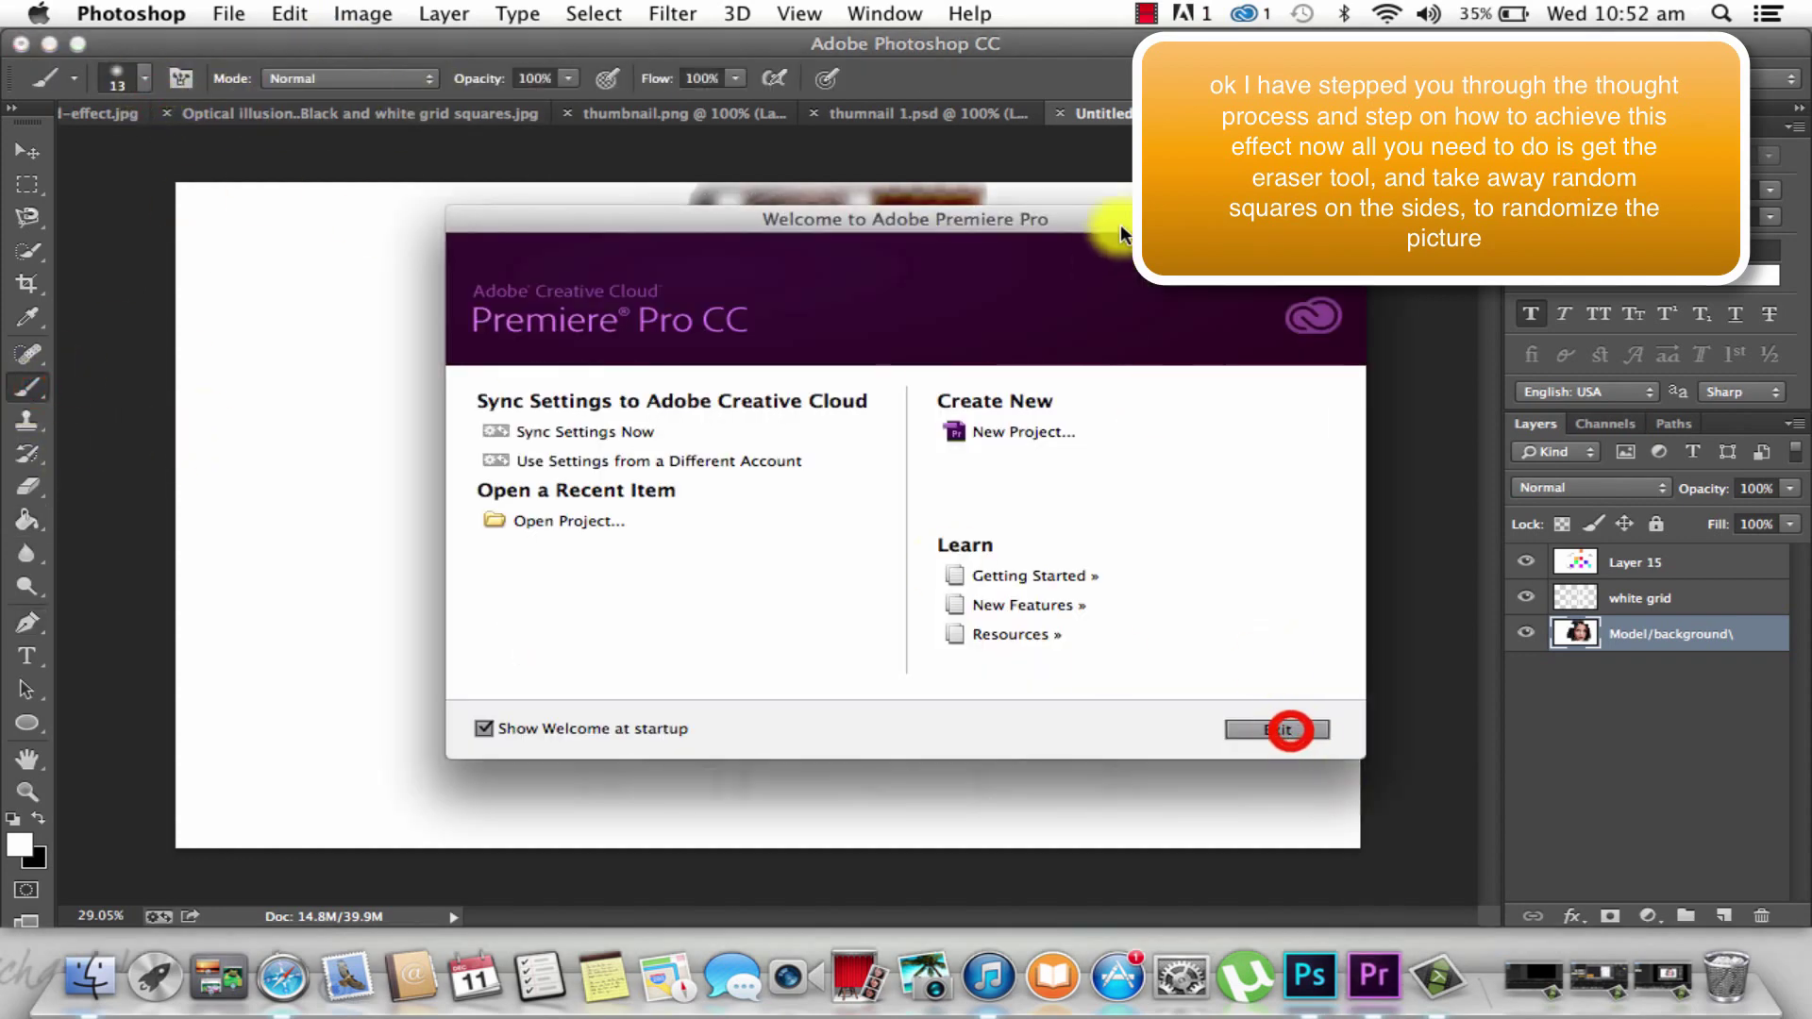
Set the brush size to 62
left_click(620, 343)
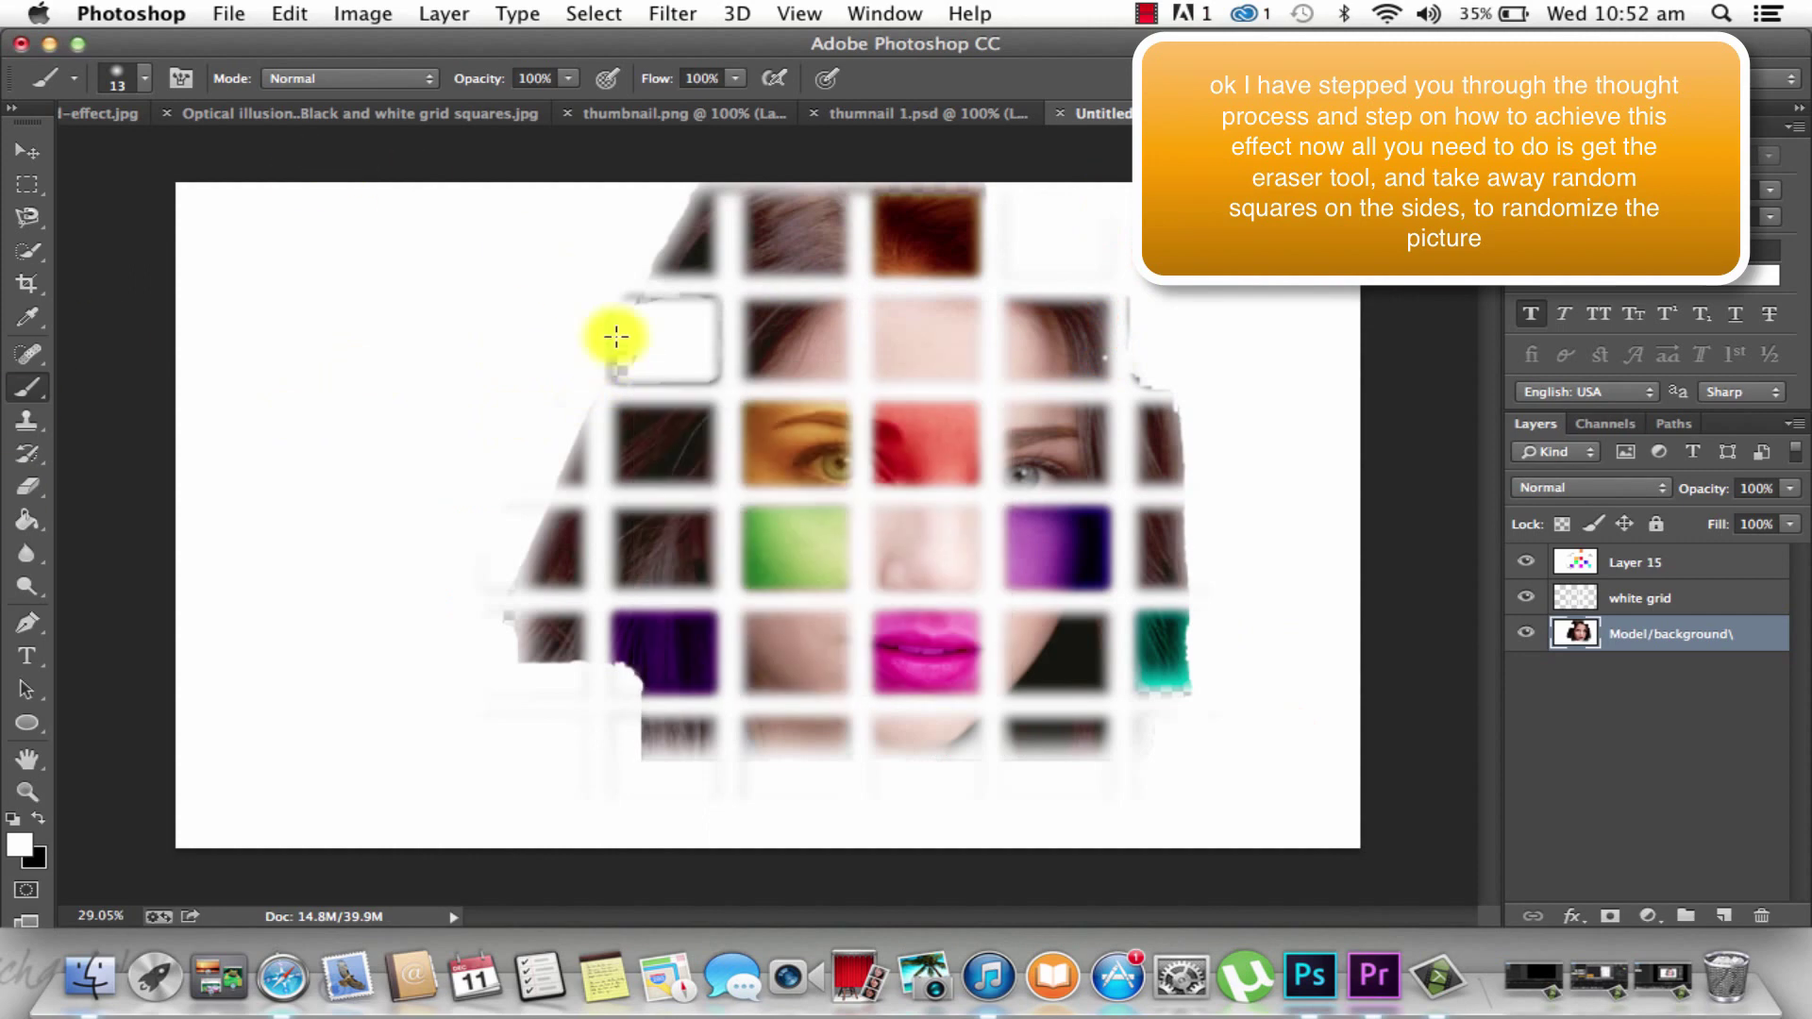
left_click(145, 78)
left_click_drag(182, 158, 303, 158)
left_click(586, 343)
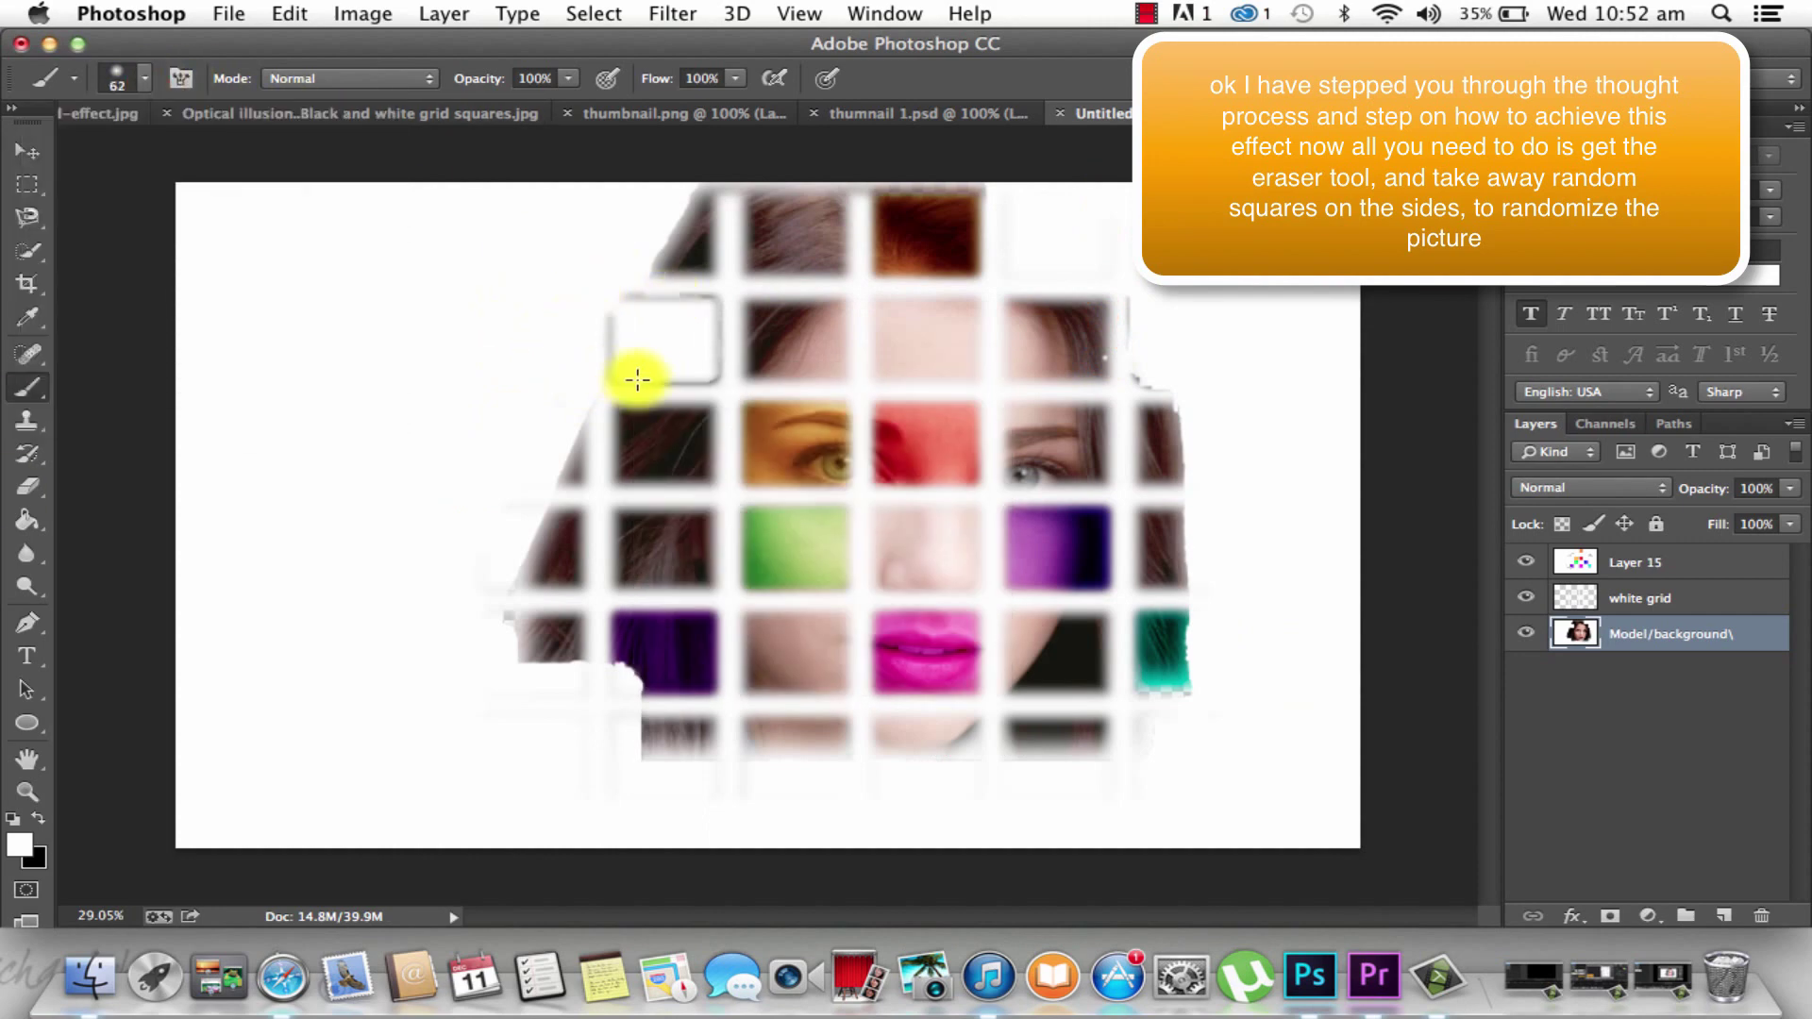
On the white grid layer, paint white over the faint square outline and the purple square's lower-left corner
left_click(1667, 595)
left_click(587, 324)
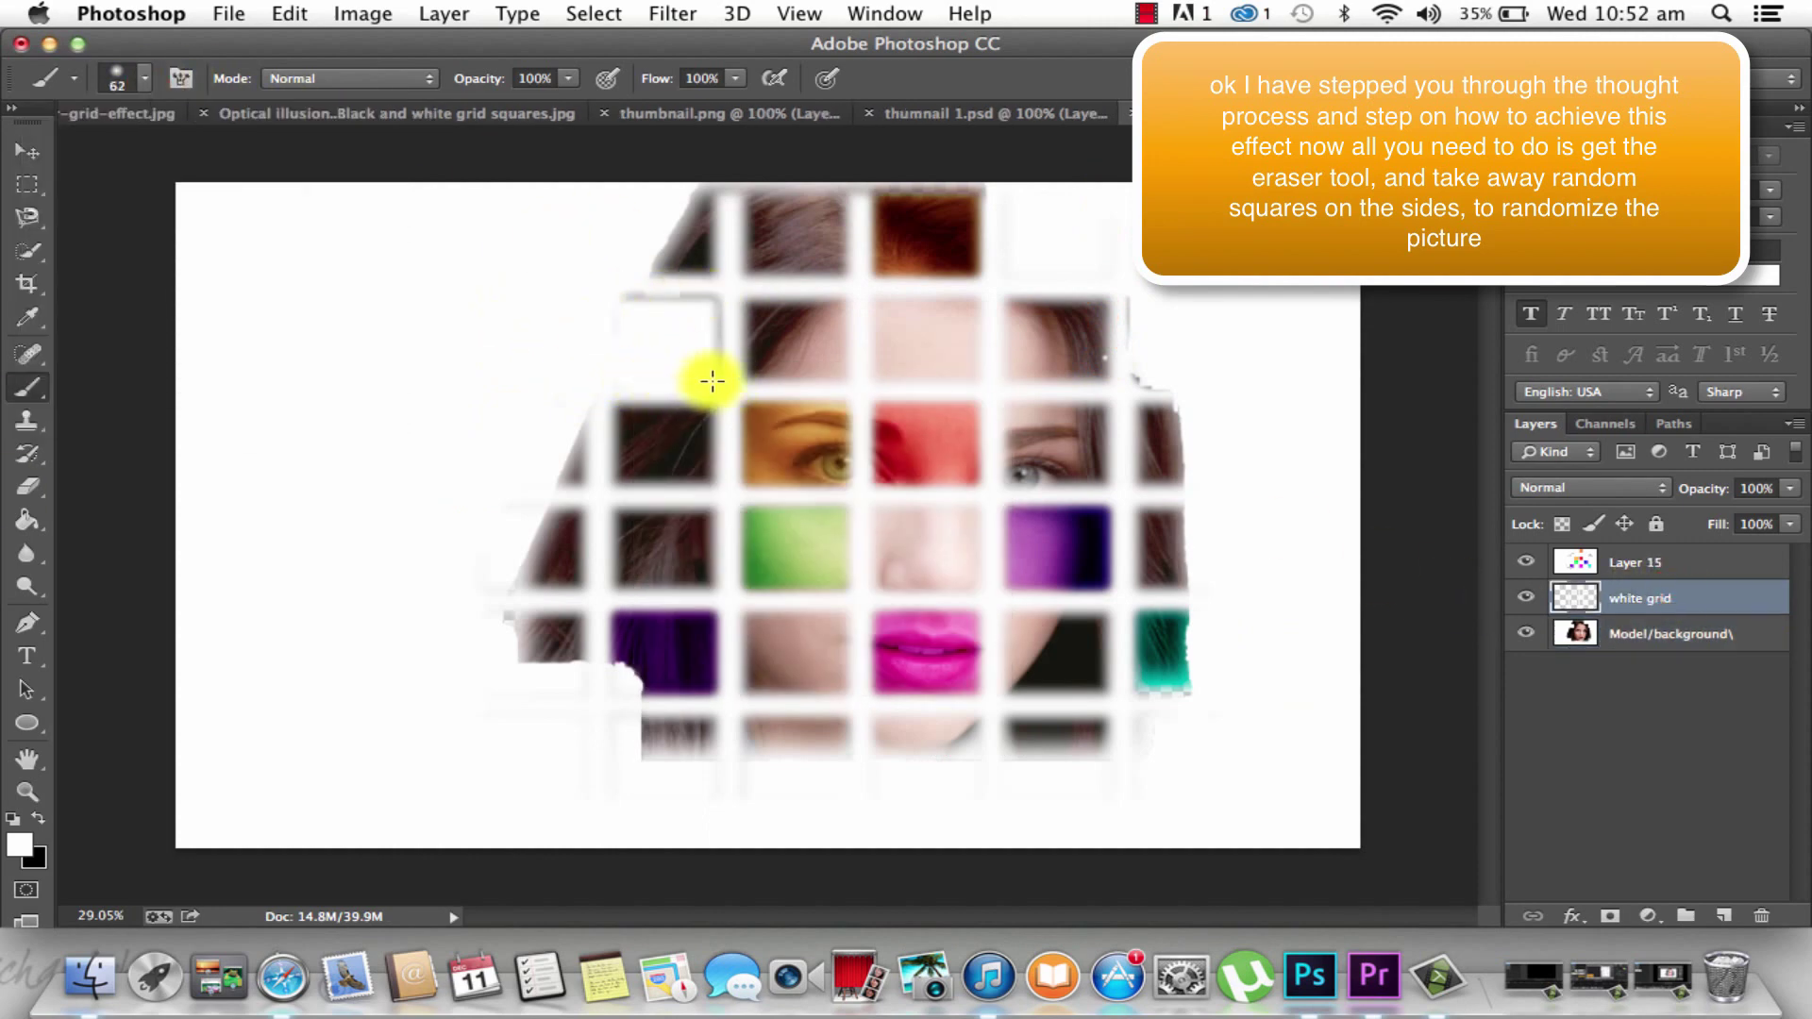
left_click_drag(693, 376, 712, 303)
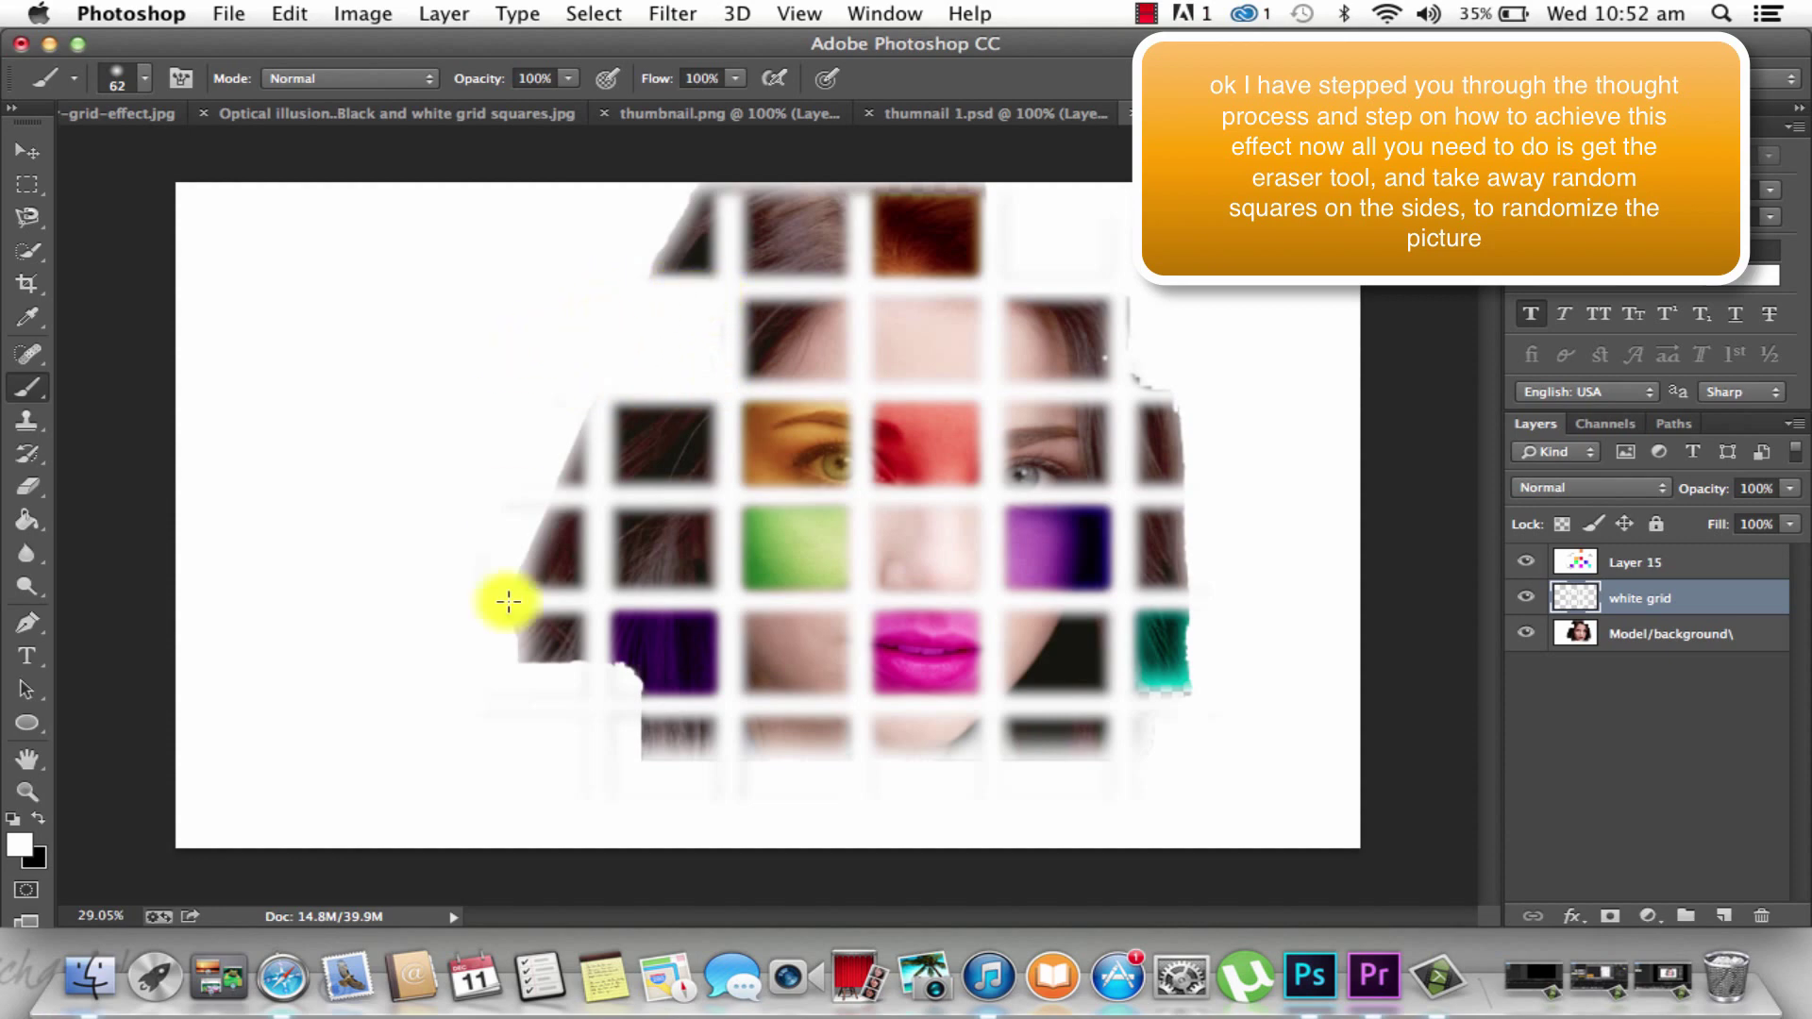
left_click_drag(498, 676, 607, 667)
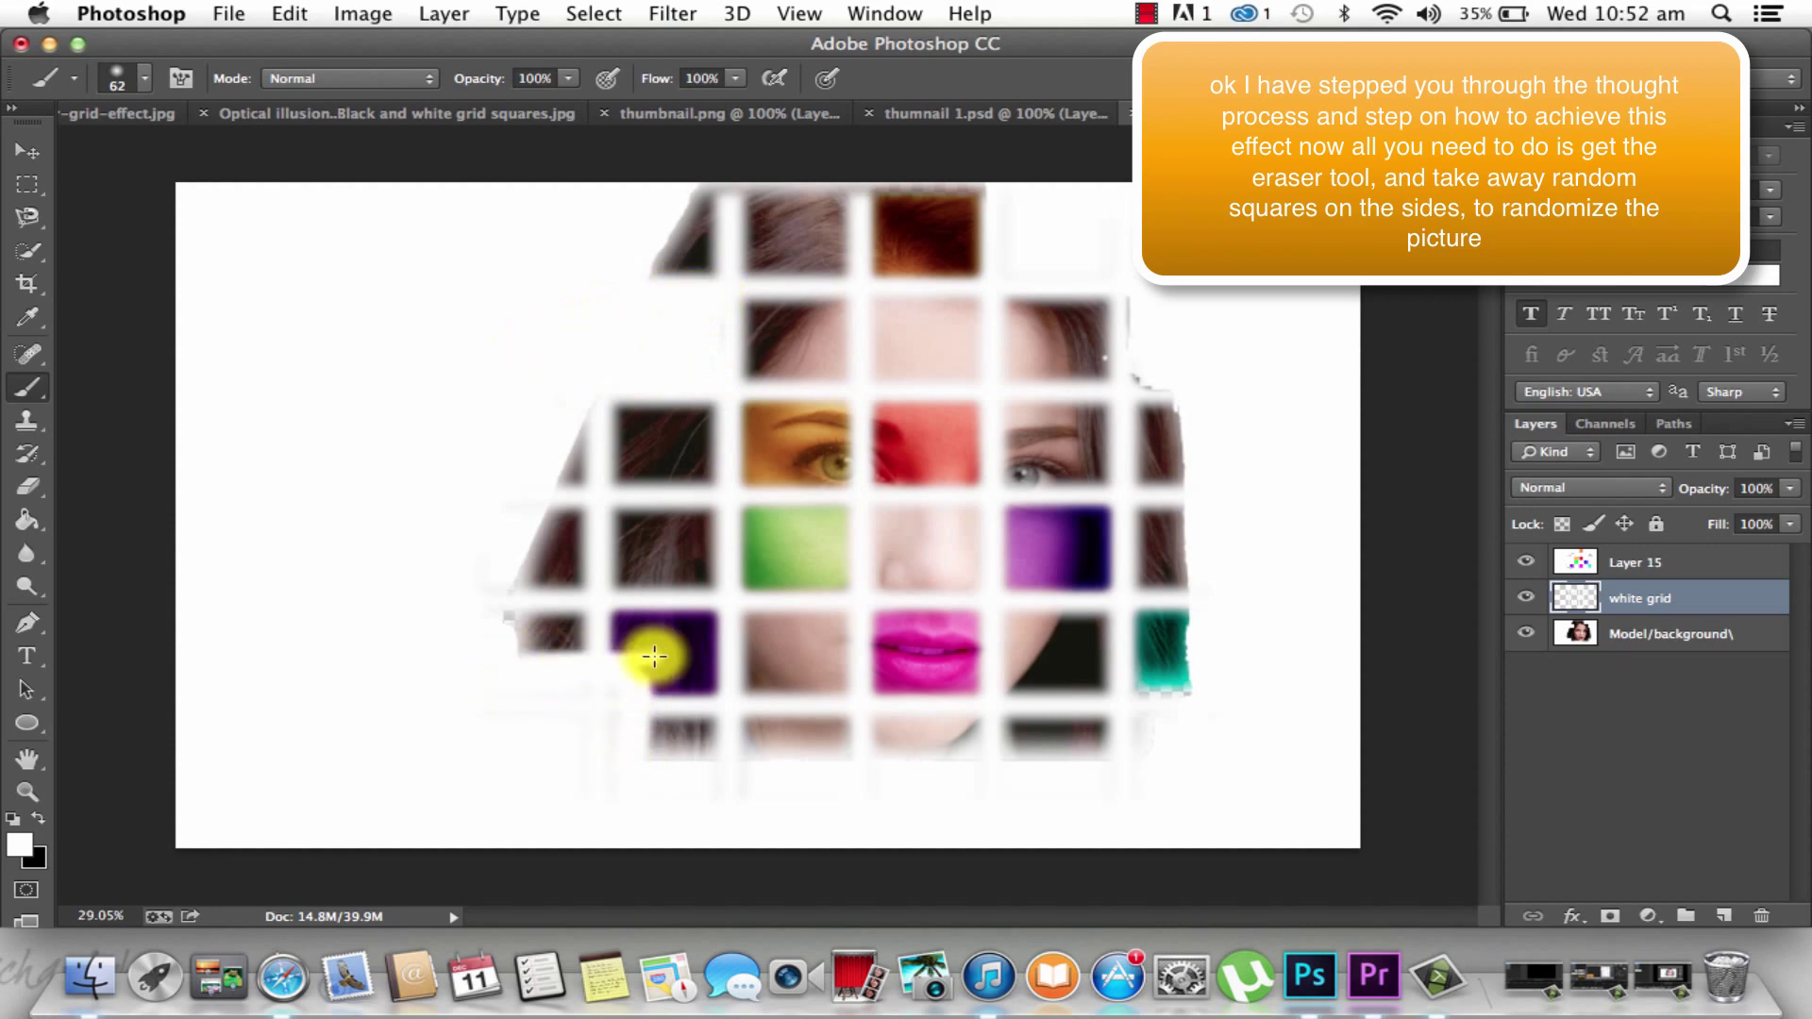
key("super+z")
left_click(639, 760)
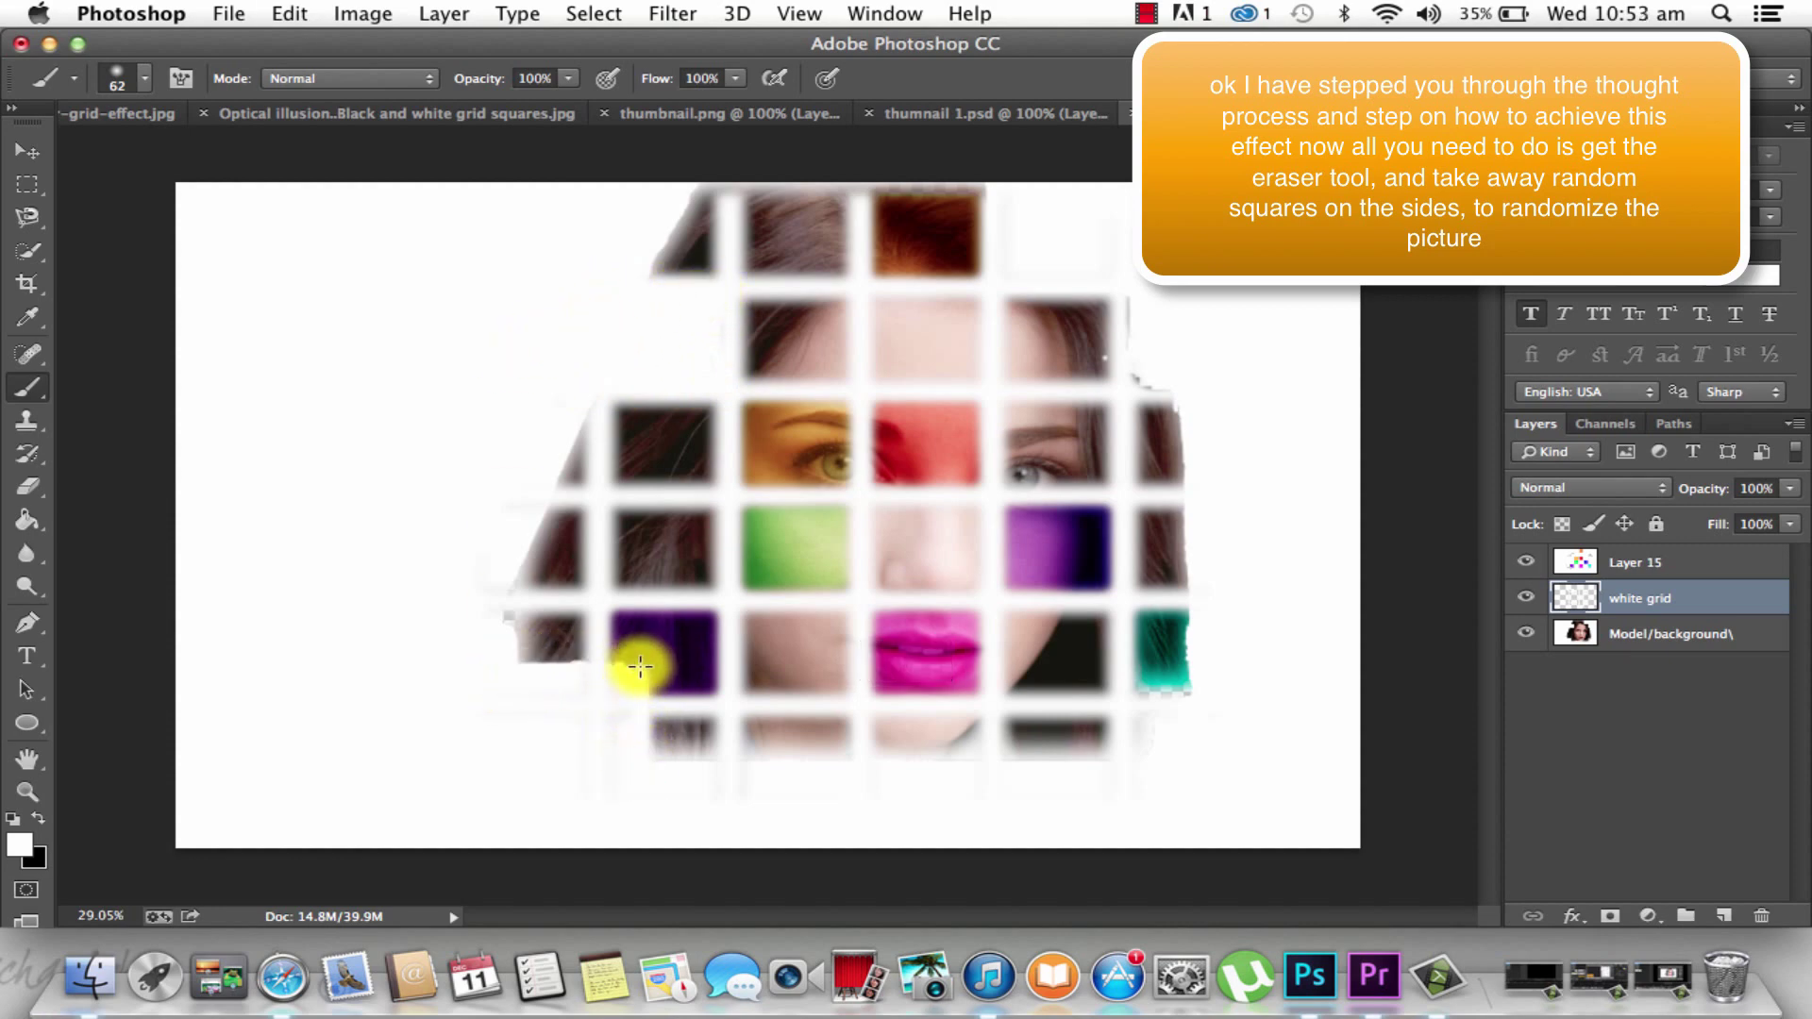
mouse_move(636, 667)
left_mouse_down()
mouse_move(540, 677)
mouse_move(636, 668)
mouse_move(639, 740)
left_mouse_up()
left_click(637, 665)
left_click(630, 767)
left_click(481, 635)
left_click_drag(564, 467, 558, 487)
key("super+z")
Paint out the right column's edges, grey specks by the upper-right square, and the top-row upper edges
mouse_move(1181, 396)
left_mouse_down()
mouse_move(1176, 595)
mouse_move(1153, 699)
mouse_move(1133, 689)
mouse_move(1149, 692)
left_mouse_up()
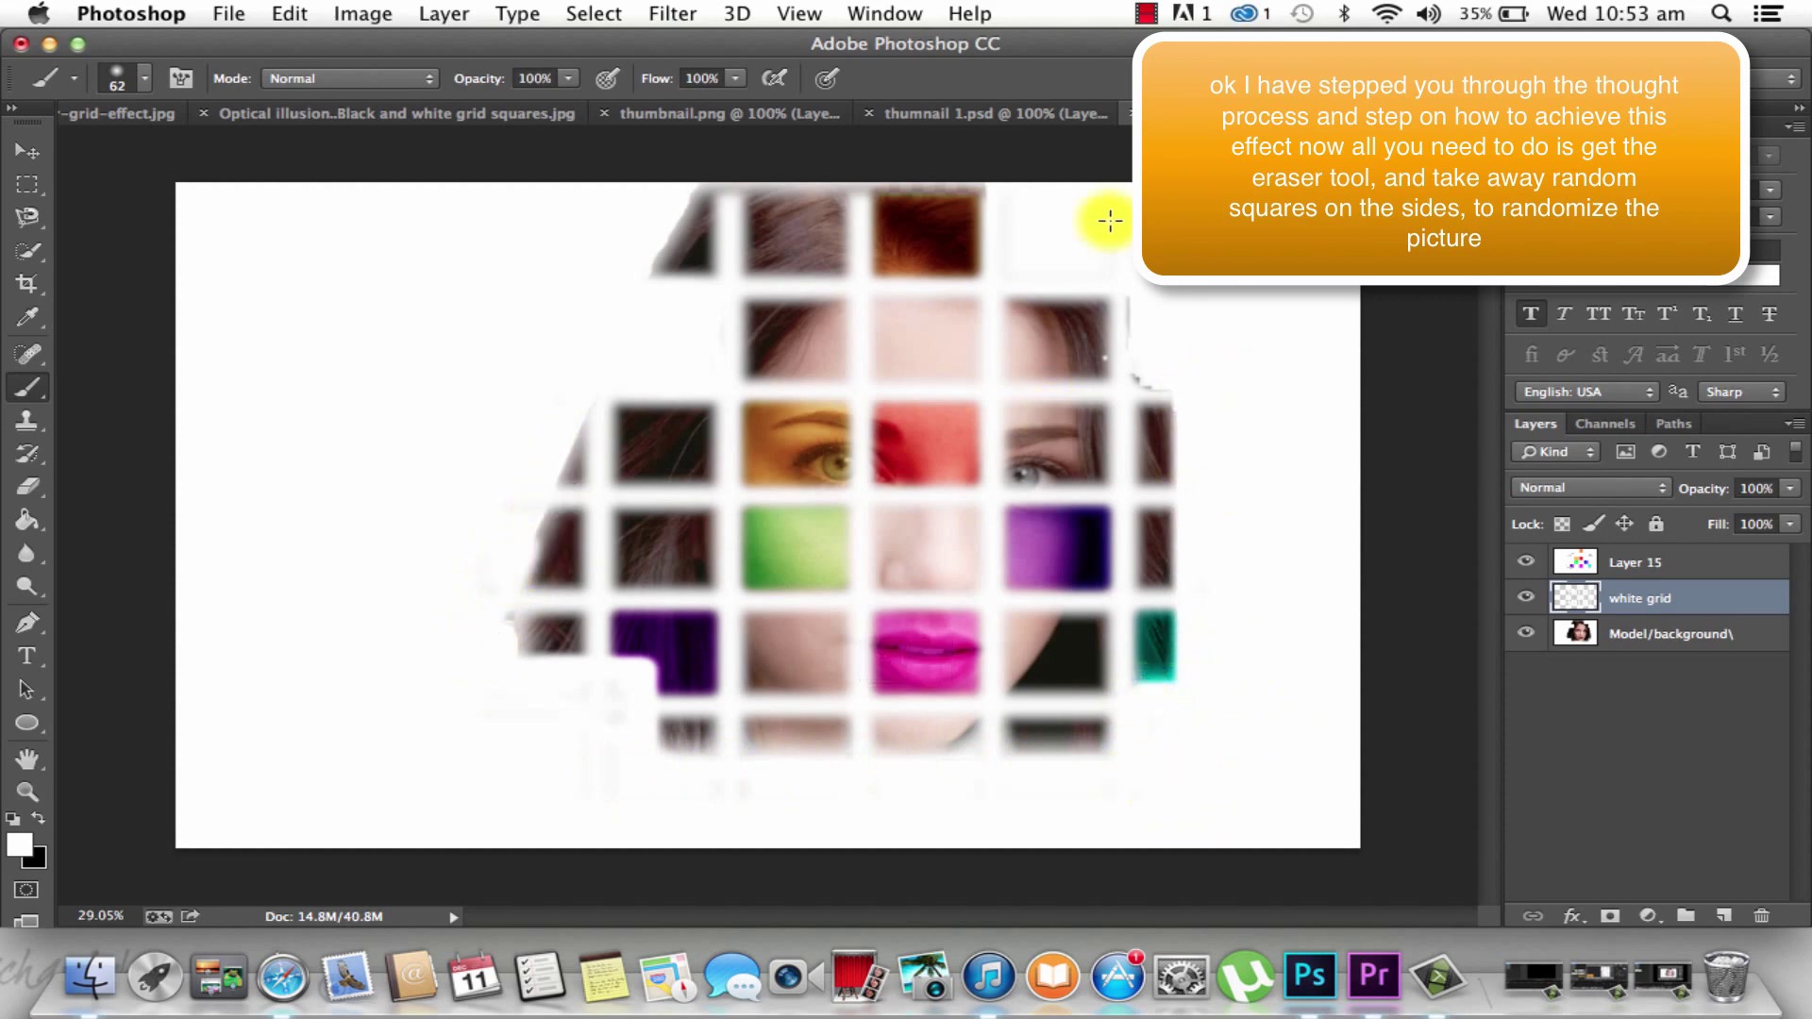
left_click_drag(1096, 370, 1137, 284)
left_click(1126, 335)
left_click(1003, 253)
key("super+z")
left_click(1092, 210)
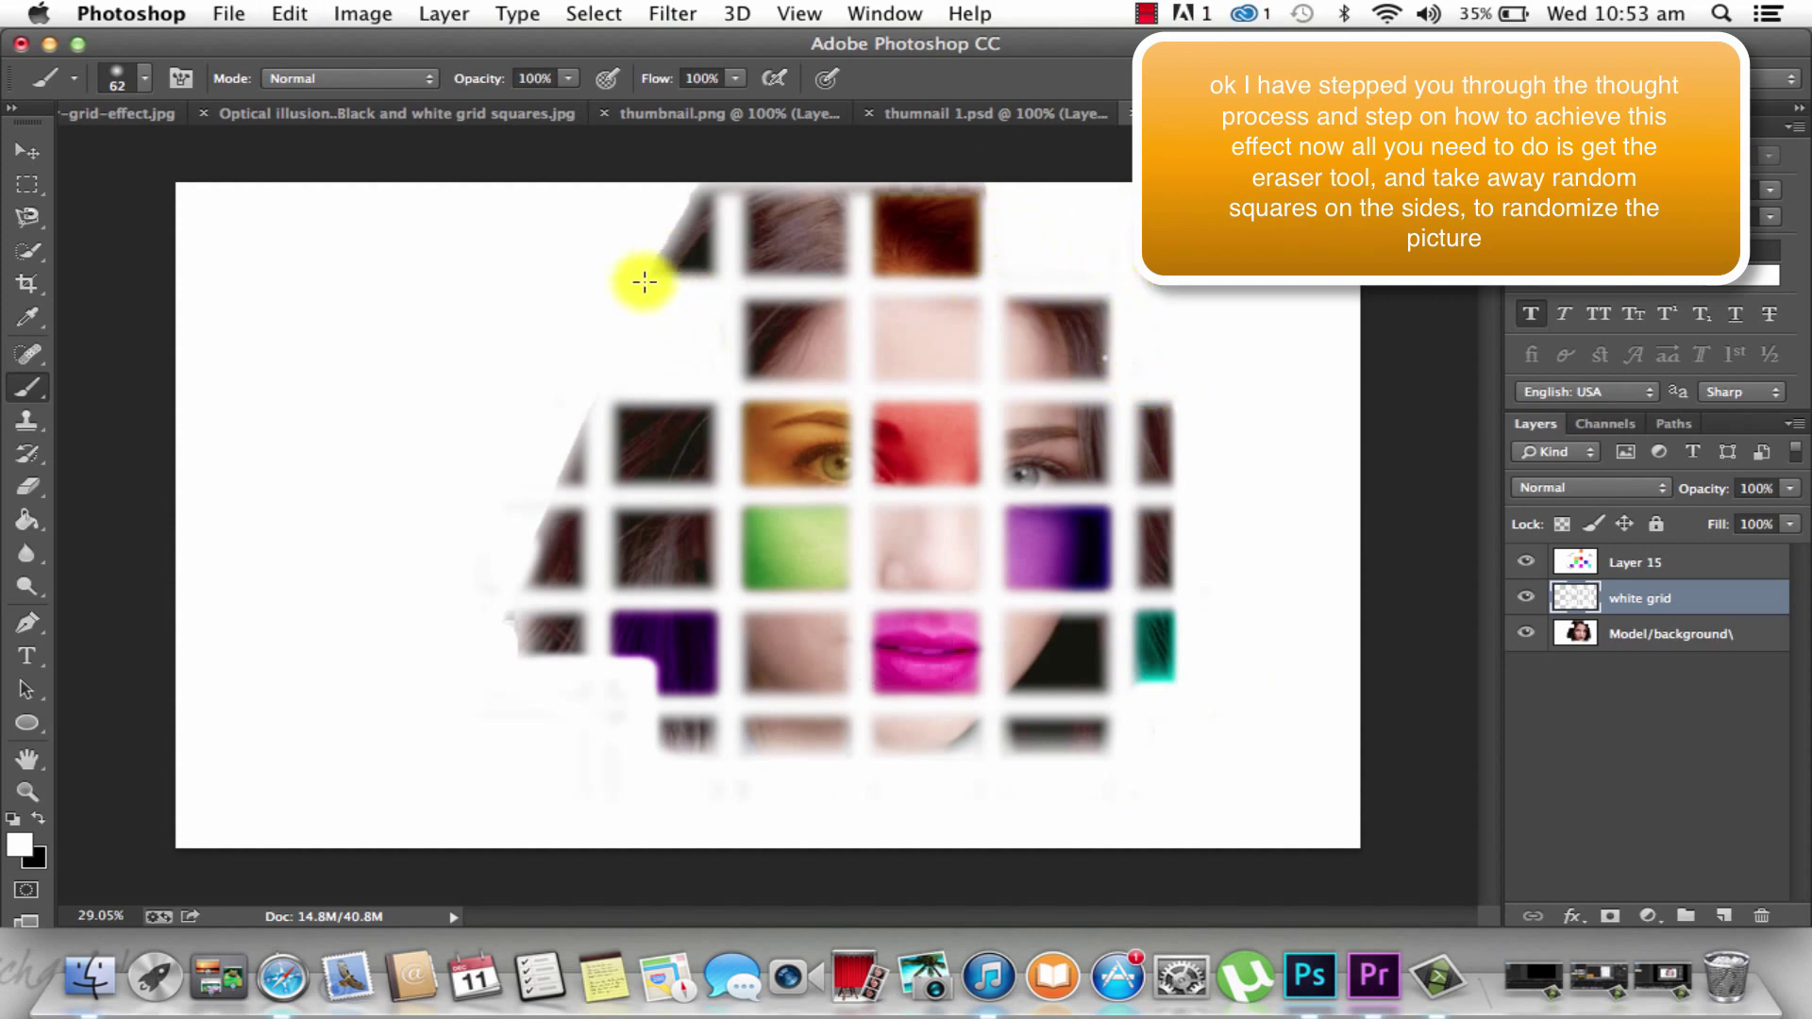
left_click_drag(666, 189, 987, 187)
key("super+z")
left_click_drag(666, 189, 986, 187)
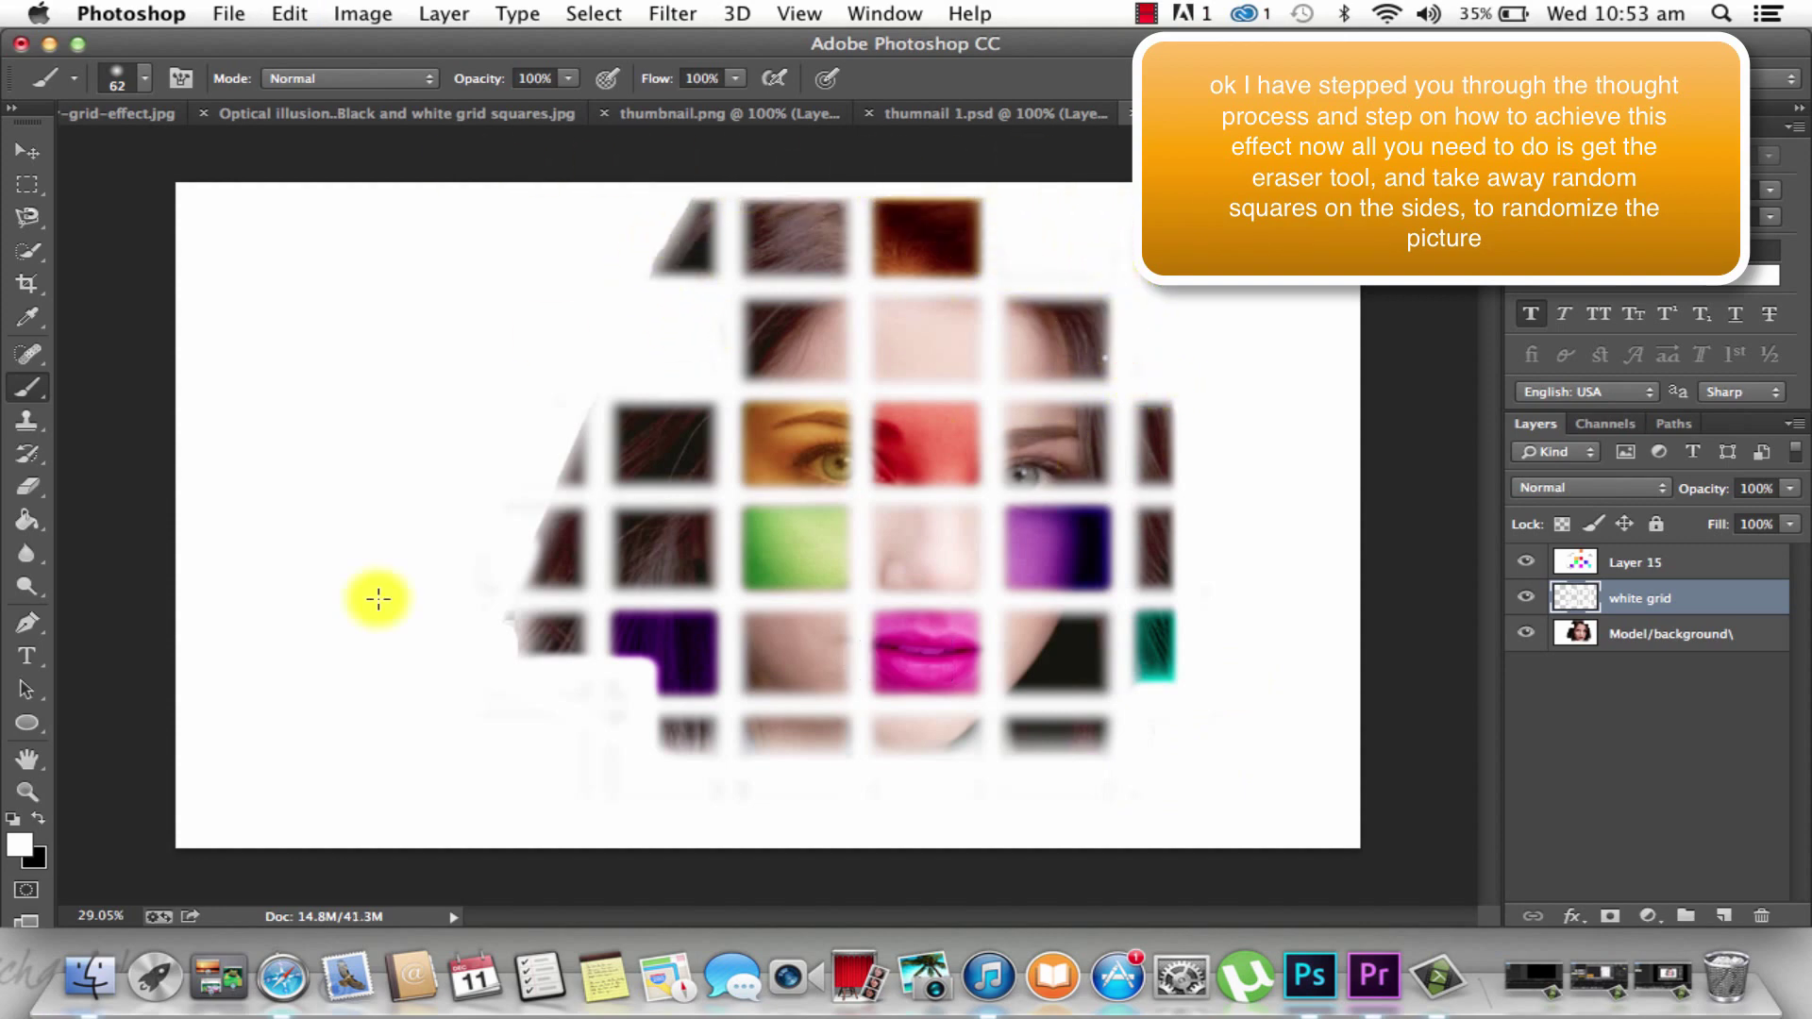
Whiten the left-edge pieces of rows 3–5, the purple square's bottom corner and the top-left triangle piece
left_click(506, 591)
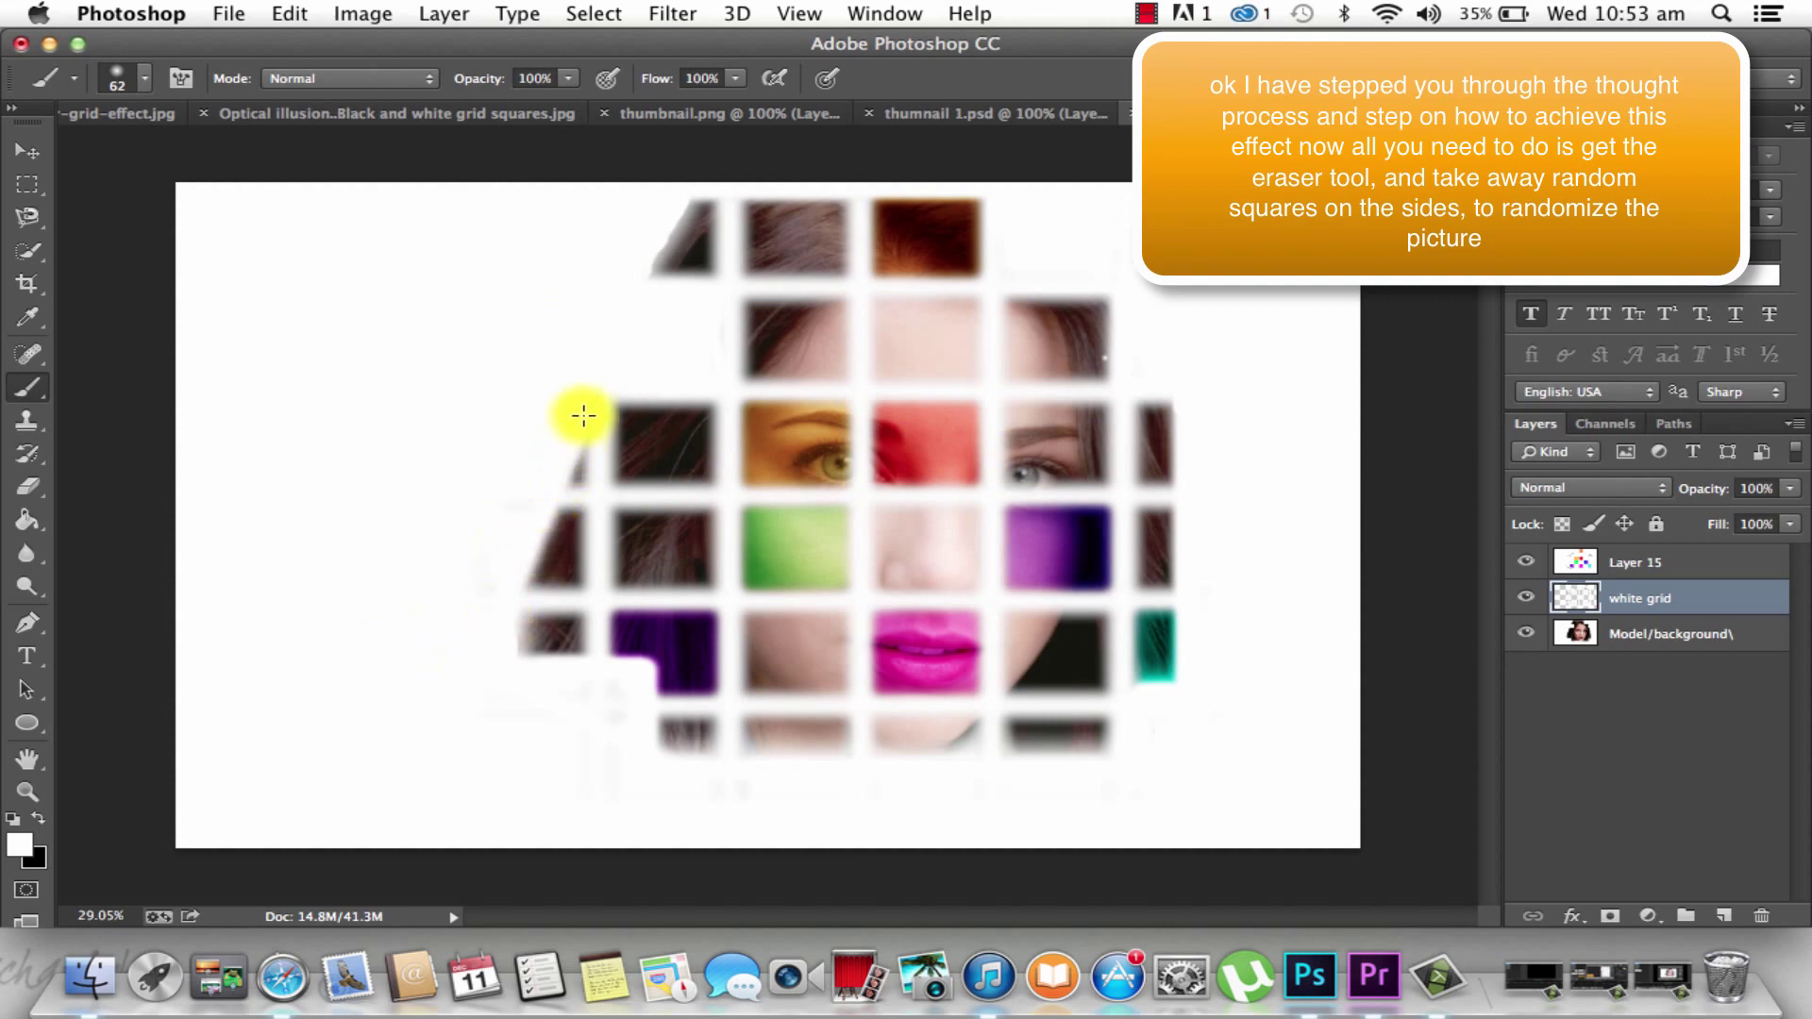
left_click_drag(571, 437, 566, 478)
left_click(549, 509)
left_click(501, 611)
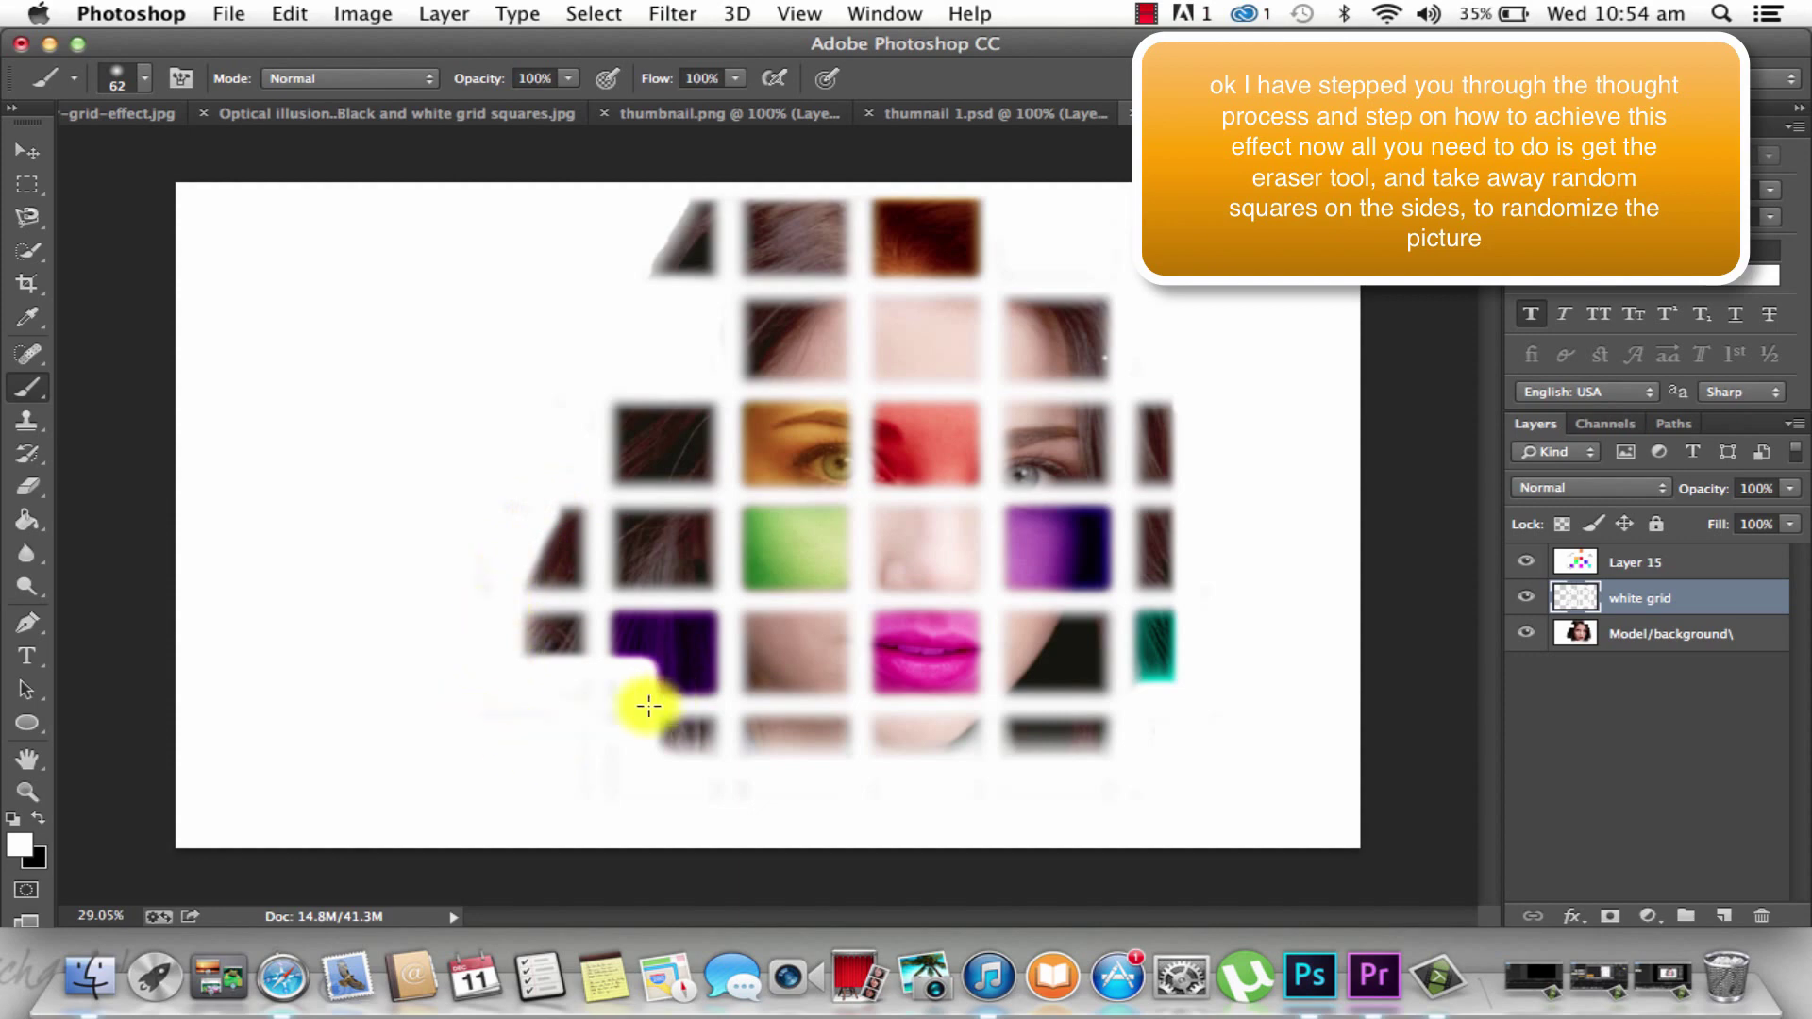
left_click(648, 690)
left_click(639, 271)
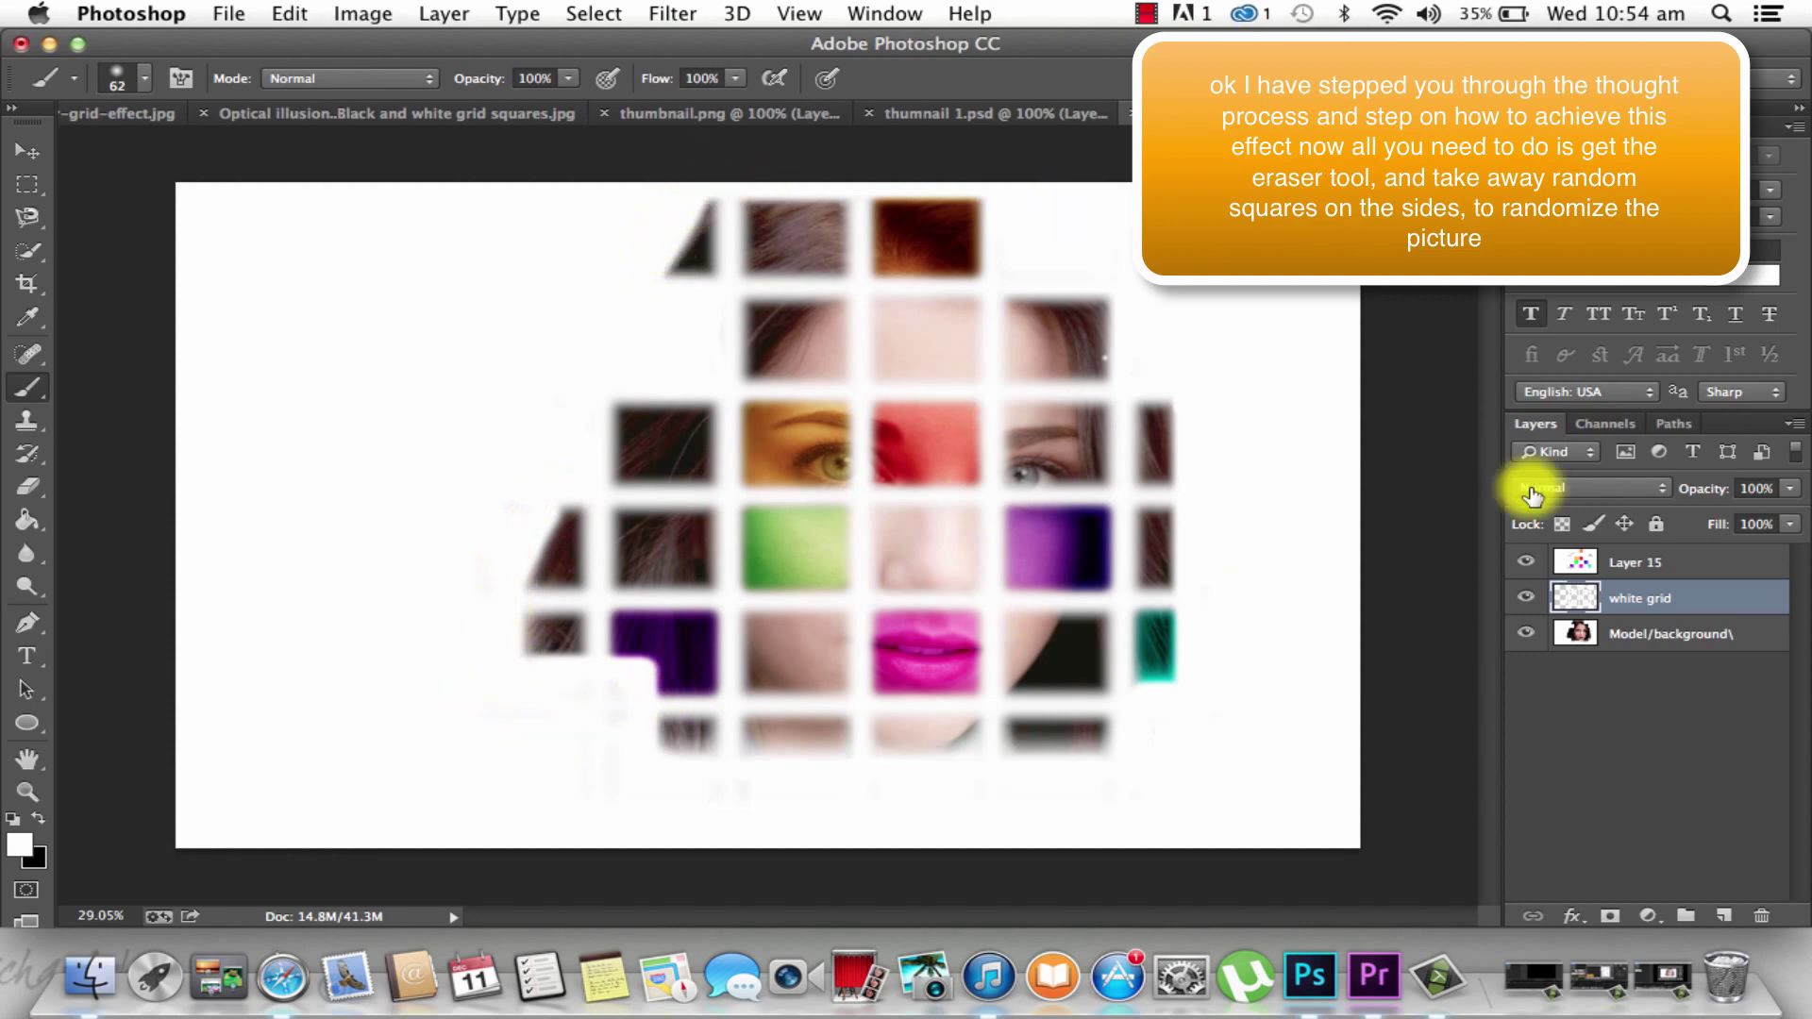
left_click(1709, 562)
Rename Layer 15 to 'Colour sqaure' and undo an accidental layer merge
double_click(1651, 562)
type("Colour sqaure")
key("Return")
key("e")
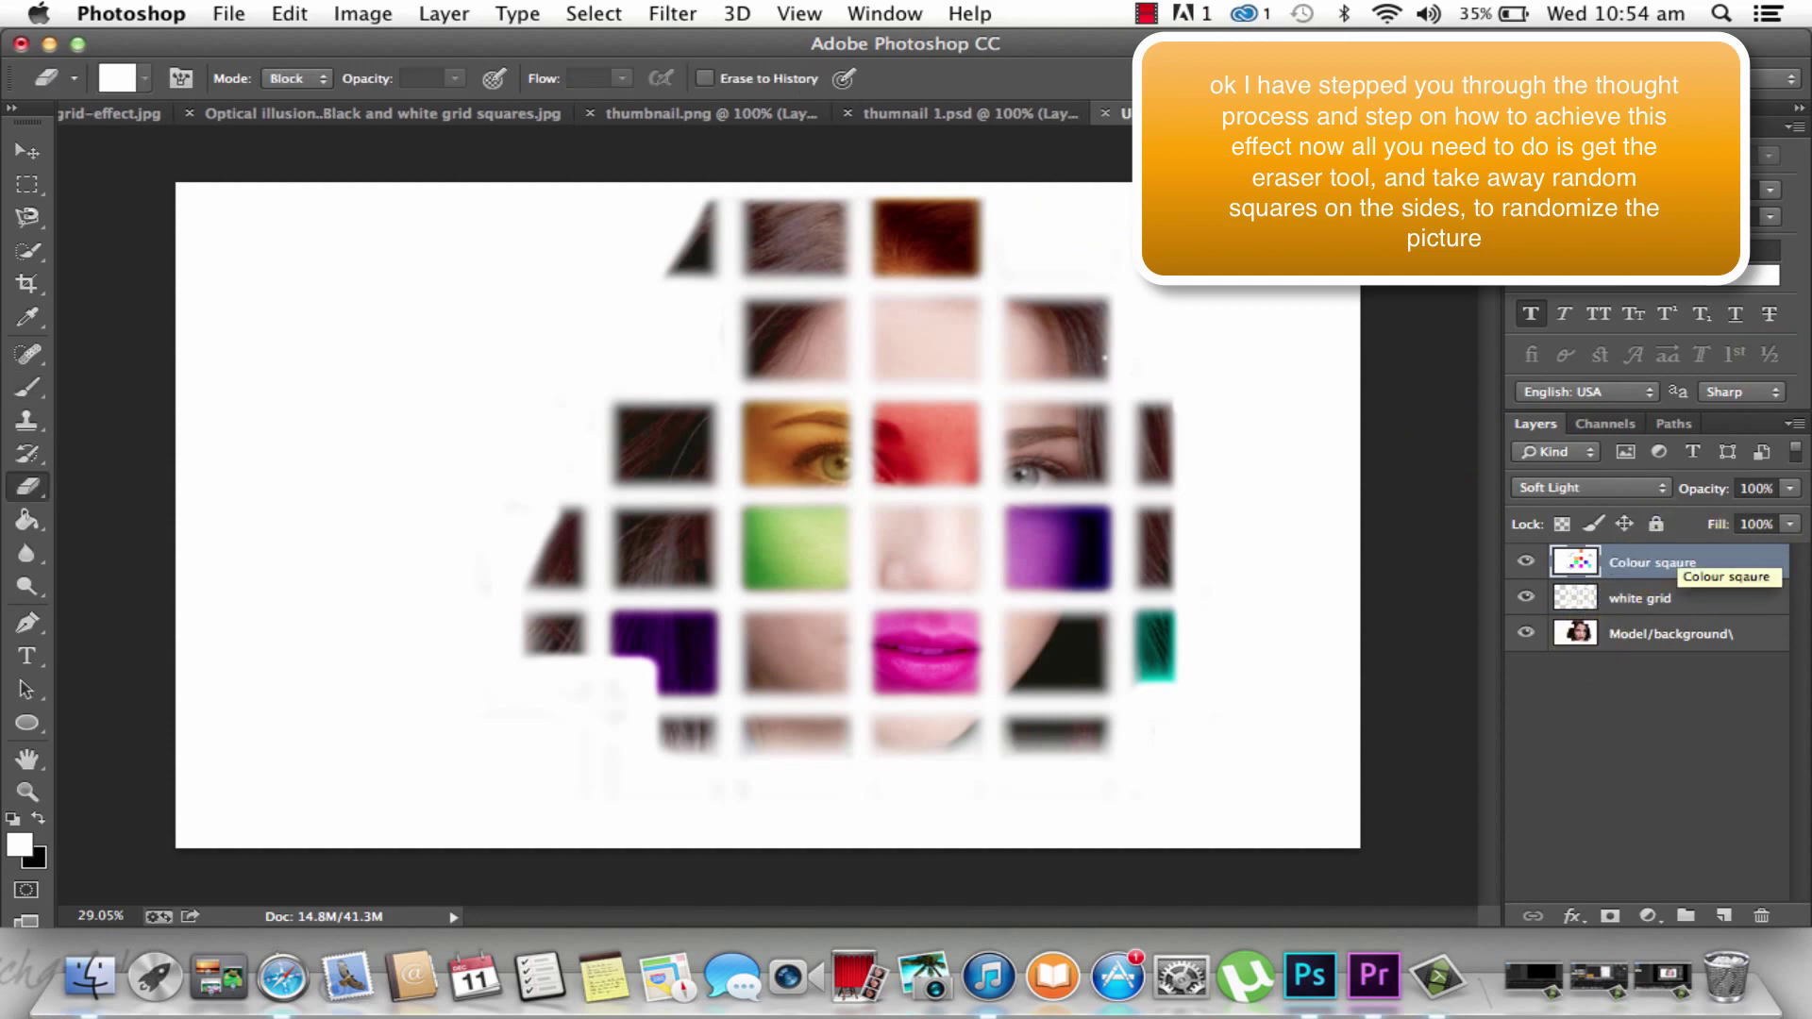
key("ctrl+e")
key("ctrl+z")
Group the Colour sqaure and white grid layers with Cmd+G and name the group 'Colour grid'
right_click(1733, 559)
left_click(1768, 604, "shift")
key("ctrl+g")
double_click(1632, 560)
type("Colour gride")
key("Return")
mouse_move(823, 465)
left_mouse_down()
mouse_move(829, 445)
mouse_move(814, 464)
left_mouse_up()
key("super+z")
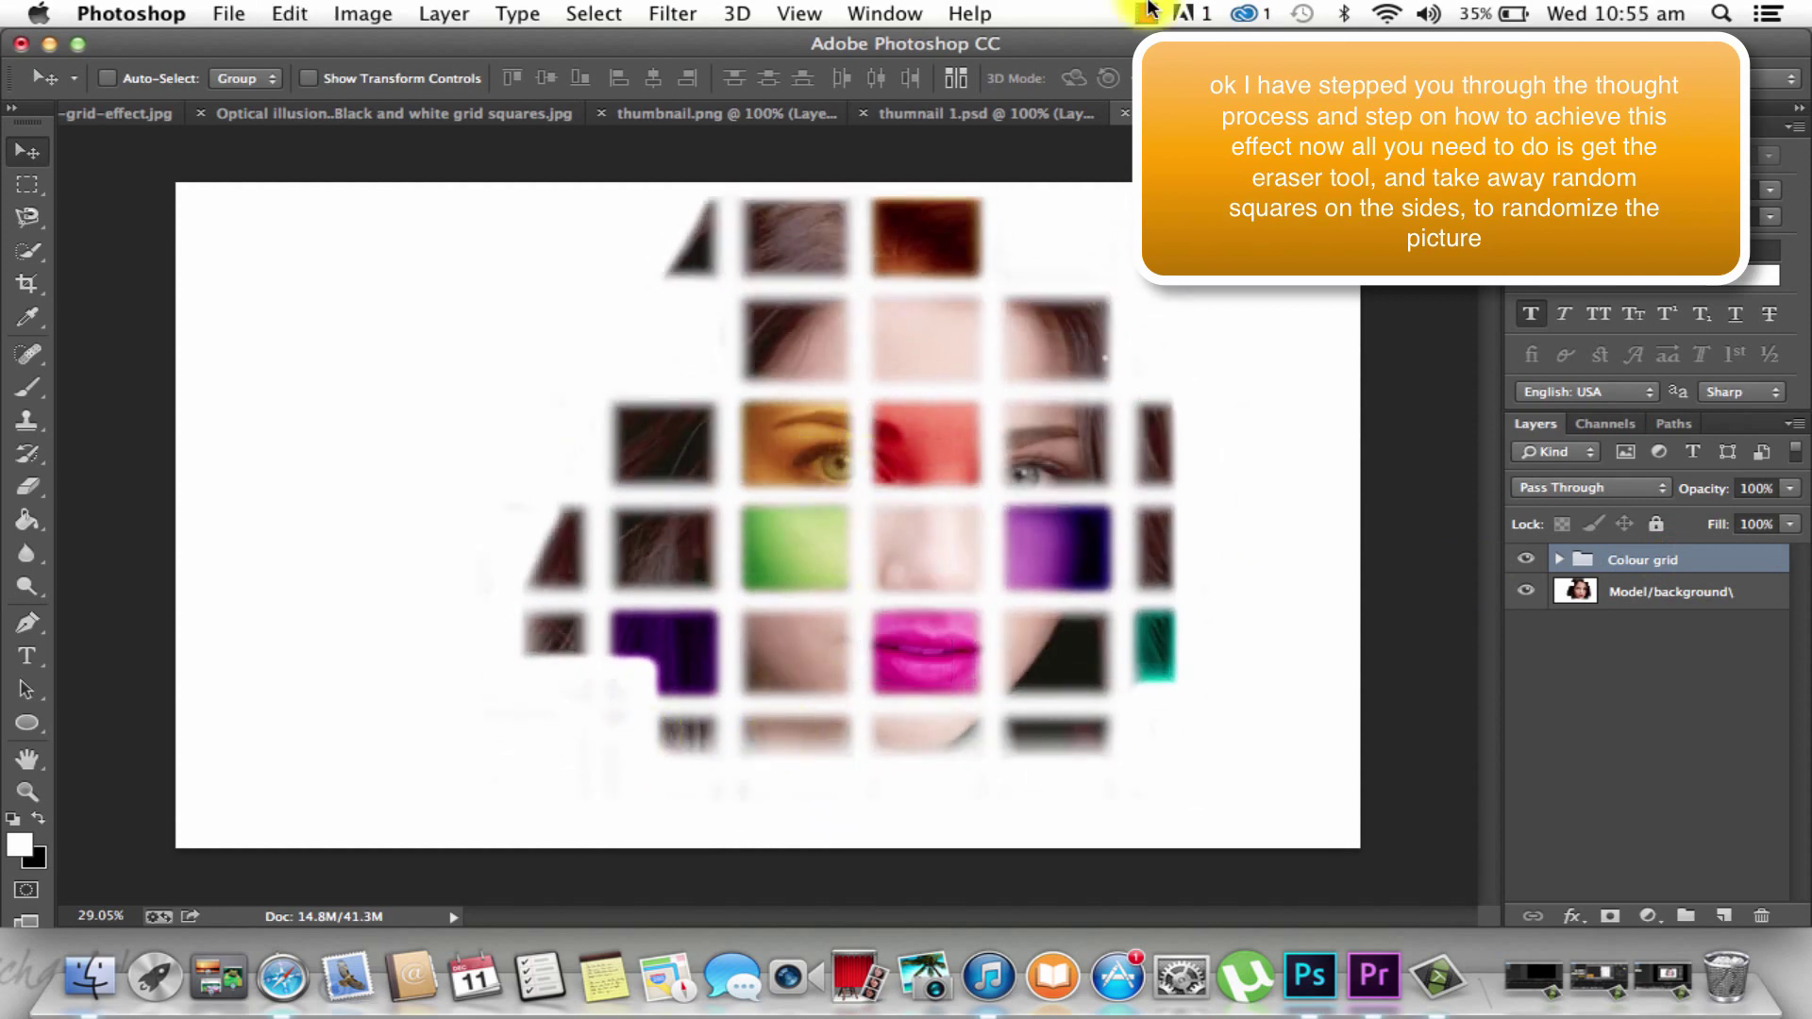
Dismiss the group-painting alert, then brush on the white grid and Colour sqaure layers inside the expanded group
left_click(42, 401)
left_click(609, 706)
left_click(1129, 364)
left_click(1559, 559)
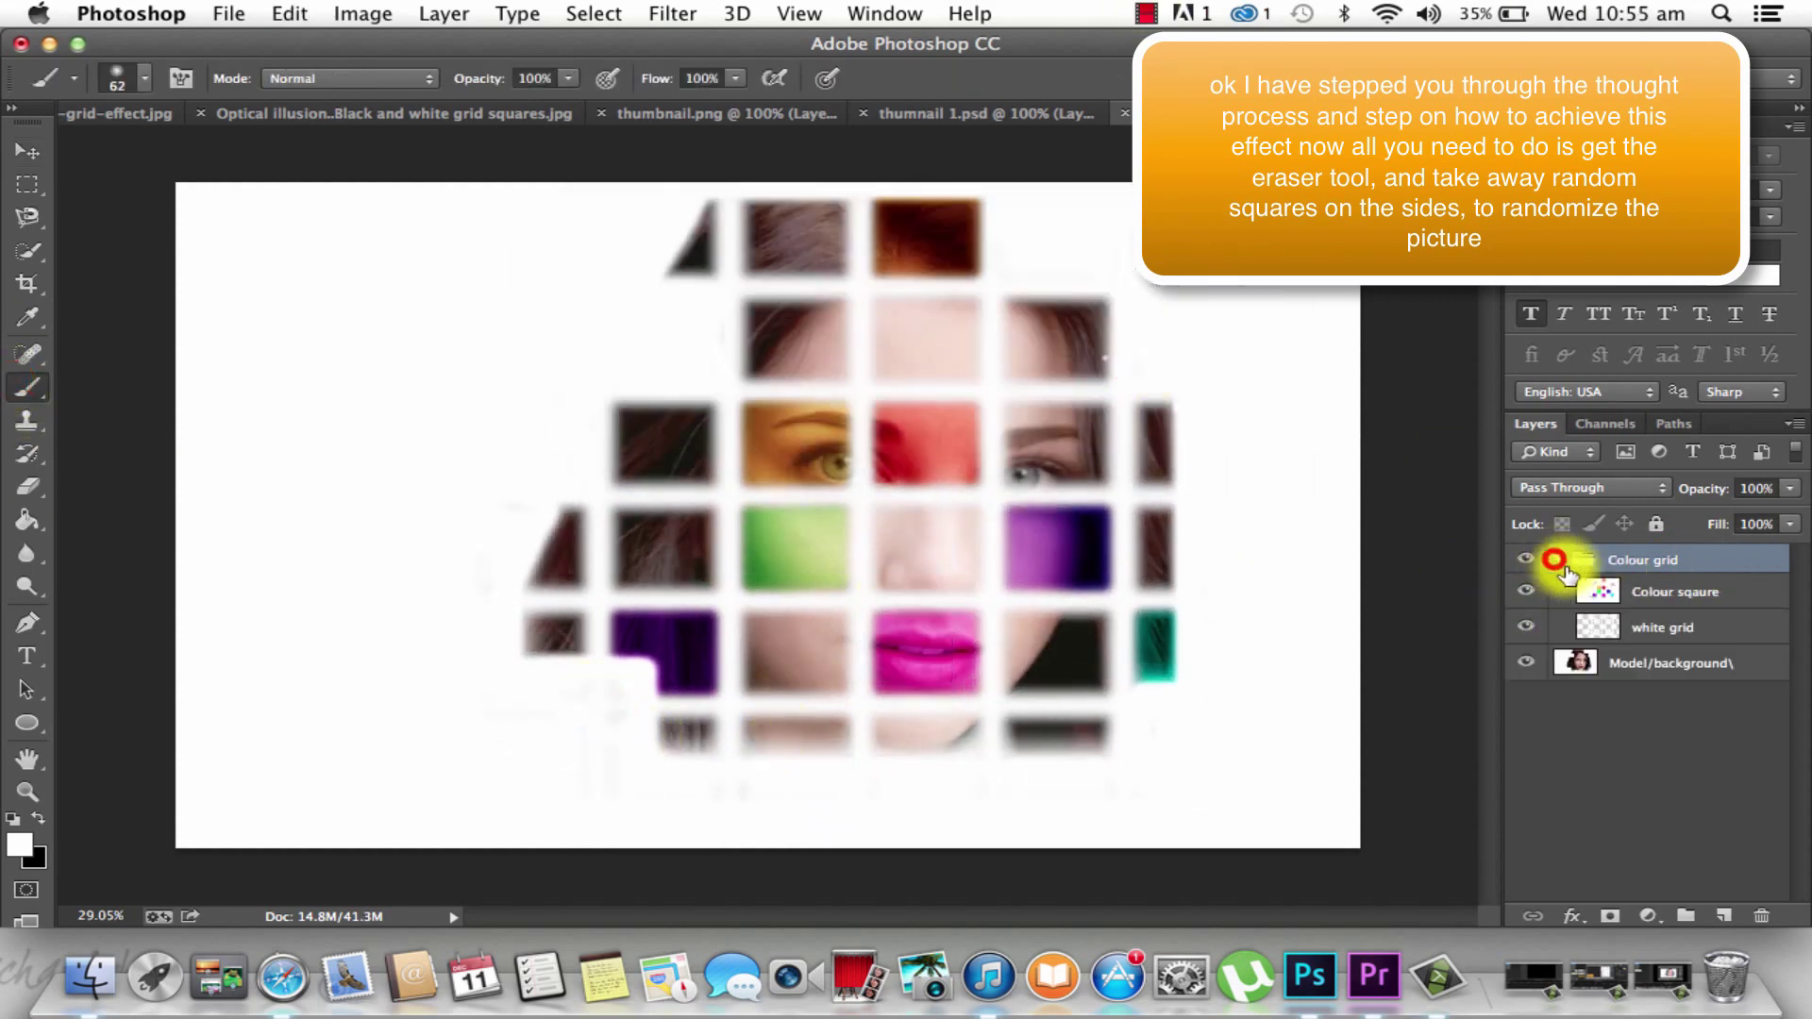
left_click(1671, 623)
left_click(1140, 356)
left_click(1678, 589)
left_click(579, 733)
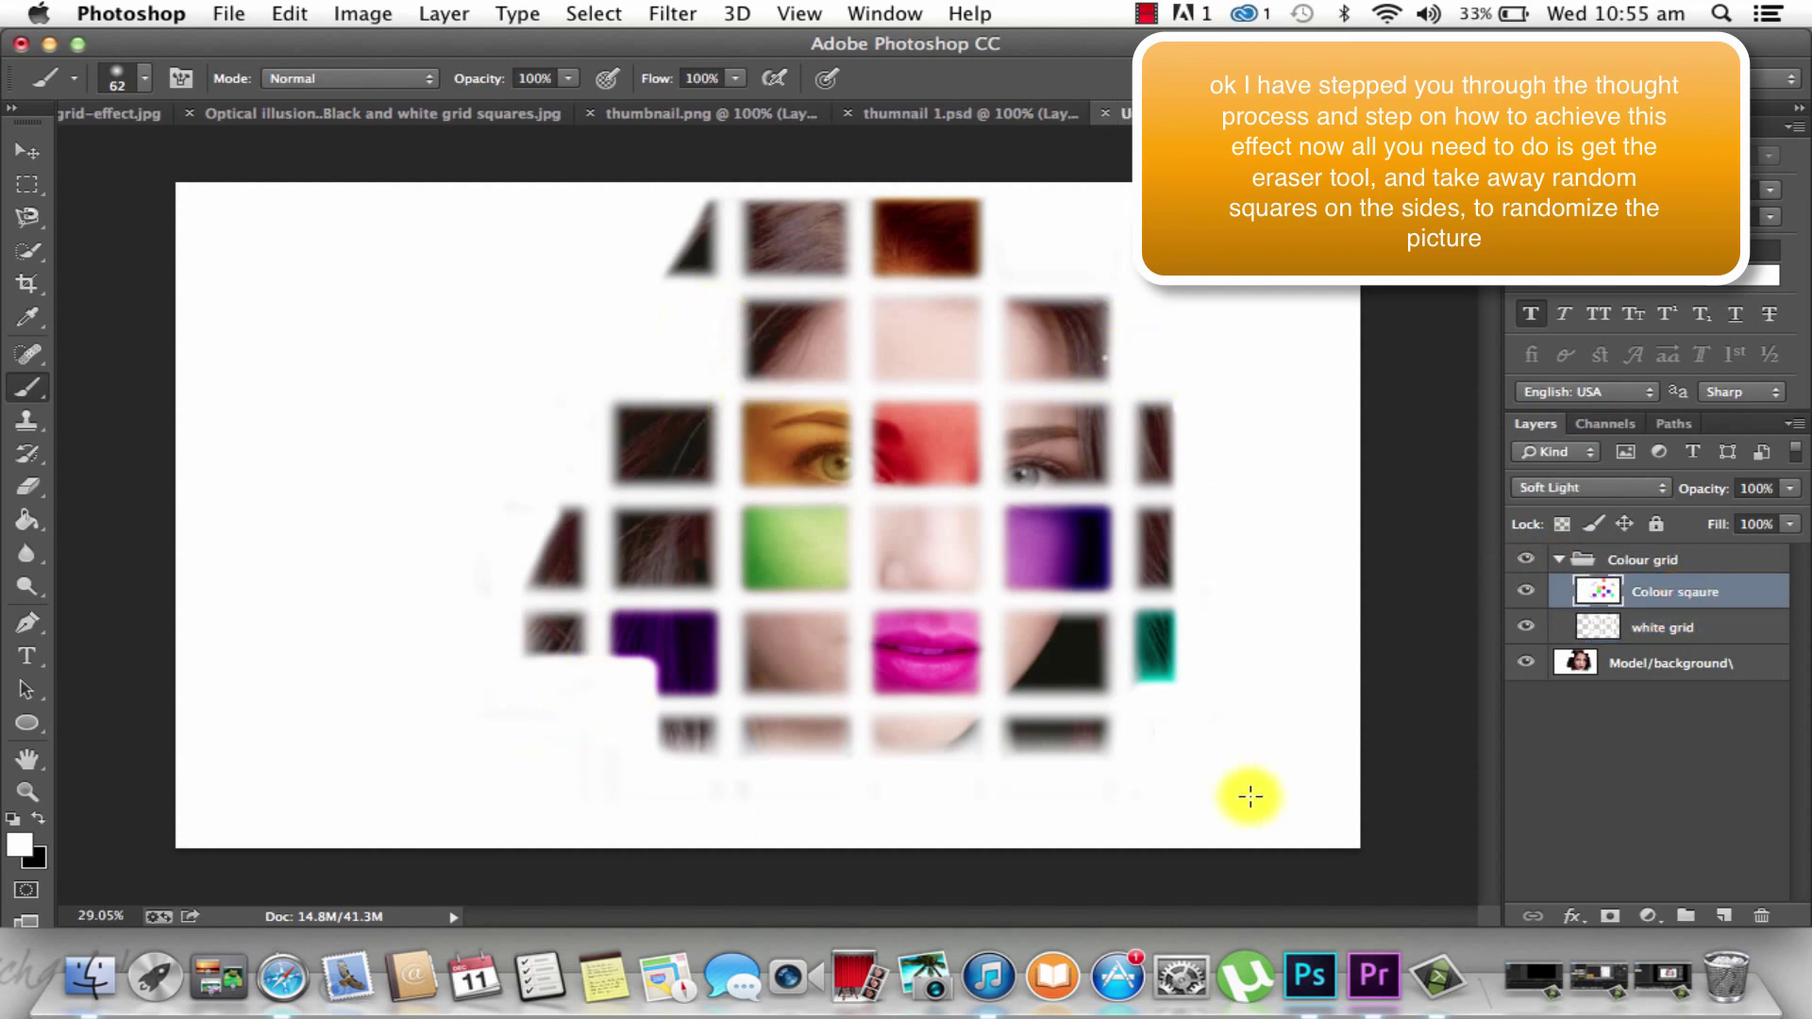
left_click(1560, 559)
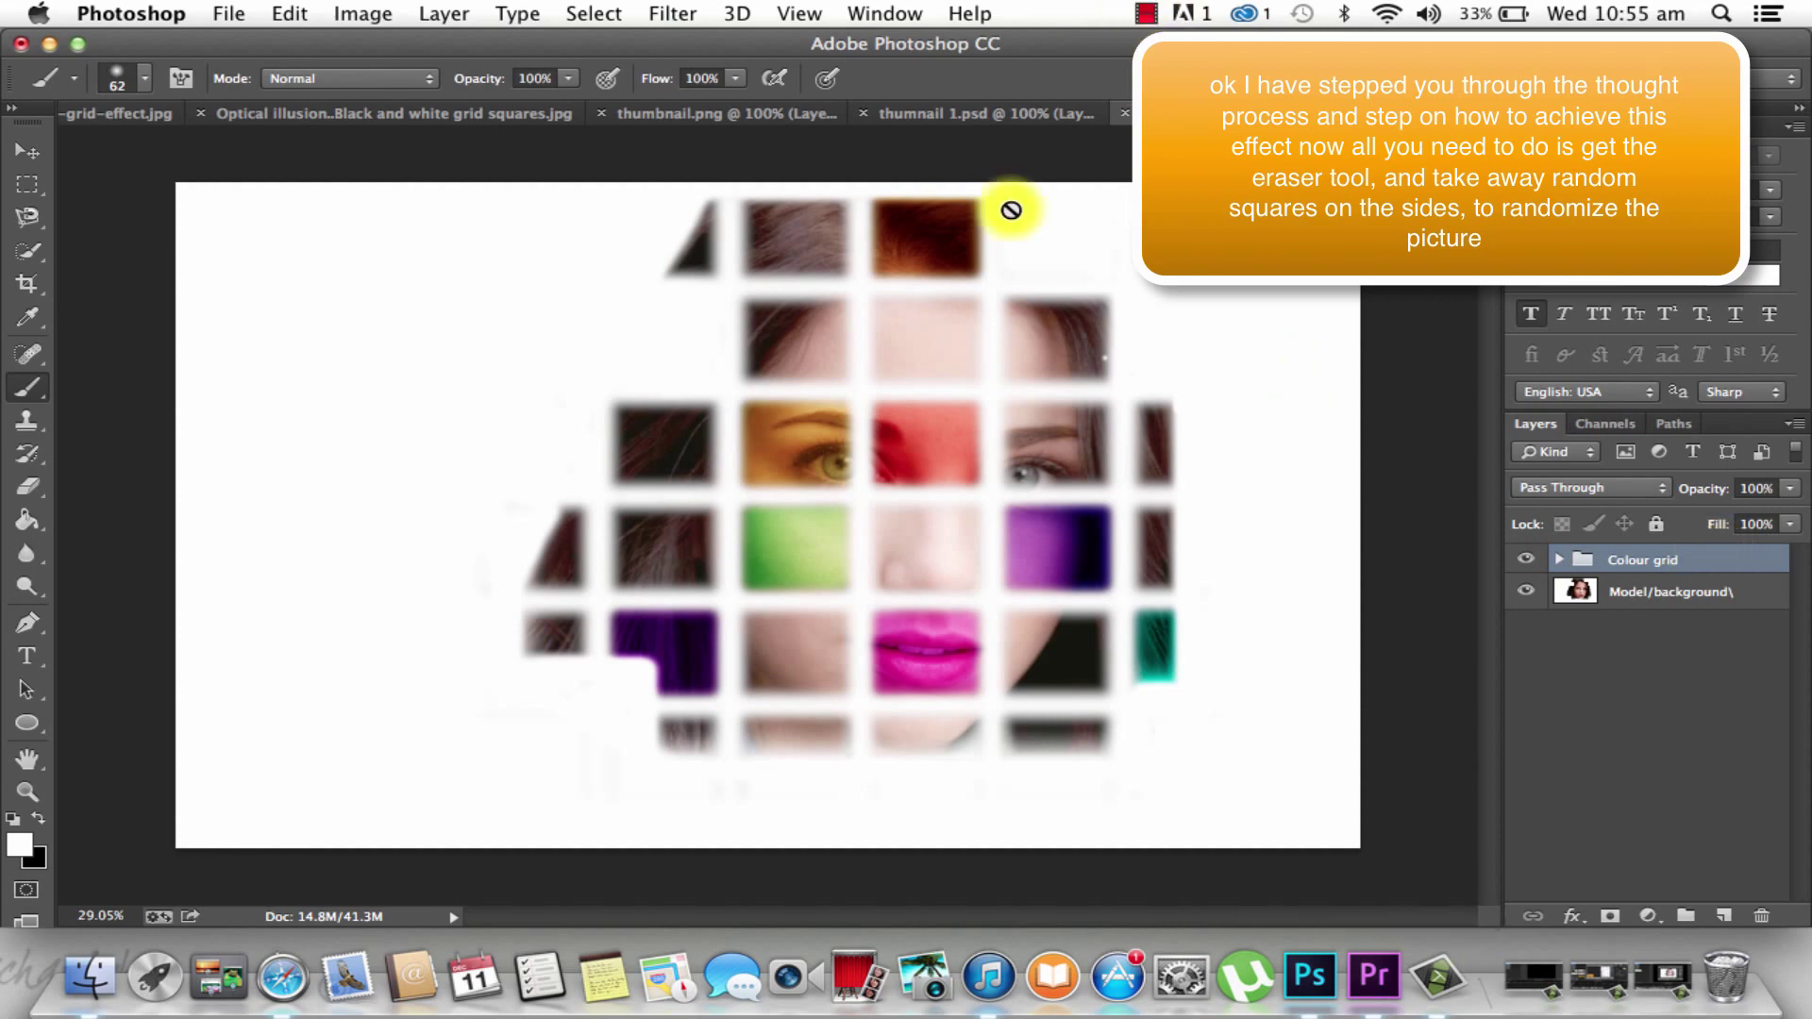
View the sharp colour-grid reference image, return to the blurred grid portrait, and switch to the Move tool (V)
left_click(110, 114)
key("ctrl+shift+Tab")
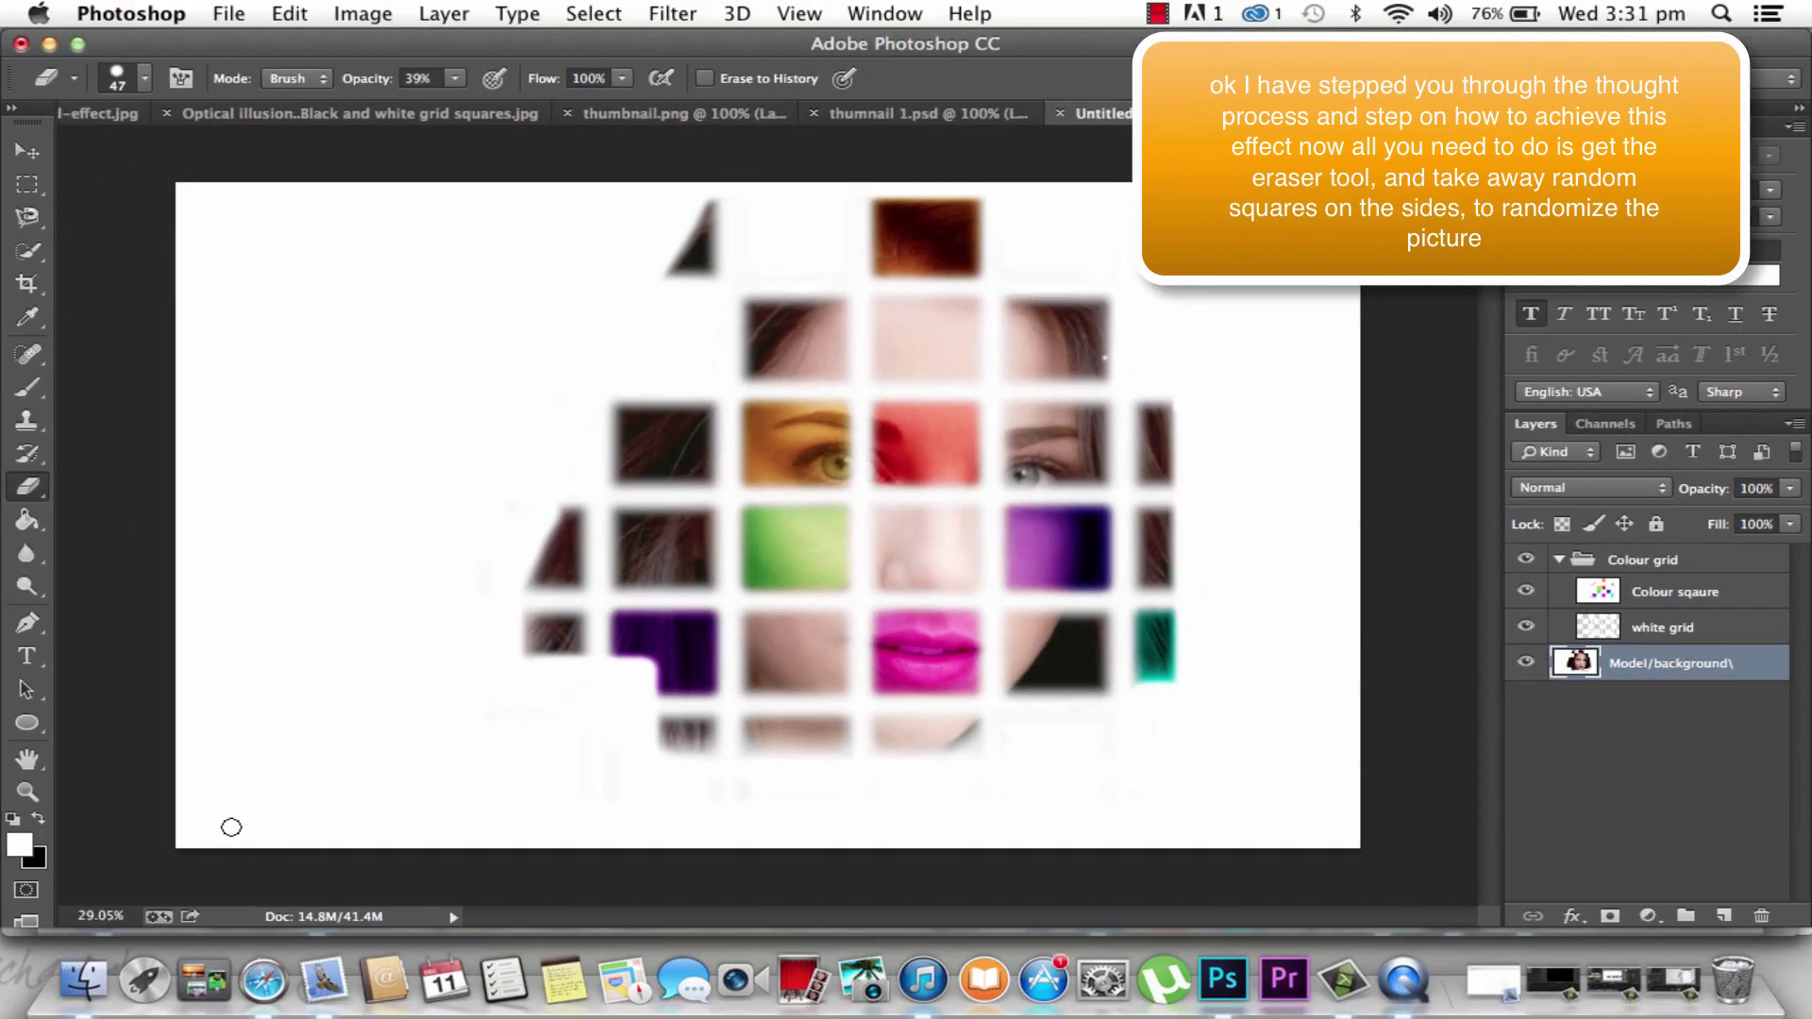
key("v")
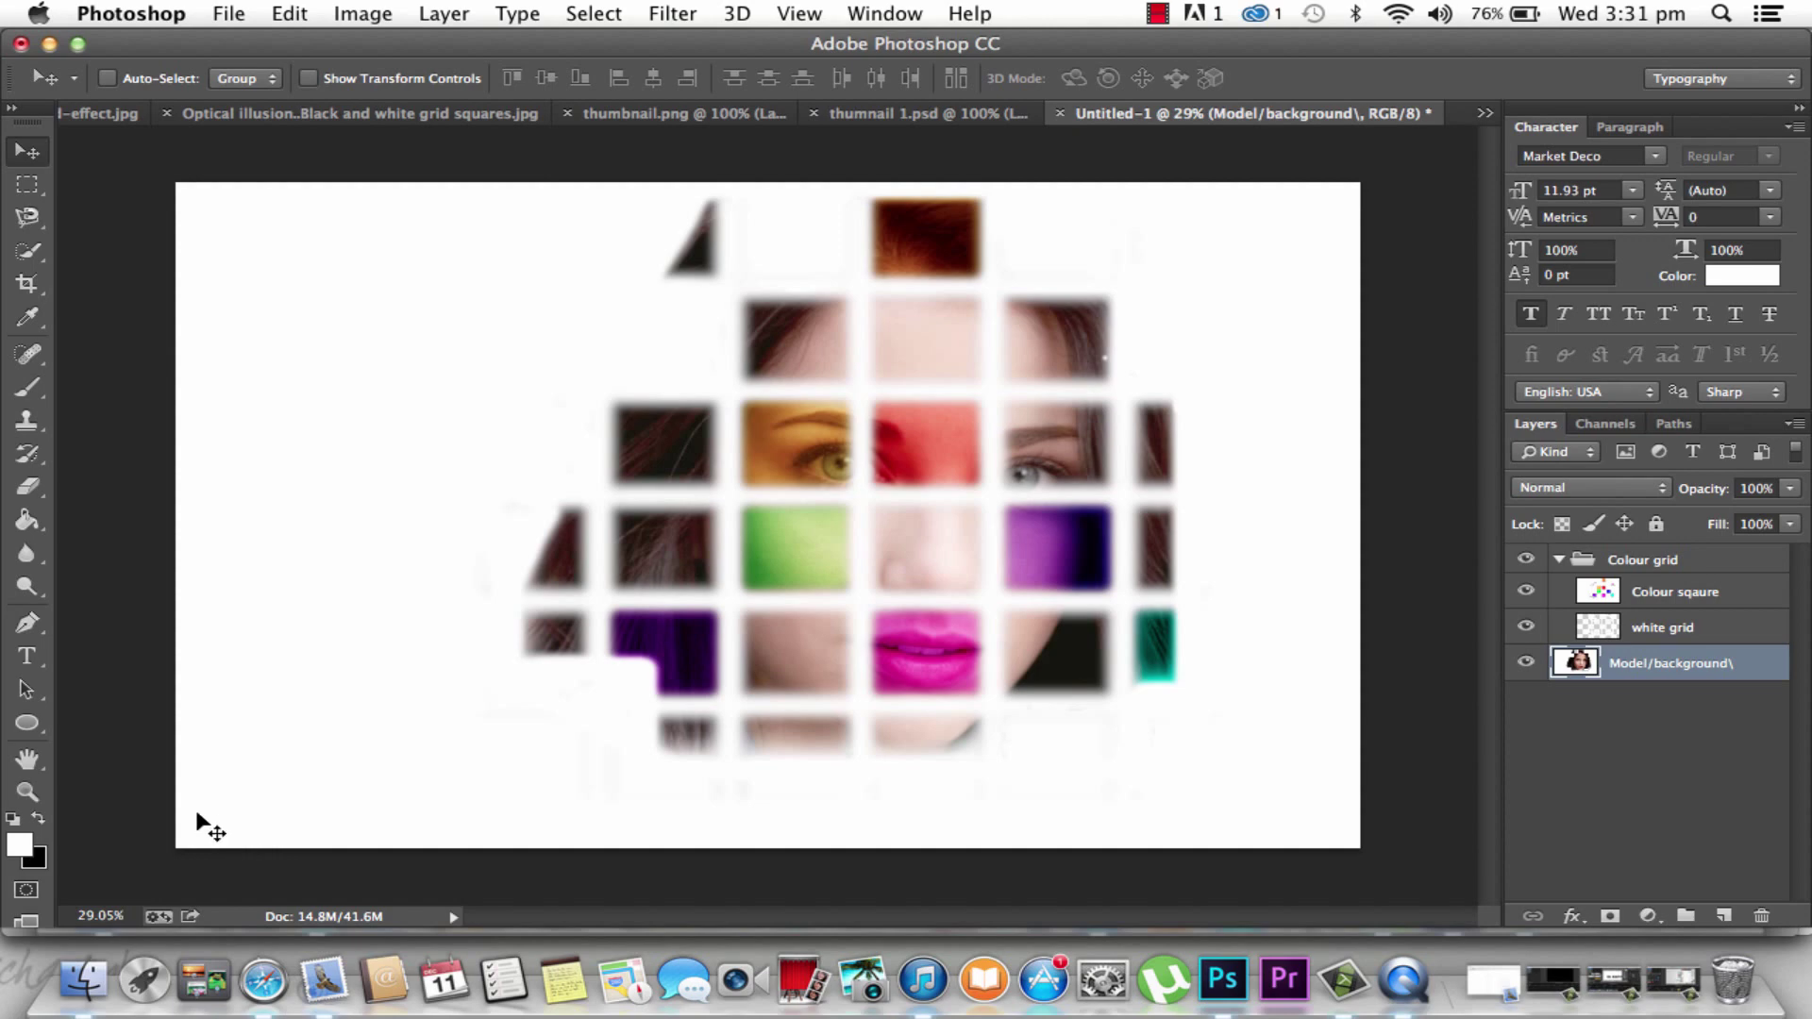
Switch View > Screen Mode to Full Screen Mode and close the Character panel via its flyout menu
left_click(797, 13)
mouse_move(864, 385)
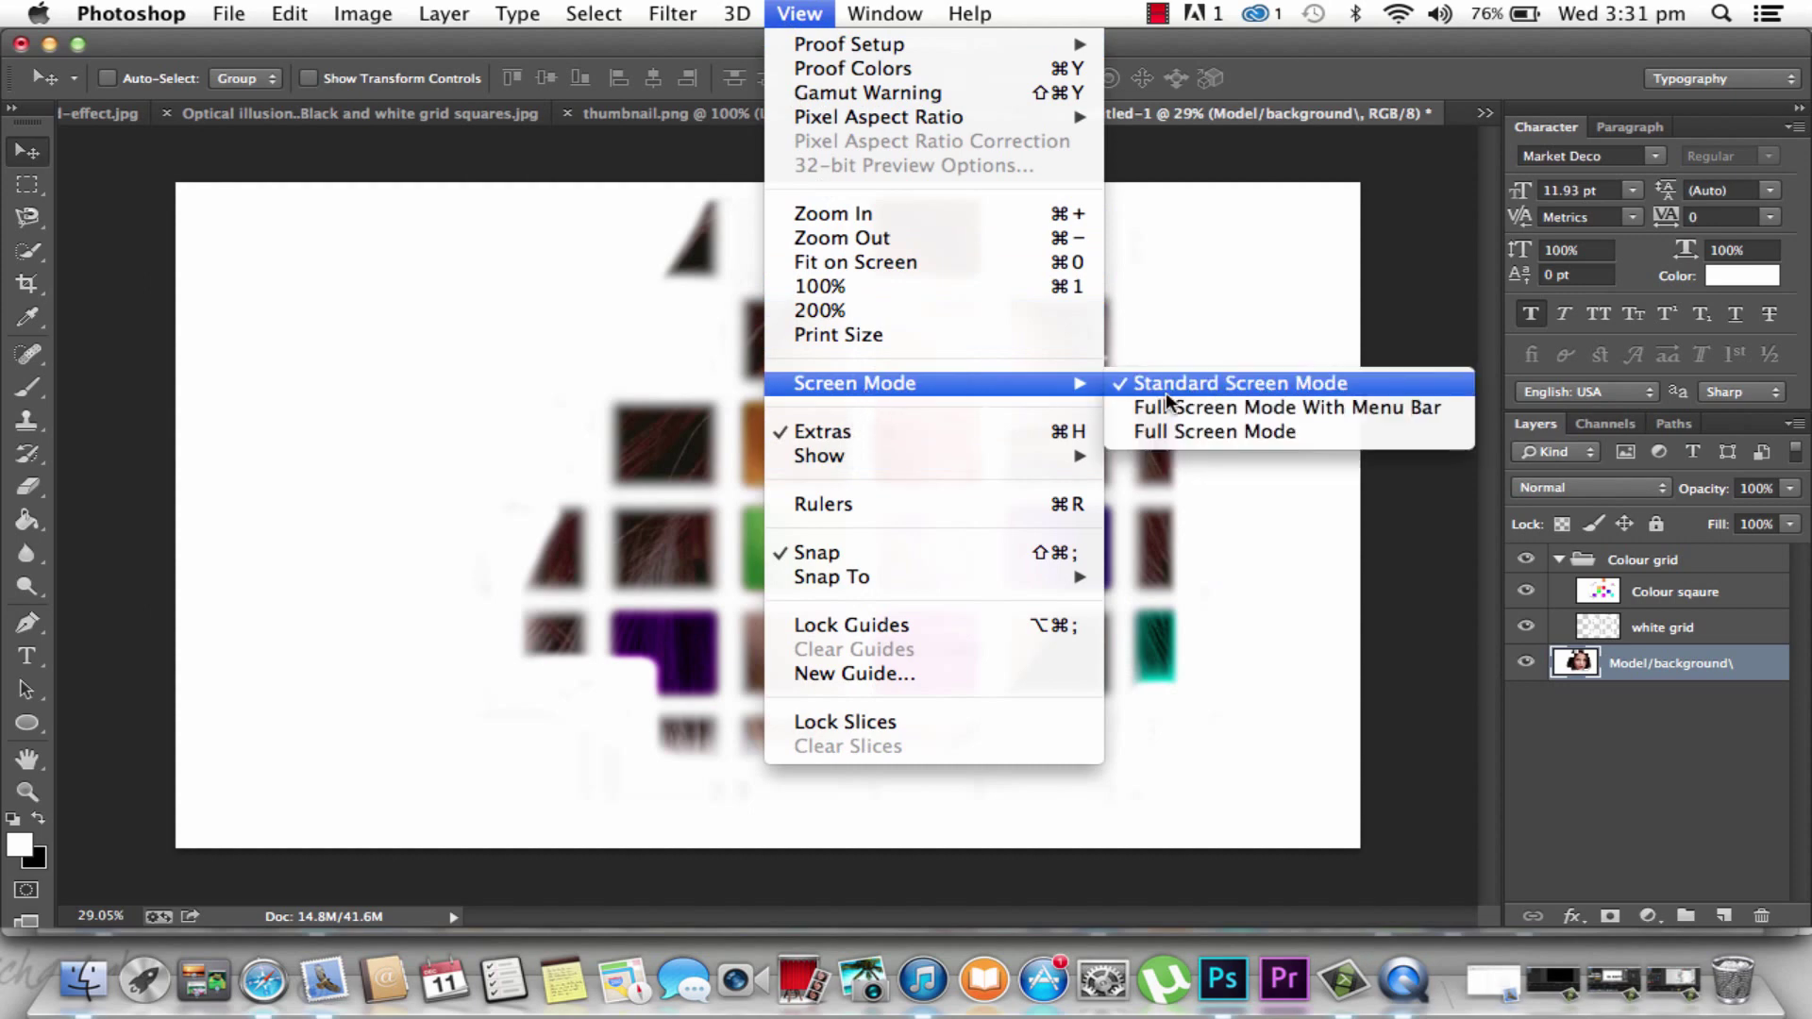
left_click(1166, 432)
left_click(1056, 472)
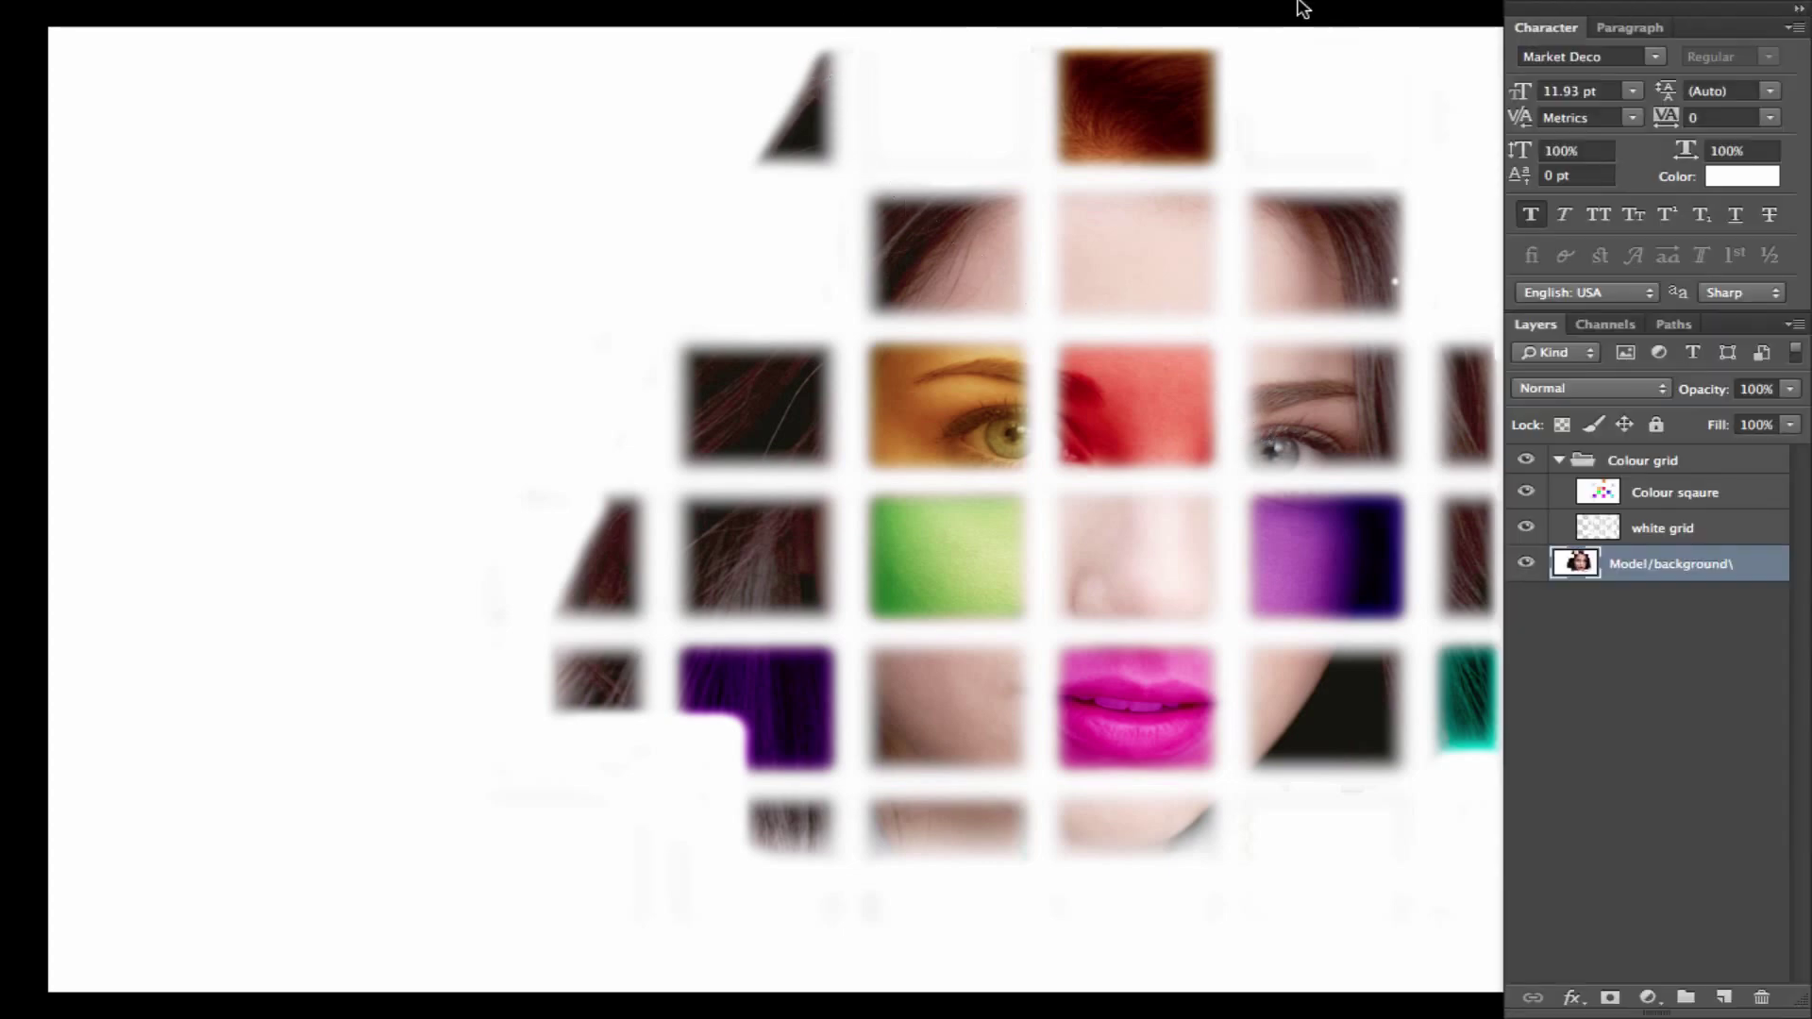
left_click(1797, 29)
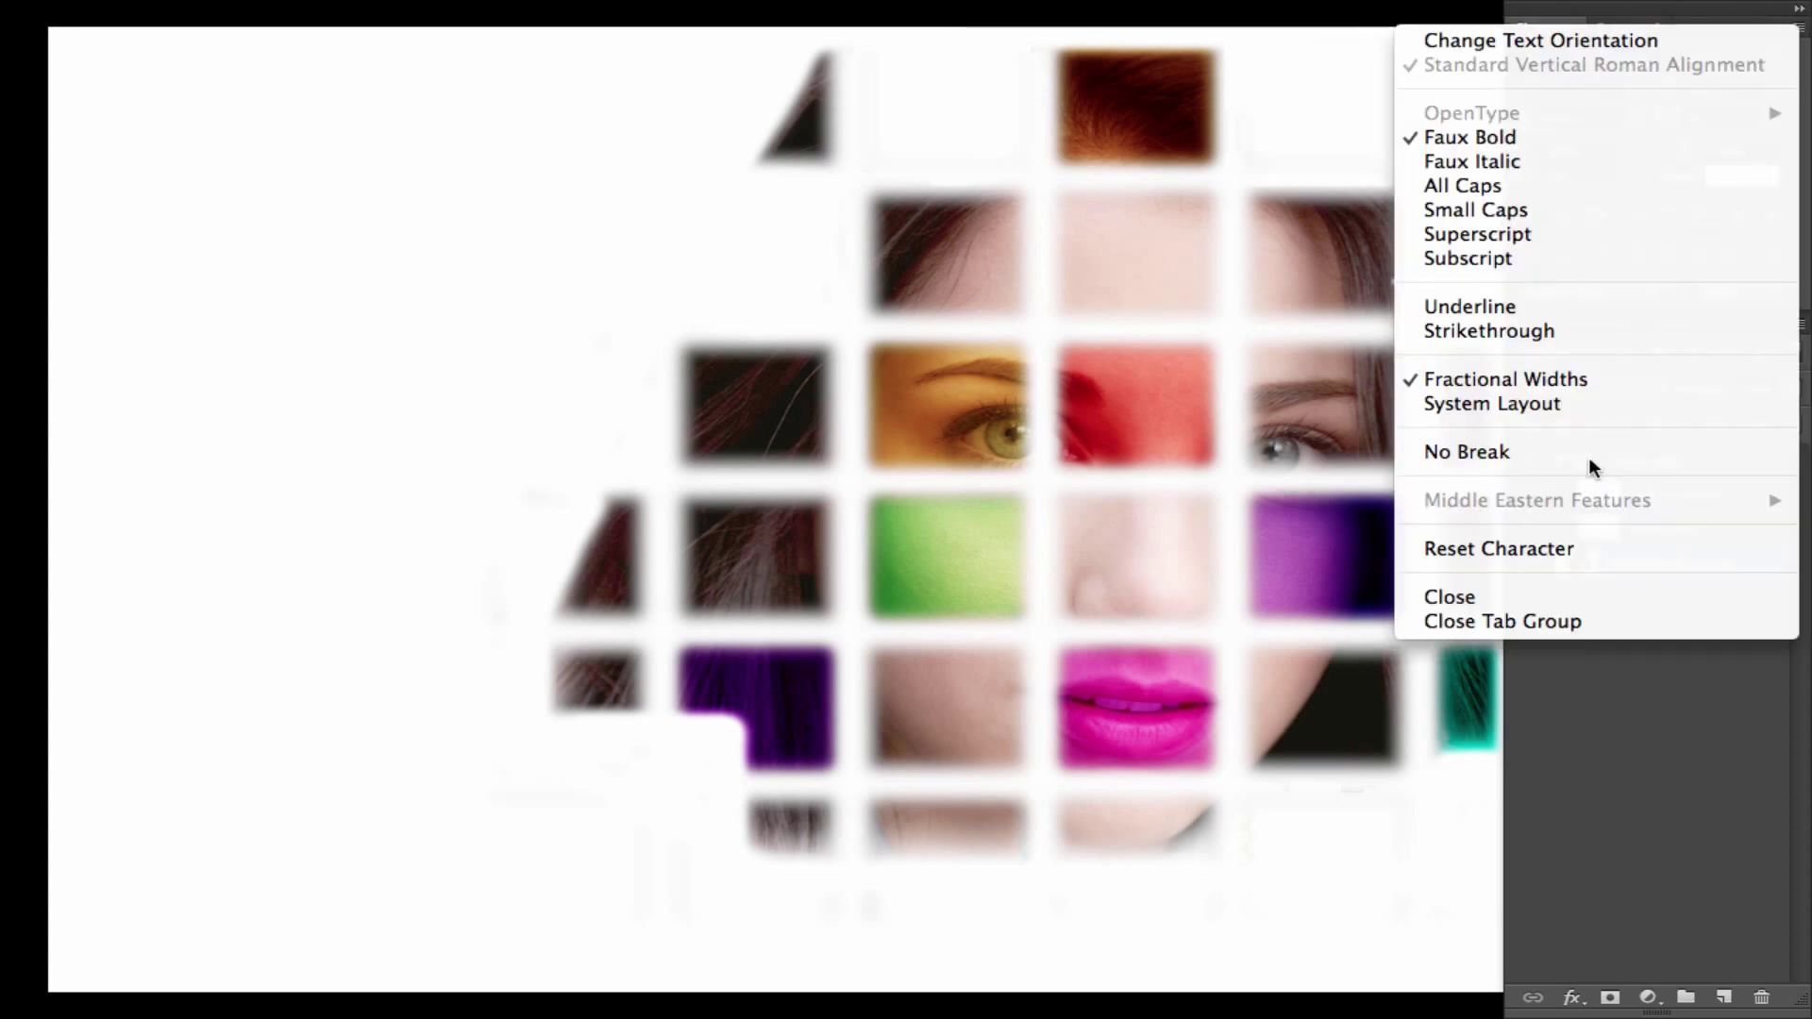
left_click(1510, 597)
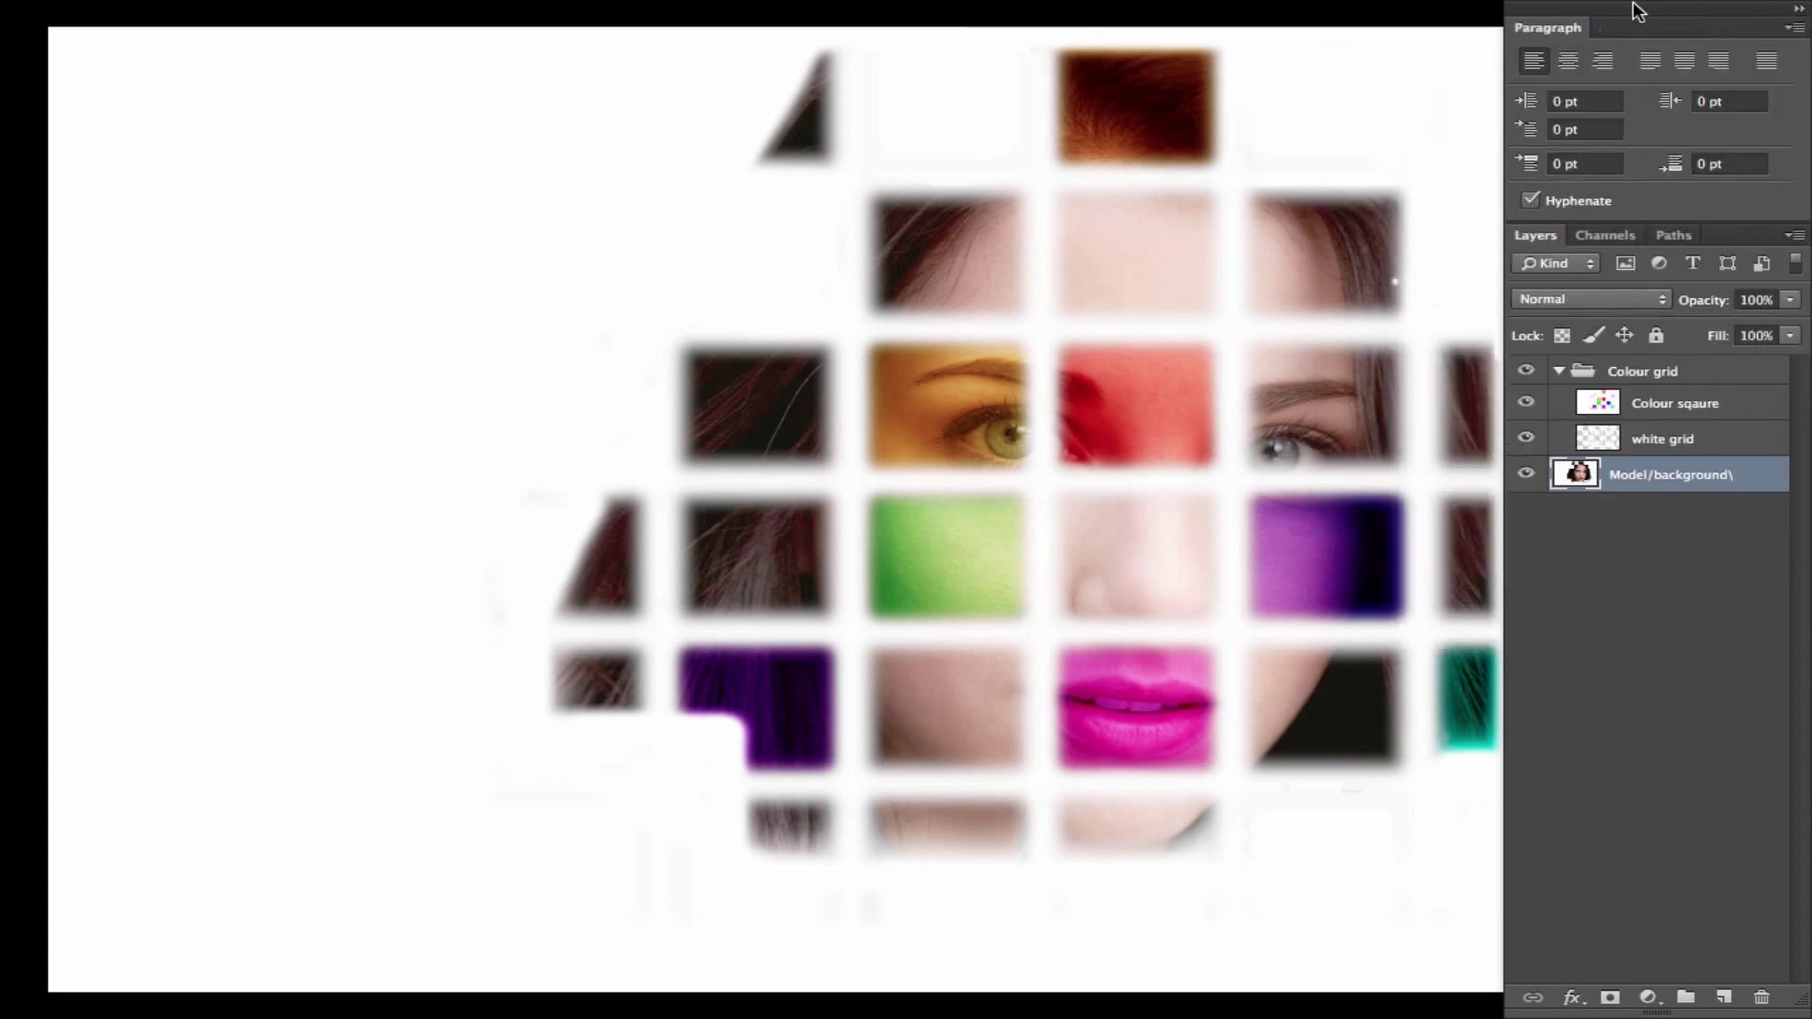